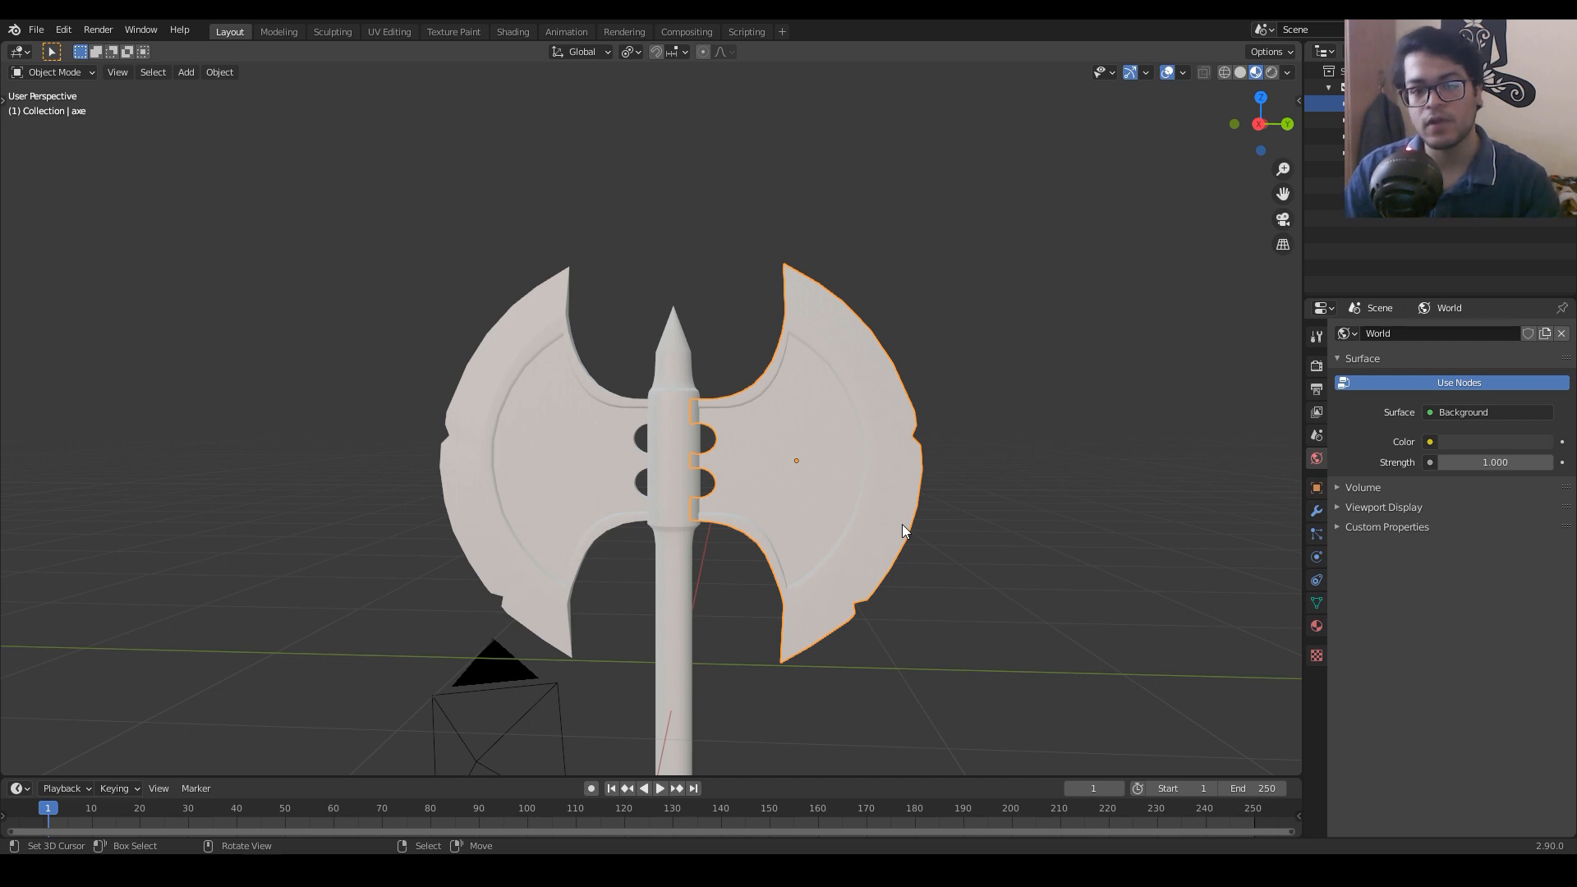
Step: Delete the selected axe blade on the +Y side of the handle
{"action": "key", "text": "Delete"}
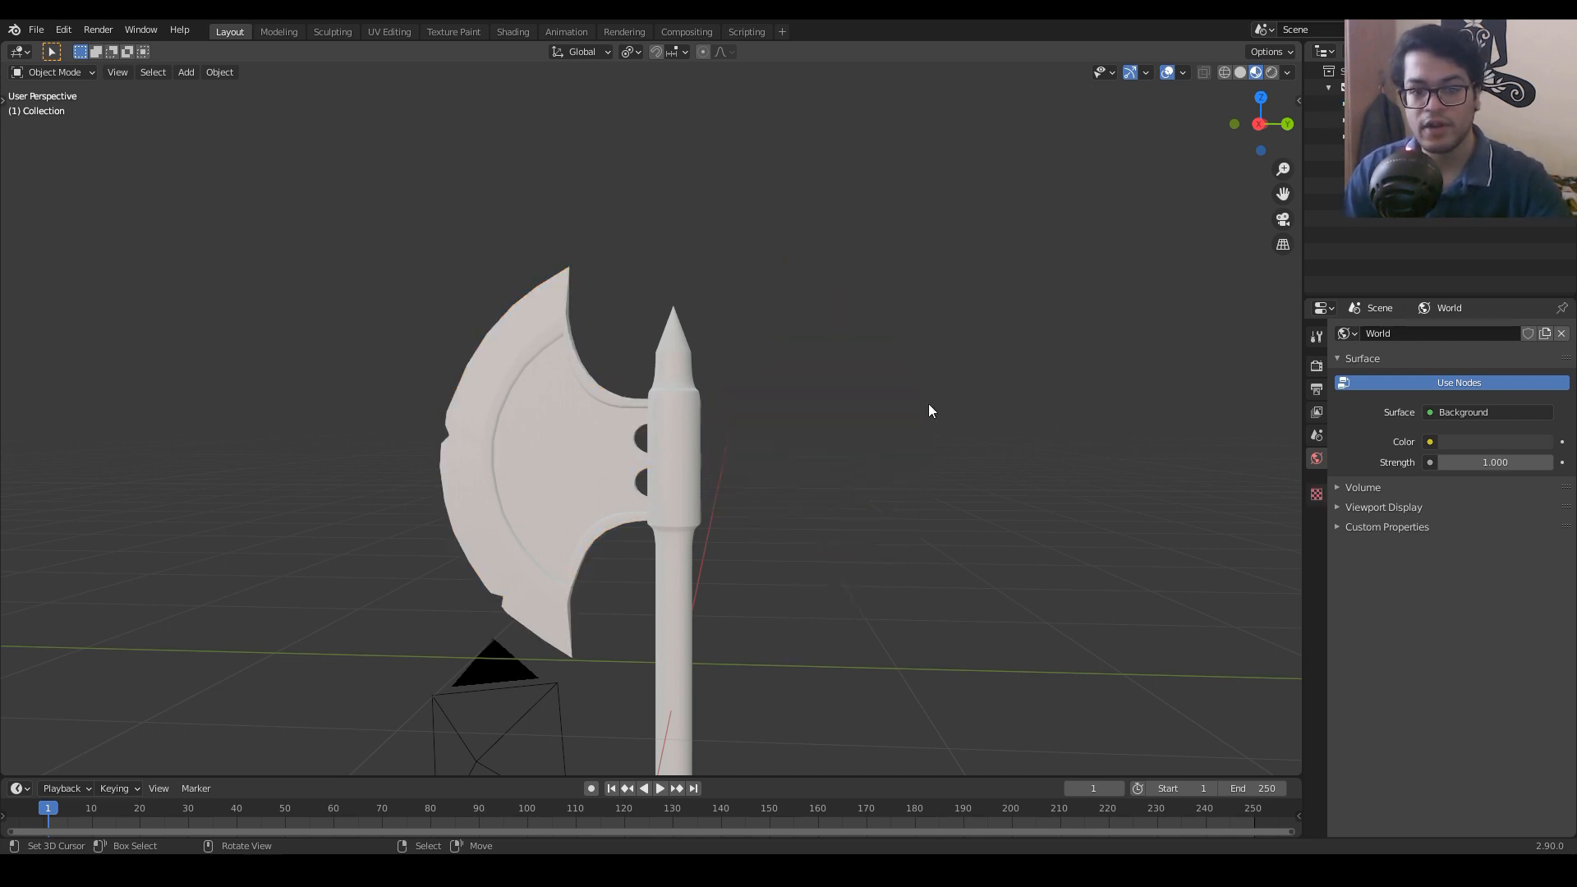
{"action": "scroll", "coordinate": [928, 411], "scroll_direction": "up", "scroll_amount": 2}
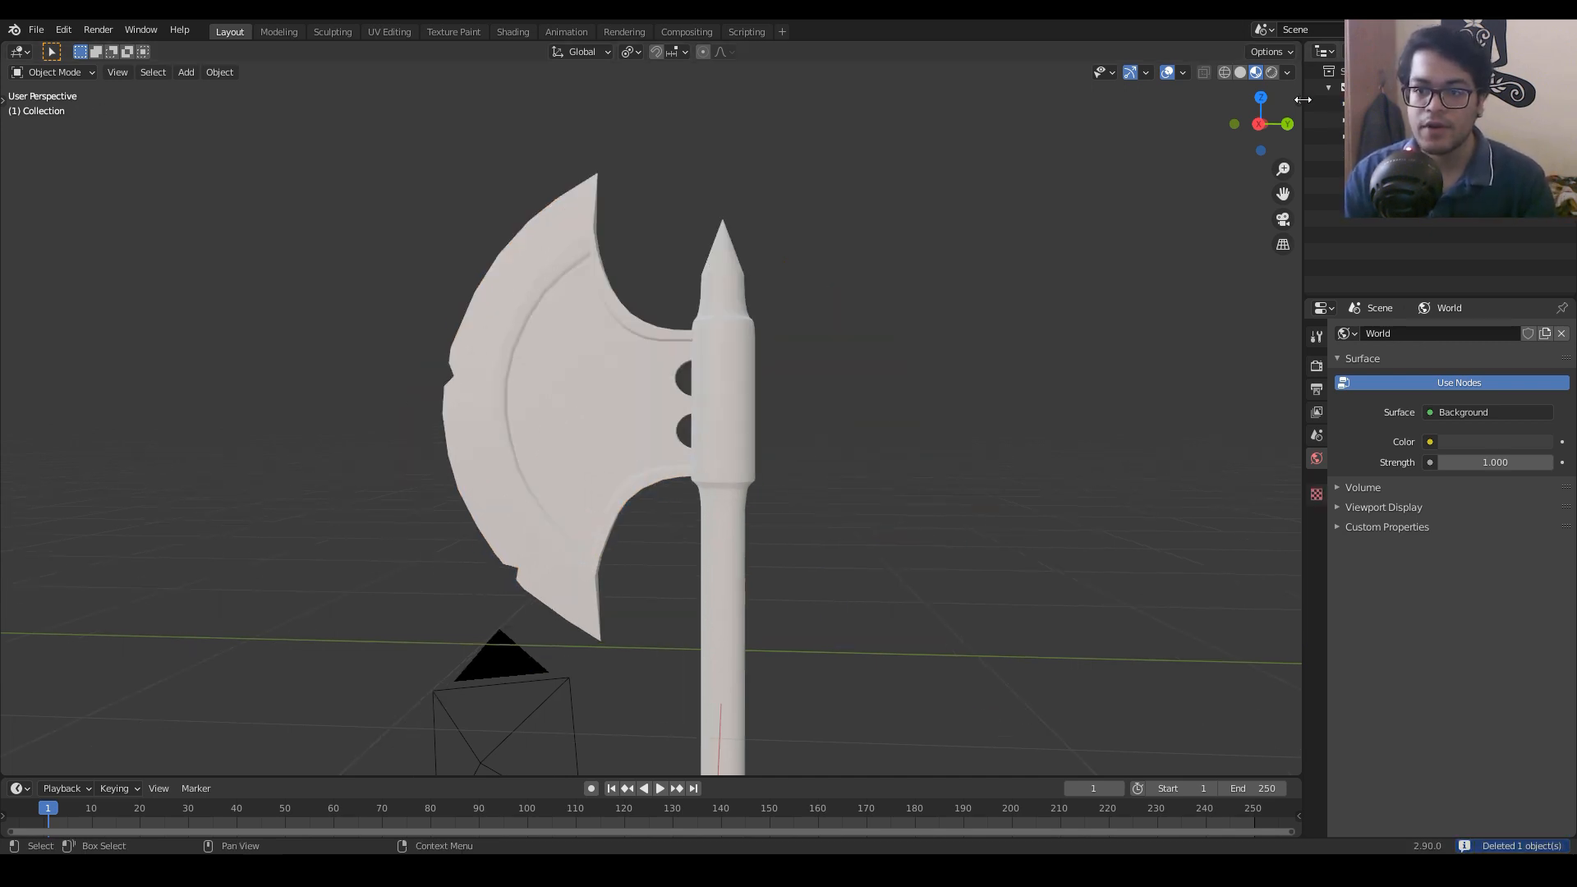
Step: Enable the Screencast Keys display in the 3D viewport
{"action": "left_click", "coordinate": [1299, 100]}
{"action": "left_click", "coordinate": [1293, 246]}
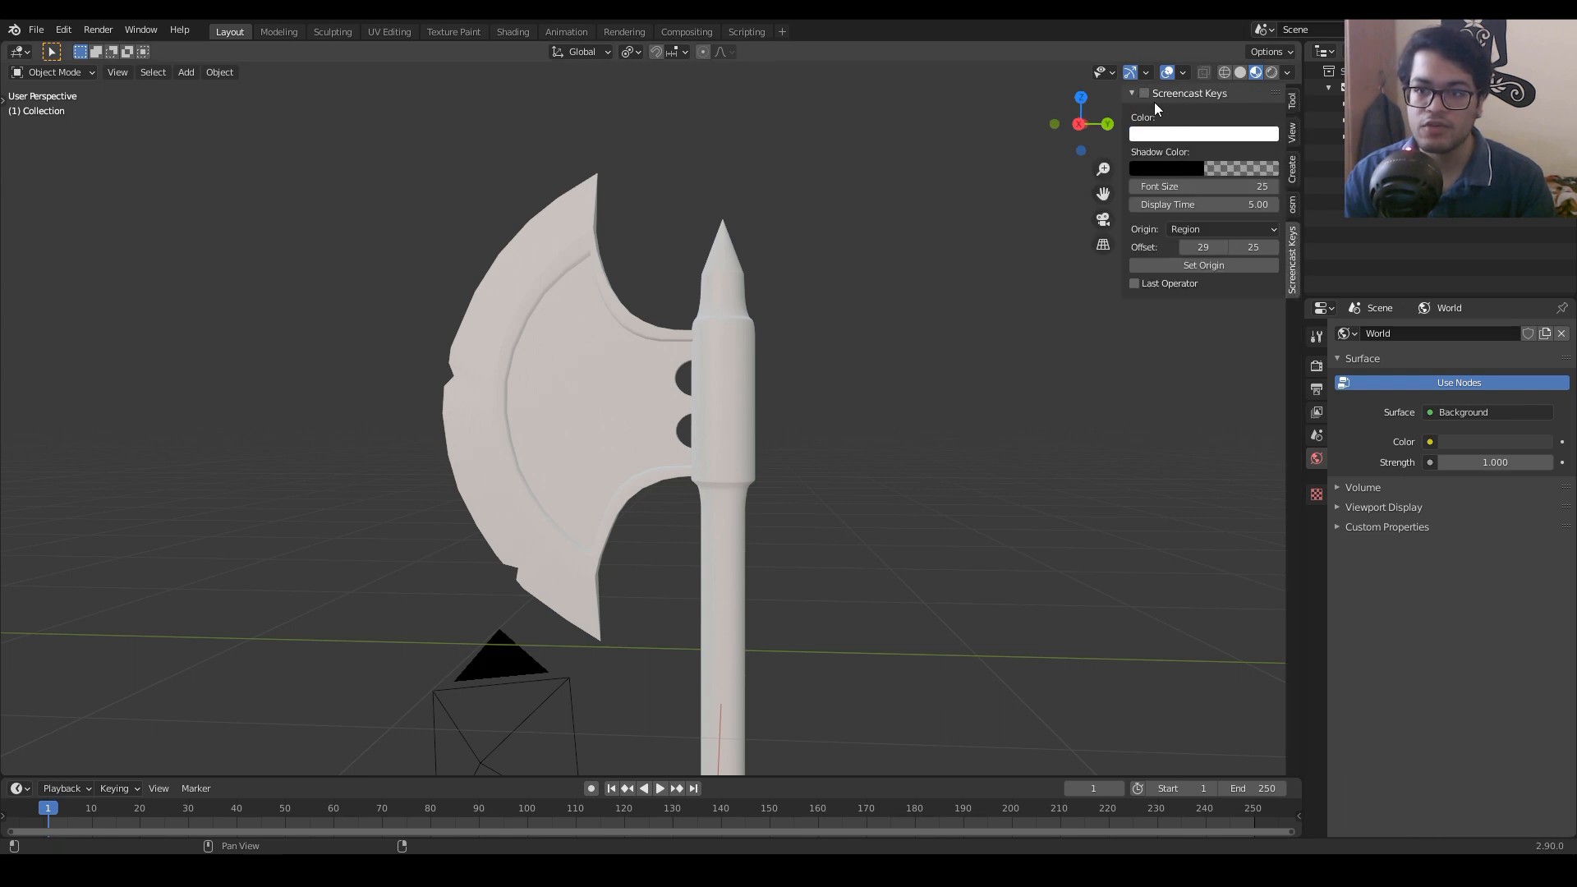
{"action": "left_click", "coordinate": [1134, 93]}
{"action": "left_click", "coordinate": [1143, 94]}
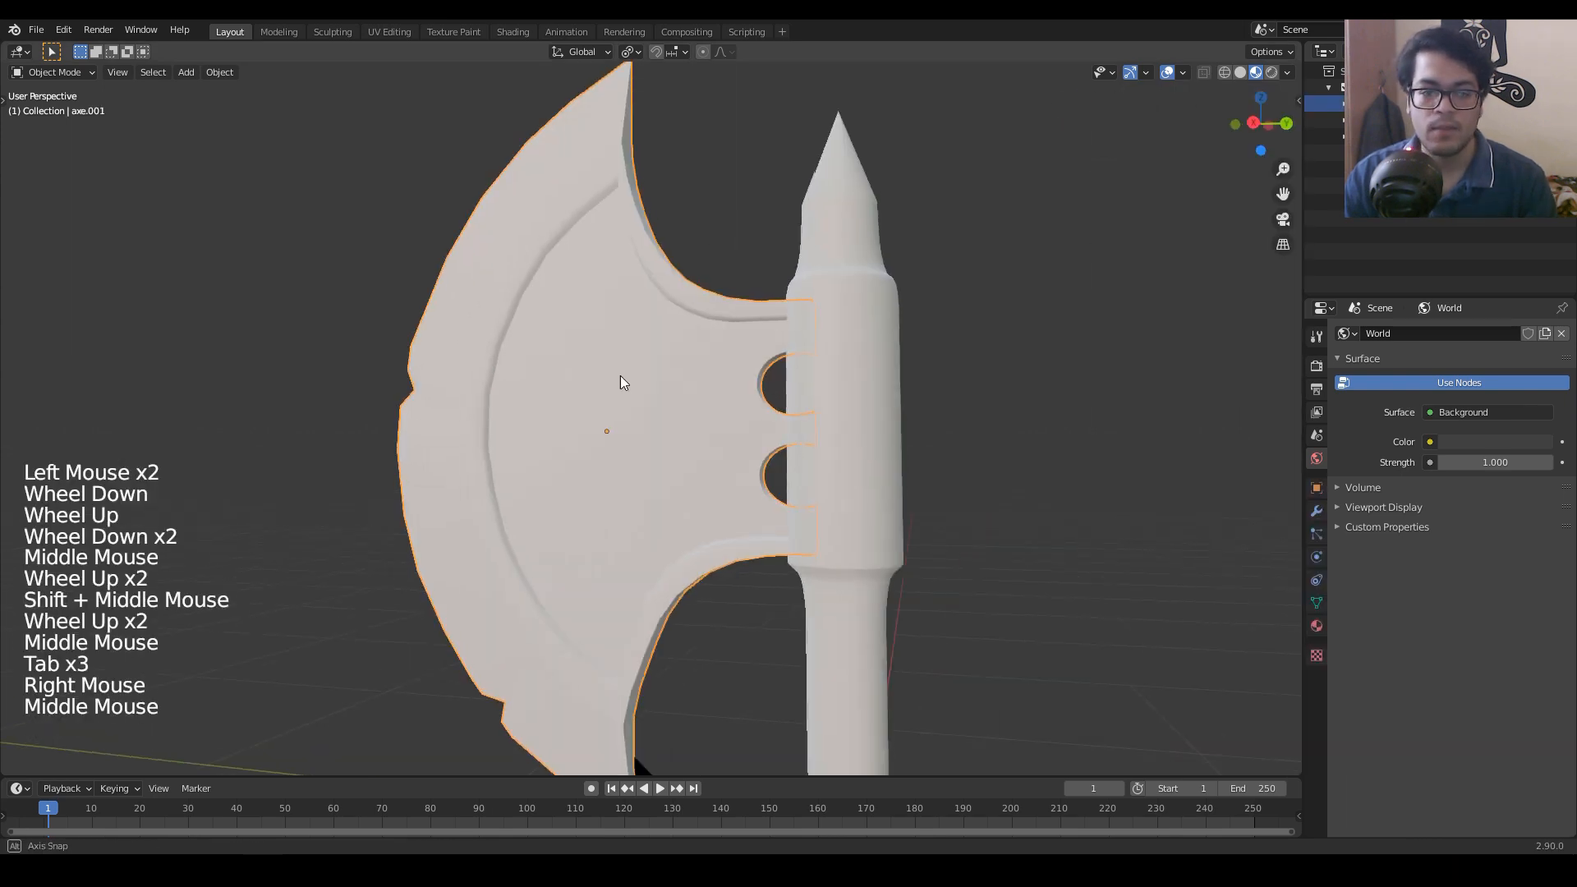
Step: Add a new material to the remaining axe blade and name it blade
{"action": "middle_click_drag", "start_coordinate": [620, 376], "coordinate": [463, 401]}
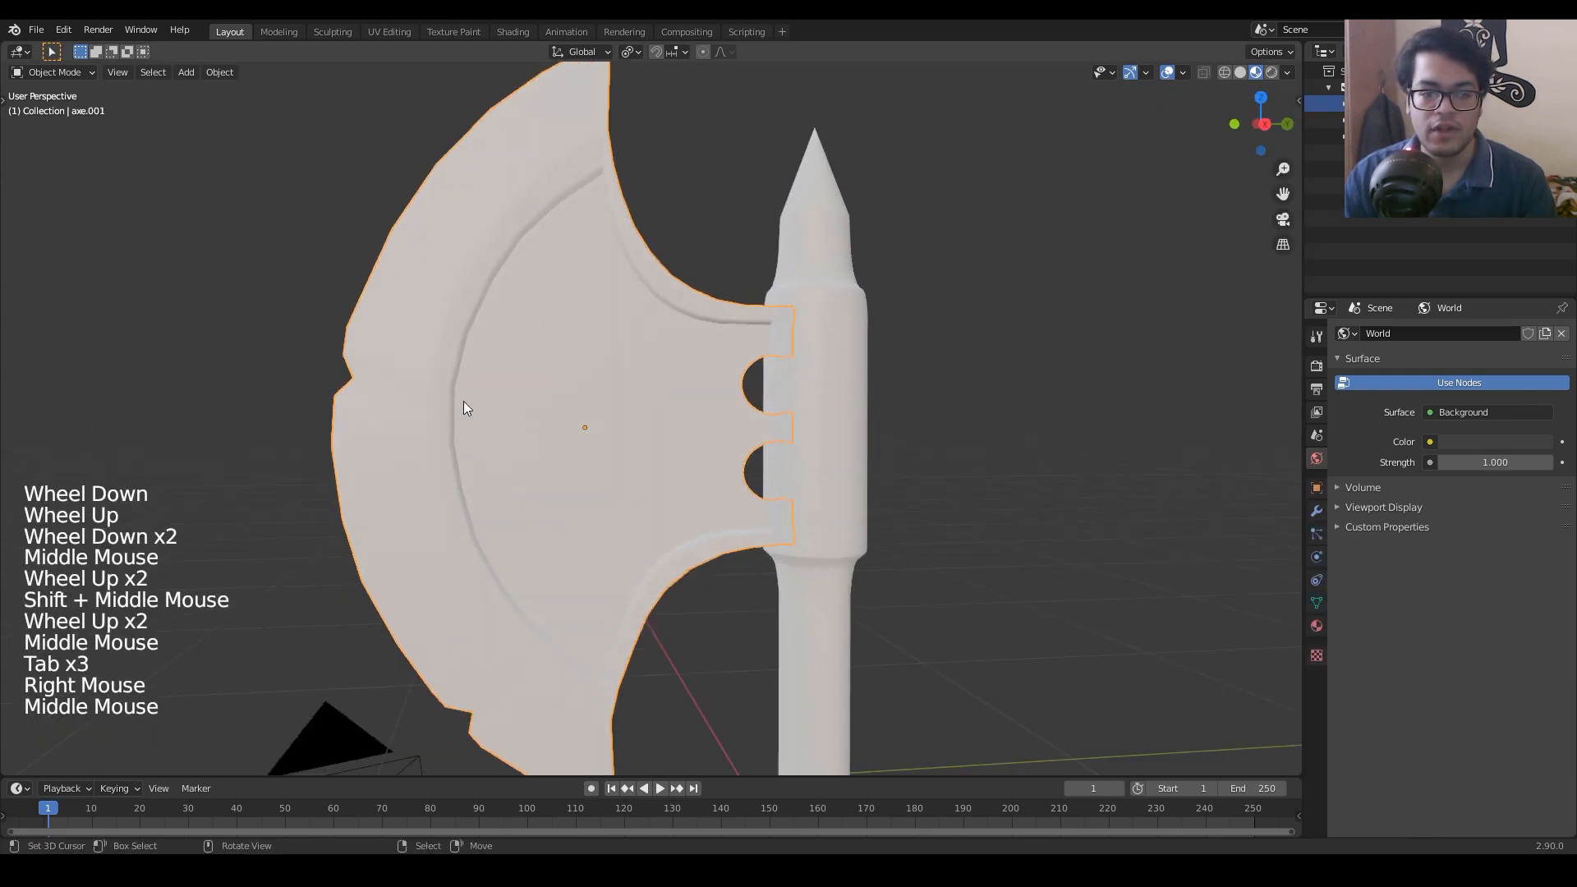
{"action": "left_click", "coordinate": [1317, 625]}
{"action": "left_click", "coordinate": [1531, 405]}
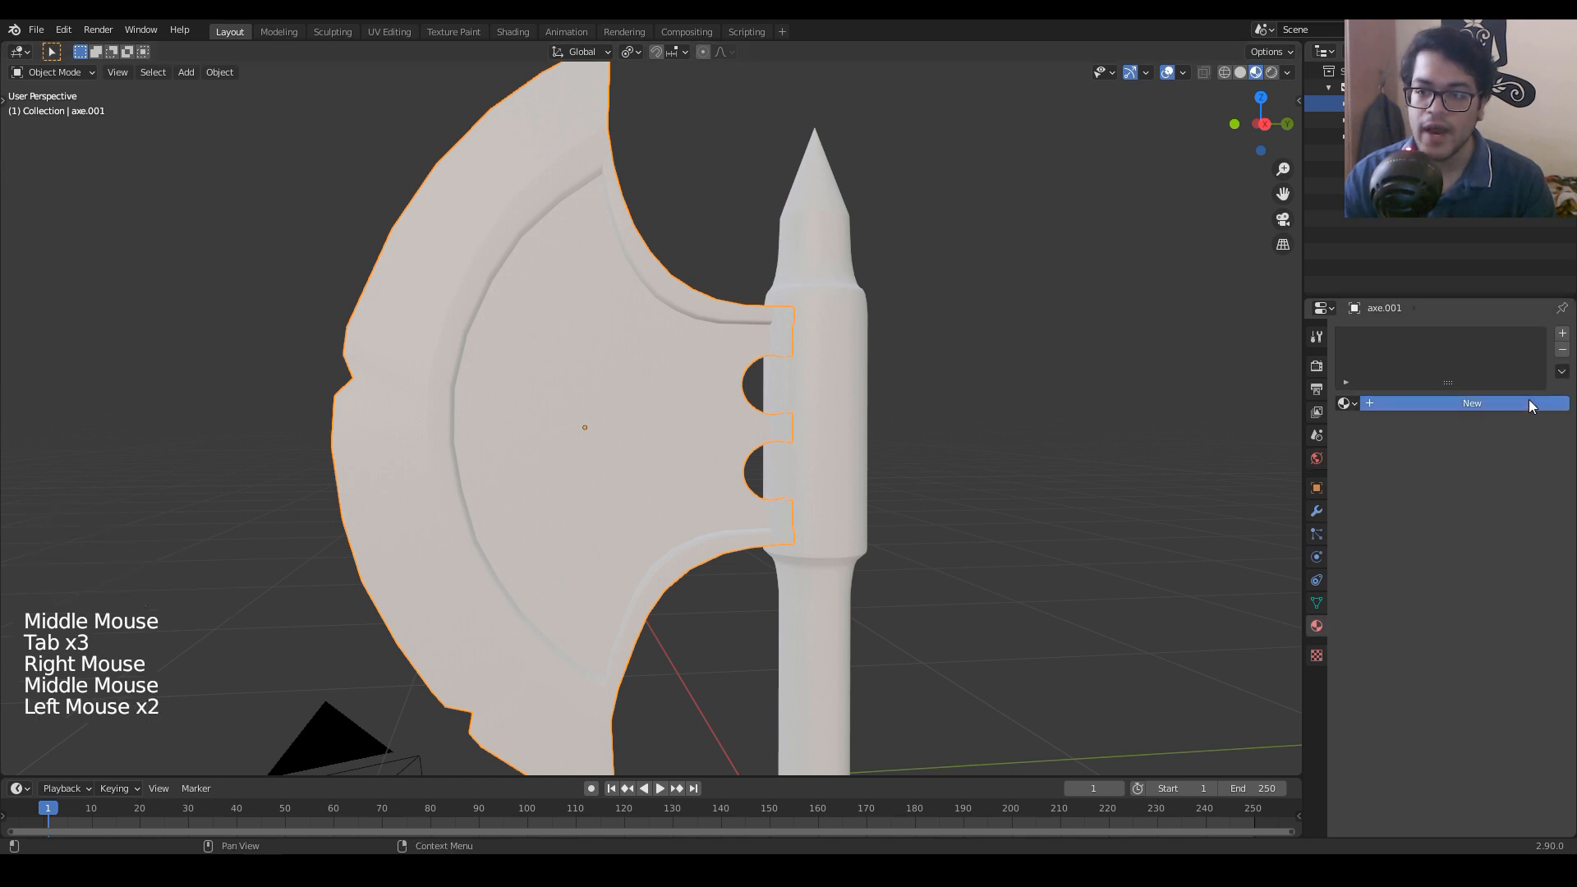
{"action": "left_click", "coordinate": [1430, 403]}
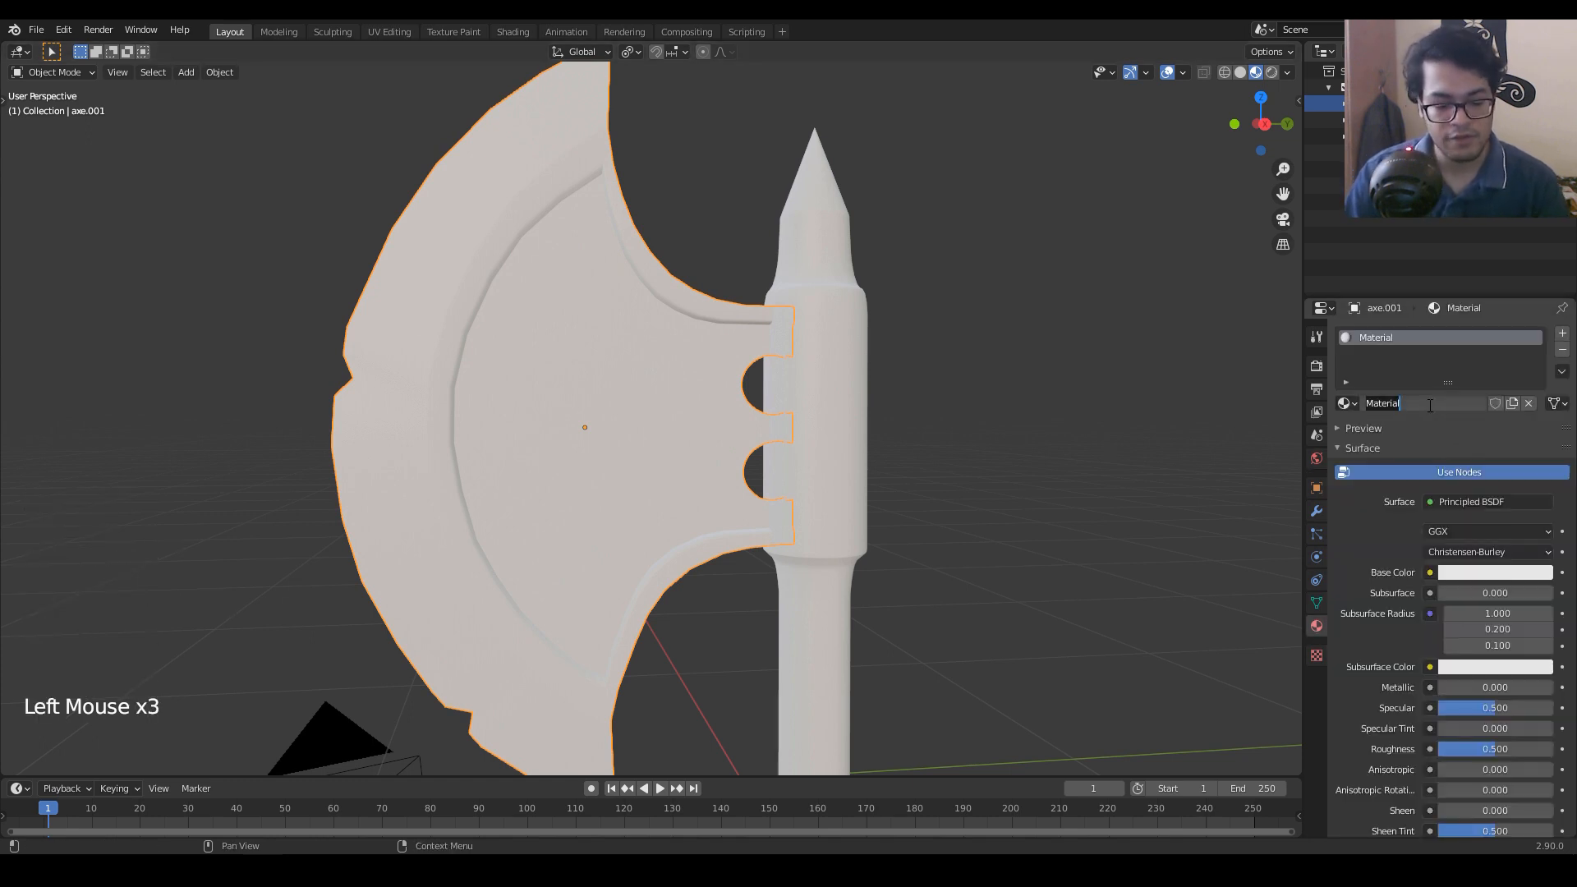
{"action": "type", "text": "bl"}
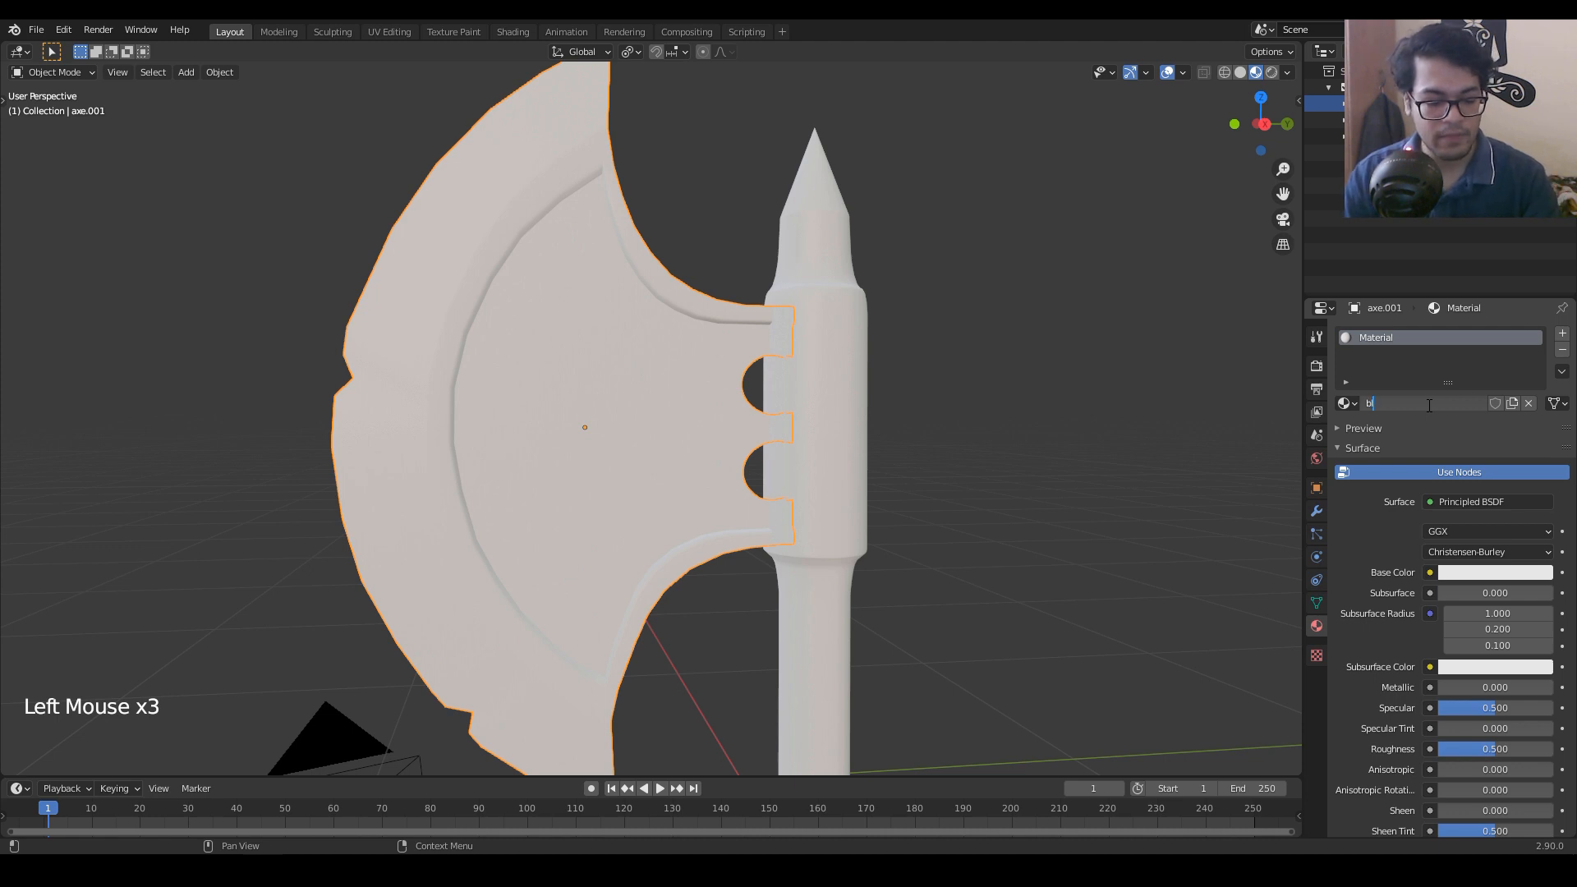
{"action": "type", "text": "ade"}
{"action": "key", "text": "Return"}
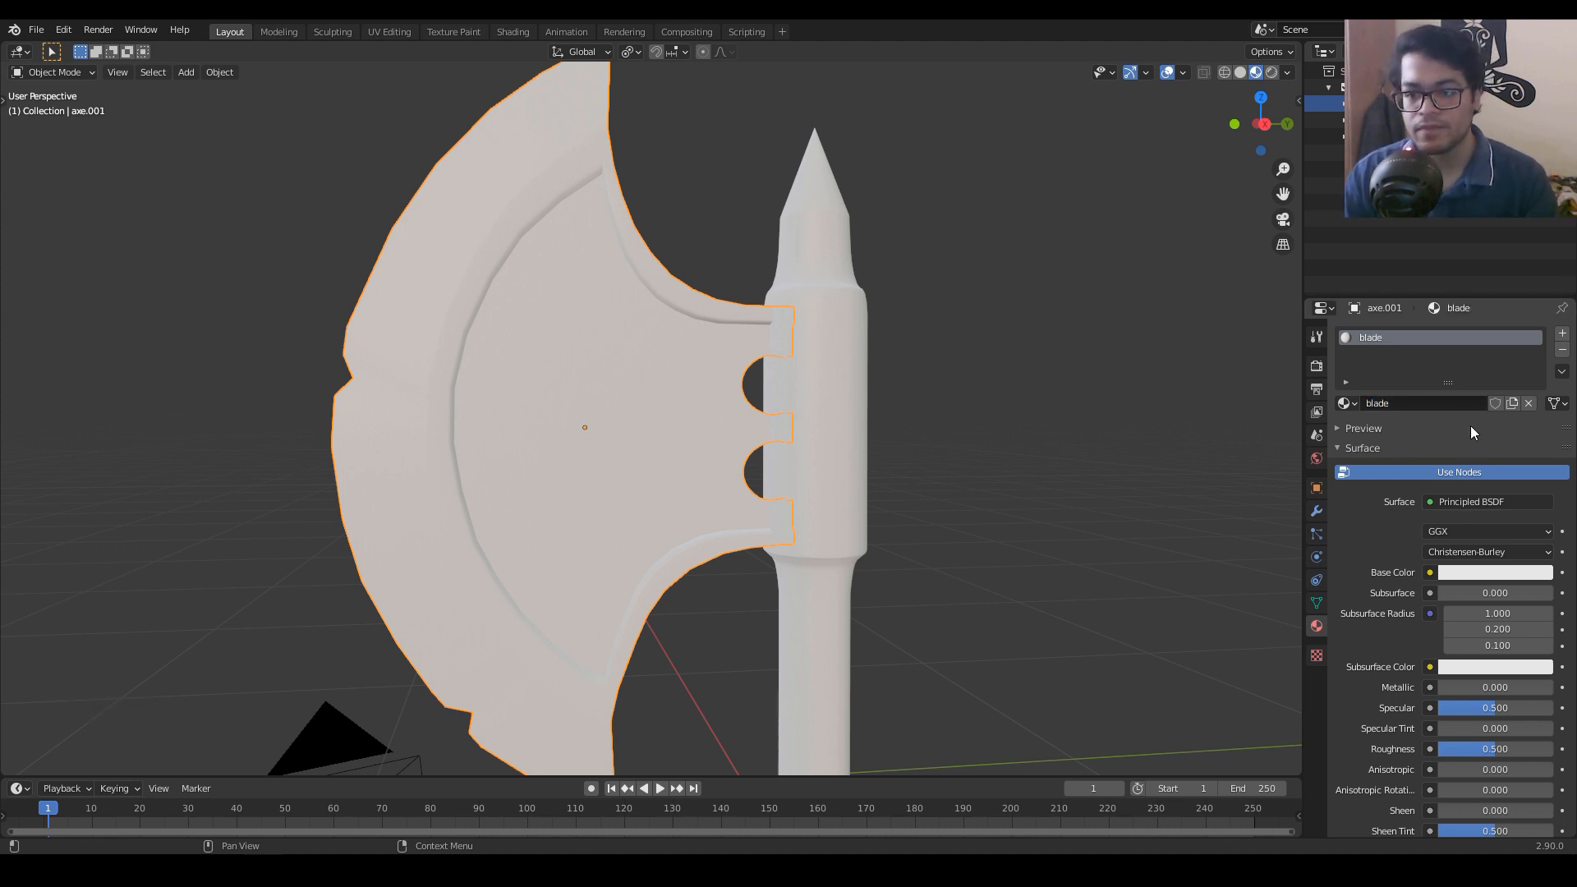
Step: Set the blade material's base color to light blue with hue 0.521 and saturation 0.726
{"action": "scroll", "coordinate": [1471, 425], "scroll_direction": "down", "scroll_amount": 7}
{"action": "scroll", "coordinate": [1477, 519], "scroll_direction": "down", "scroll_amount": 5}
{"action": "scroll", "coordinate": [1507, 575], "scroll_direction": "up", "scroll_amount": 4}
{"action": "scroll", "coordinate": [1504, 479], "scroll_direction": "up", "scroll_amount": 6}
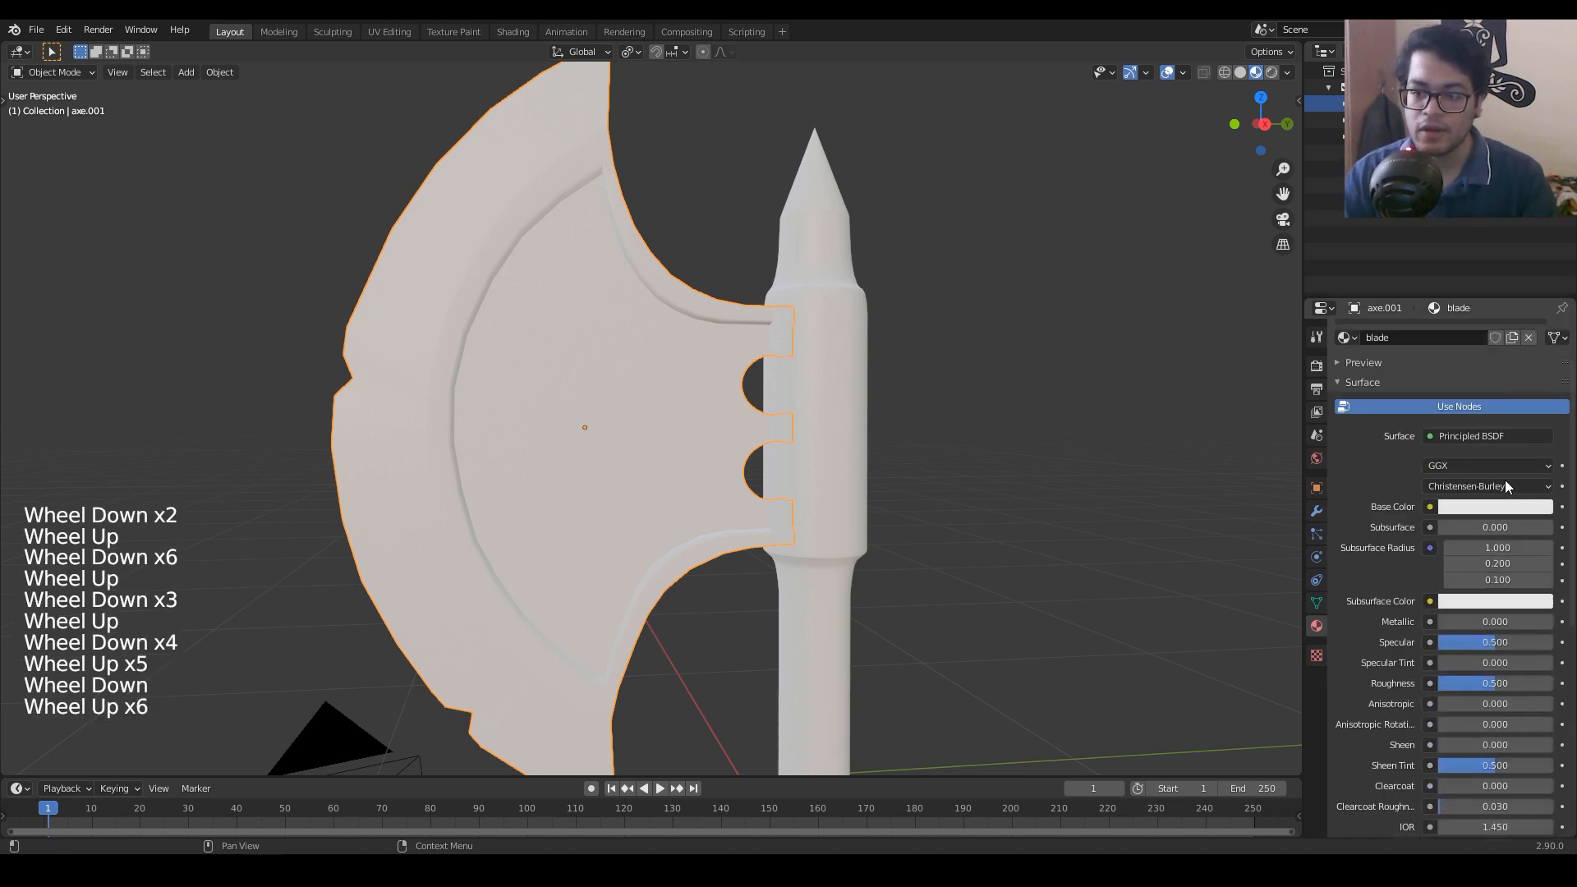
{"action": "scroll", "coordinate": [1505, 479], "scroll_direction": "up", "scroll_amount": 9}
{"action": "left_click", "coordinate": [1460, 578]}
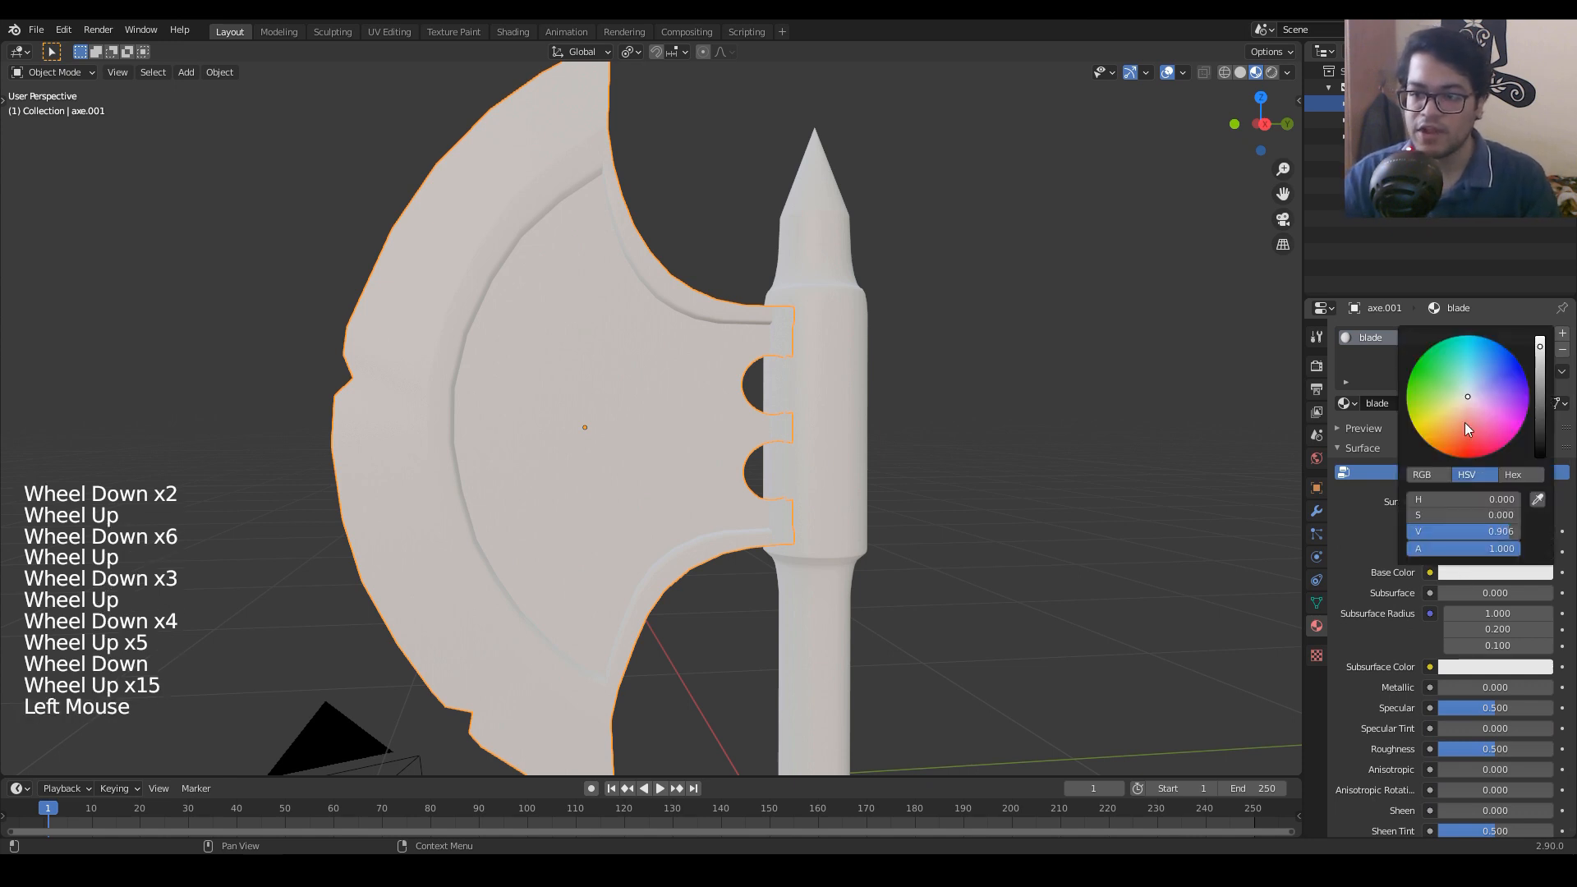
{"action": "left_click_drag", "start_coordinate": [1468, 427], "coordinate": [1475, 355]}
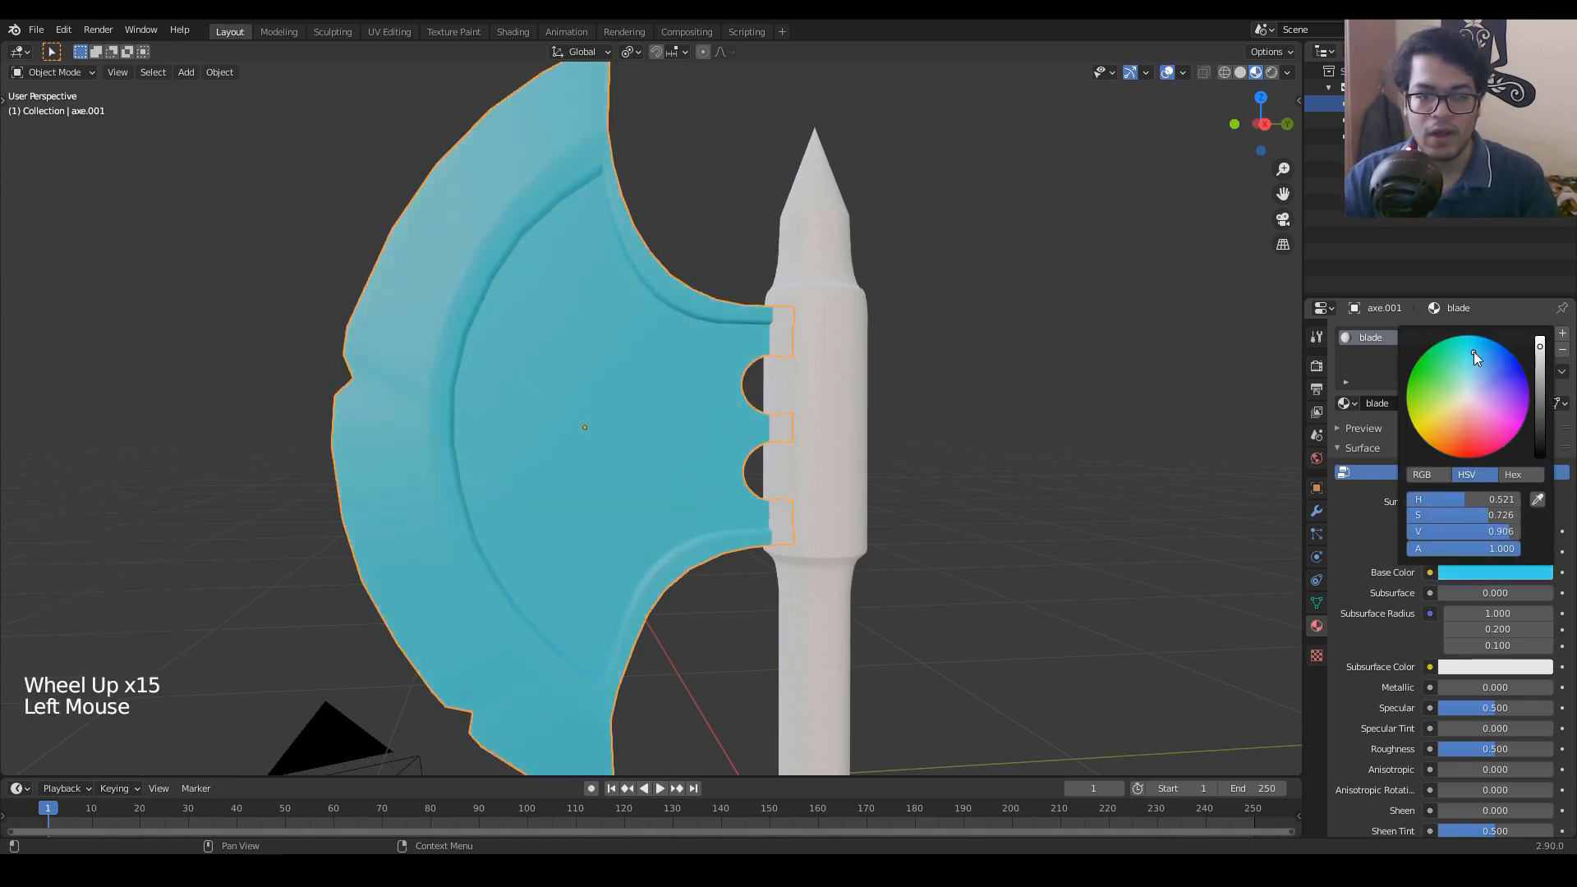
Step: Compare the colored blade in Solid and Material Preview shading from several angles
{"action": "middle_click_drag", "start_coordinate": [813, 444], "coordinate": [849, 443]}
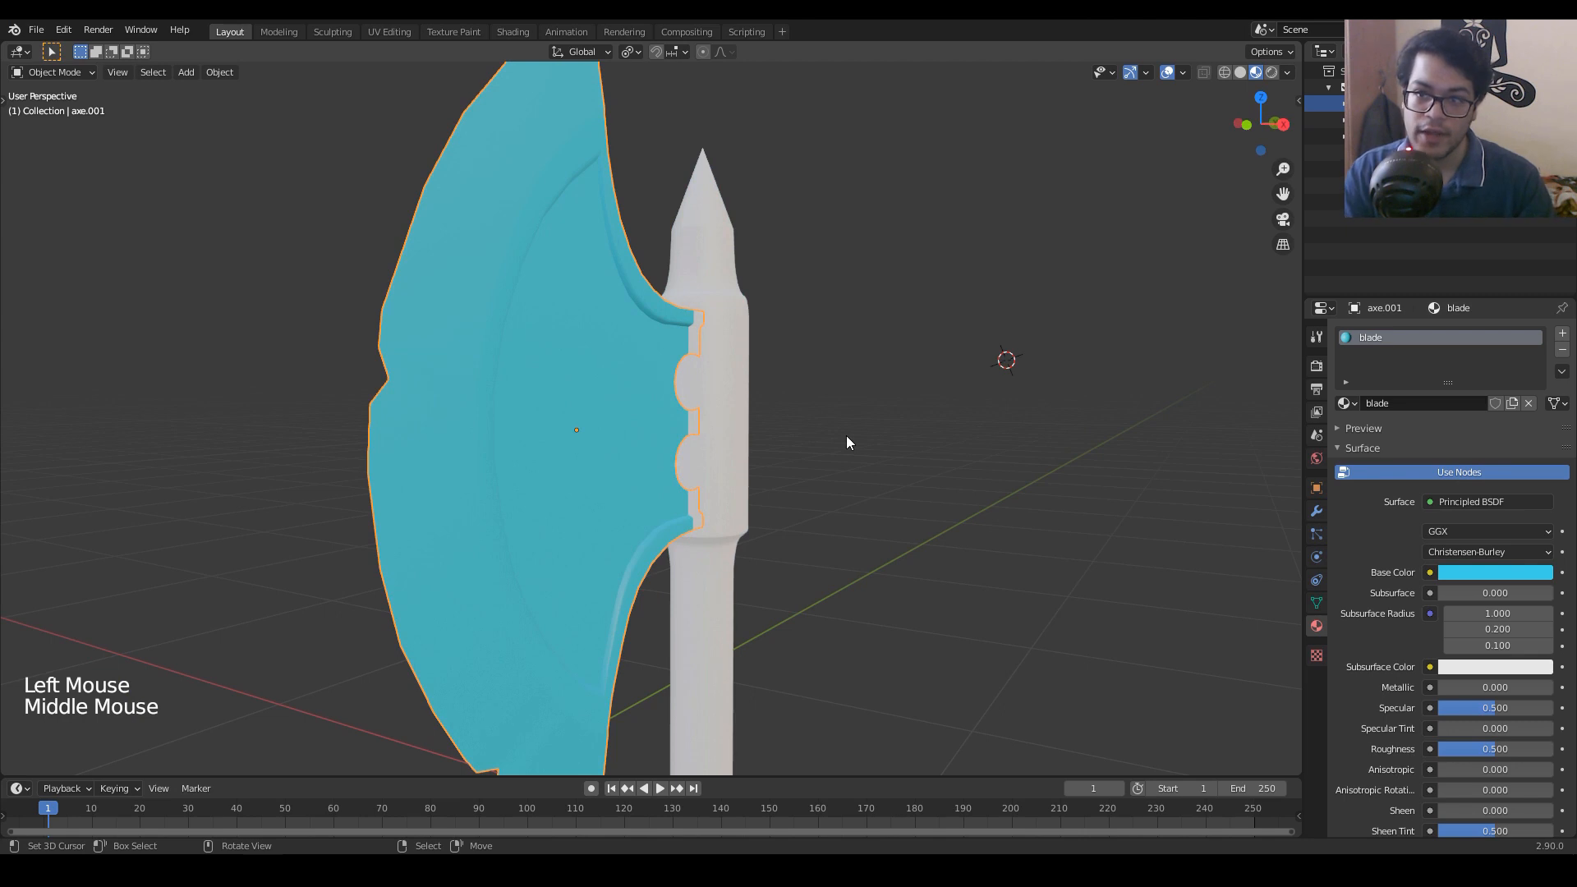
{"action": "middle_click_drag", "start_coordinate": [846, 530], "coordinate": [723, 492]}
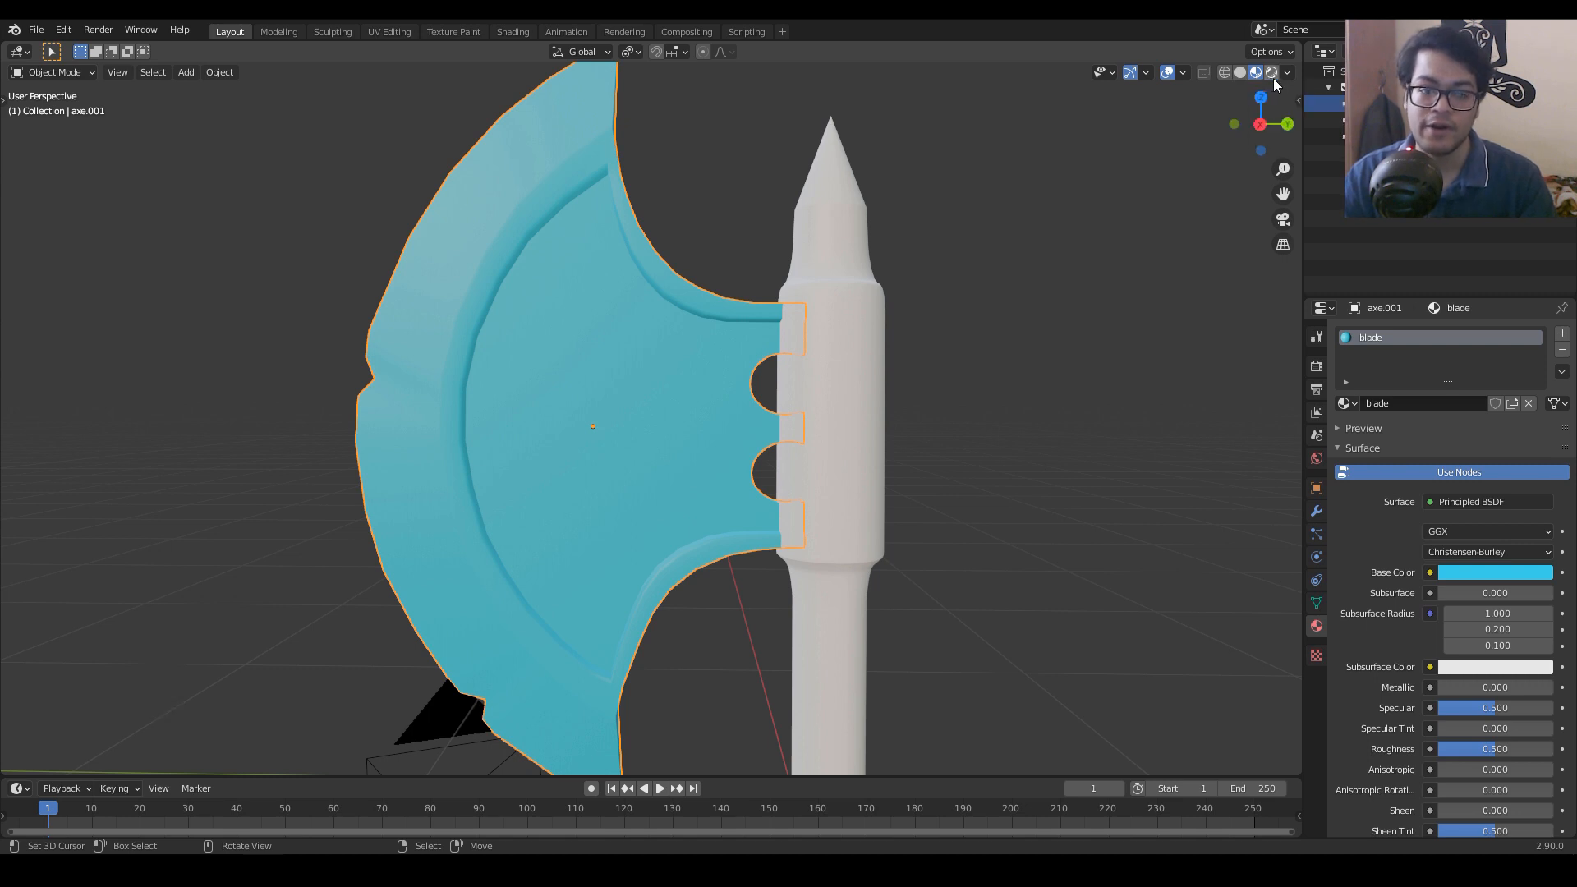
{"action": "mouse_move", "coordinate": [789, 516]}
{"action": "middle_mouse_down"}
{"action": "mouse_move", "coordinate": [769, 511]}
{"action": "mouse_move", "coordinate": [804, 527]}
{"action": "middle_mouse_up"}
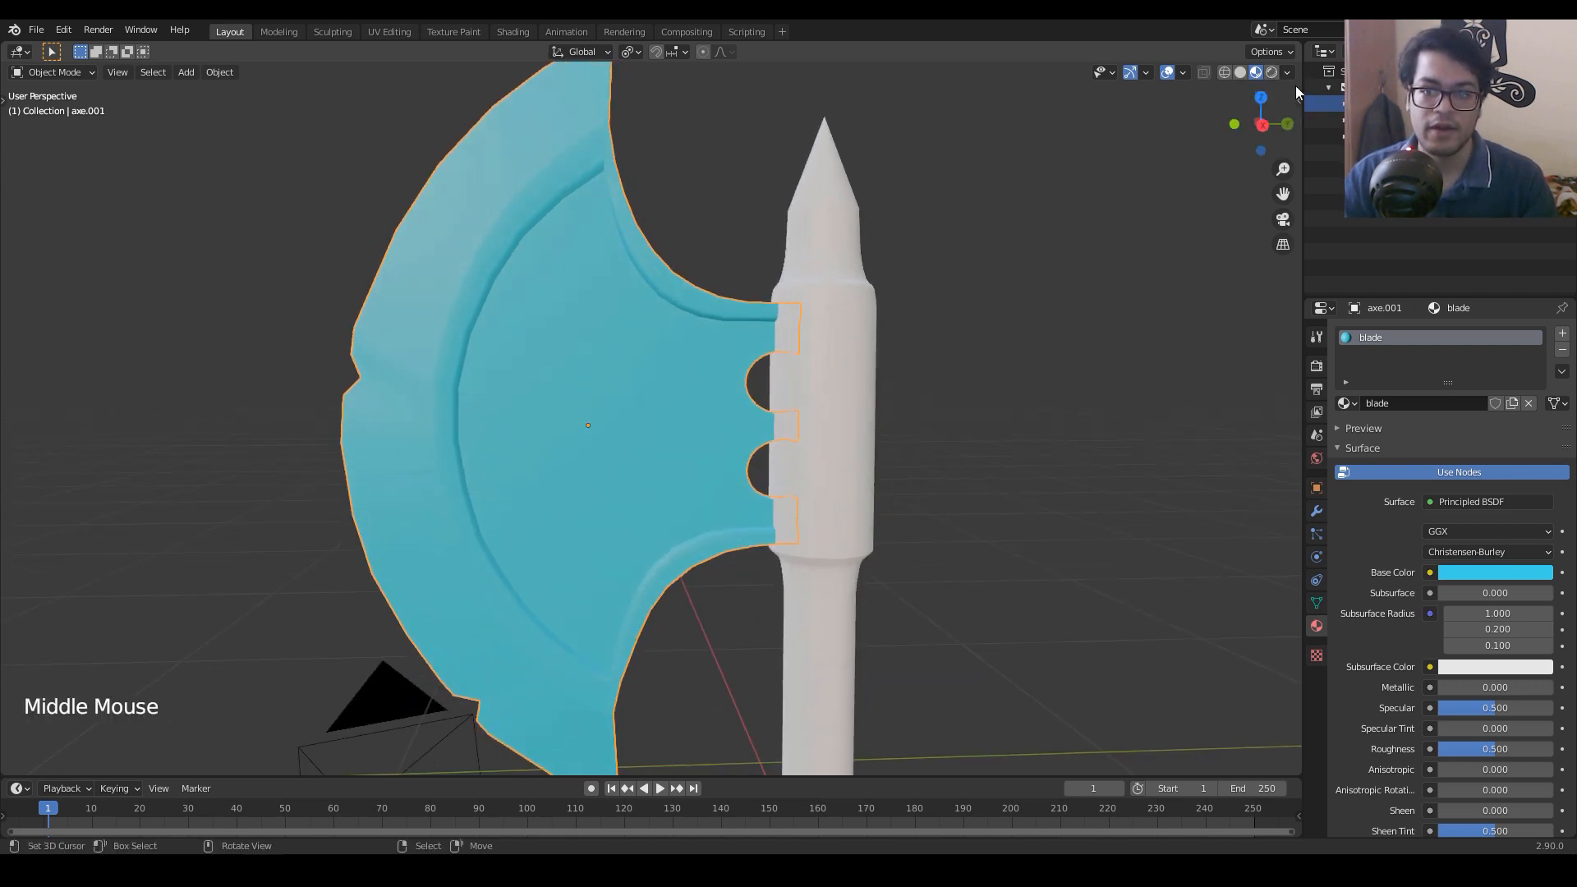
{"action": "left_click", "coordinate": [1240, 72]}
{"action": "middle_click_drag", "start_coordinate": [1037, 457], "coordinate": [996, 476]}
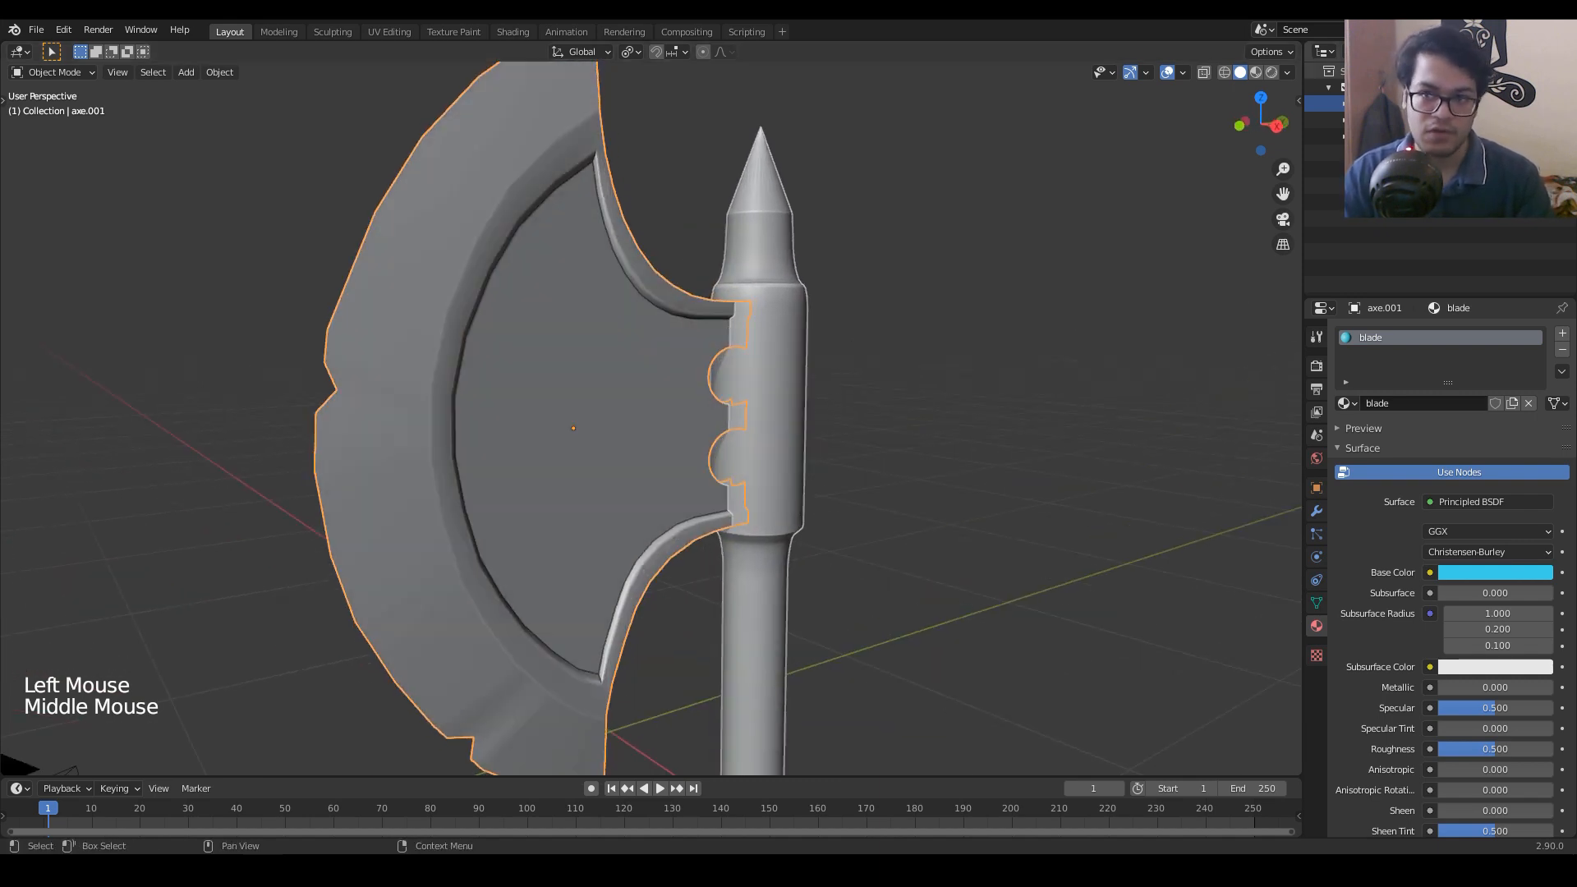
{"action": "left_click", "coordinate": [1255, 73]}
{"action": "mouse_move", "coordinate": [1052, 423]}
{"action": "middle_mouse_down"}
{"action": "mouse_move", "coordinate": [1026, 456]}
{"action": "mouse_move", "coordinate": [1066, 603]}
{"action": "mouse_move", "coordinate": [1112, 599]}
{"action": "mouse_move", "coordinate": [1049, 580]}
{"action": "middle_mouse_up"}
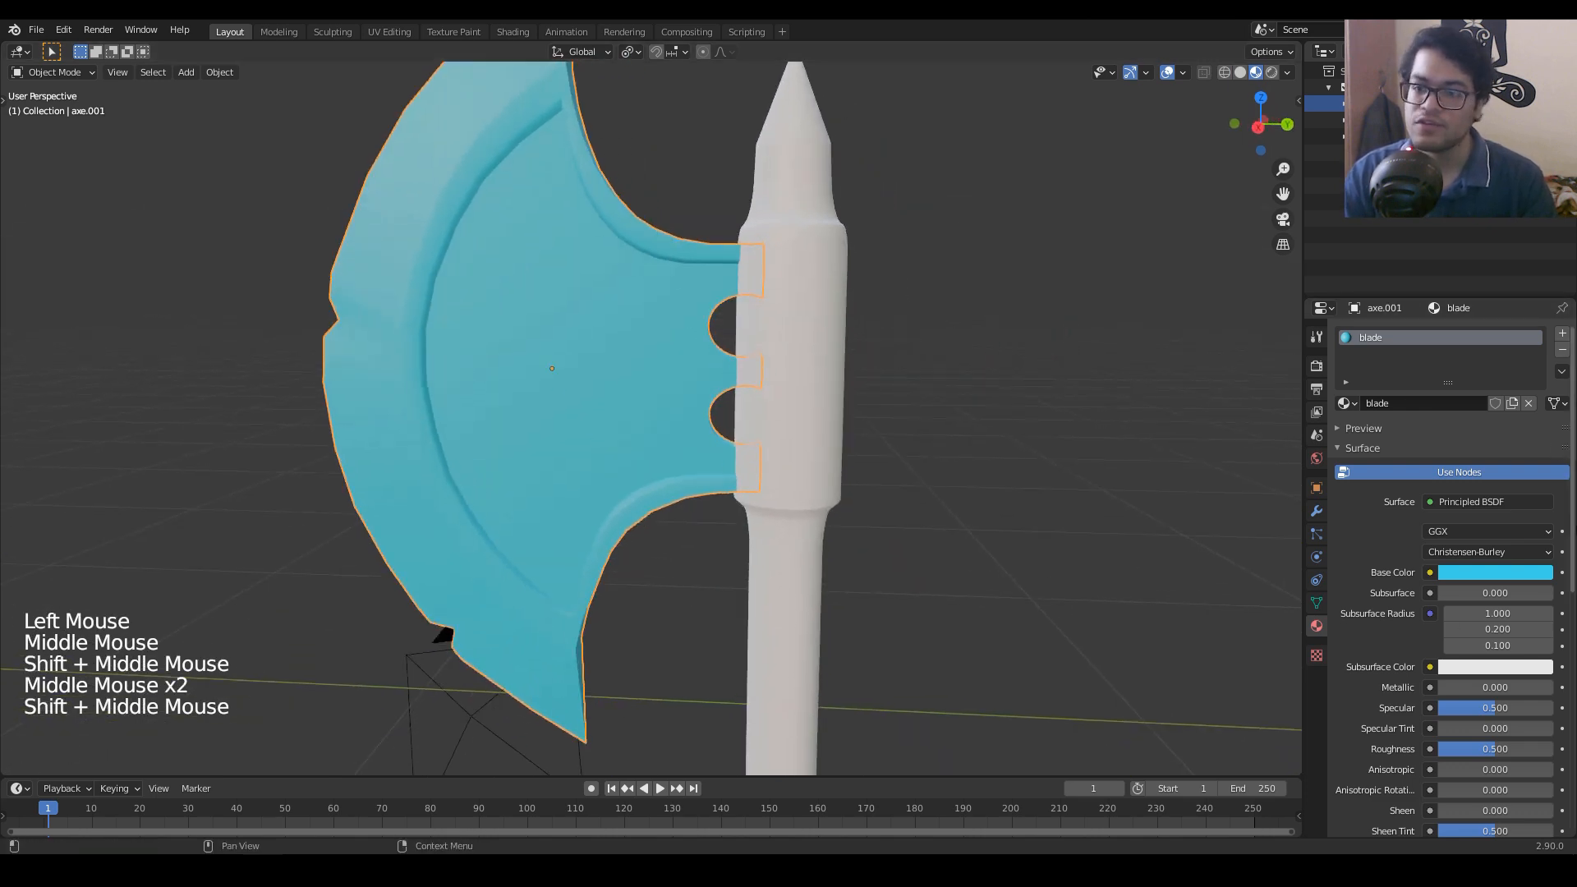
{"action": "middle_click_drag", "start_coordinate": [728, 679], "coordinate": [706, 637], "text": "shift"}
Step: Add a new material to the axe handle and name it Handle
{"action": "right_click", "coordinate": [845, 324]}
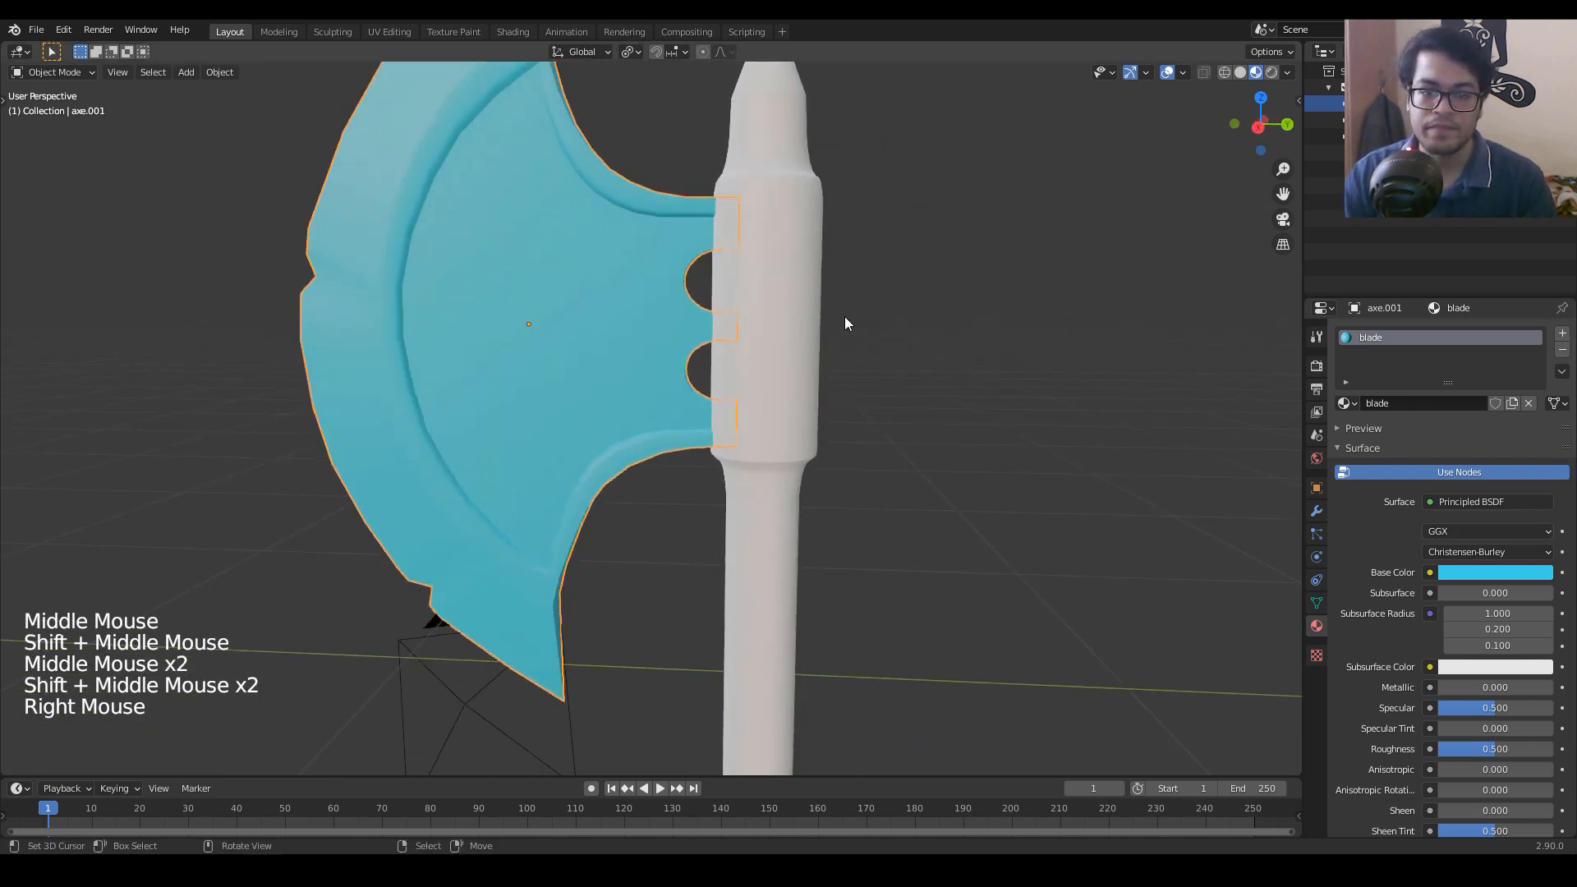
{"action": "right_click", "coordinate": [808, 351]}
{"action": "scroll", "coordinate": [935, 495], "scroll_direction": "down", "scroll_amount": 2}
{"action": "scroll", "coordinate": [935, 496], "scroll_direction": "up", "scroll_amount": 1}
{"action": "scroll", "coordinate": [934, 495], "scroll_direction": "down", "scroll_amount": 3}
{"action": "middle_click_drag", "start_coordinate": [935, 496], "coordinate": [920, 510]}
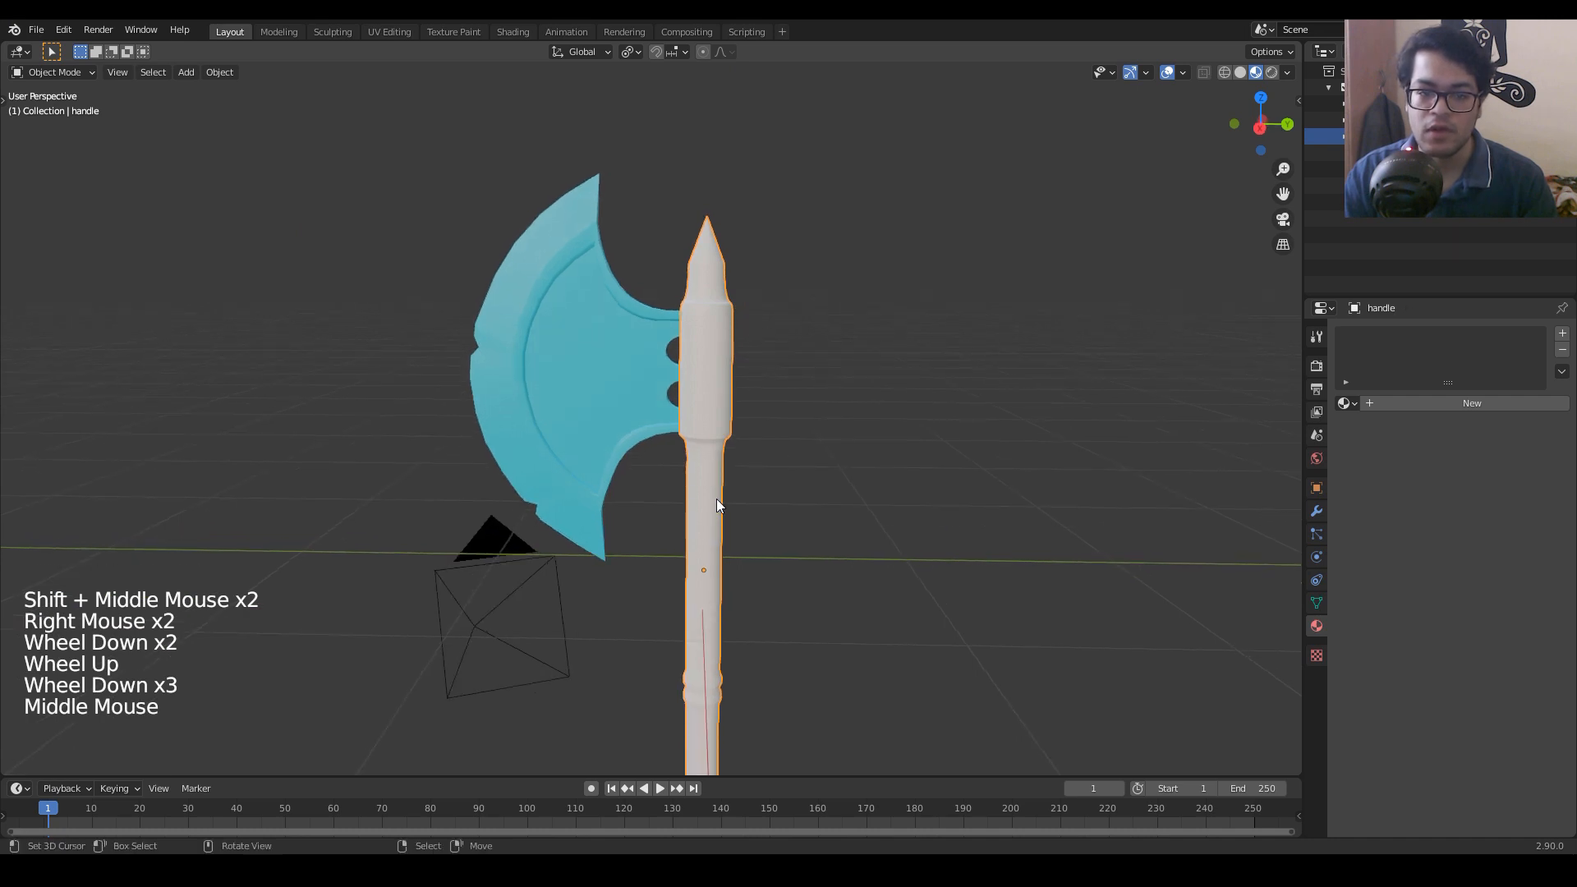
{"action": "left_click", "coordinate": [1470, 401]}
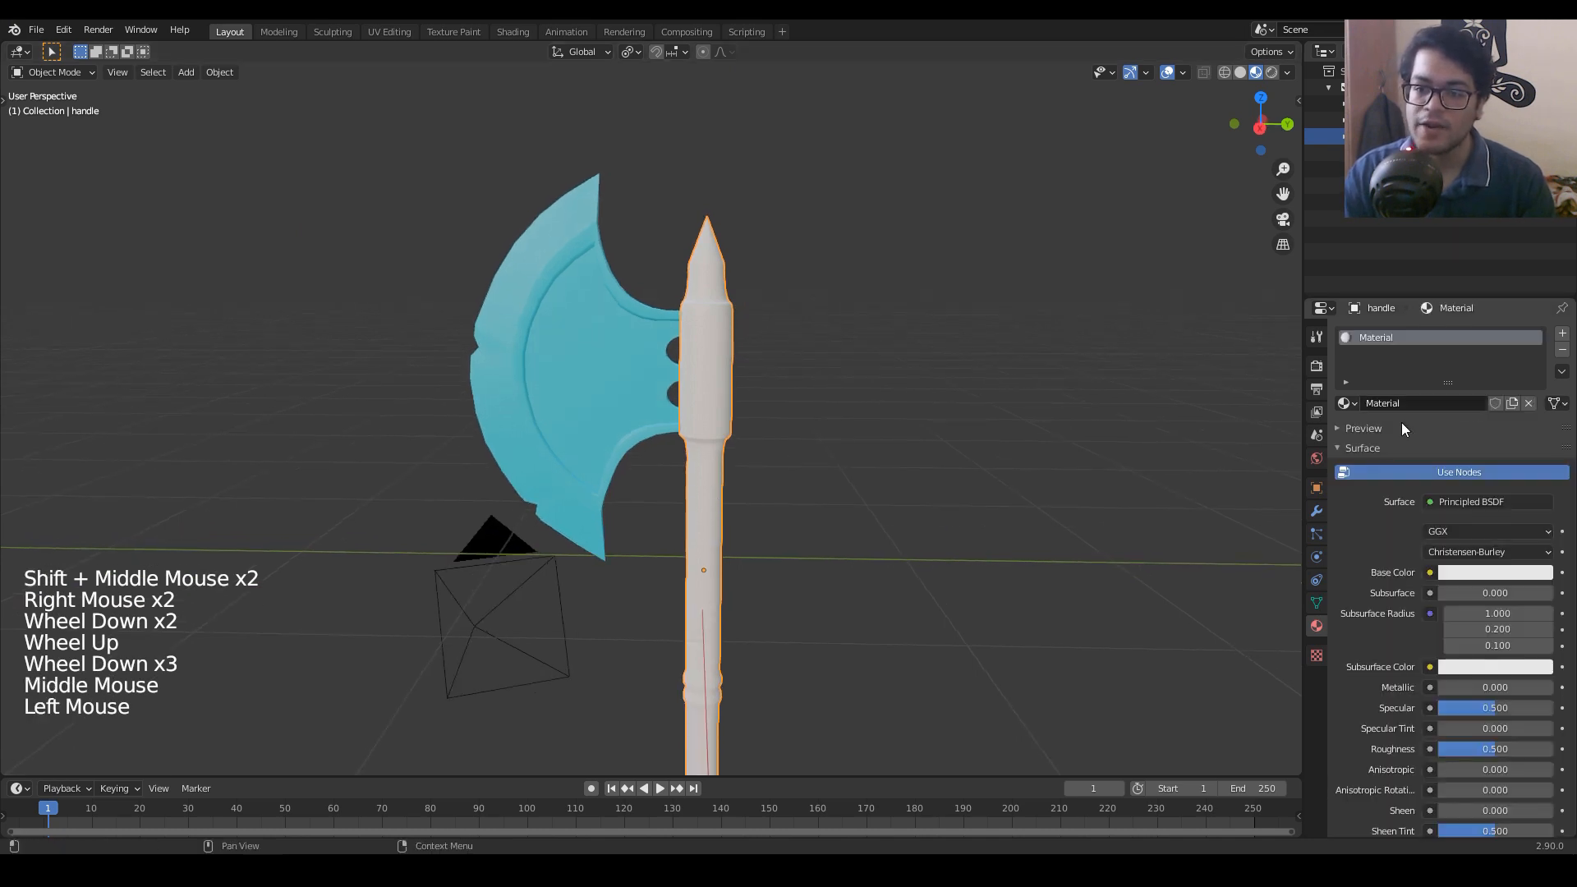
{"action": "left_click", "coordinate": [1406, 404]}
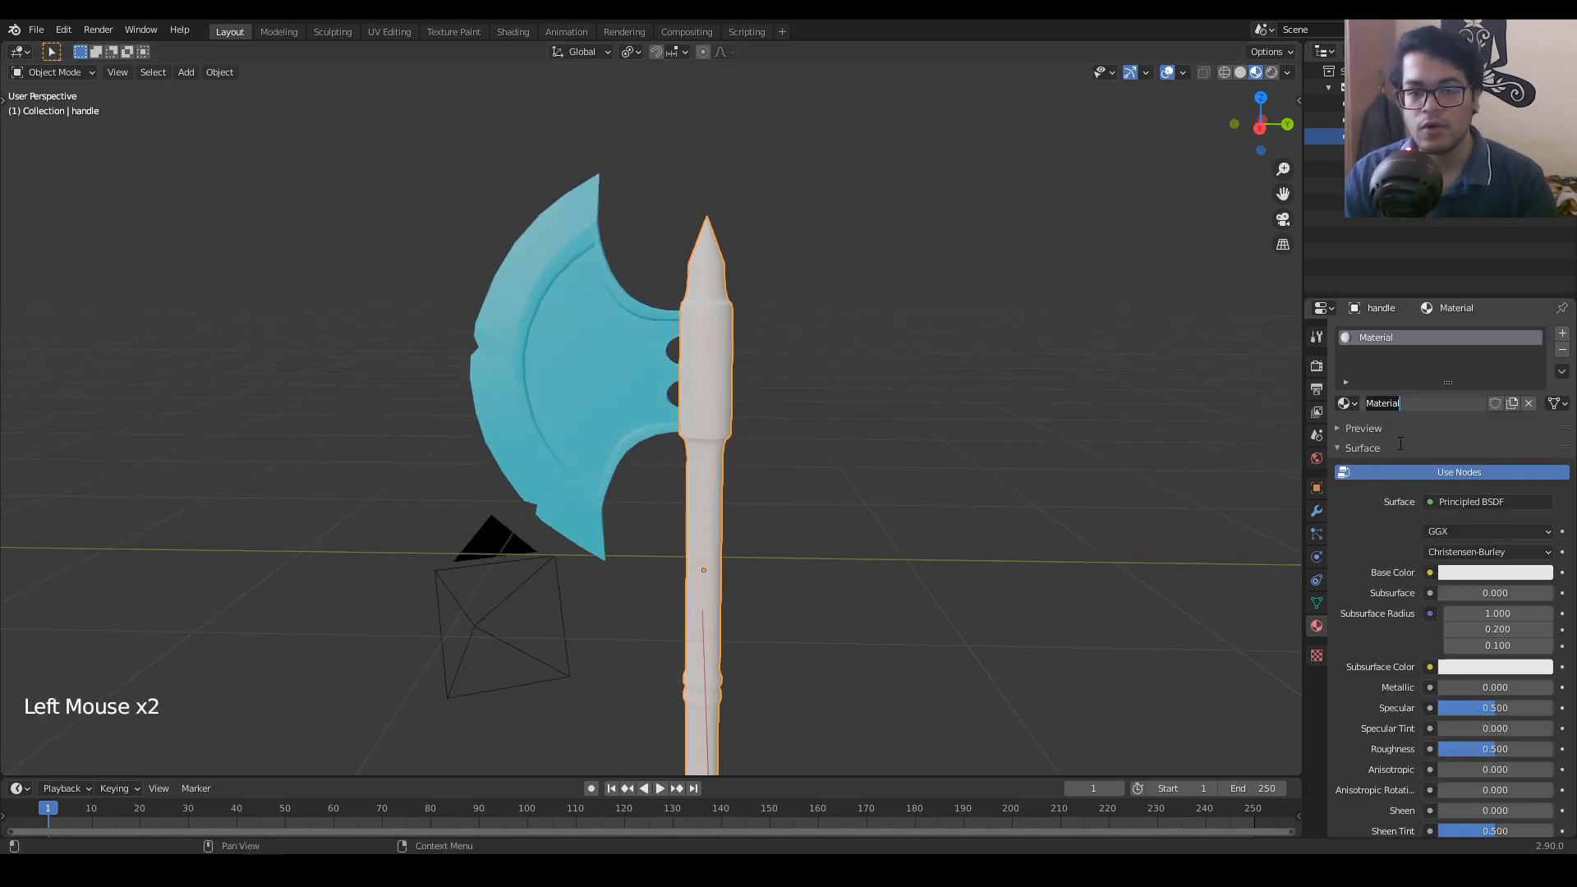
{"action": "type", "text": "H"}
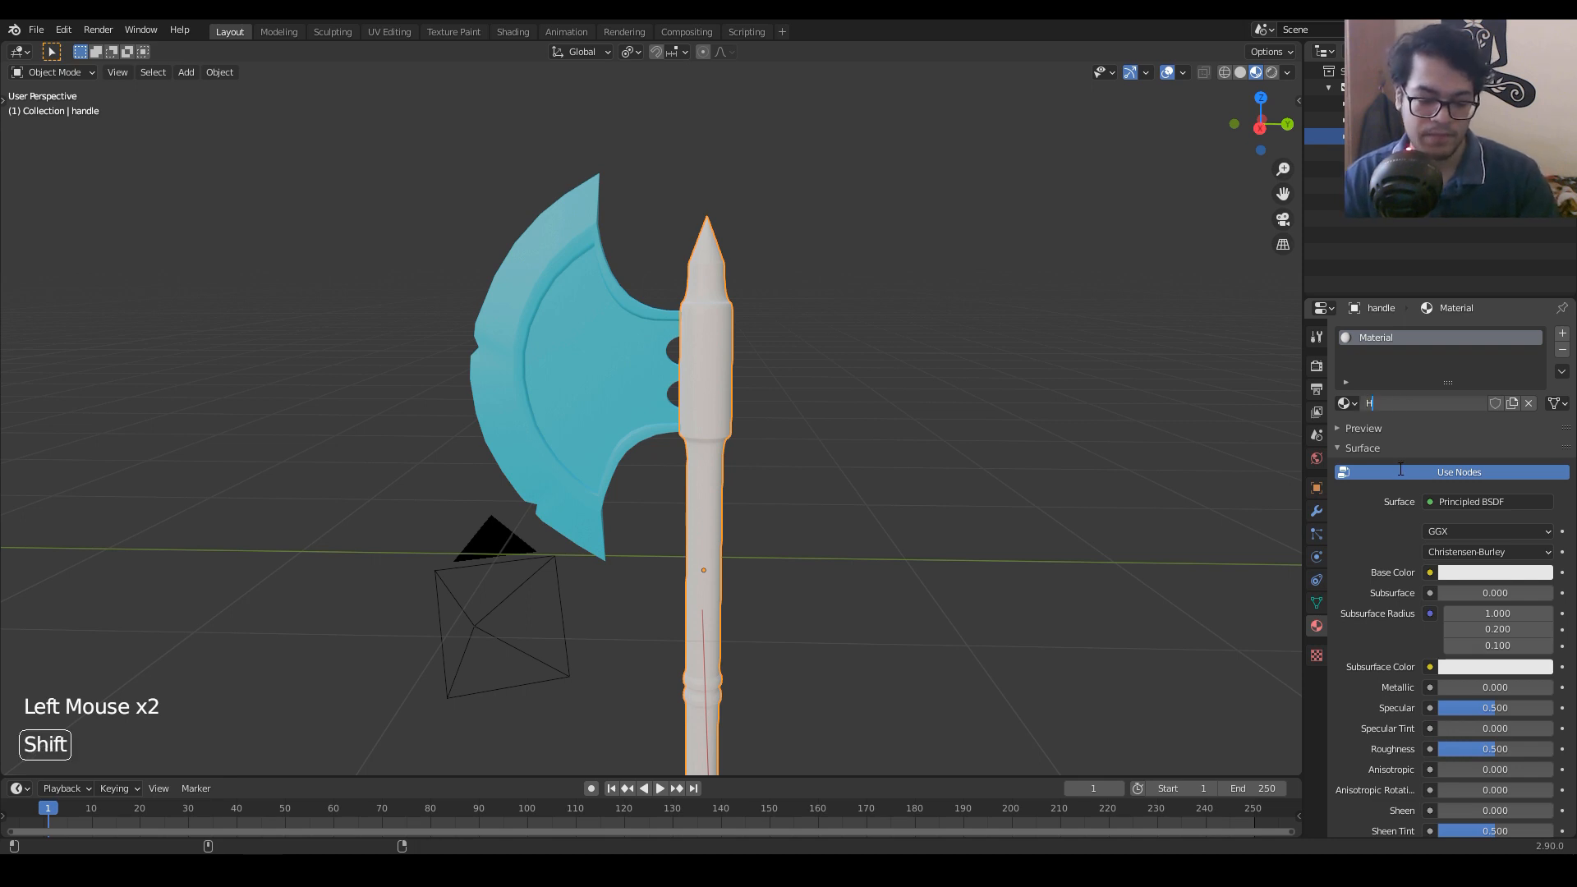
{"action": "type", "text": "andle"}
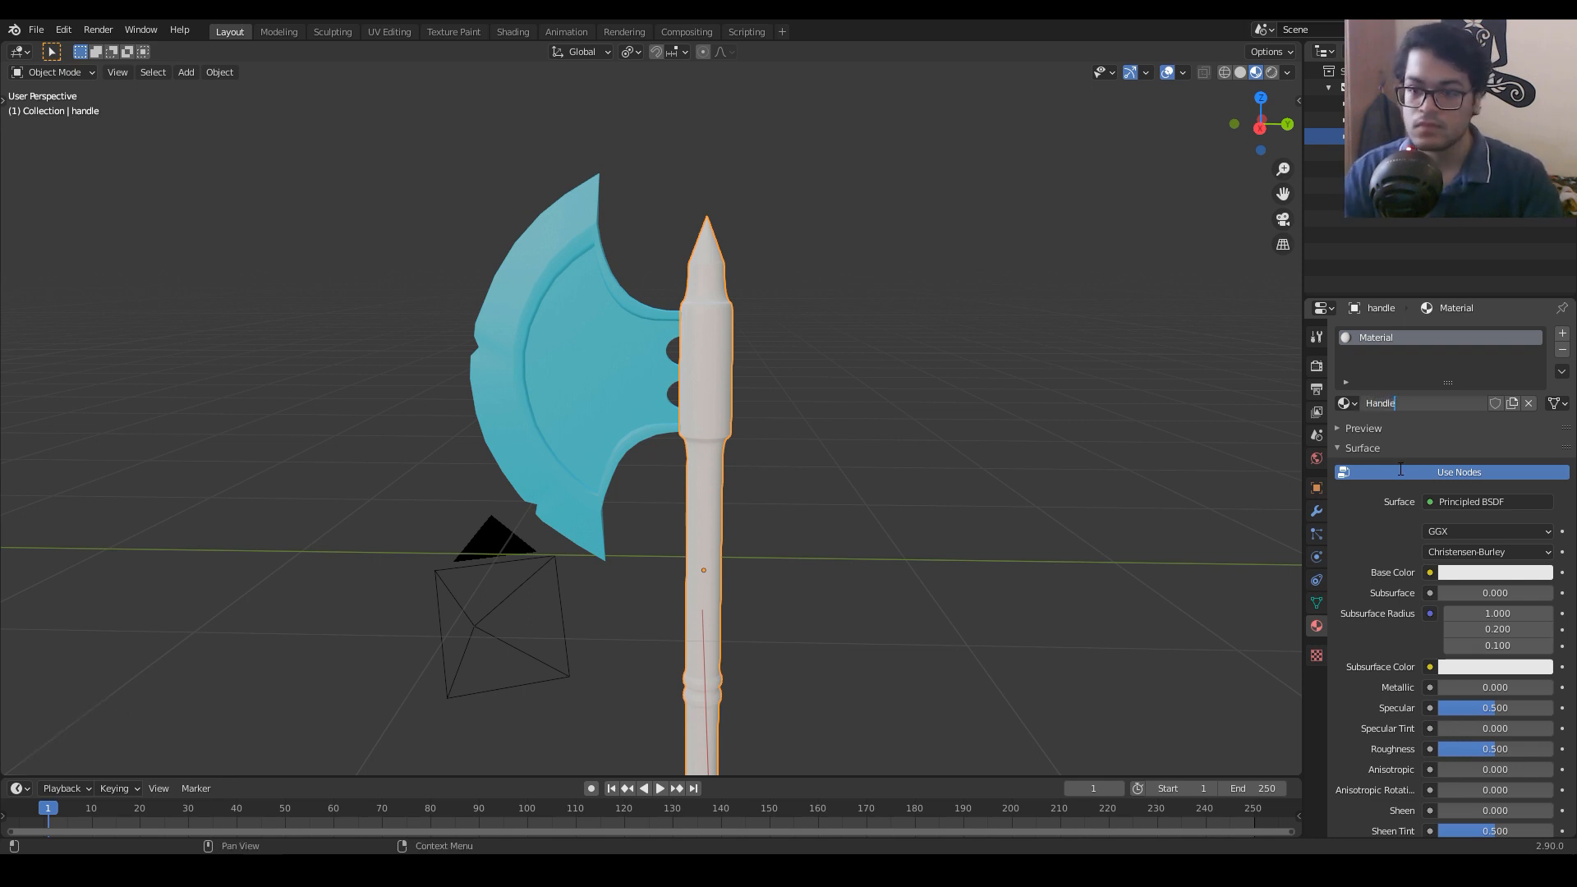
{"action": "key", "text": "Return"}
Step: Set the Handle material's base color to a yellow-orange
{"action": "left_click", "coordinate": [1488, 578]}
{"action": "left_click_drag", "start_coordinate": [1470, 432], "coordinate": [1421, 439]}
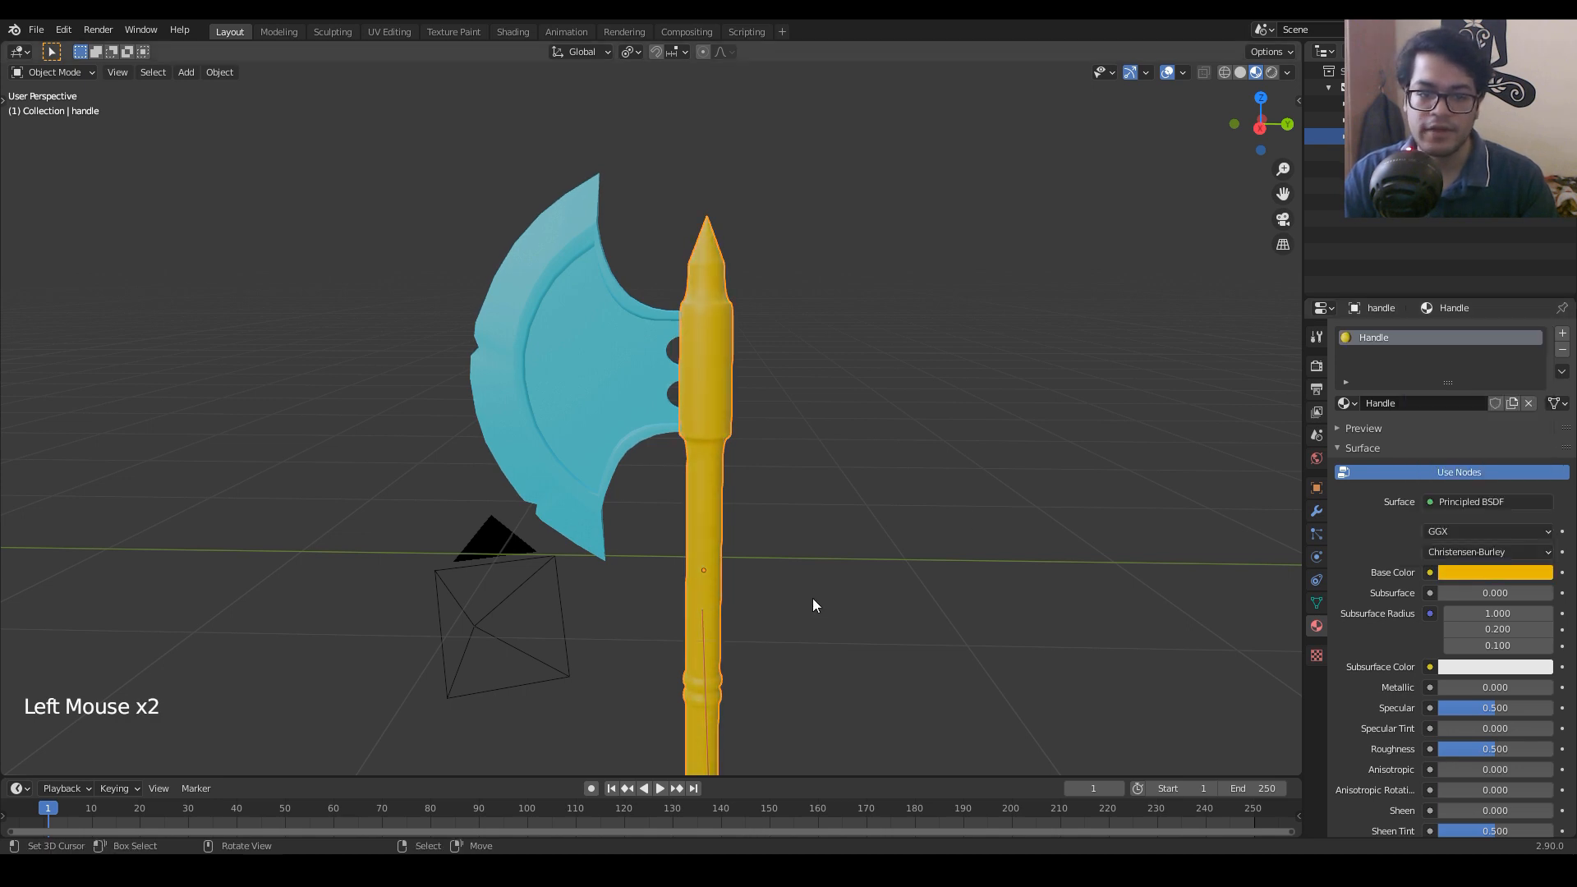
{"action": "middle_click_drag", "start_coordinate": [811, 598], "coordinate": [657, 533]}
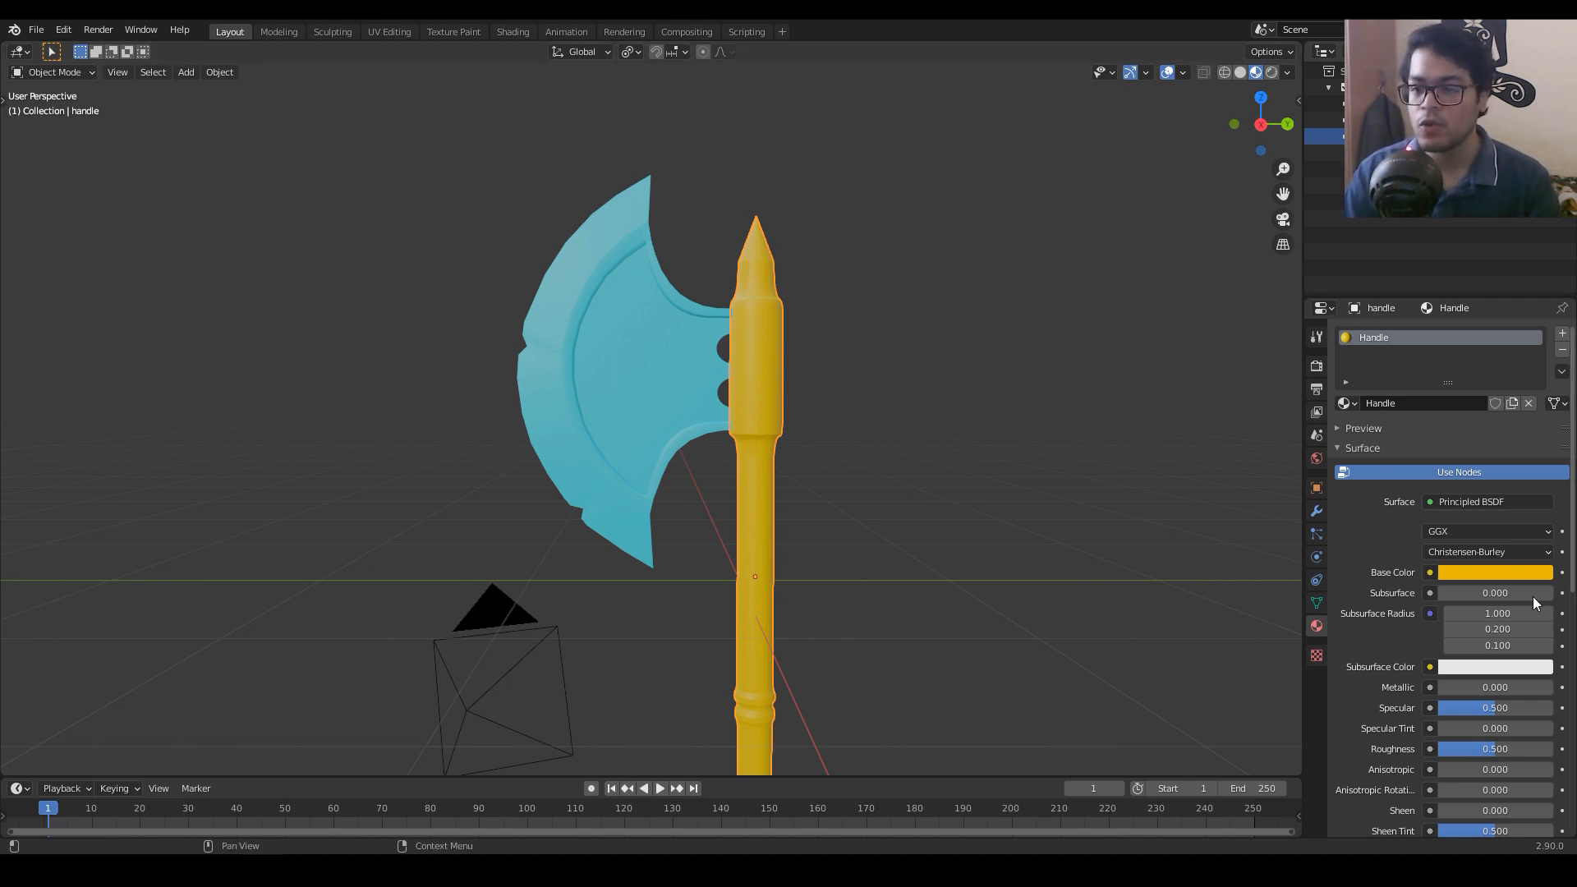
Step: Look through the Principled BSDF settings of the Handle material
{"action": "scroll", "coordinate": [1448, 766], "scroll_direction": "down", "scroll_amount": 5}
{"action": "scroll", "coordinate": [1447, 766], "scroll_direction": "up", "scroll_amount": 1}
{"action": "scroll", "coordinate": [1447, 765], "scroll_direction": "down", "scroll_amount": 1}
{"action": "scroll", "coordinate": [1447, 765], "scroll_direction": "up", "scroll_amount": 11}
{"action": "scroll", "coordinate": [1447, 765], "scroll_direction": "up", "scroll_amount": 2}
{"action": "scroll", "coordinate": [1448, 766], "scroll_direction": "down", "scroll_amount": 1}
{"action": "scroll", "coordinate": [1447, 765], "scroll_direction": "up", "scroll_amount": 1}
{"action": "scroll", "coordinate": [1447, 765], "scroll_direction": "down", "scroll_amount": 1}
{"action": "scroll", "coordinate": [1447, 766], "scroll_direction": "up", "scroll_amount": 1}
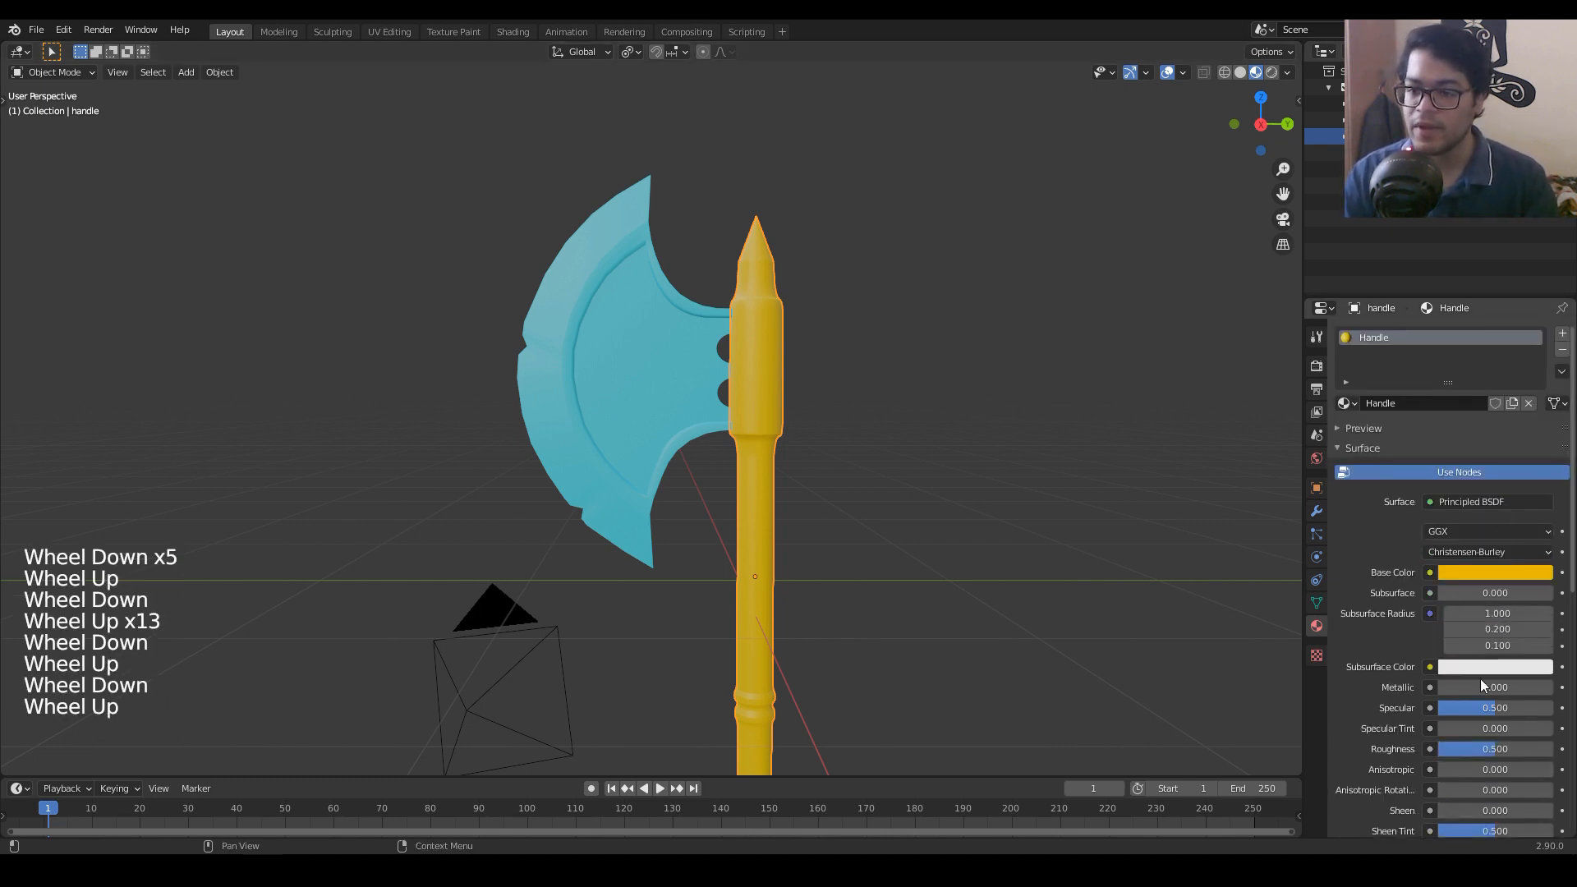
{"action": "scroll", "coordinate": [1447, 766], "scroll_direction": "down", "scroll_amount": 2}
{"action": "scroll", "coordinate": [1396, 673], "scroll_direction": "up", "scroll_amount": 1}
{"action": "scroll", "coordinate": [1396, 673], "scroll_direction": "down", "scroll_amount": 2}
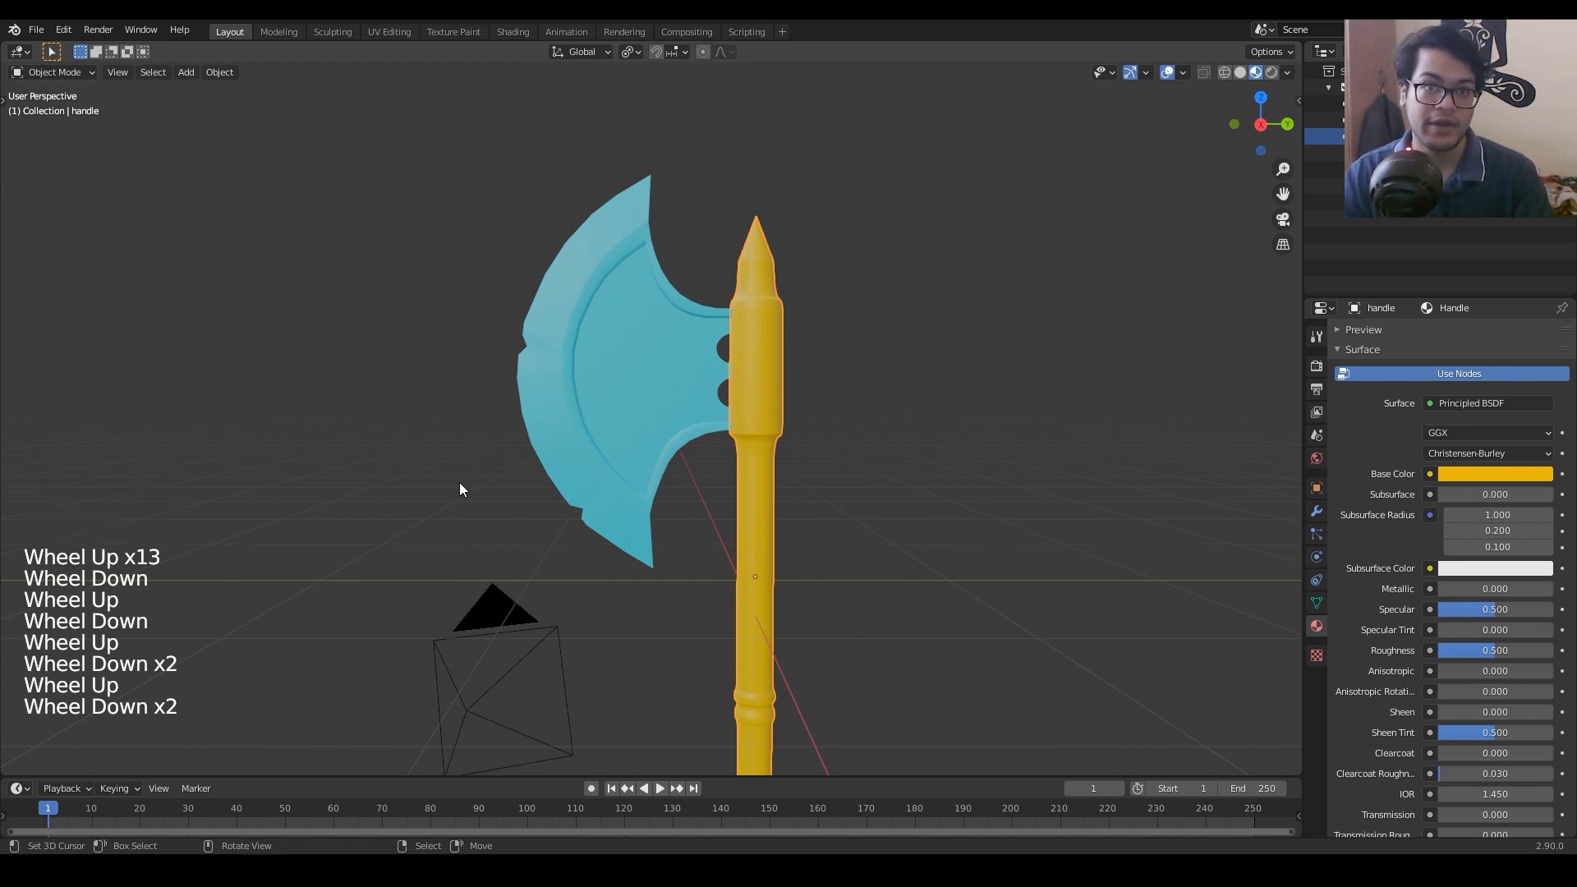
Step: Switch to the Shading workspace to work with the blade material's nodes
{"action": "left_click", "coordinate": [511, 31]}
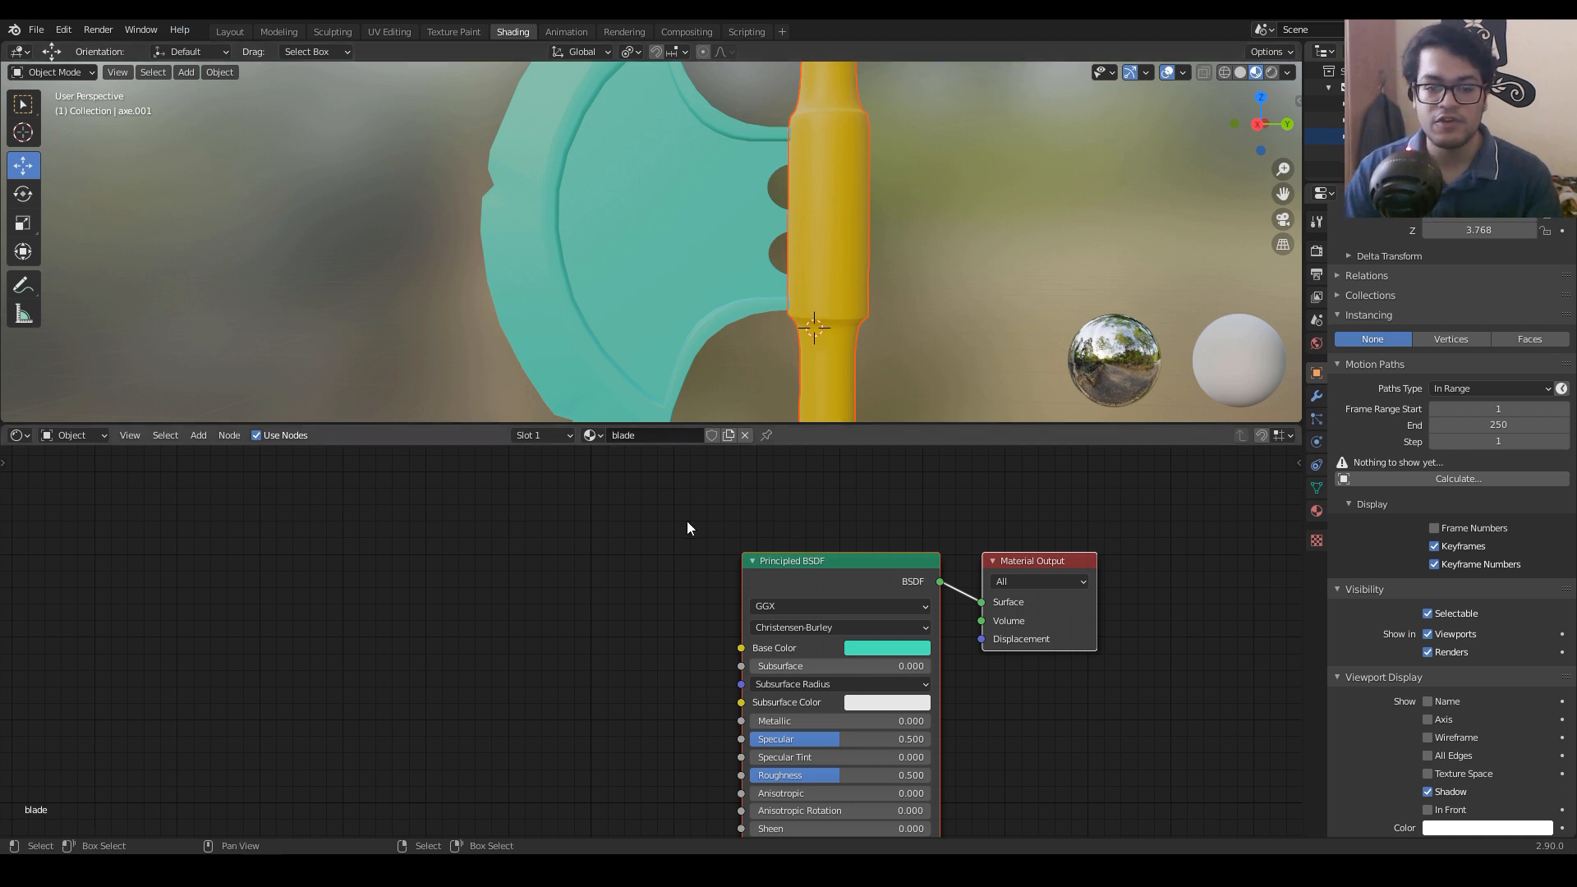
{"action": "left_click", "coordinate": [446, 653]}
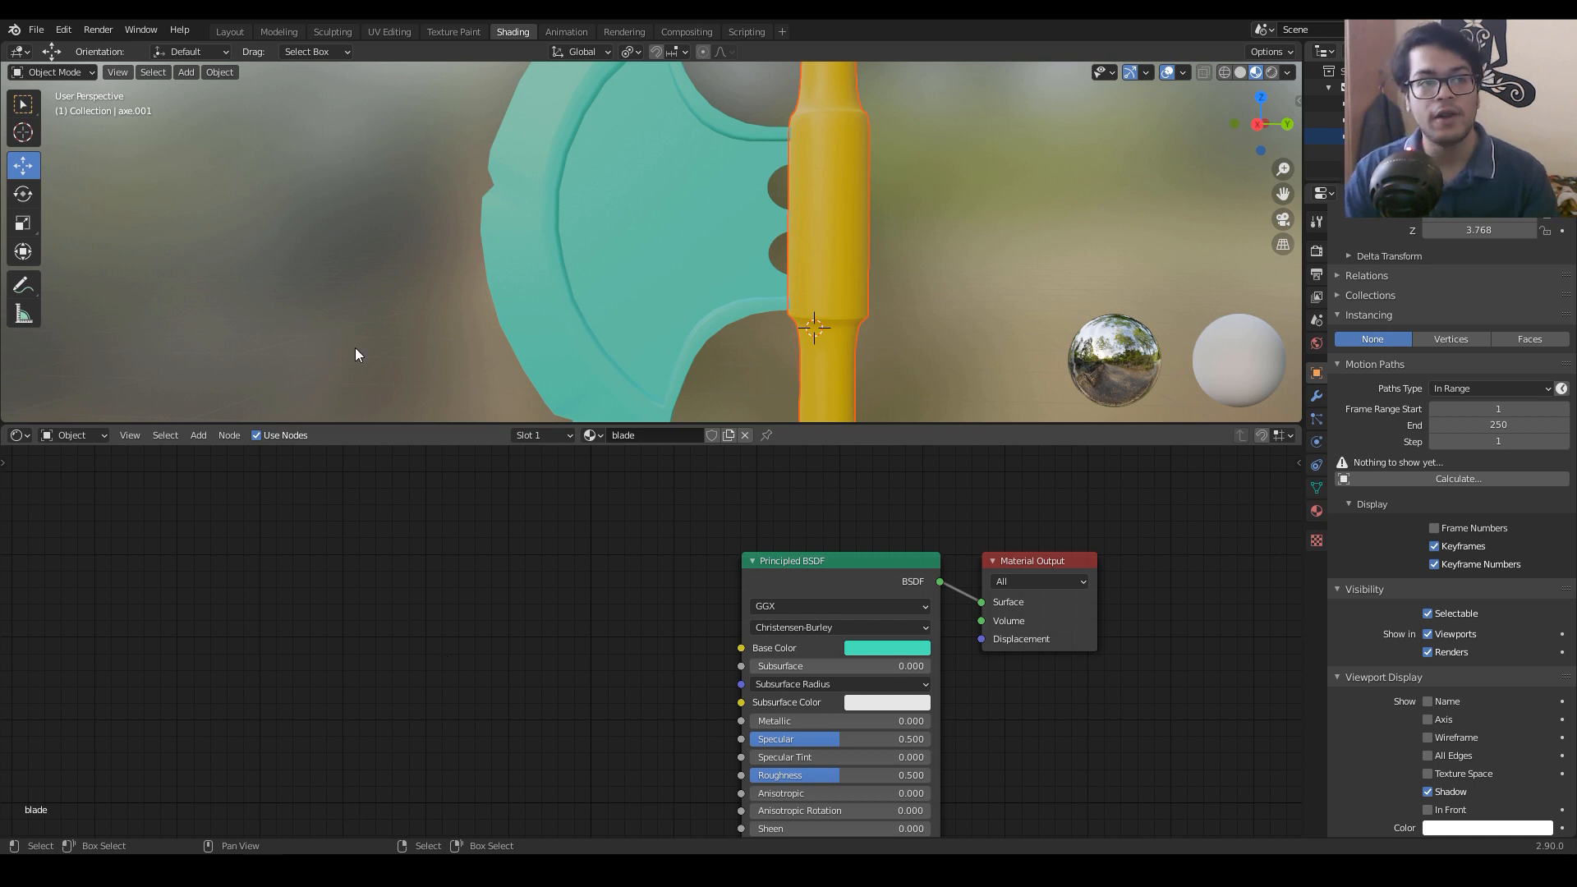
Step: Search the add-on preferences for node, check that Node Wrangler is enabled and view its details, and close the preferences
{"action": "left_click", "coordinate": [62, 29]}
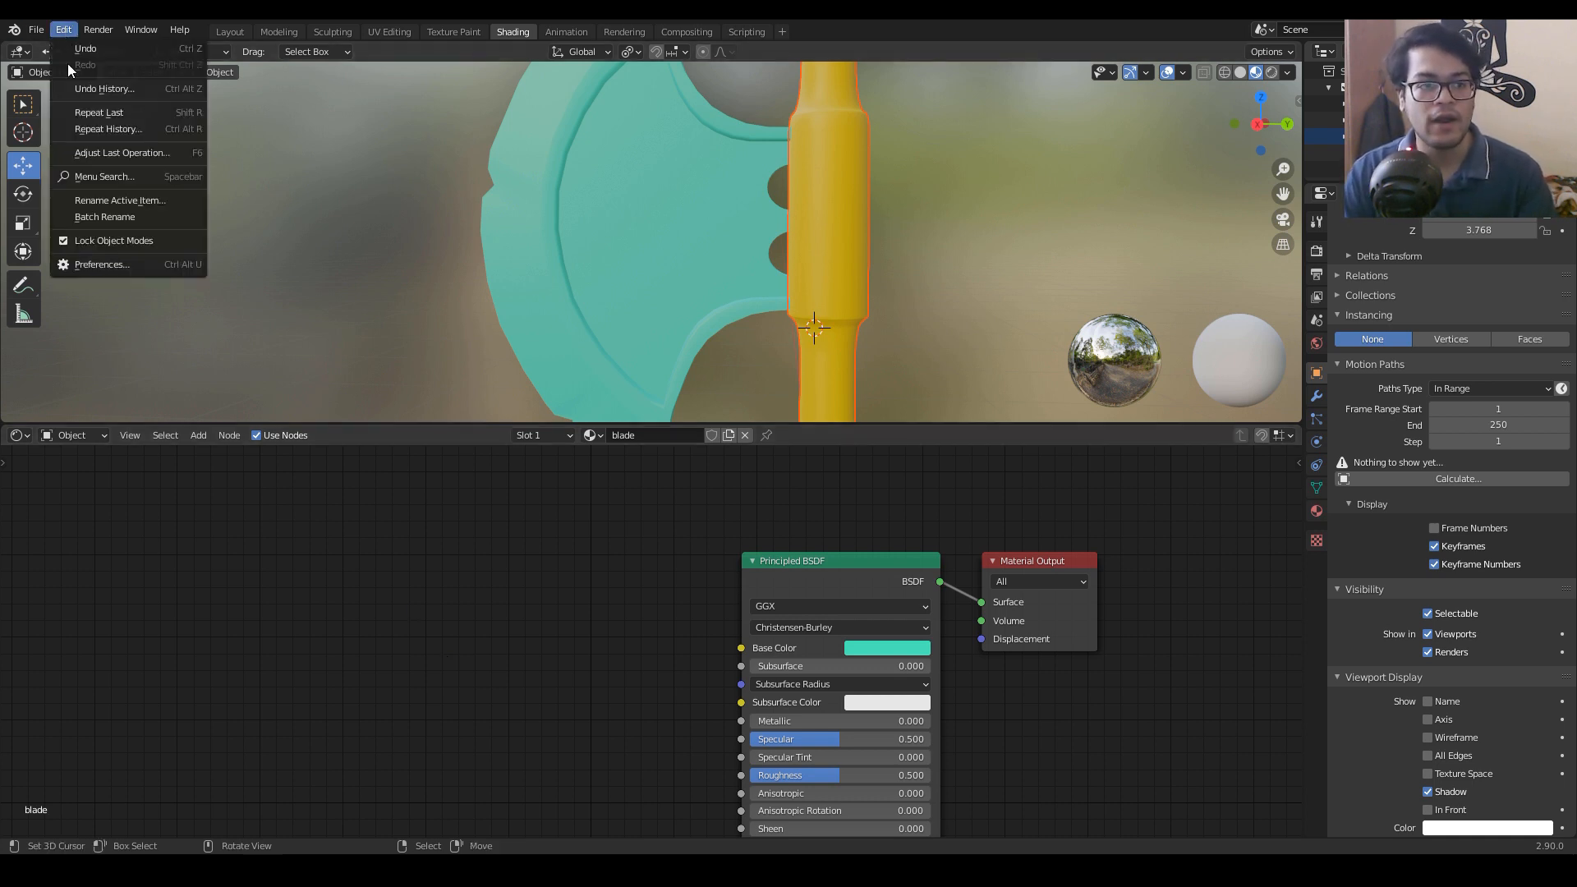
{"action": "left_click", "coordinate": [123, 266]}
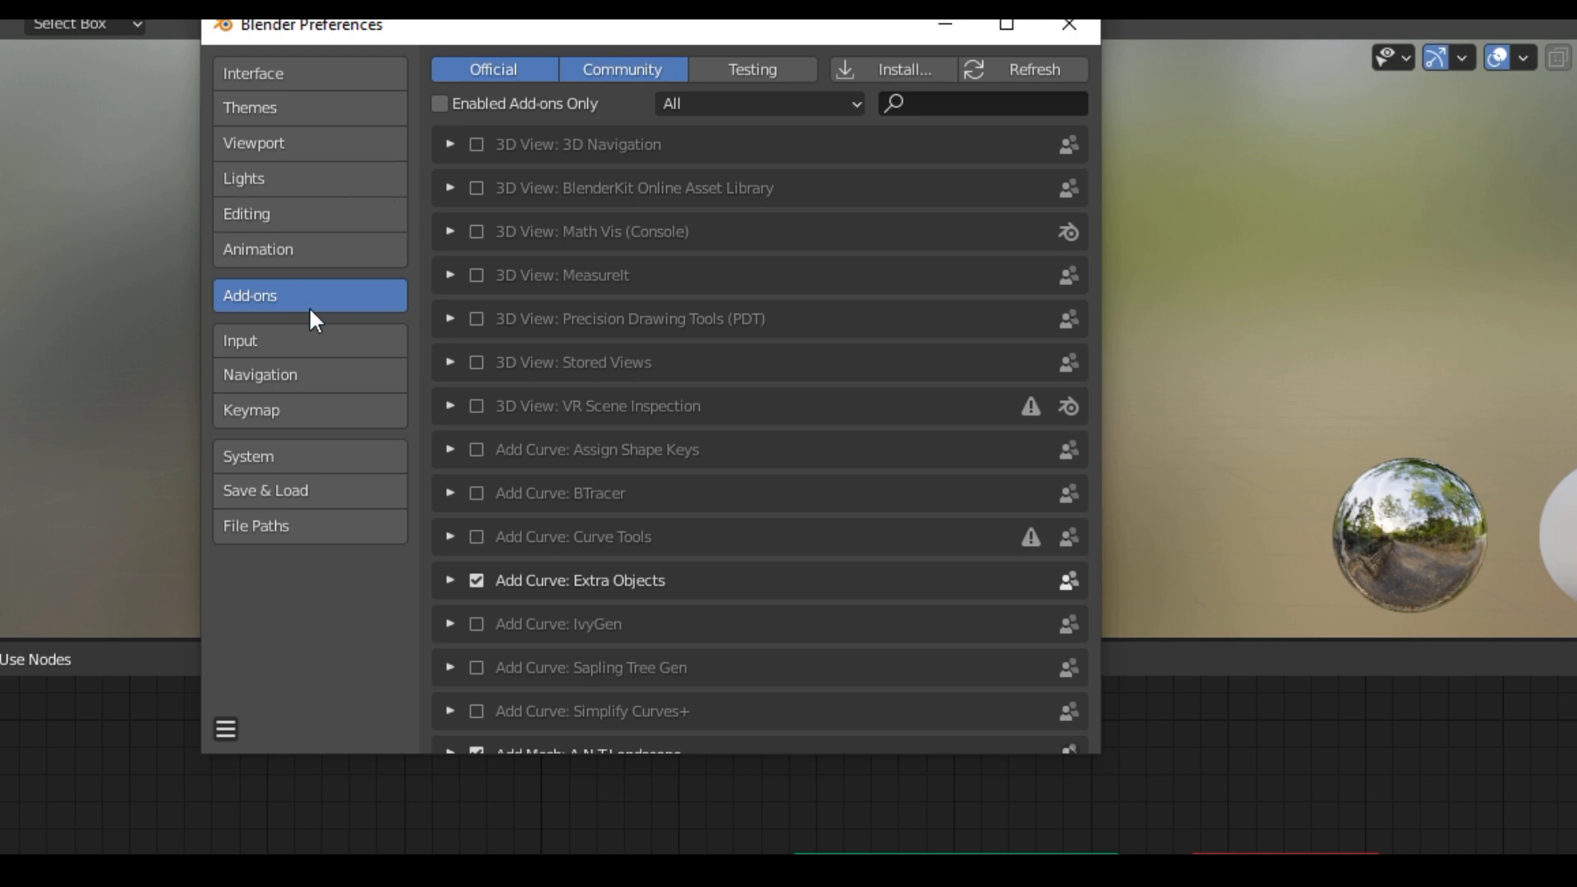
{"action": "left_click", "coordinate": [1030, 104]}
{"action": "type", "text": "no"}
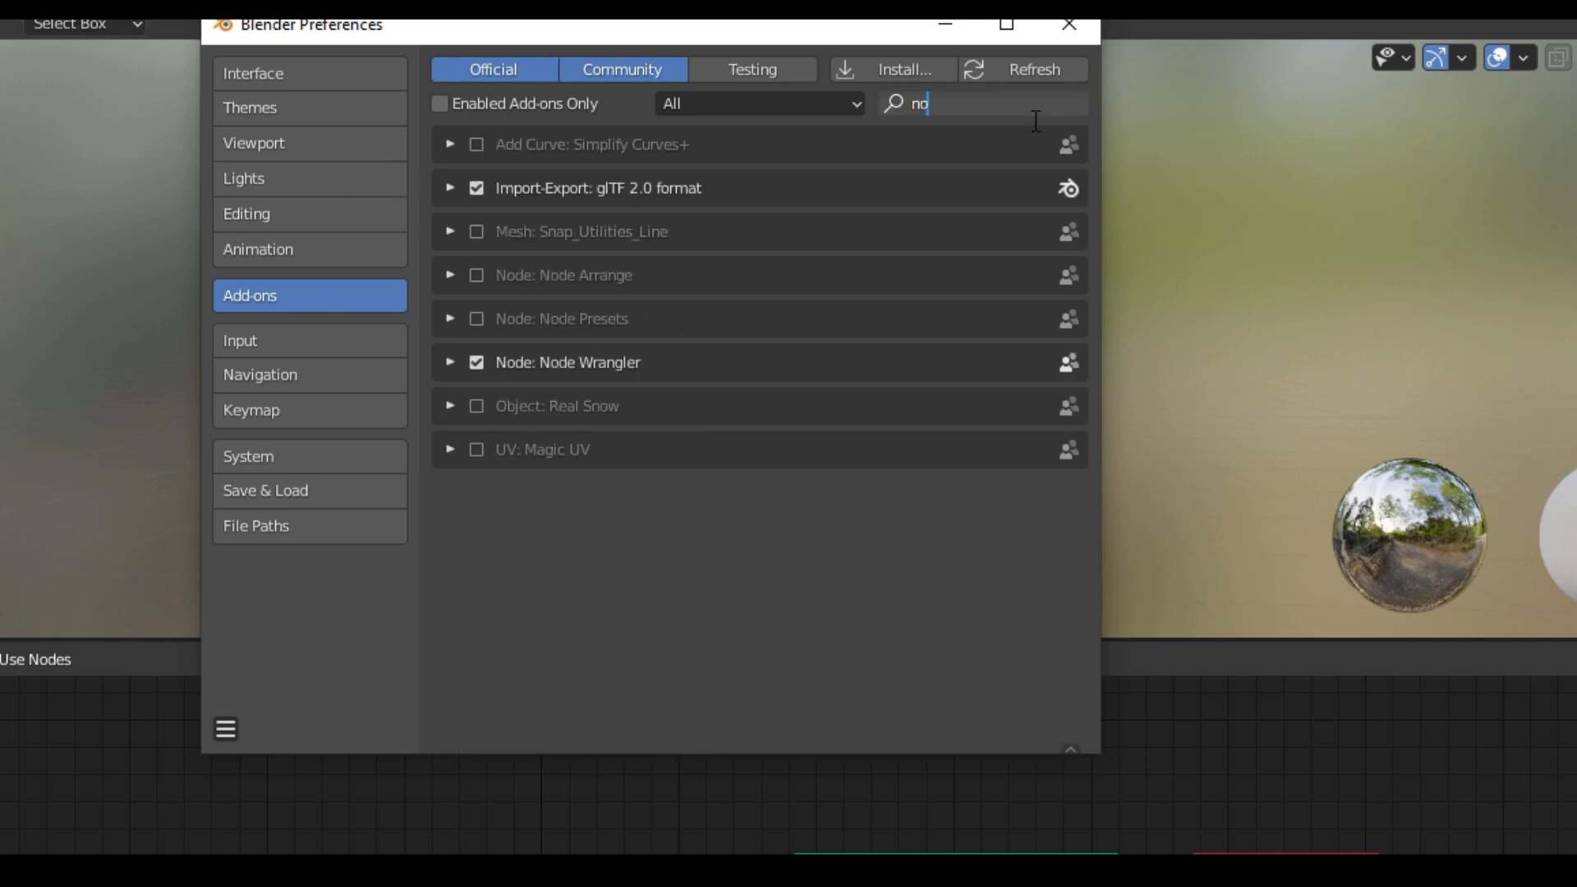
{"action": "type", "text": "de"}
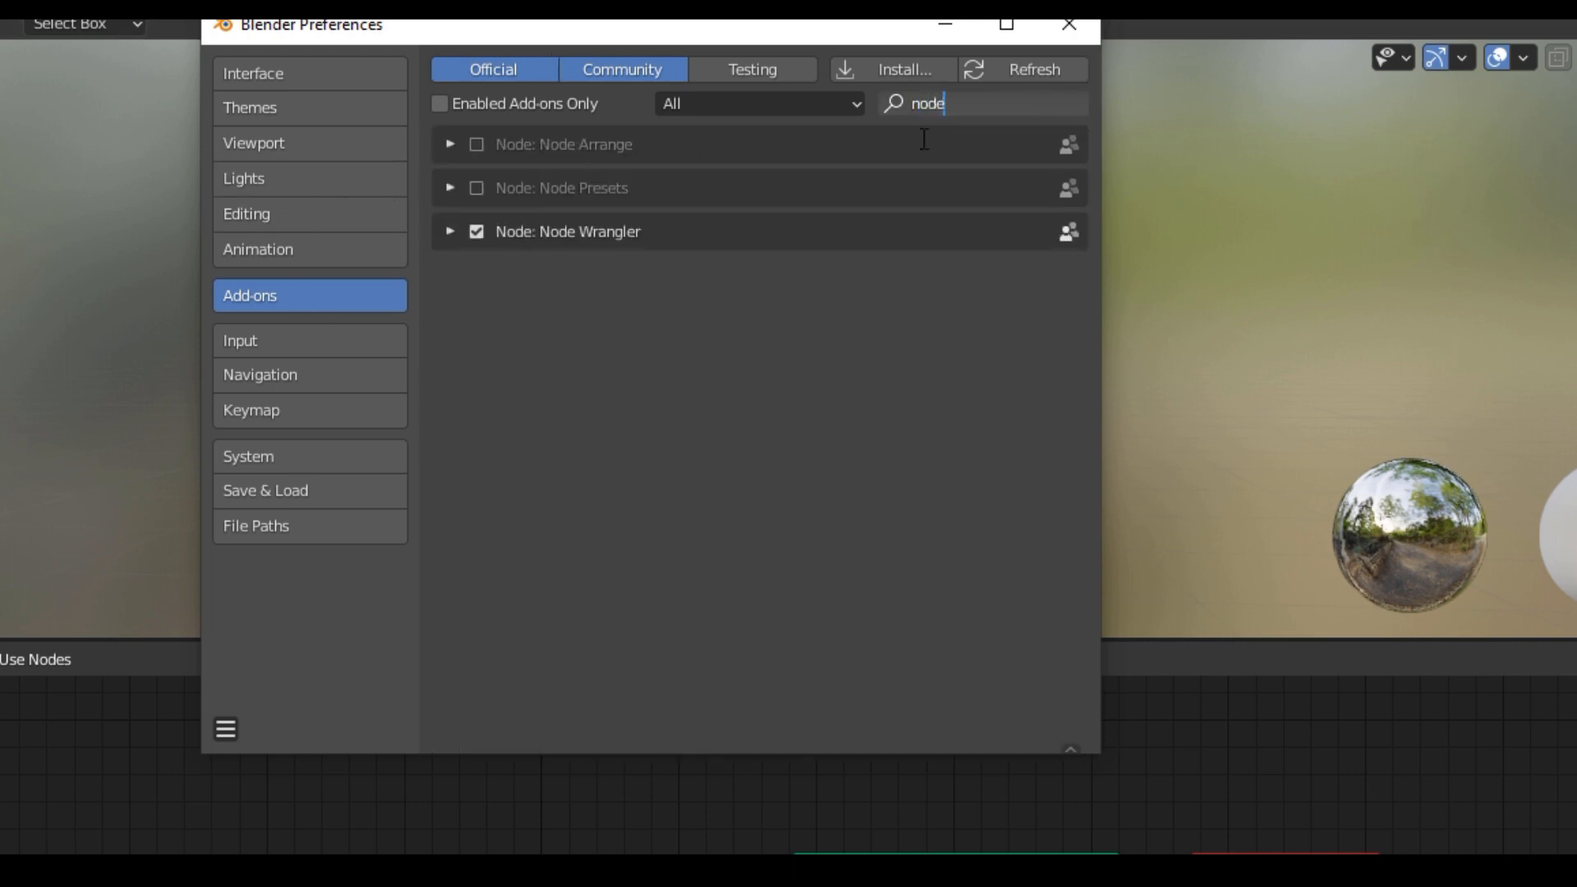
{"action": "key", "text": "Return"}
{"action": "left_click", "coordinate": [450, 233]}
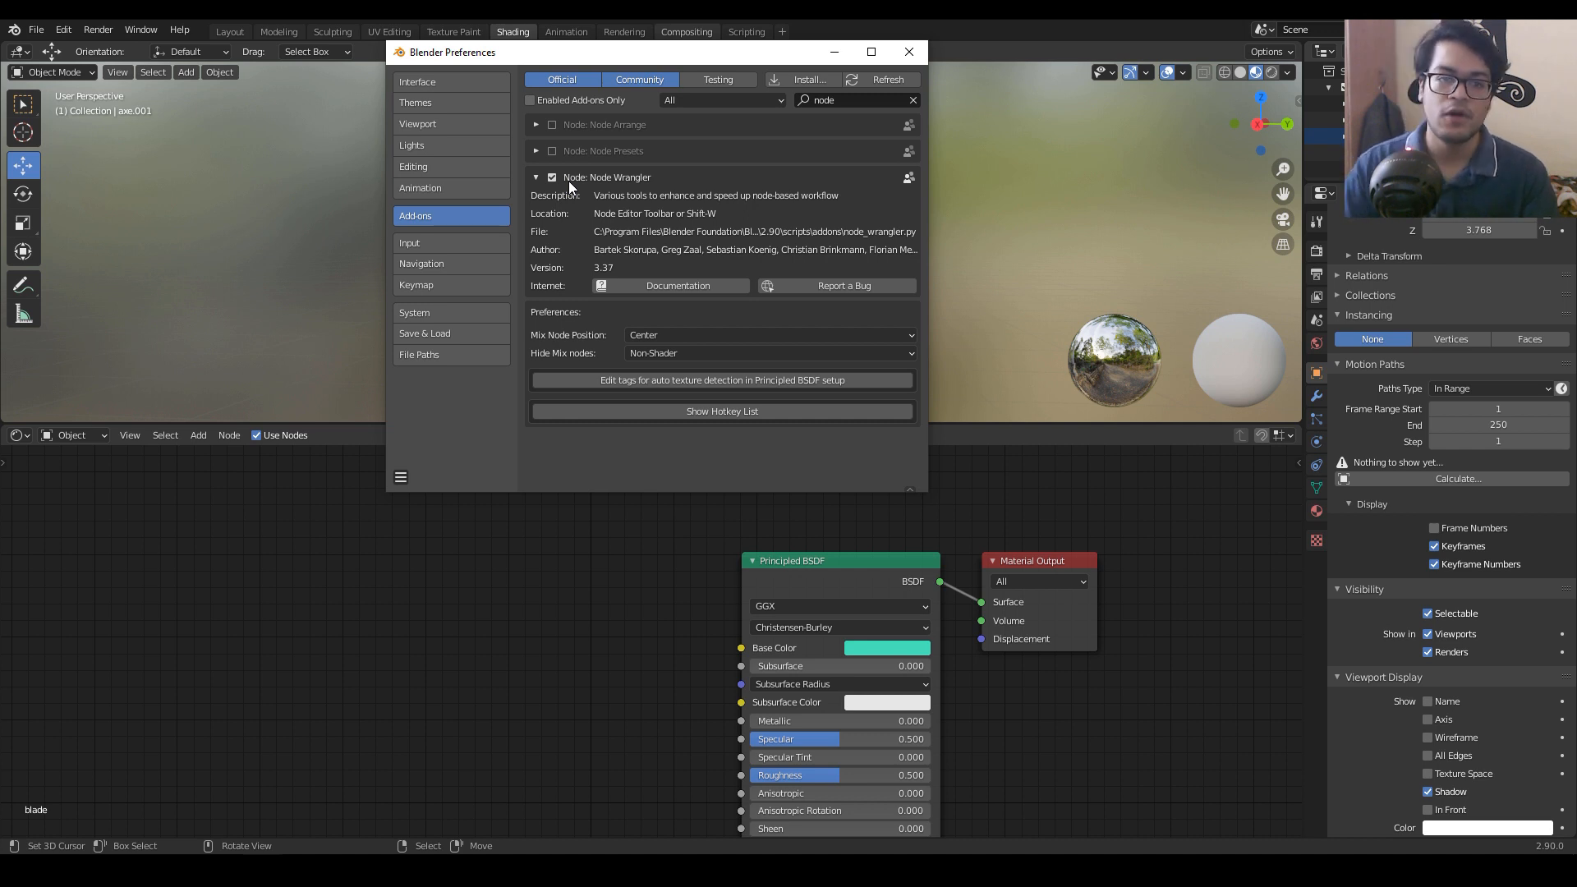
{"action": "left_click", "coordinate": [908, 51]}
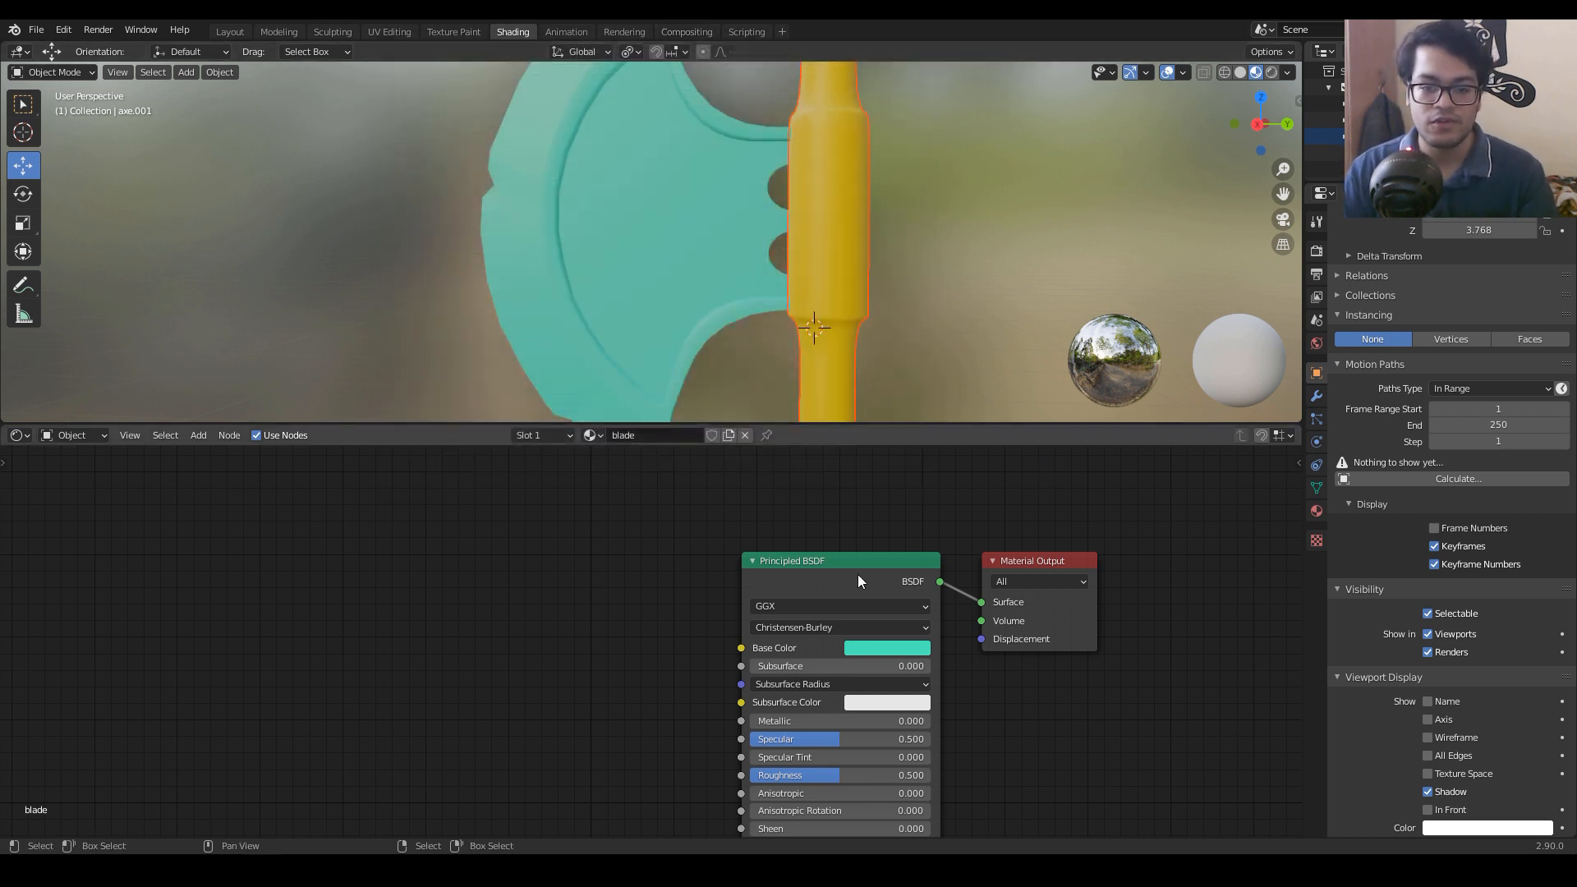
Step: Load all five Metal003_2K texture maps into the blade's Principled BSDF with Node Wrangler's Principled Texture Setup
{"action": "middle_click_drag", "start_coordinate": [859, 575], "coordinate": [930, 543]}
{"action": "left_click_drag", "start_coordinate": [933, 544], "coordinate": [875, 535]}
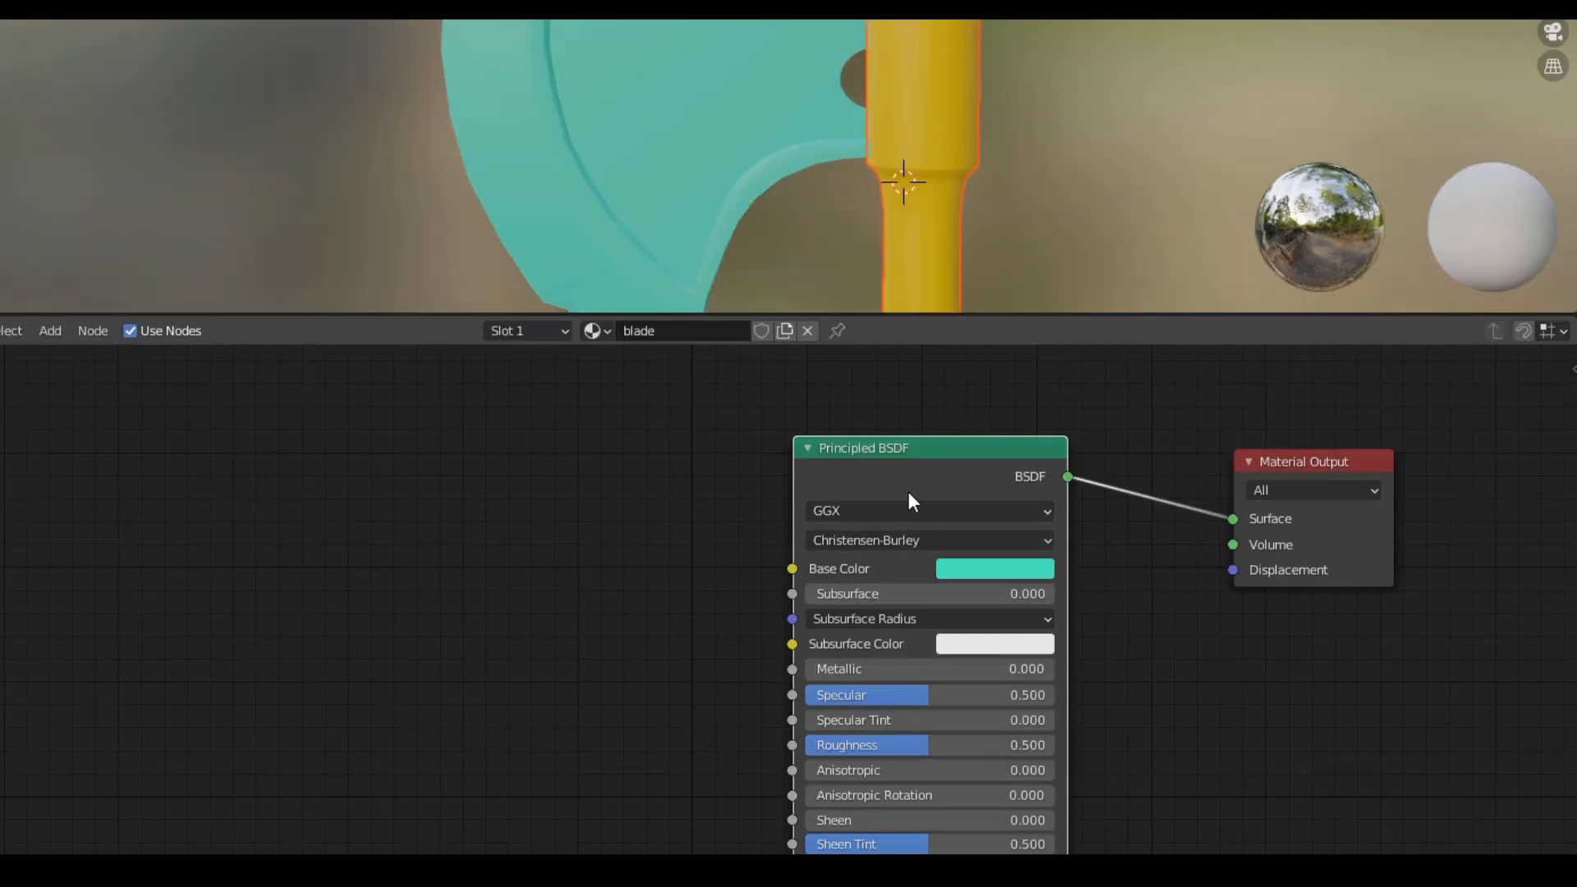
{"action": "key", "text": "ctrl+shift+t"}
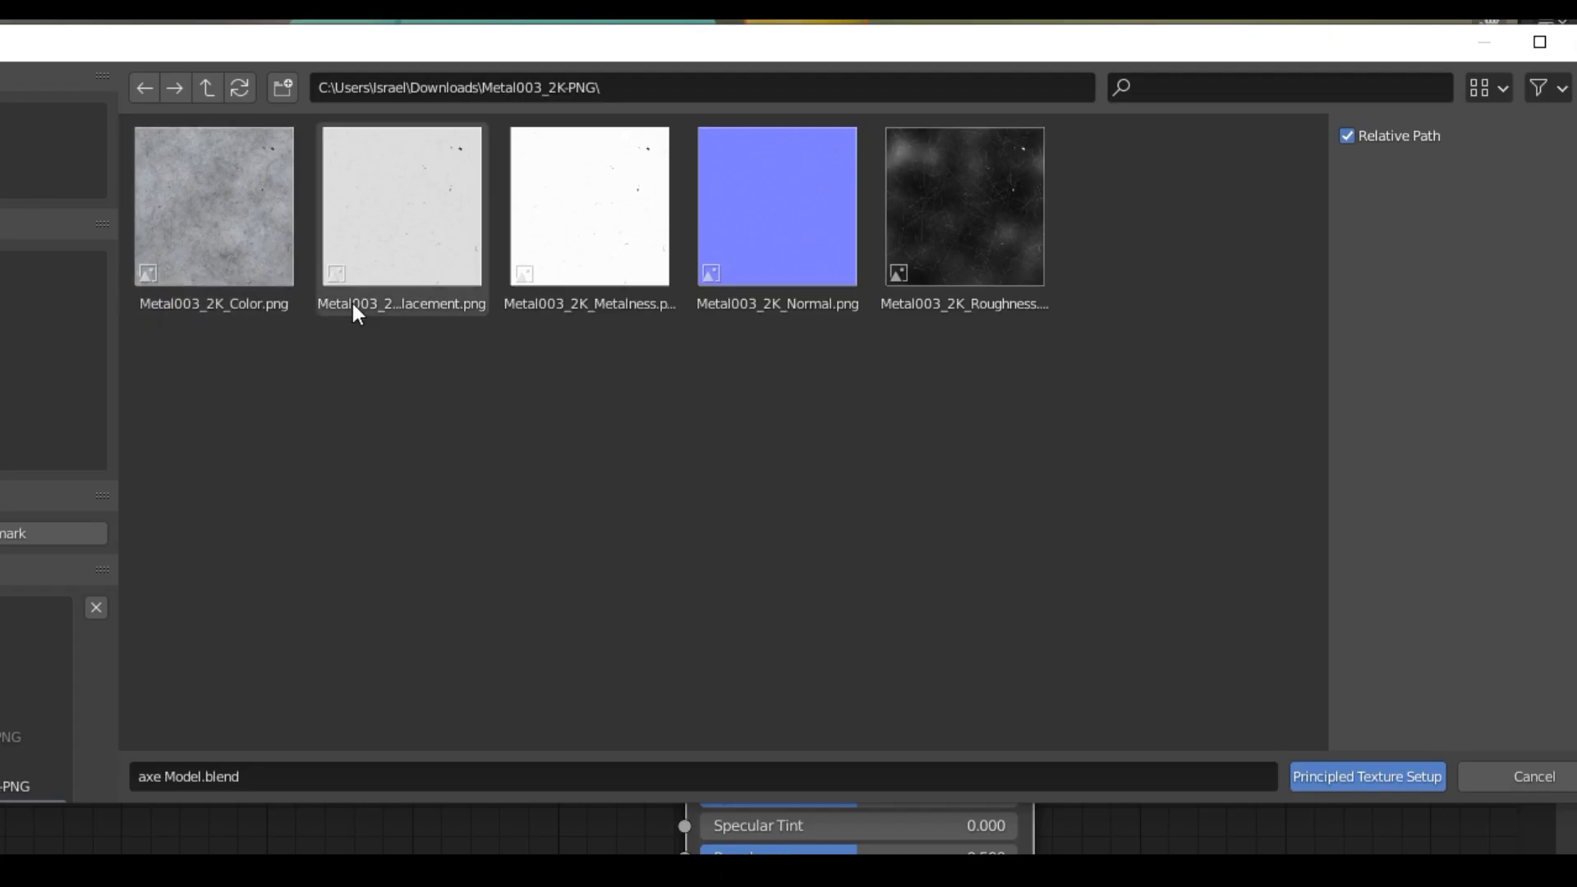
{"action": "left_click", "coordinate": [281, 254]}
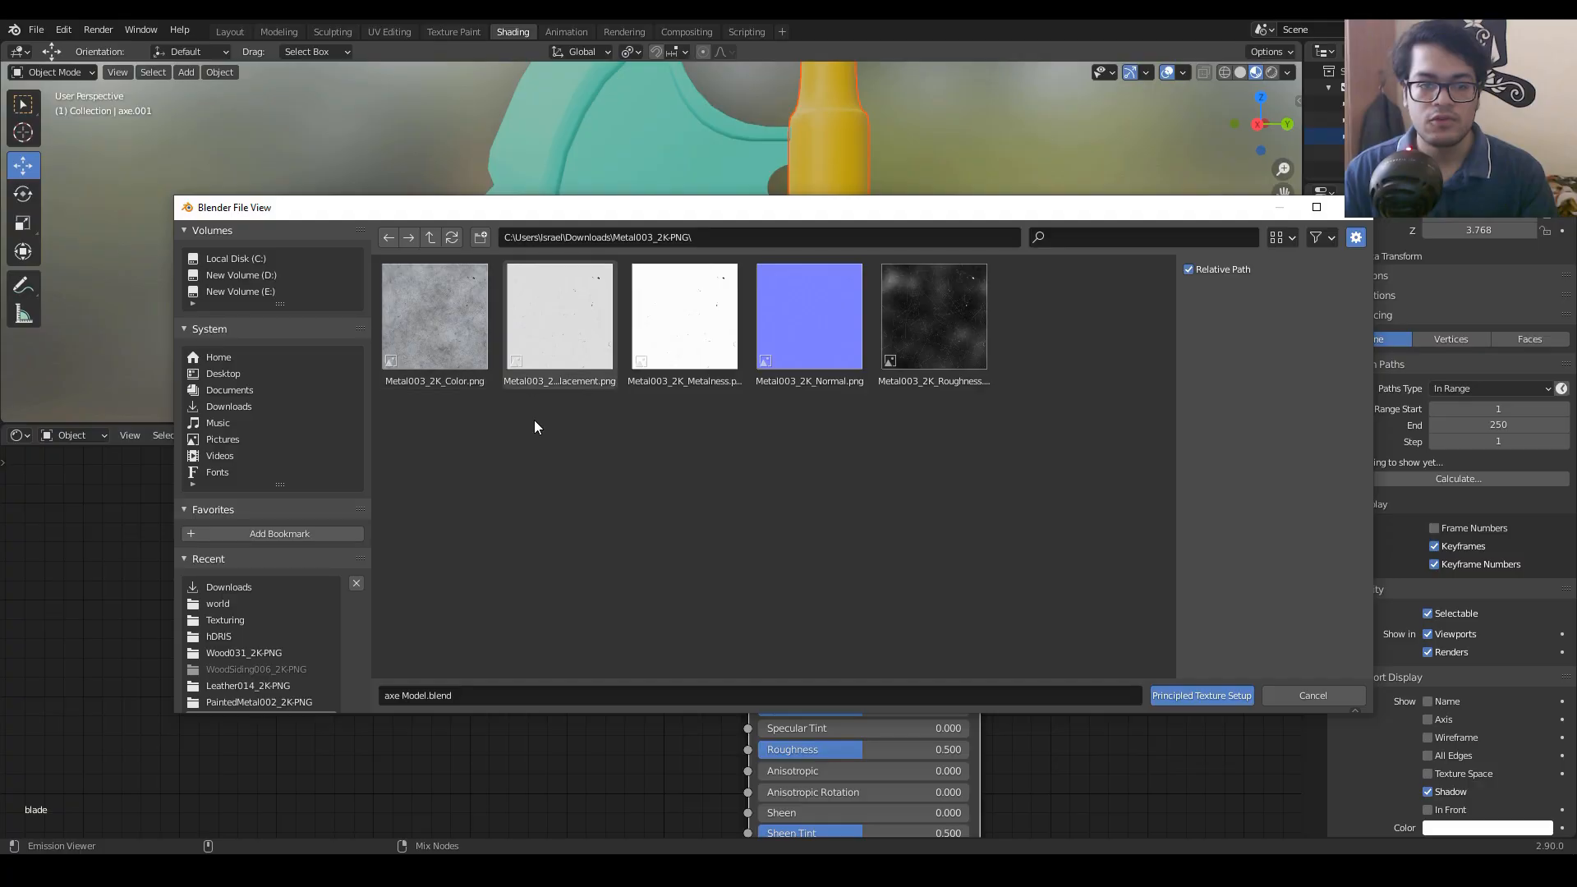
{"action": "left_click", "coordinate": [480, 349]}
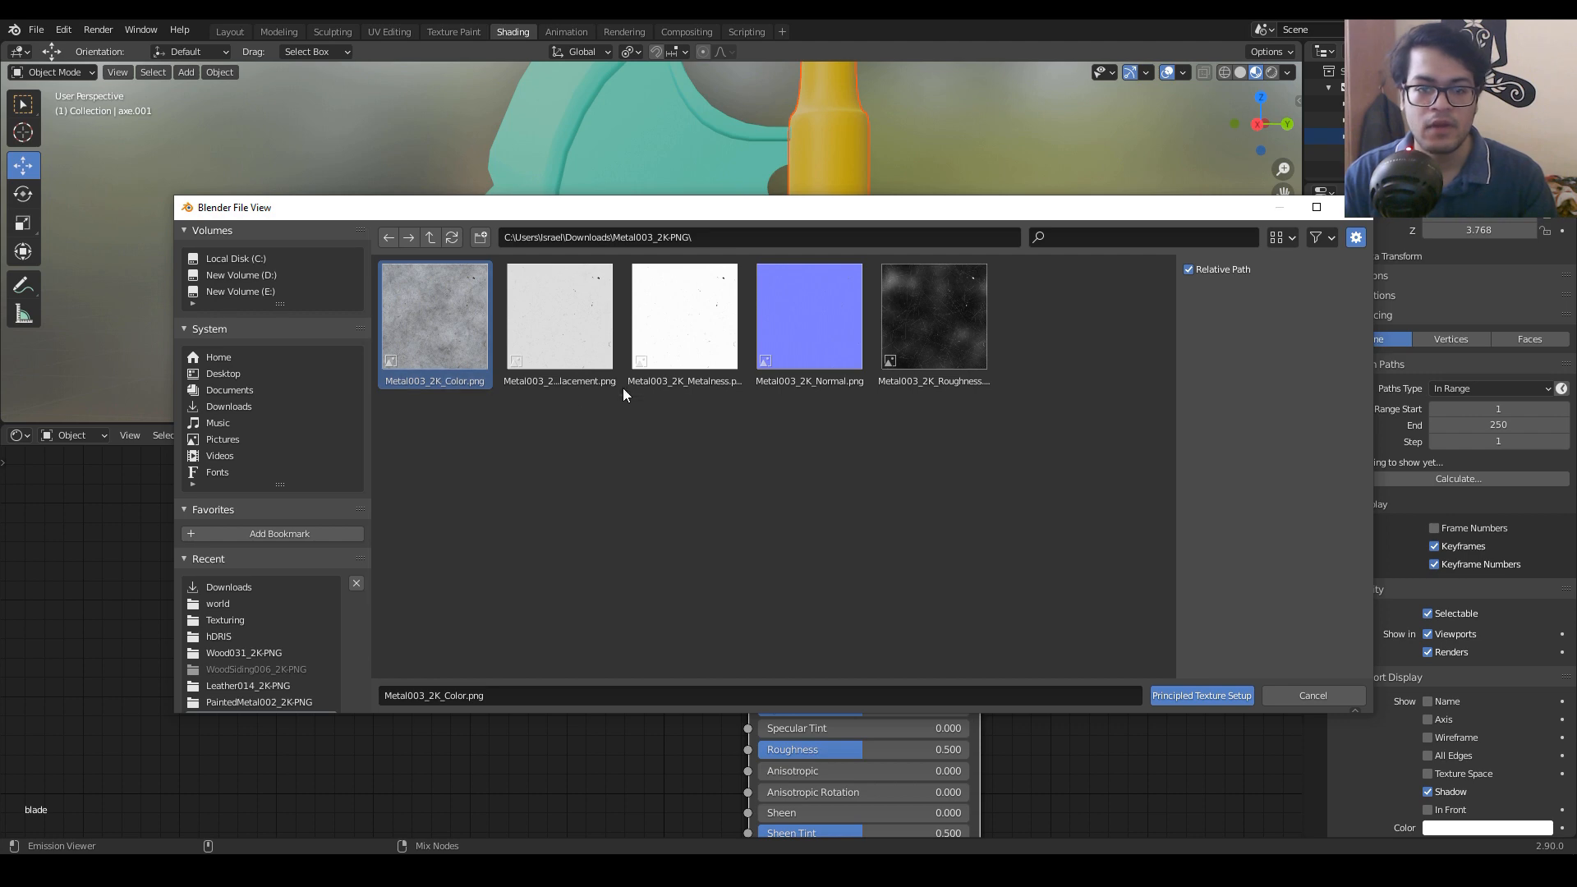
{"action": "left_click", "coordinate": [938, 320], "text": "shift"}
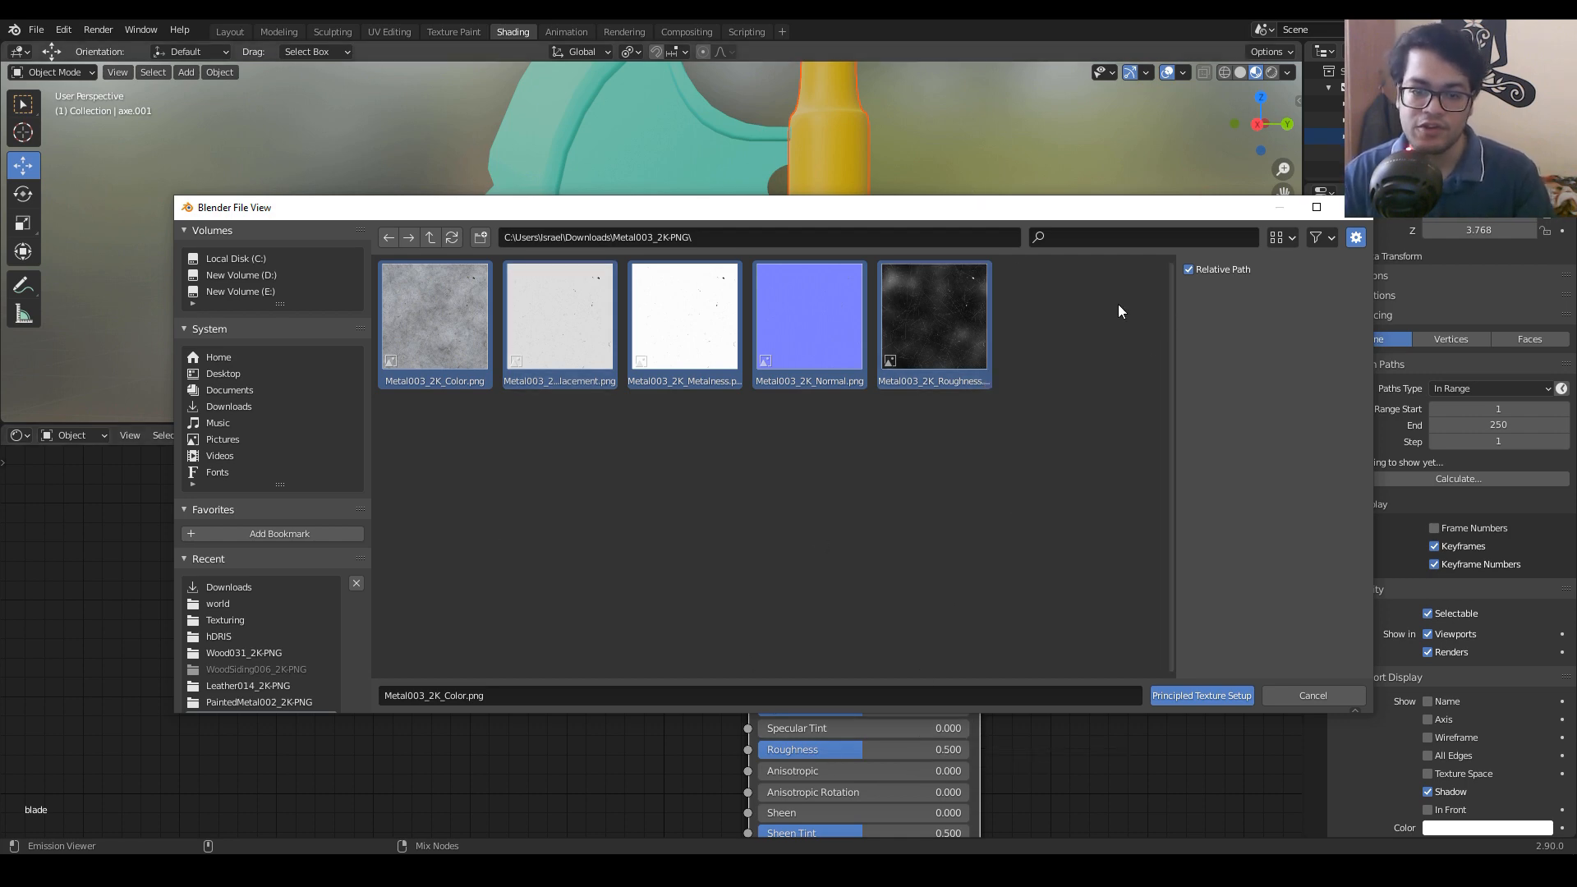
{"action": "left_click", "coordinate": [1187, 695]}
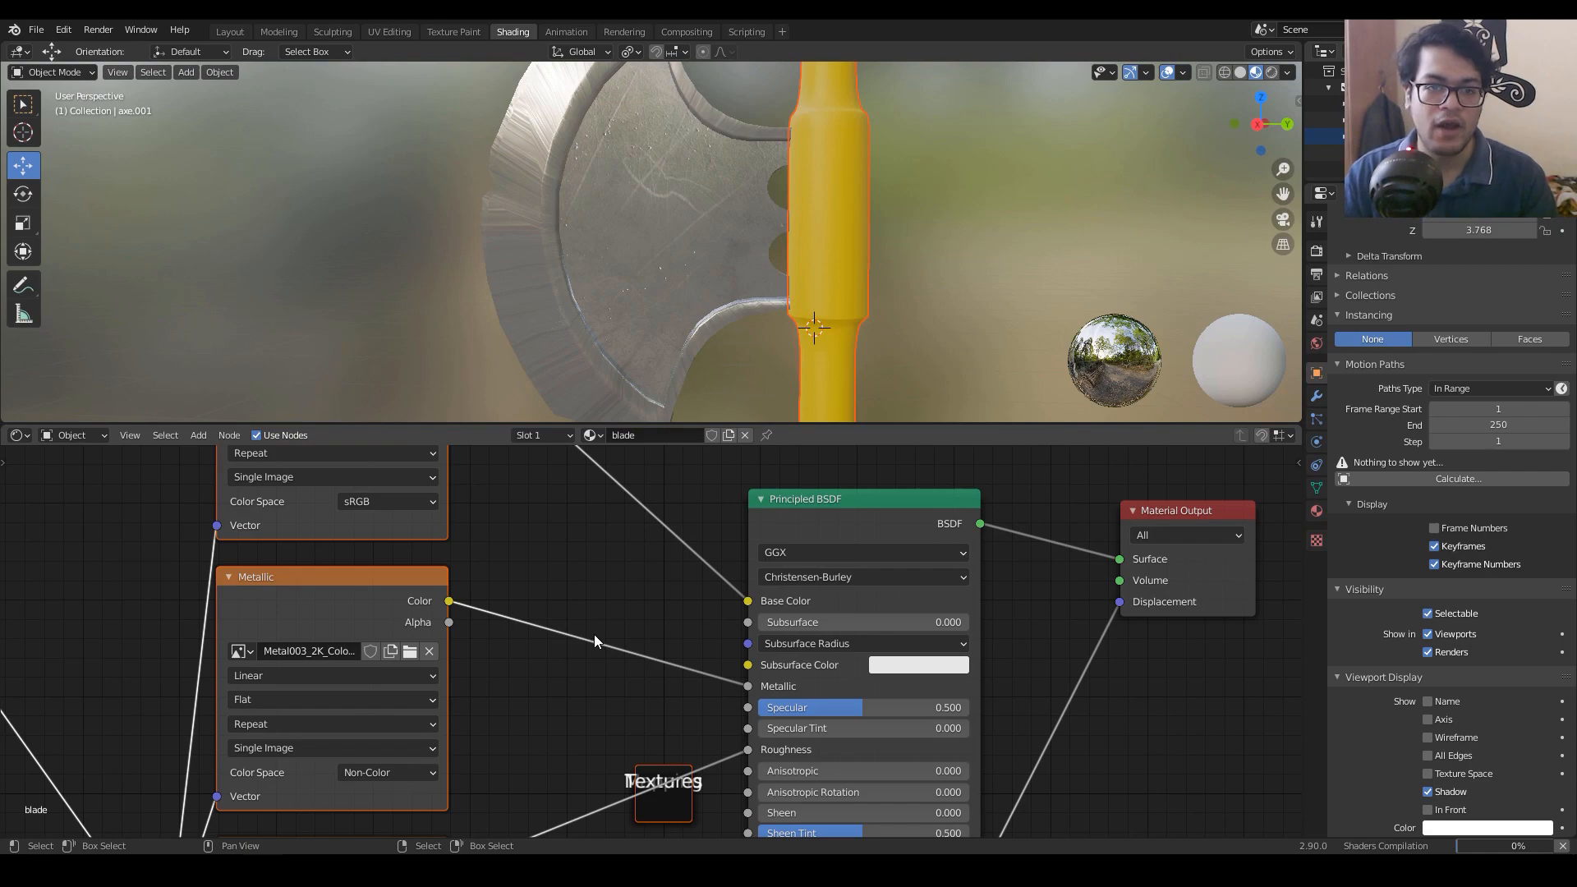
Step: Look through the texture and mapping nodes of the blade material and examine how the metal texture sits on the blade
{"action": "scroll", "coordinate": [594, 634], "scroll_direction": "down", "scroll_amount": 7}
{"action": "scroll", "coordinate": [594, 637], "scroll_direction": "up", "scroll_amount": 6}
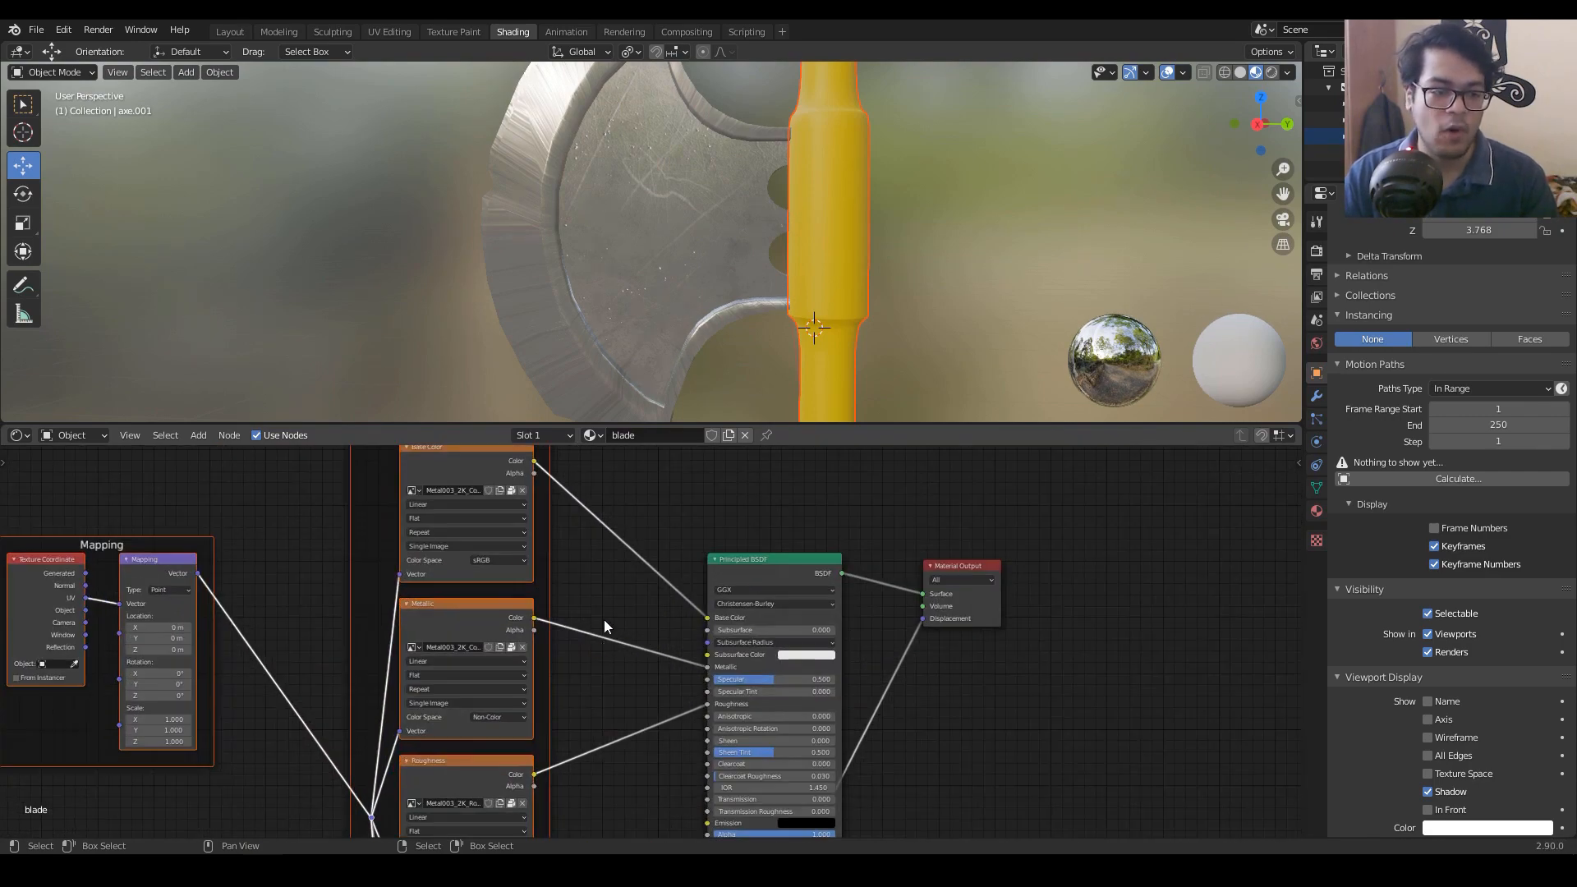
{"action": "scroll", "coordinate": [649, 641], "scroll_direction": "up", "scroll_amount": 5}
{"action": "middle_click_drag", "start_coordinate": [618, 733], "coordinate": [658, 764]}
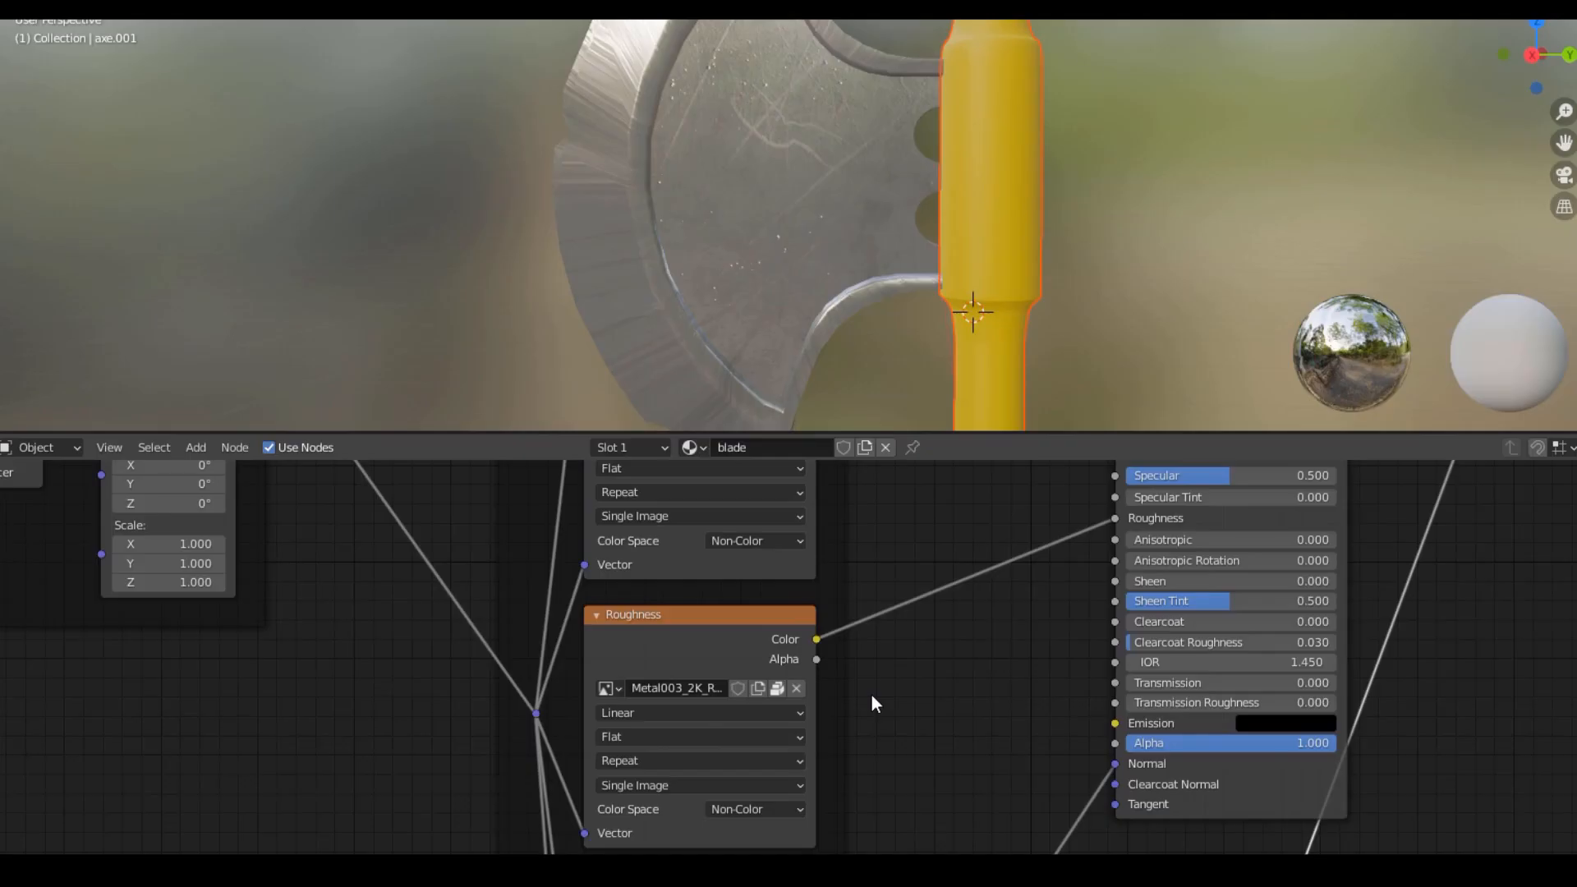
{"action": "middle_click_drag", "start_coordinate": [908, 663], "coordinate": [849, 861]}
{"action": "middle_click_drag", "start_coordinate": [845, 682], "coordinate": [784, 690]}
{"action": "scroll", "coordinate": [764, 846], "scroll_direction": "down", "scroll_amount": 5}
{"action": "left_click_drag", "start_coordinate": [994, 433], "coordinate": [993, 772]}
{"action": "scroll", "coordinate": [919, 456], "scroll_direction": "up", "scroll_amount": 1}
{"action": "scroll", "coordinate": [918, 454], "scroll_direction": "up", "scroll_amount": 3}
{"action": "middle_click_drag", "start_coordinate": [915, 449], "coordinate": [504, 284]}
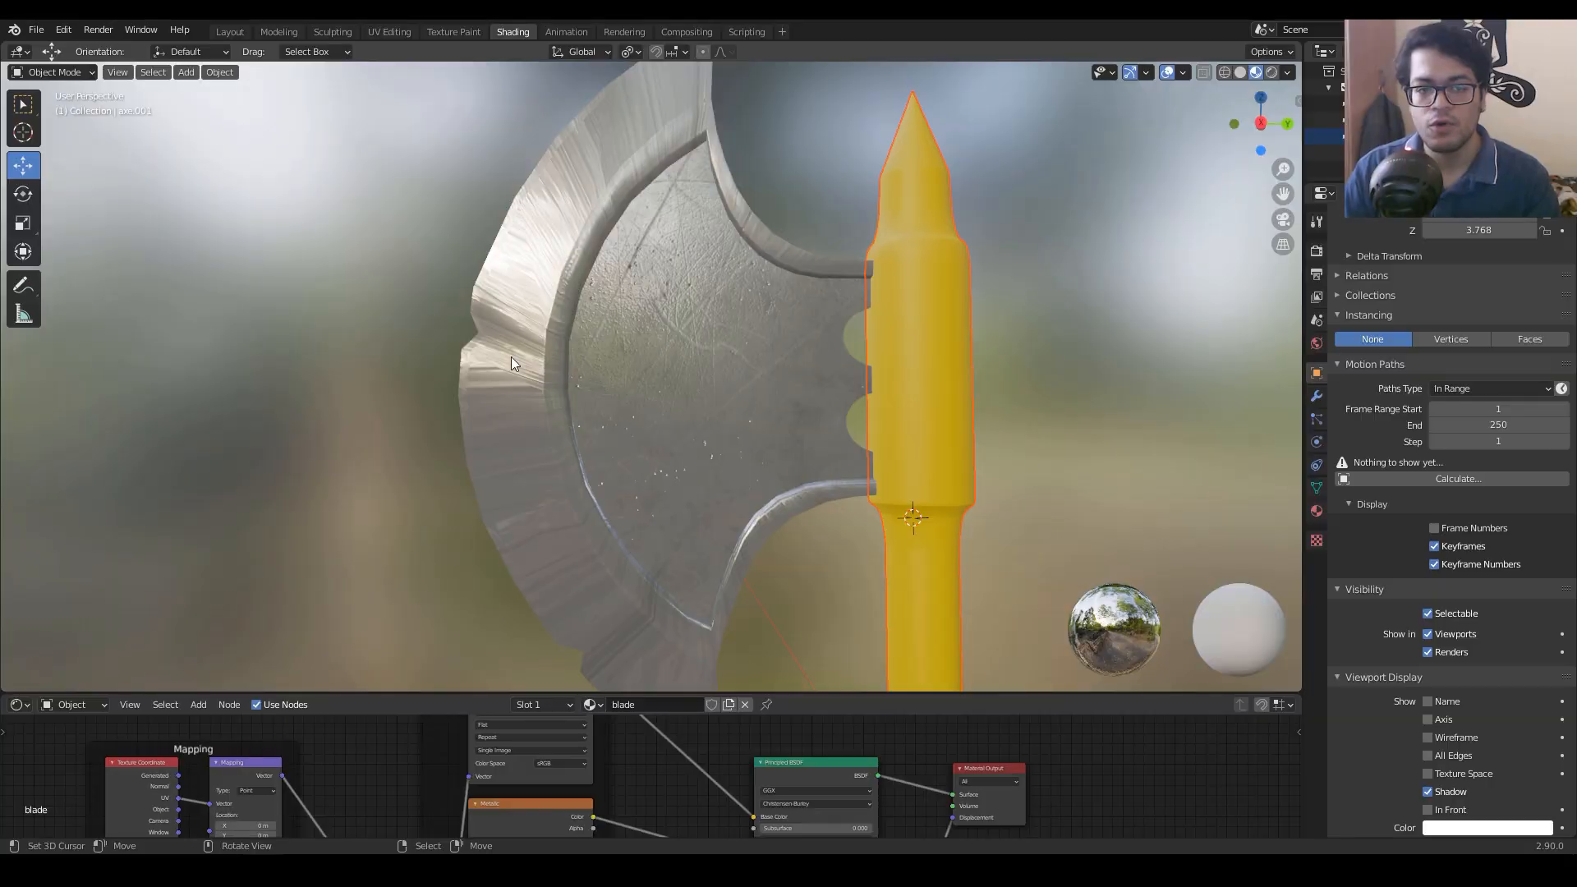
Step: Select the blade object and select all of its faces in Edit Mode
{"action": "left_click", "coordinate": [565, 363]}
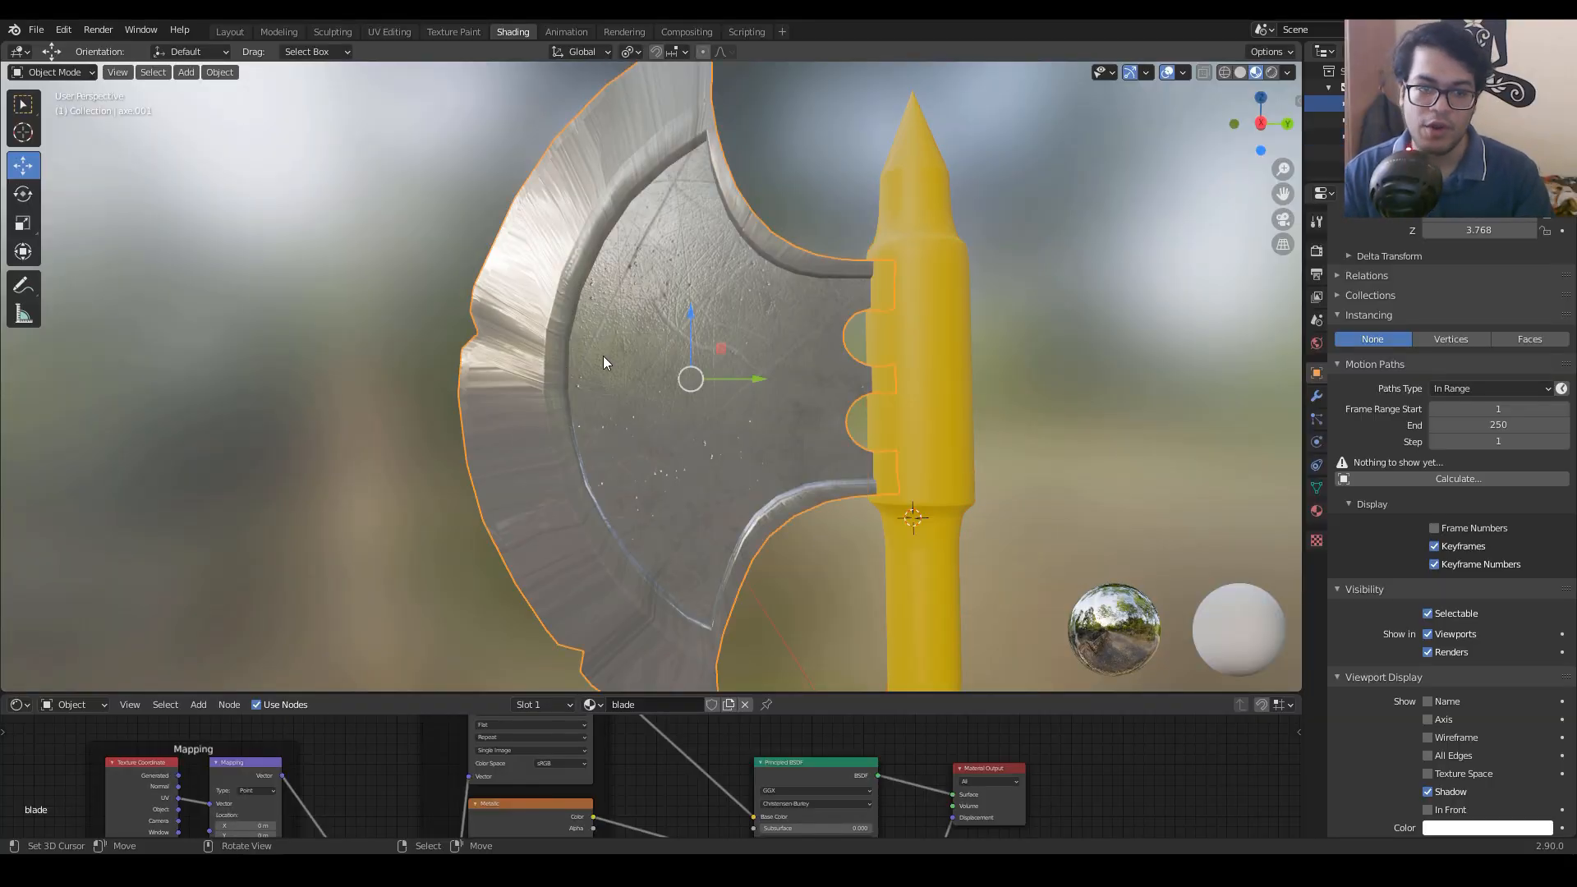
{"action": "key", "text": "Tab"}
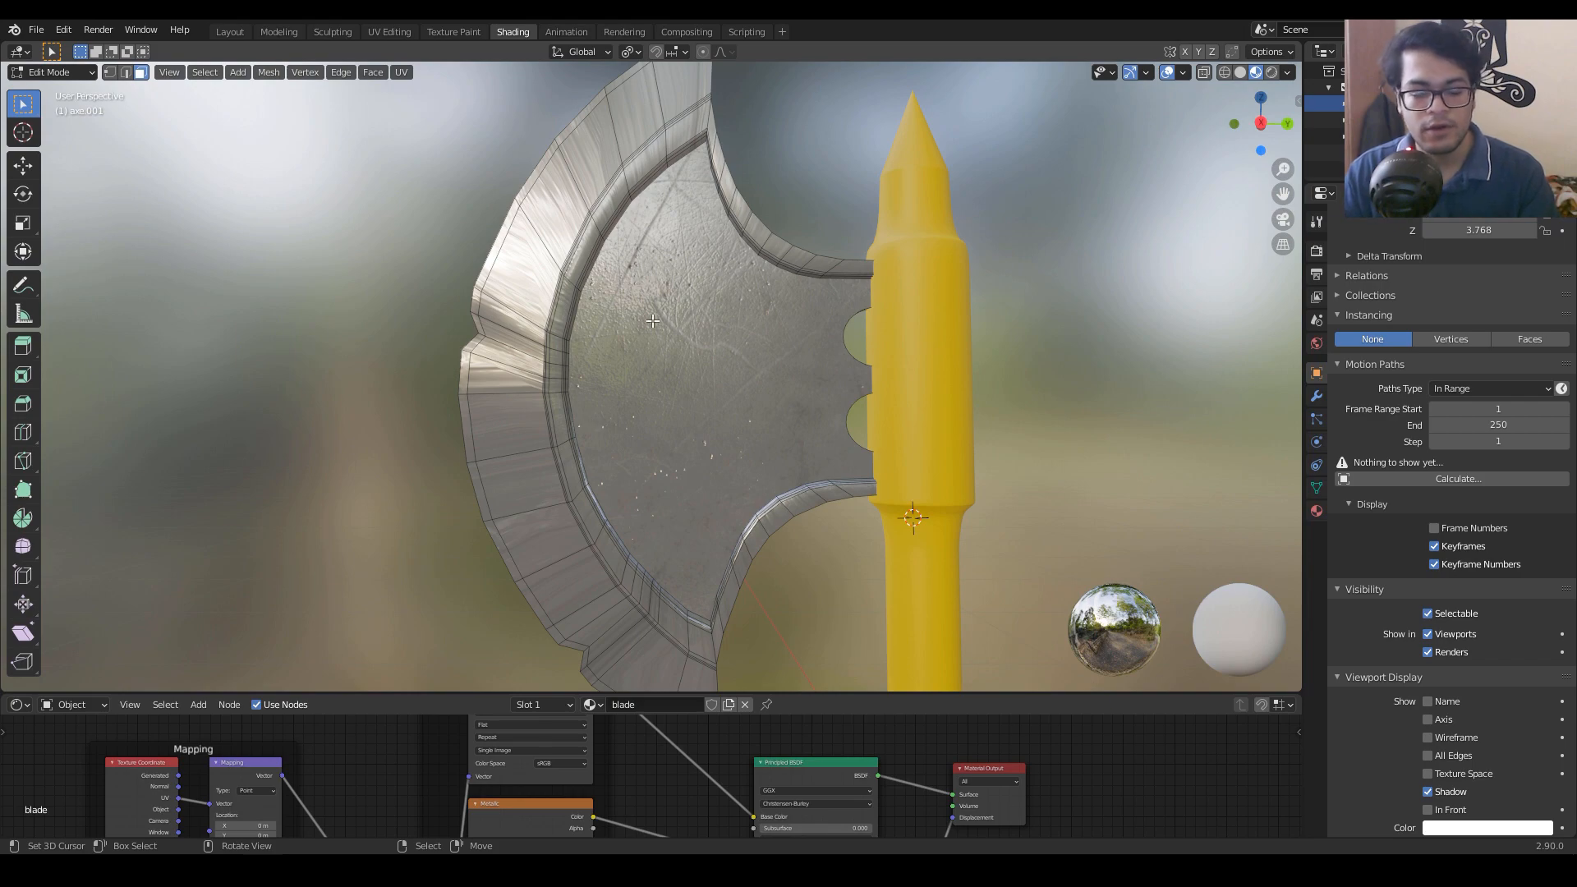
{"action": "key", "text": "a"}
{"action": "middle_click_drag", "start_coordinate": [681, 273], "coordinate": [563, 473]}
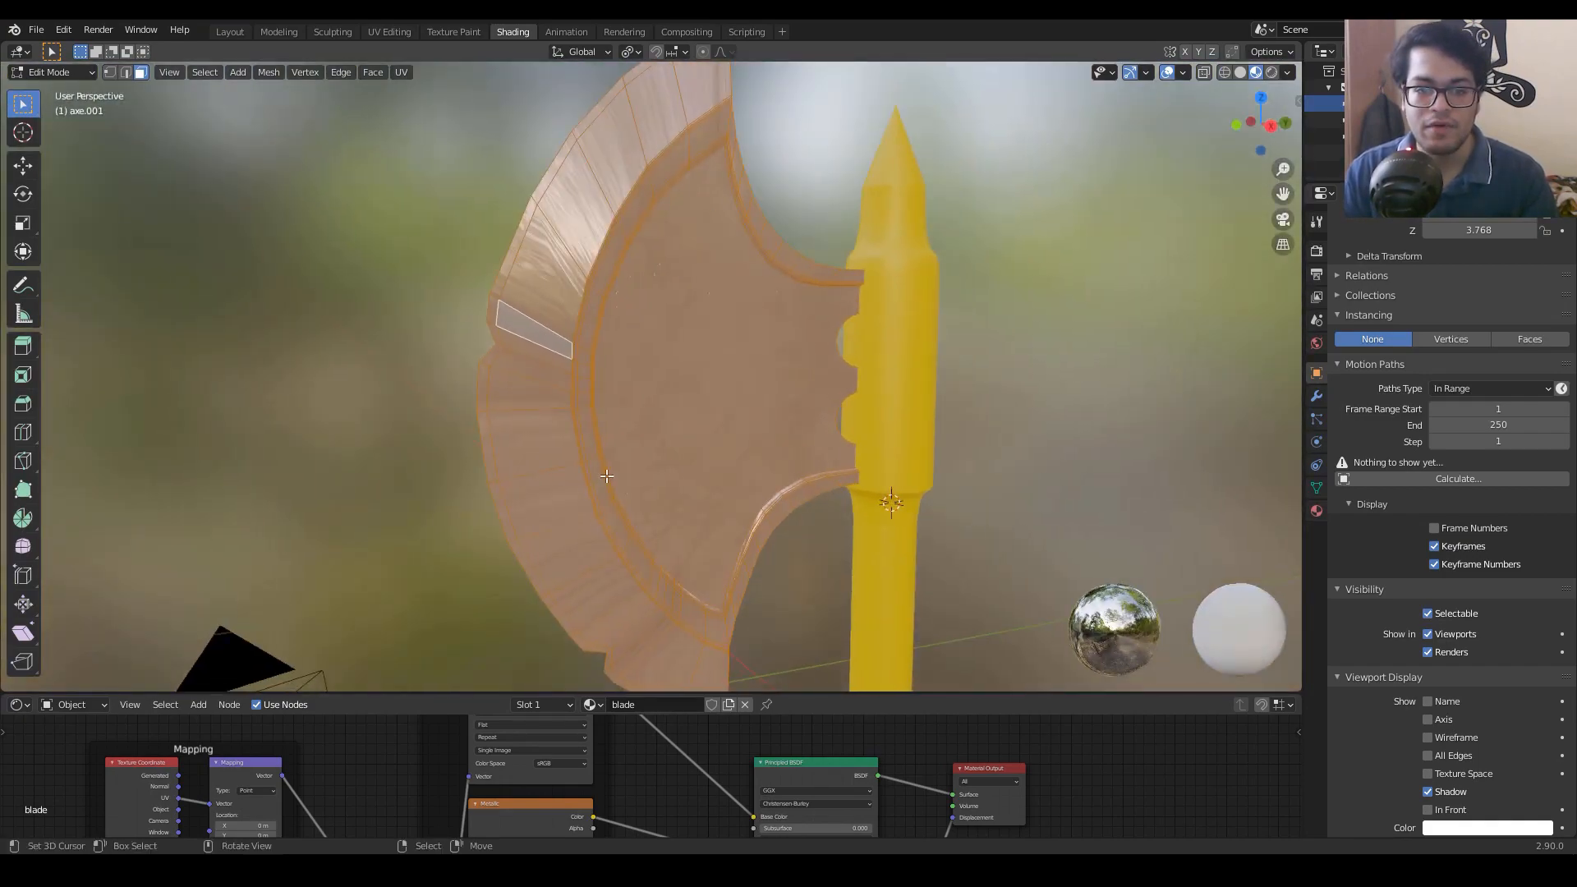
{"action": "middle_click_drag", "start_coordinate": [687, 468], "coordinate": [795, 342]}
{"action": "middle_click_drag", "start_coordinate": [473, 485], "coordinate": [845, 577]}
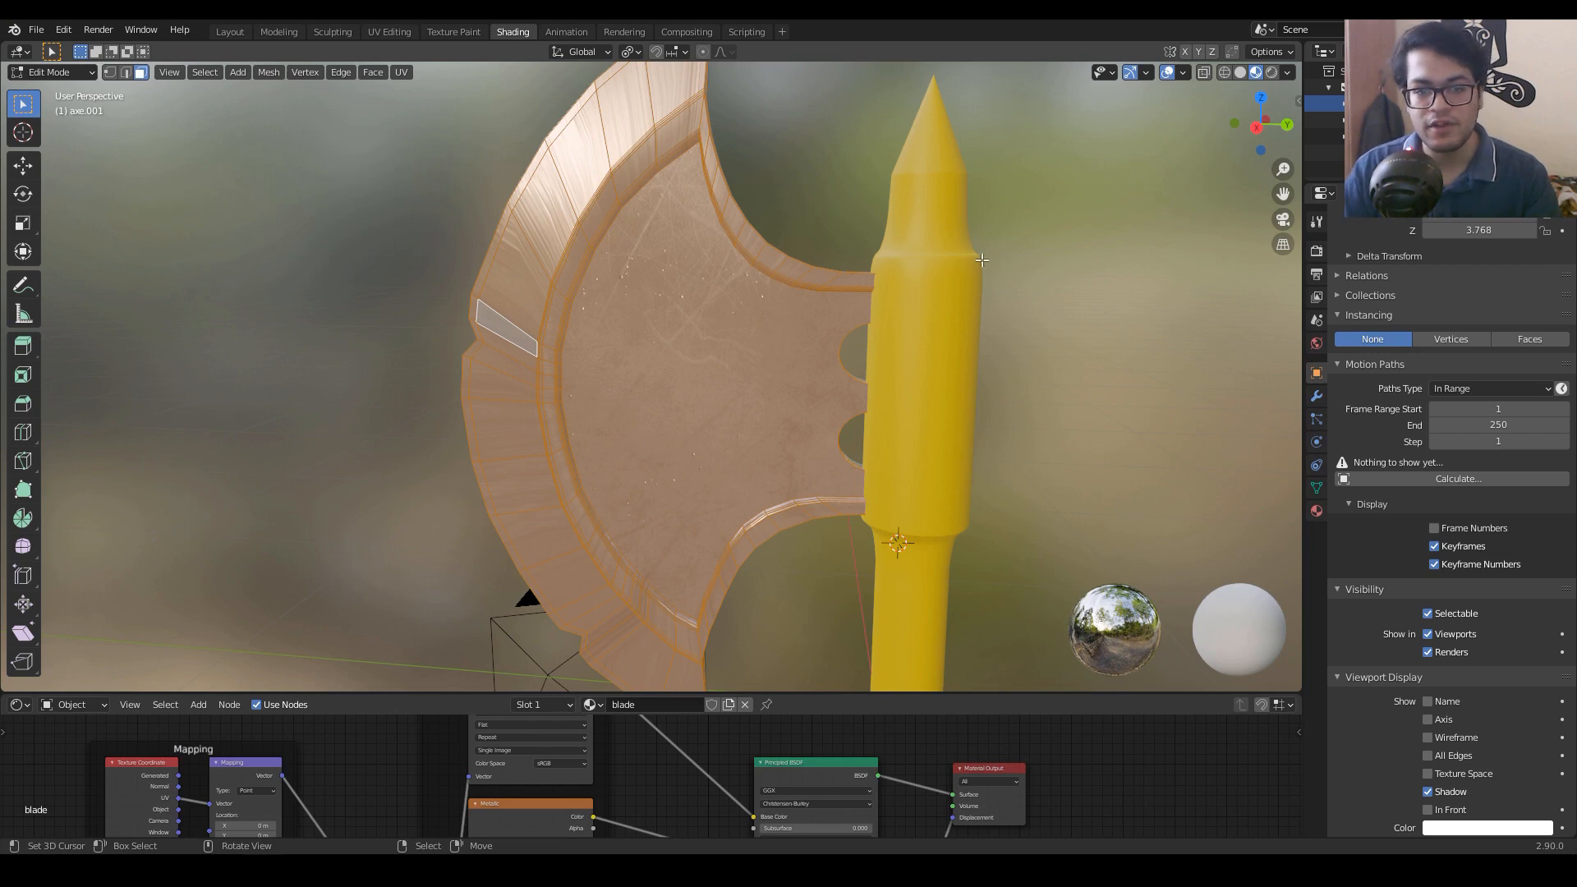
Step: Unwrap the selected blade faces with Smart UV Project at an angle limit of 66 and return to Object Mode
{"action": "key", "text": "u"}
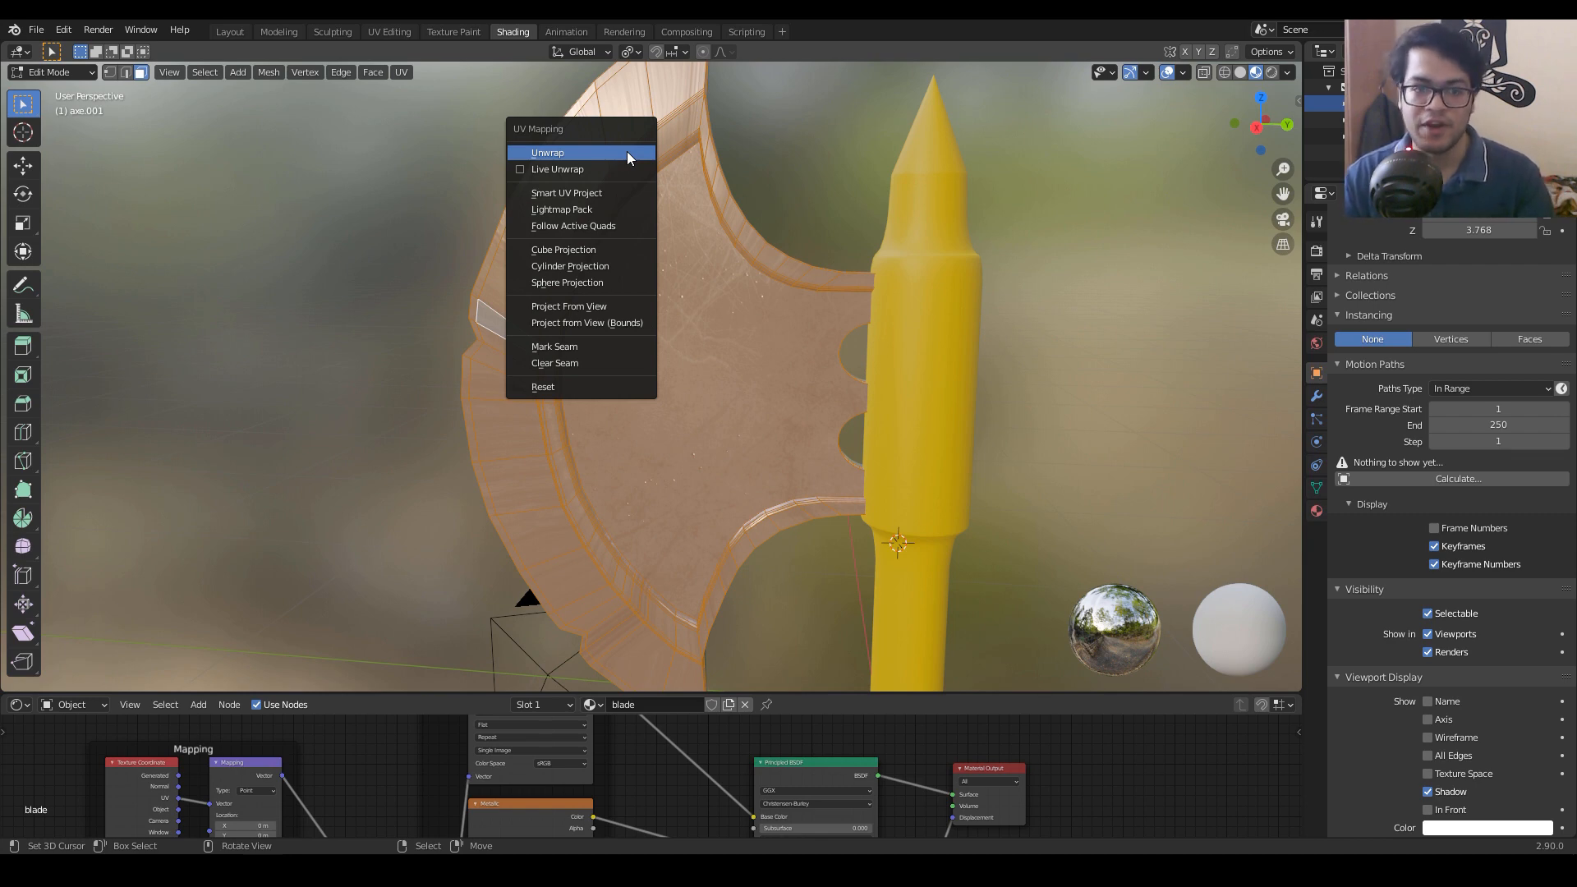
{"action": "left_click", "coordinate": [605, 193]}
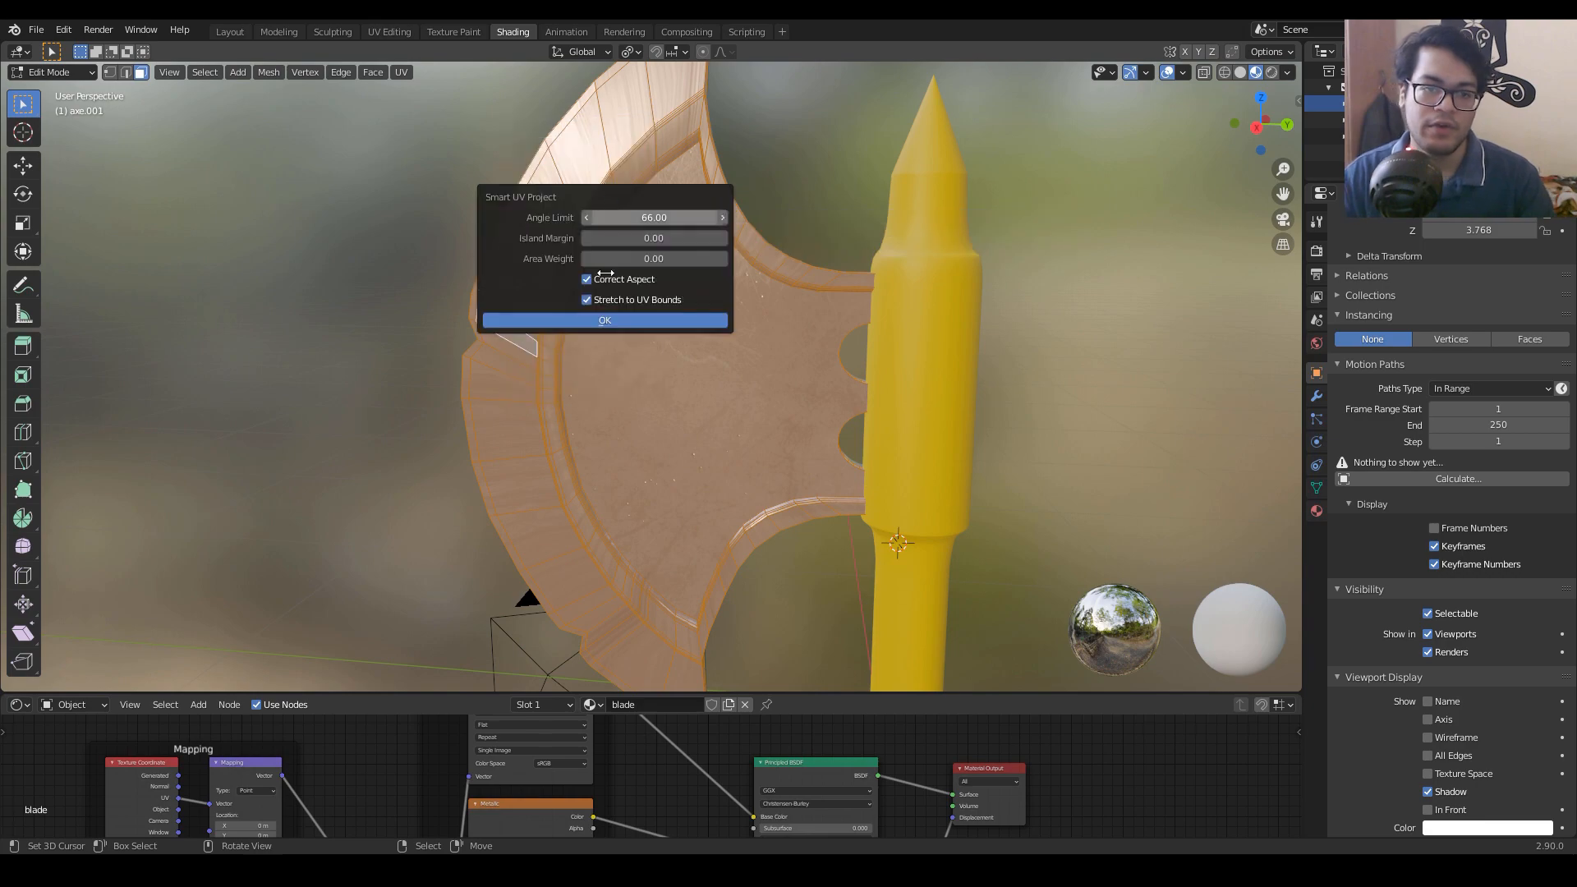
{"action": "left_click", "coordinate": [615, 324]}
{"action": "middle_click_drag", "start_coordinate": [614, 324], "coordinate": [683, 498]}
{"action": "key", "text": "Tab"}
Step: Examine the unwrapped metal texture on the blade up close and review the blade material's node connections
{"action": "scroll", "coordinate": [605, 353], "scroll_direction": "up", "scroll_amount": 3}
{"action": "scroll", "coordinate": [620, 346], "scroll_direction": "up", "scroll_amount": 3}
{"action": "scroll", "coordinate": [683, 498], "scroll_direction": "down", "scroll_amount": 2}
{"action": "scroll", "coordinate": [527, 519], "scroll_direction": "up", "scroll_amount": 5}
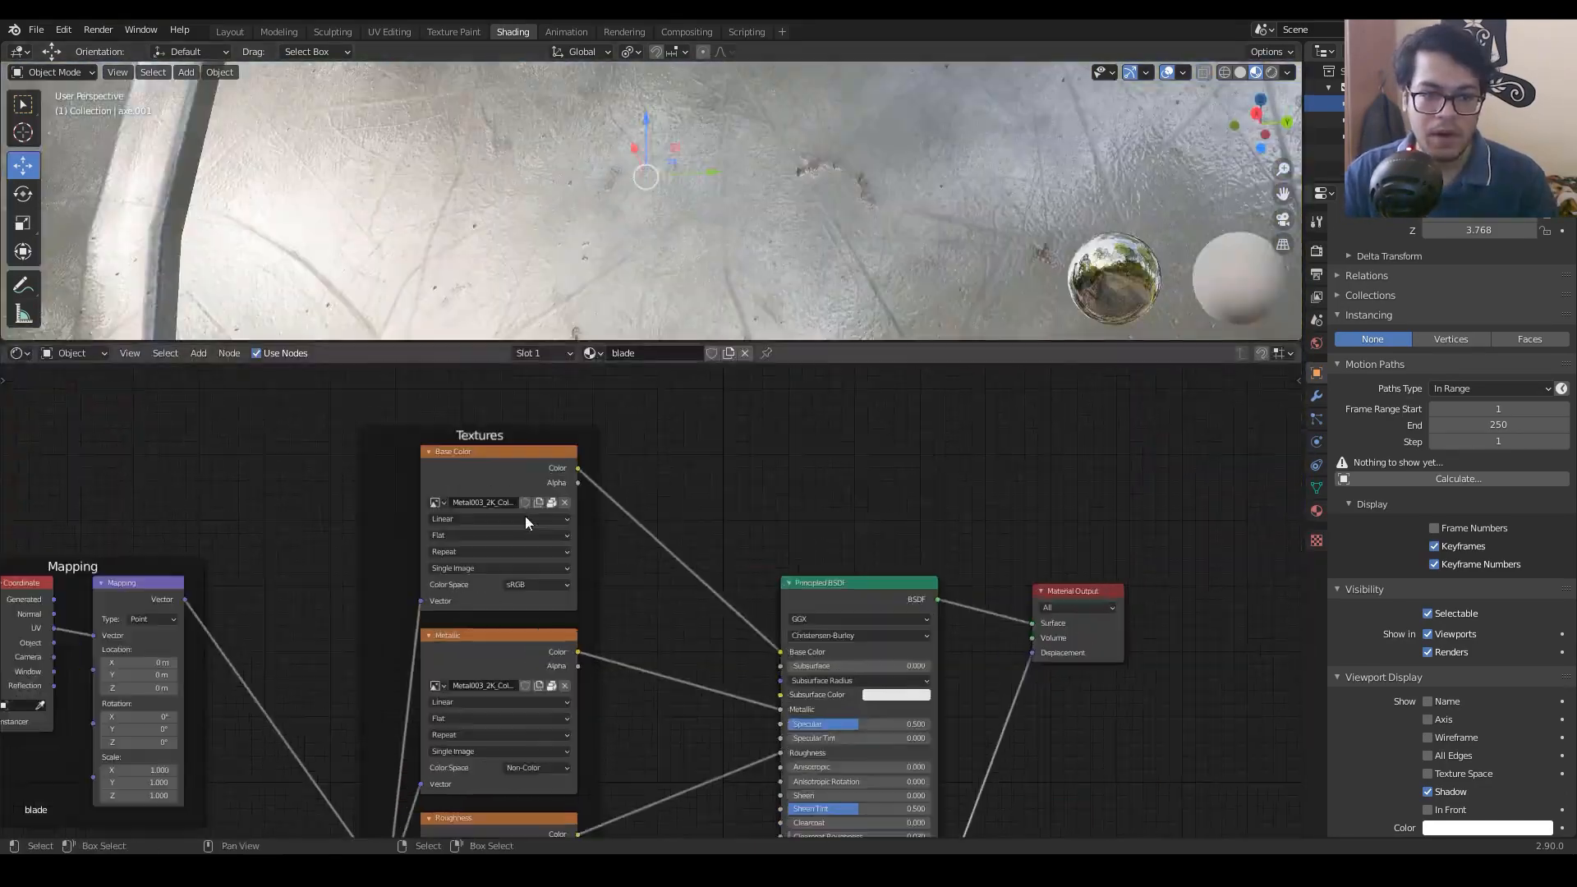
{"action": "mouse_move", "coordinate": [649, 579]}
{"action": "middle_mouse_down"}
{"action": "mouse_move", "coordinate": [619, 560]}
{"action": "mouse_move", "coordinate": [655, 560]}
{"action": "middle_mouse_up"}
{"action": "scroll", "coordinate": [618, 560], "scroll_direction": "down", "scroll_amount": 2}
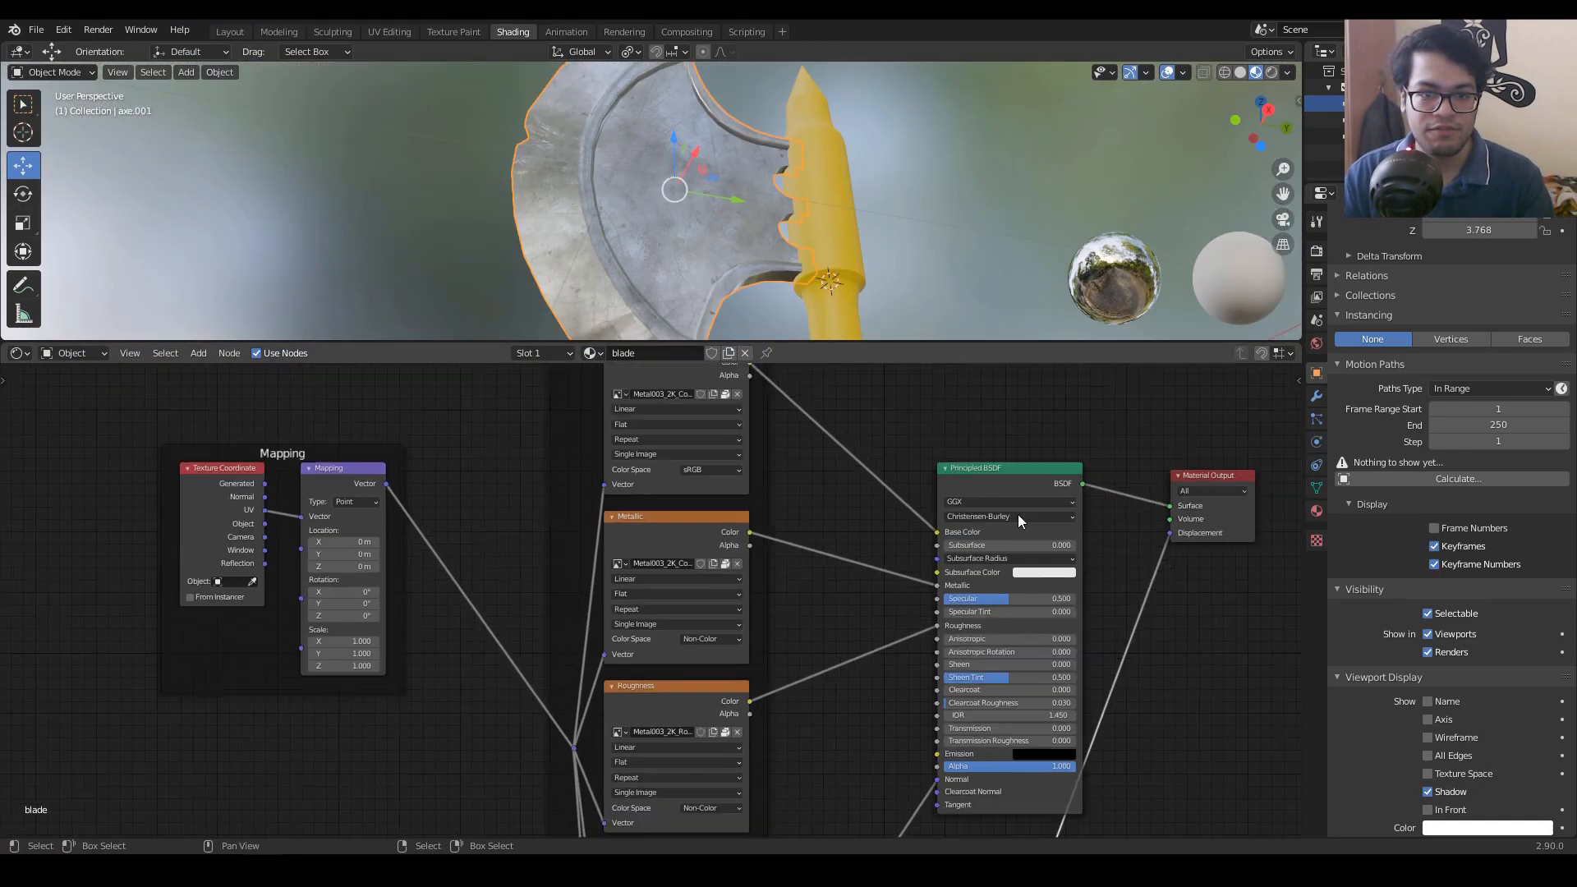
{"action": "middle_click_drag", "start_coordinate": [783, 415], "coordinate": [702, 413]}
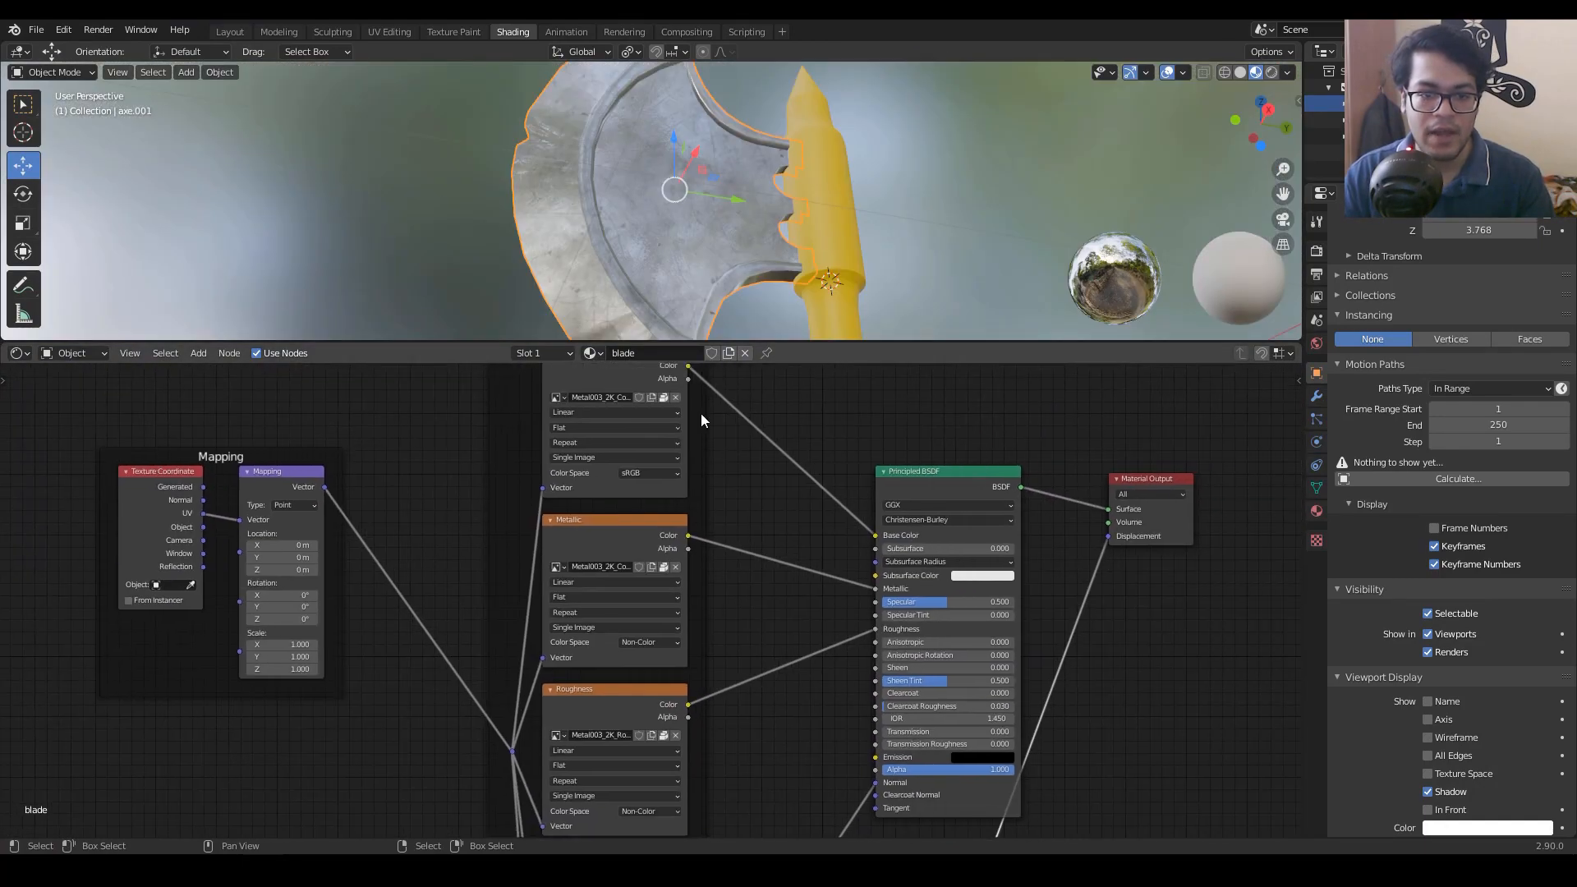
Step: Replace the image in the blade material's Metallic texture node with Metal003_2K_Metalness.png
{"action": "scroll", "coordinate": [774, 559], "scroll_direction": "up", "scroll_amount": 5}
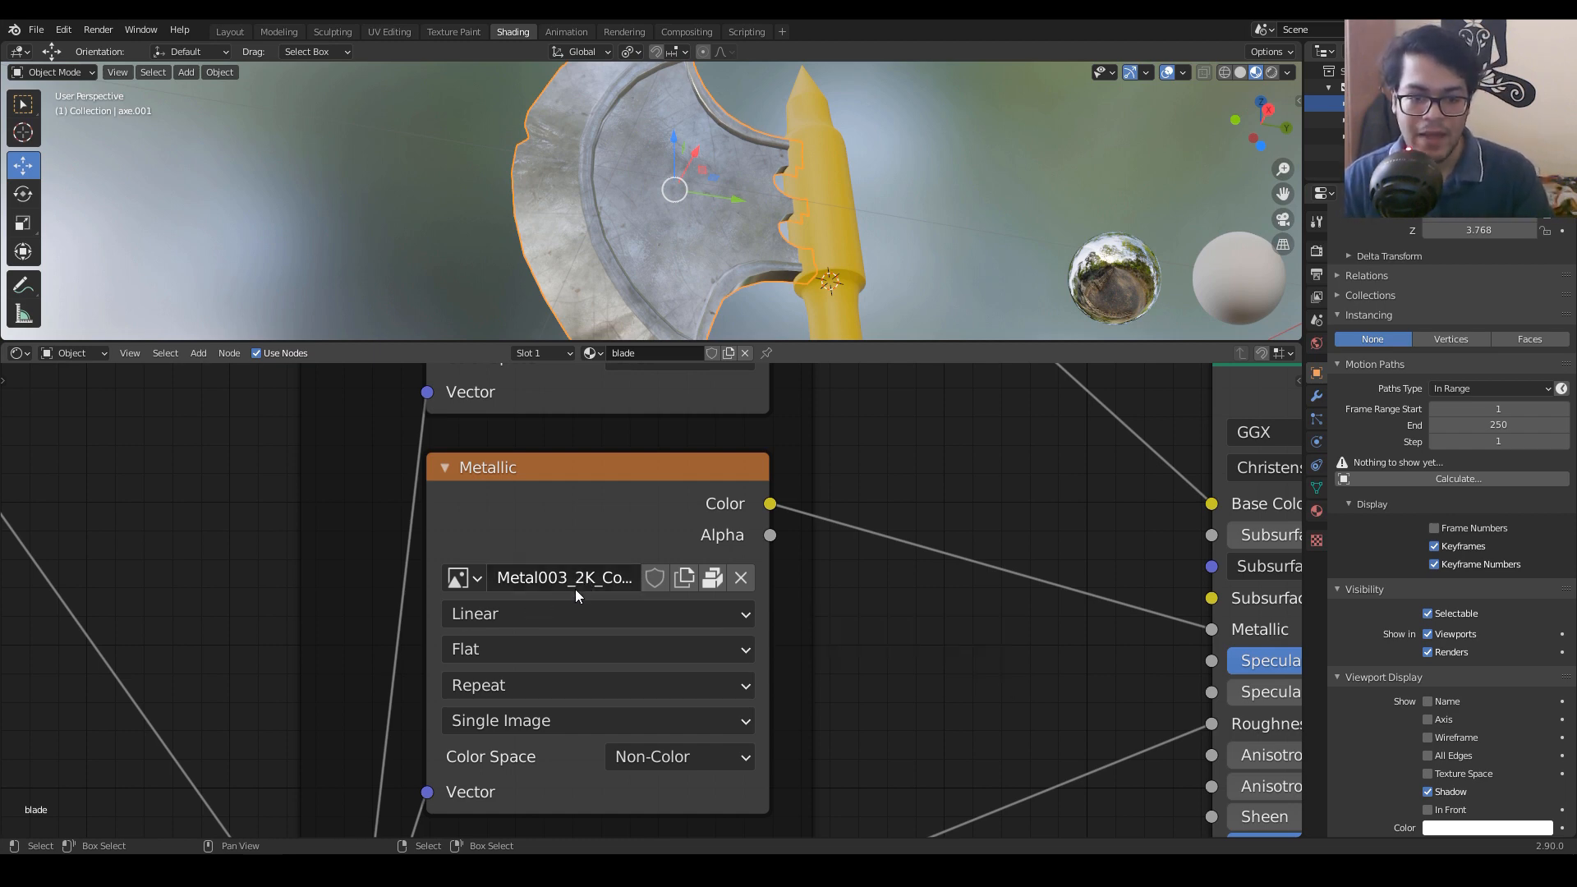
{"action": "middle_click_drag", "start_coordinate": [798, 662], "coordinate": [619, 631]}
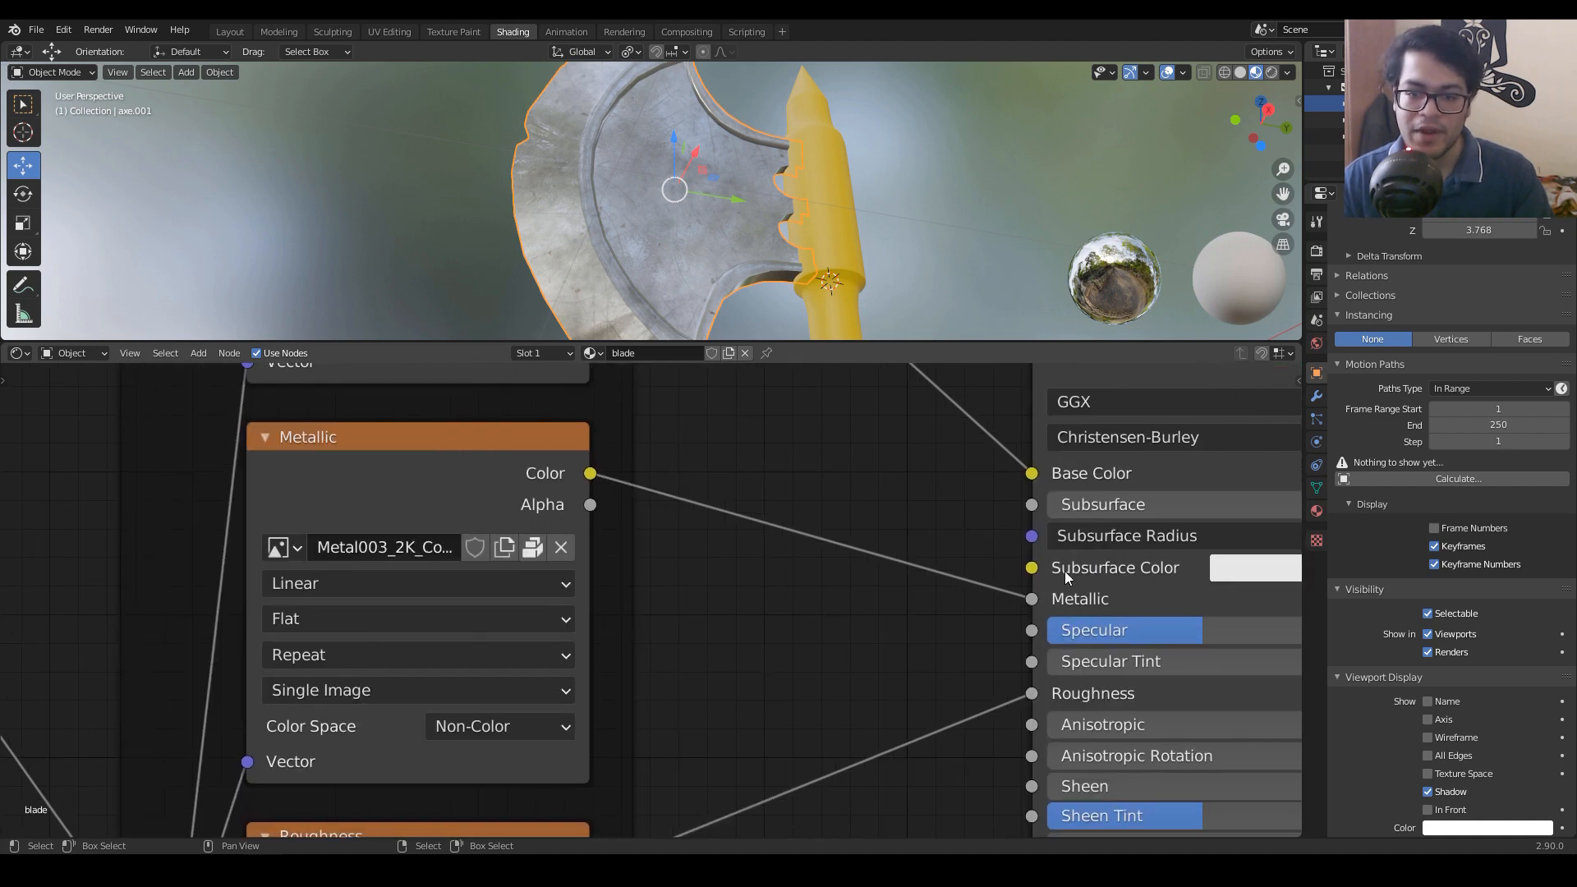
{"action": "middle_click_drag", "start_coordinate": [543, 723], "coordinate": [667, 720]}
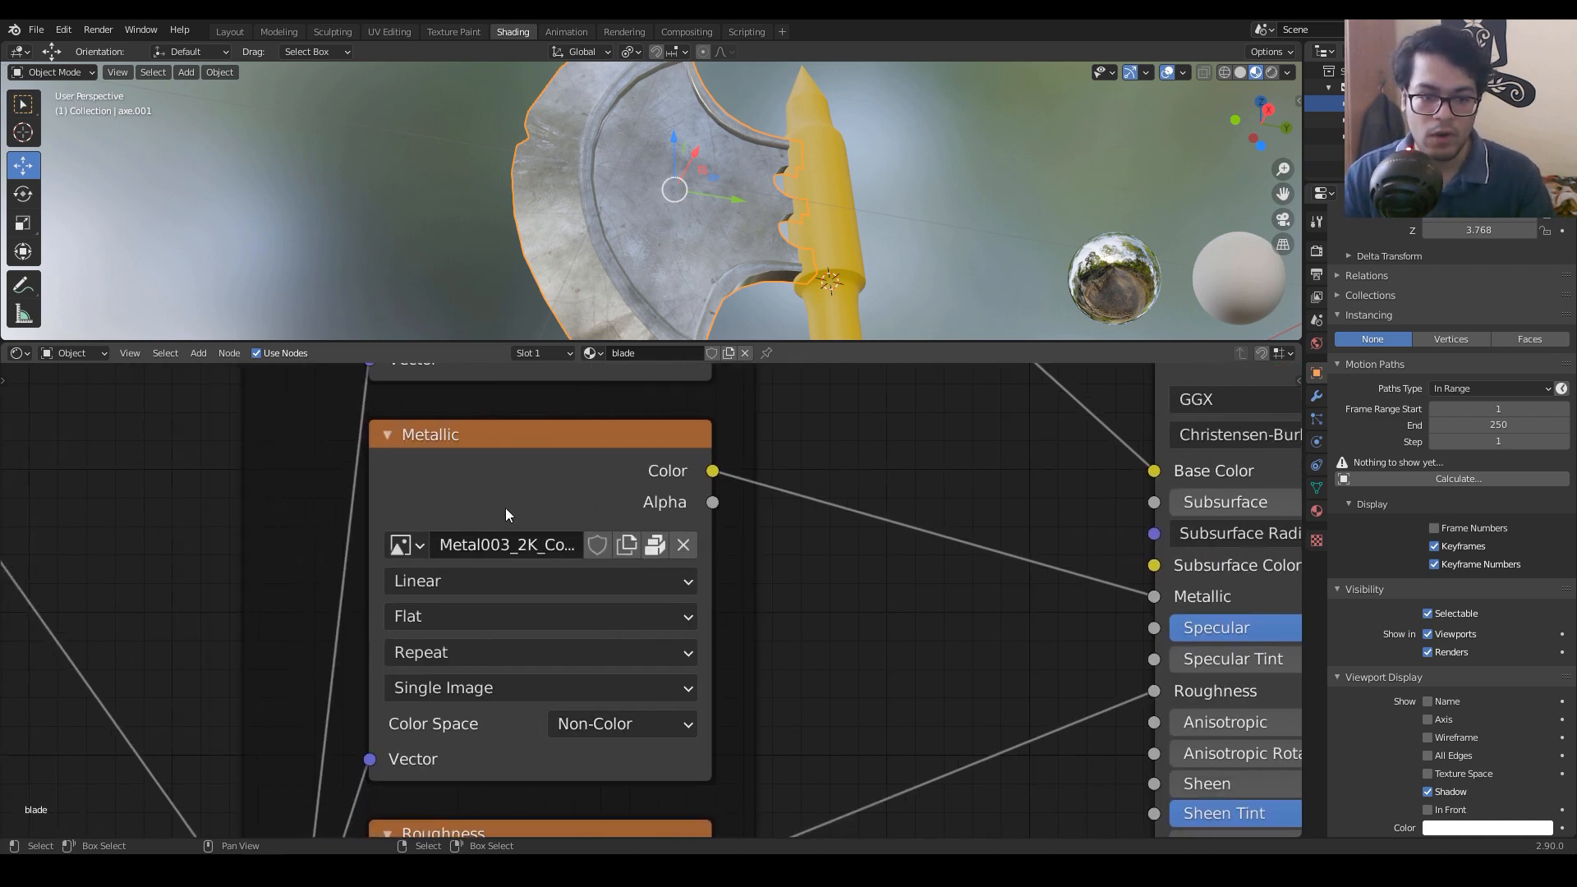
{"action": "middle_click_drag", "start_coordinate": [888, 638], "coordinate": [923, 662]}
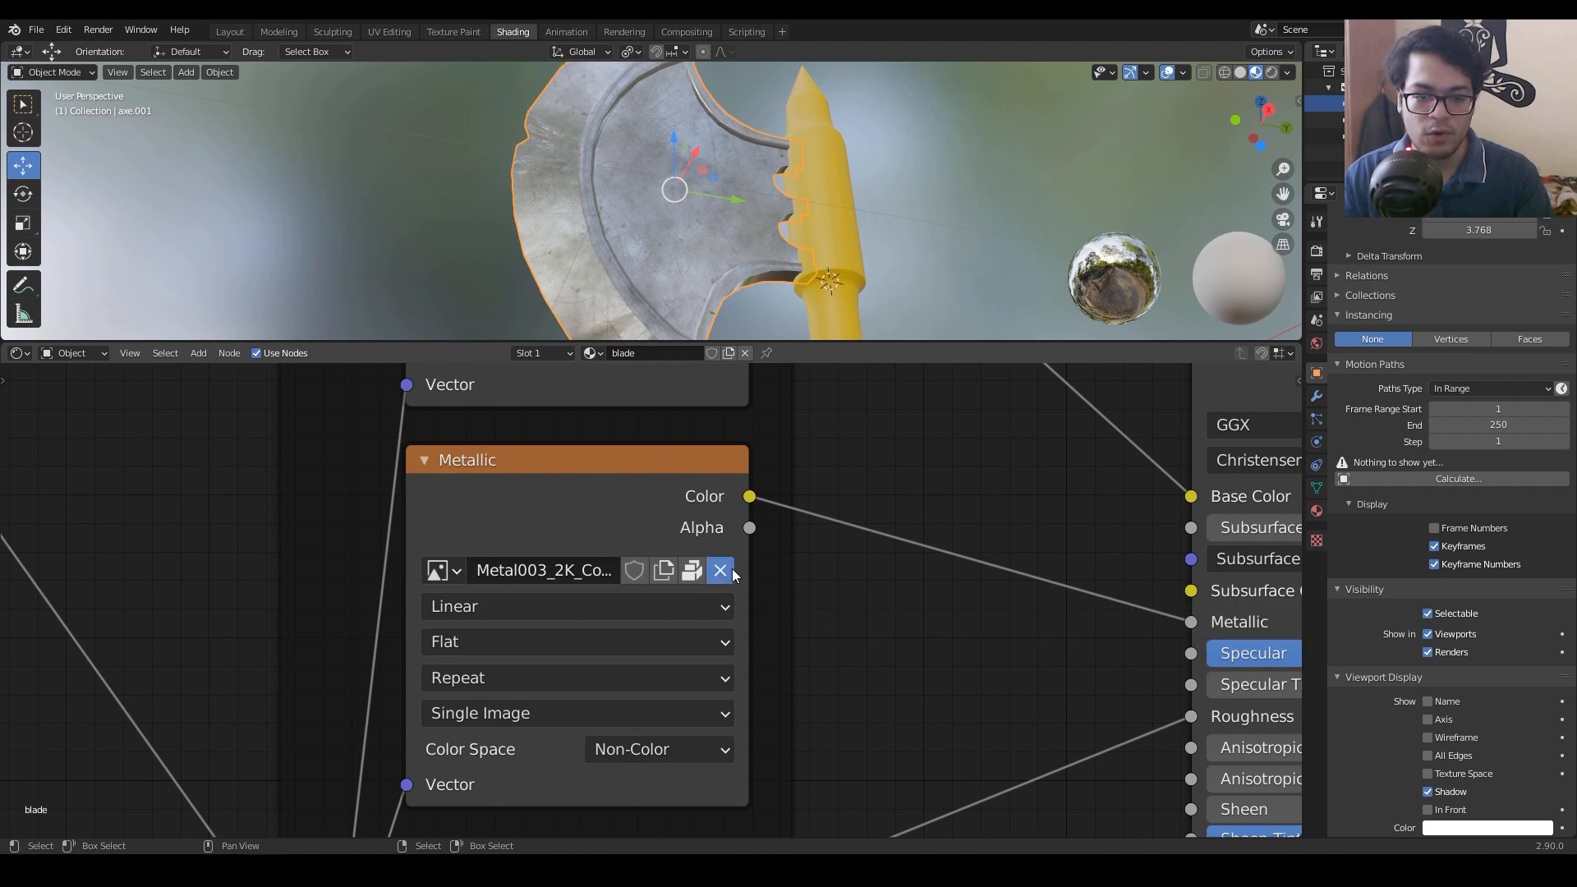
{"action": "left_click", "coordinate": [721, 570]}
{"action": "left_click", "coordinate": [675, 571]}
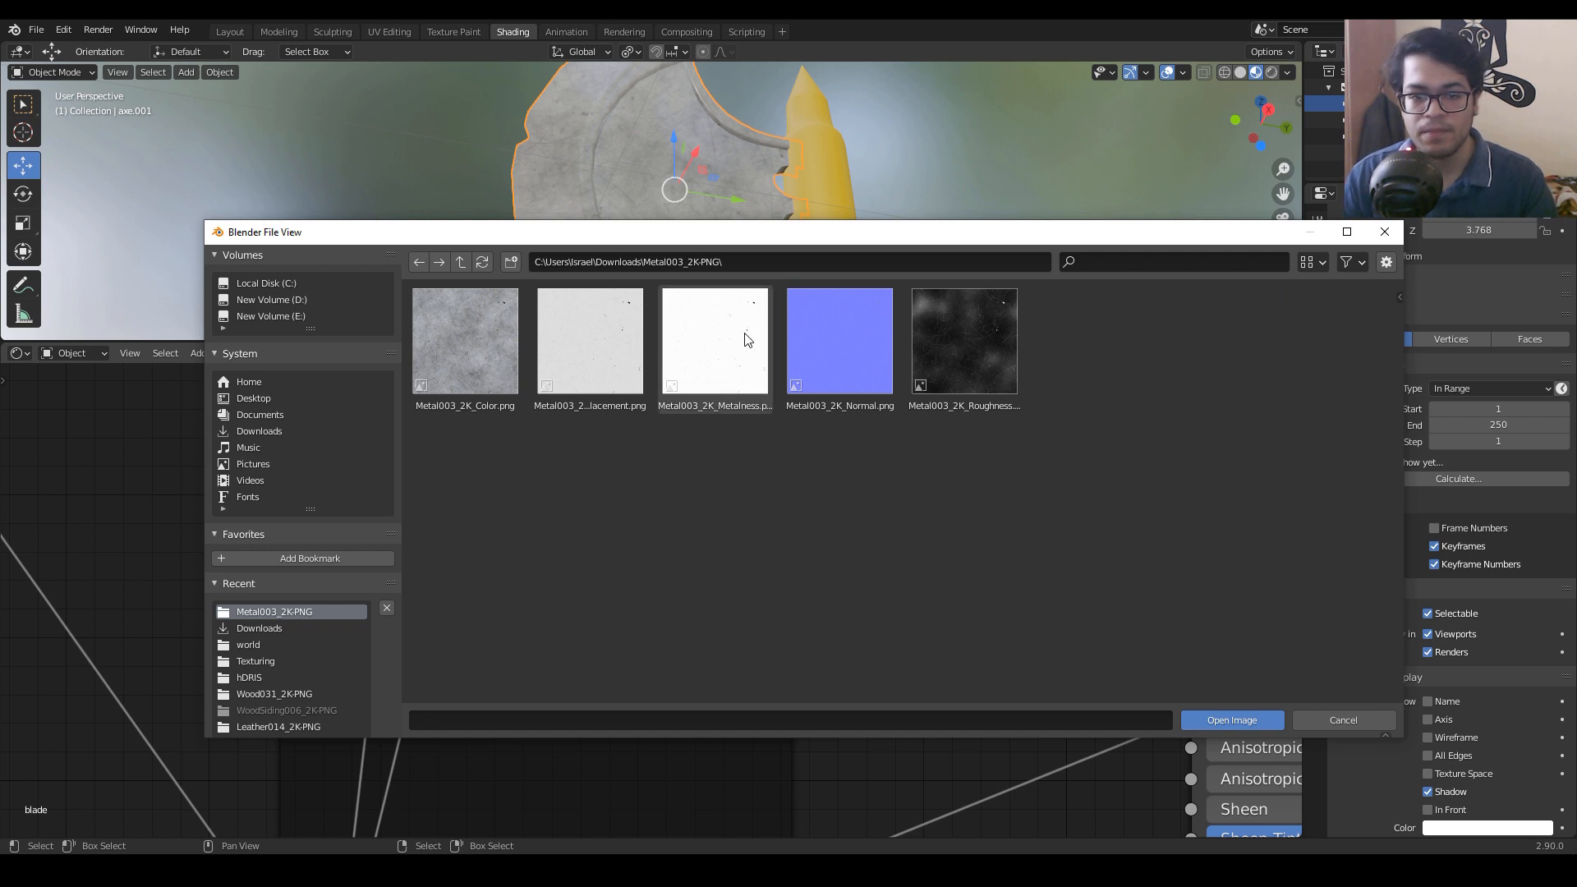
{"action": "left_click", "coordinate": [747, 340]}
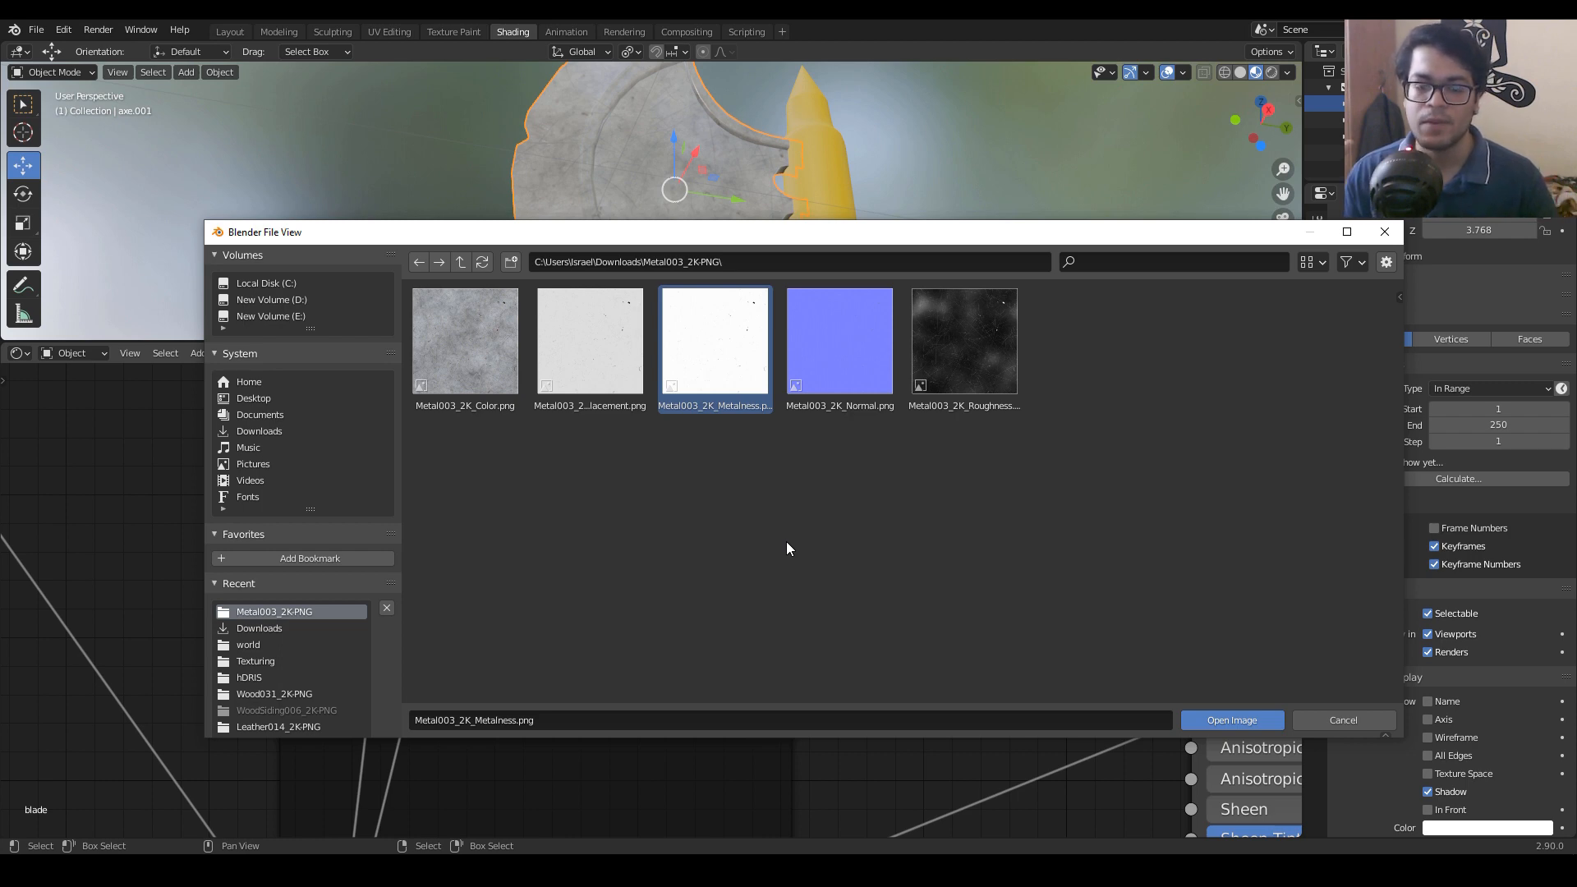
{"action": "left_click", "coordinate": [1214, 720]}
{"action": "middle_click_drag", "start_coordinate": [742, 477], "coordinate": [795, 479]}
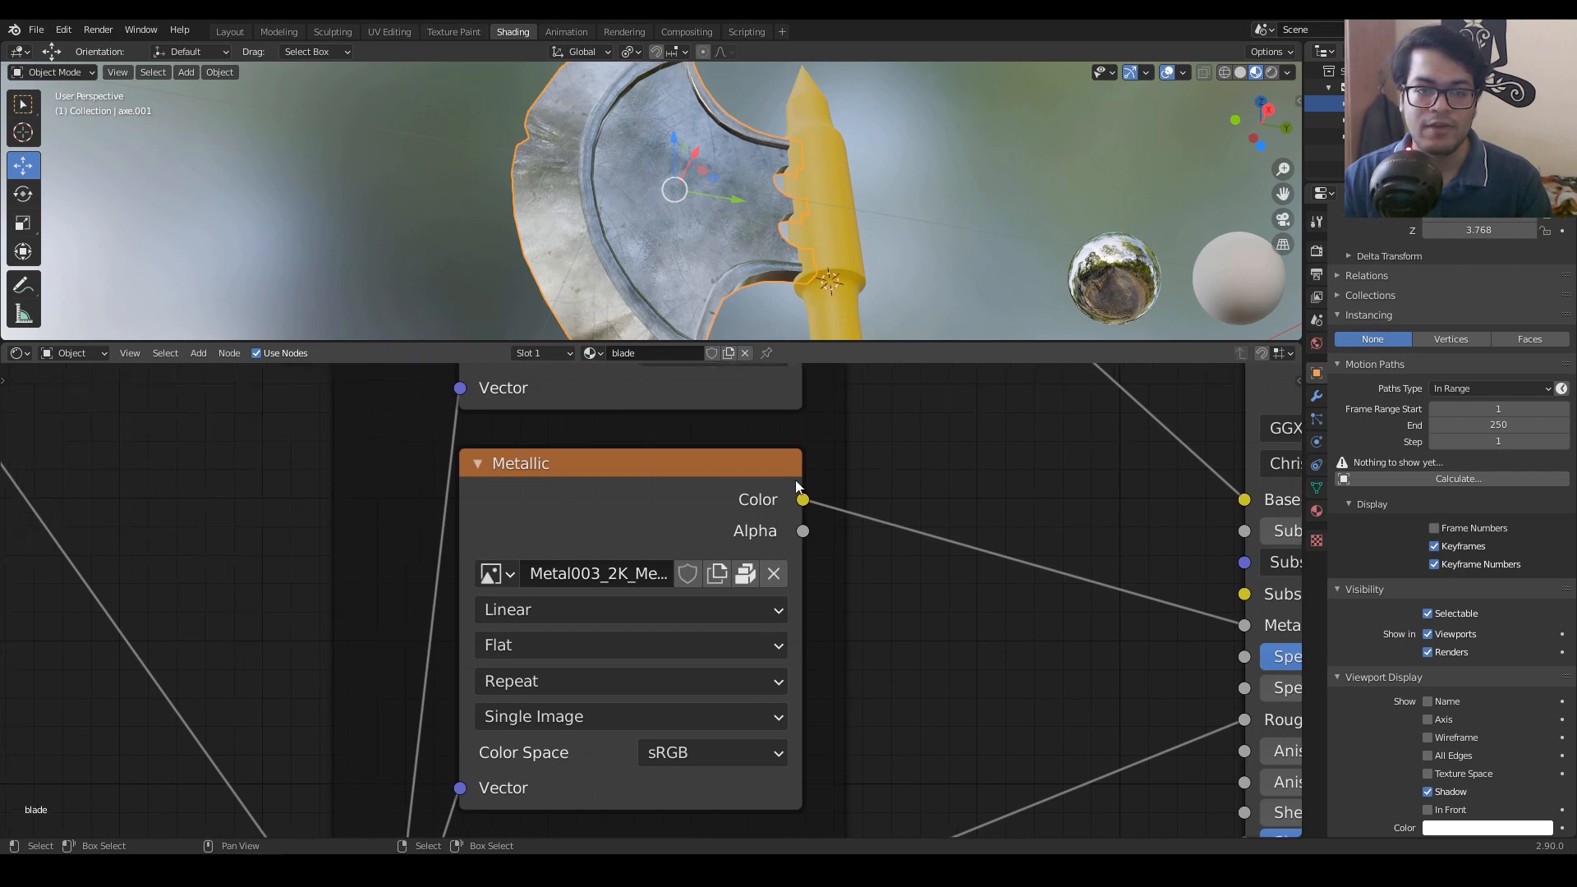
Step: Inspect the blade's metal surface and reflections from several angles and up close
{"action": "scroll", "coordinate": [797, 153], "scroll_direction": "up", "scroll_amount": 2}
{"action": "middle_click_drag", "start_coordinate": [803, 154], "coordinate": [724, 245]}
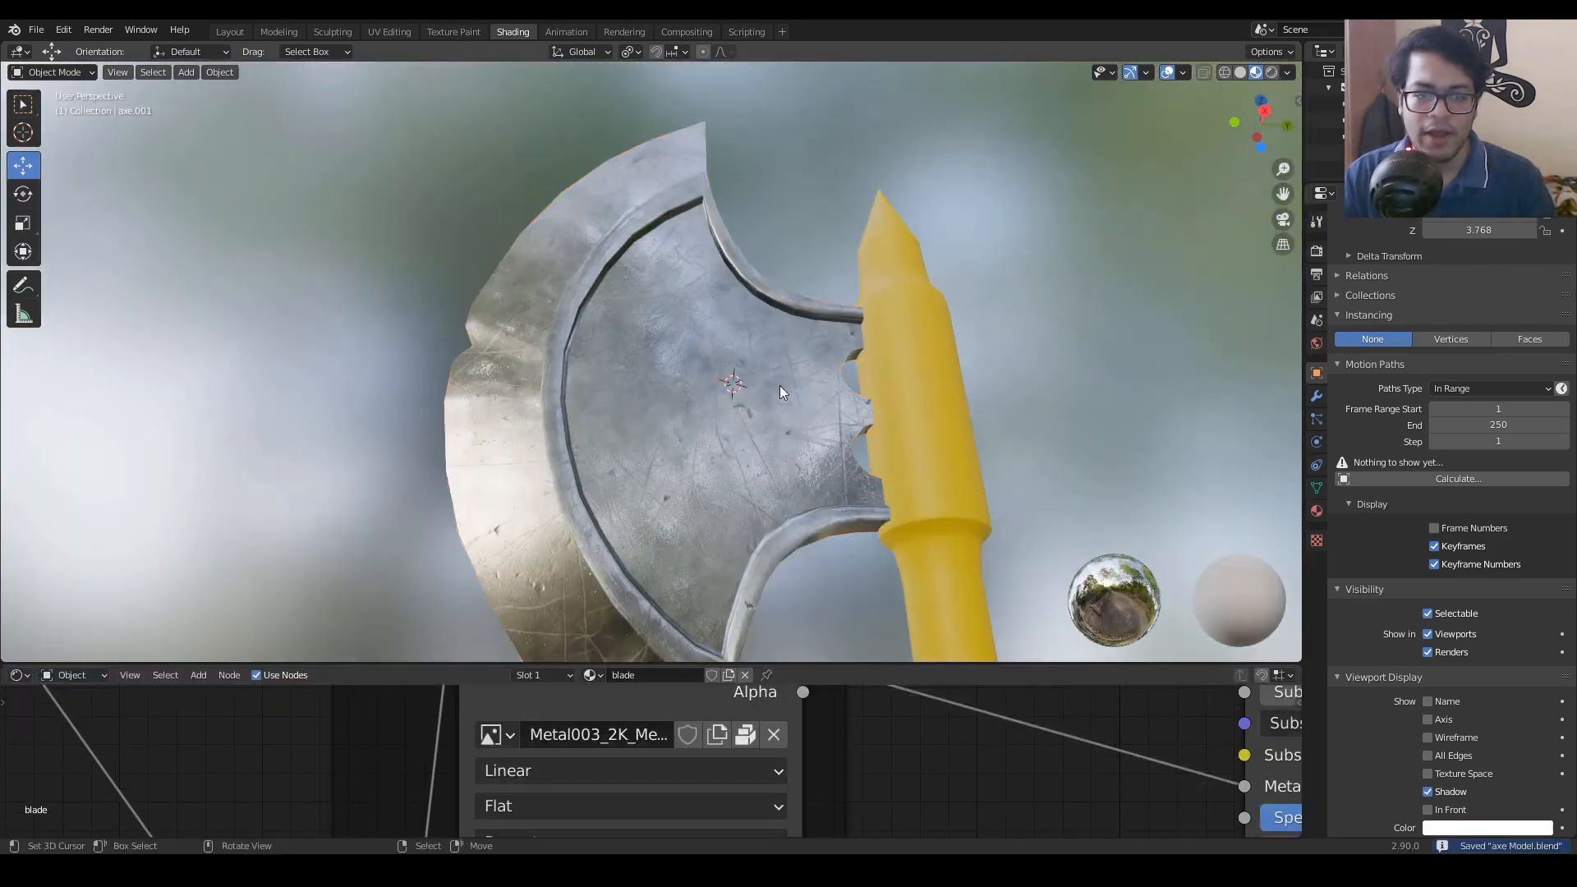
{"action": "scroll", "coordinate": [779, 388], "scroll_direction": "up", "scroll_amount": 6}
{"action": "middle_click_drag", "start_coordinate": [778, 387], "coordinate": [790, 514]}
{"action": "scroll", "coordinate": [708, 397], "scroll_direction": "down", "scroll_amount": 5}
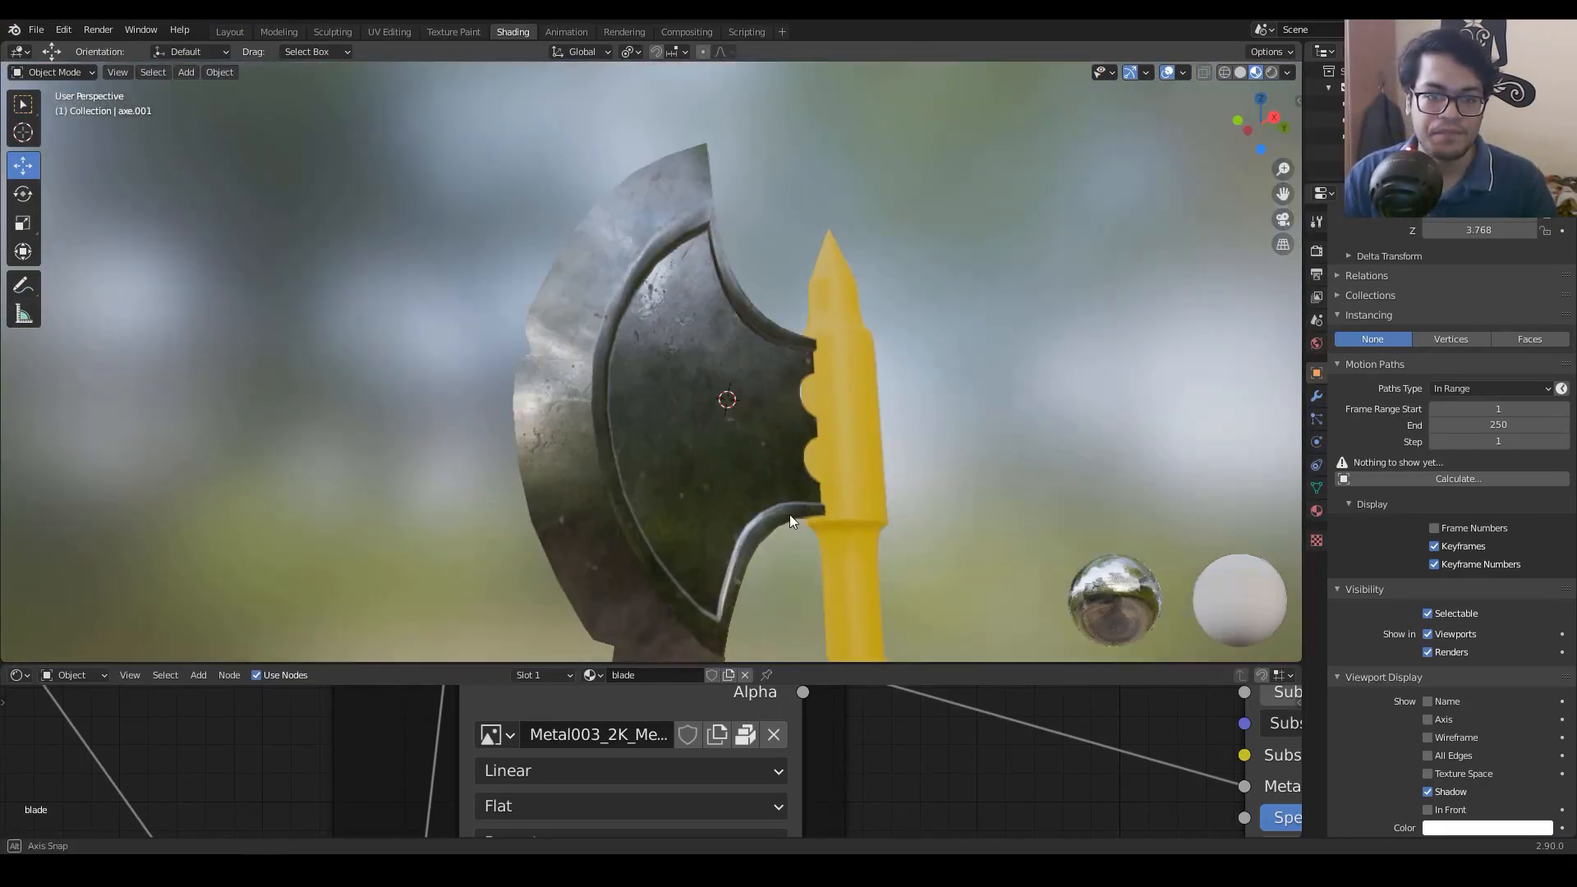
{"action": "scroll", "coordinate": [772, 513], "scroll_direction": "up", "scroll_amount": 6}
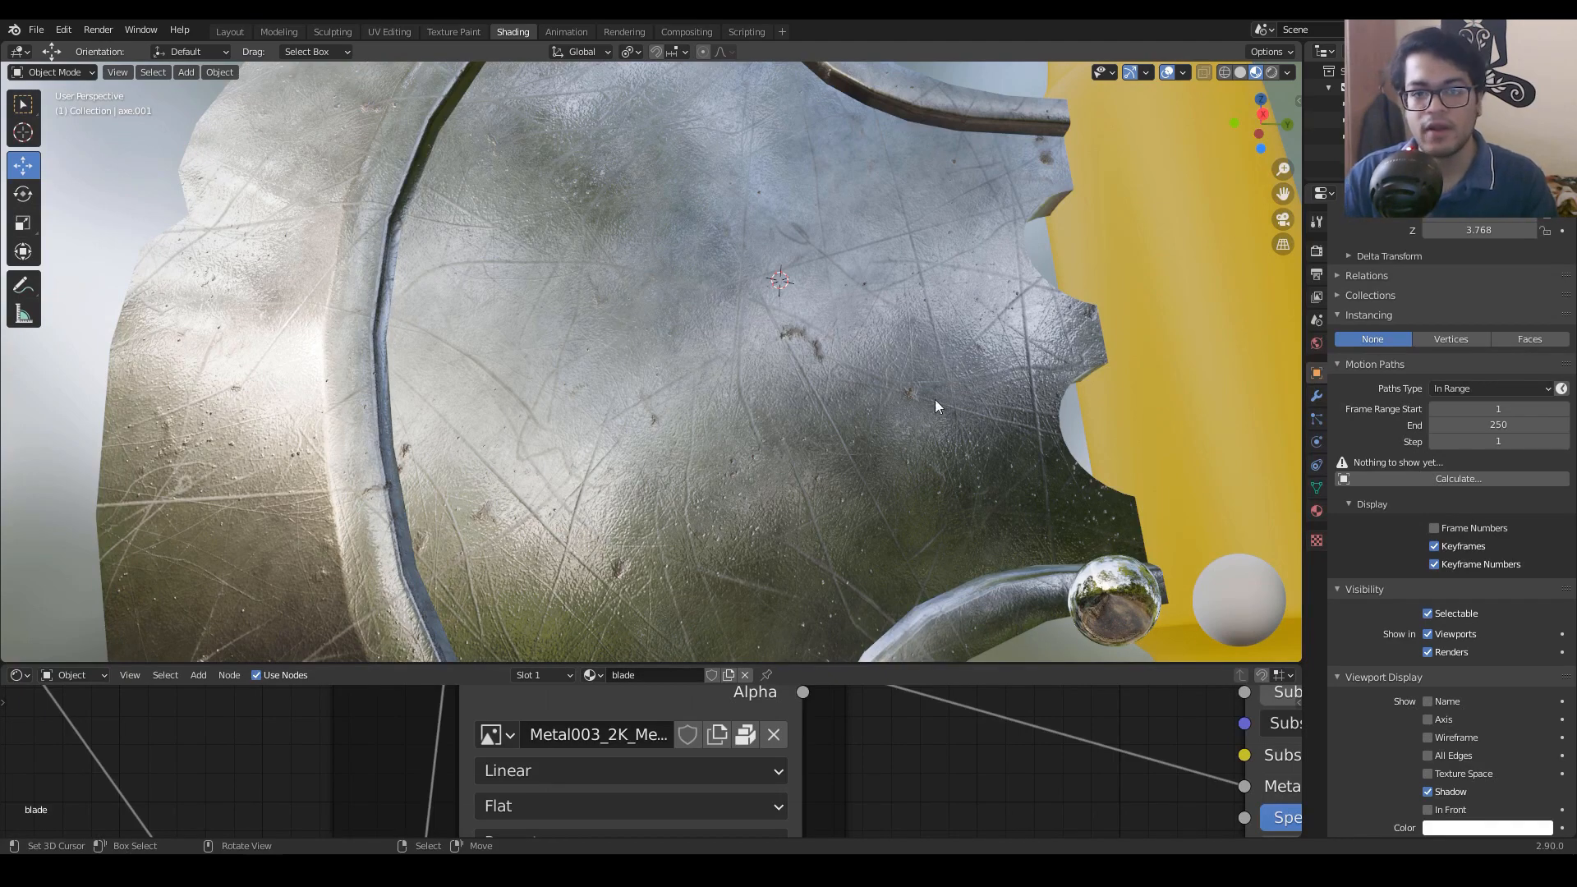
Step: Move the Mapping frame up in the node tree, level with the Textures frame
{"action": "scroll", "coordinate": [448, 320], "scroll_direction": "down", "scroll_amount": 6}
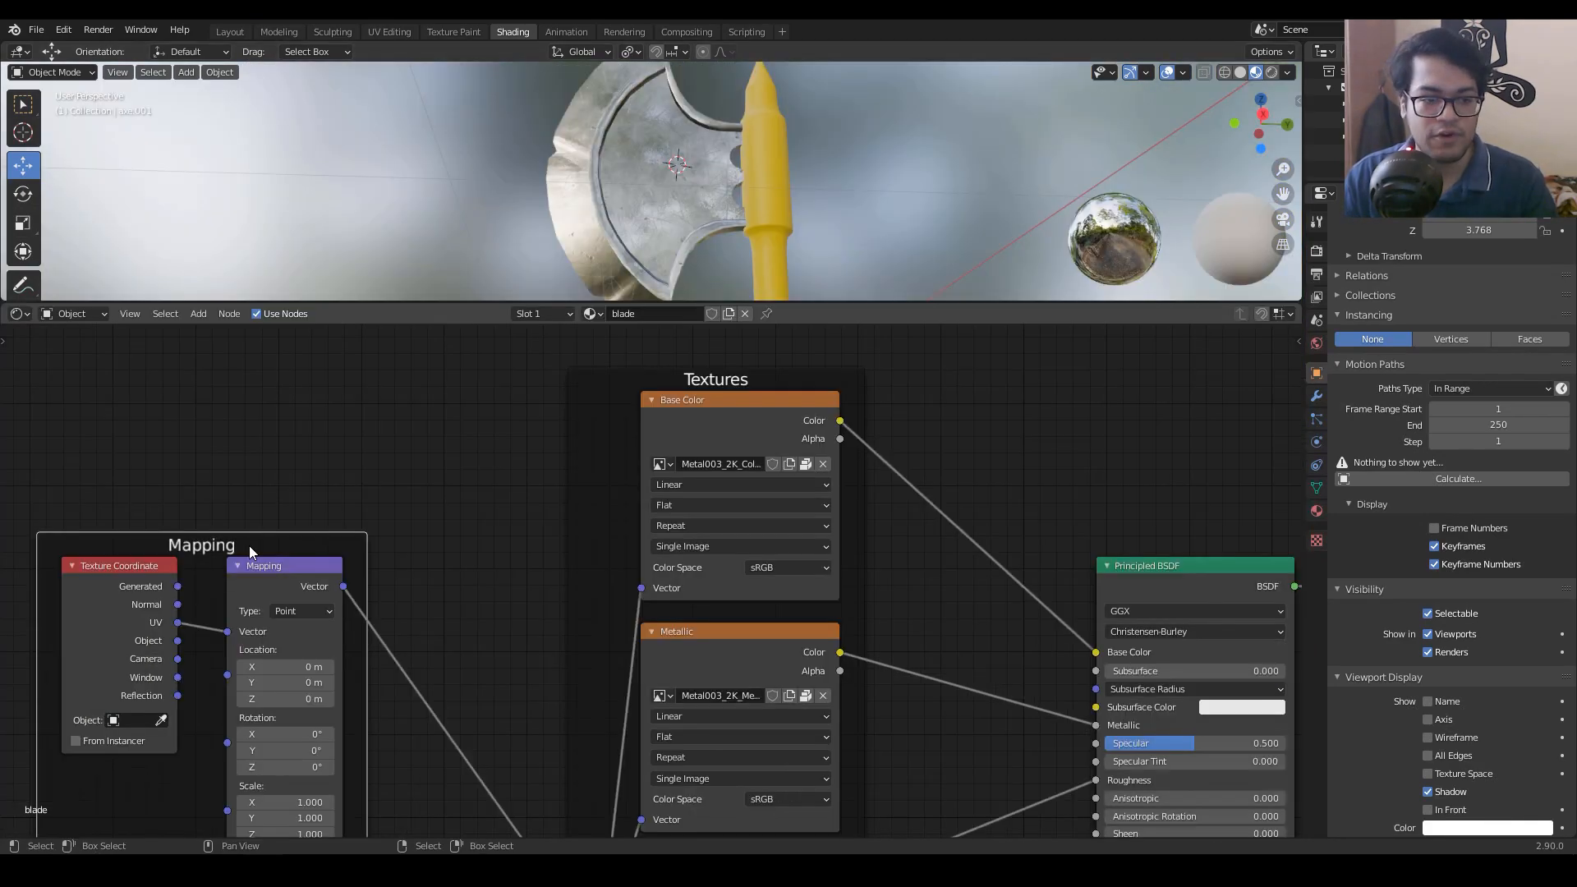
{"action": "left_click_drag", "start_coordinate": [249, 545], "coordinate": [249, 407]}
{"action": "middle_click_drag", "start_coordinate": [477, 551], "coordinate": [516, 580]}
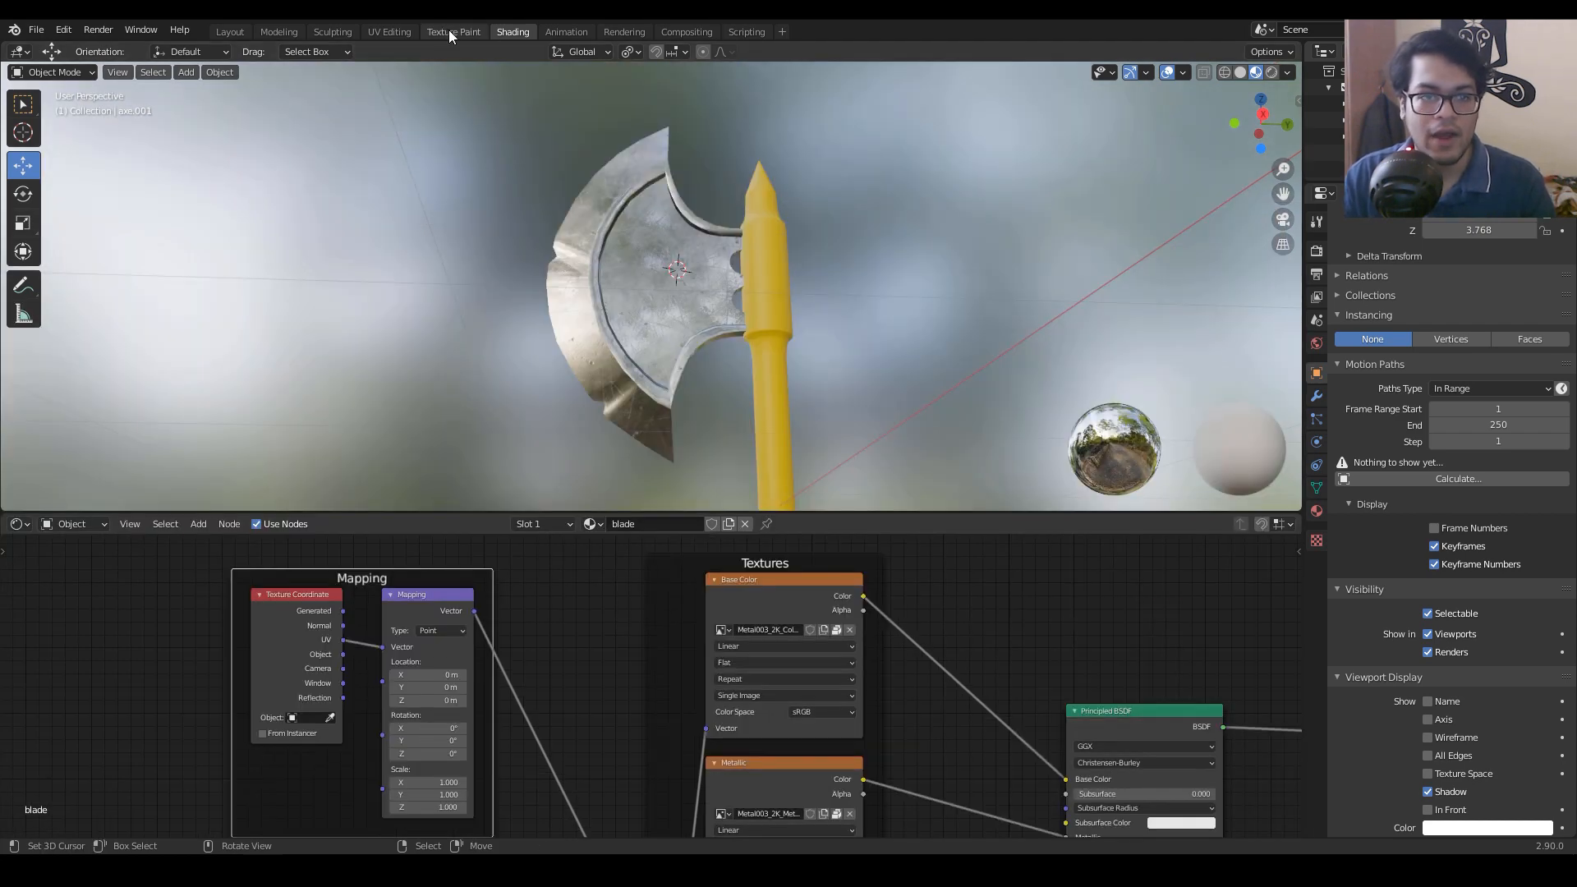
Step: Open the blade in Edit Mode in the UV Editing workspace and switch the 3D viewport to Material Preview shading
{"action": "key", "text": "Tab"}
{"action": "scroll", "coordinate": [652, 286], "scroll_direction": "up", "scroll_amount": 4}
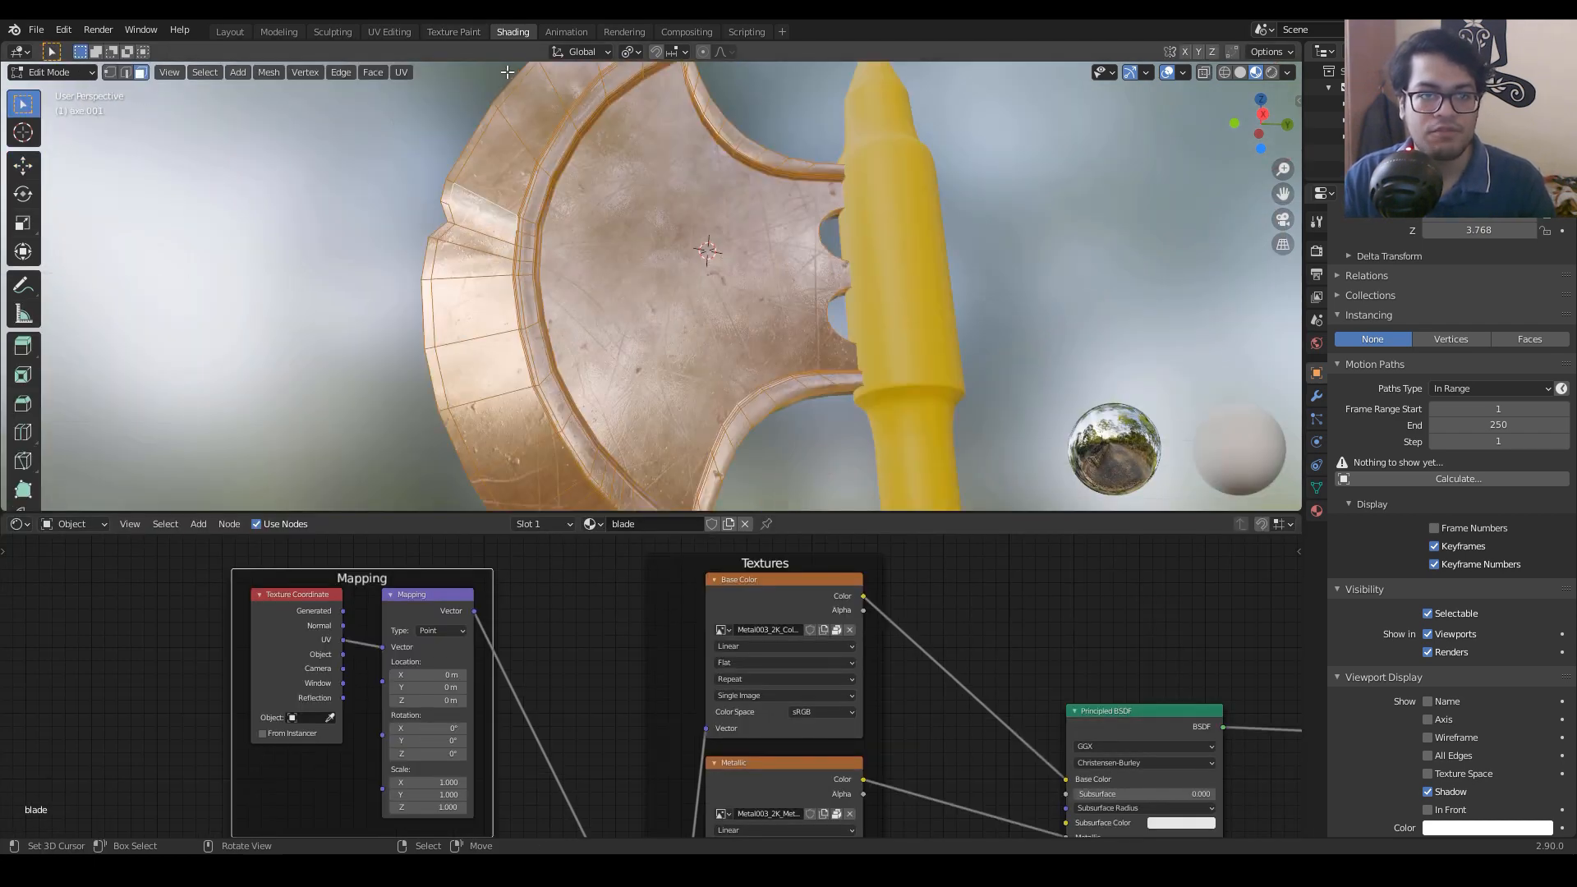
{"action": "left_click", "coordinate": [378, 33]}
{"action": "scroll", "coordinate": [616, 443], "scroll_direction": "down", "scroll_amount": 3}
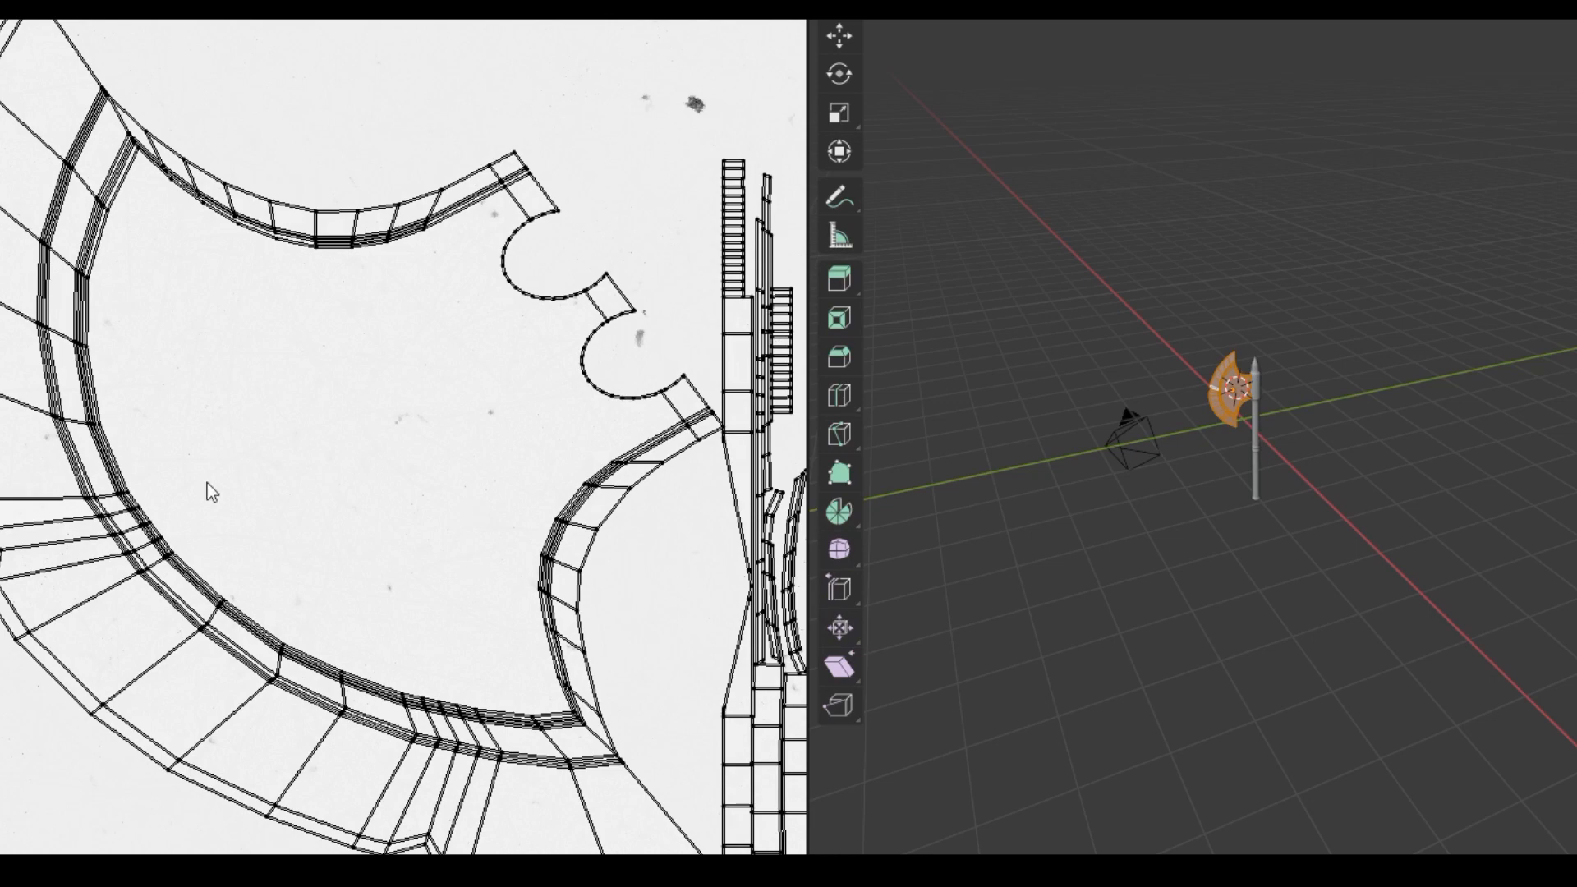
{"action": "scroll", "coordinate": [1256, 525], "scroll_direction": "down", "scroll_amount": 2}
{"action": "scroll", "coordinate": [1262, 522], "scroll_direction": "up", "scroll_amount": 11}
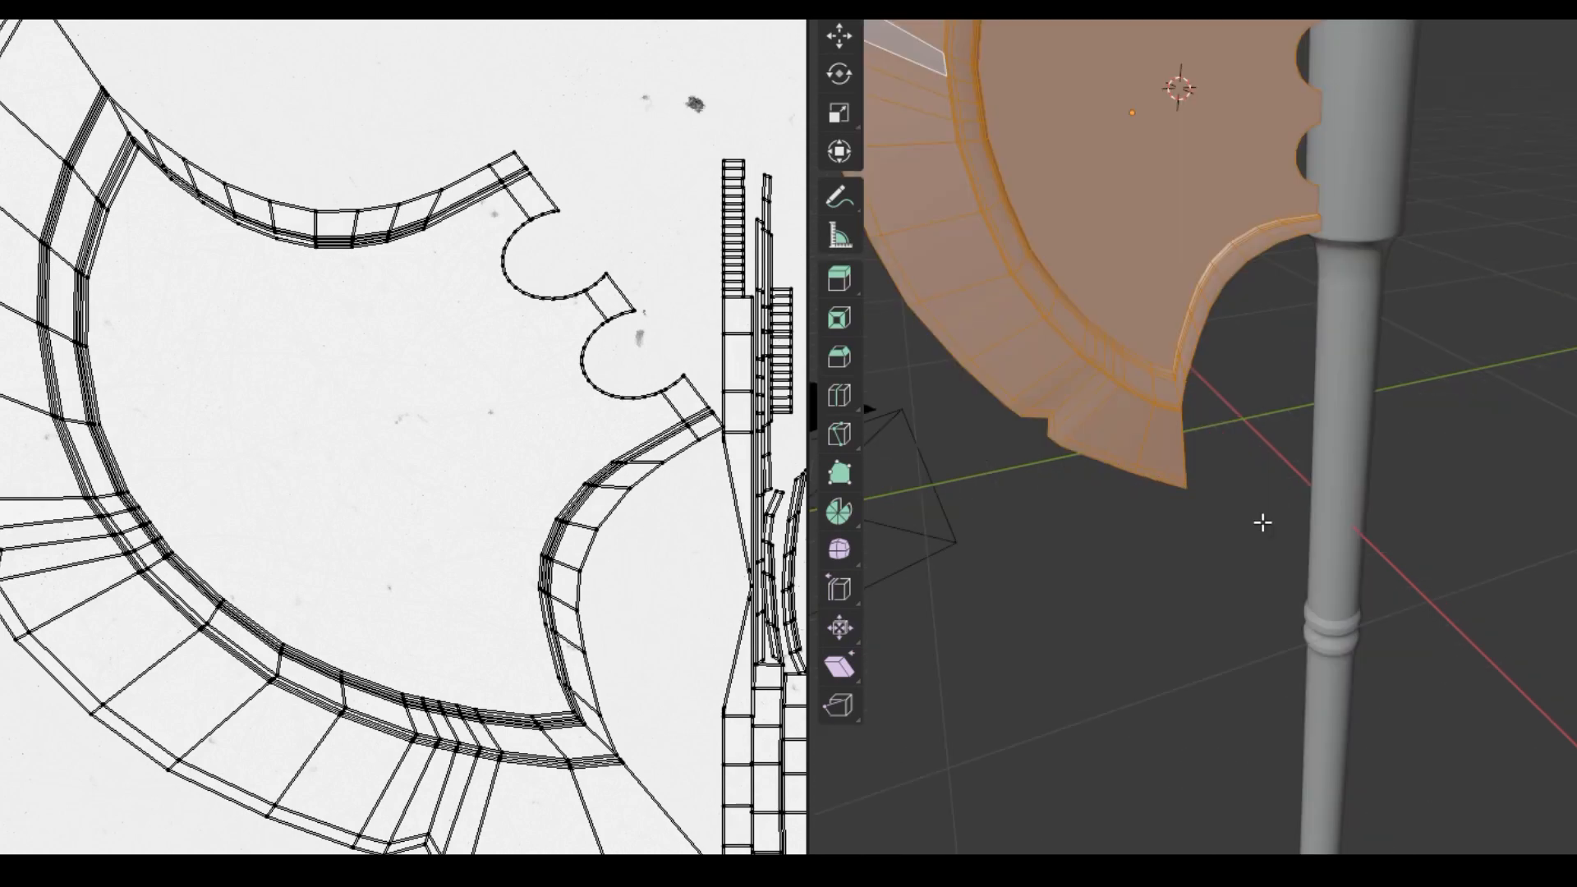
{"action": "middle_click_drag", "start_coordinate": [1163, 269], "coordinate": [1250, 517], "text": "shift"}
{"action": "scroll", "coordinate": [465, 564], "scroll_direction": "down", "scroll_amount": 4}
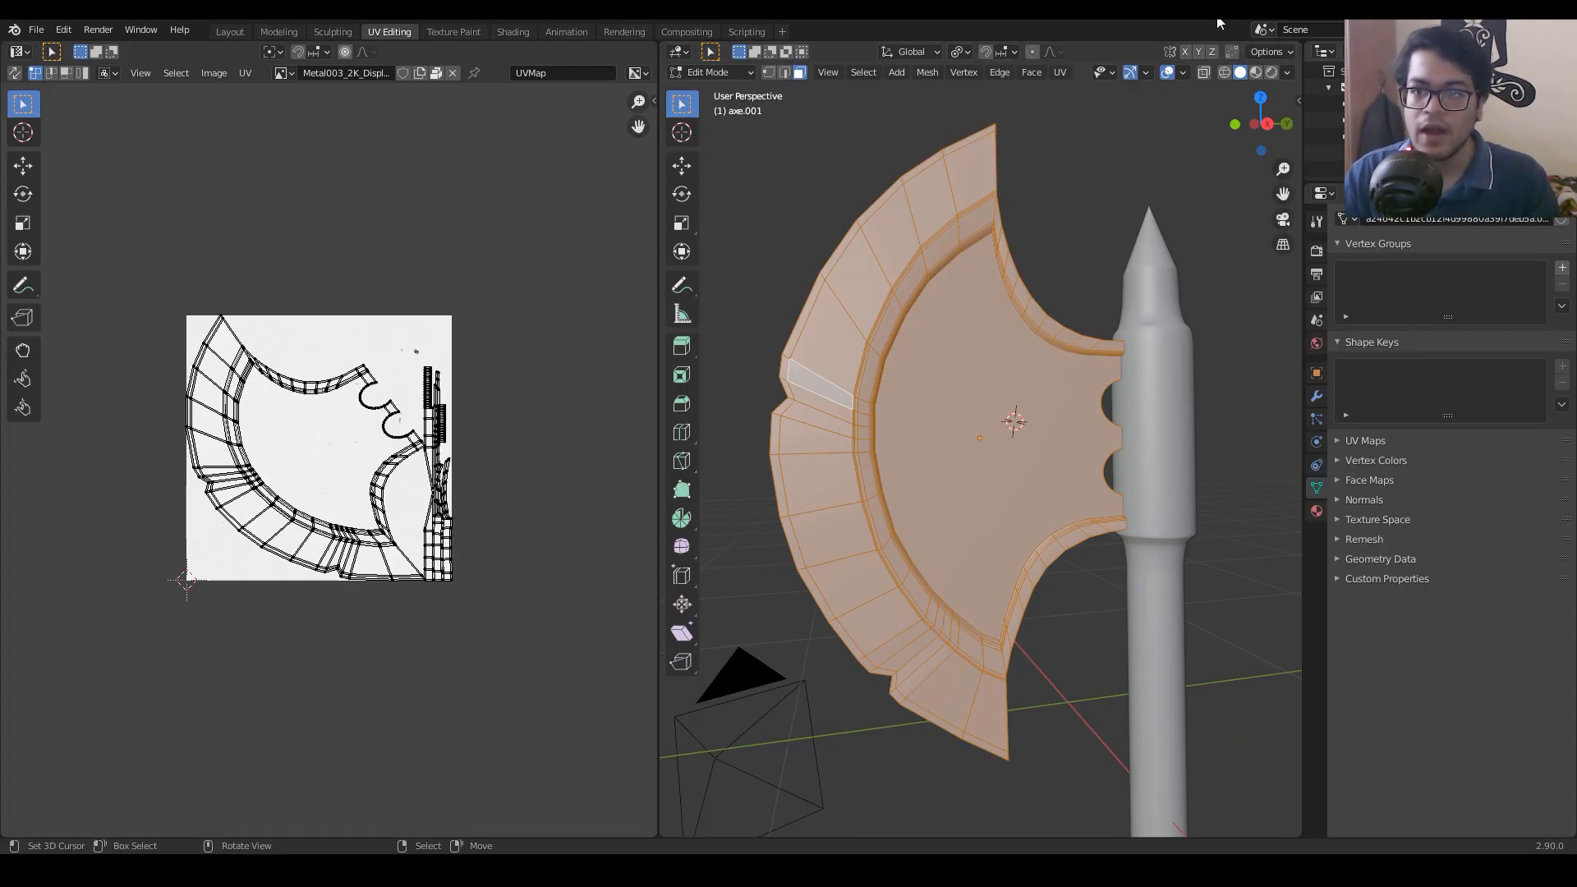
{"action": "left_click", "coordinate": [1255, 73]}
{"action": "middle_click_drag", "start_coordinate": [953, 411], "coordinate": [1015, 433]}
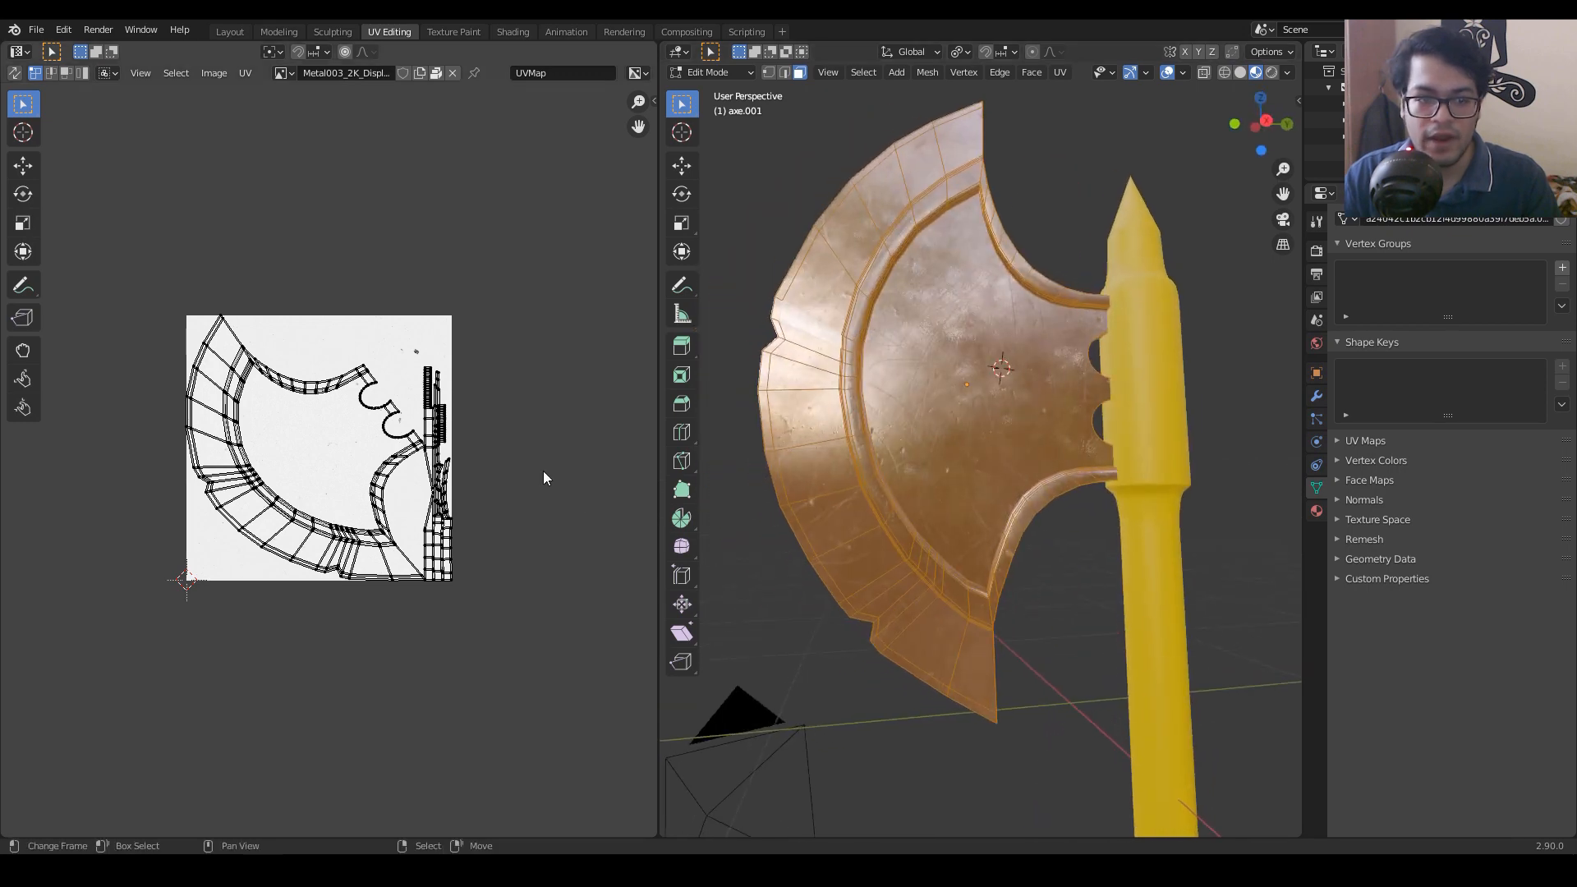
Step: Select the blade's entire UV layout and start moving it over the metal texture
{"action": "key", "text": "a"}
{"action": "key", "text": "alt+a"}
{"action": "key", "text": "a"}
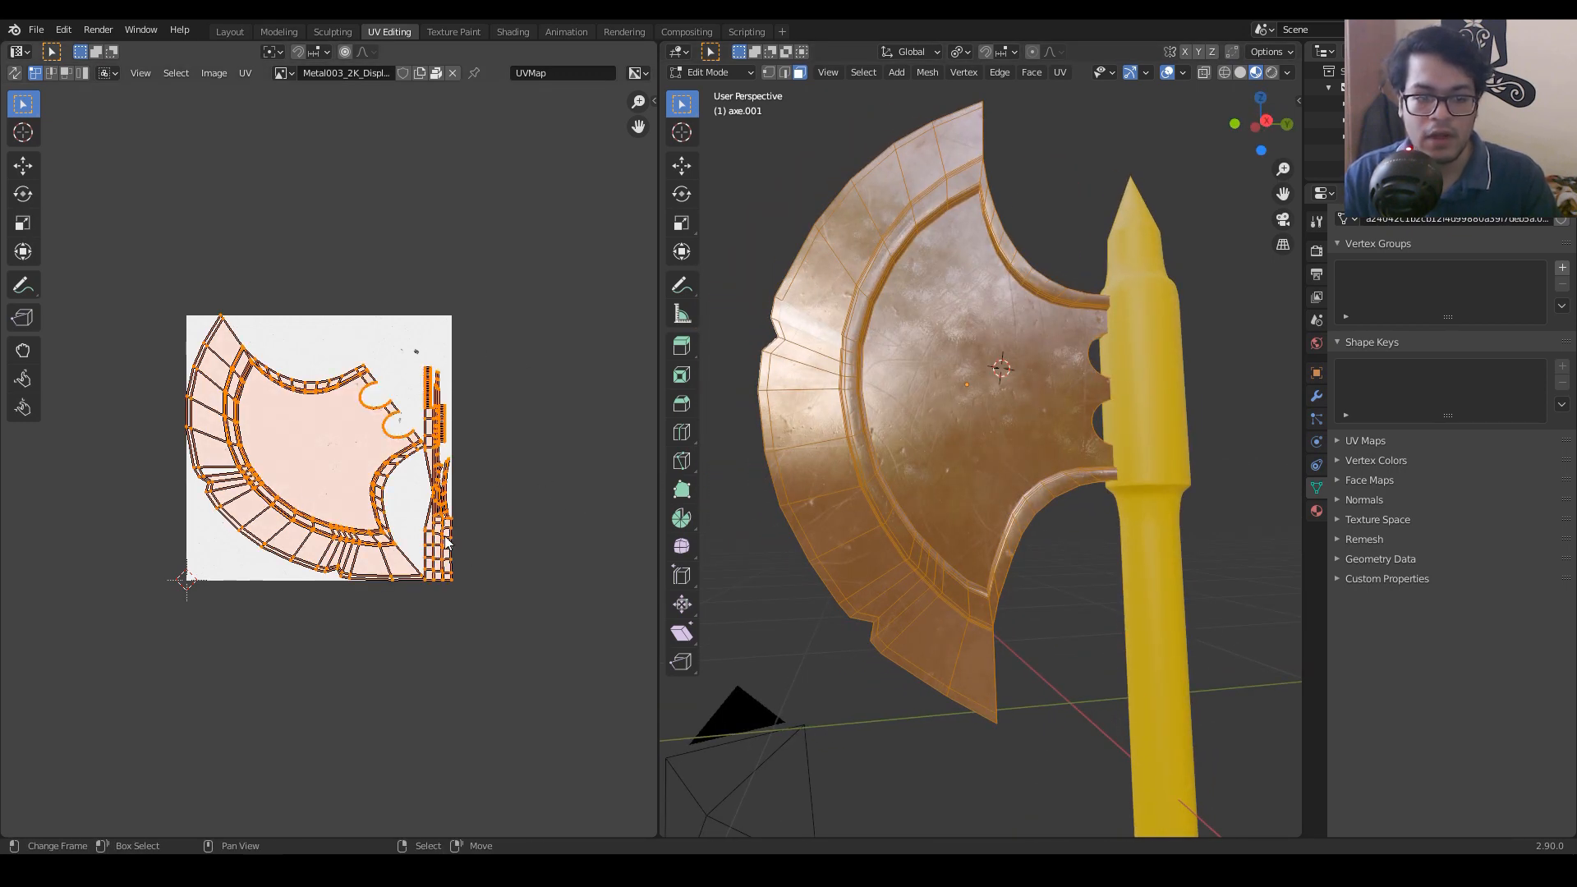
{"action": "key", "text": "g"}
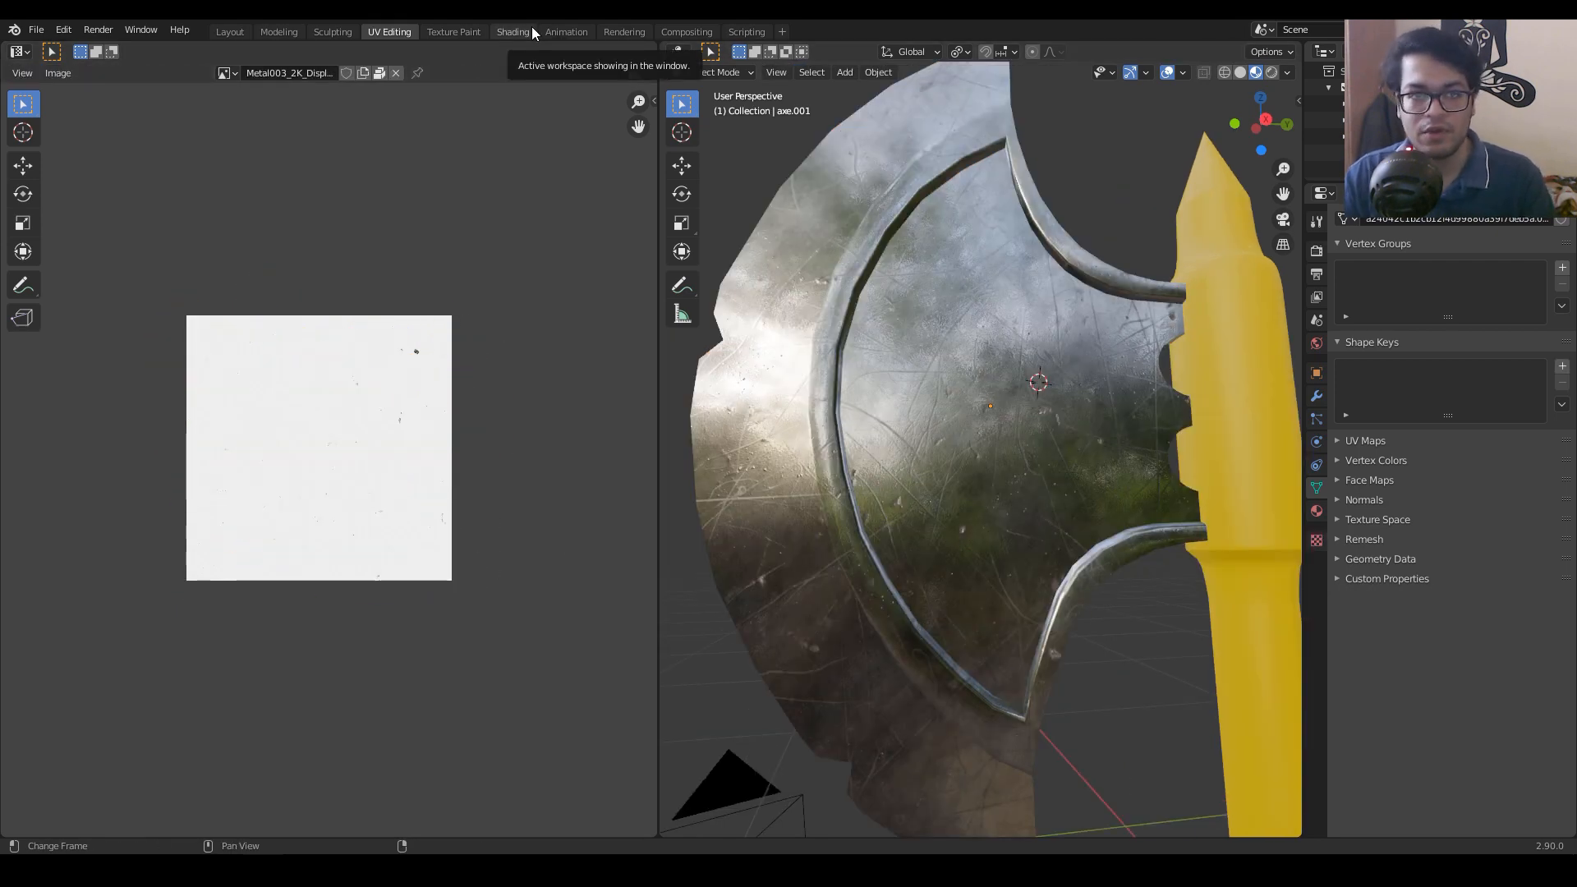
Step: Return to the Shading workspace and select the Texture Coordinate node in the Mapping frame
{"action": "left_click", "coordinate": [514, 32]}
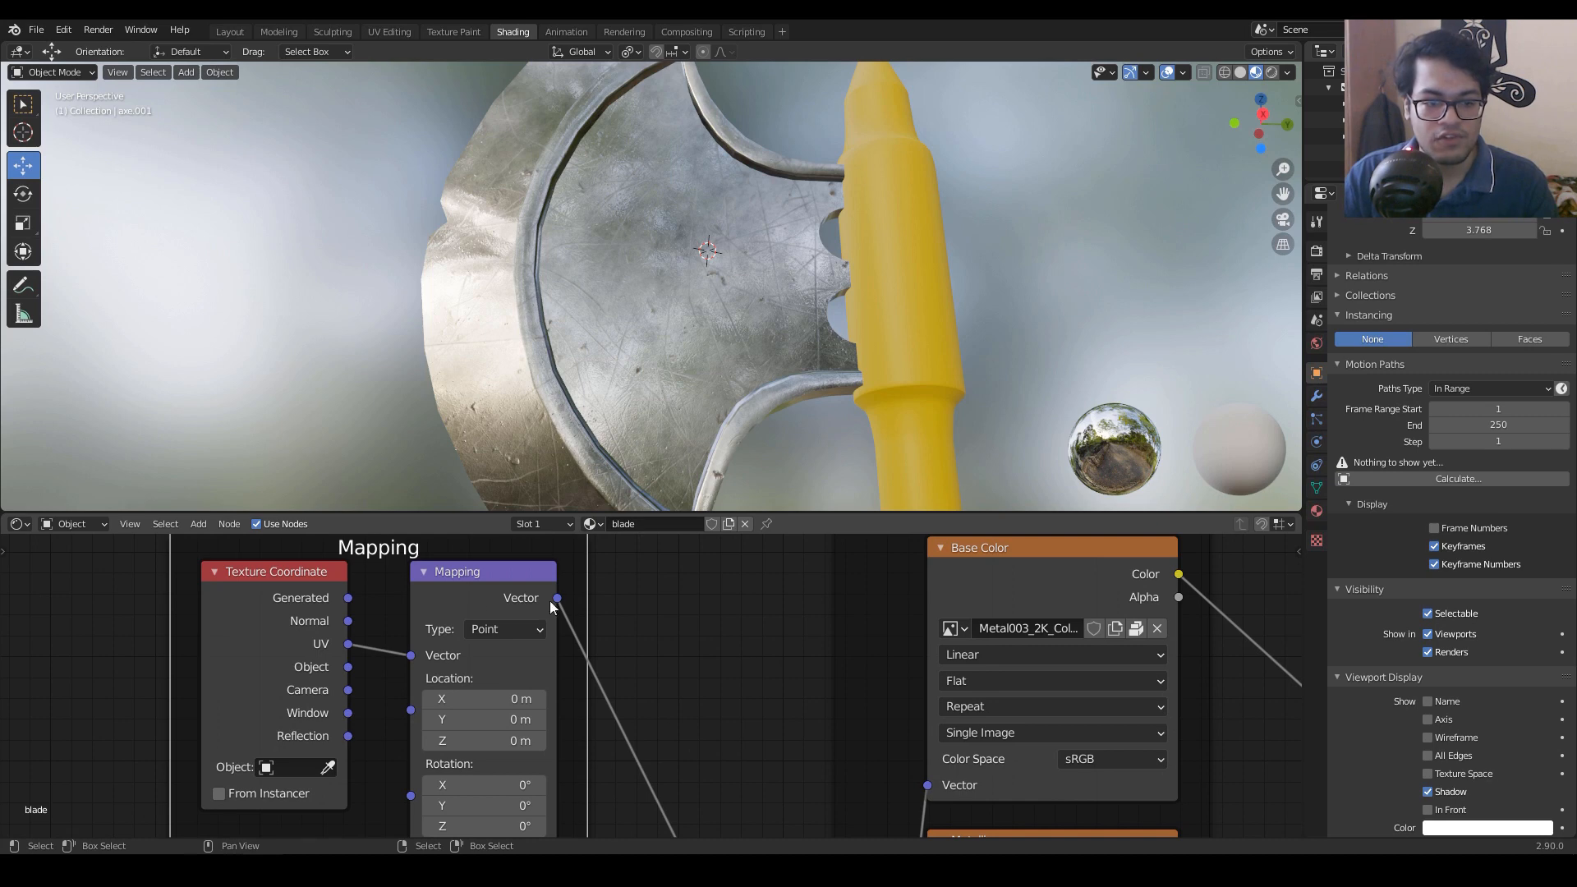
{"action": "middle_click_drag", "start_coordinate": [664, 696], "coordinate": [664, 695]}
{"action": "left_click", "coordinate": [313, 609]}
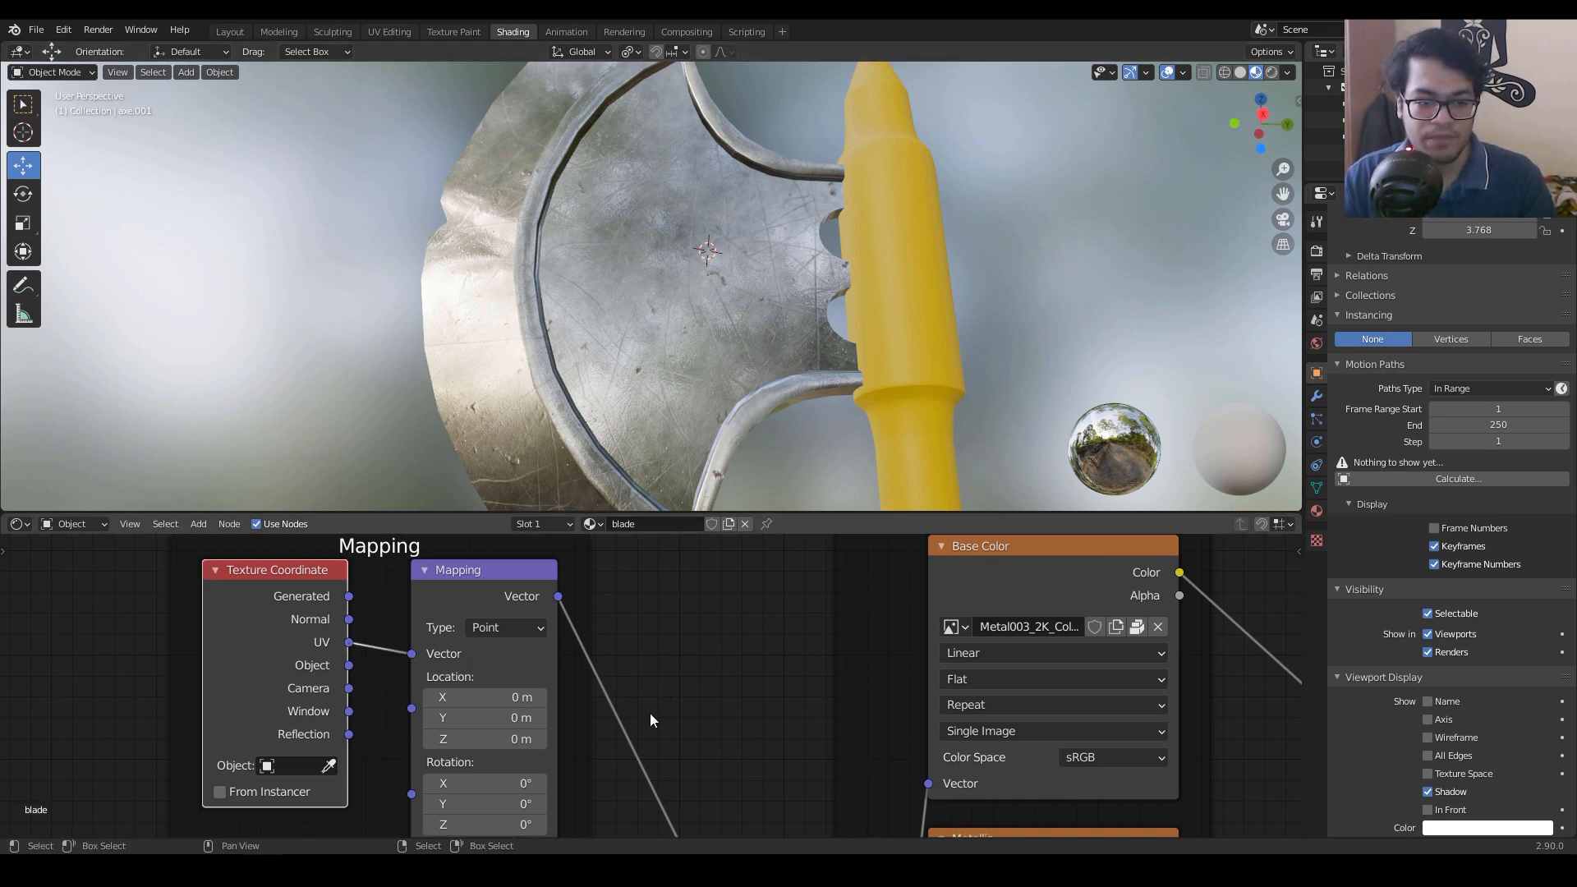
{"action": "scroll", "coordinate": [648, 716], "scroll_direction": "down", "scroll_amount": 2}
{"action": "scroll", "coordinate": [535, 679], "scroll_direction": "up", "scroll_amount": 1}
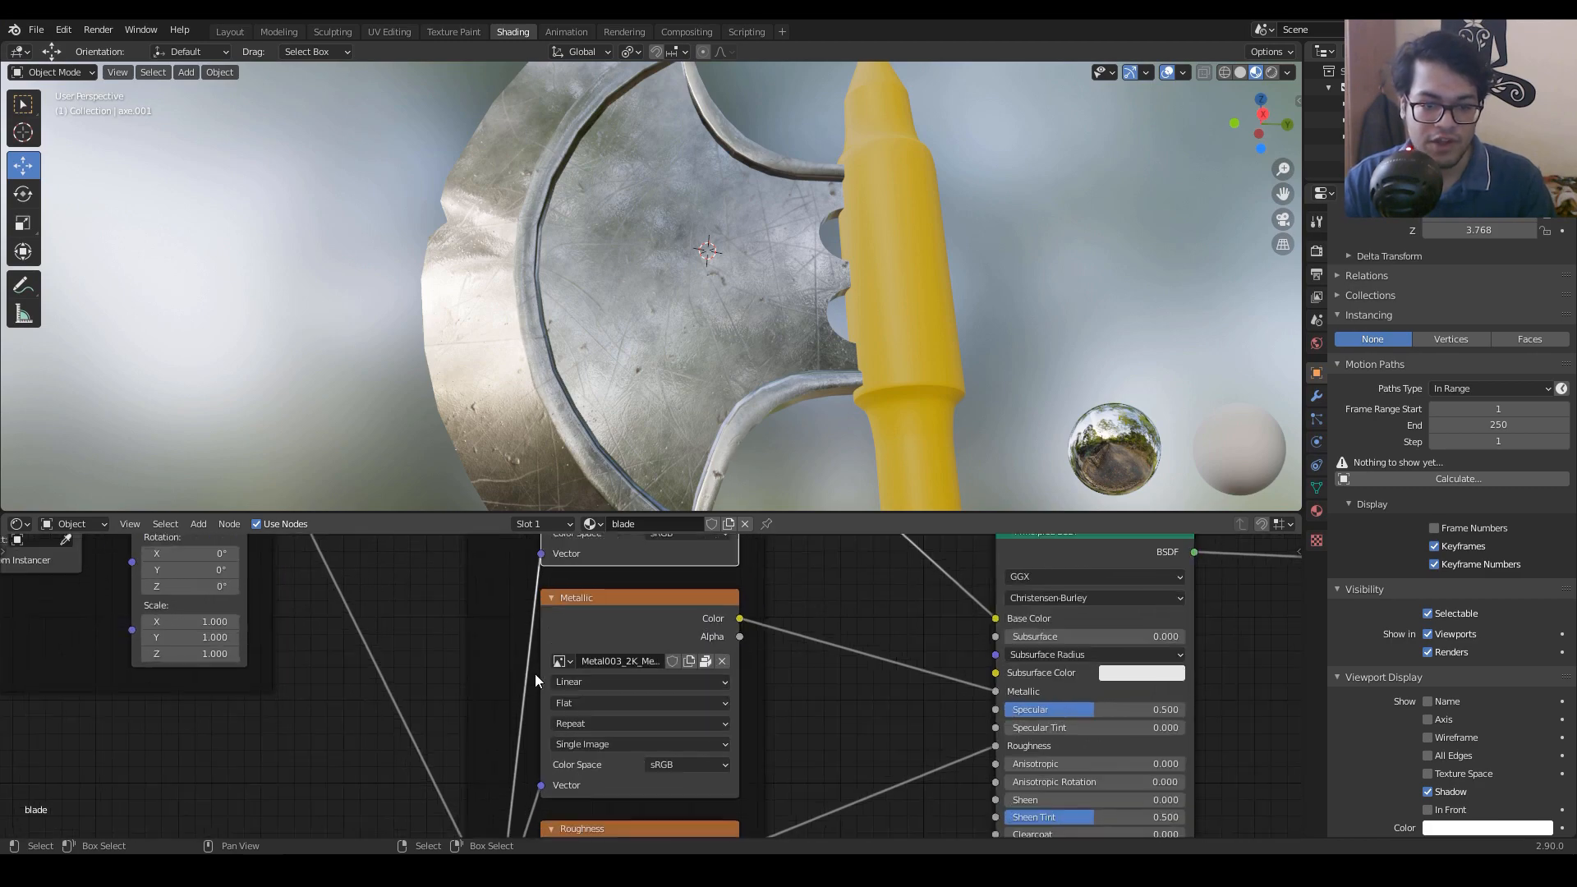
{"action": "middle_click_drag", "start_coordinate": [535, 676], "coordinate": [545, 836]}
Step: Enlarge the node editor to show the Mapping and Textures frames together with the Principled BSDF
{"action": "left_click_drag", "start_coordinate": [698, 513], "coordinate": [698, 266]}
{"action": "middle_click_drag", "start_coordinate": [873, 475], "coordinate": [884, 345]}
{"action": "scroll", "coordinate": [403, 317], "scroll_direction": "down", "scroll_amount": 2}
{"action": "middle_click_drag", "start_coordinate": [403, 306], "coordinate": [472, 365]}
{"action": "middle_click_drag", "start_coordinate": [845, 477], "coordinate": [794, 421]}
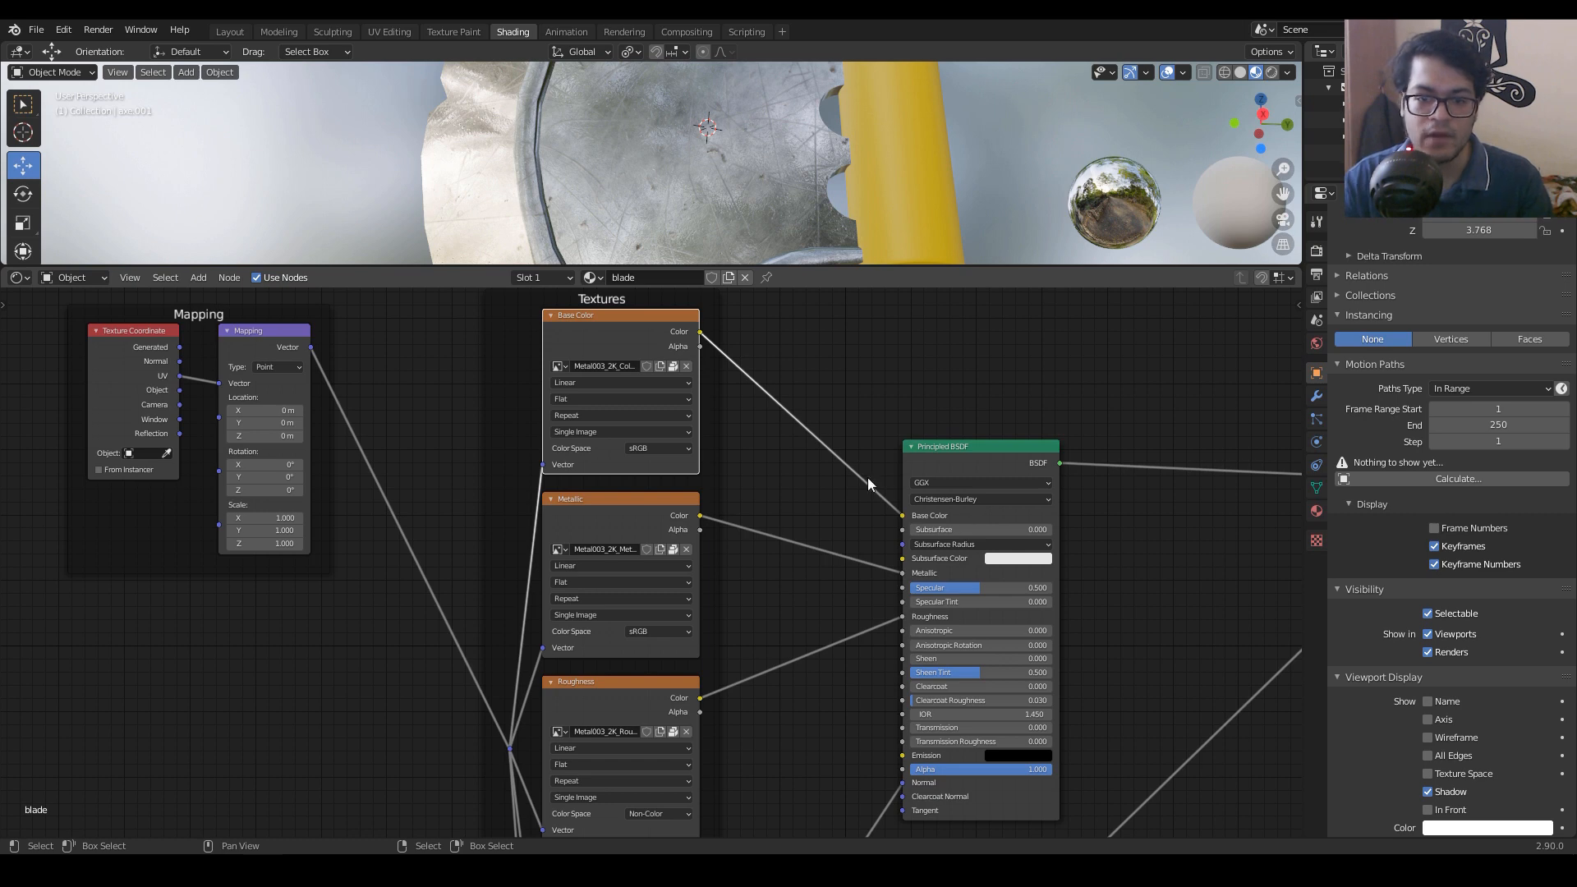
Step: Examine how the Base Color, Metallic, Roughness and Normal texture nodes connect to the Principled BSDF
{"action": "mouse_move", "coordinate": [897, 496]}
{"action": "middle_mouse_down"}
{"action": "mouse_move", "coordinate": [934, 422]}
{"action": "mouse_move", "coordinate": [899, 526]}
{"action": "middle_mouse_up"}
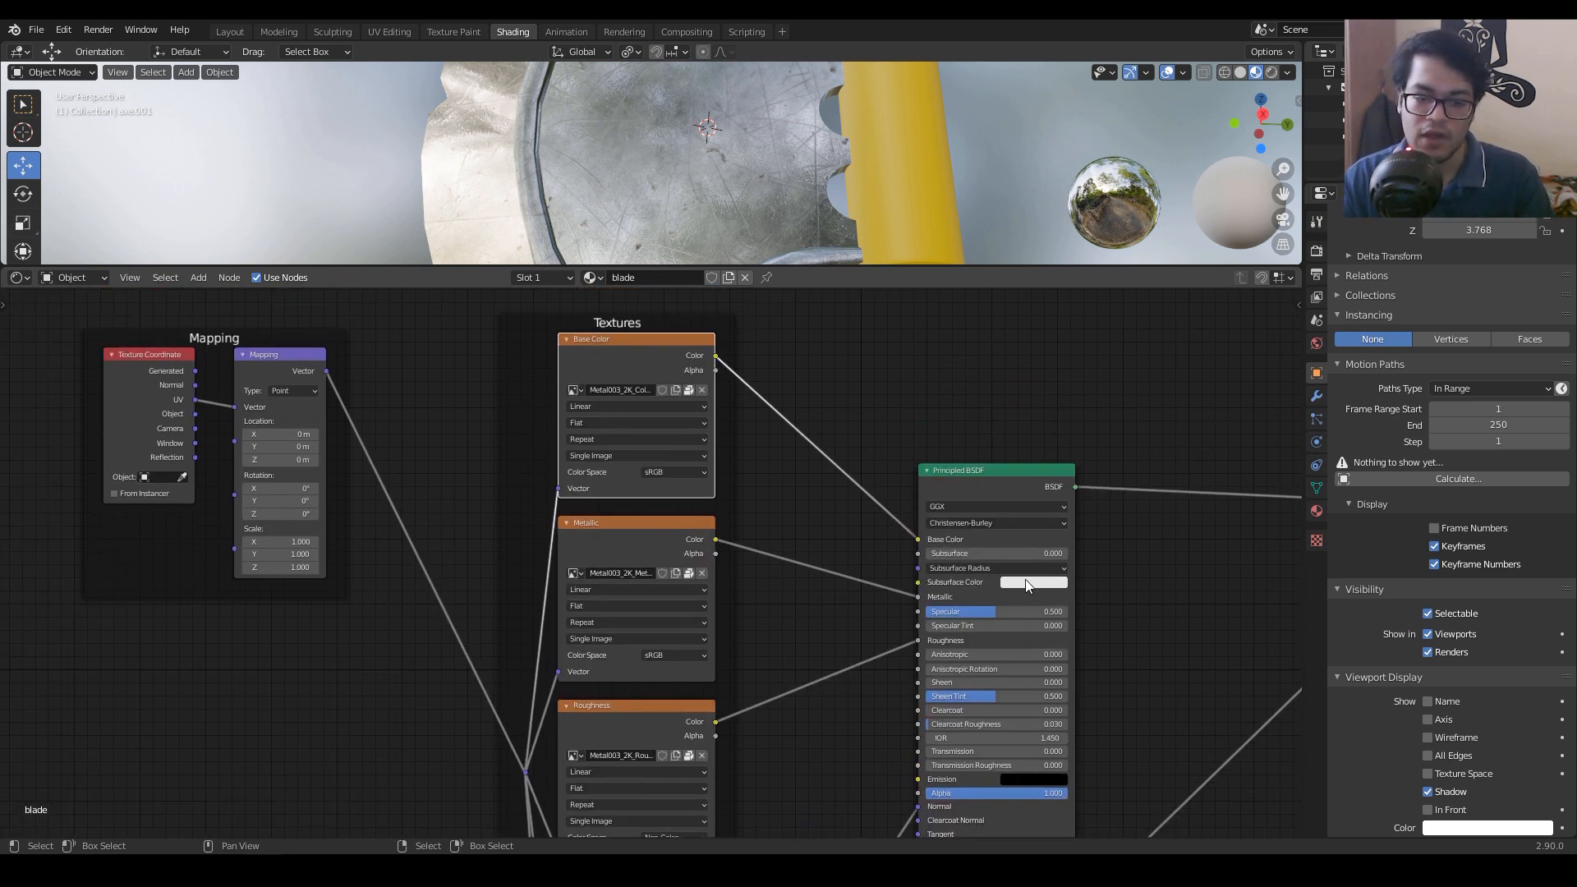
{"action": "middle_click_drag", "start_coordinate": [776, 695], "coordinate": [777, 615]}
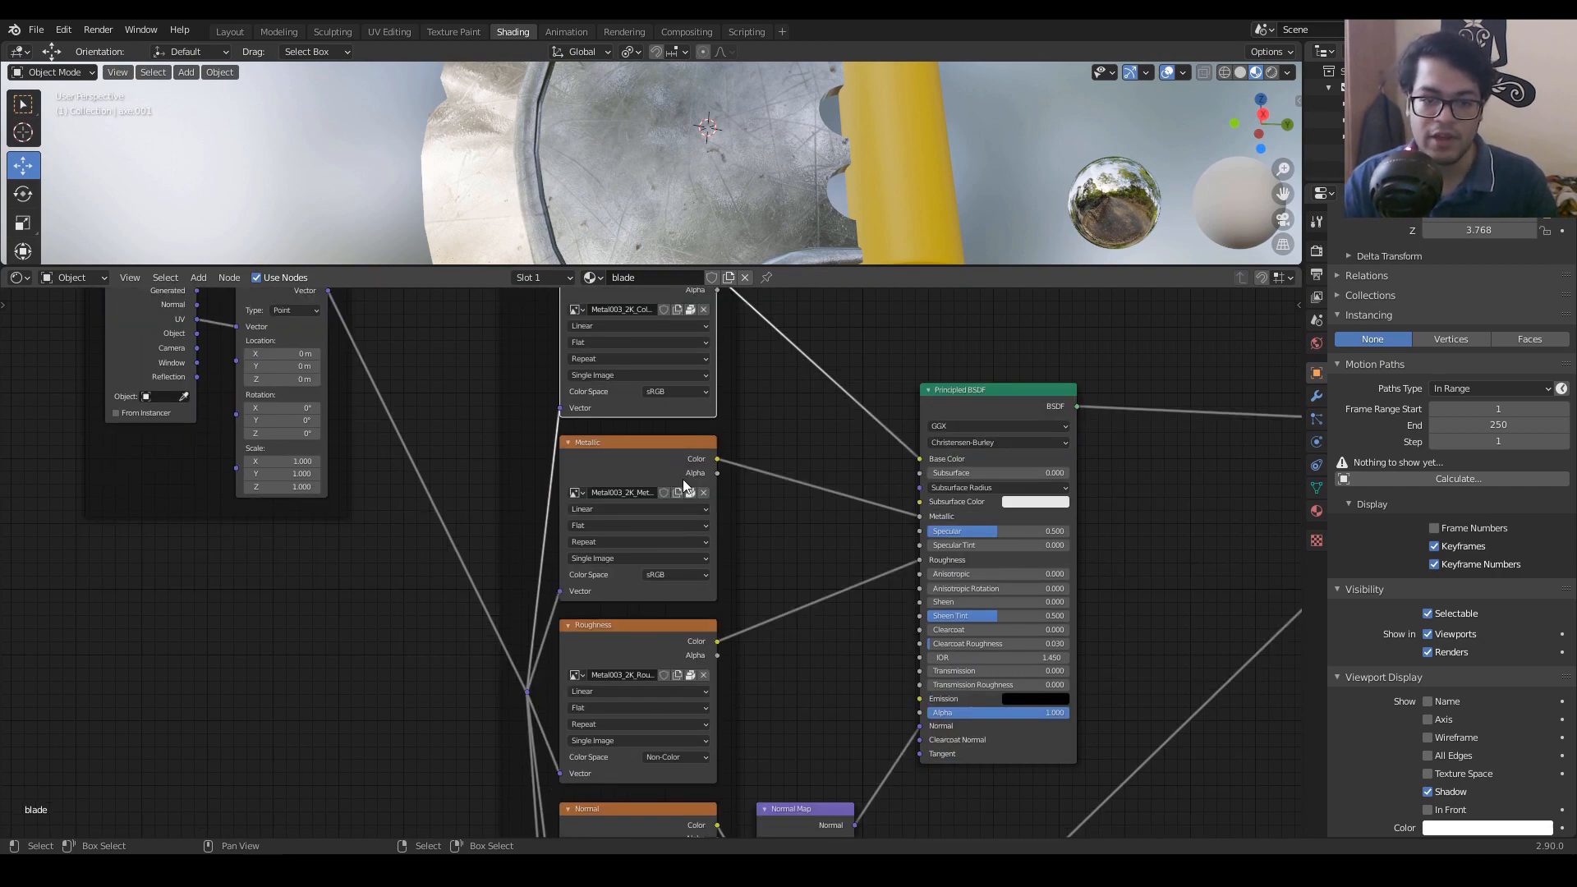
{"action": "scroll", "coordinate": [683, 479], "scroll_direction": "up", "scroll_amount": 2}
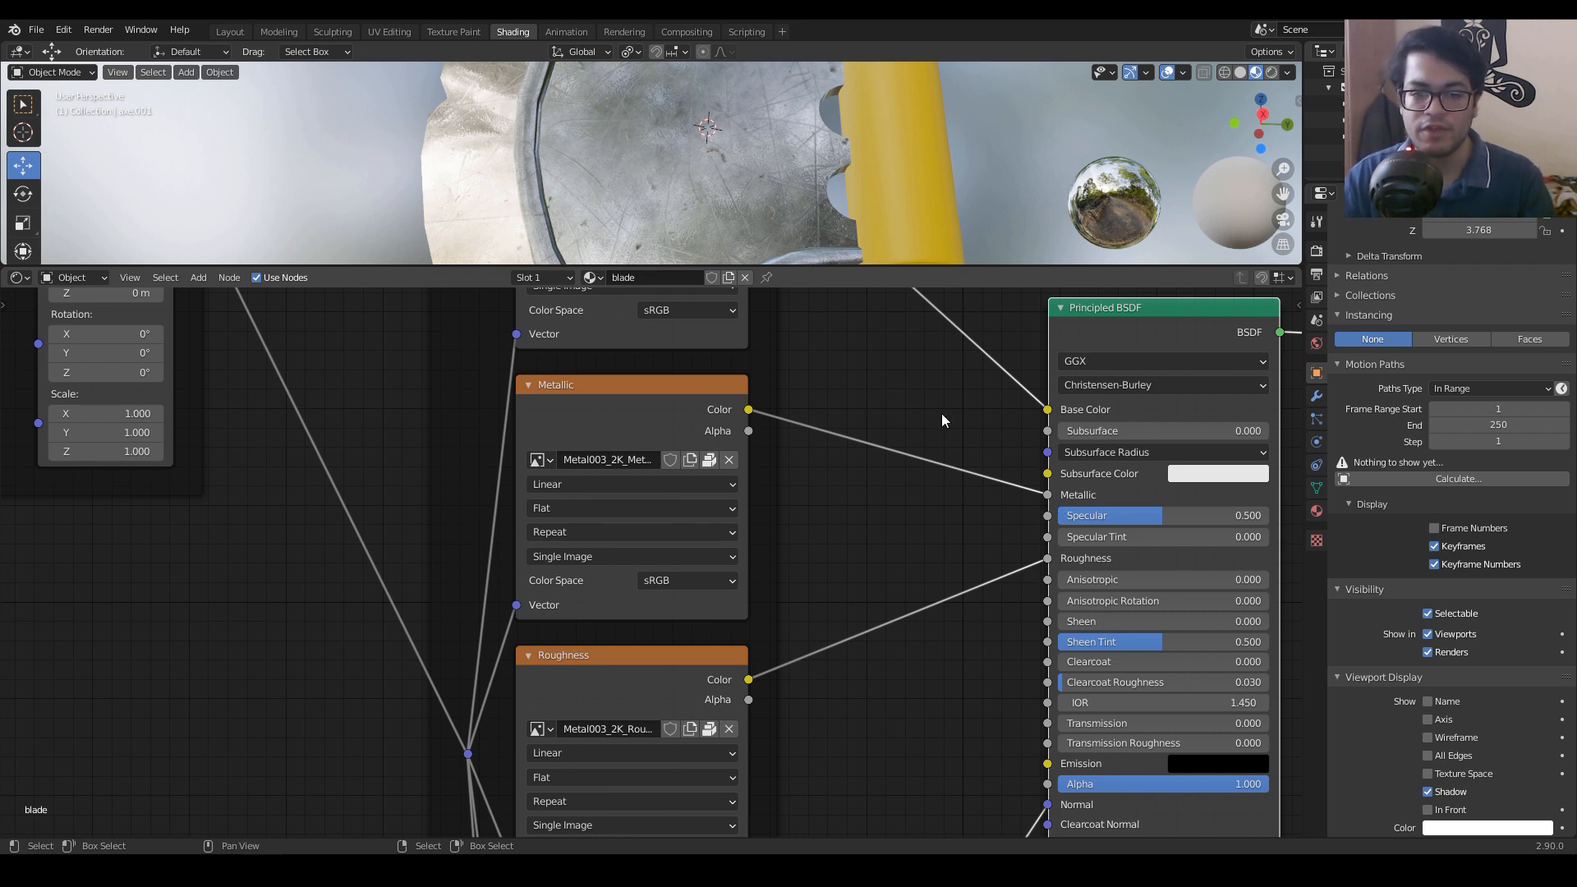
{"action": "middle_click_drag", "start_coordinate": [903, 616], "coordinate": [866, 503]}
{"action": "left_click", "coordinate": [641, 561]}
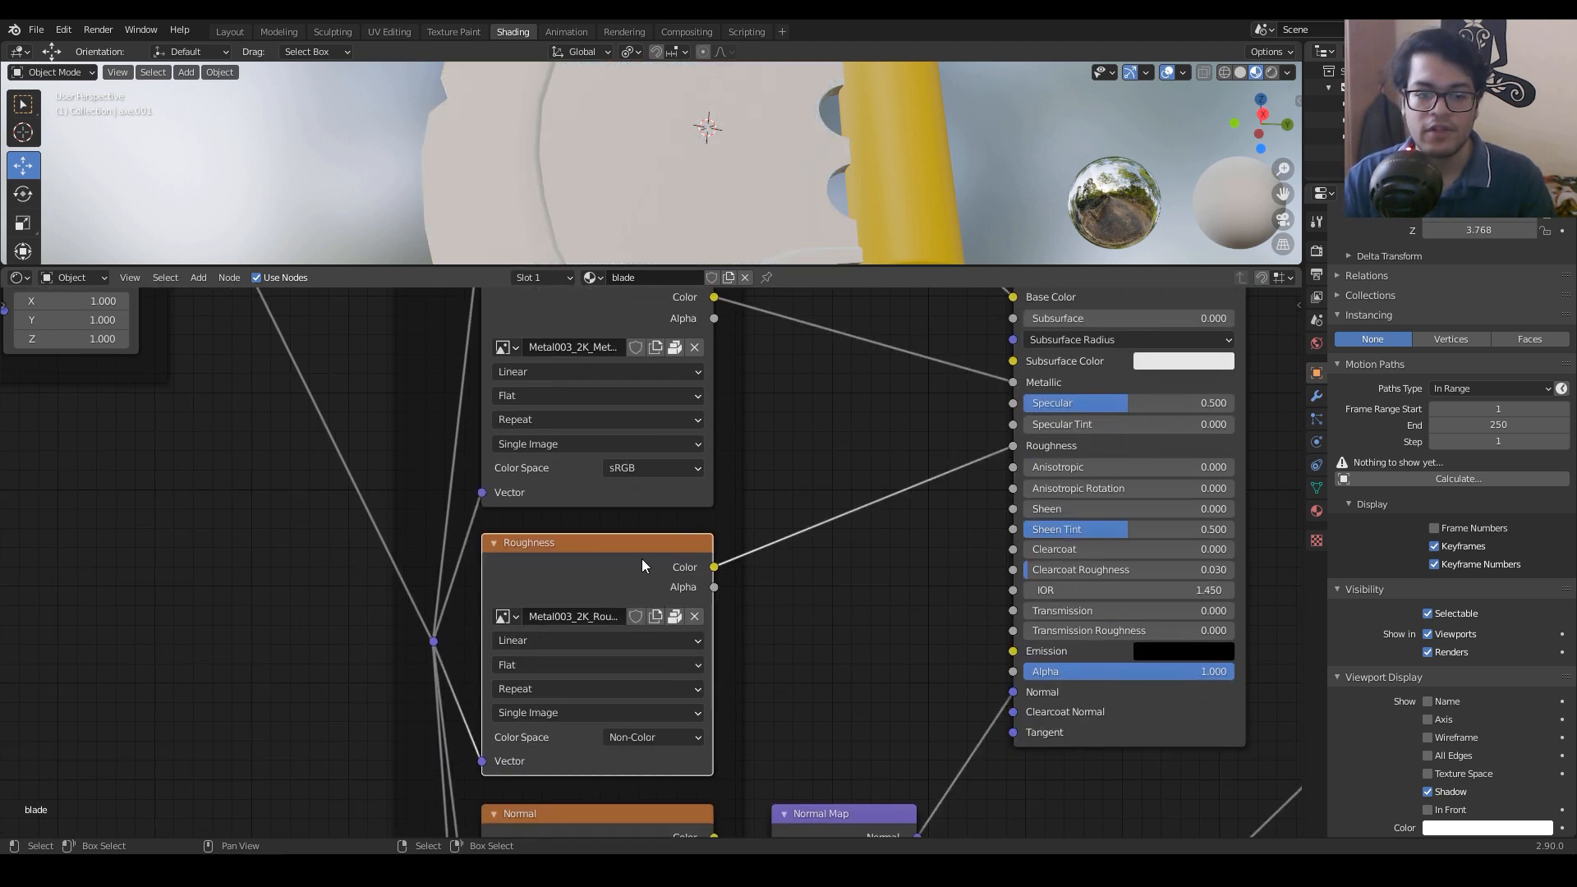
{"action": "middle_click_drag", "start_coordinate": [717, 532], "coordinate": [708, 631]}
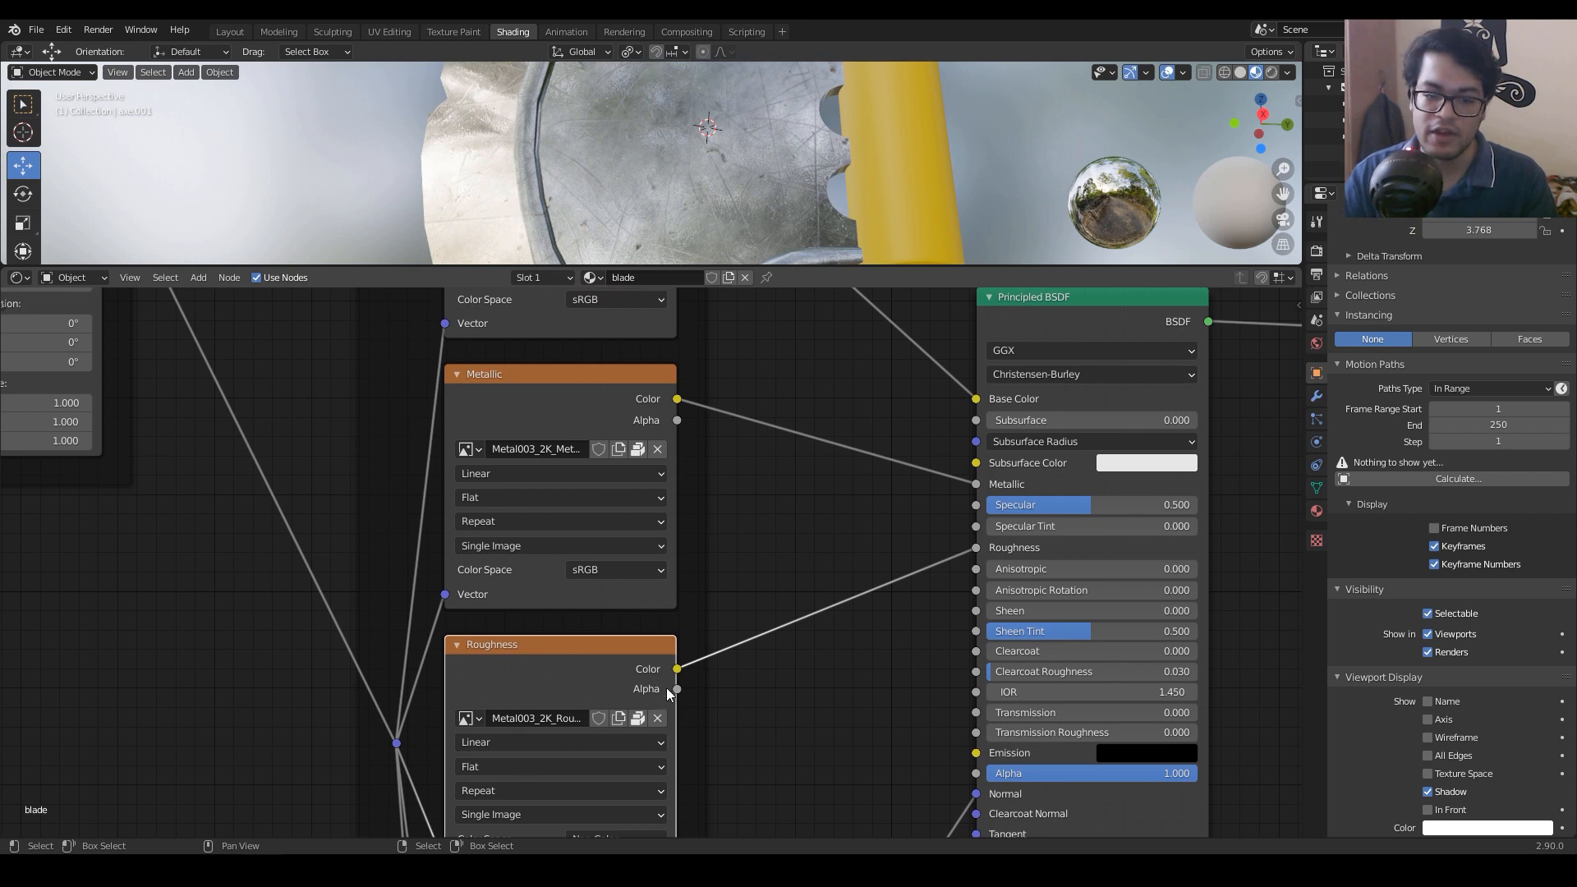
{"action": "middle_click_drag", "start_coordinate": [907, 690], "coordinate": [838, 606]}
{"action": "scroll", "coordinate": [925, 610], "scroll_direction": "down", "scroll_amount": 3}
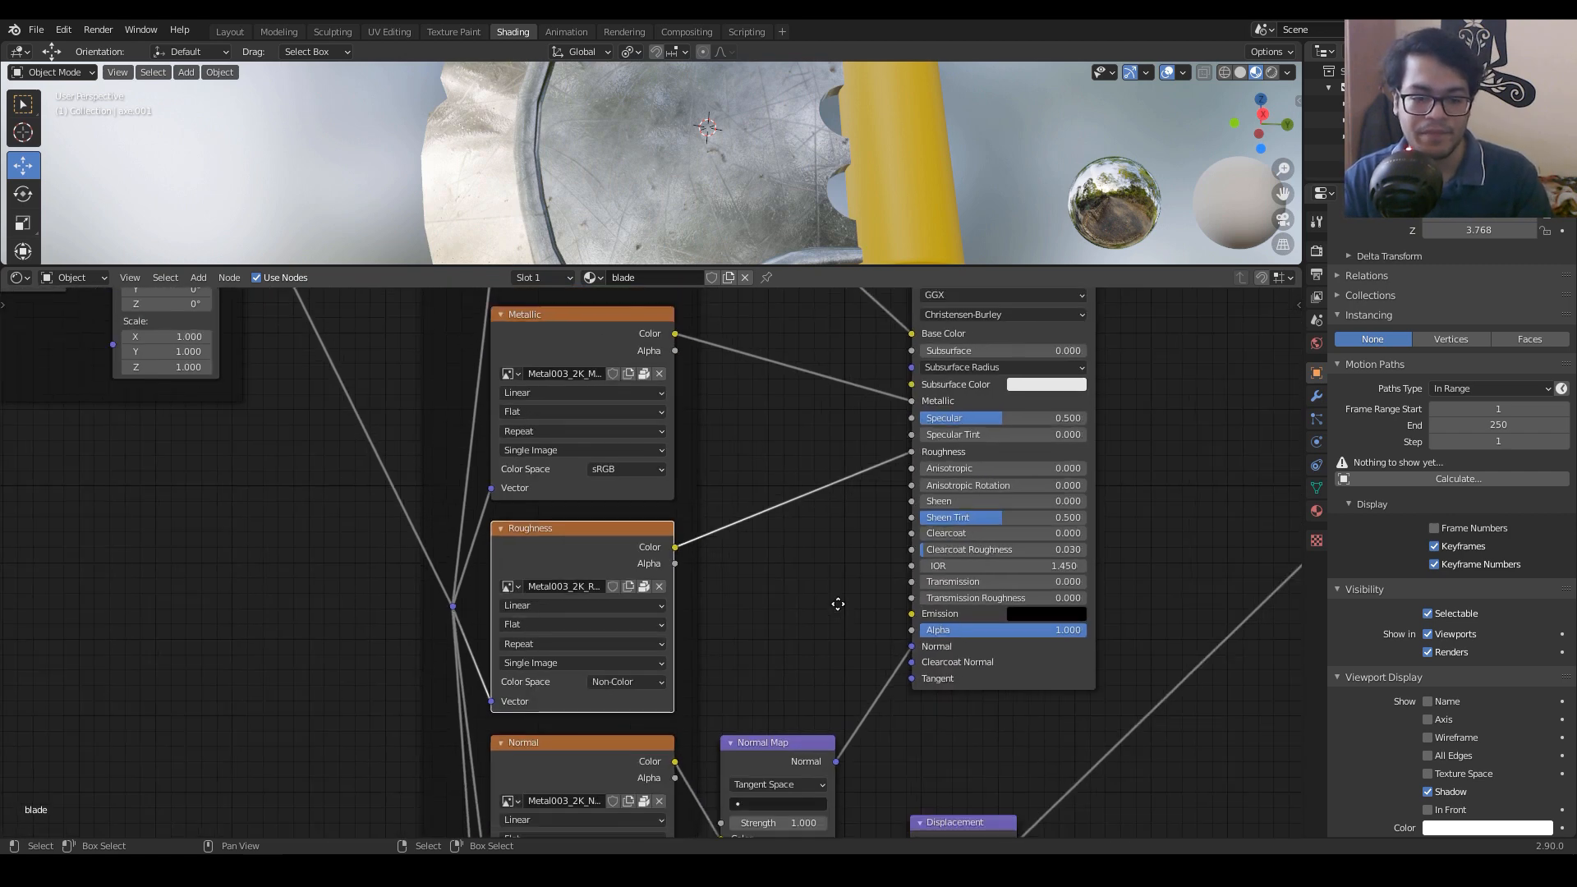
{"action": "left_click", "coordinate": [580, 583]}
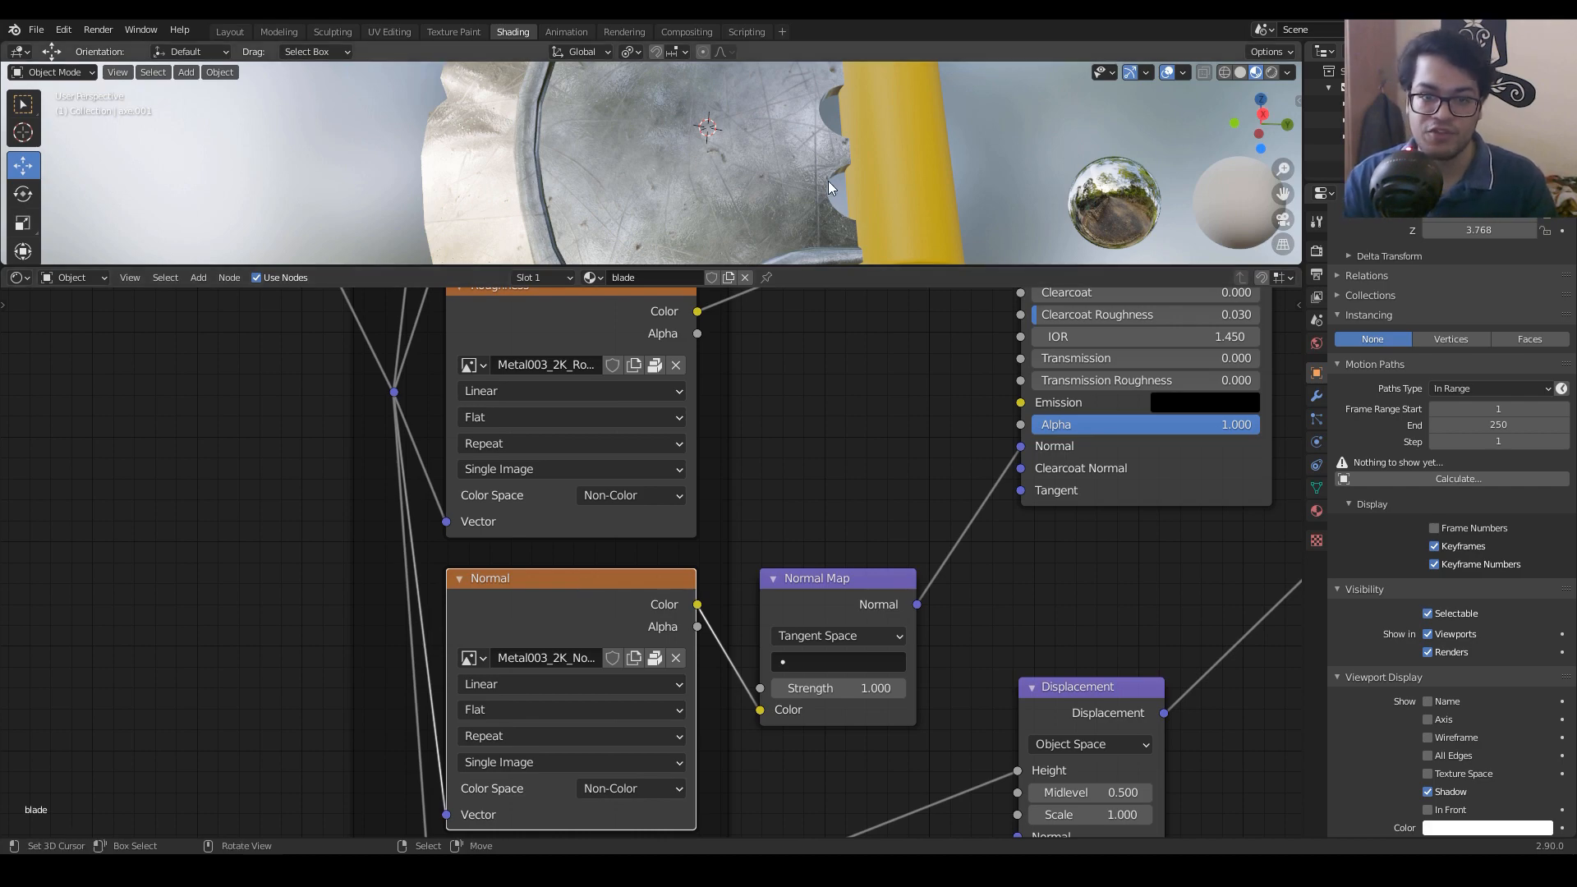
Step: Enlarge the 3D viewport and examine the blade's surface detail up close beside the Normal Map node
{"action": "left_click_drag", "start_coordinate": [865, 267], "coordinate": [846, 631]}
{"action": "scroll", "coordinate": [722, 472], "scroll_direction": "up", "scroll_amount": 8}
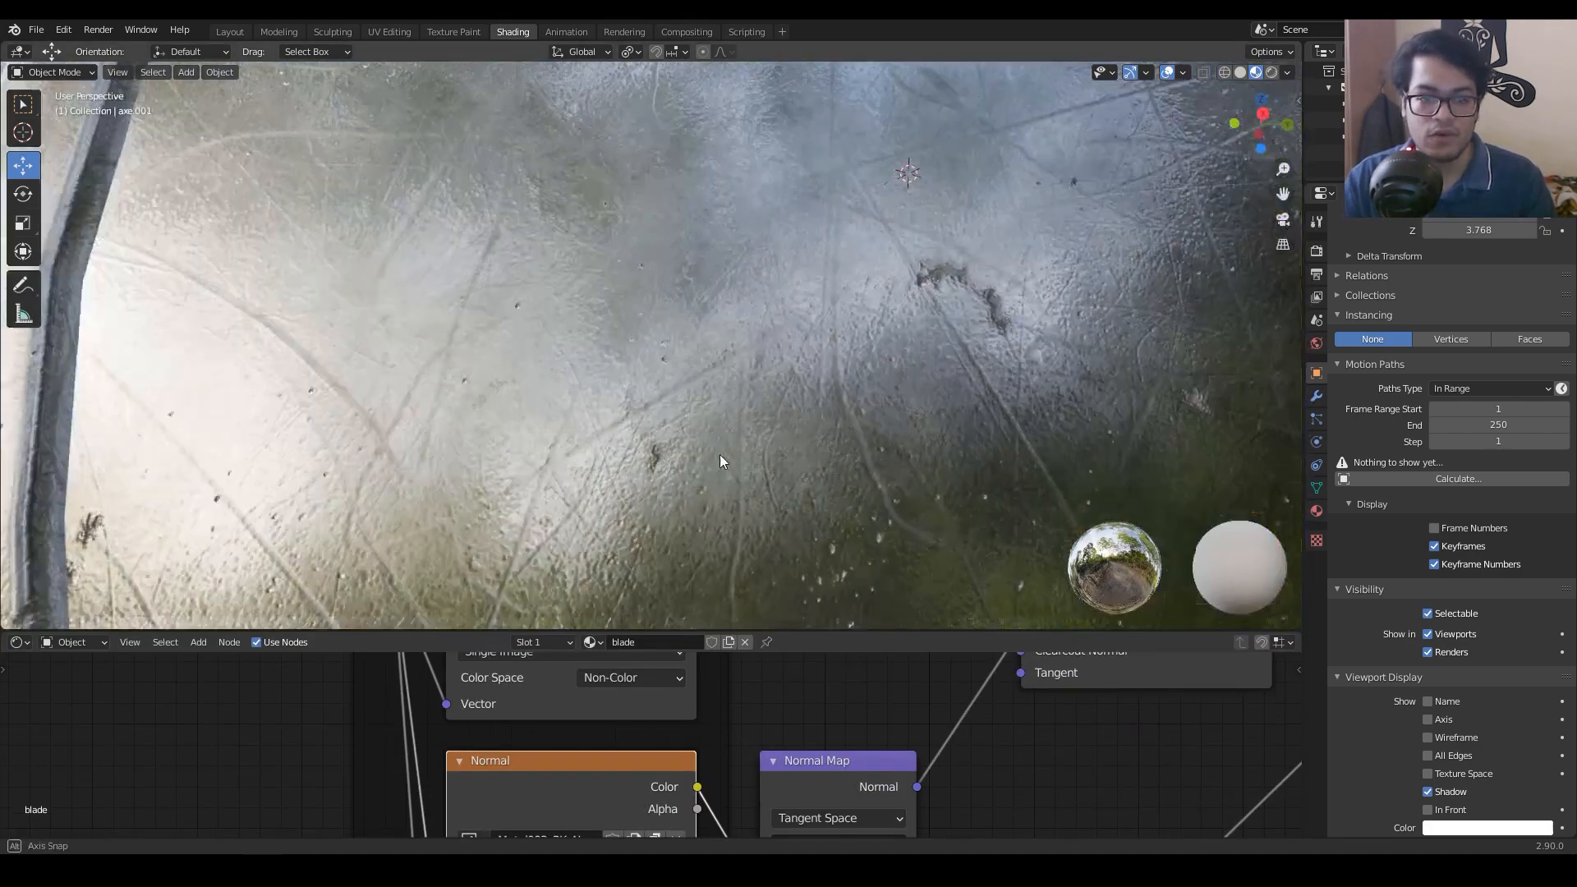
{"action": "middle_click_drag", "start_coordinate": [812, 658], "coordinate": [830, 648]}
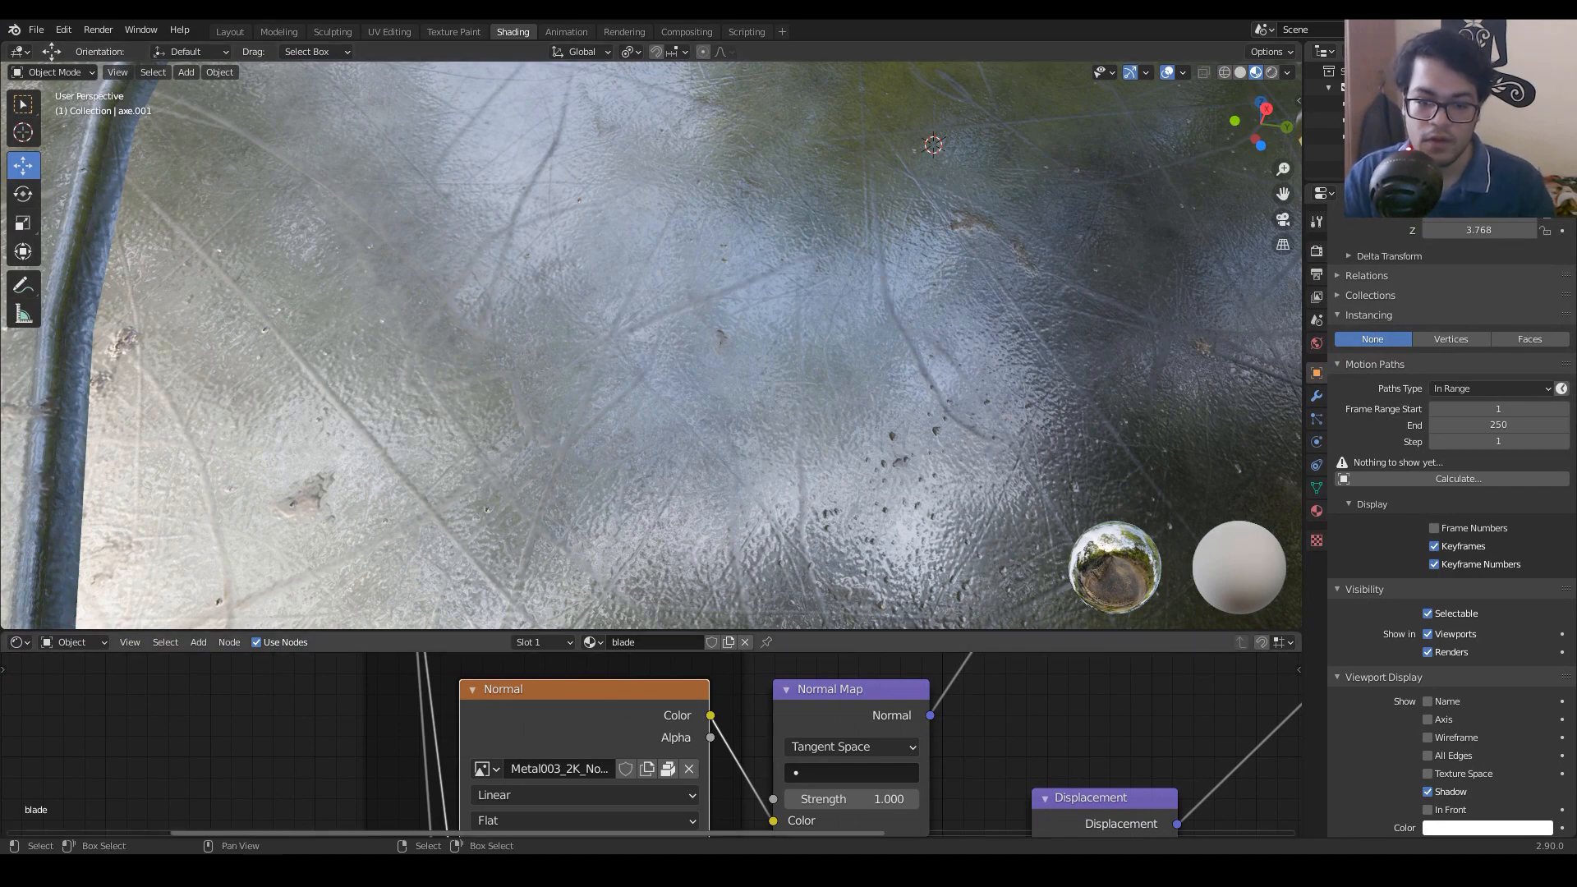
Step: Set the Normal Map node's strength to 0 to compare the blade's surface, and restore it to 1
{"action": "left_click_drag", "start_coordinate": [854, 799], "coordinate": [772, 799]}
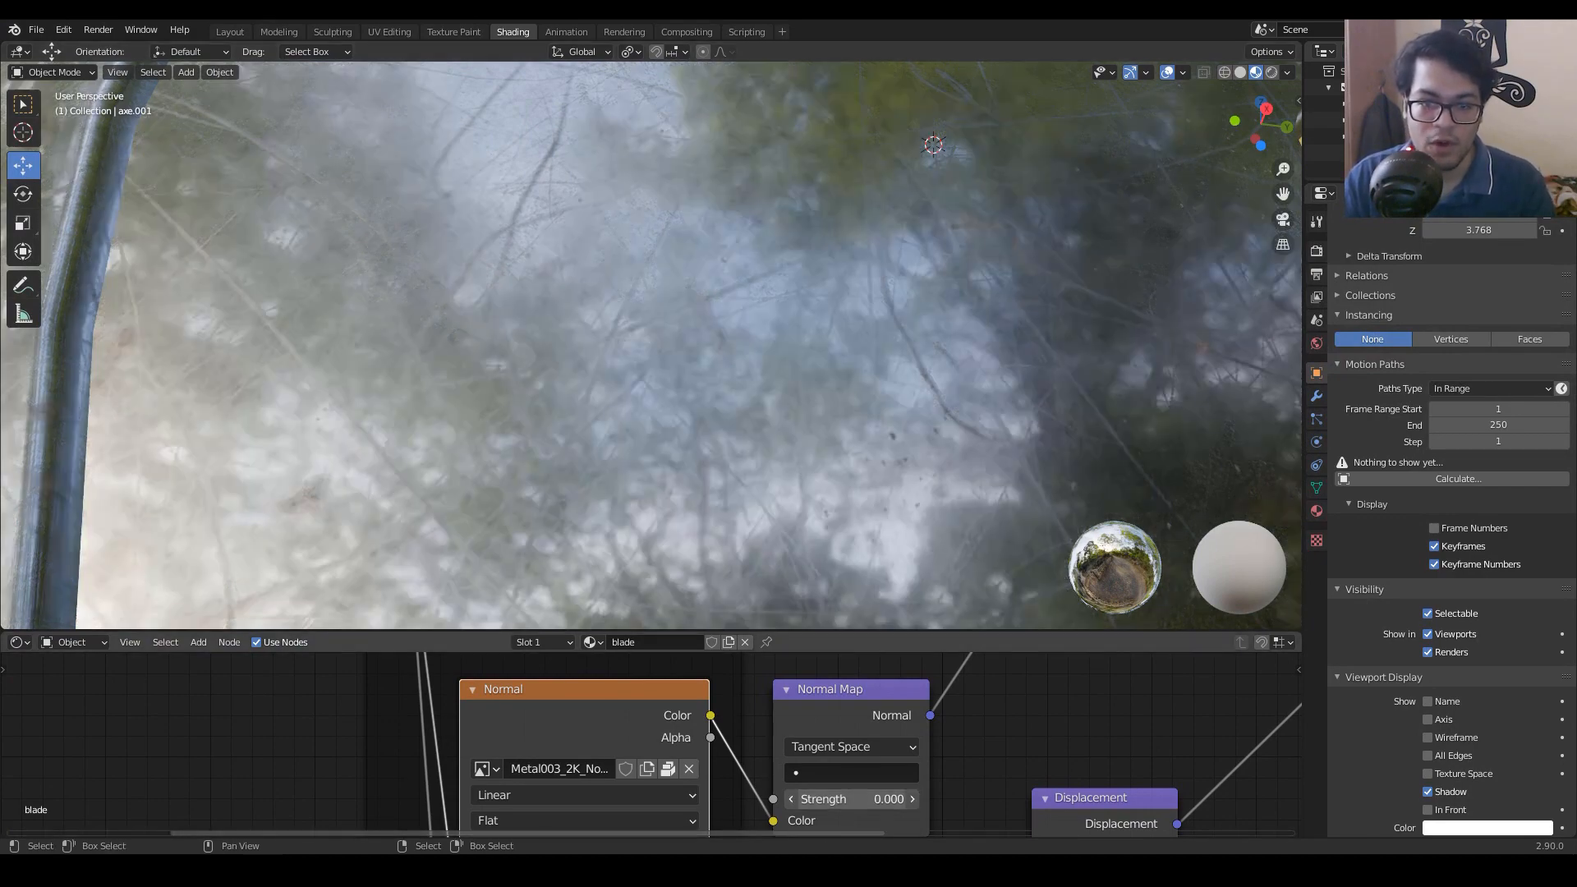
{"action": "scroll", "coordinate": [844, 422], "scroll_direction": "down", "scroll_amount": 4}
{"action": "middle_click_drag", "start_coordinate": [844, 422], "coordinate": [822, 513]}
{"action": "left_click", "coordinate": [886, 799]}
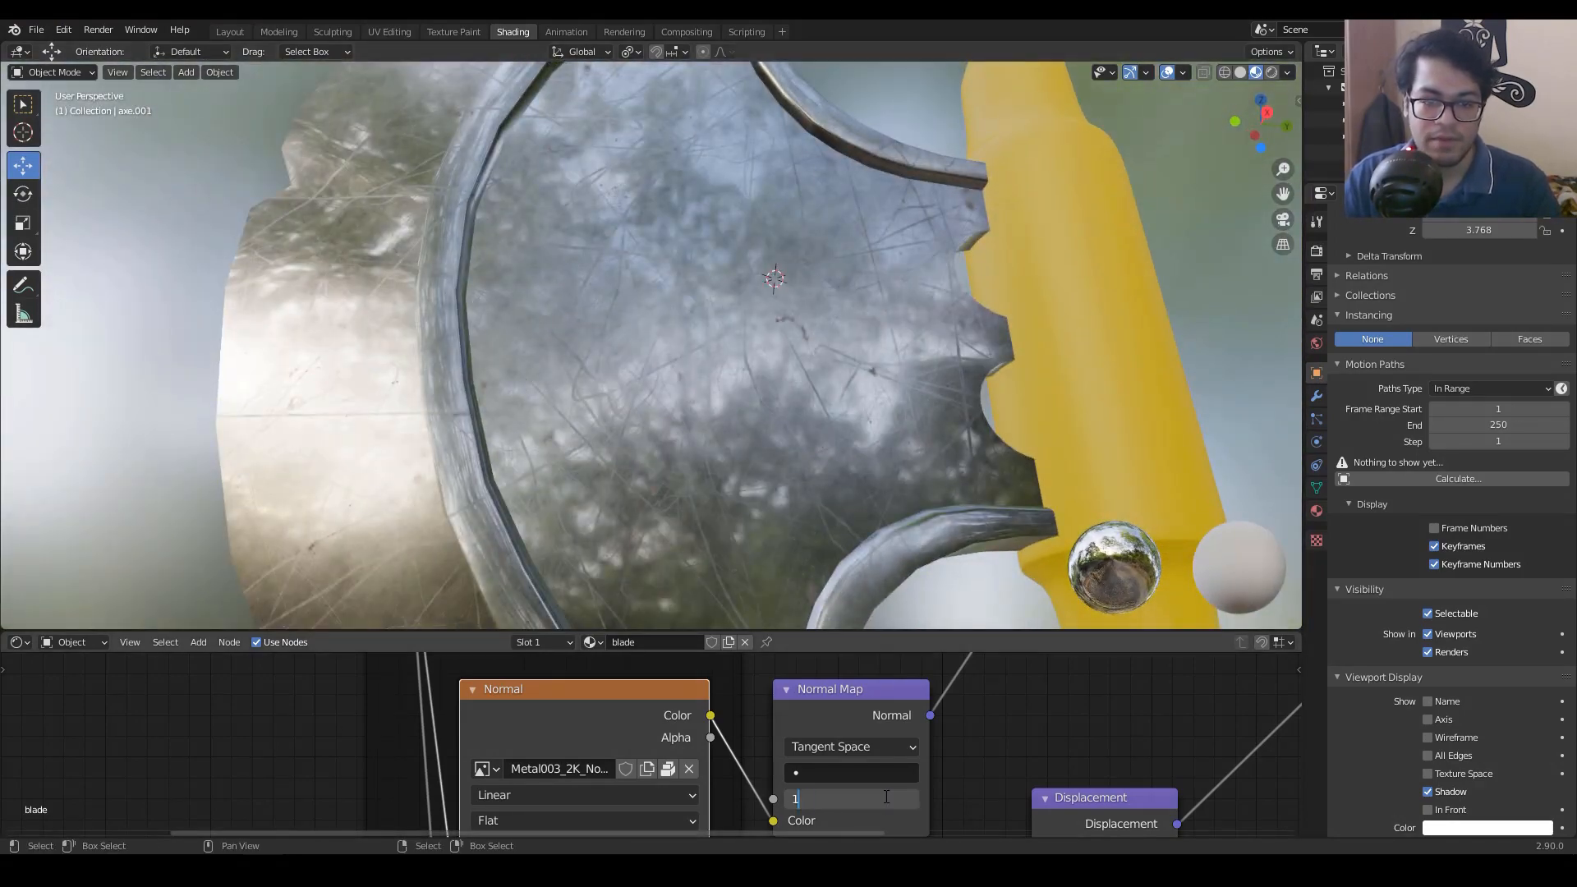
{"action": "key", "text": "Return"}
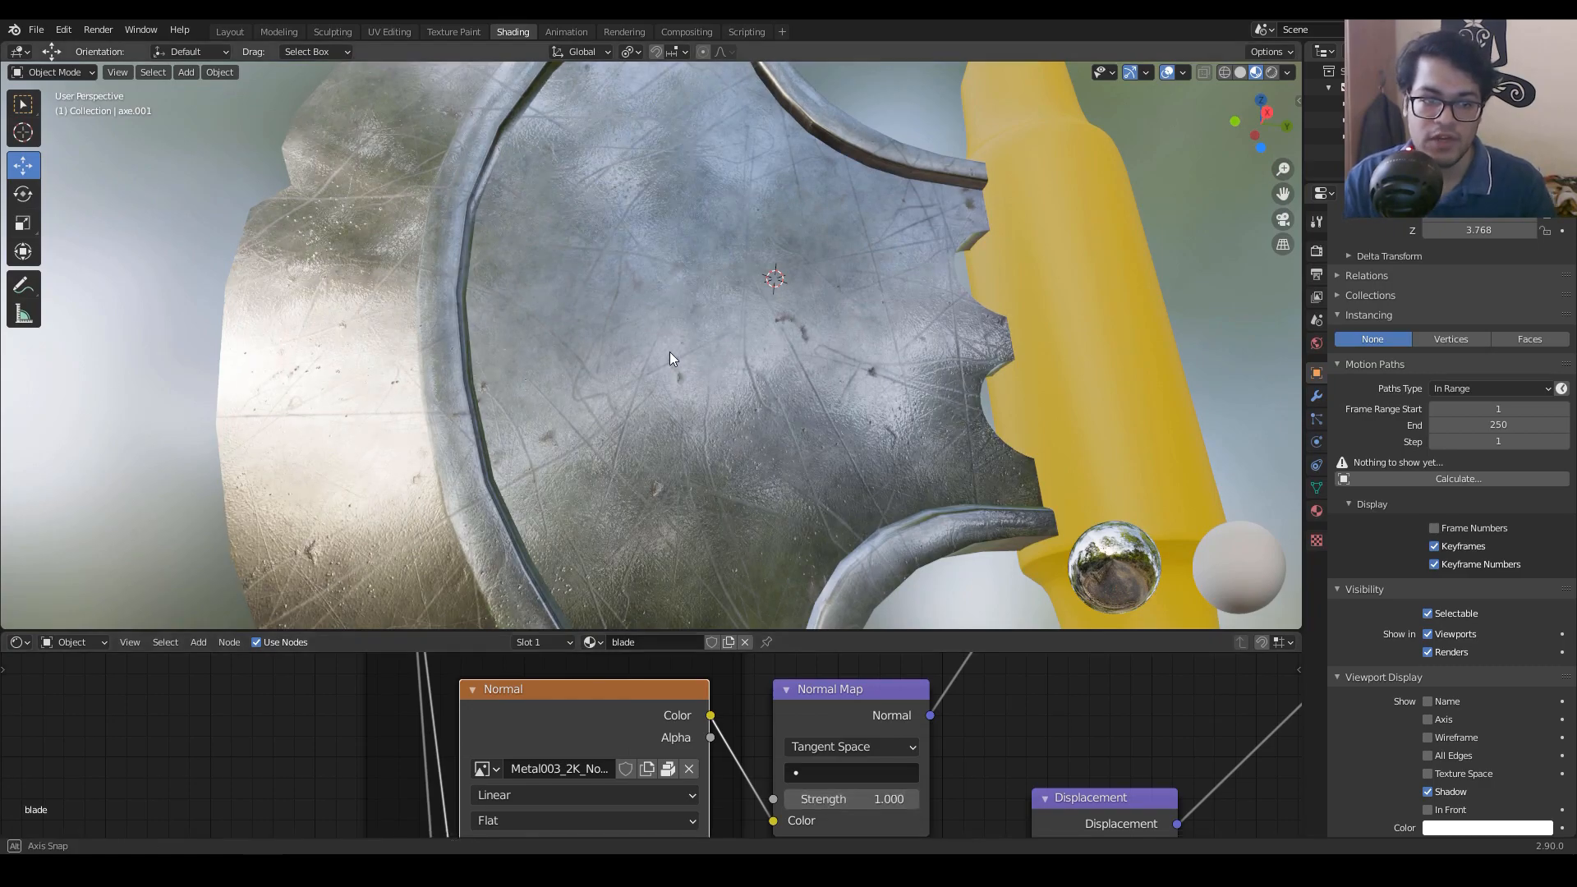
Step: Move the Material Output node farther away from the Principled BSDF
{"action": "scroll", "coordinate": [644, 371], "scroll_direction": "up", "scroll_amount": 5}
{"action": "middle_click_drag", "start_coordinate": [644, 371], "coordinate": [699, 450]}
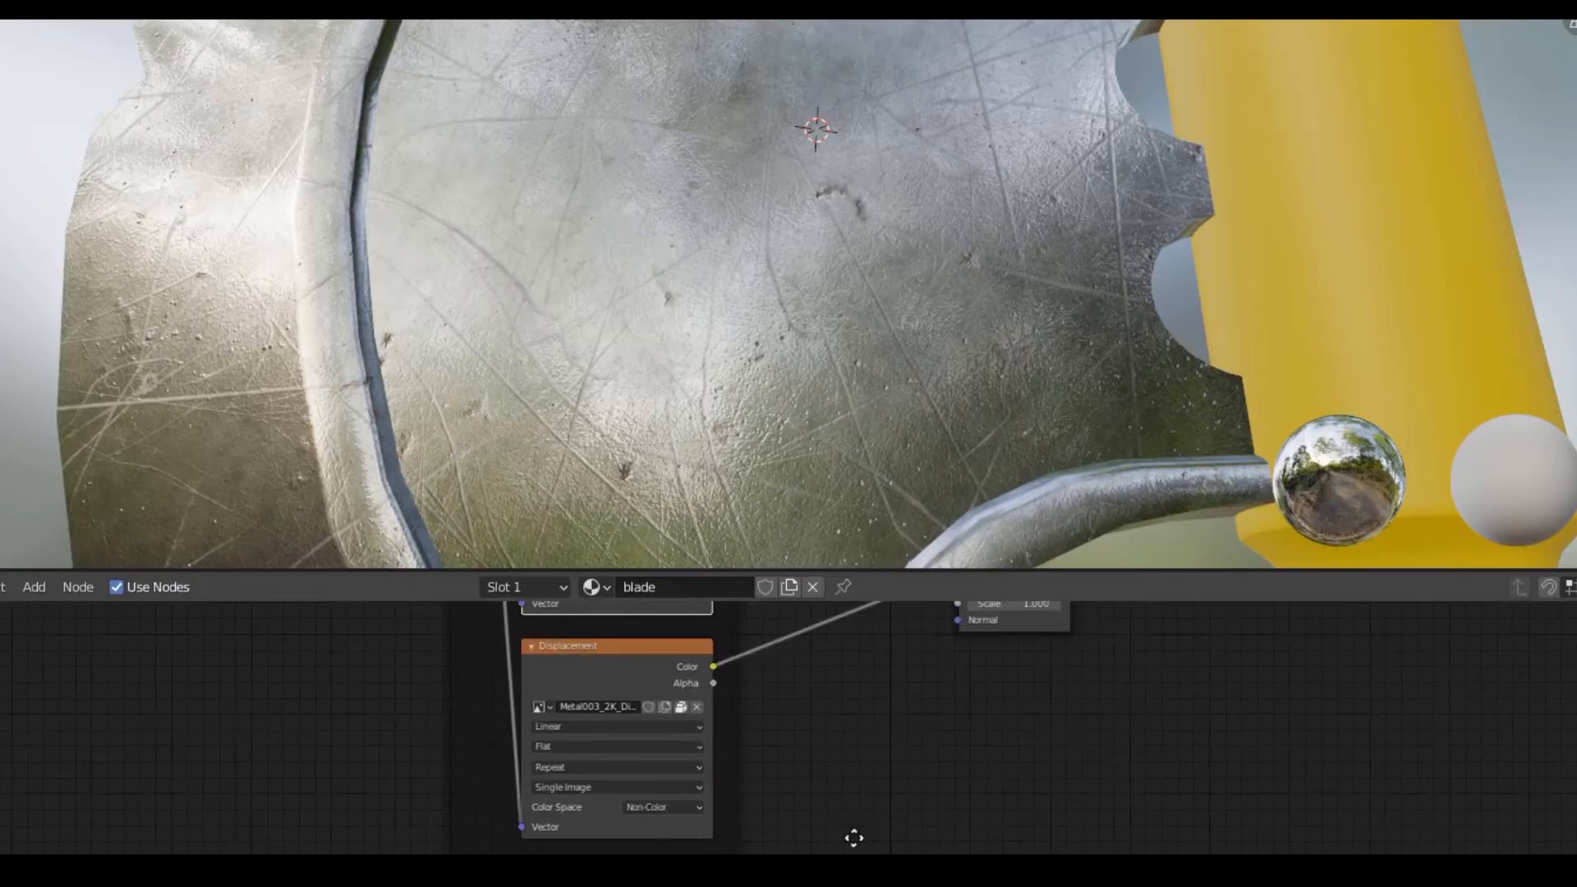
{"action": "middle_click_drag", "start_coordinate": [772, 649], "coordinate": [823, 688]}
{"action": "middle_click_drag", "start_coordinate": [924, 651], "coordinate": [978, 704]}
{"action": "left_click_drag", "start_coordinate": [1119, 662], "coordinate": [1204, 659]}
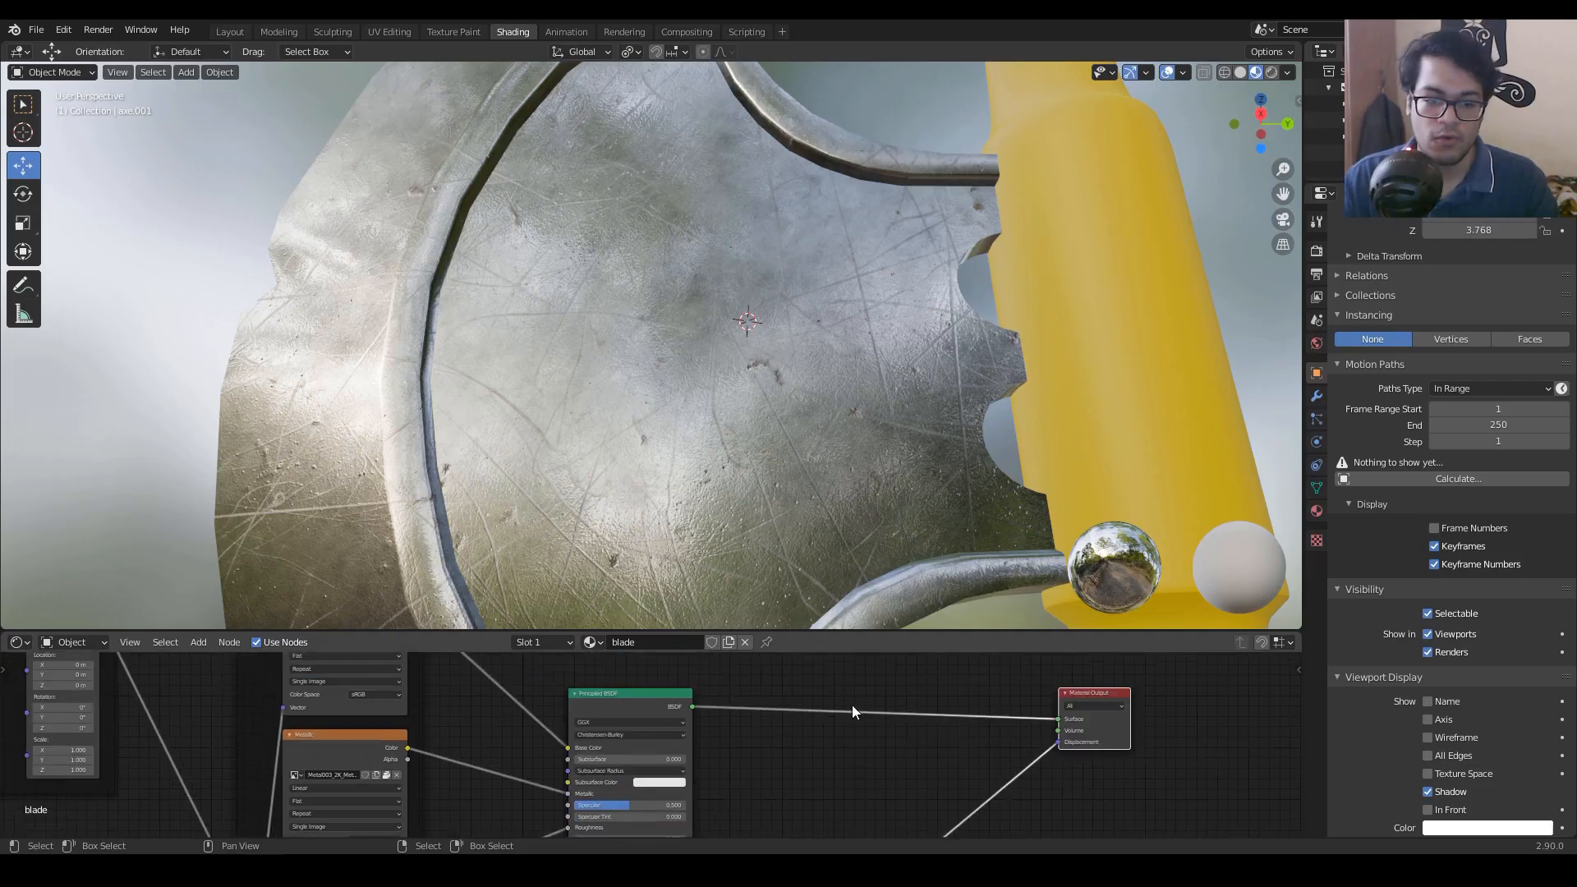
Step: Enlarge the node editor again to show the blade material's node tree through to the Material Output
{"action": "scroll", "coordinate": [963, 677], "scroll_direction": "down", "scroll_amount": 4}
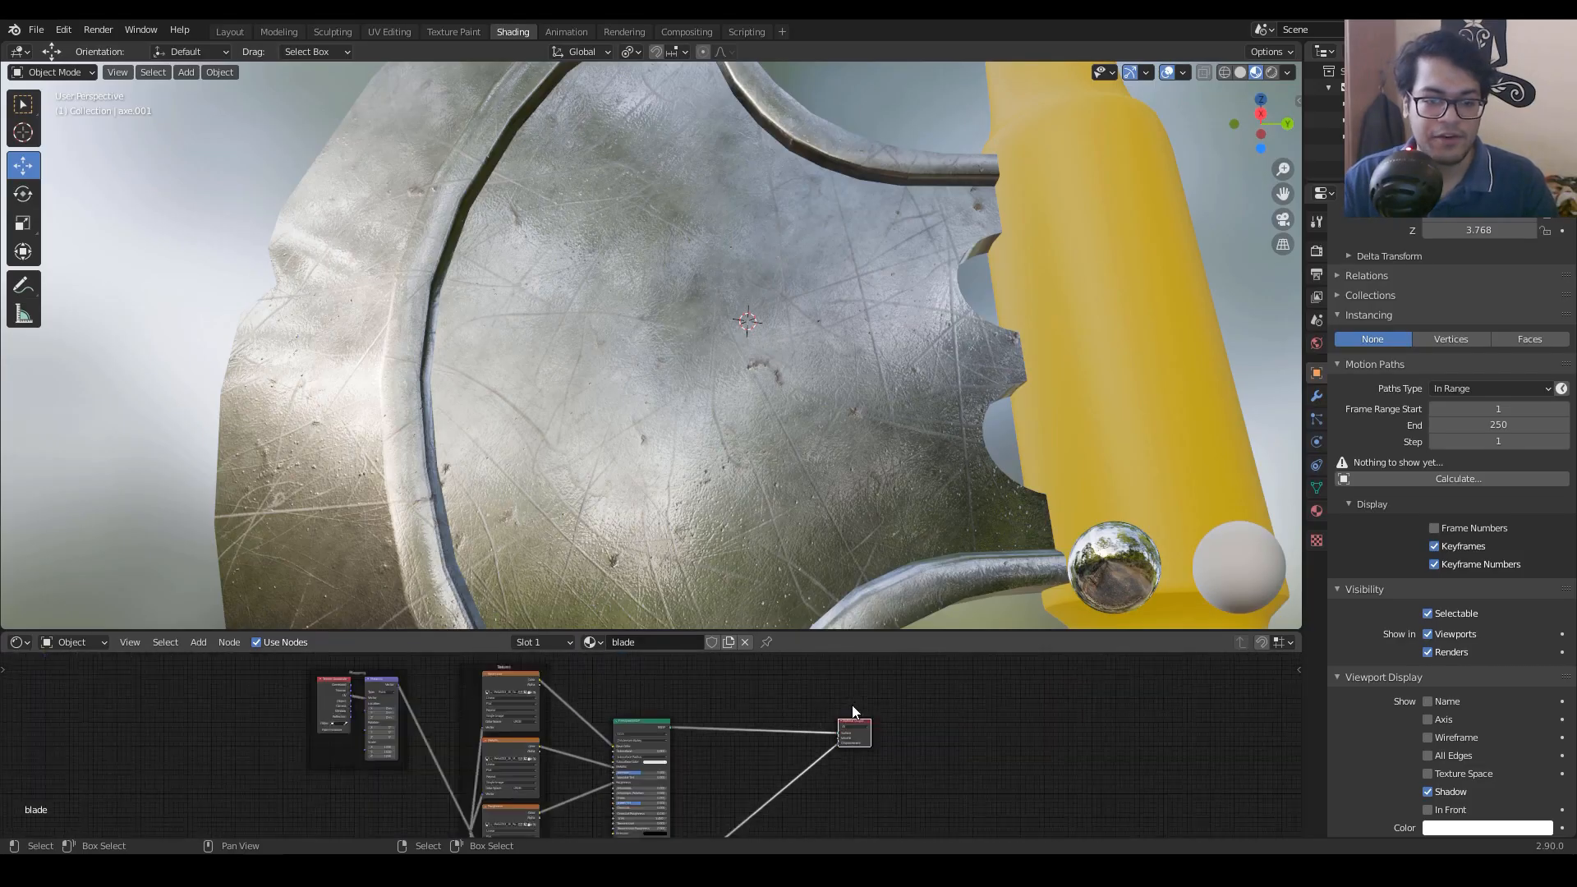
{"action": "left_click_drag", "start_coordinate": [987, 571], "coordinate": [986, 571]}
{"action": "left_click_drag", "start_coordinate": [868, 631], "coordinate": [867, 376]}
{"action": "mouse_move", "coordinate": [728, 627]}
{"action": "middle_mouse_down"}
{"action": "mouse_move", "coordinate": [835, 622]}
{"action": "mouse_move", "coordinate": [712, 629]}
{"action": "middle_mouse_up"}
{"action": "scroll", "coordinate": [835, 622], "scroll_direction": "up", "scroll_amount": 2}
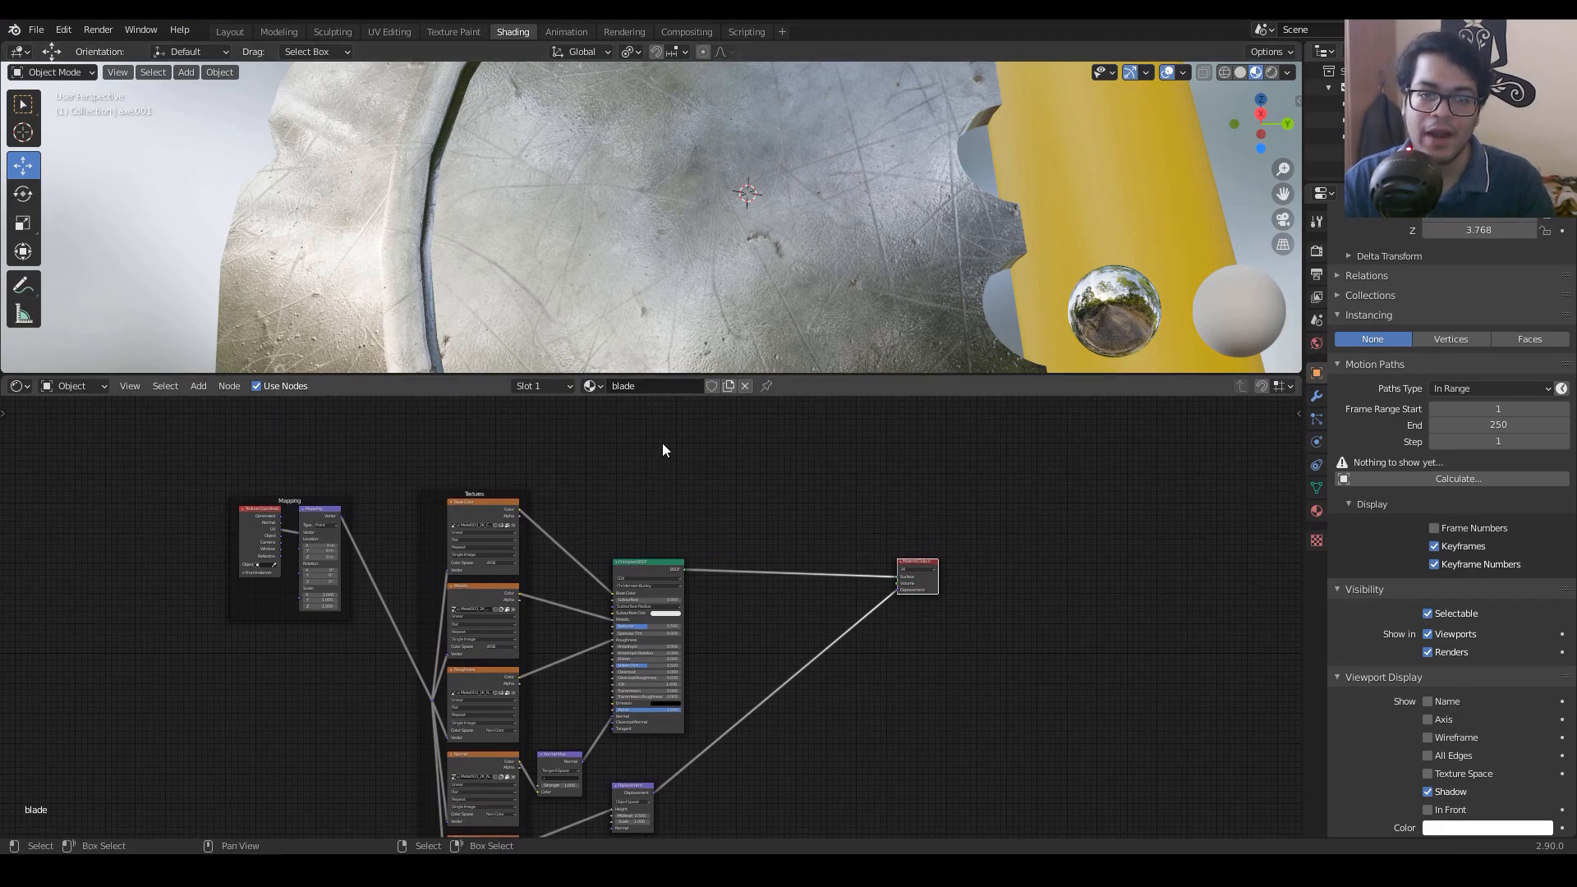
{"action": "scroll", "coordinate": [657, 620], "scroll_direction": "up", "scroll_amount": 6}
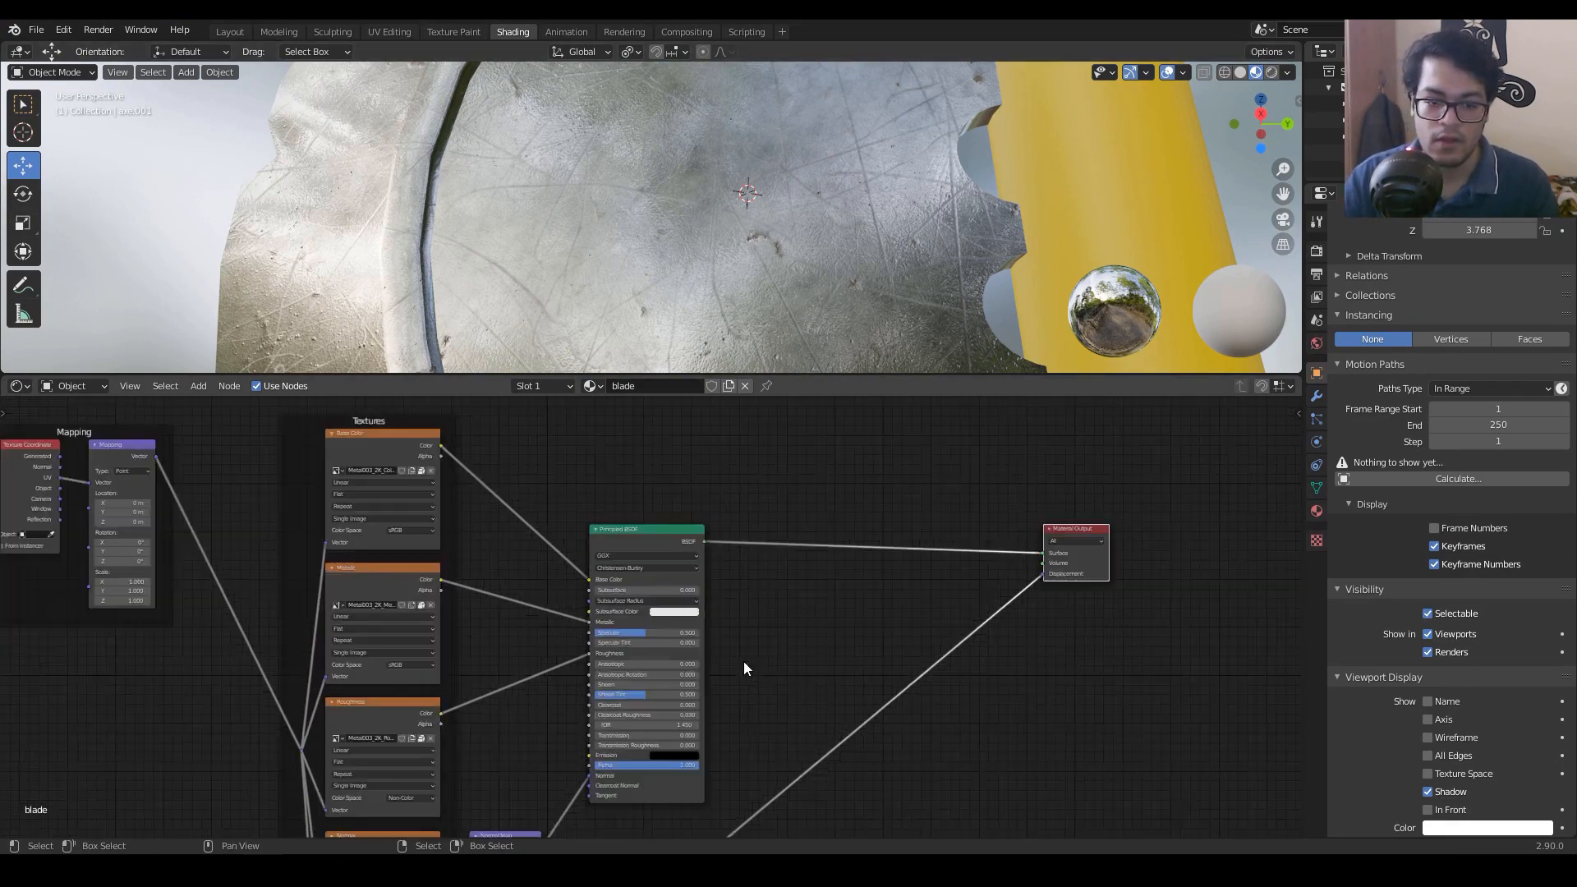
{"action": "scroll", "coordinate": [743, 662], "scroll_direction": "down", "scroll_amount": 5}
Step: Inspect the textured blade from a distance and up close alongside its node tree
{"action": "scroll", "coordinate": [871, 234], "scroll_direction": "down", "scroll_amount": 6}
{"action": "middle_click_drag", "start_coordinate": [868, 236], "coordinate": [673, 162]}
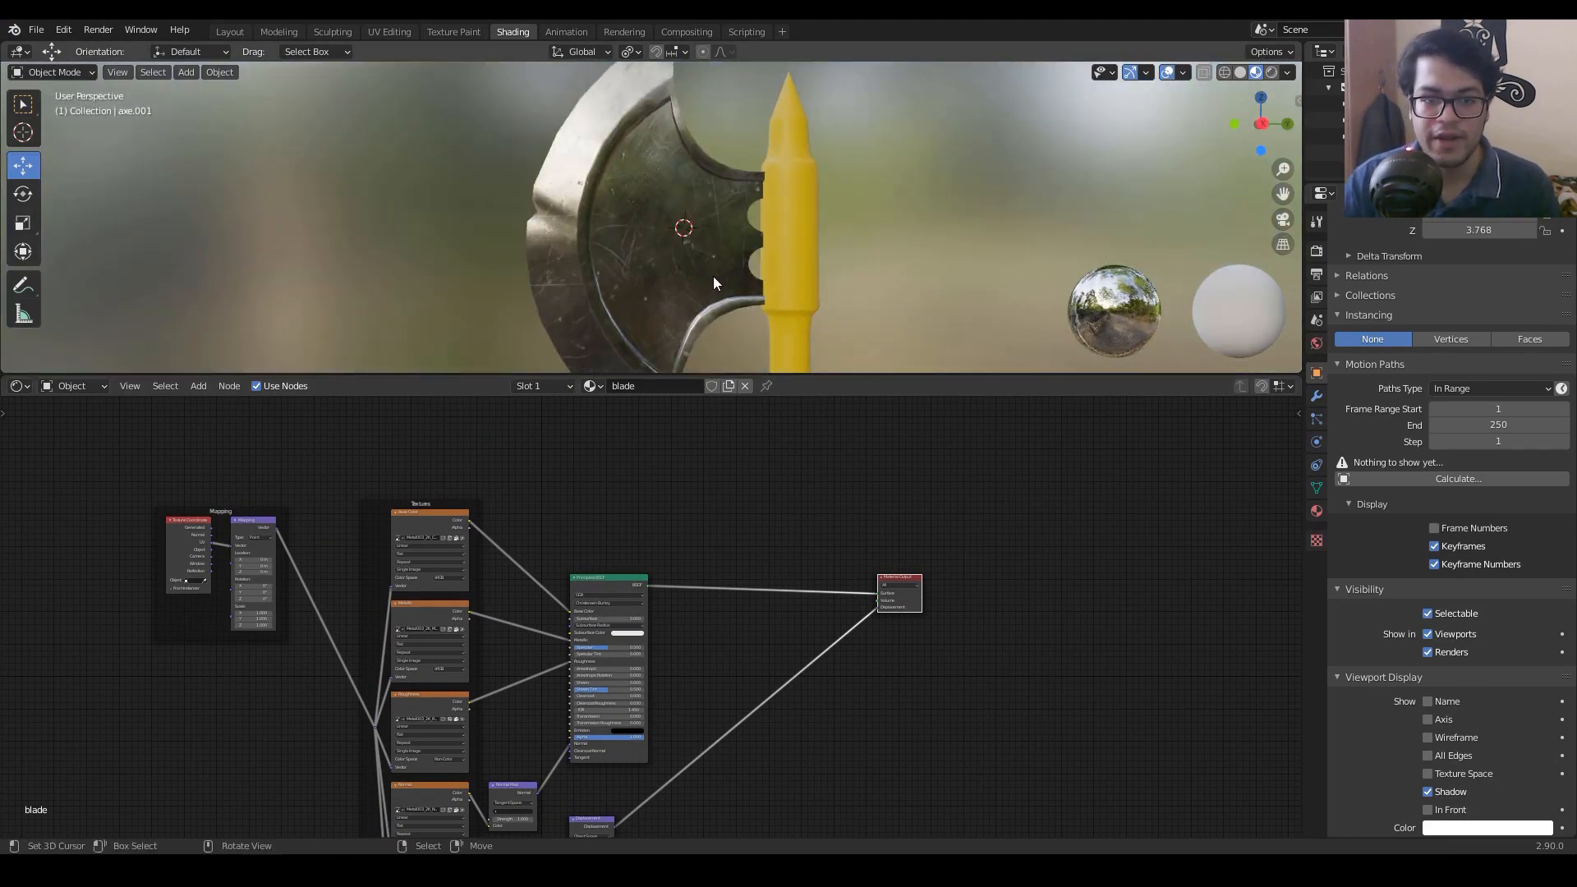
{"action": "scroll", "coordinate": [717, 271], "scroll_direction": "up", "scroll_amount": 5}
{"action": "middle_click_drag", "start_coordinate": [717, 271], "coordinate": [705, 240]}
{"action": "scroll", "coordinate": [745, 665], "scroll_direction": "up", "scroll_amount": 8}
{"action": "middle_click_drag", "start_coordinate": [756, 637], "coordinate": [527, 721]}
{"action": "scroll", "coordinate": [744, 538], "scroll_direction": "down", "scroll_amount": 5}
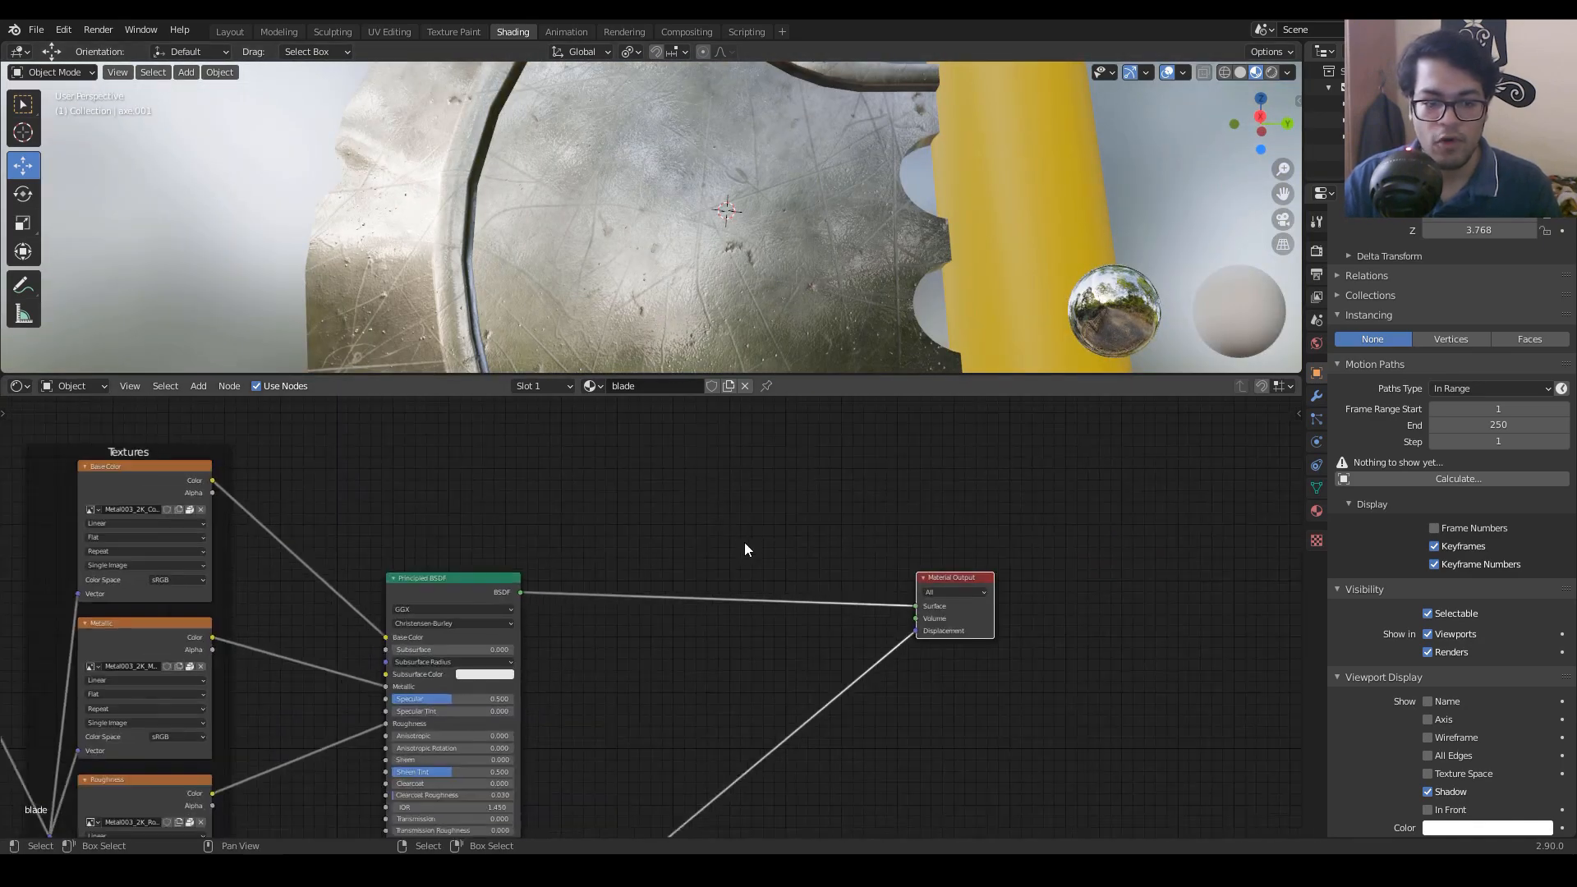
Step: Add a Mix Shader node on the link between the Principled BSDF and the Material Output
{"action": "middle_click_drag", "start_coordinate": [744, 543], "coordinate": [770, 464]}
{"action": "scroll", "coordinate": [693, 637], "scroll_direction": "down", "scroll_amount": 1}
{"action": "scroll", "coordinate": [693, 638], "scroll_direction": "up", "scroll_amount": 1}
{"action": "middle_click_drag", "start_coordinate": [693, 637], "coordinate": [723, 762]}
{"action": "scroll", "coordinate": [714, 714], "scroll_direction": "up", "scroll_amount": 8}
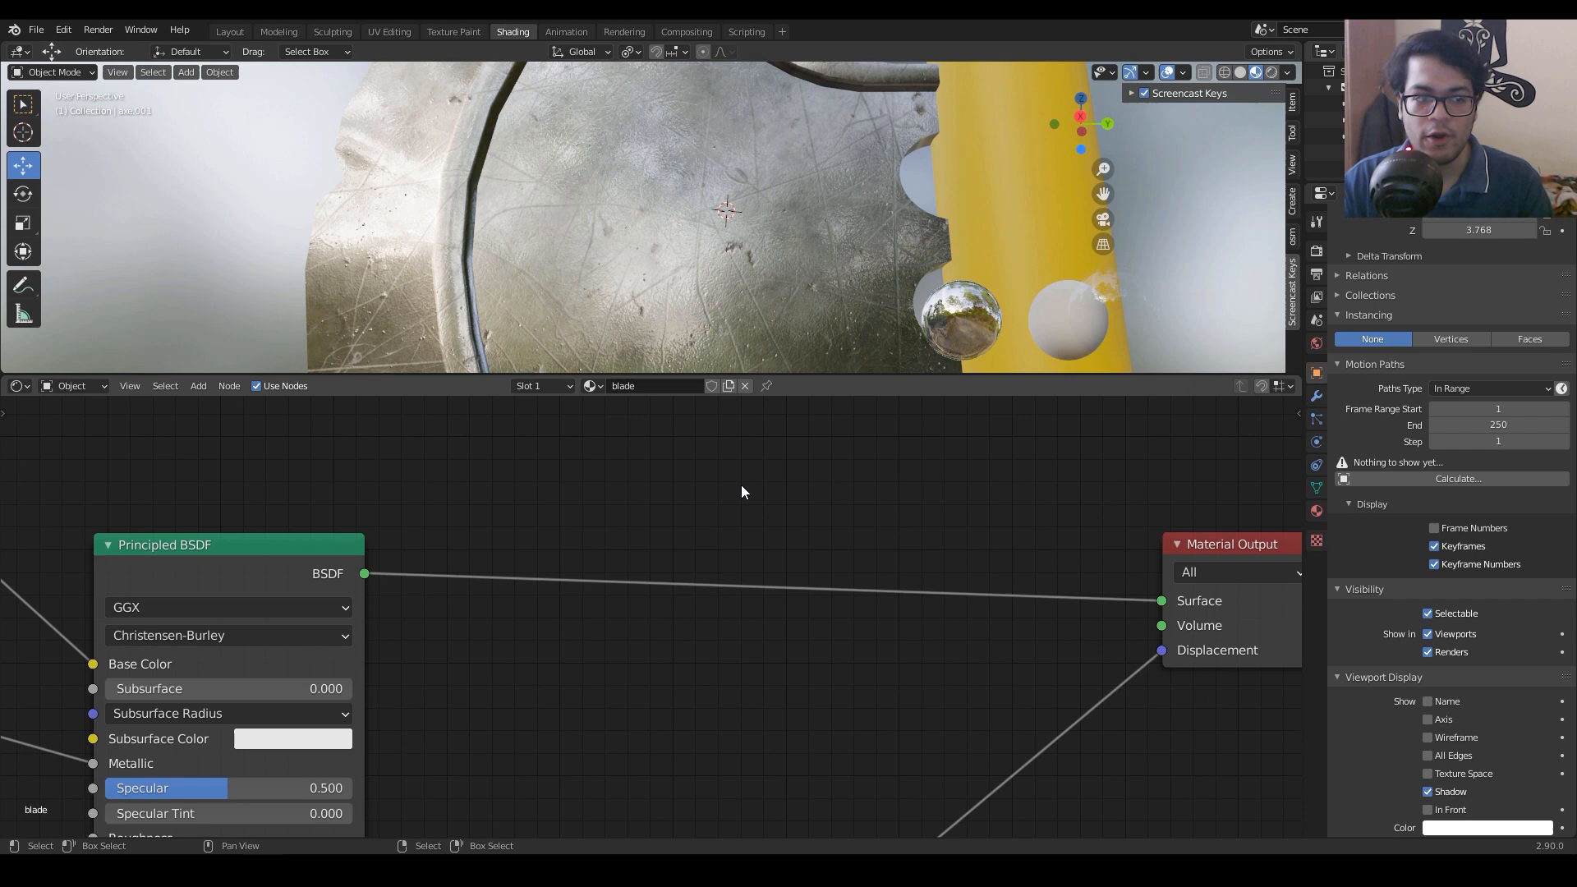
{"action": "key", "text": "shift+a"}
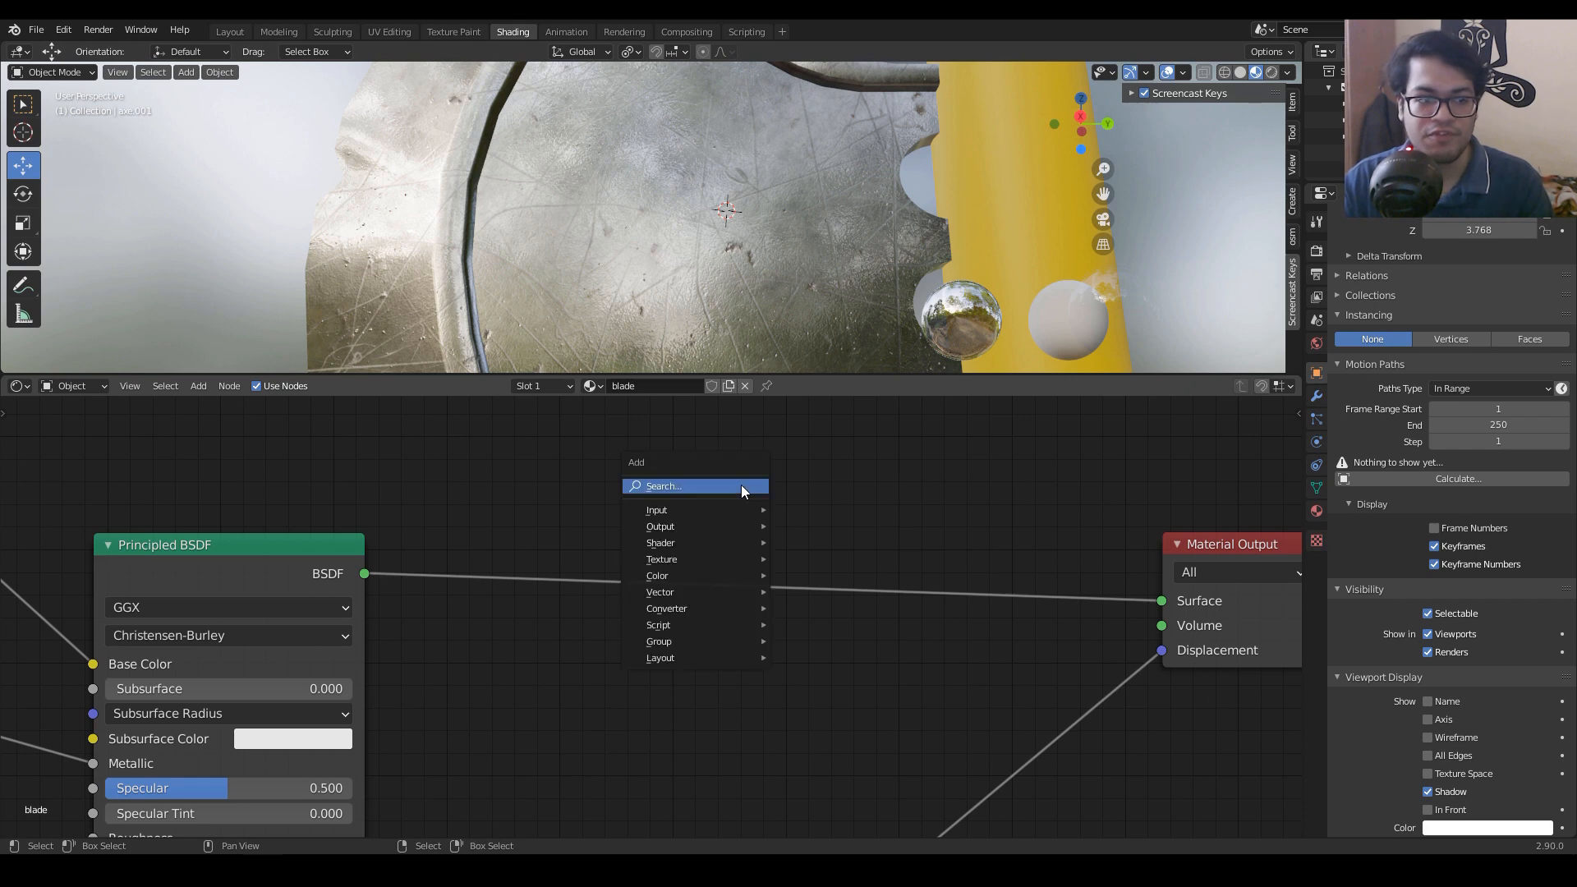
{"action": "left_click", "coordinate": [710, 487]}
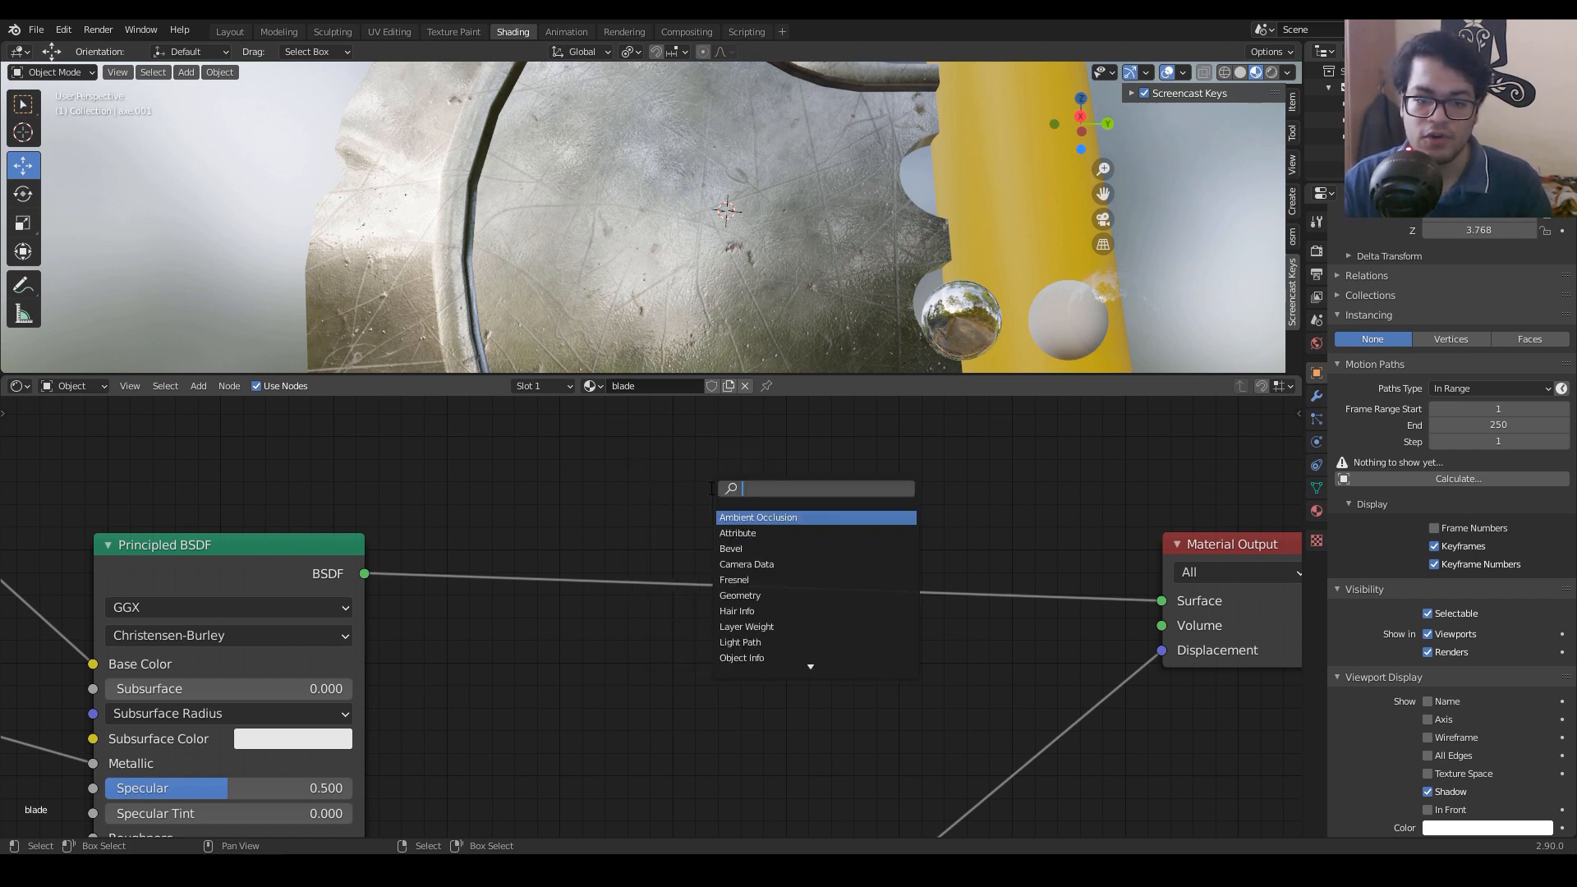
{"action": "type", "text": "mi"}
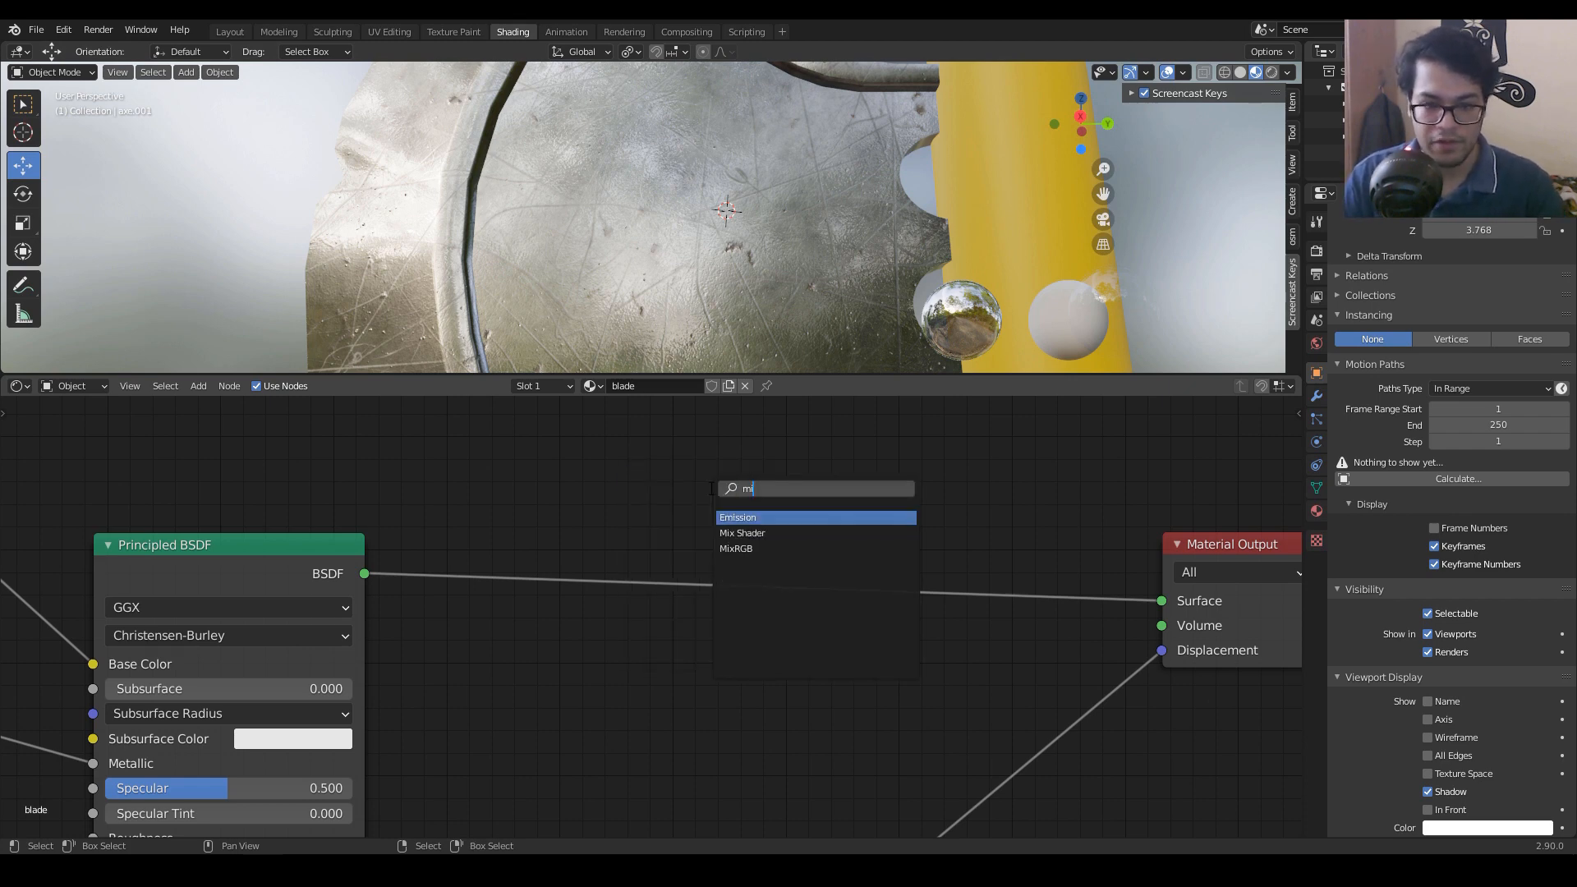
{"action": "type", "text": "x"}
{"action": "key", "text": "Return"}
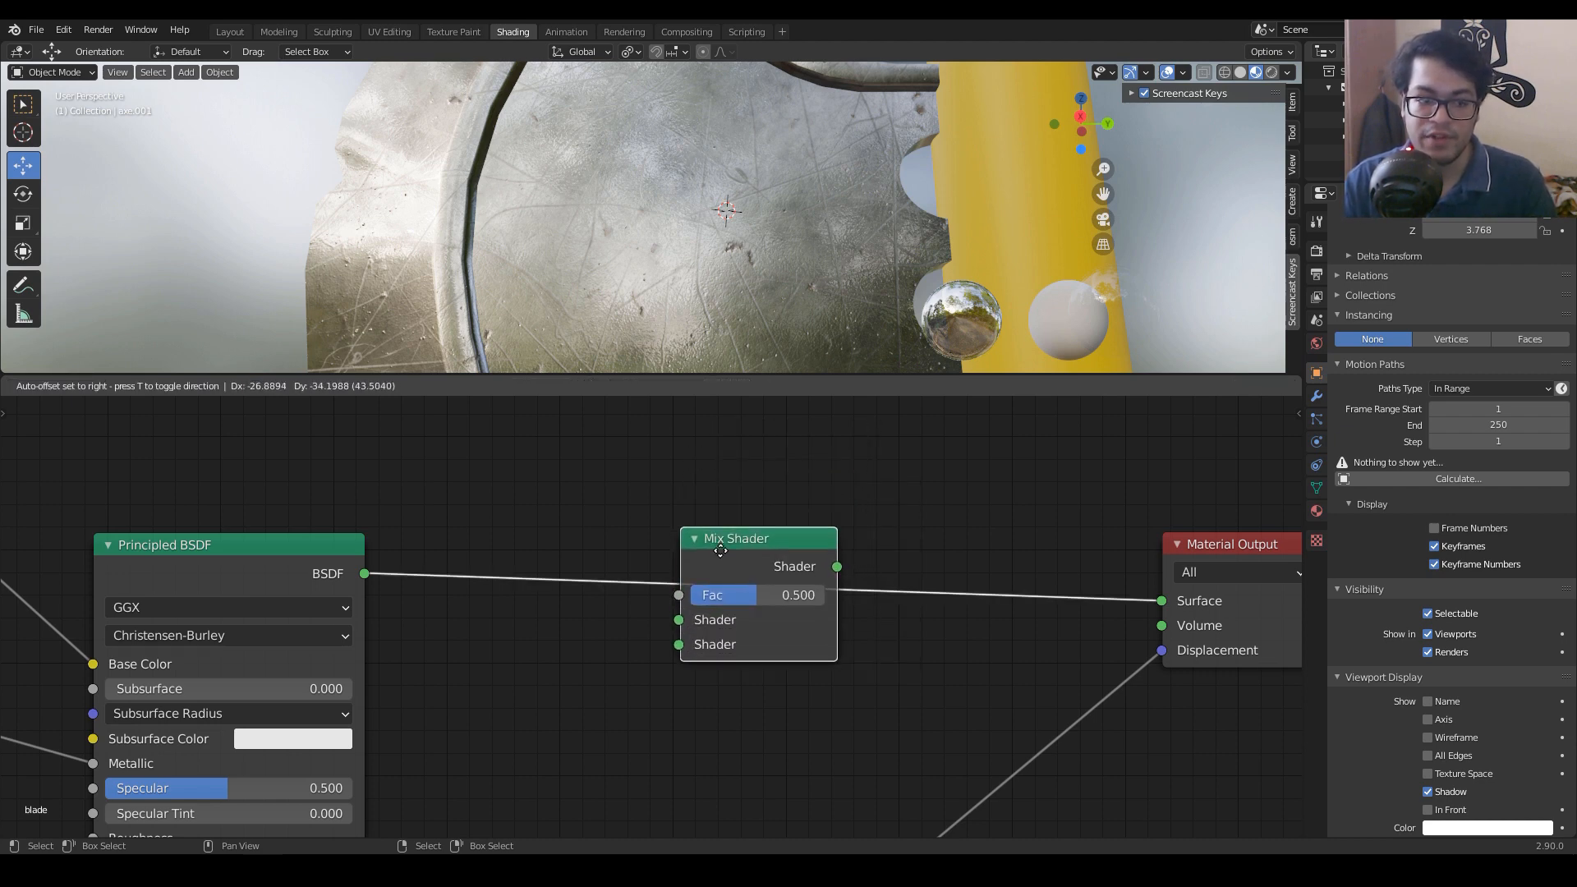
{"action": "left_click", "coordinate": [721, 550]}
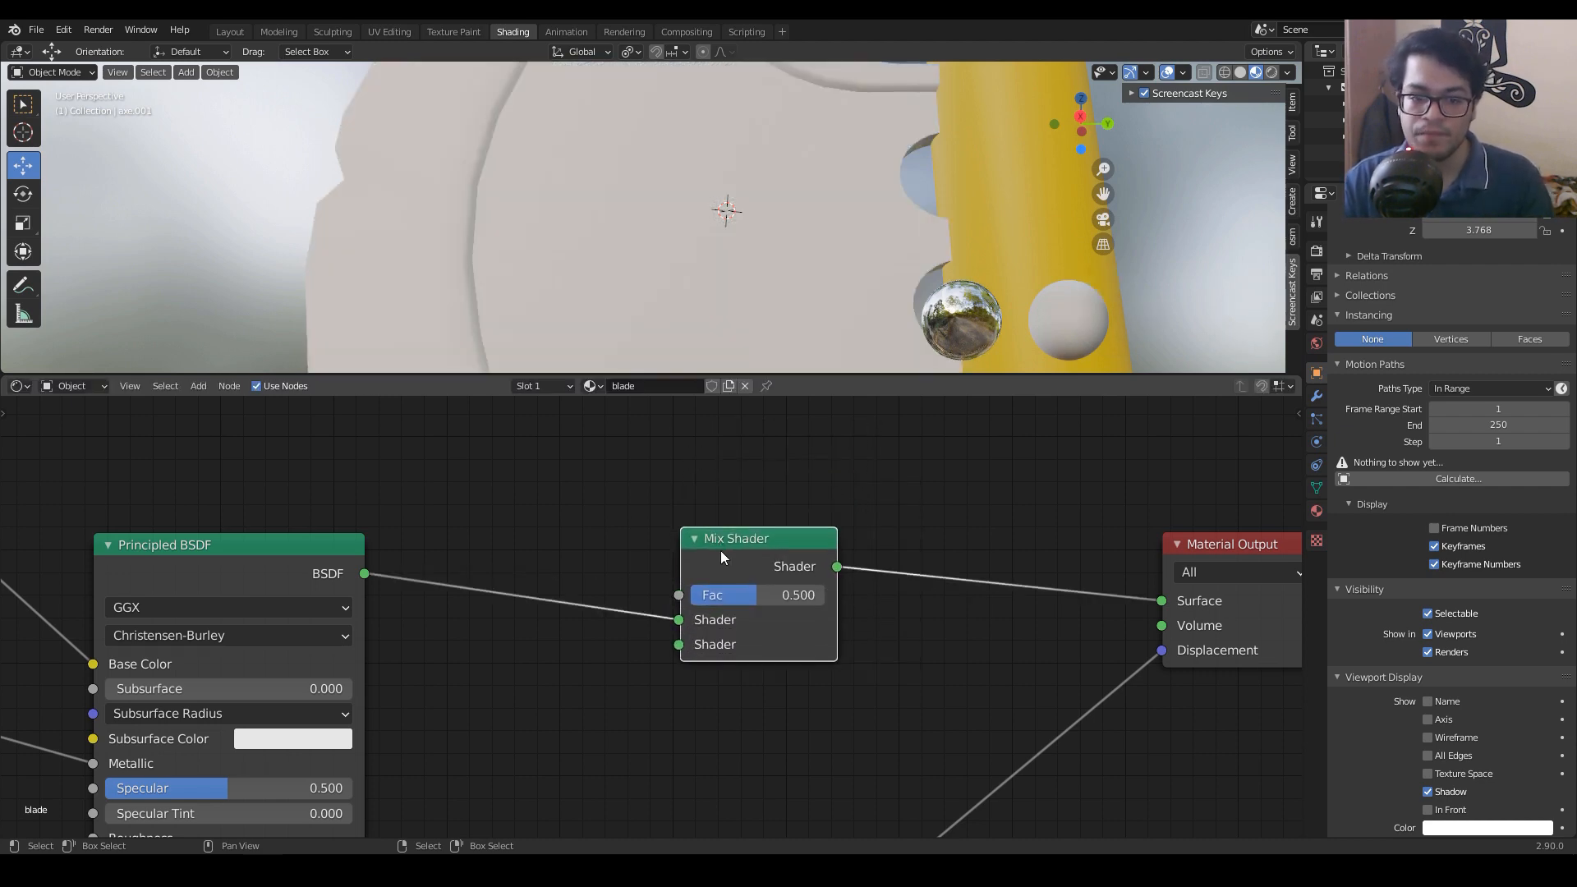
{"action": "scroll", "coordinate": [821, 713], "scroll_direction": "down", "scroll_amount": 2}
{"action": "scroll", "coordinate": [851, 668], "scroll_direction": "down", "scroll_amount": 2}
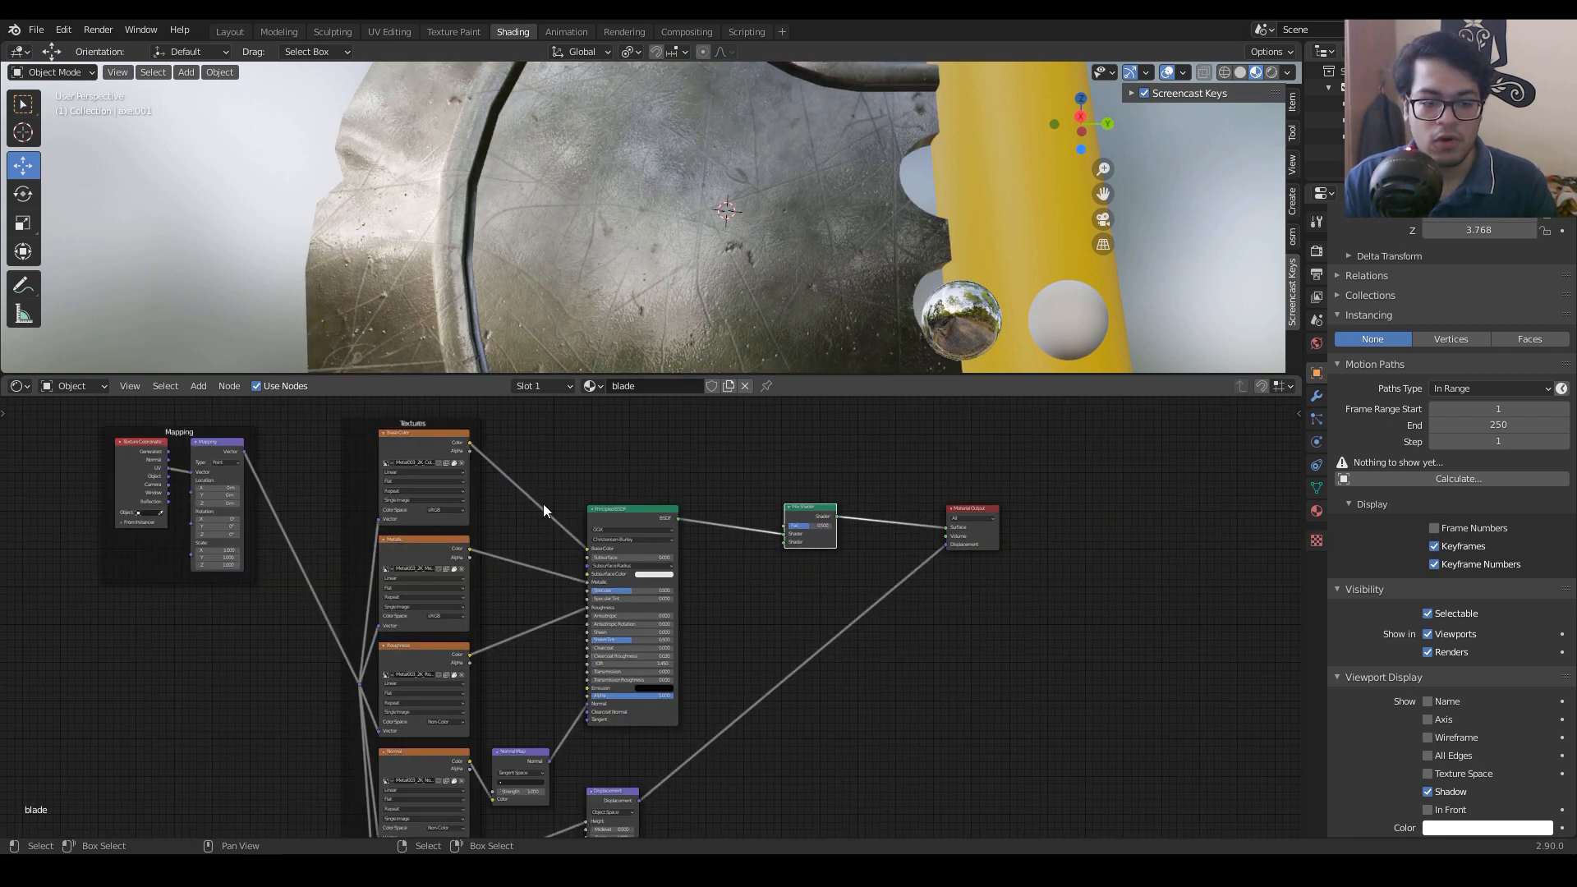
{"action": "scroll", "coordinate": [682, 649], "scroll_direction": "up", "scroll_amount": 2}
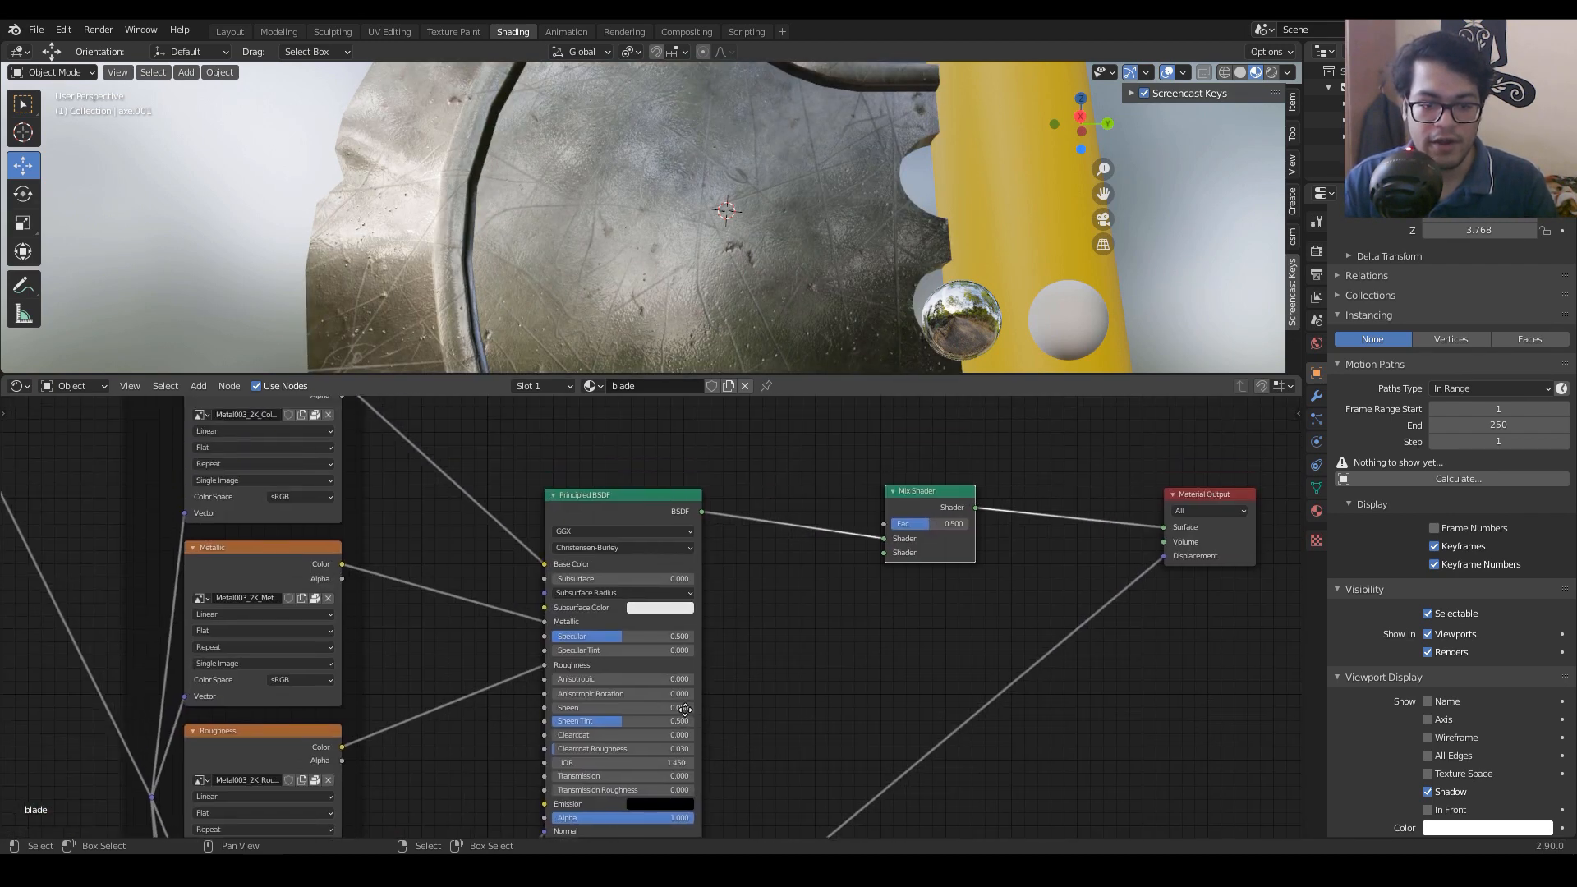
{"action": "scroll", "coordinate": [773, 665], "scroll_direction": "up", "scroll_amount": 3}
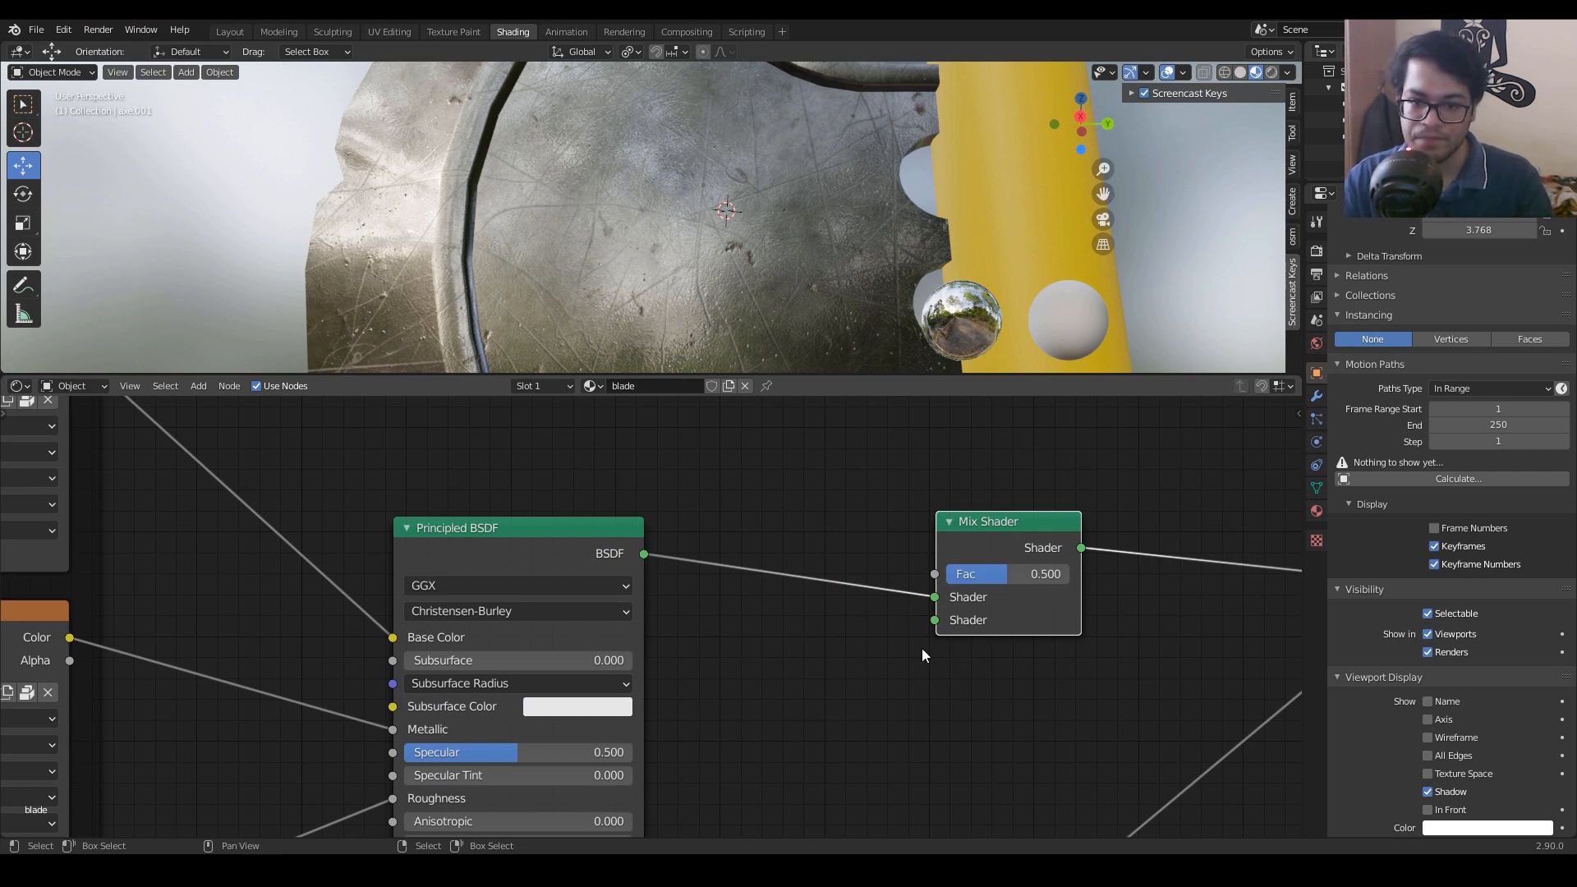
{"action": "scroll", "coordinate": [922, 655], "scroll_direction": "down", "scroll_amount": 2}
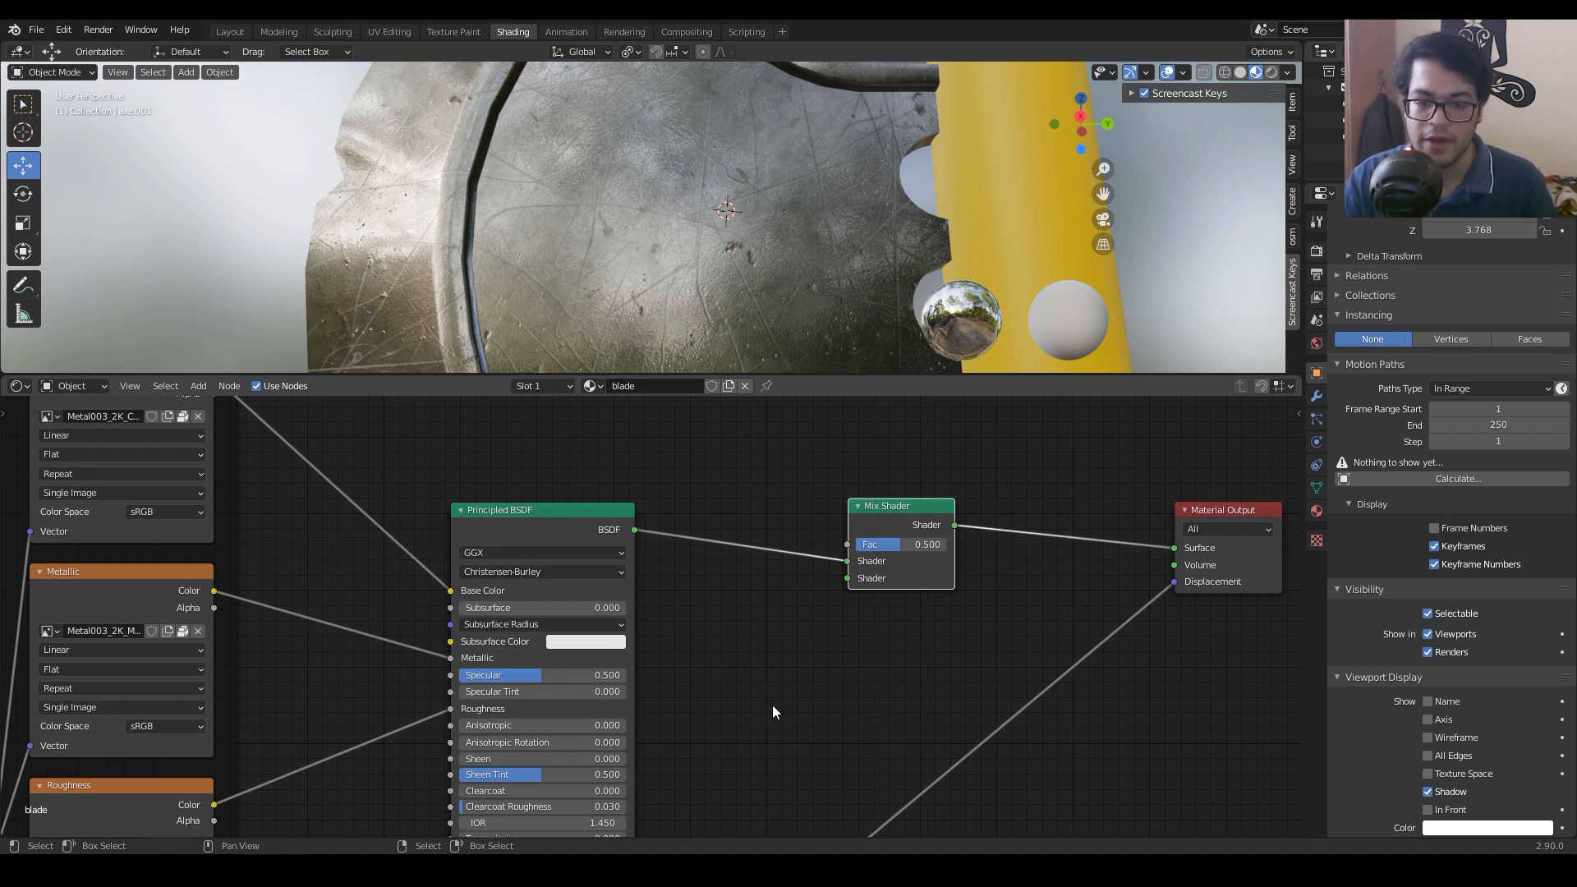
Step: Add a second Principled BSDF node below the Mix Shader in the blade material
{"action": "key", "text": "shift+a"}
{"action": "left_click", "coordinate": [711, 572]}
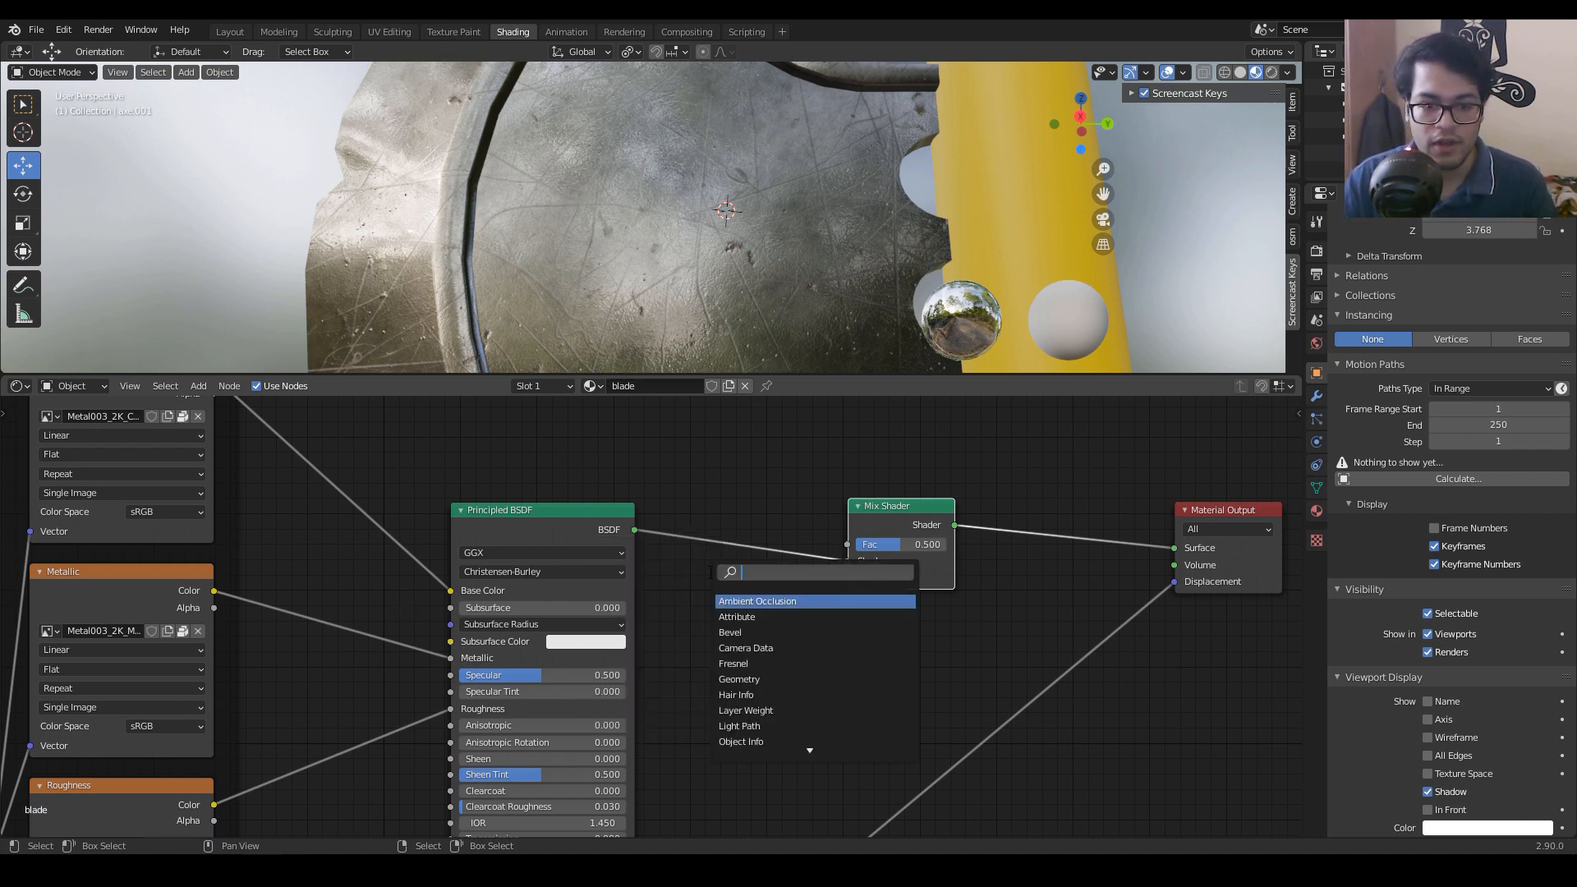
{"action": "type", "text": "princ"}
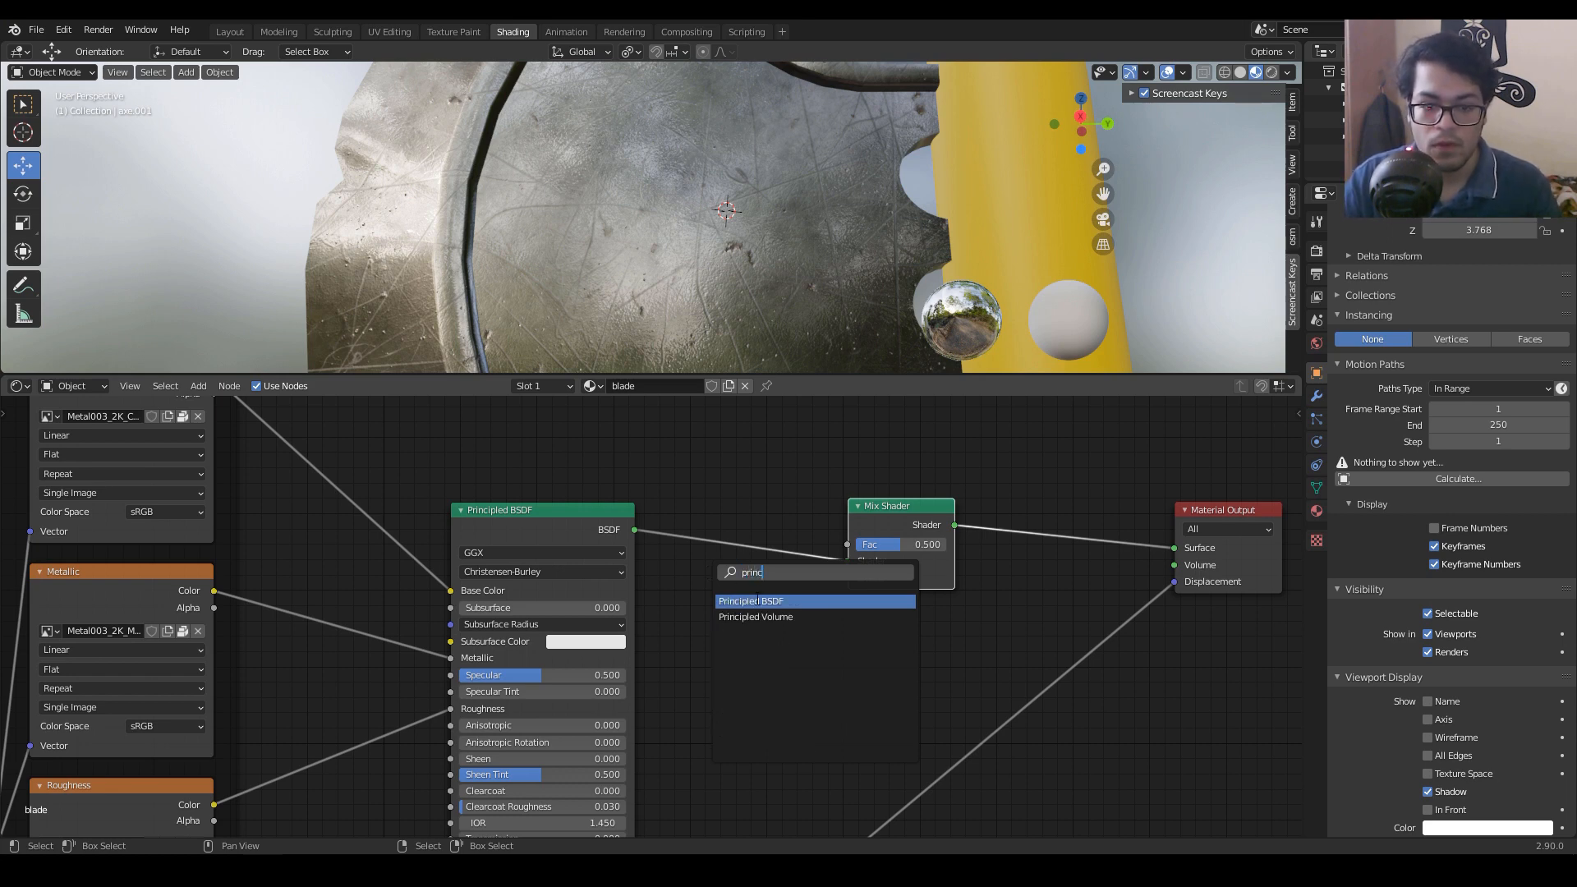
{"action": "key", "text": "Return"}
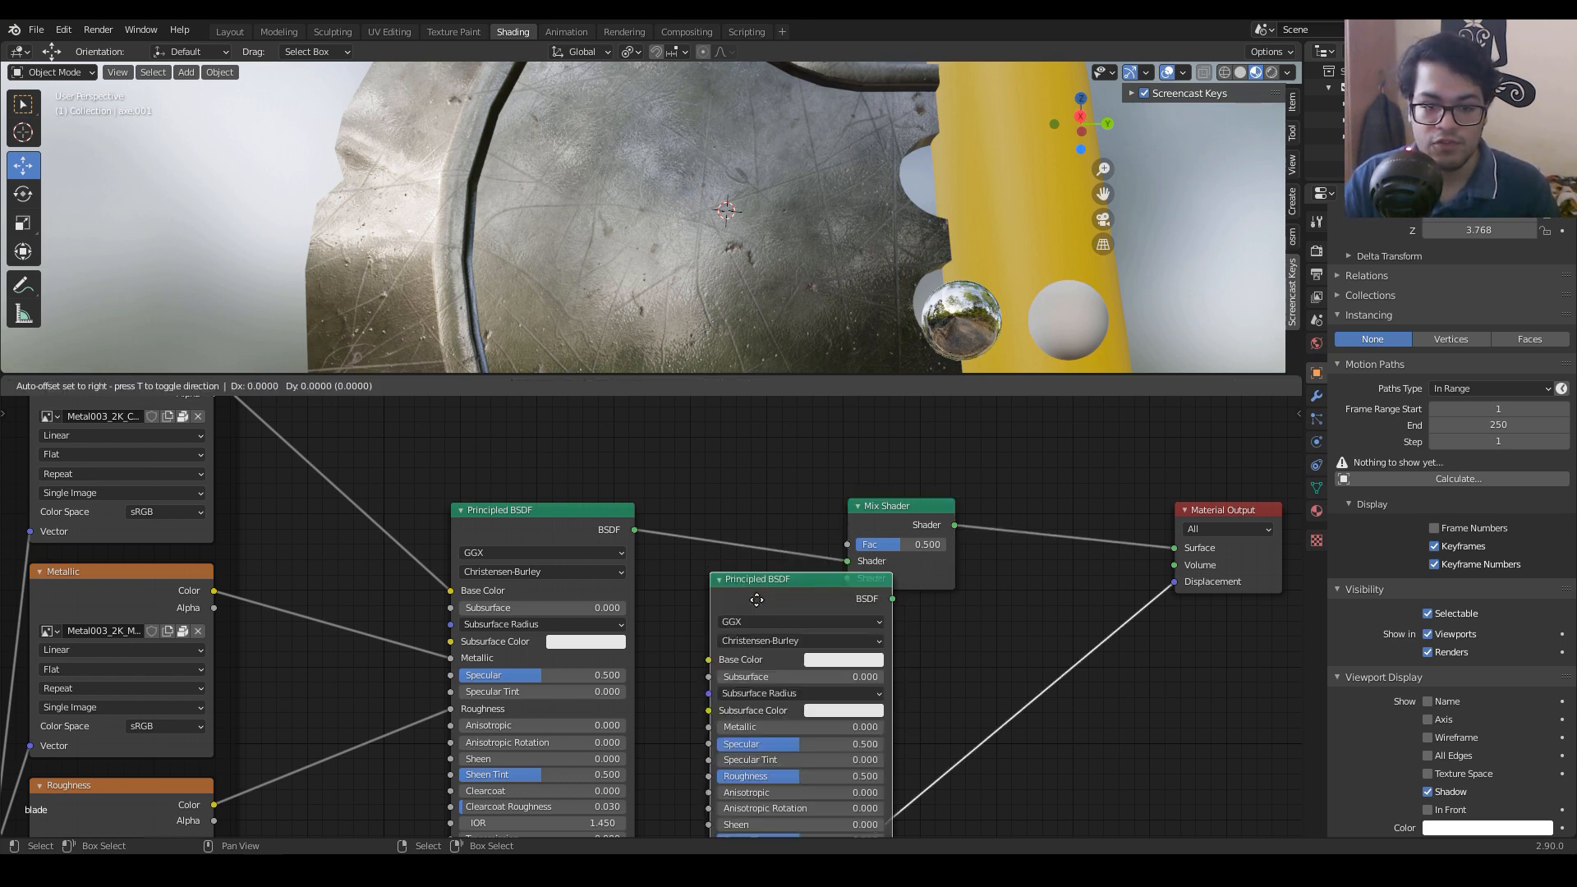
{"action": "left_click", "coordinate": [1088, 743]}
Step: Move the Mix Shader and Material Output nodes together, farther away from the first Principled BSDF
{"action": "middle_click_drag", "start_coordinate": [1115, 665], "coordinate": [798, 519]}
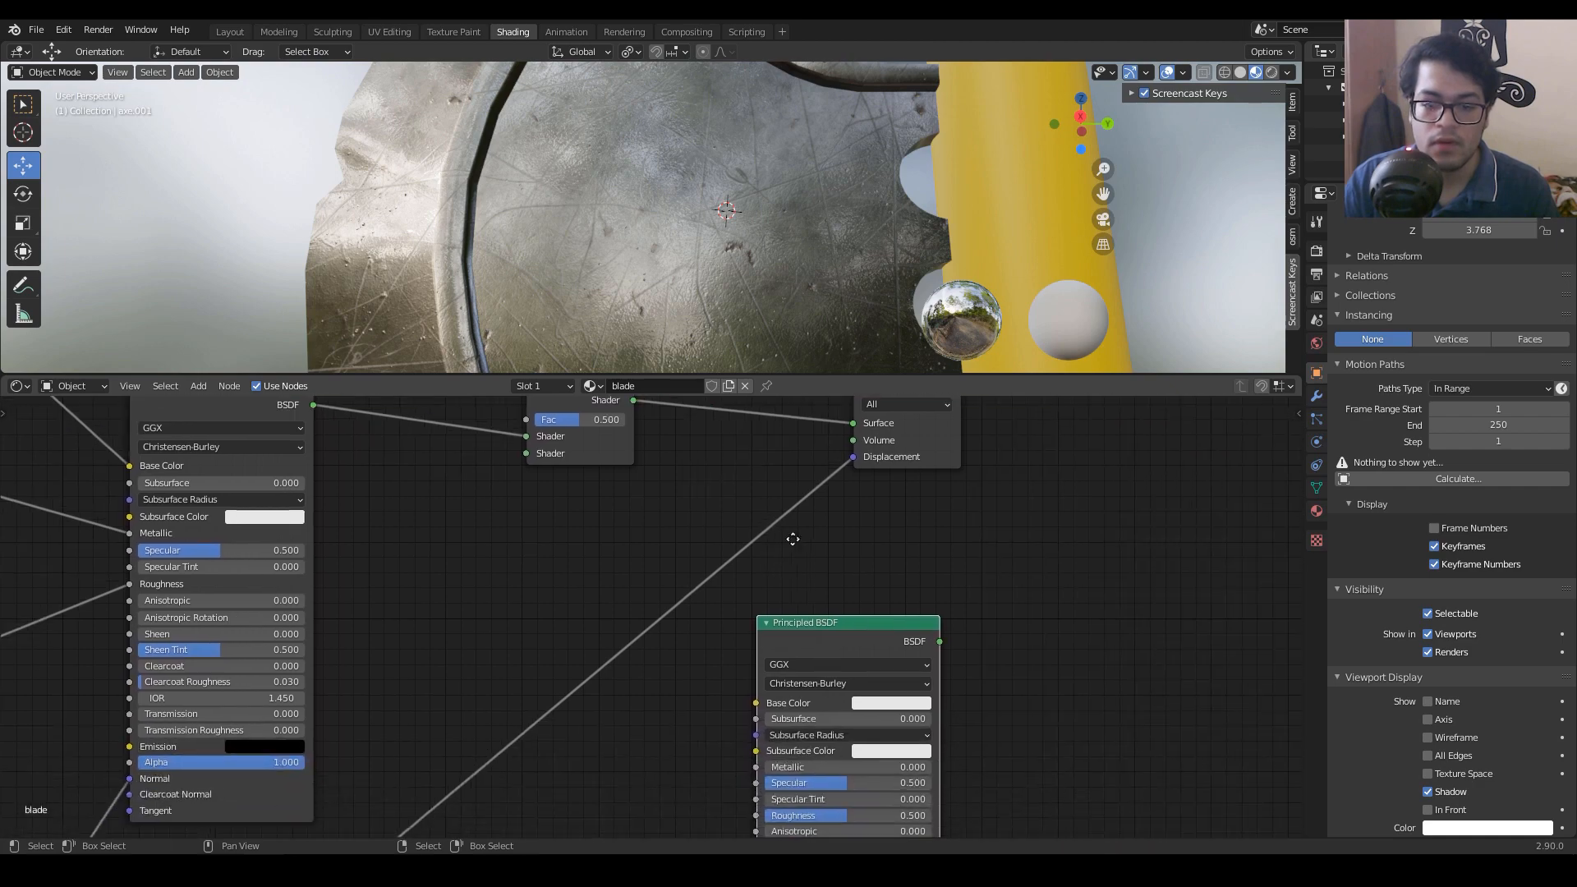
{"action": "scroll", "coordinate": [798, 519], "scroll_direction": "down", "scroll_amount": 2}
{"action": "left_click_drag", "start_coordinate": [526, 458], "coordinate": [876, 602]}
{"action": "left_click_drag", "start_coordinate": [792, 510], "coordinate": [1182, 564]}
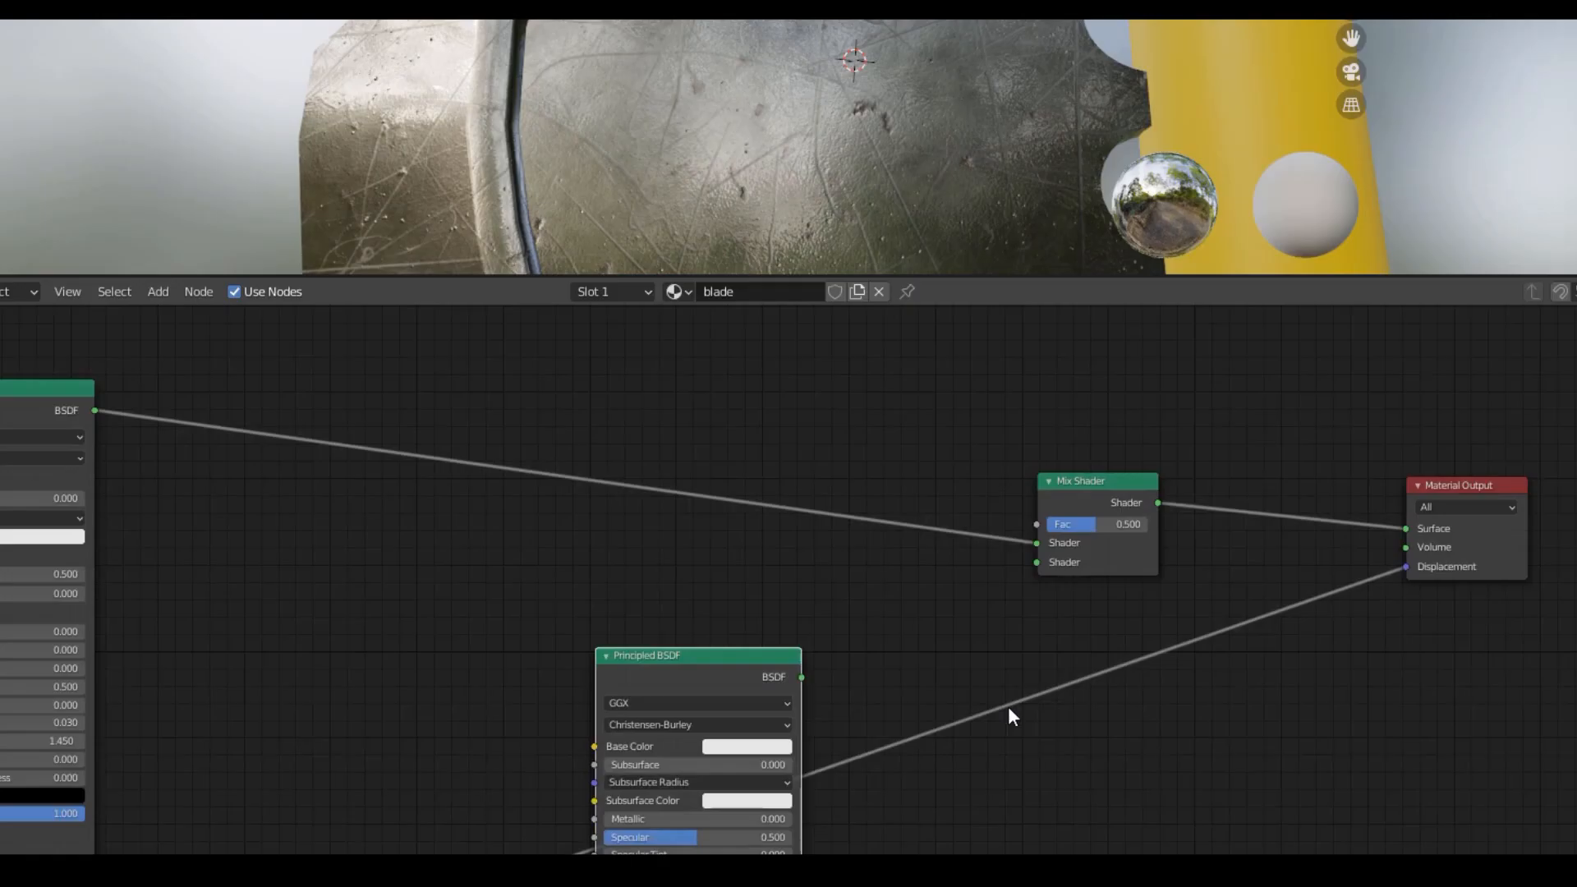
Step: Position the new Principled BSDF below the Mix Shader and connect its BSDF output to the Mix Shader's second Shader input
{"action": "left_click_drag", "start_coordinate": [720, 673], "coordinate": [1061, 812]}
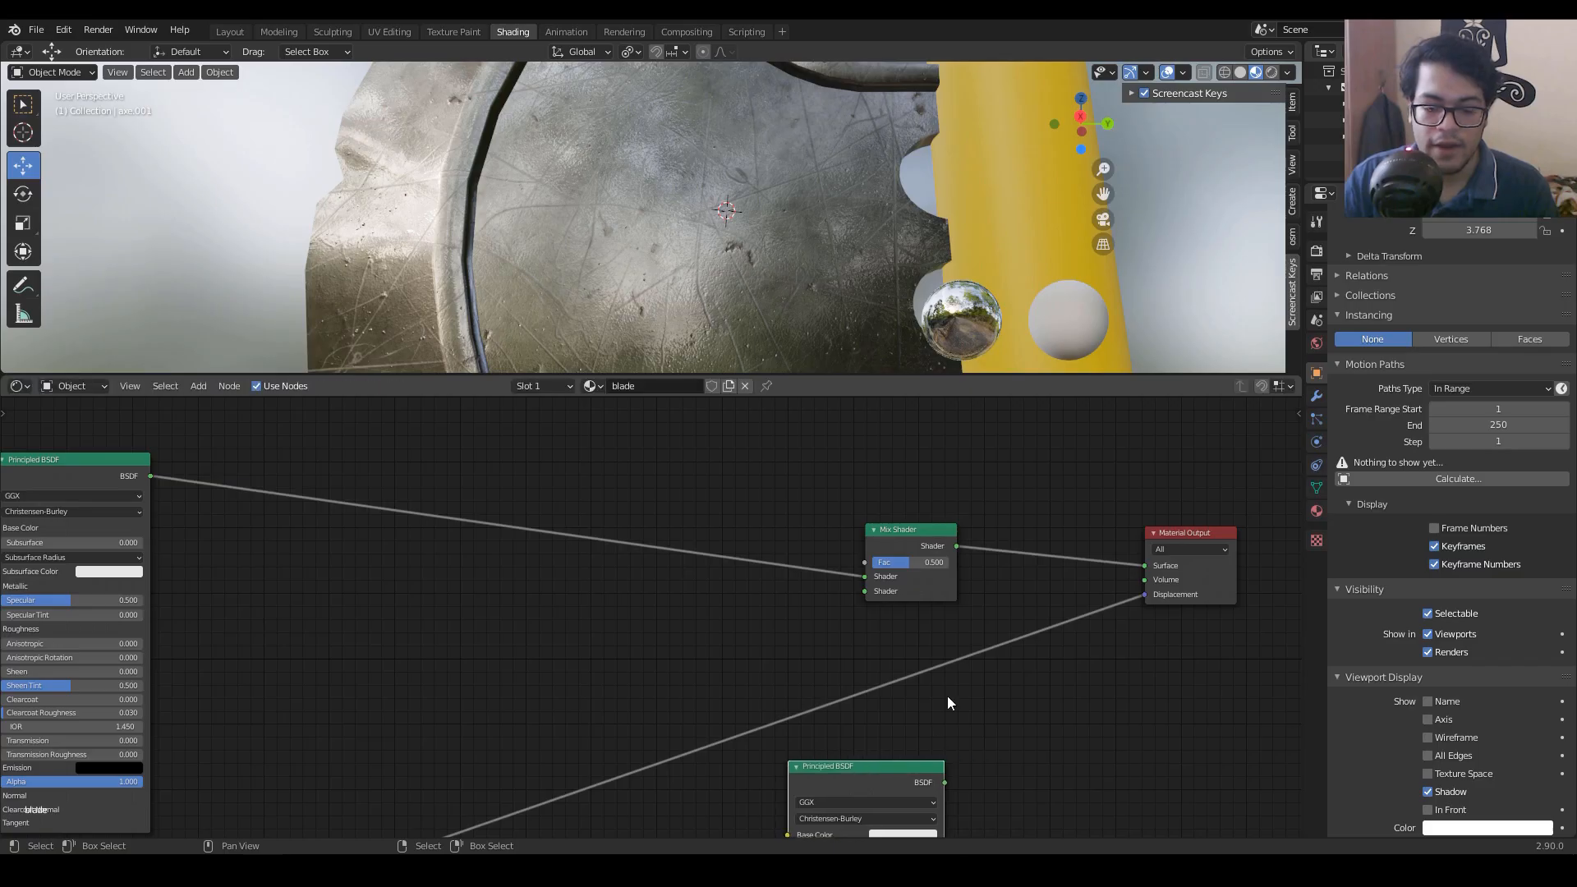
{"action": "middle_click_drag", "start_coordinate": [1147, 707], "coordinate": [1065, 625]}
{"action": "left_click_drag", "start_coordinate": [882, 715], "coordinate": [801, 524]}
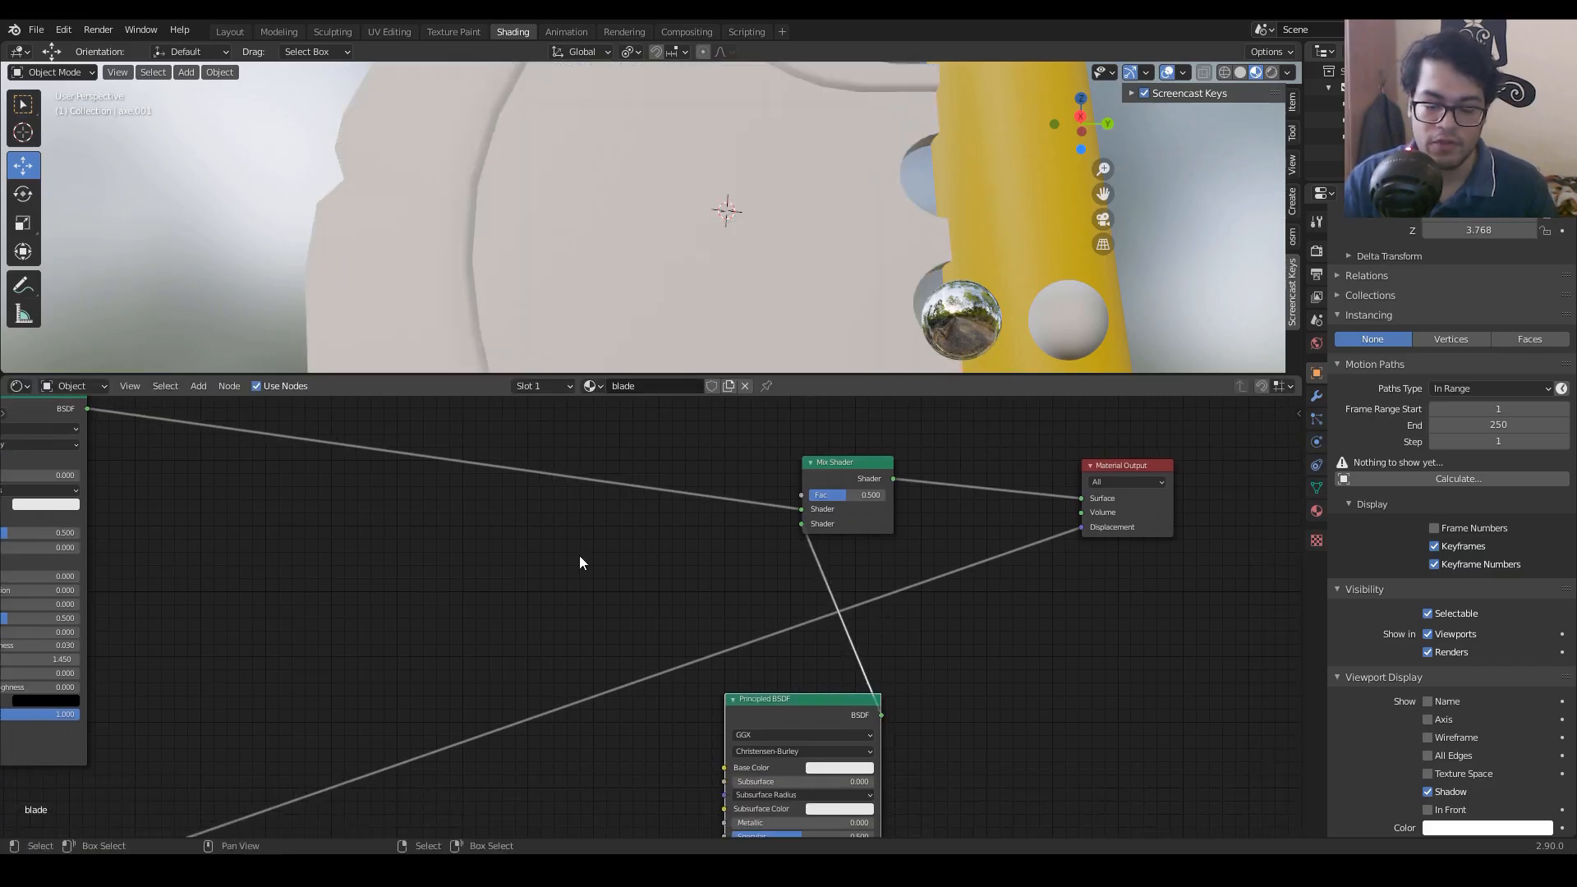
Step: Set the second Principled BSDF's Base Color to a saturated blue
{"action": "middle_click_drag", "start_coordinate": [579, 555], "coordinate": [742, 579]}
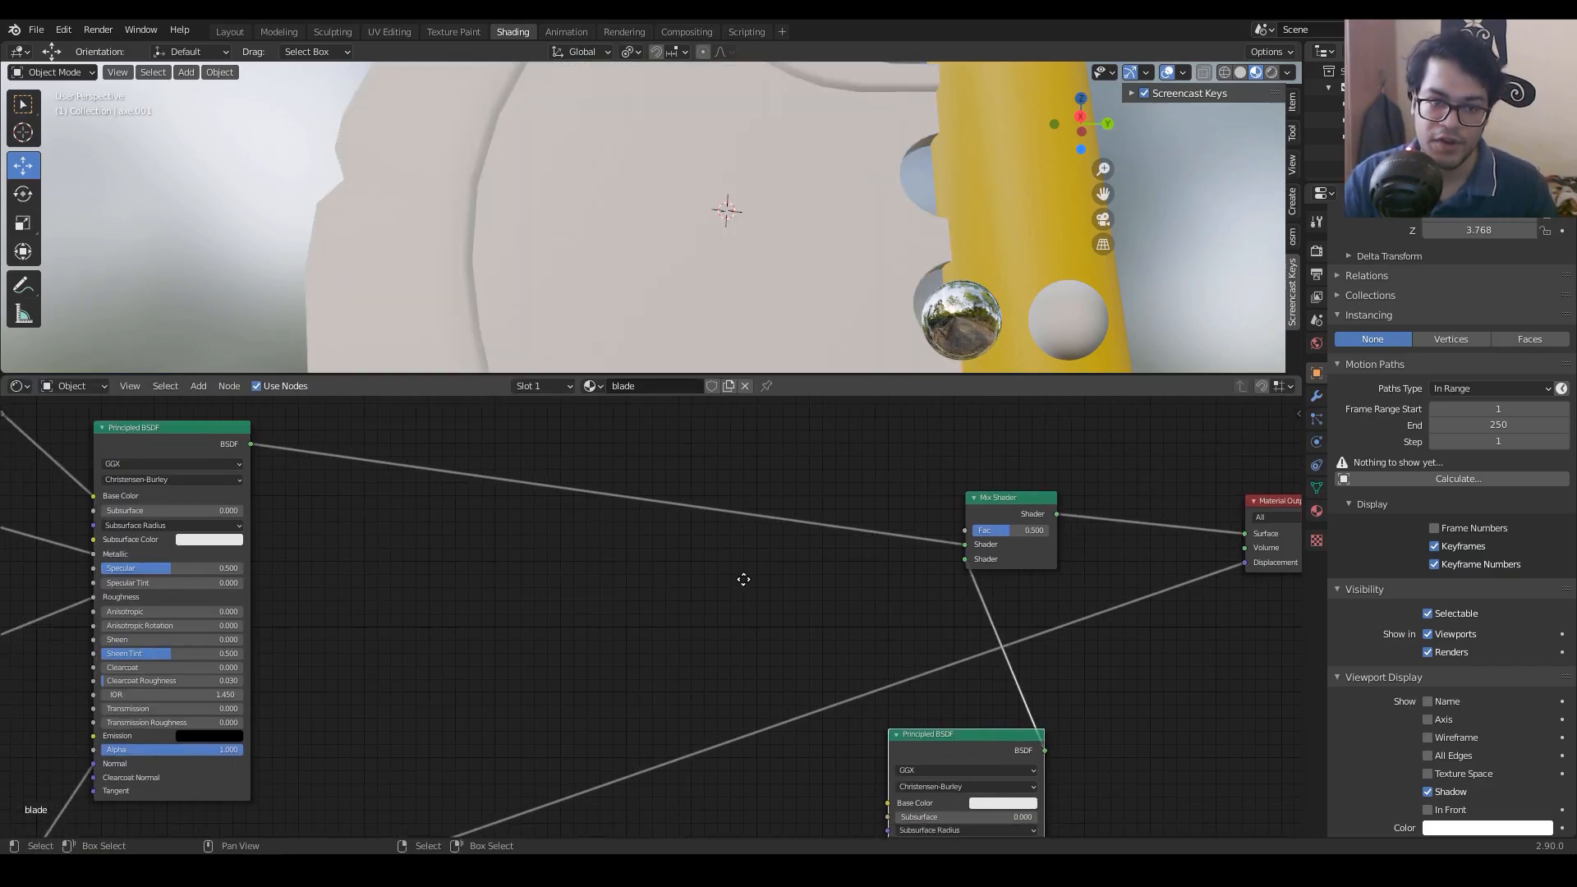
{"action": "middle_click_drag", "start_coordinate": [743, 580], "coordinate": [706, 478]}
{"action": "left_click", "coordinate": [1145, 716]}
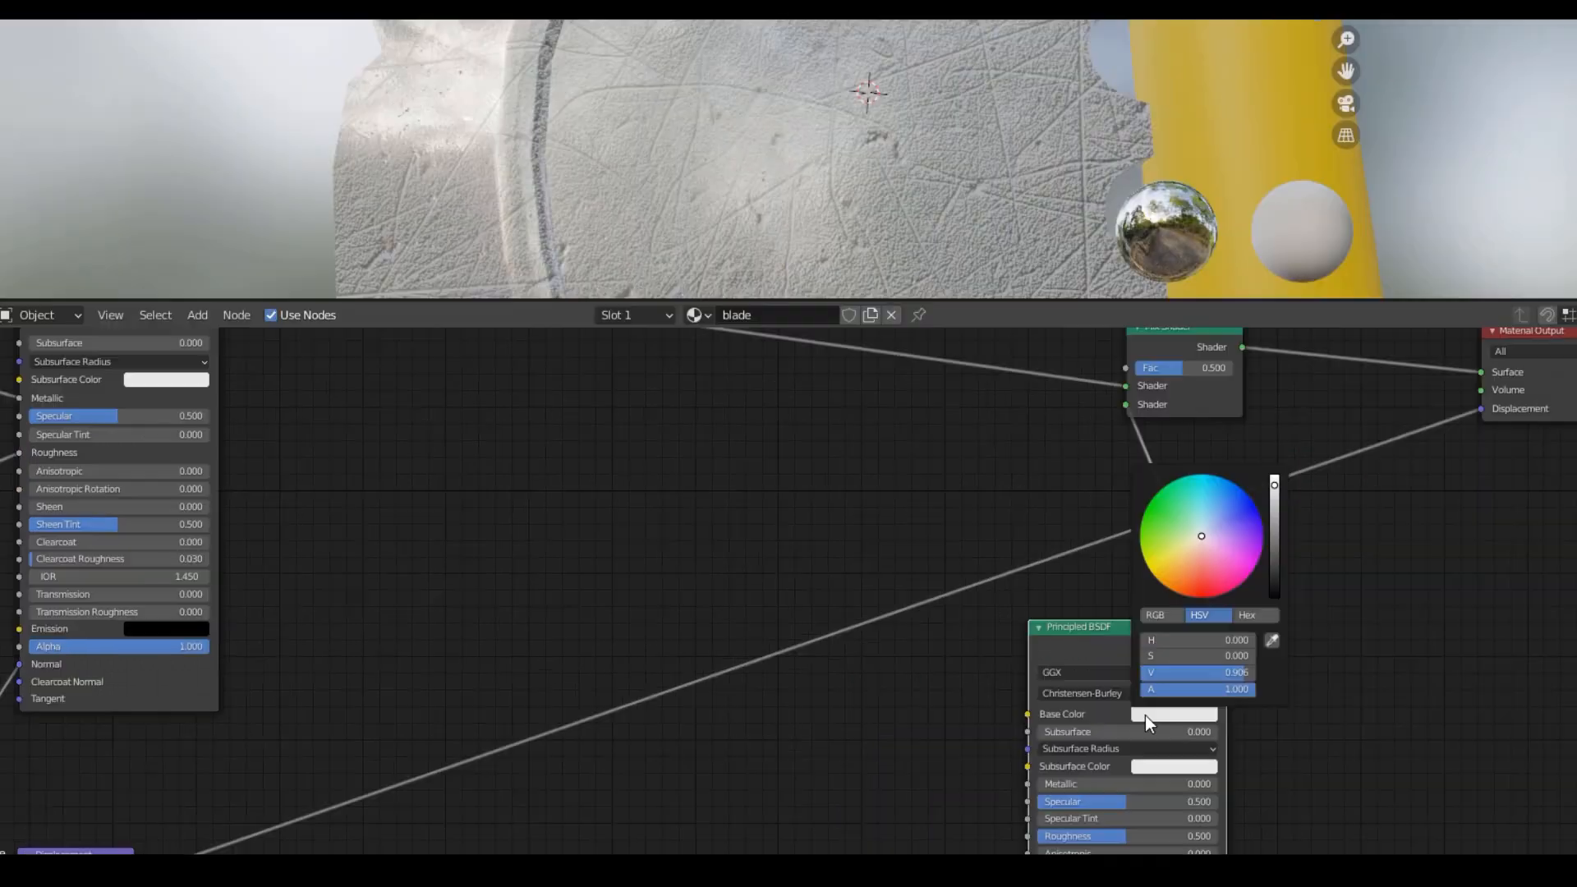
{"action": "left_click_drag", "start_coordinate": [1210, 547], "coordinate": [1223, 483]}
Step: Set the Mix Shader's Fac to 0 and then to 1 to compare the metal and blue shaders
{"action": "scroll", "coordinate": [662, 503], "scroll_direction": "down", "scroll_amount": 8}
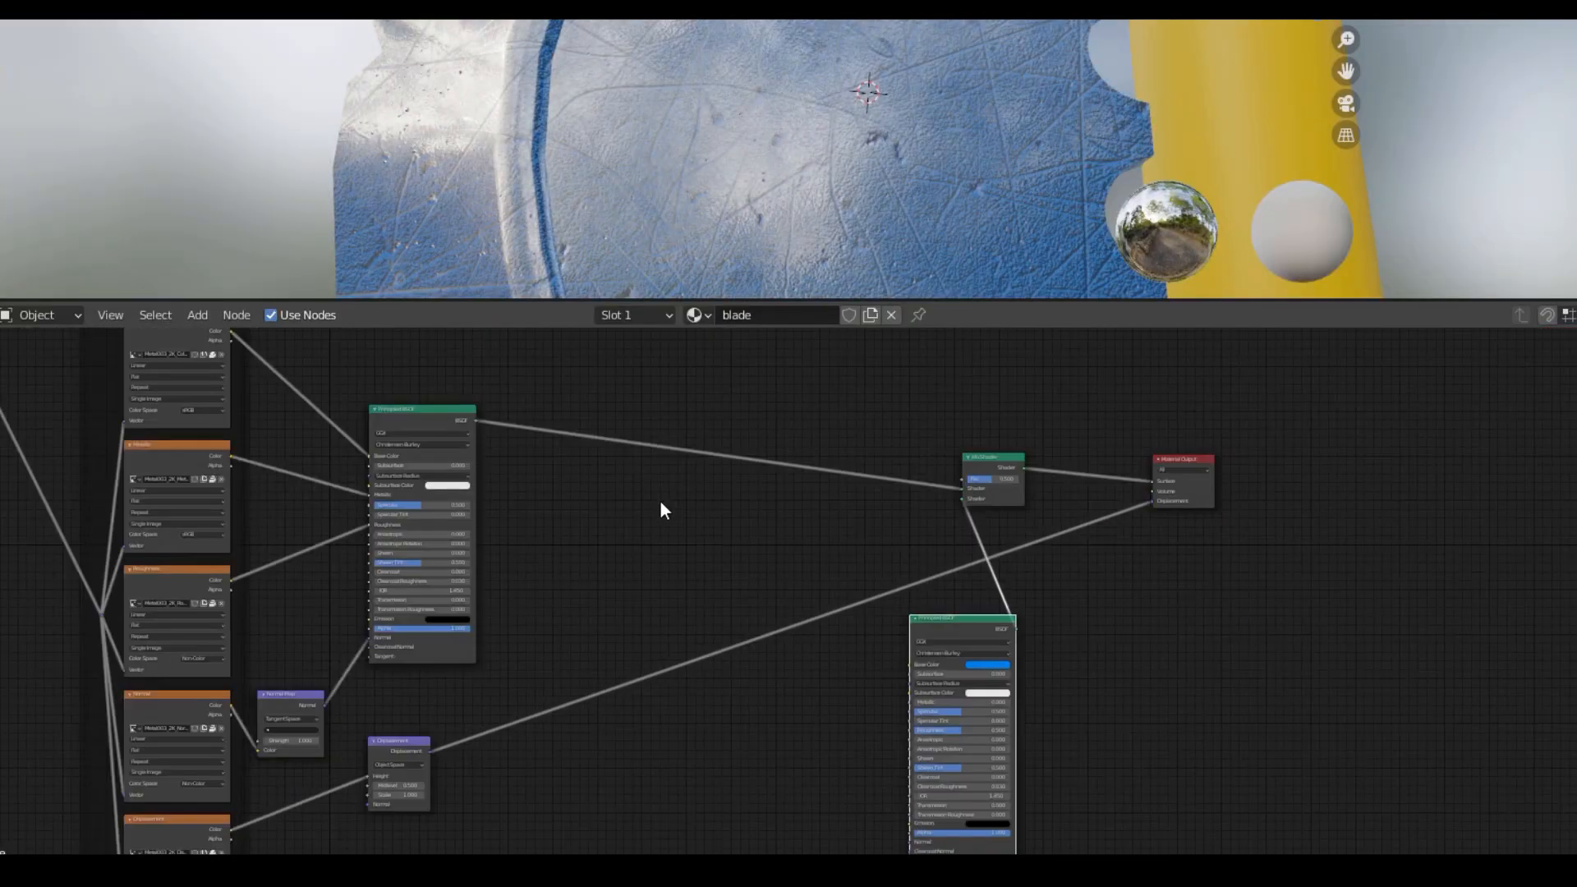
{"action": "scroll", "coordinate": [684, 565], "scroll_direction": "down", "scroll_amount": 2}
{"action": "middle_click_drag", "start_coordinate": [690, 565], "coordinate": [718, 588]}
{"action": "scroll", "coordinate": [818, 39], "scroll_direction": "up", "scroll_amount": 5}
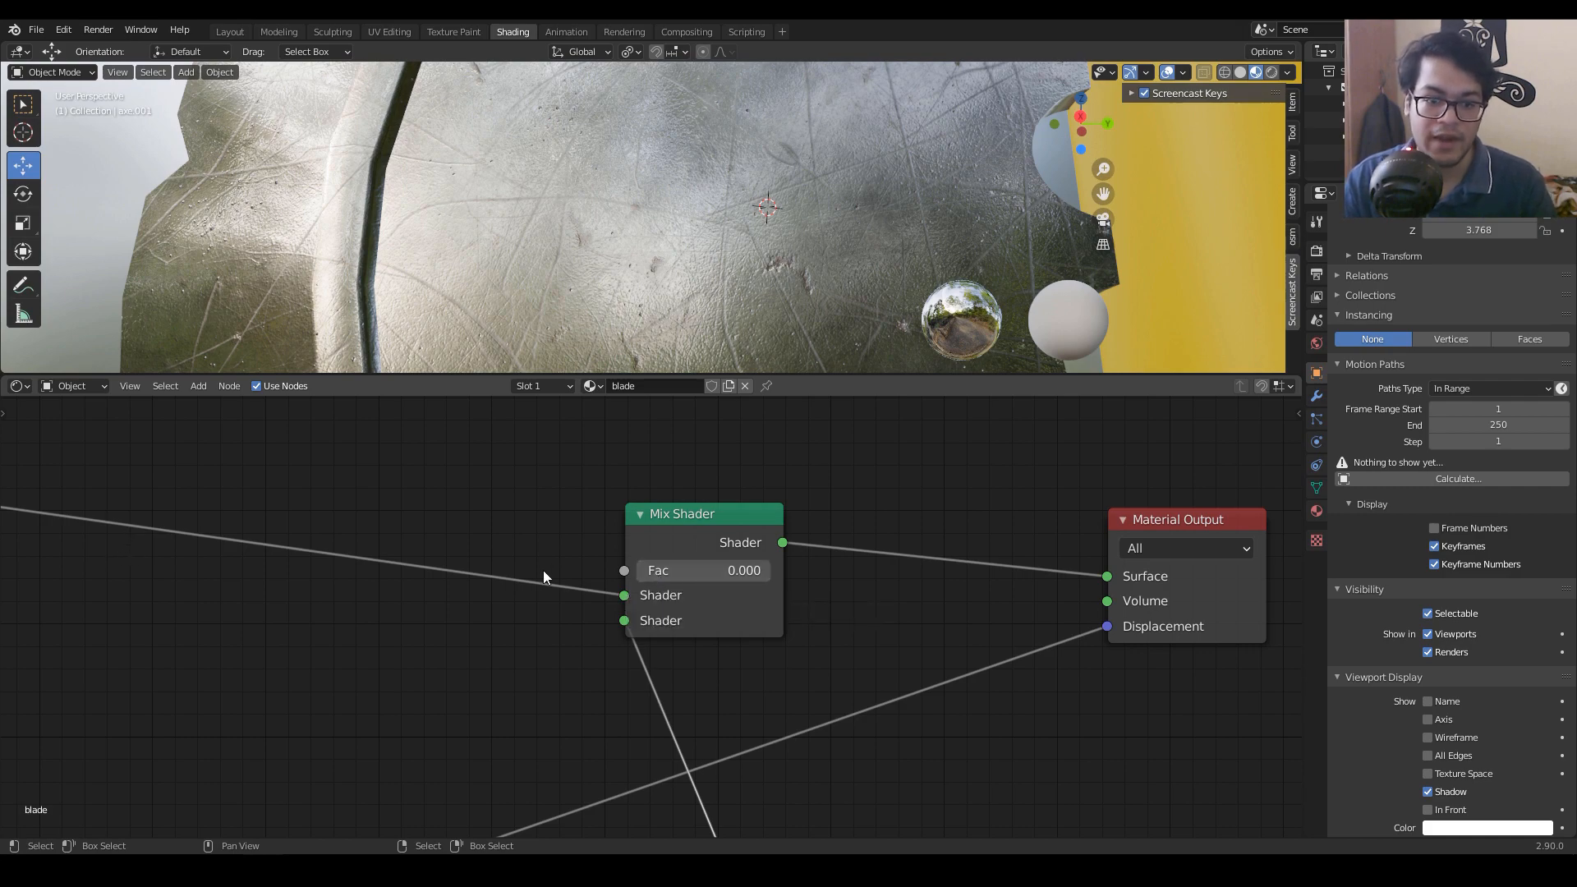
{"action": "left_click_drag", "start_coordinate": [716, 575], "coordinate": [789, 575]}
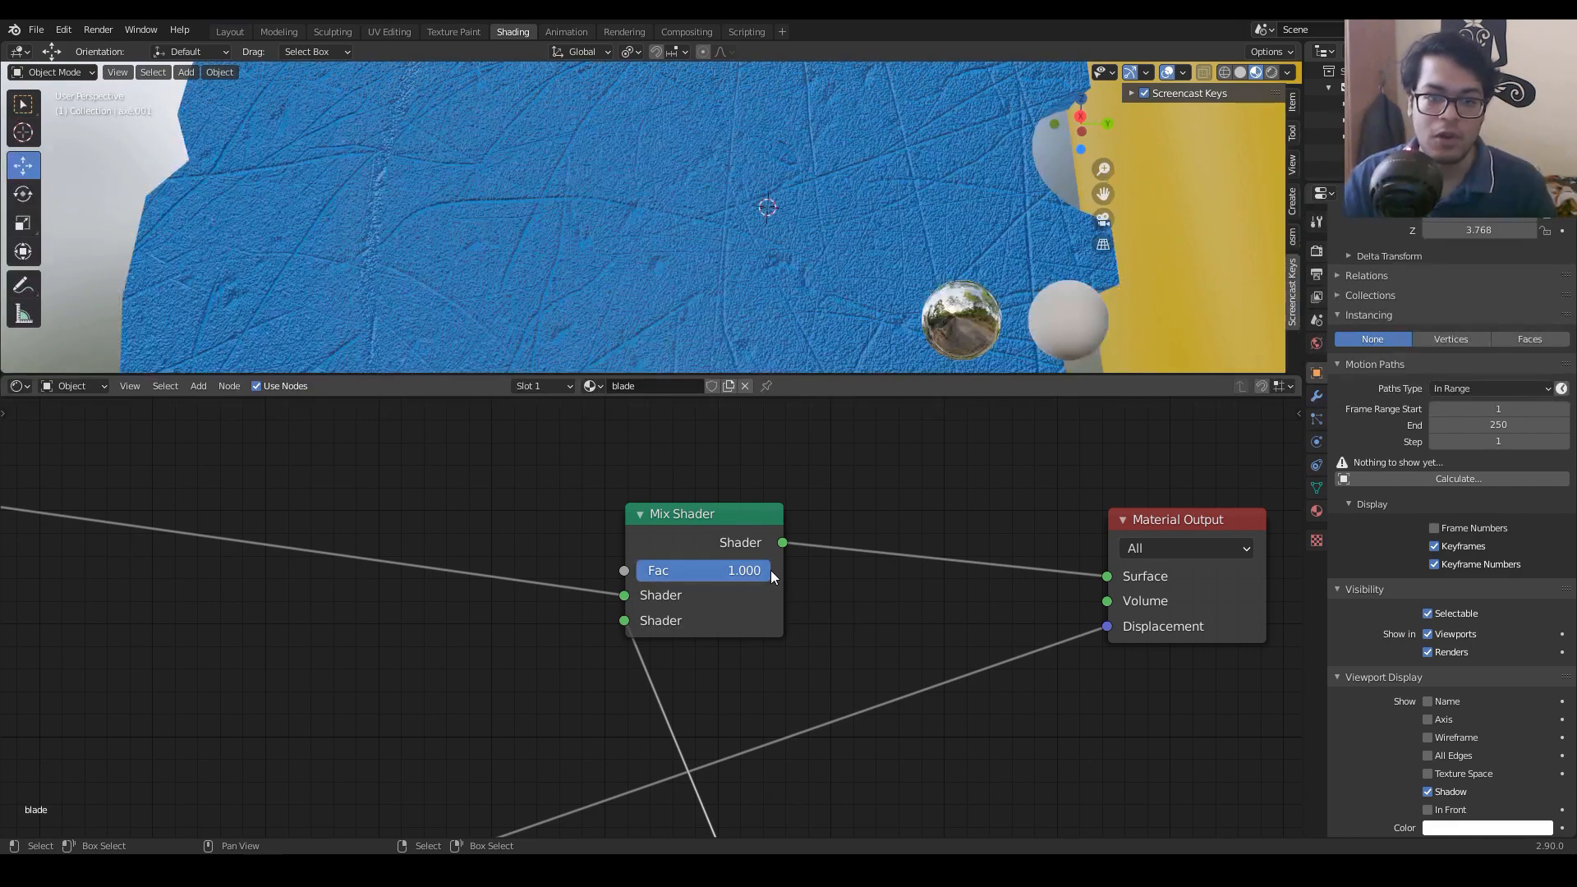
Step: Lower the Mix Shader's Fac to 0.392 and inspect the blended shaders on the blade up close
{"action": "scroll", "coordinate": [957, 750], "scroll_direction": "down", "scroll_amount": 3}
{"action": "middle_click_drag", "start_coordinate": [957, 749], "coordinate": [862, 546]}
{"action": "middle_click_drag", "start_coordinate": [741, 600], "coordinate": [761, 780]}
{"action": "scroll", "coordinate": [889, 705], "scroll_direction": "down", "scroll_amount": 4}
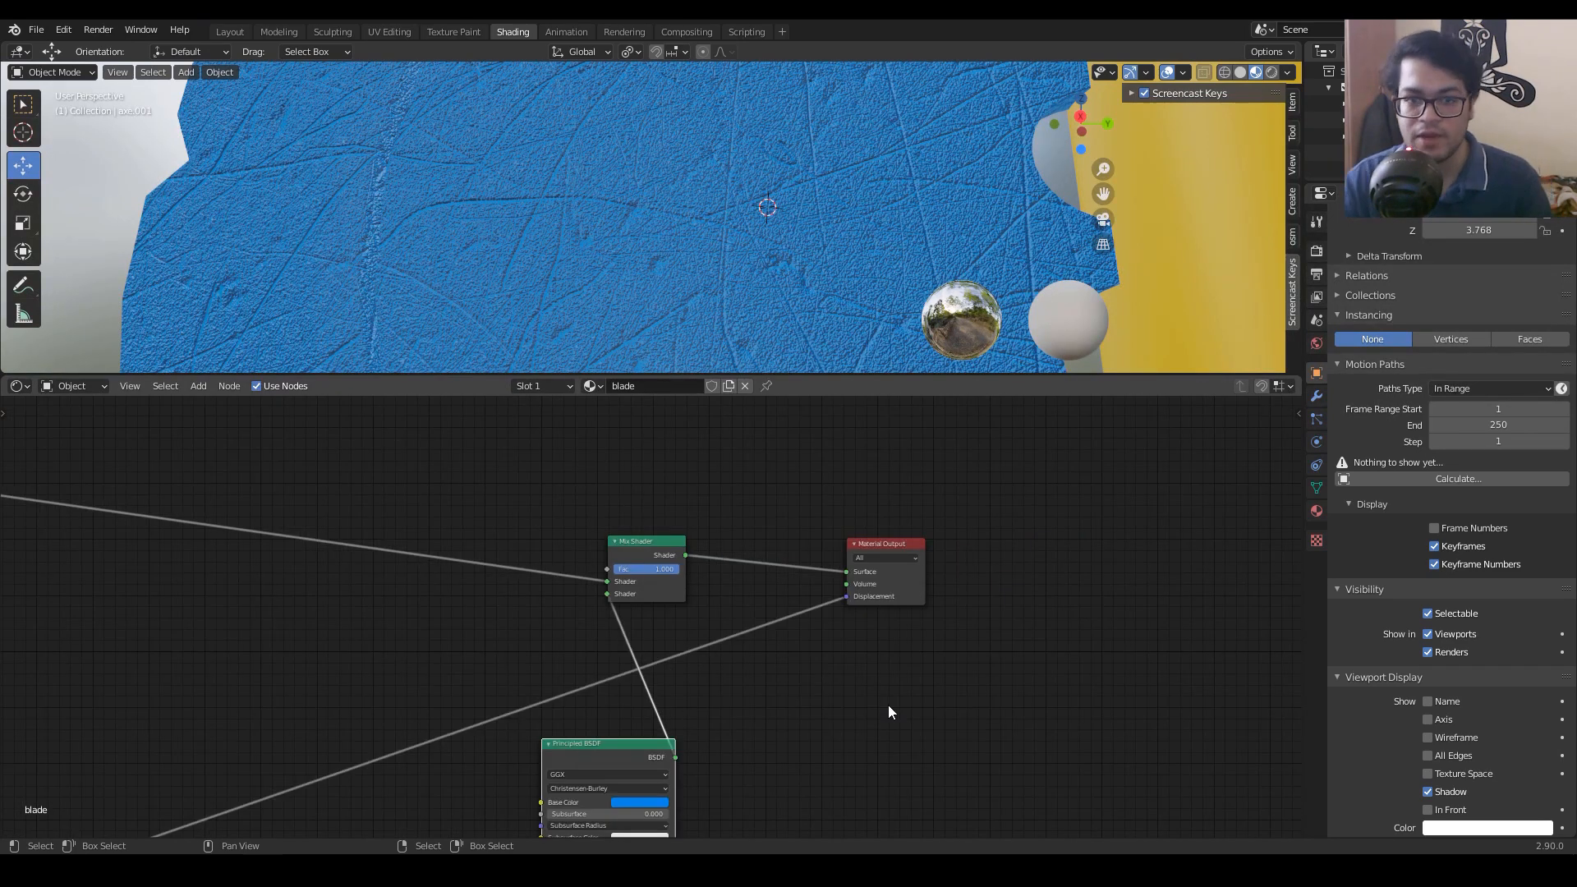
{"action": "middle_click_drag", "start_coordinate": [839, 711], "coordinate": [694, 731]}
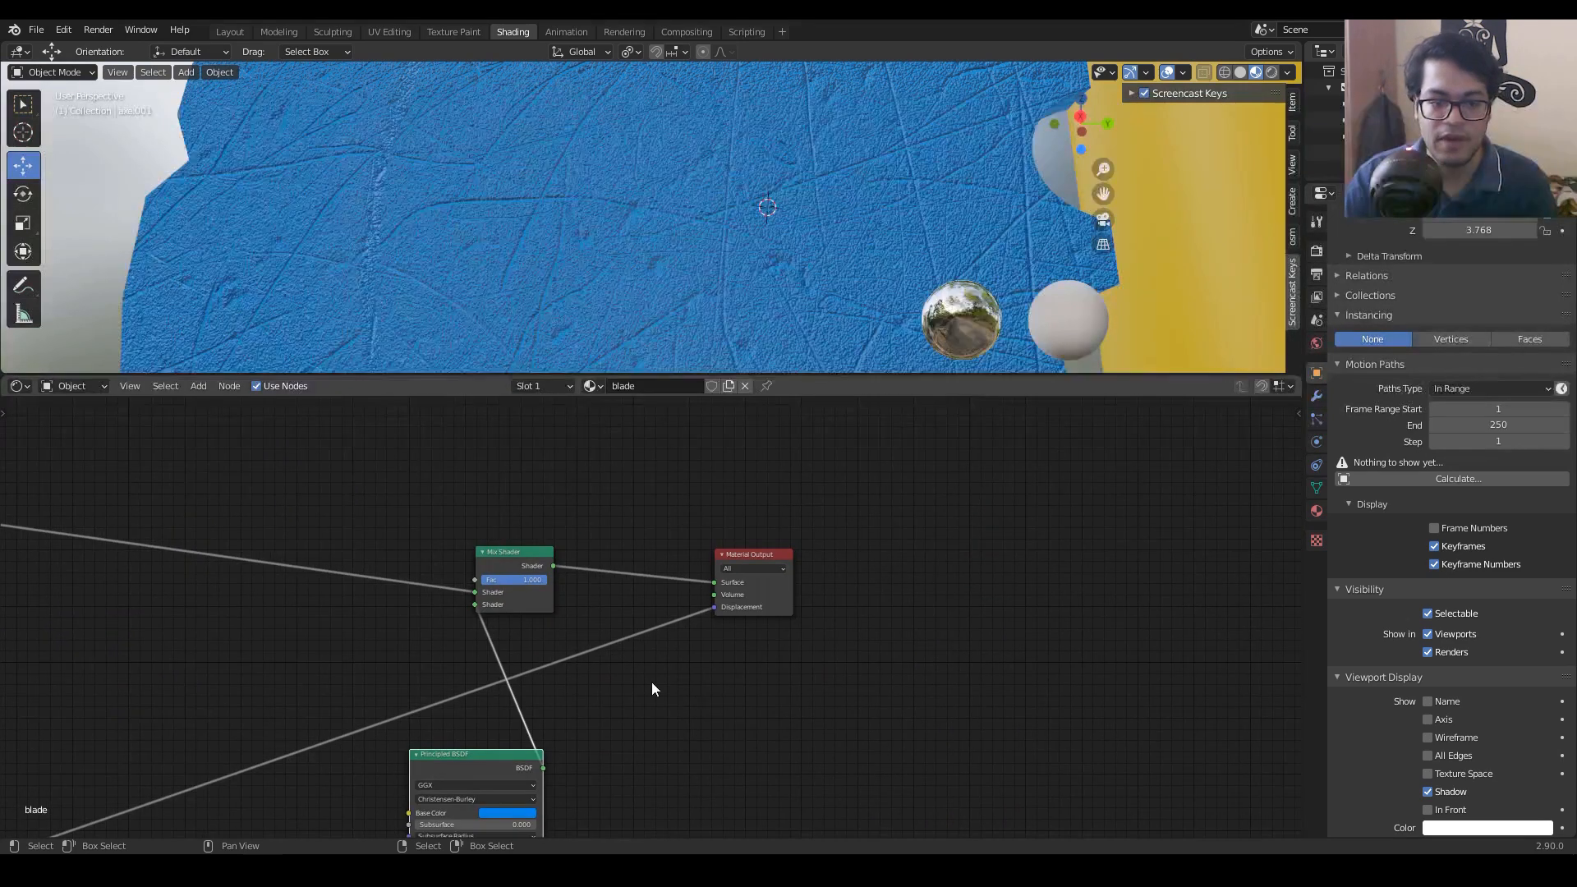
{"action": "scroll", "coordinate": [793, 612], "scroll_direction": "up", "scroll_amount": 3}
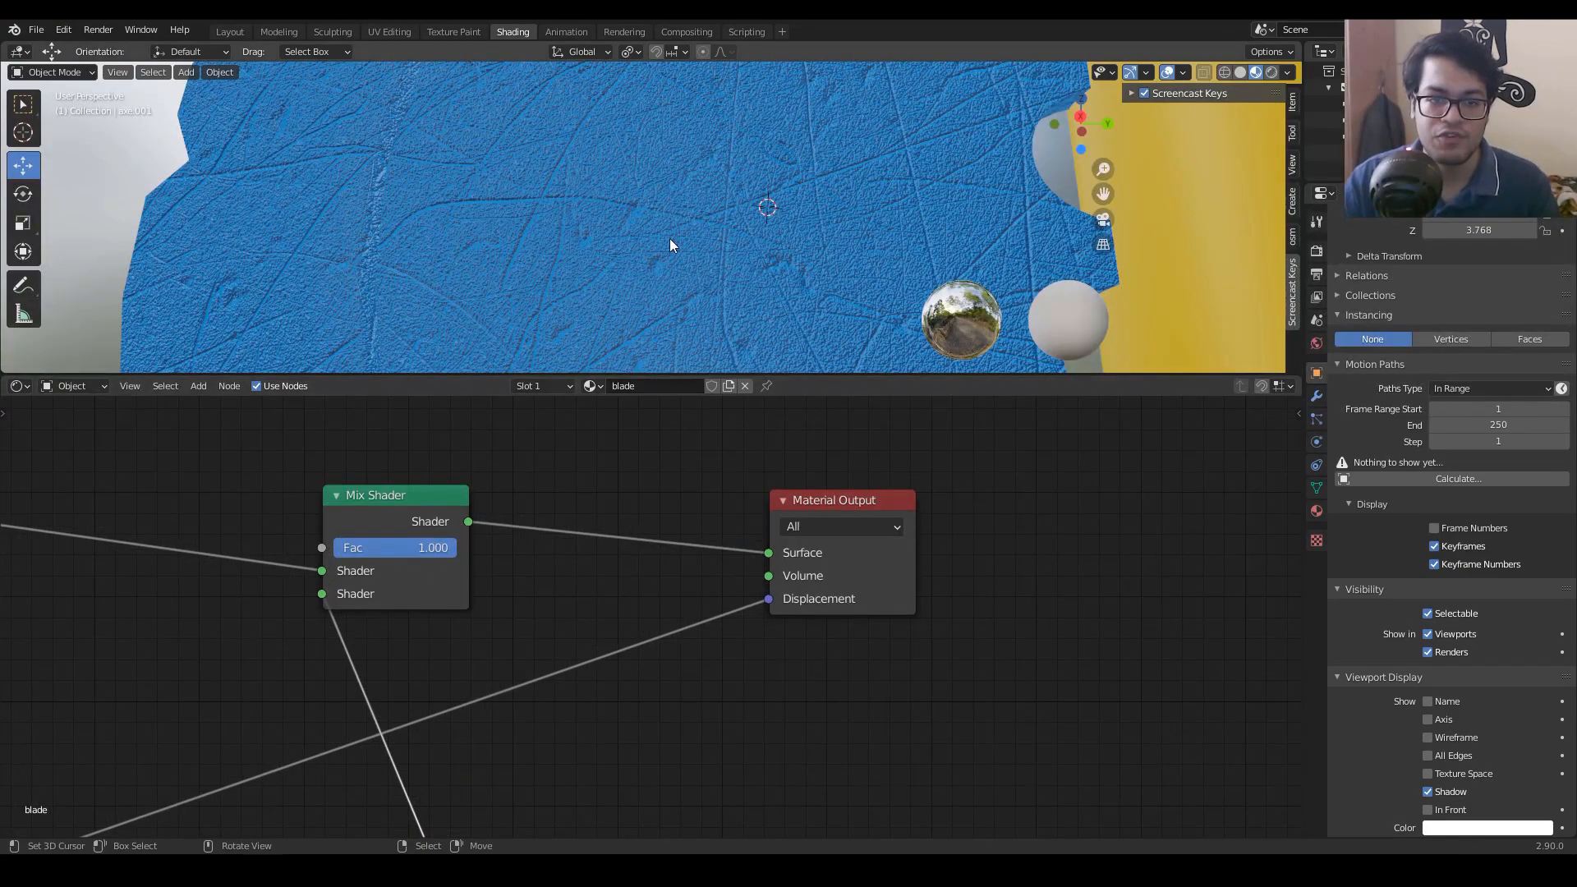
{"action": "scroll", "coordinate": [669, 238], "scroll_direction": "down", "scroll_amount": 9}
{"action": "middle_click_drag", "start_coordinate": [669, 238], "coordinate": [585, 337]}
{"action": "scroll", "coordinate": [702, 225], "scroll_direction": "up", "scroll_amount": 9}
{"action": "scroll", "coordinate": [496, 228], "scroll_direction": "up", "scroll_amount": 3}
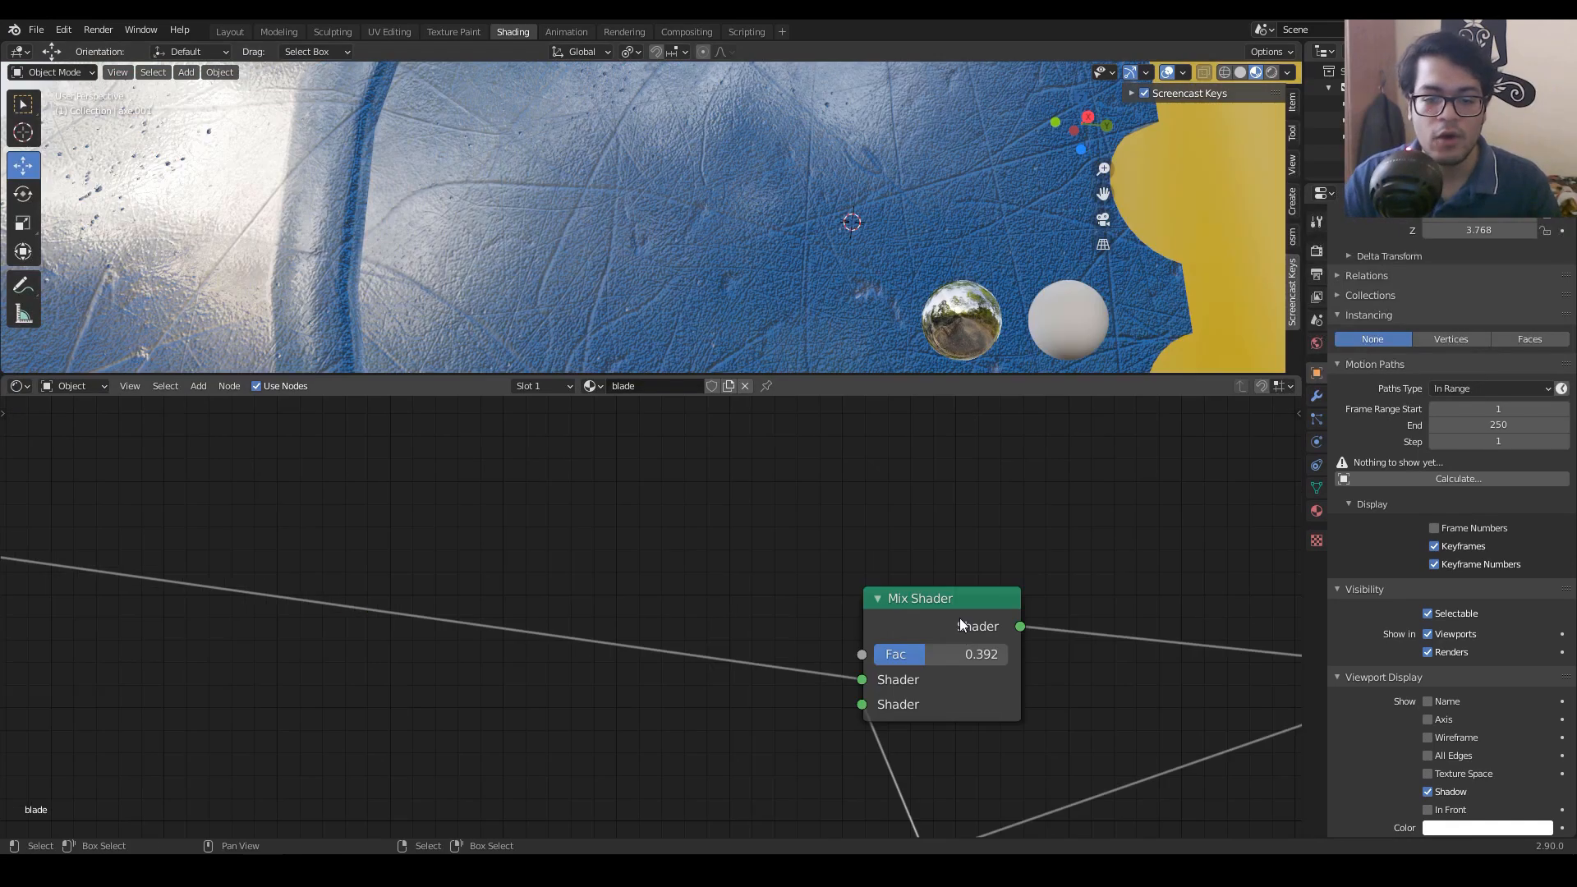
Step: Move the Mix Shader node up so it sits higher than the Material Output
{"action": "left_click_drag", "start_coordinate": [959, 617], "coordinate": [980, 505]}
{"action": "middle_click_drag", "start_coordinate": [649, 497], "coordinate": [689, 619]}
{"action": "scroll", "coordinate": [746, 715], "scroll_direction": "down", "scroll_amount": 8}
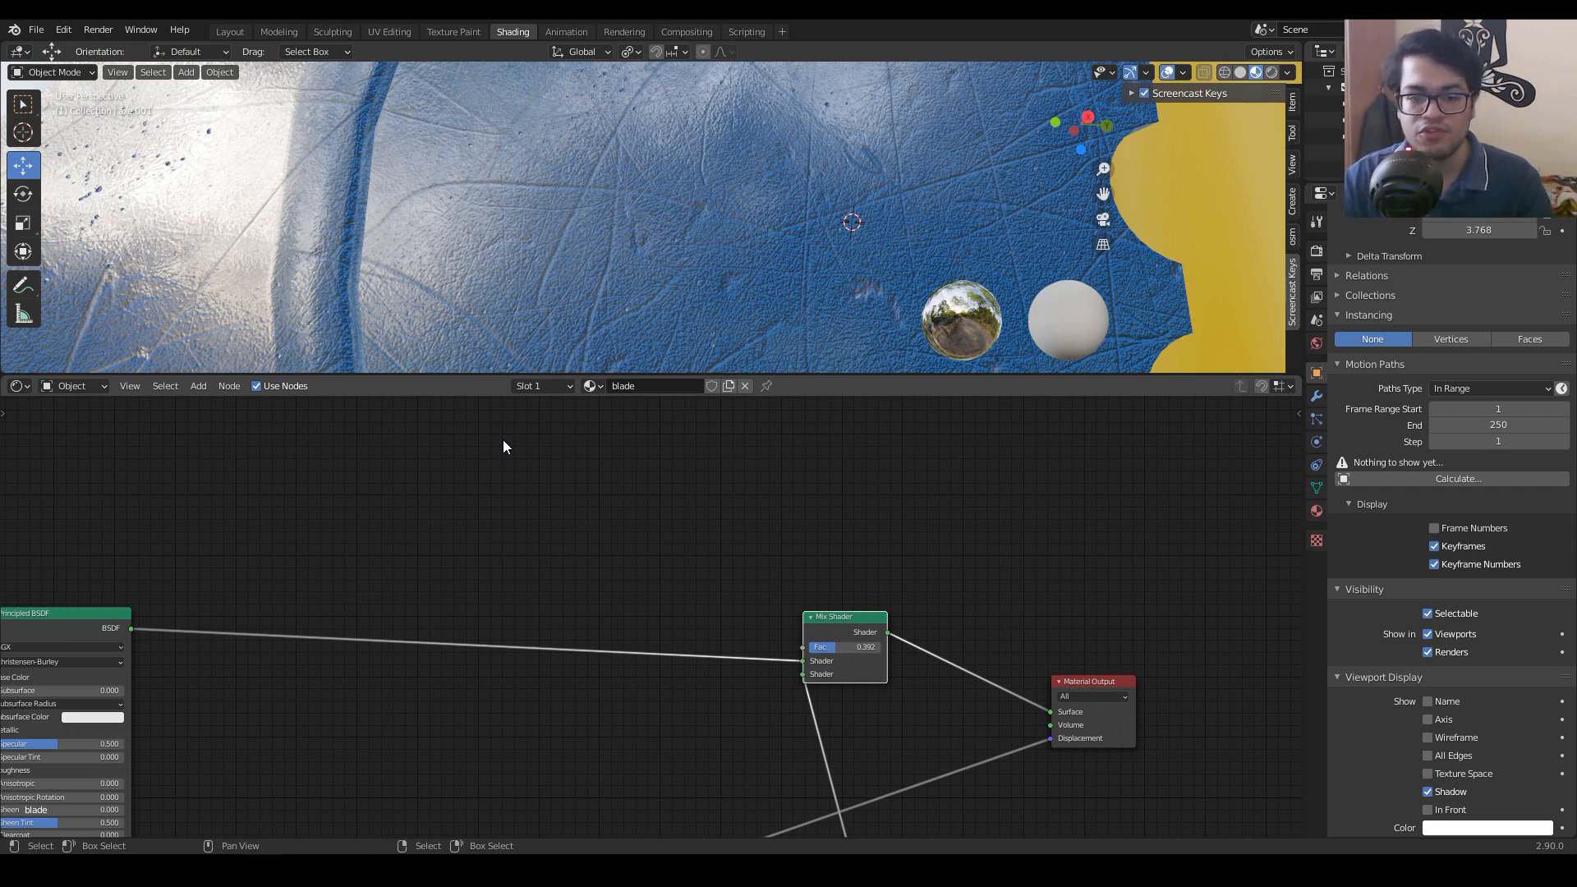
{"action": "scroll", "coordinate": [516, 560], "scroll_direction": "down", "scroll_amount": 3}
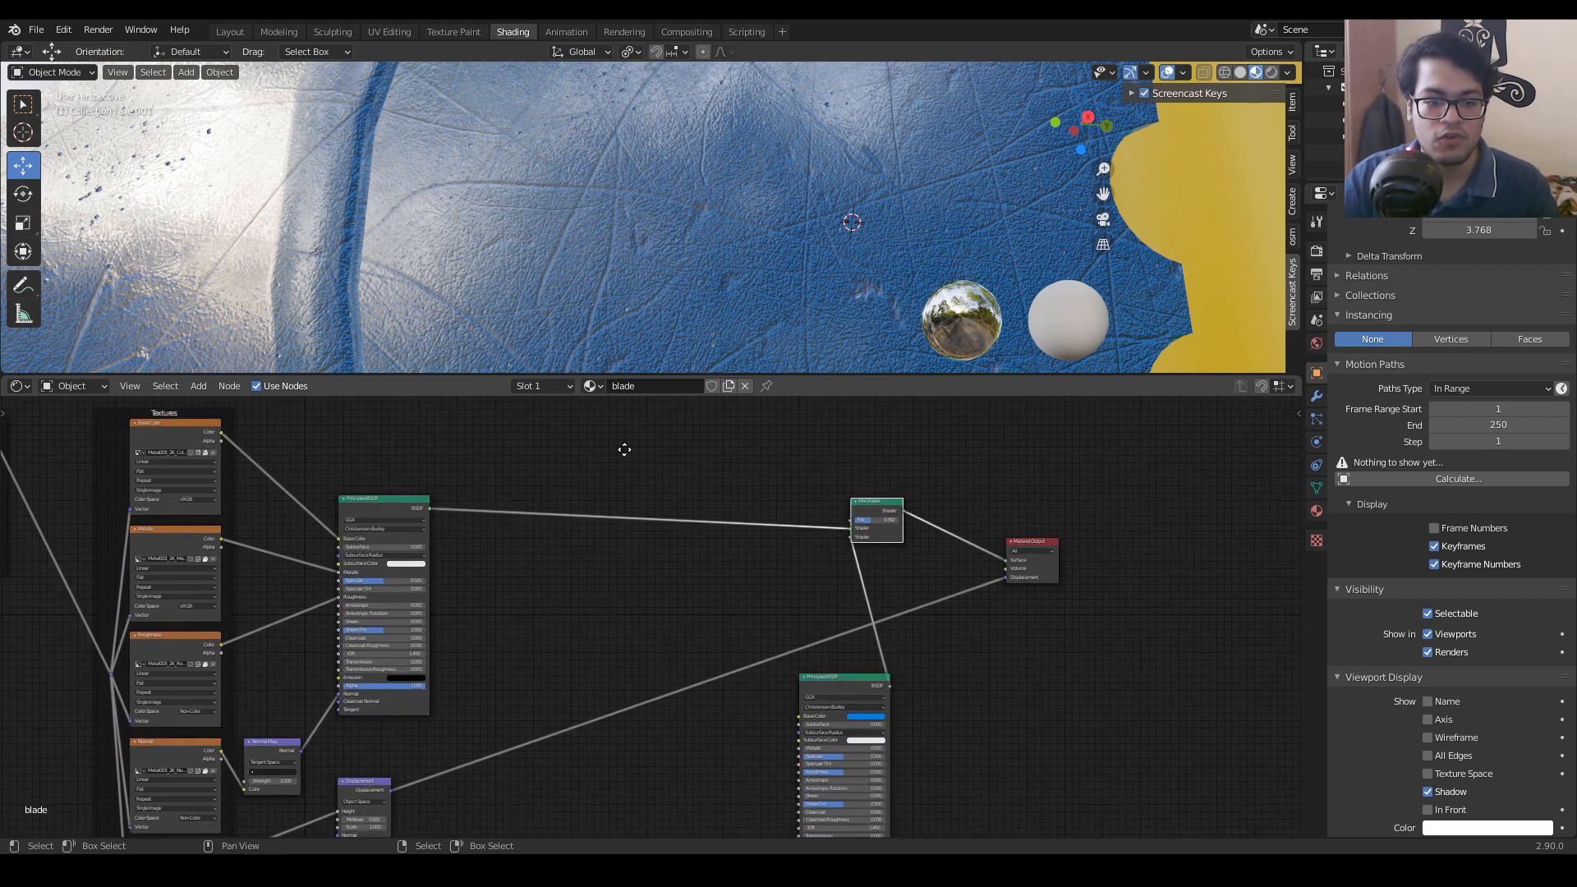
Step: Examine the blade's node tree from the texture maps through both Principled BSDF nodes to the Material Output
{"action": "scroll", "coordinate": [490, 529], "scroll_direction": "up", "scroll_amount": 3}
{"action": "middle_click_drag", "start_coordinate": [491, 529], "coordinate": [698, 617]}
{"action": "scroll", "coordinate": [699, 612], "scroll_direction": "down", "scroll_amount": 2}
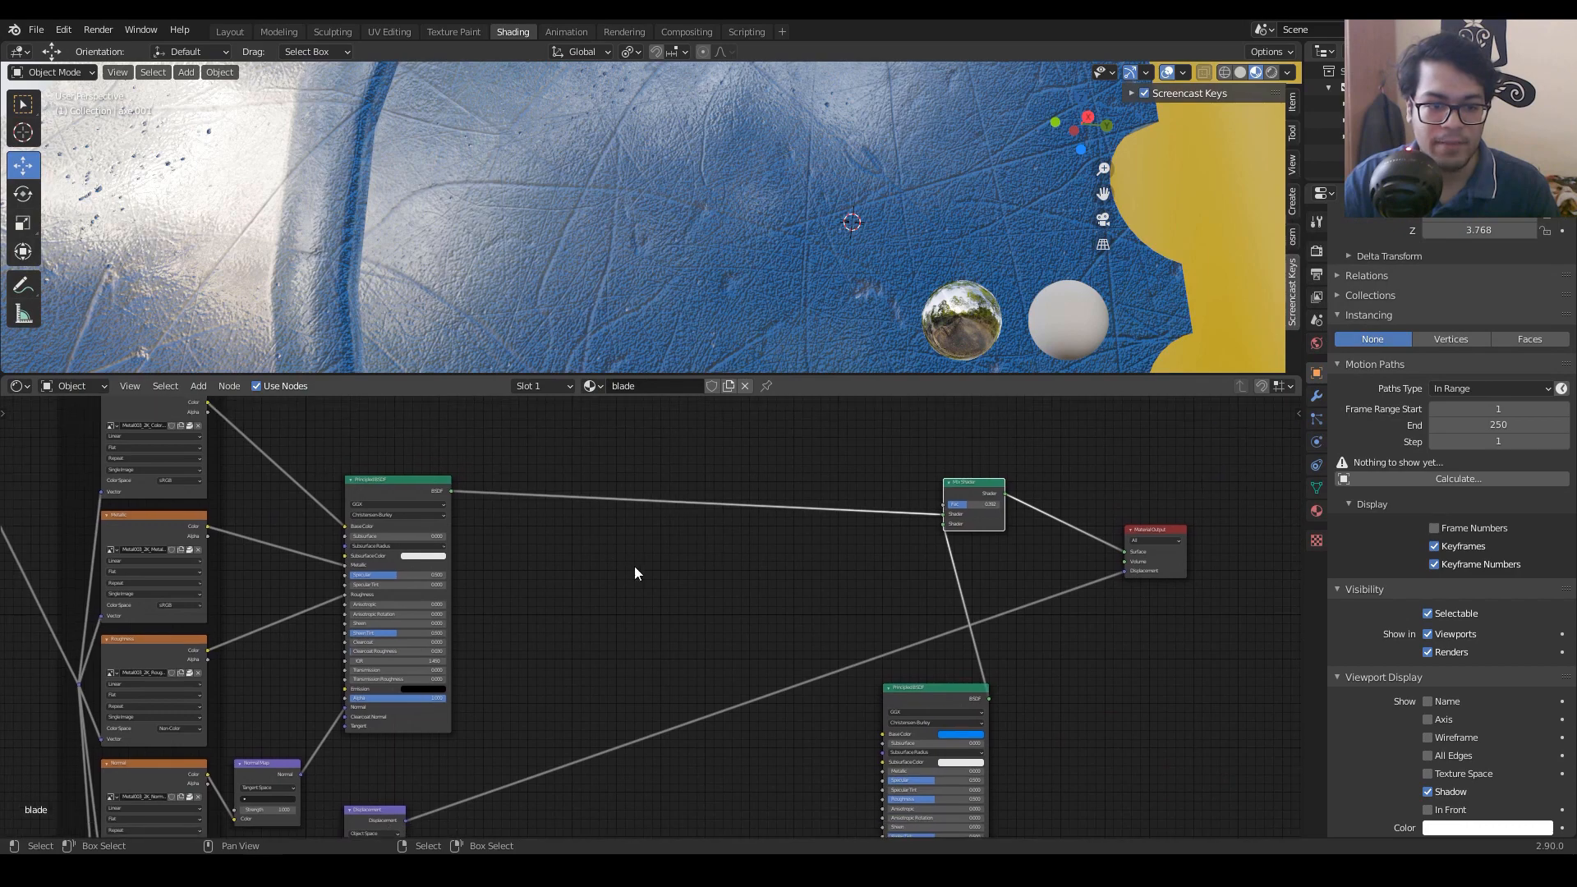
{"action": "middle_click_drag", "start_coordinate": [756, 569], "coordinate": [658, 490]}
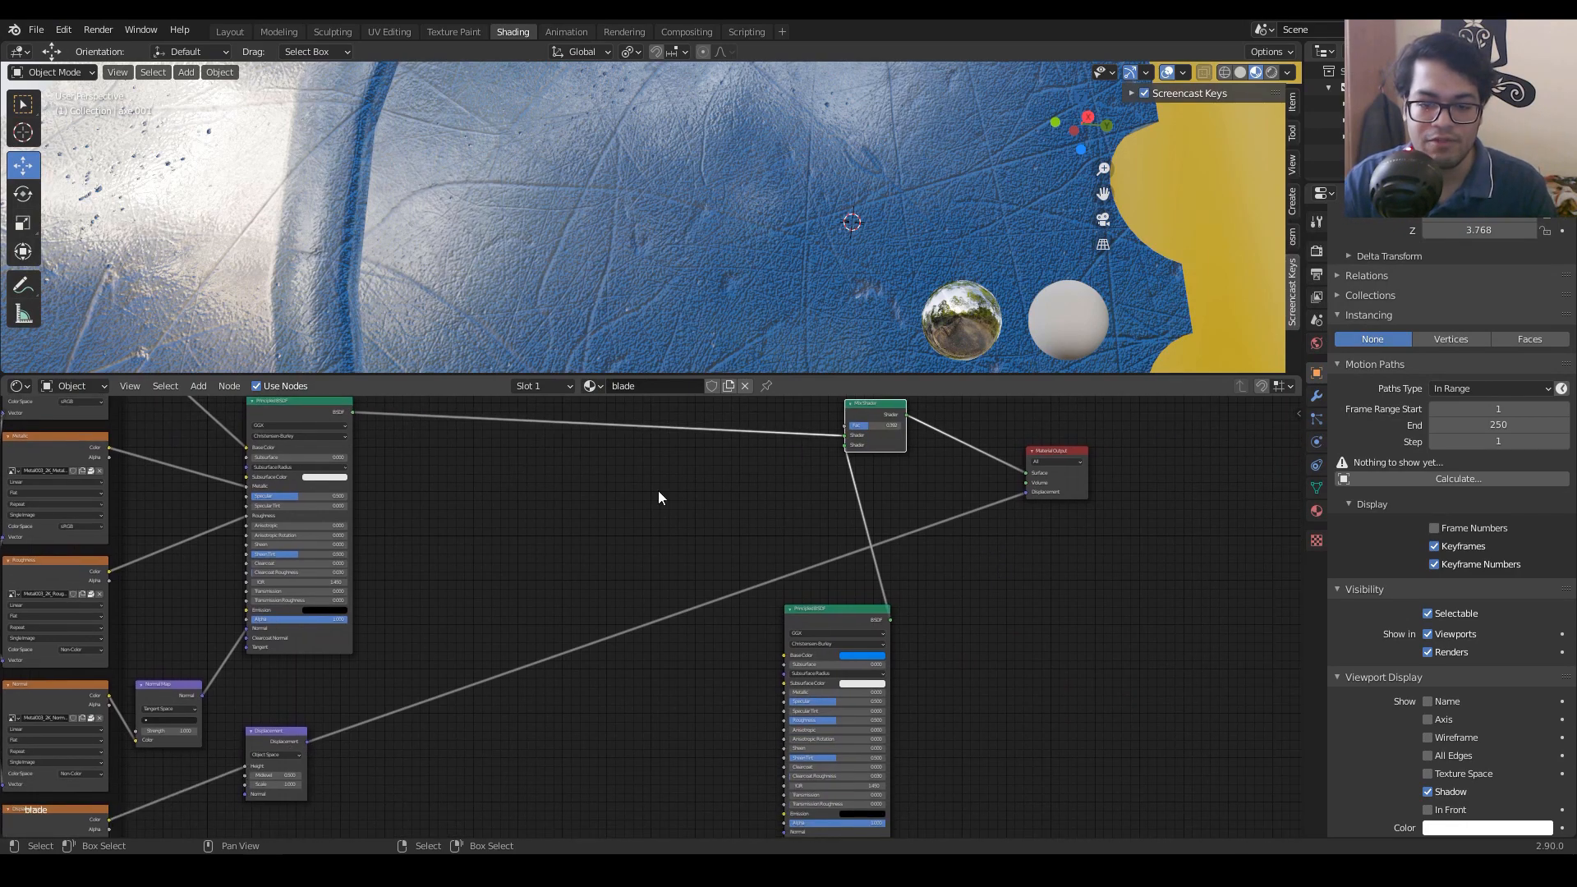
{"action": "scroll", "coordinate": [678, 608], "scroll_direction": "up", "scroll_amount": 2}
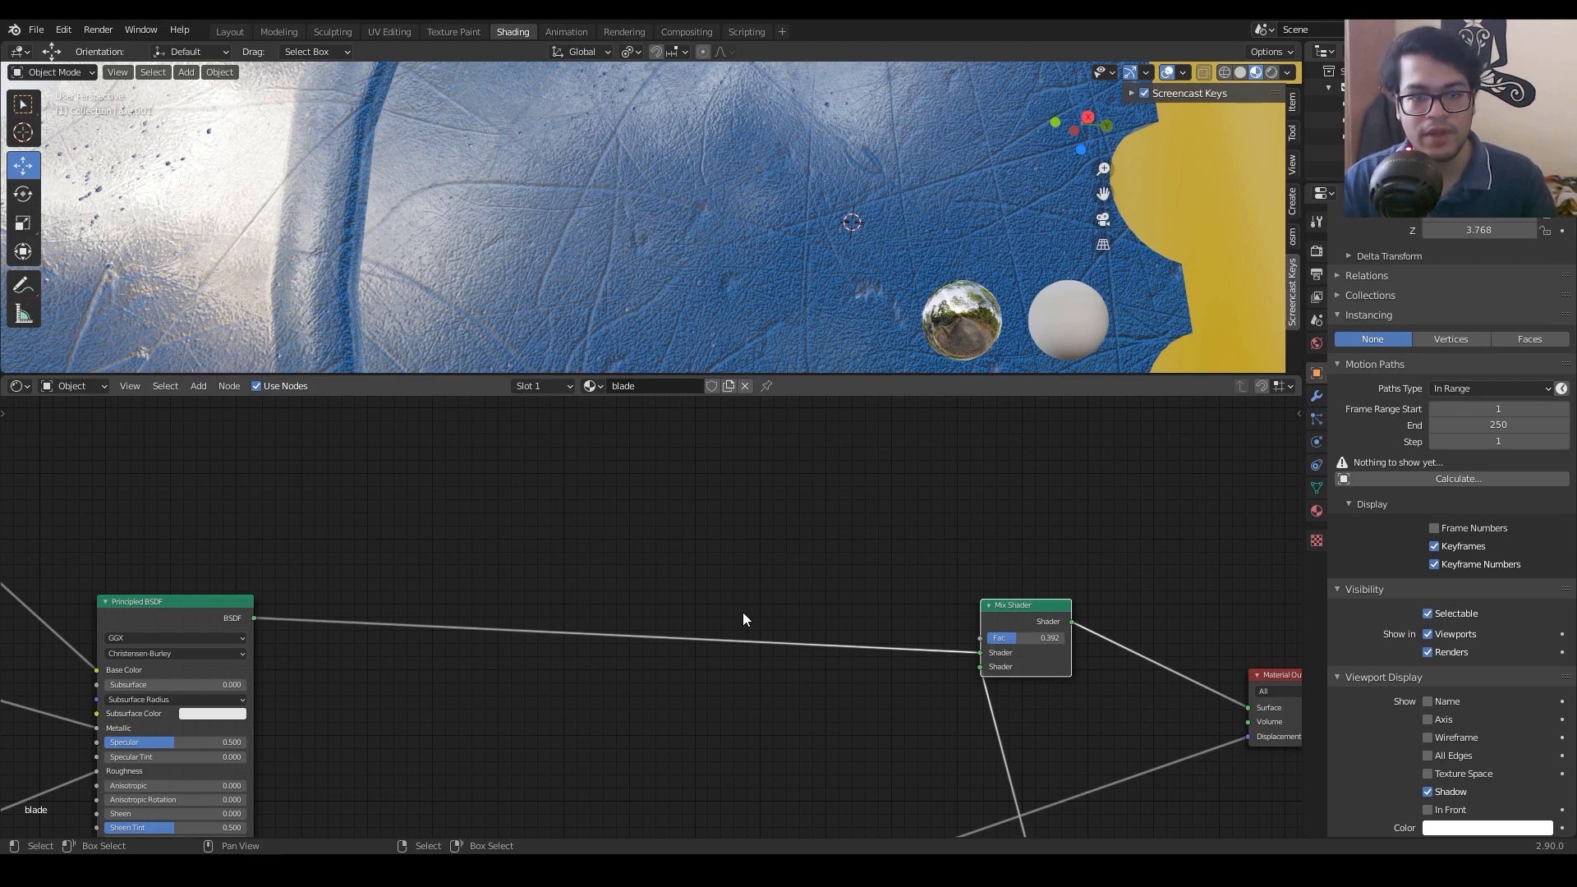
{"action": "scroll", "coordinate": [743, 612], "scroll_direction": "down", "scroll_amount": 2}
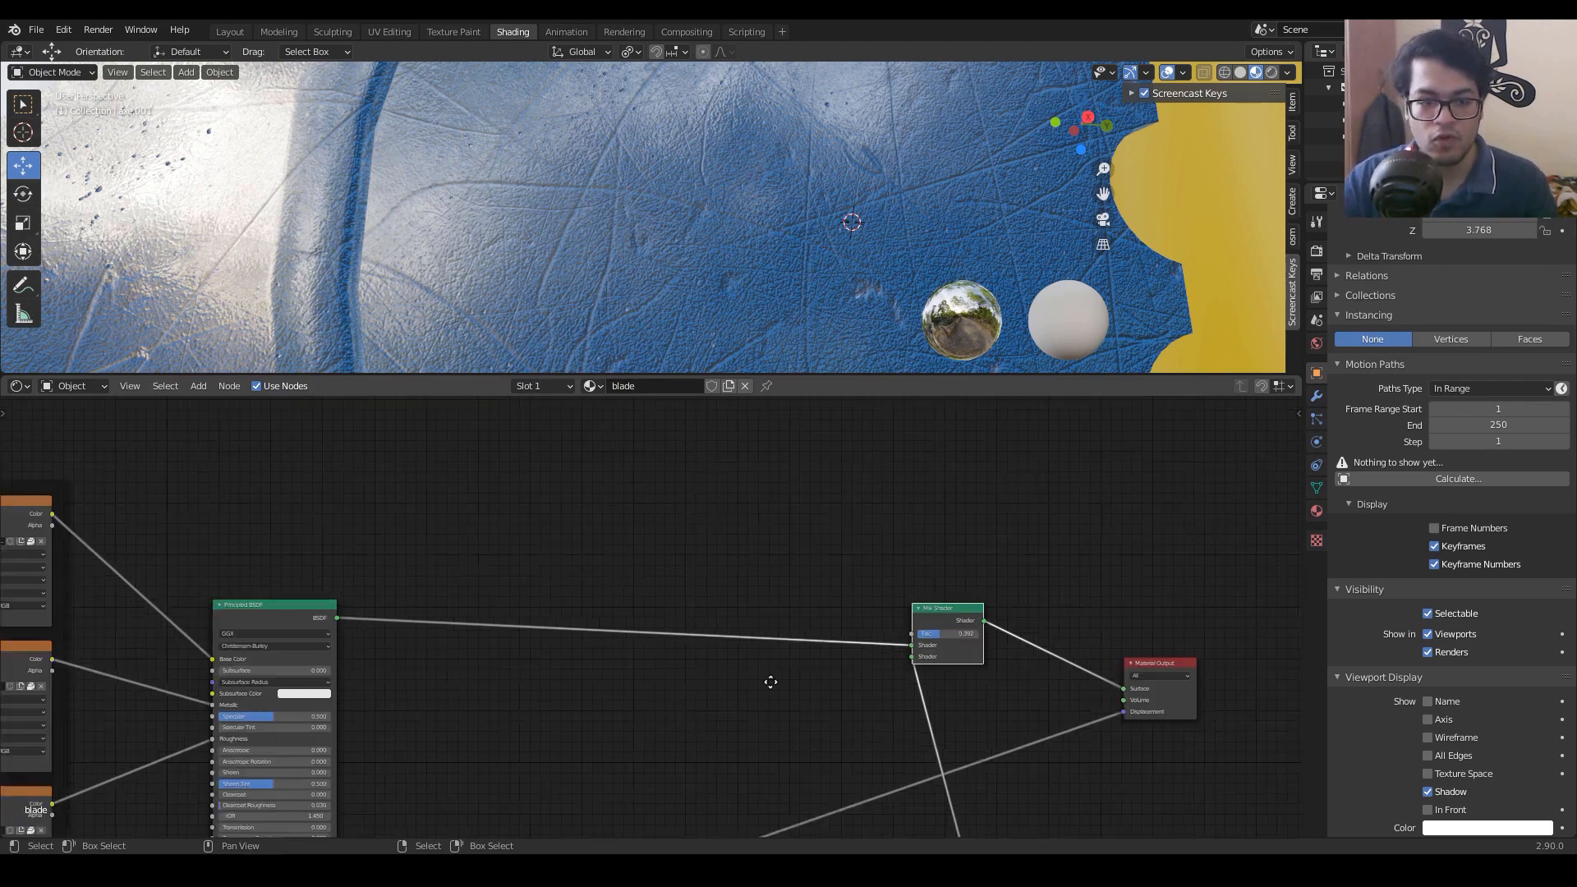
{"action": "key", "text": "Home"}
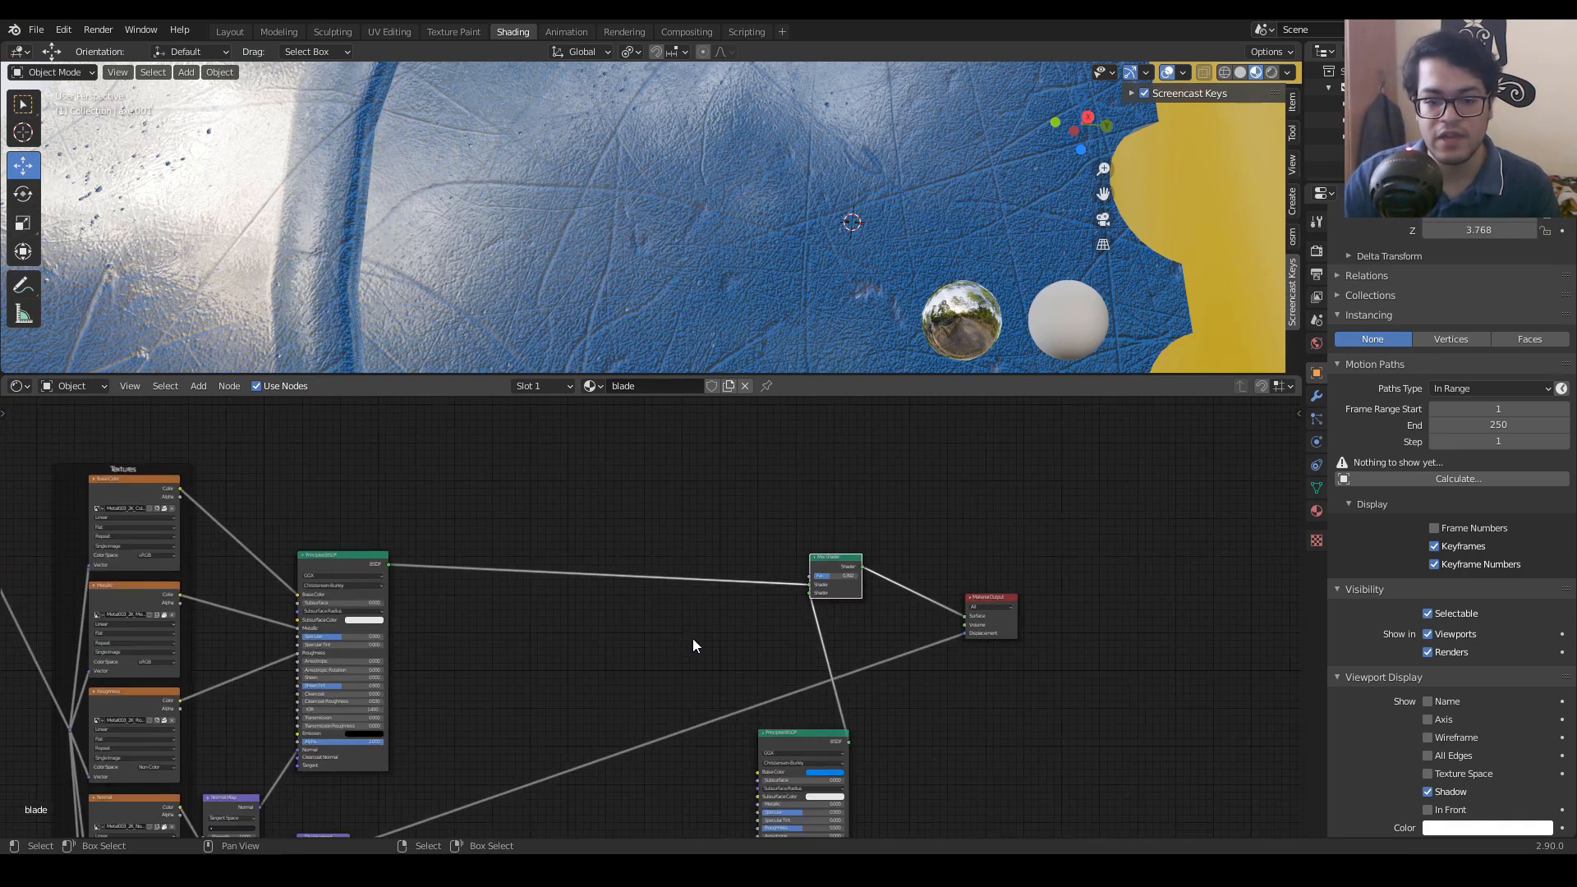
{"action": "middle_click_drag", "start_coordinate": [717, 491], "coordinate": [598, 582]}
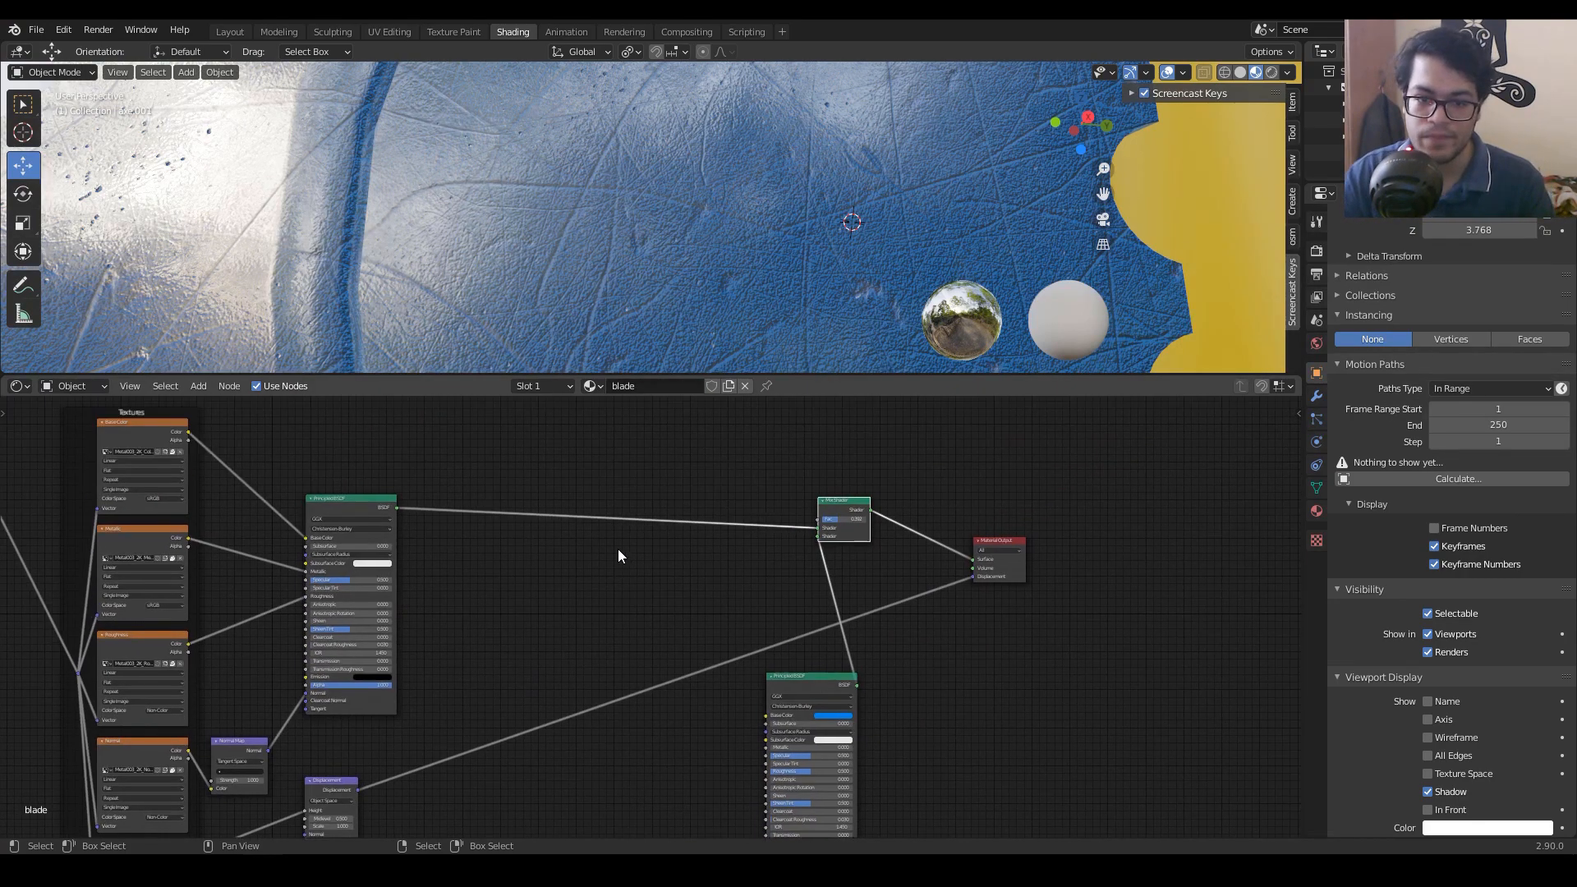
Step: Add an Image Texture node in the space above the link between the first Principled BSDF and the Mix Shader
{"action": "scroll", "coordinate": [723, 493], "scroll_direction": "up", "scroll_amount": 9}
{"action": "middle_click_drag", "start_coordinate": [832, 527], "coordinate": [881, 550]}
{"action": "key", "text": "shift+a"}
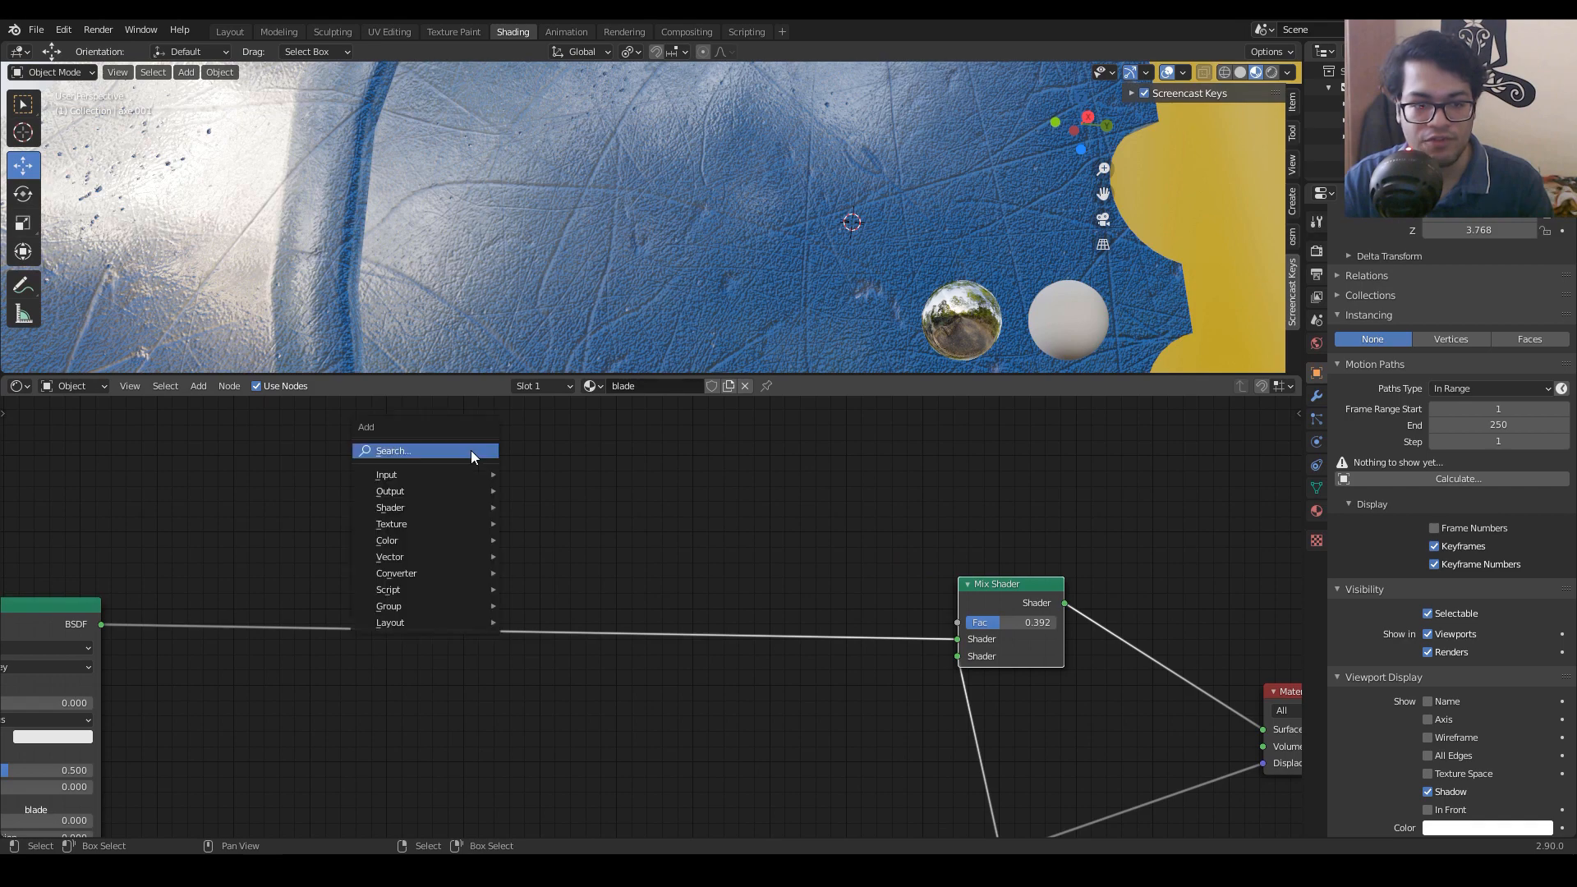
{"action": "left_click", "coordinate": [471, 450]}
{"action": "type", "text": "ima"}
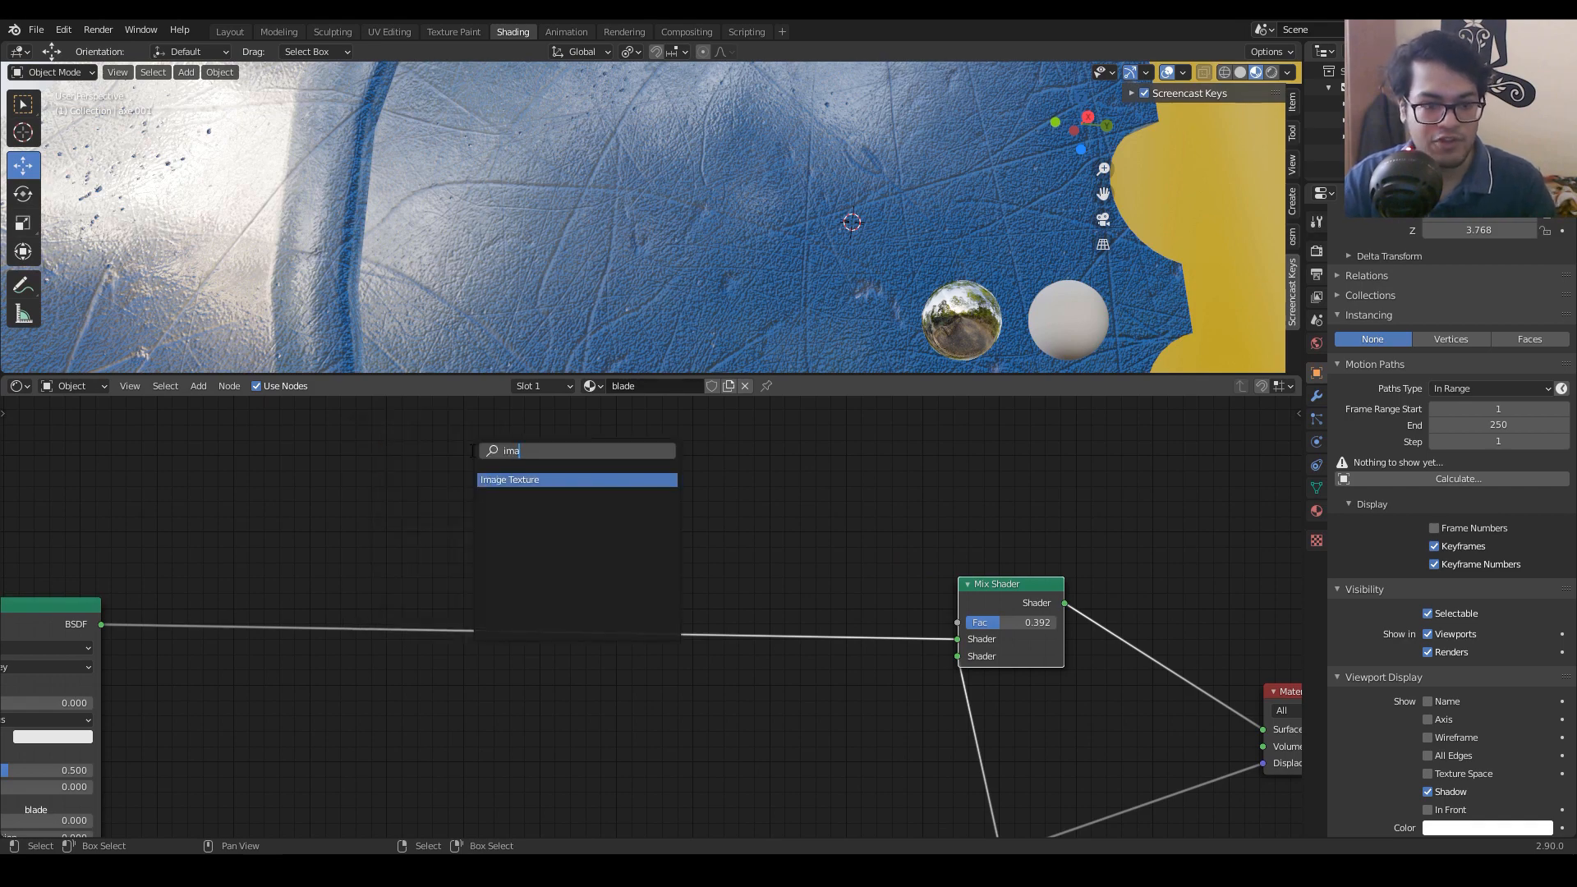
{"action": "key", "text": "Return"}
{"action": "left_click", "coordinate": [570, 476]}
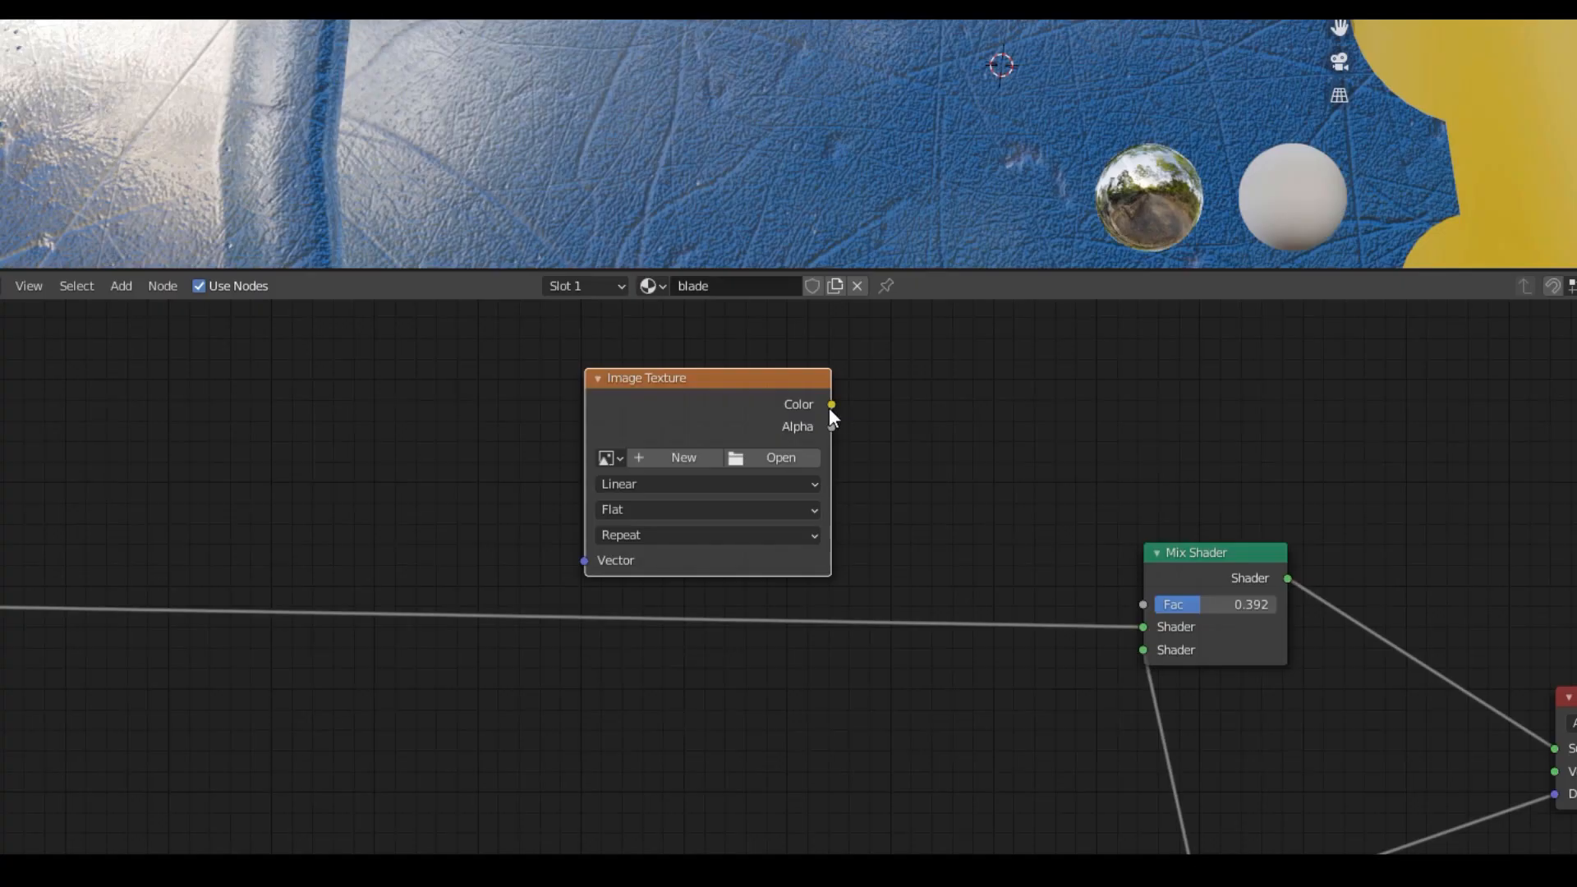
Step: Load rune.png into the Image Texture node, connect its Color output to the Mix Shader's Fac, and inspect the pattern on the blade
{"action": "left_click_drag", "start_coordinate": [884, 414], "coordinate": [1210, 503]}
{"action": "left_click_drag", "start_coordinate": [685, 391], "coordinate": [630, 720]}
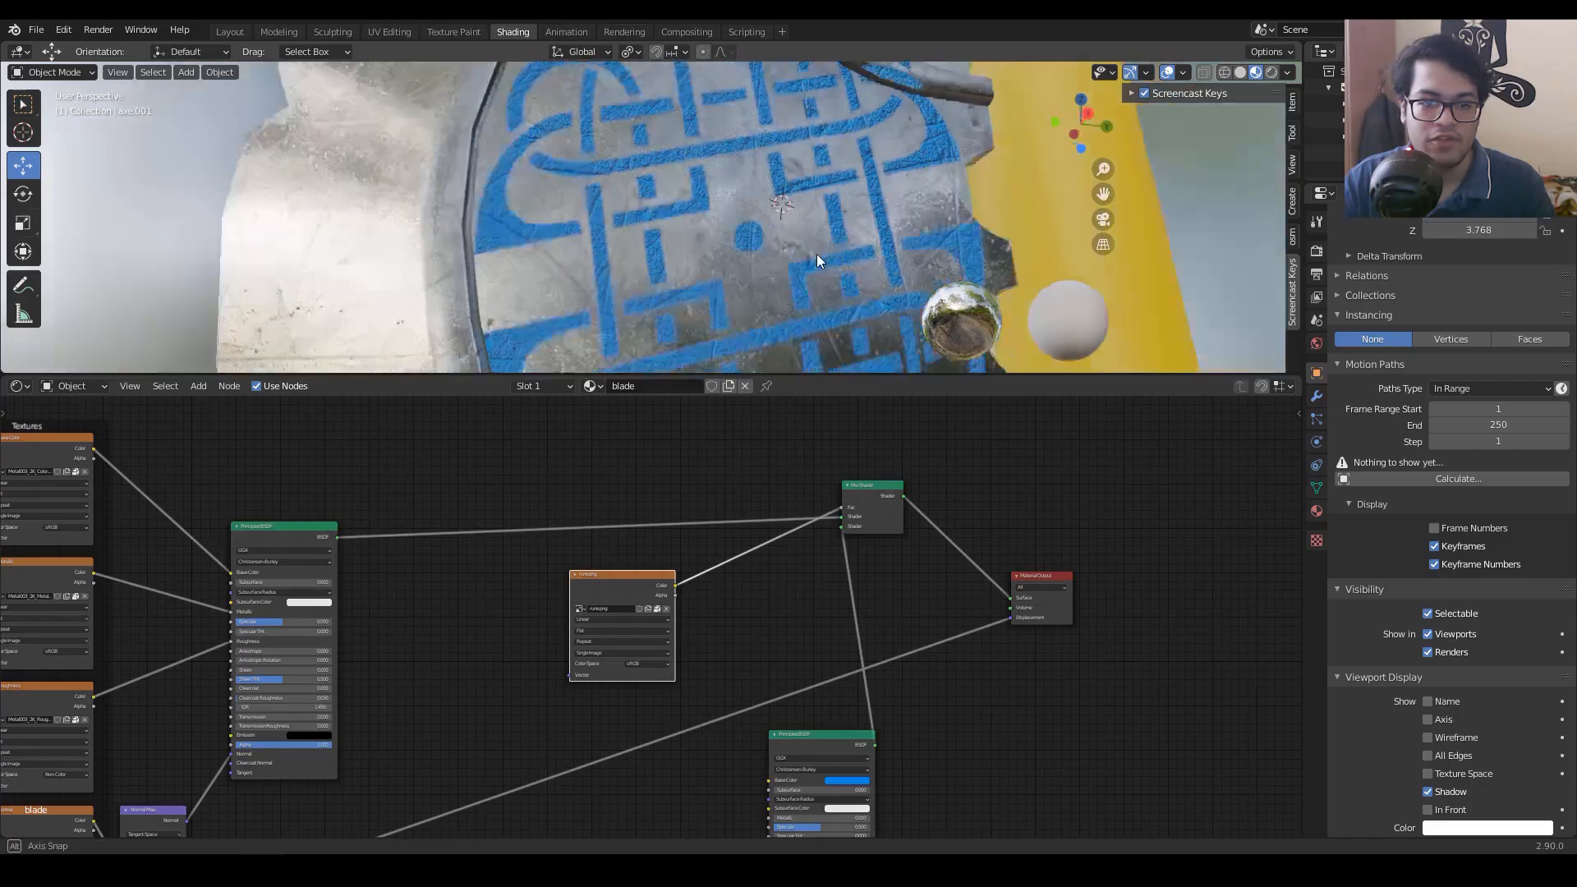
{"action": "mouse_move", "coordinate": [816, 253]}
{"action": "middle_mouse_down"}
{"action": "mouse_move", "coordinate": [815, 362]}
{"action": "mouse_move", "coordinate": [780, 291]}
{"action": "middle_mouse_up"}
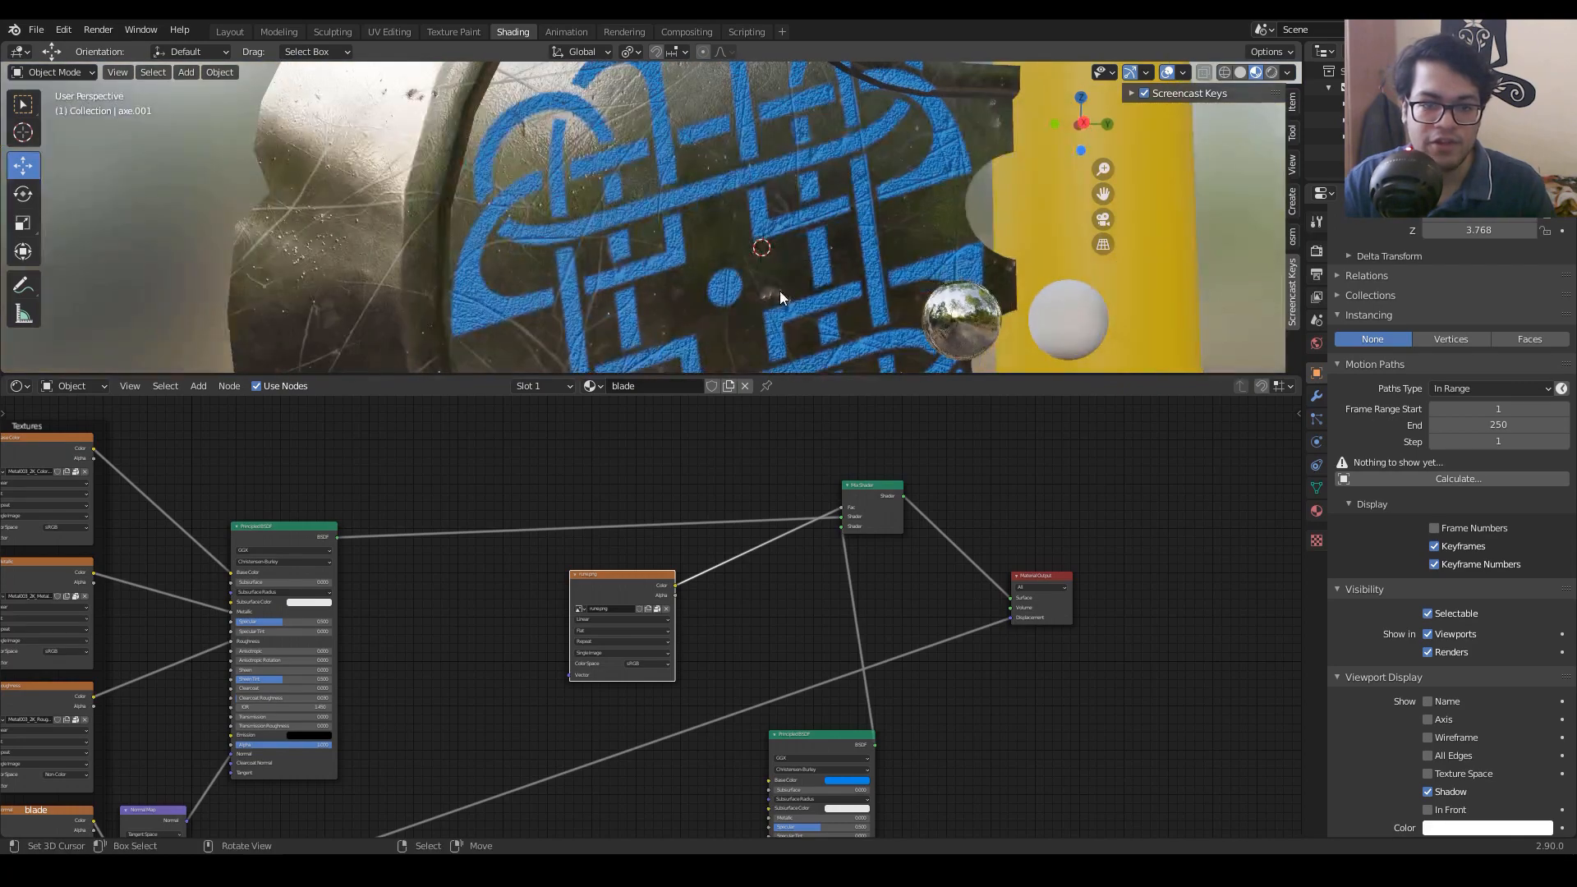
{"action": "scroll", "coordinate": [657, 273], "scroll_direction": "down", "scroll_amount": 6}
{"action": "middle_click_drag", "start_coordinate": [656, 272], "coordinate": [617, 263]}
{"action": "scroll", "coordinate": [641, 283], "scroll_direction": "up", "scroll_amount": 4}
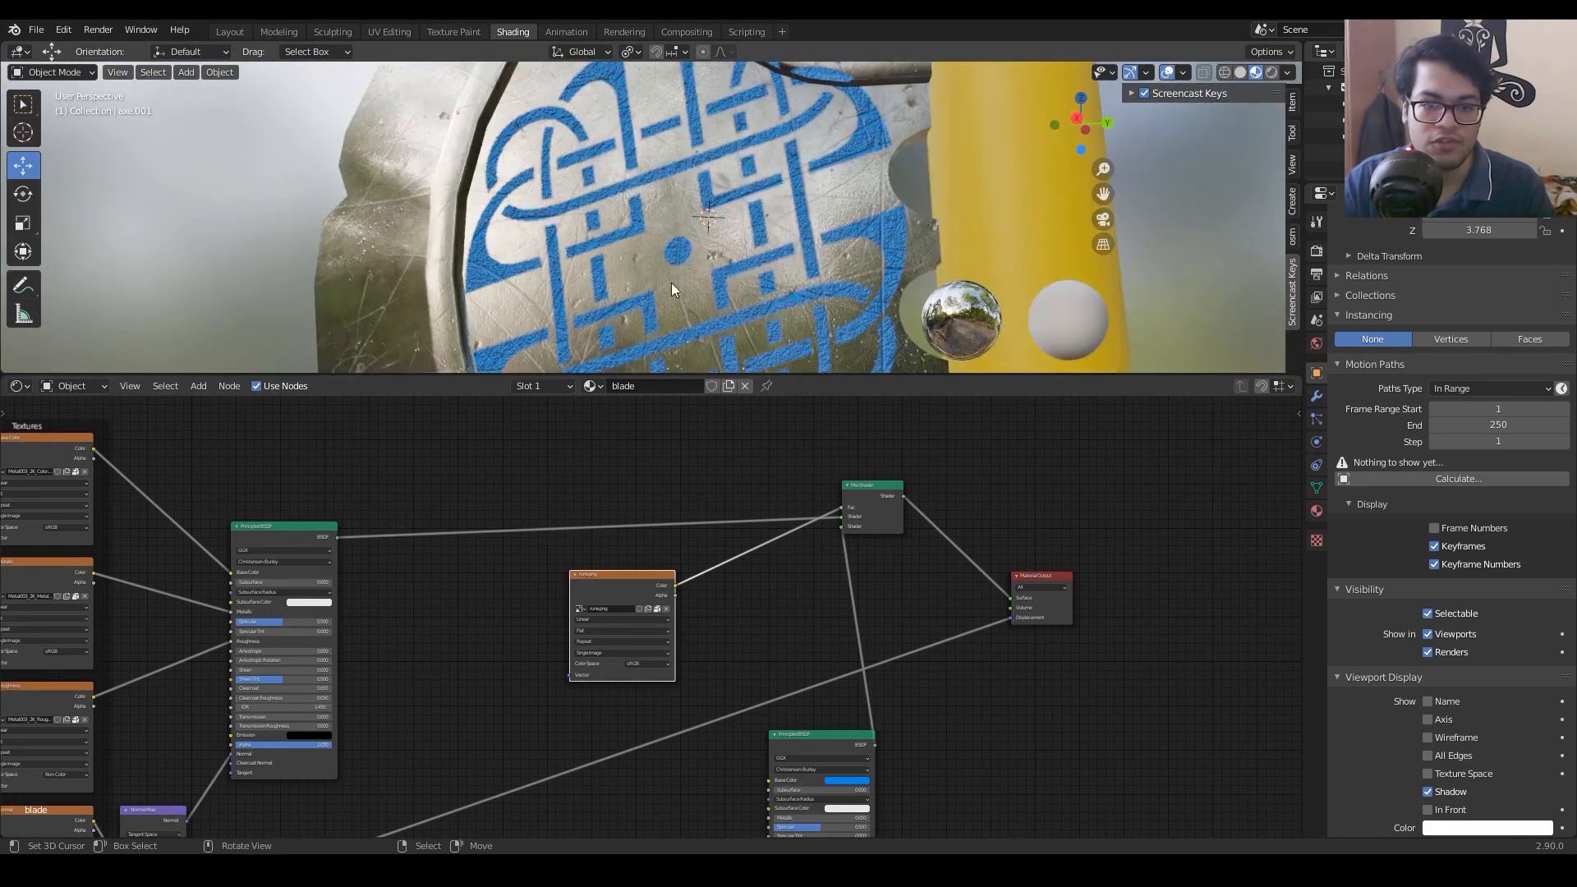
Step: Set the second Principled BSDF's Base Color to orange-red with hue 0.029 and saturation 0.613
{"action": "middle_click_drag", "start_coordinate": [789, 648], "coordinate": [784, 645]}
{"action": "scroll", "coordinate": [783, 644], "scroll_direction": "up", "scroll_amount": 3}
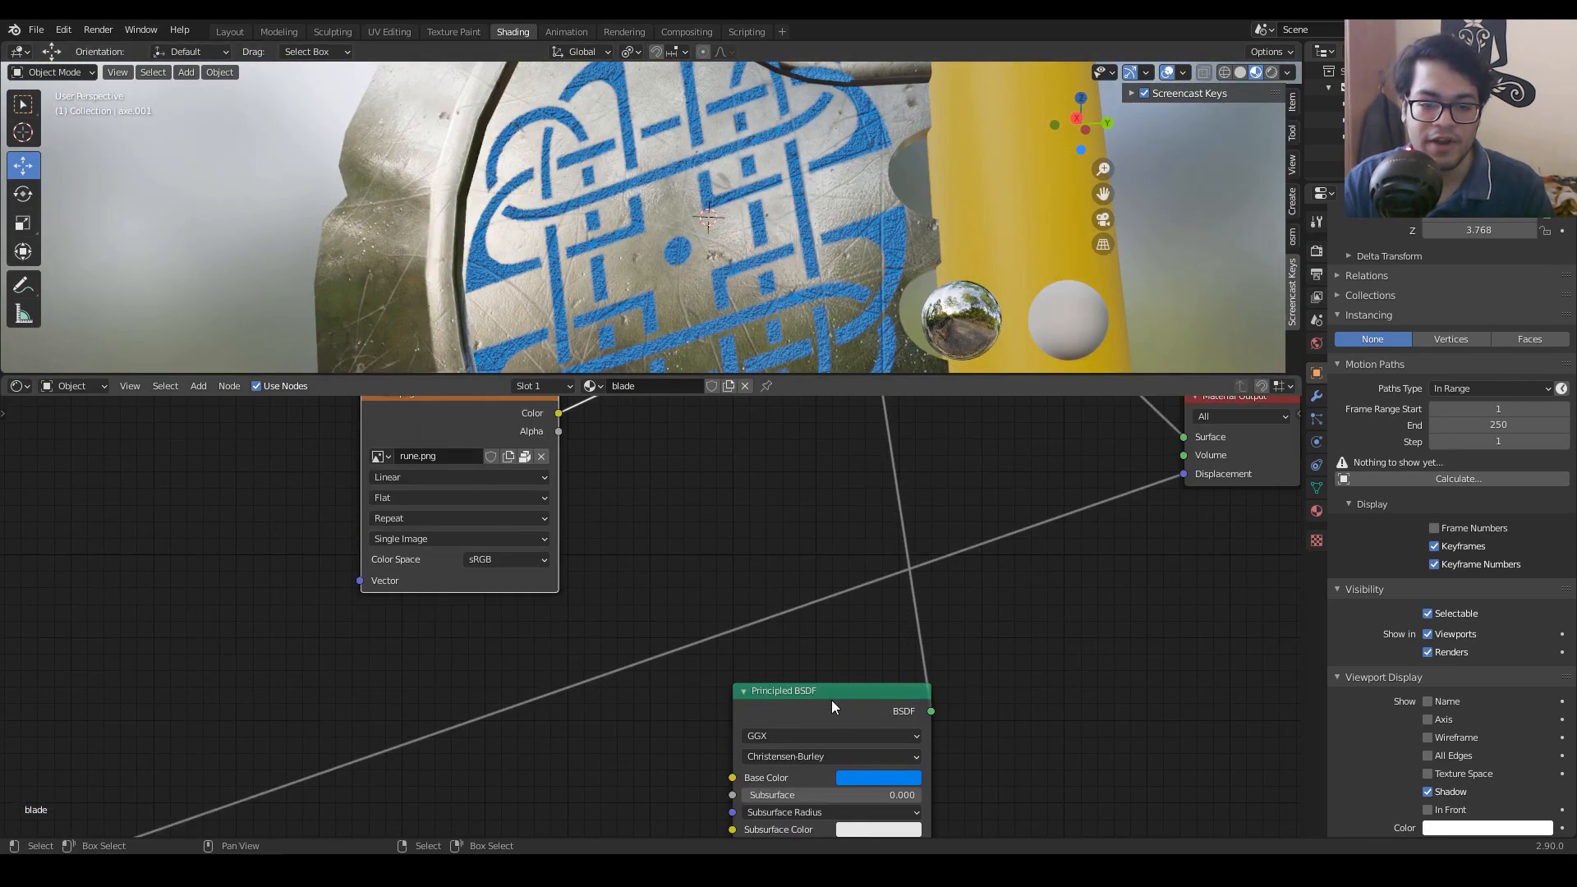
{"action": "left_click_drag", "start_coordinate": [831, 699], "coordinate": [779, 673]}
{"action": "left_click", "coordinate": [814, 754]}
{"action": "mouse_move", "coordinate": [828, 606]}
{"action": "left_mouse_down"}
{"action": "mouse_move", "coordinate": [913, 590]}
{"action": "mouse_move", "coordinate": [858, 631]}
{"action": "mouse_move", "coordinate": [850, 526]}
{"action": "mouse_move", "coordinate": [900, 544]}
{"action": "mouse_move", "coordinate": [838, 612]}
{"action": "left_mouse_up"}
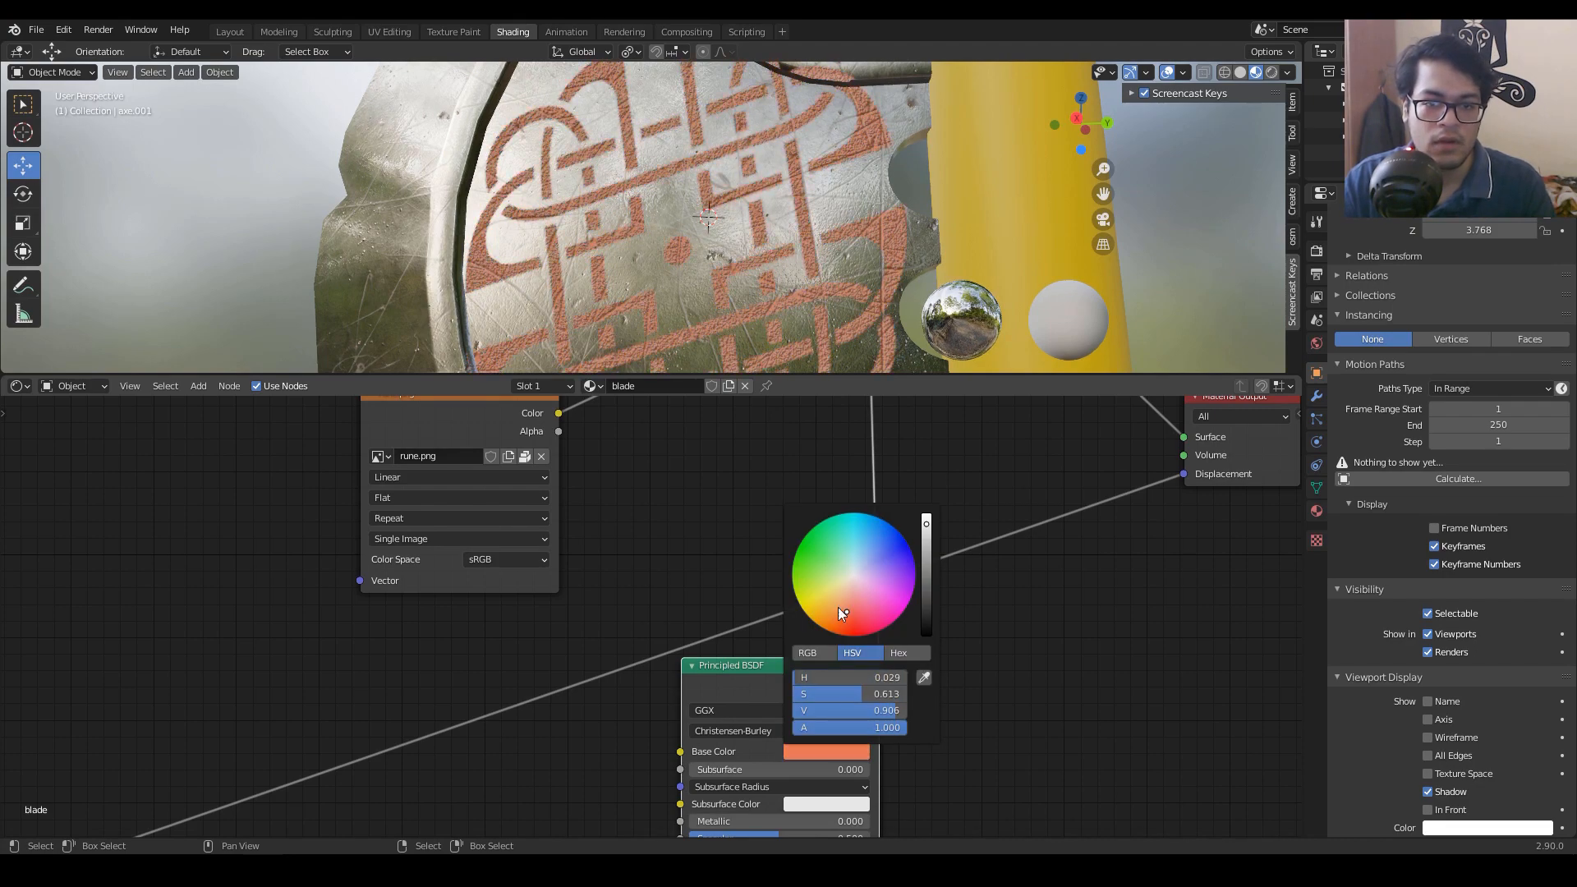
Step: Swap the two Shader input links on the Mix Shader so the metal and coloured shaders trade places
{"action": "middle_click_drag", "start_coordinate": [691, 519], "coordinate": [691, 854]}
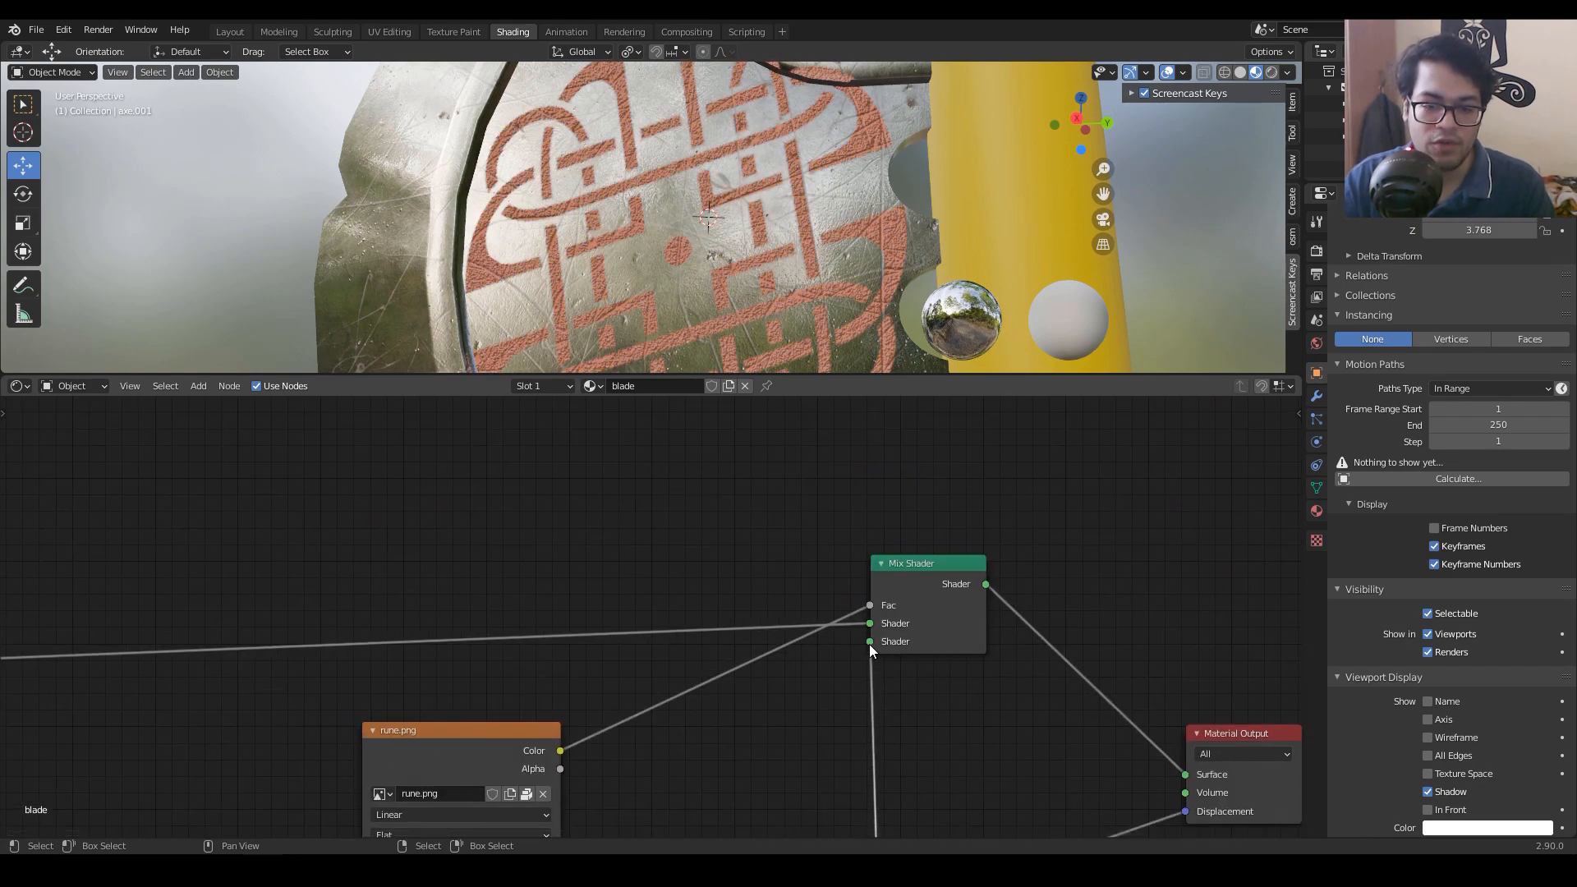
{"action": "left_click_drag", "start_coordinate": [869, 644], "coordinate": [869, 625]}
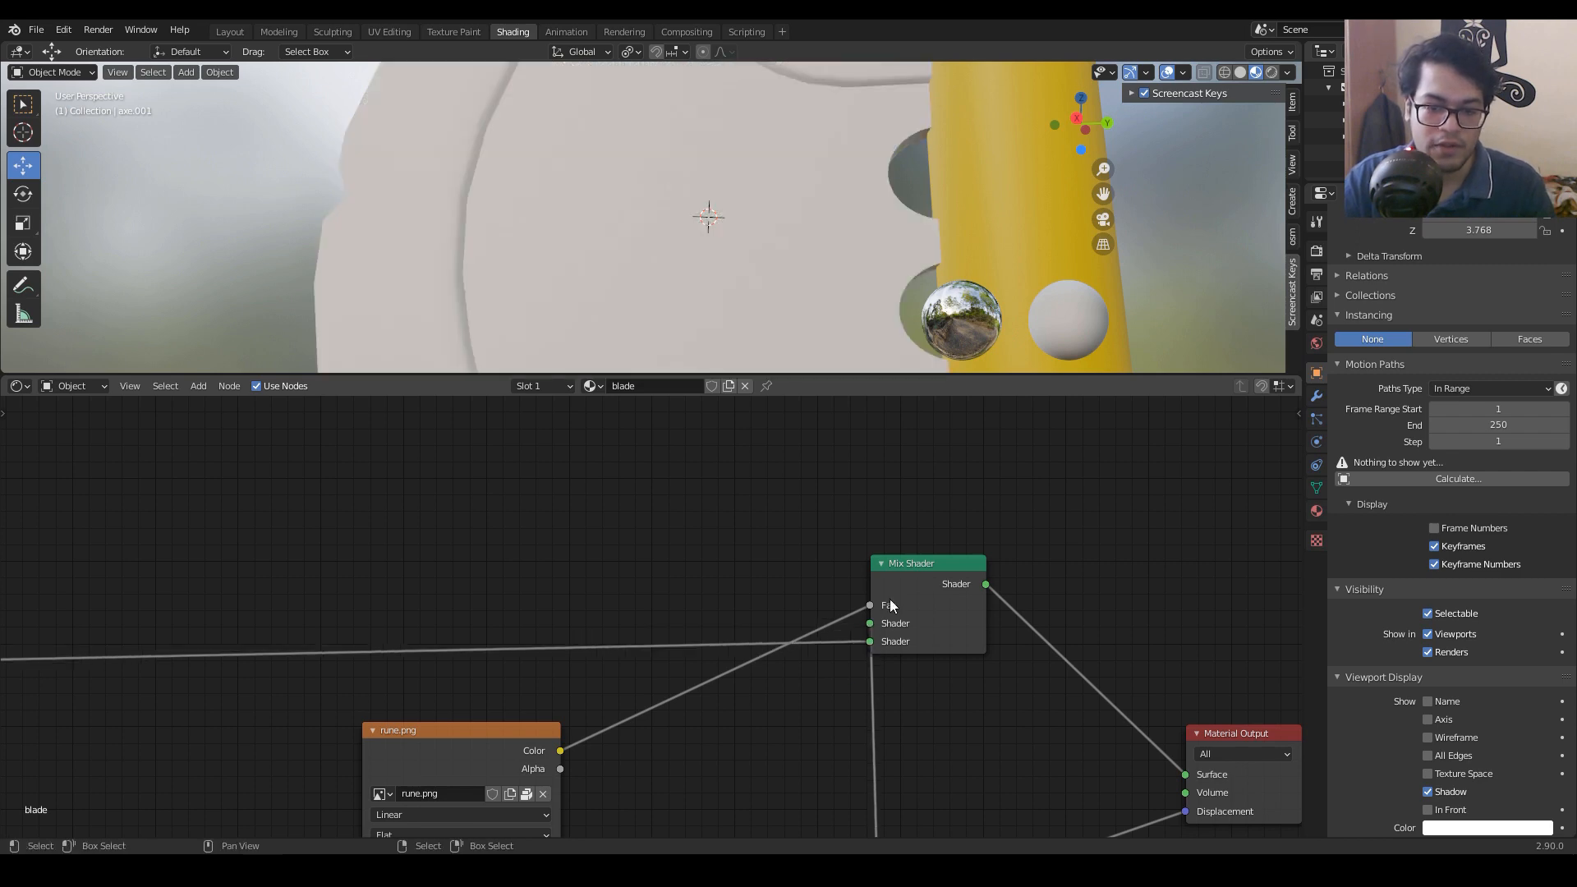
{"action": "scroll", "coordinate": [791, 723], "scroll_direction": "down", "scroll_amount": 2}
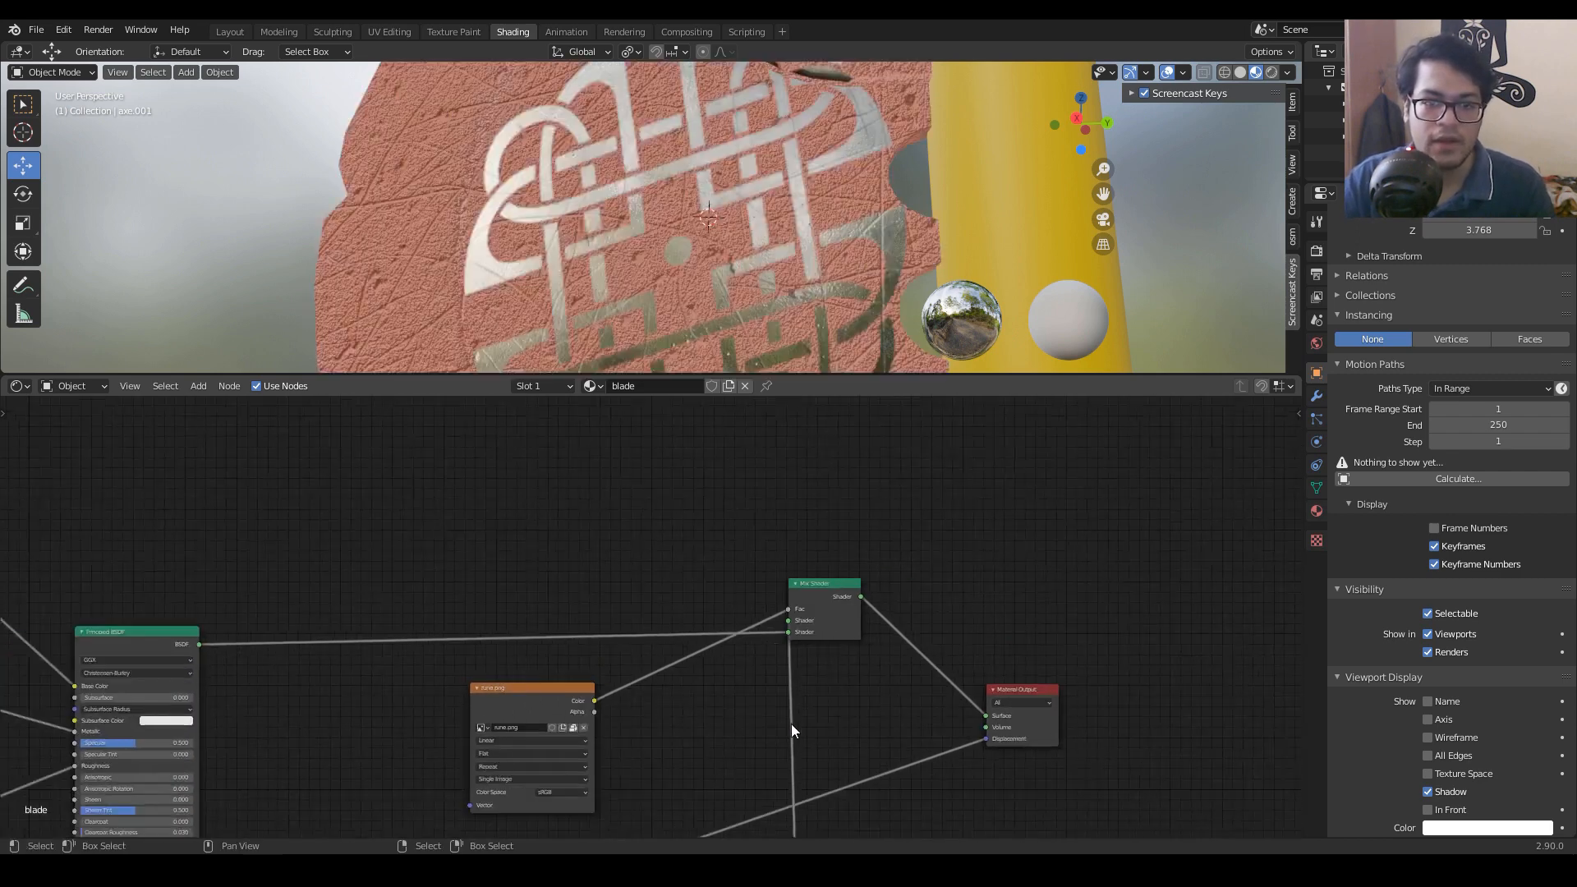
Step: Change the second Principled BSDF's Base Color to a more saturated red
{"action": "middle_click_drag", "start_coordinate": [663, 125], "coordinate": [645, 222]}
{"action": "middle_click_drag", "start_coordinate": [656, 644], "coordinate": [640, 799]}
{"action": "left_click", "coordinate": [746, 631]}
{"action": "mouse_move", "coordinate": [766, 530]}
{"action": "left_mouse_down"}
{"action": "mouse_move", "coordinate": [796, 500]}
{"action": "mouse_move", "coordinate": [774, 482]}
{"action": "mouse_move", "coordinate": [761, 552]}
{"action": "left_mouse_up"}
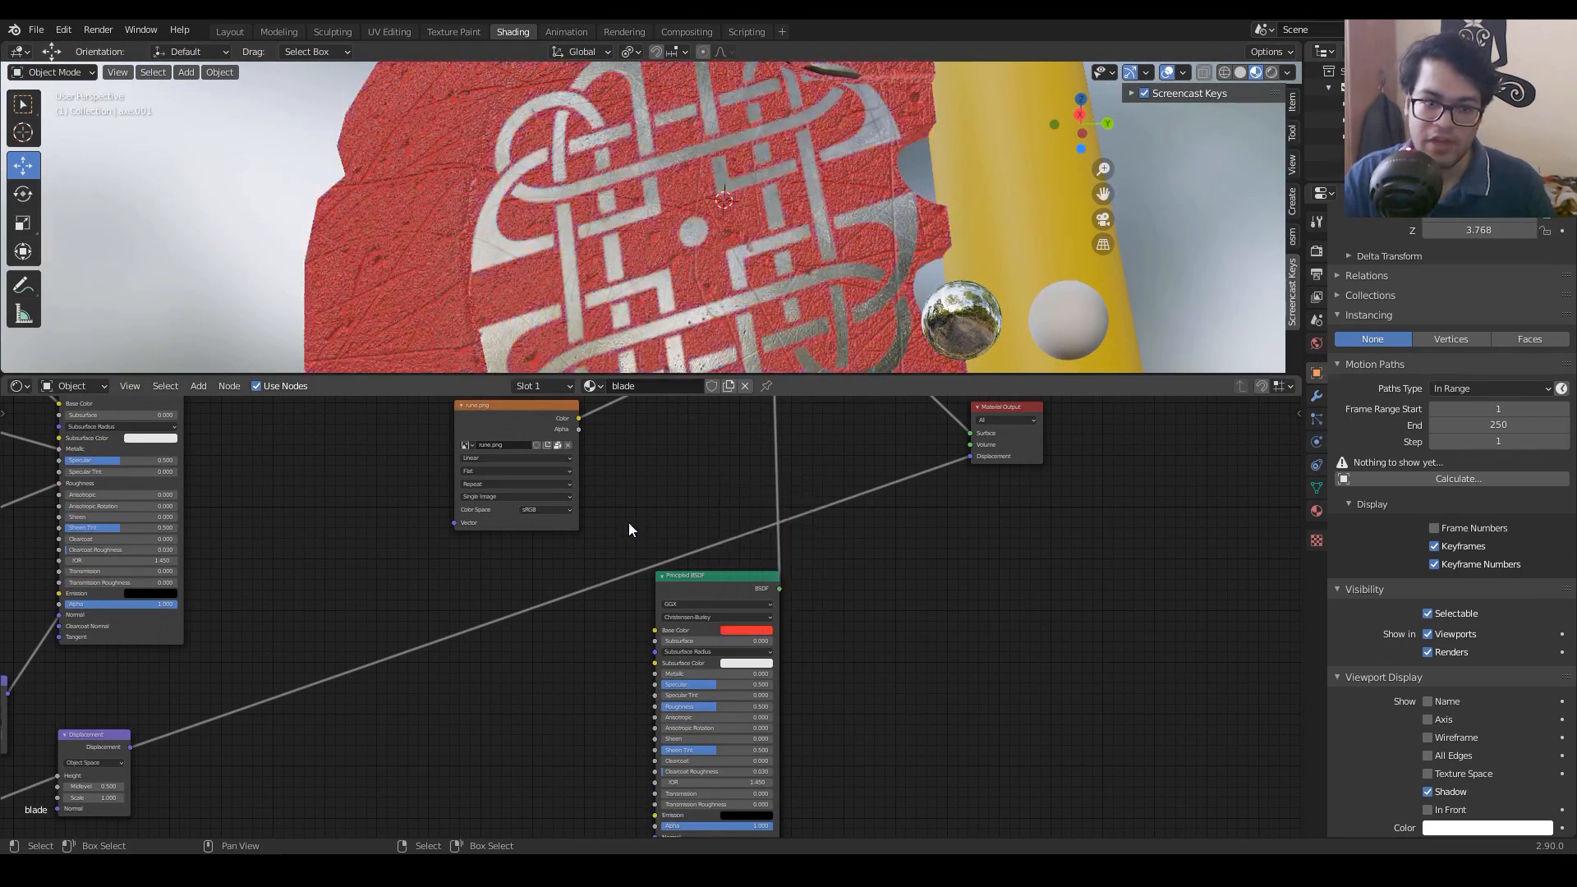
Step: Swap the Mix Shader's two Shader inputs so the metal feeds the first and the red shader the second
{"action": "middle_click_drag", "start_coordinate": [647, 511], "coordinate": [682, 672]}
{"action": "scroll", "coordinate": [683, 672], "scroll_direction": "up", "scroll_amount": 3}
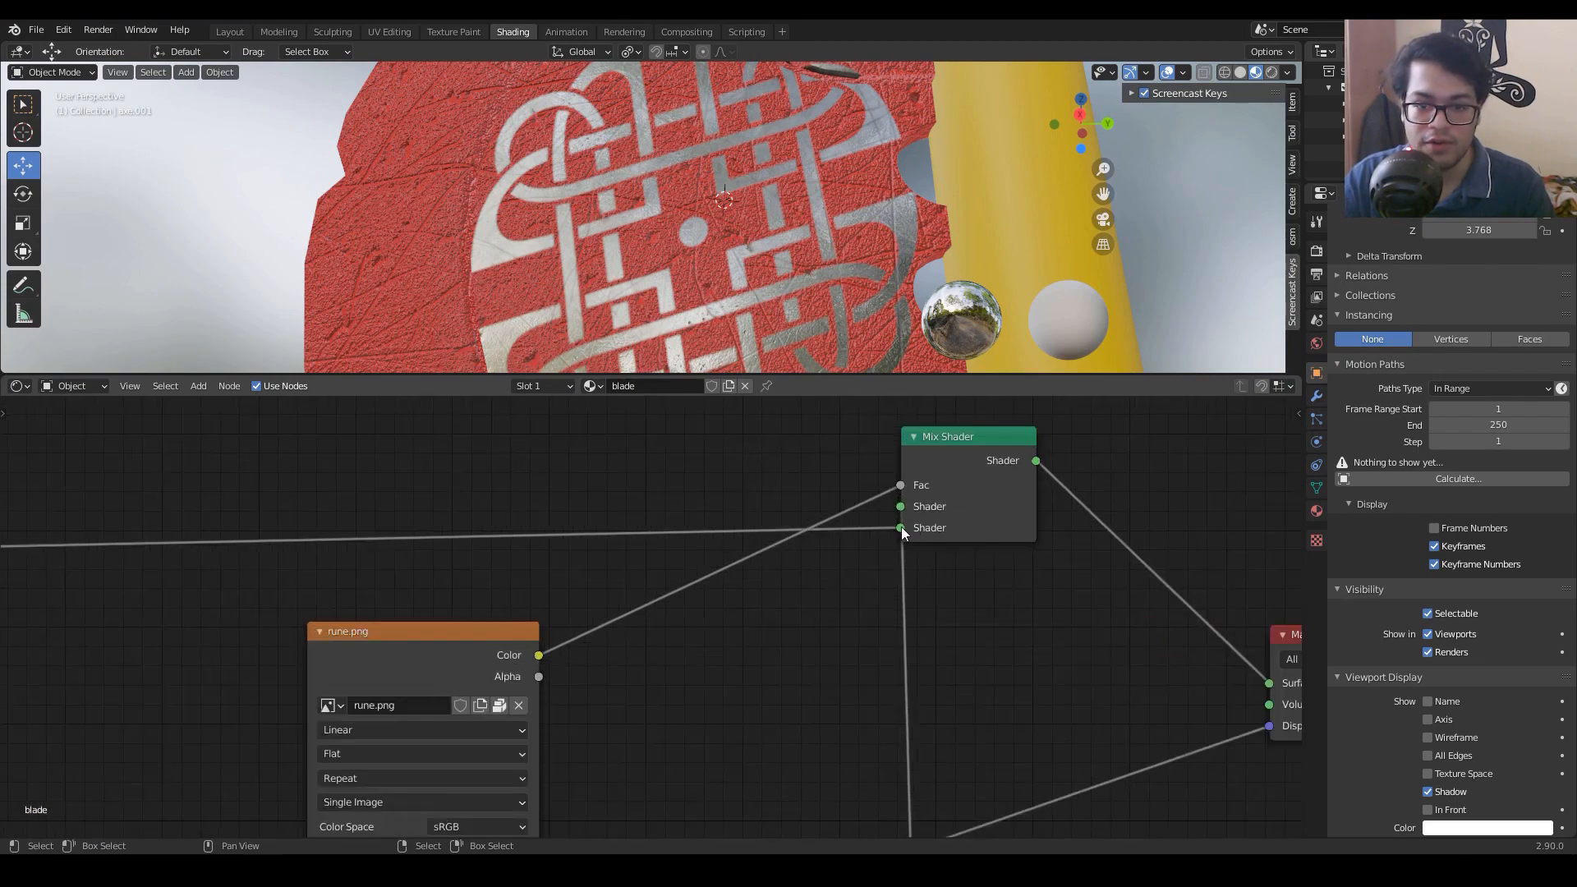
{"action": "left_click_drag", "start_coordinate": [901, 530], "coordinate": [899, 509]}
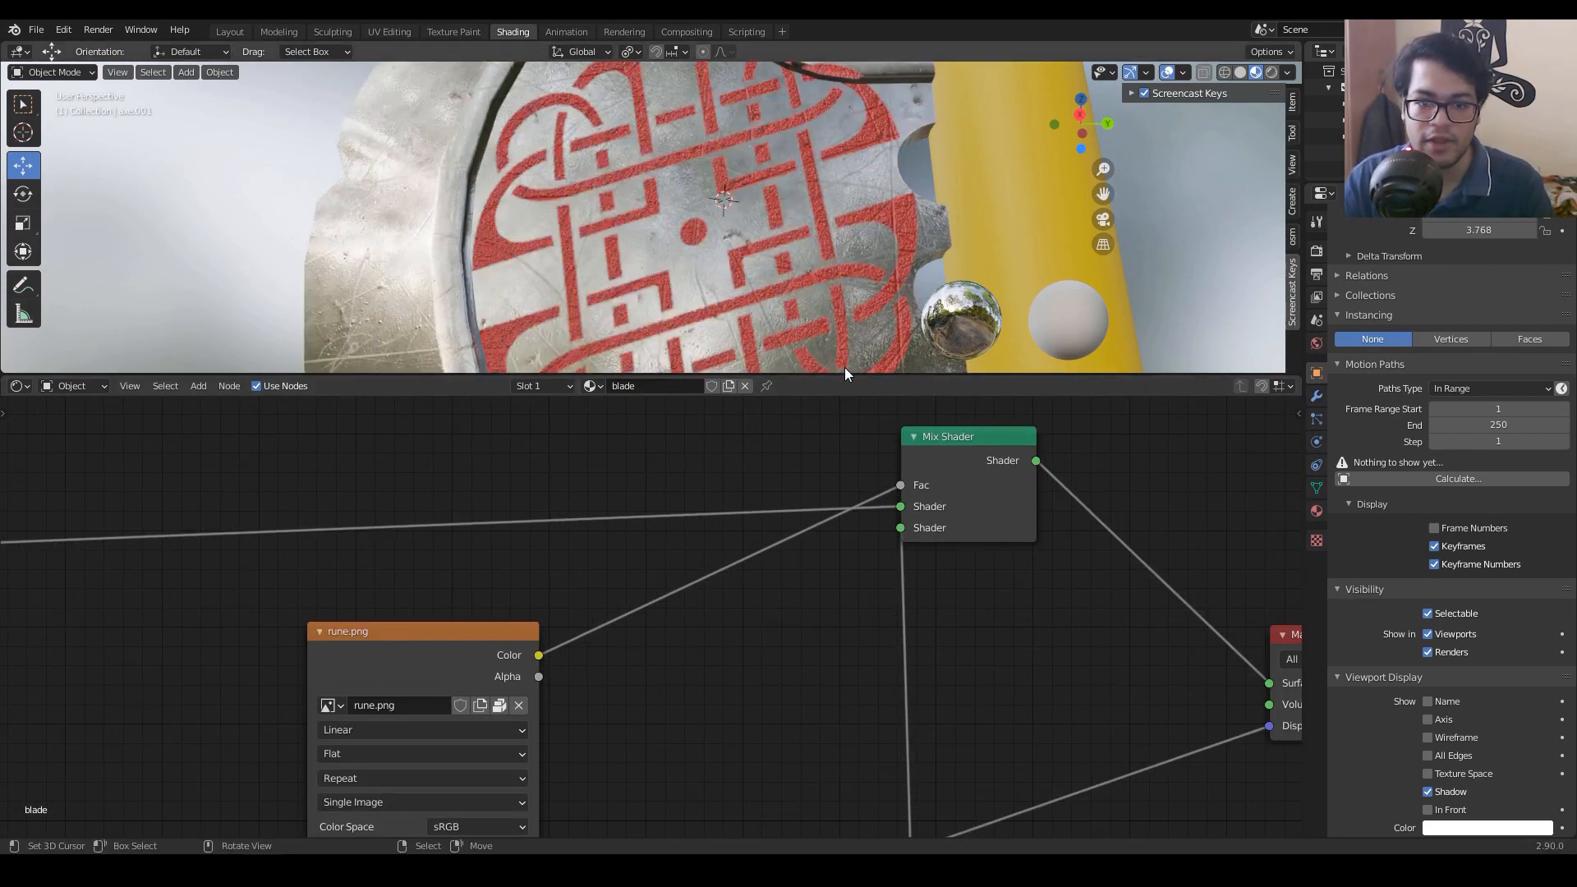
Step: Examine the red rune pattern on the metal blade from several angles and distances
{"action": "scroll", "coordinate": [797, 199], "scroll_direction": "down", "scroll_amount": 5}
{"action": "middle_click_drag", "start_coordinate": [797, 199], "coordinate": [649, 271]}
{"action": "scroll", "coordinate": [717, 140], "scroll_direction": "up", "scroll_amount": 5}
{"action": "scroll", "coordinate": [716, 141], "scroll_direction": "down", "scroll_amount": 4}
{"action": "middle_click_drag", "start_coordinate": [747, 225], "coordinate": [795, 293]}
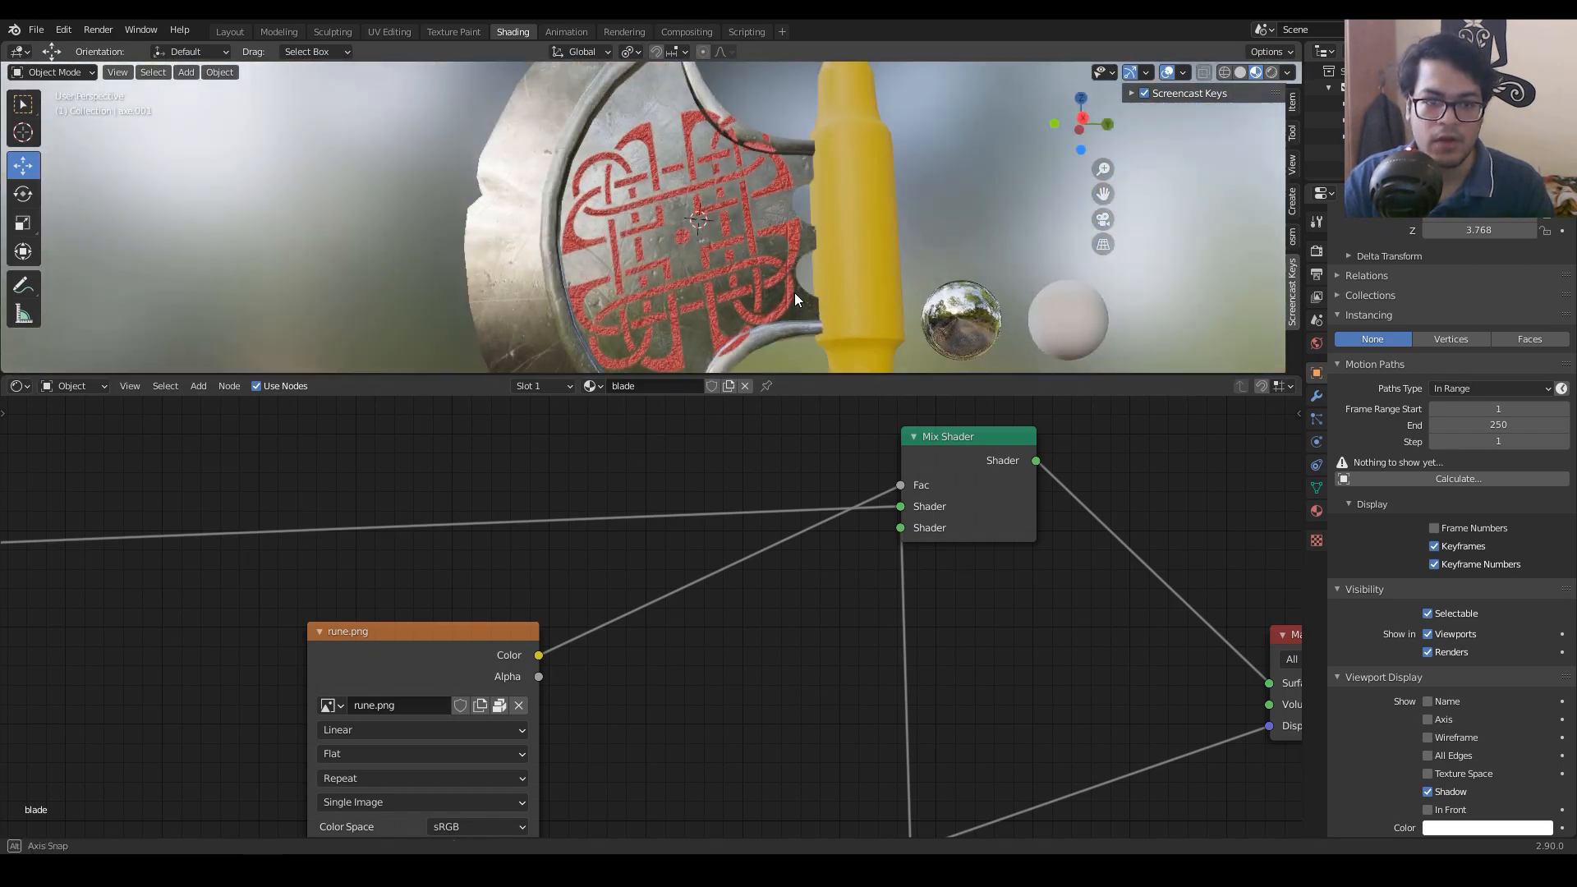
{"action": "middle_click_drag", "start_coordinate": [713, 518], "coordinate": [701, 513]}
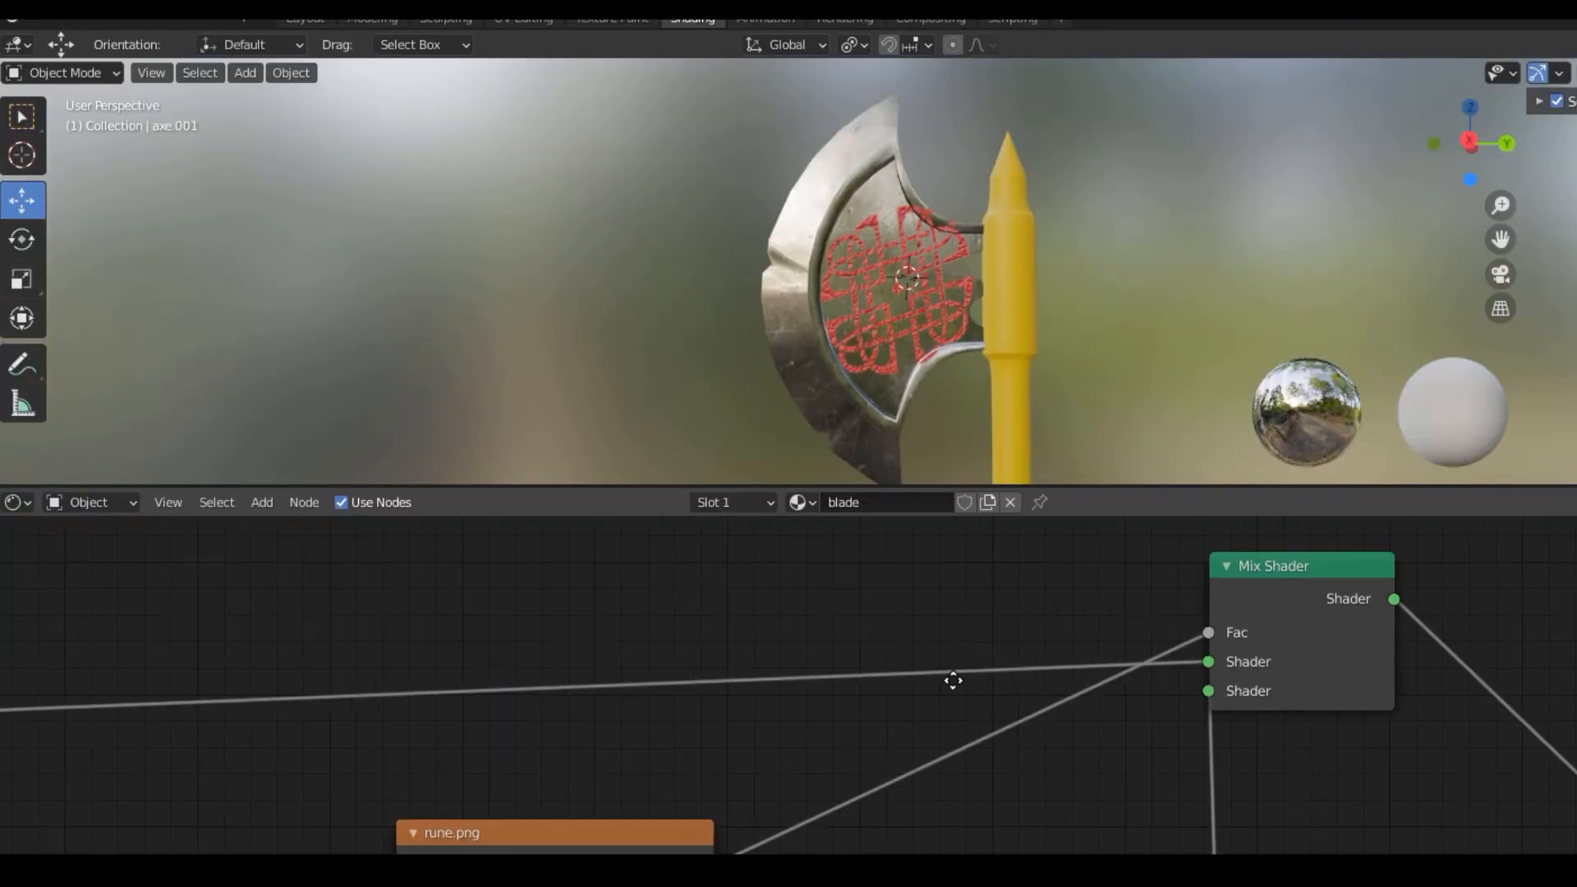
{"action": "scroll", "coordinate": [702, 514], "scroll_direction": "down", "scroll_amount": 1}
{"action": "scroll", "coordinate": [628, 202], "scroll_direction": "up", "scroll_amount": 1}
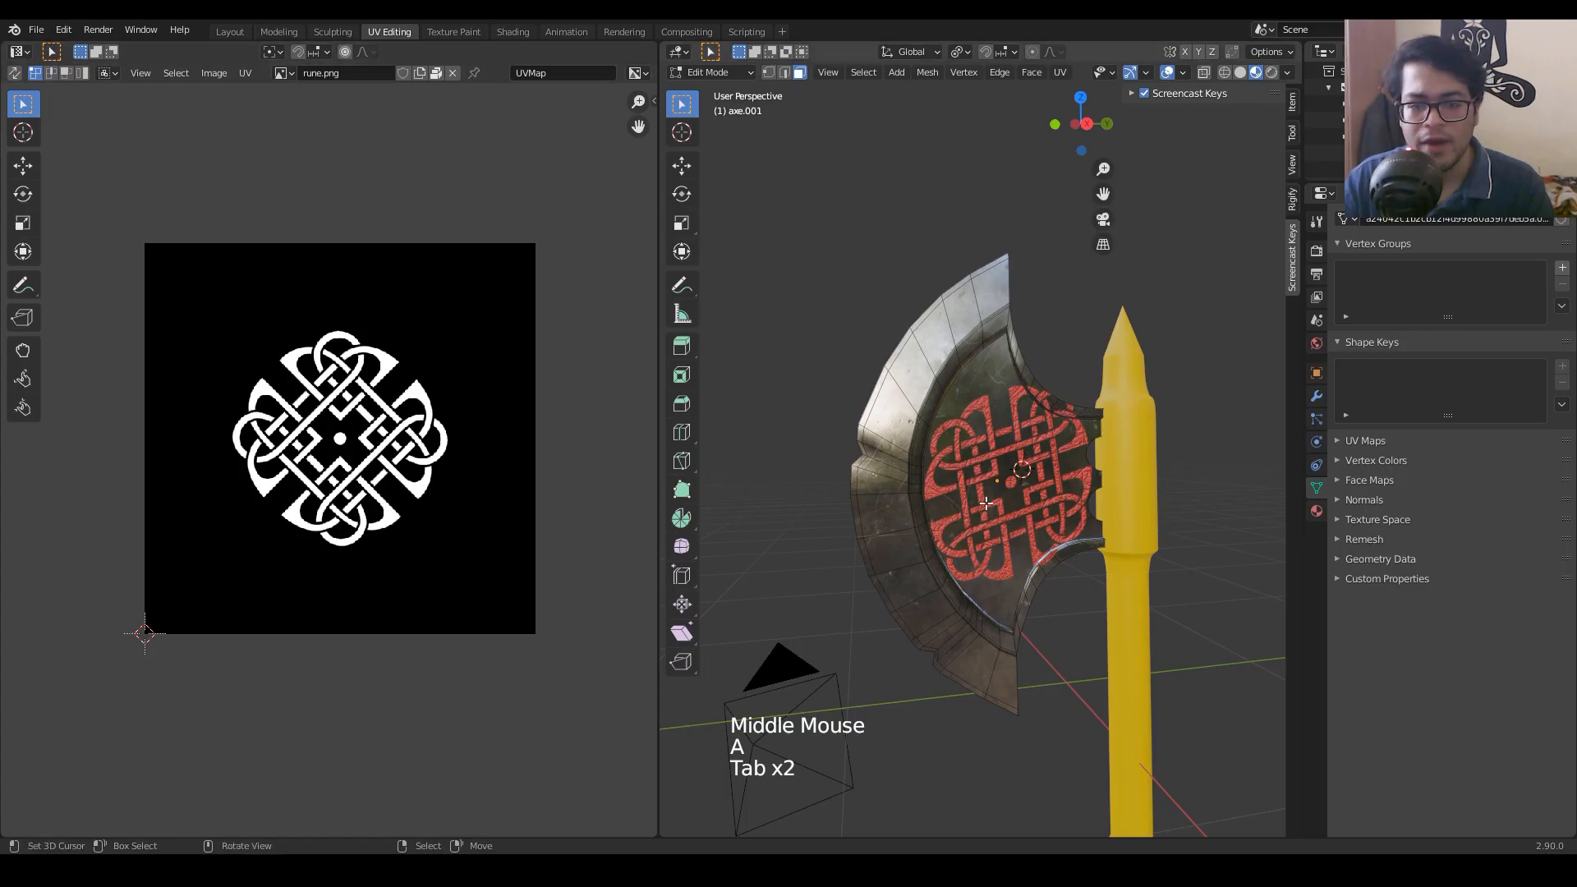
Step: Scale up, rotate and move all the blade's UVs over rune.png, and check the pattern's fit on the model
{"action": "middle_click_drag", "start_coordinate": [986, 503], "coordinate": [998, 572]}
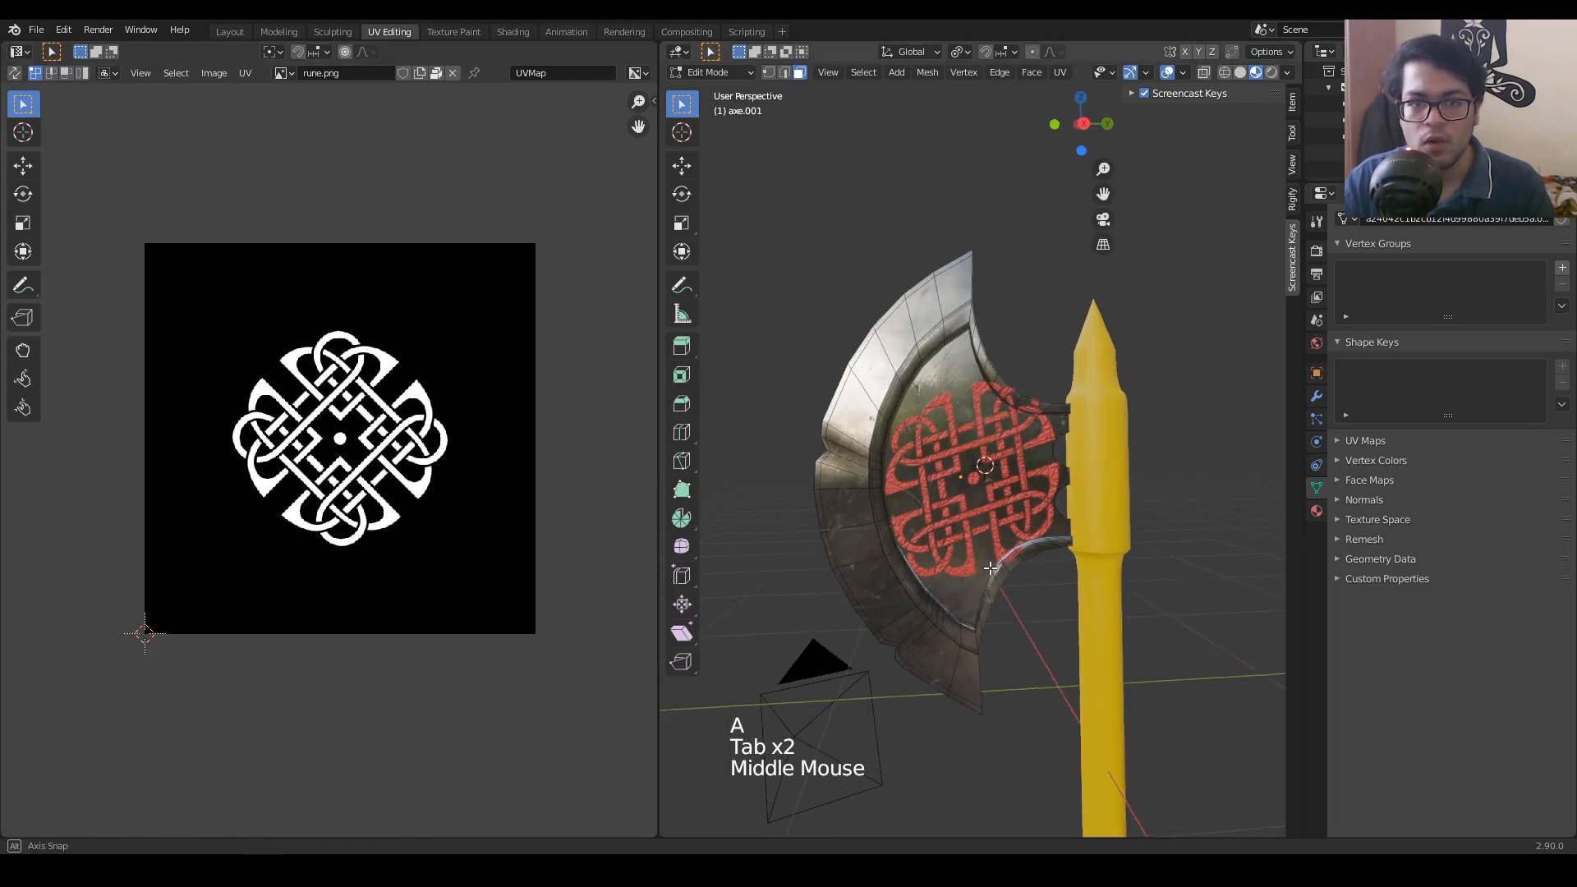
{"action": "key", "text": "a"}
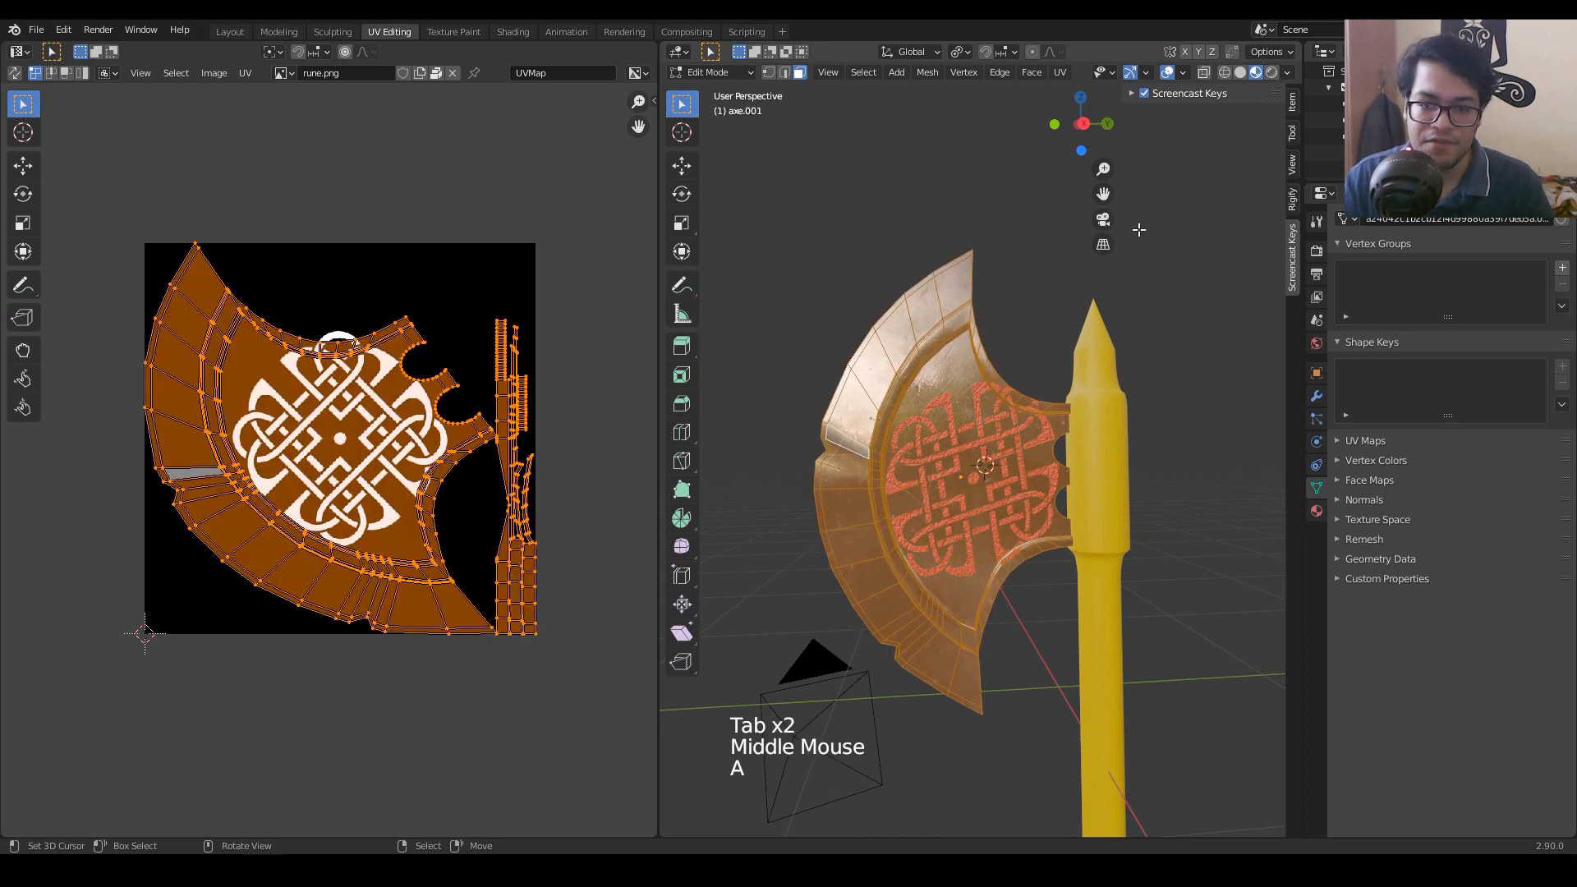
{"action": "scroll", "coordinate": [78, 435], "scroll_direction": "up", "scroll_amount": 2}
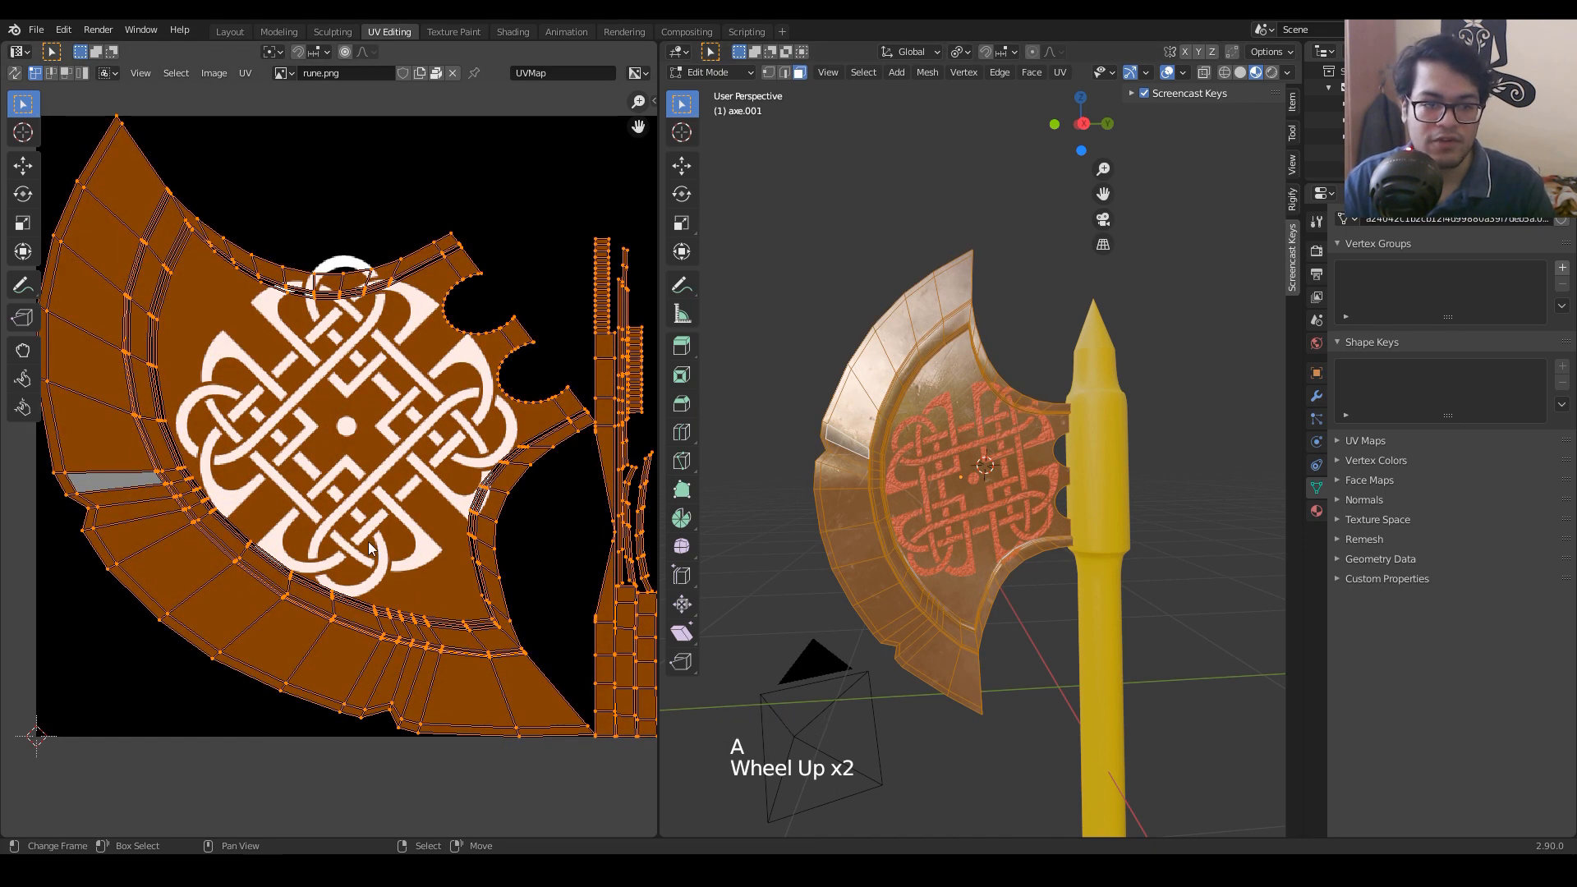
{"action": "key", "text": "s"}
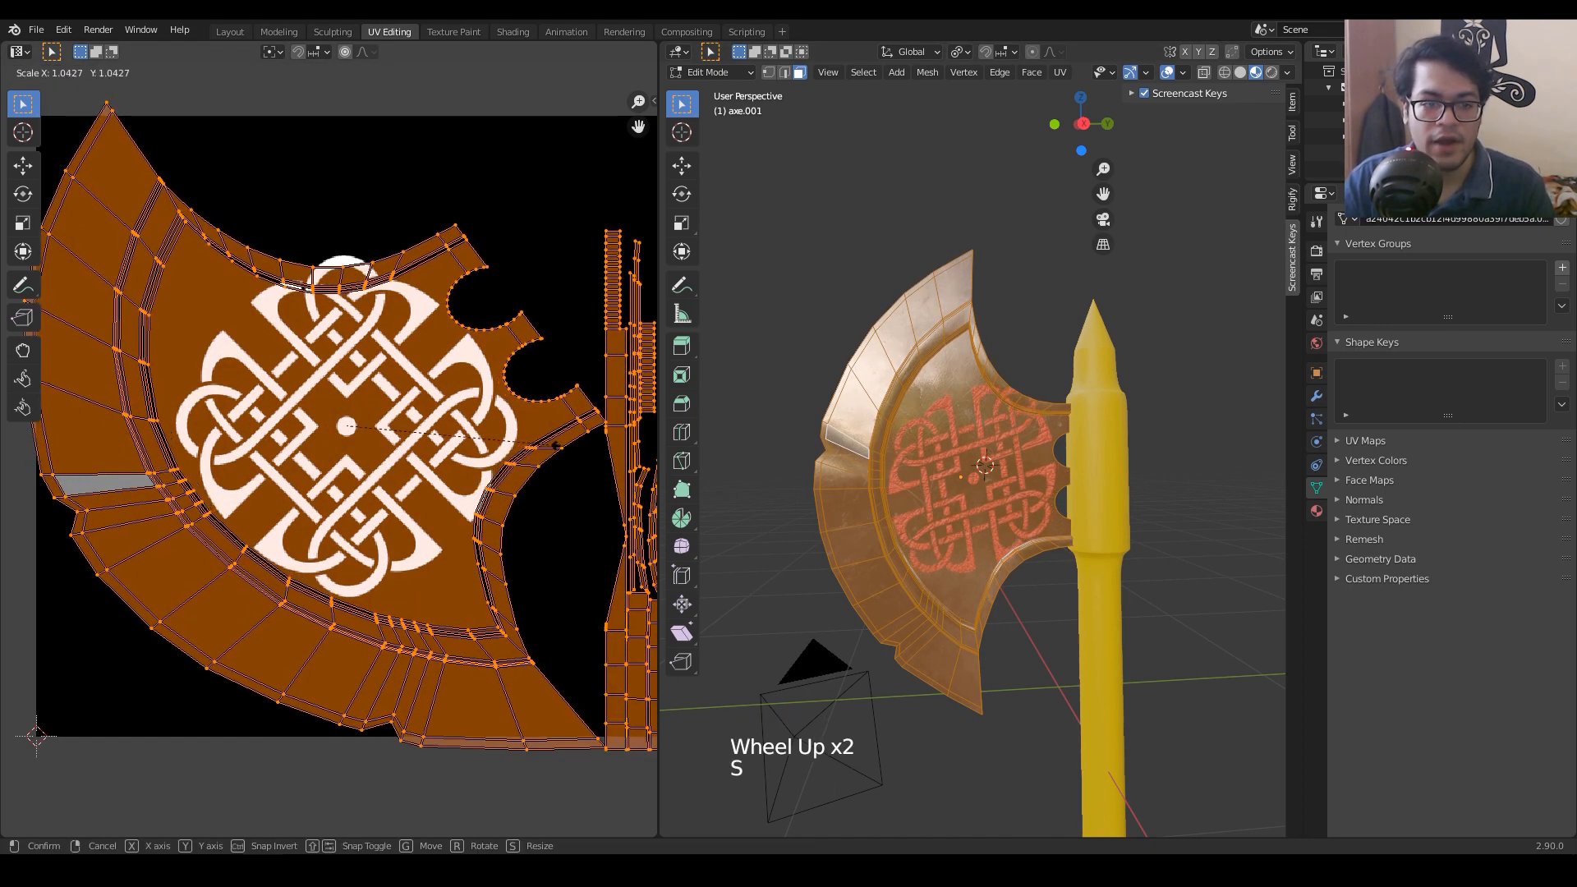
{"action": "key", "text": "r"}
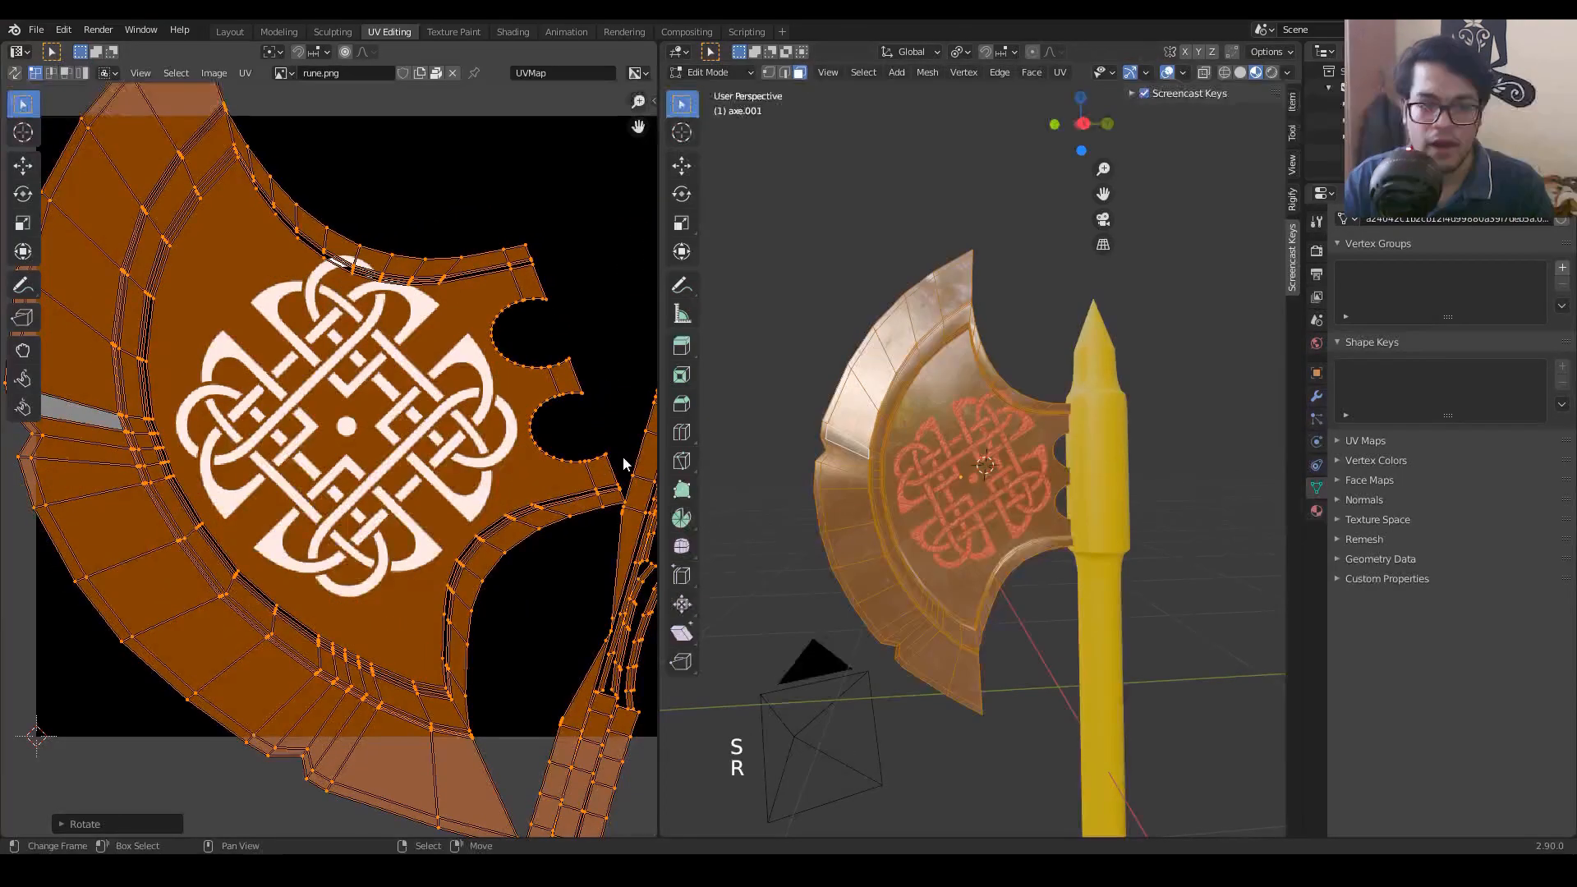
{"action": "key", "text": "g"}
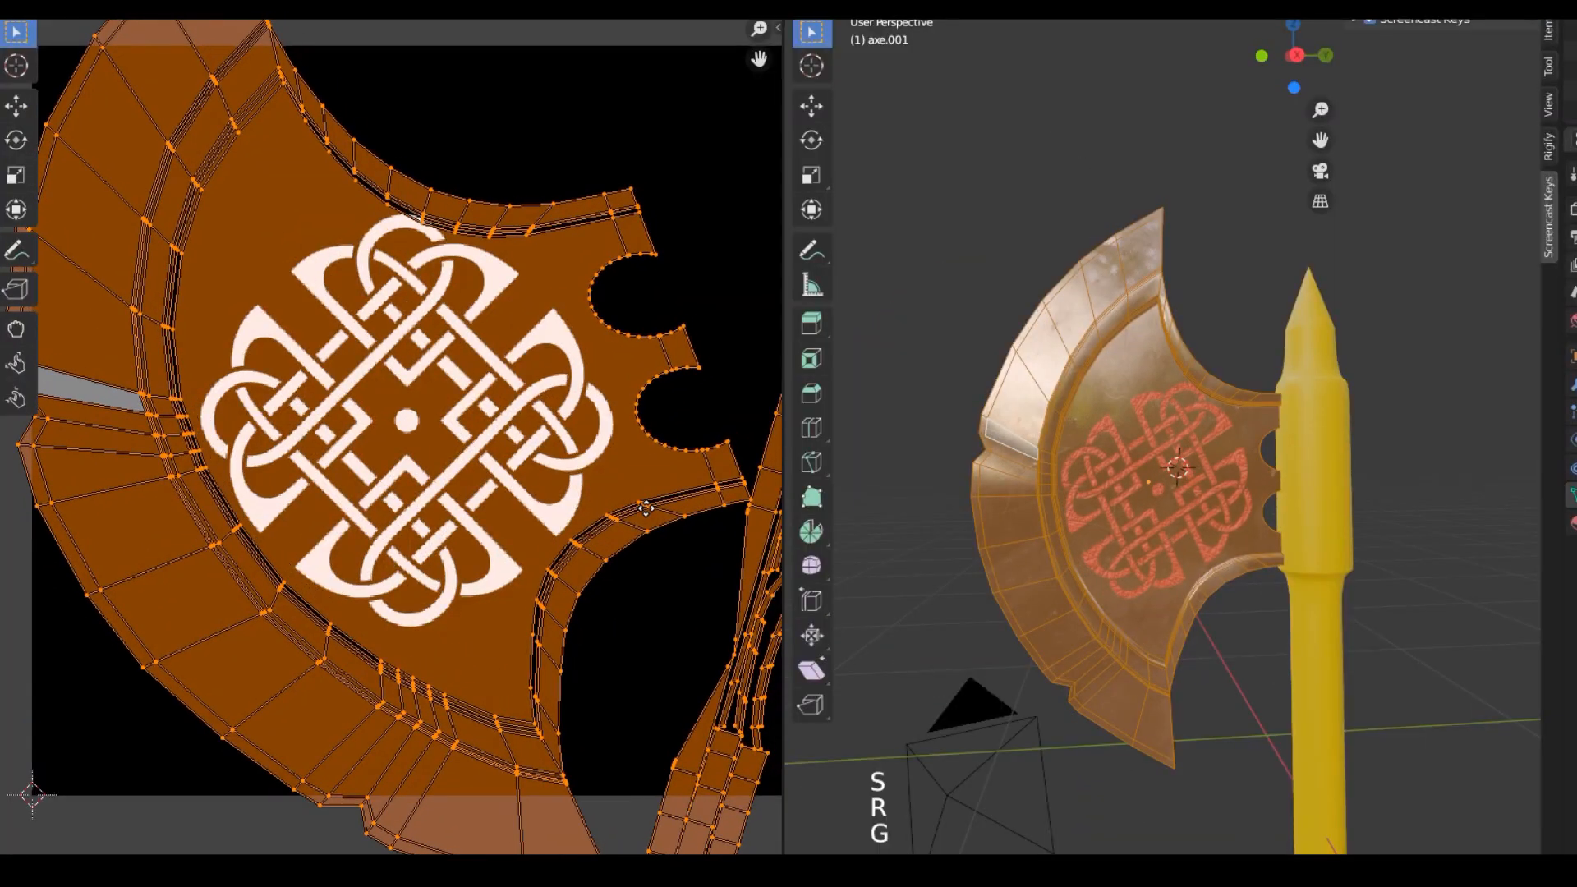
{"action": "left_click", "coordinate": [647, 509]}
{"action": "middle_click_drag", "start_coordinate": [1232, 575], "coordinate": [1206, 606]}
{"action": "key", "text": "Tab"}
{"action": "middle_click_drag", "start_coordinate": [1212, 608], "coordinate": [976, 618]}
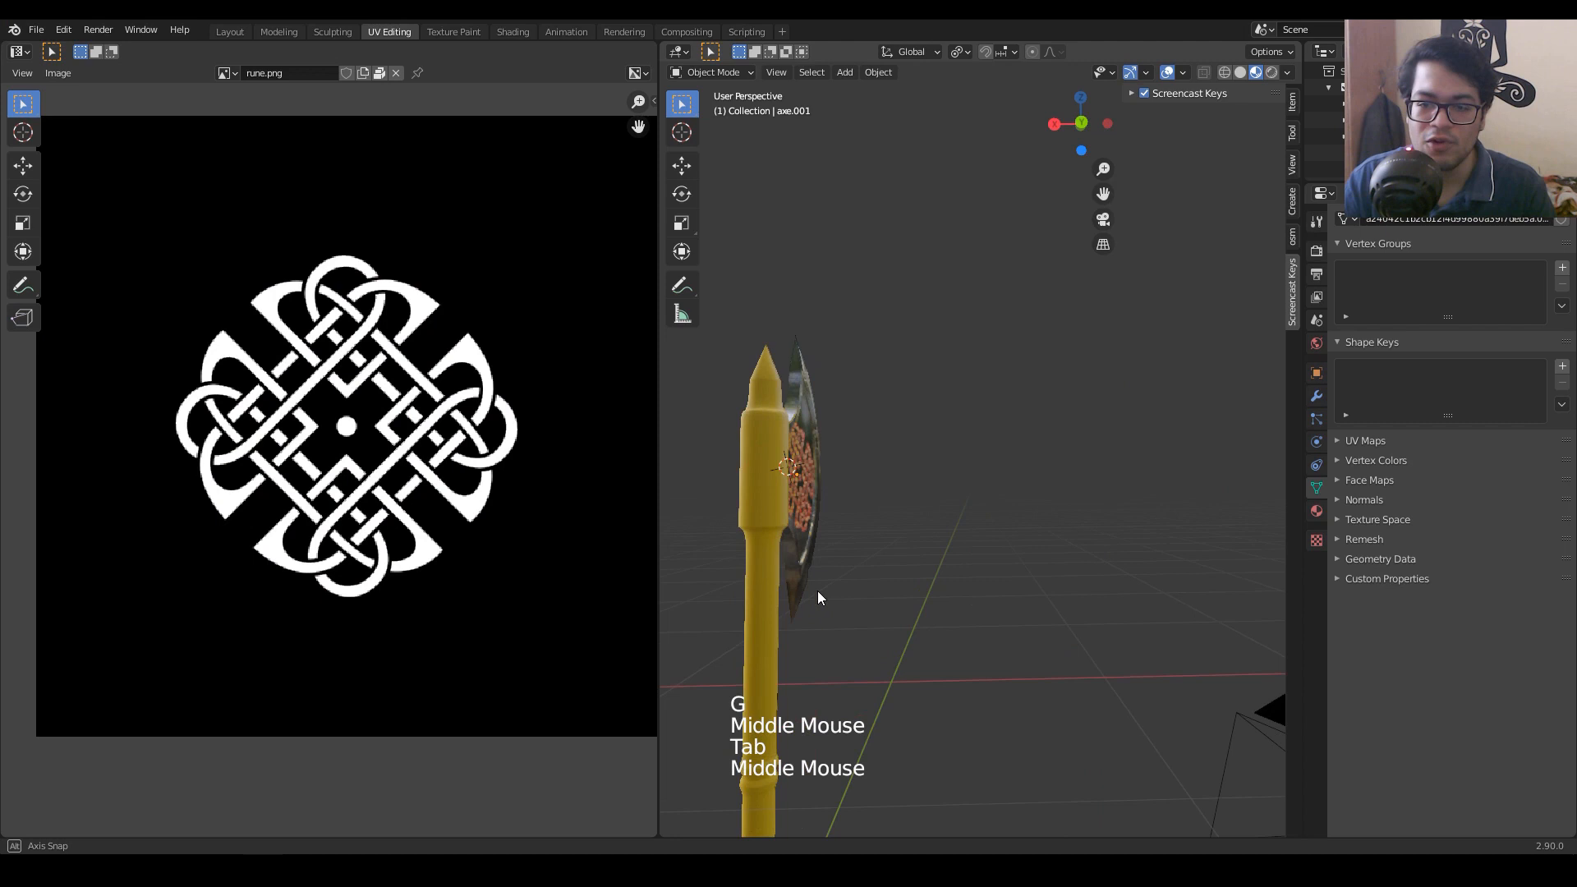
{"action": "middle_click_drag", "start_coordinate": [818, 598], "coordinate": [1010, 598]}
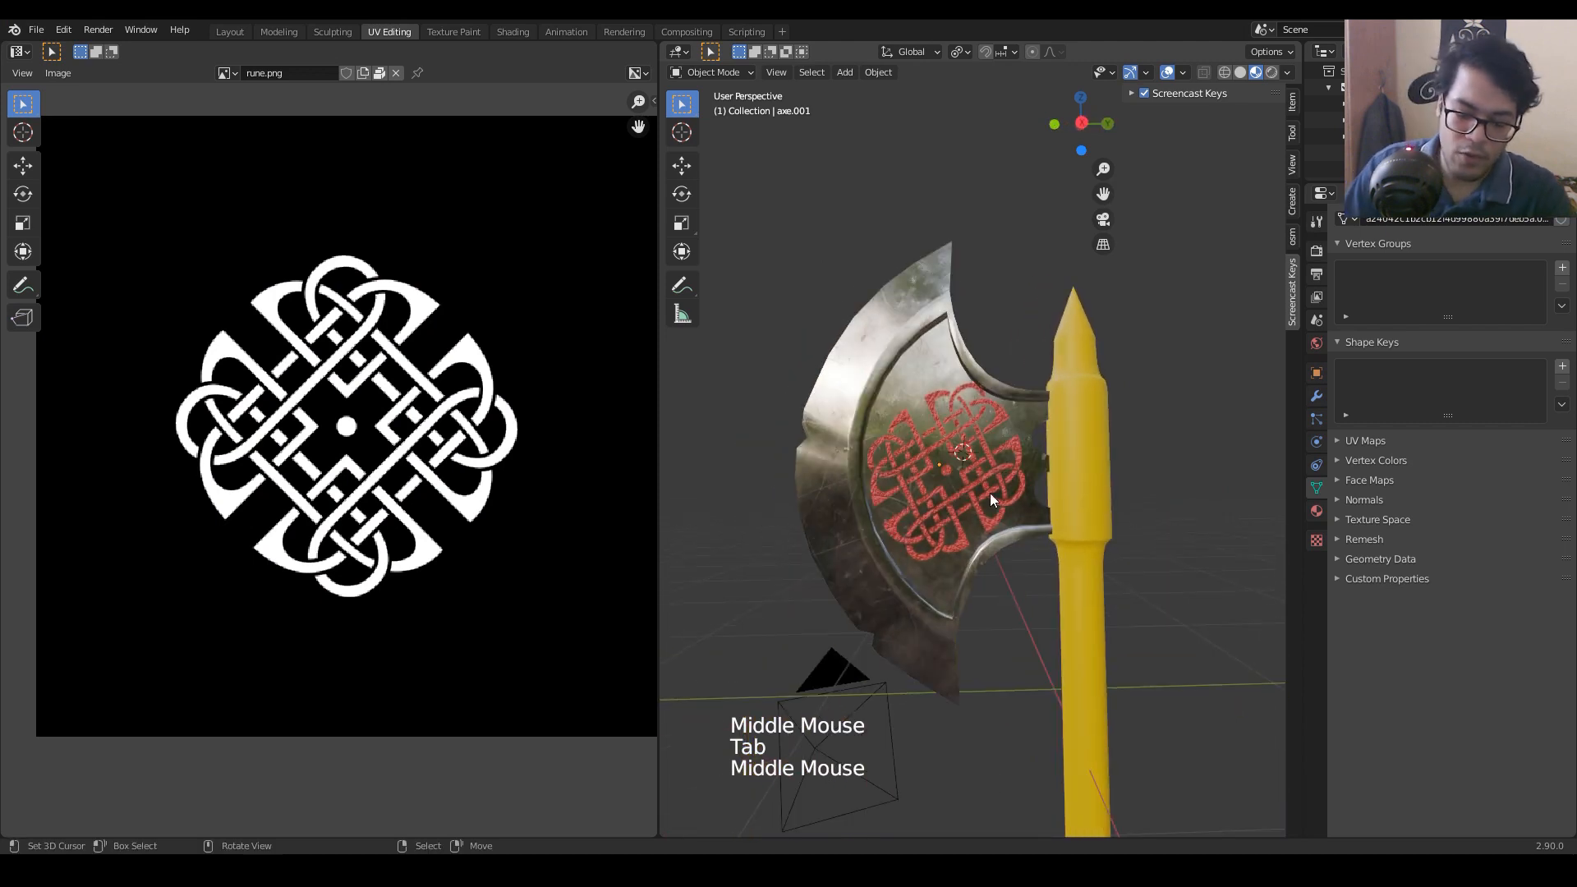
Step: Select the blade's large inner face in an orthographic side view and apply Project From View to its UVs
{"action": "key", "text": "KP_3"}
{"action": "key", "text": "KP_2"}
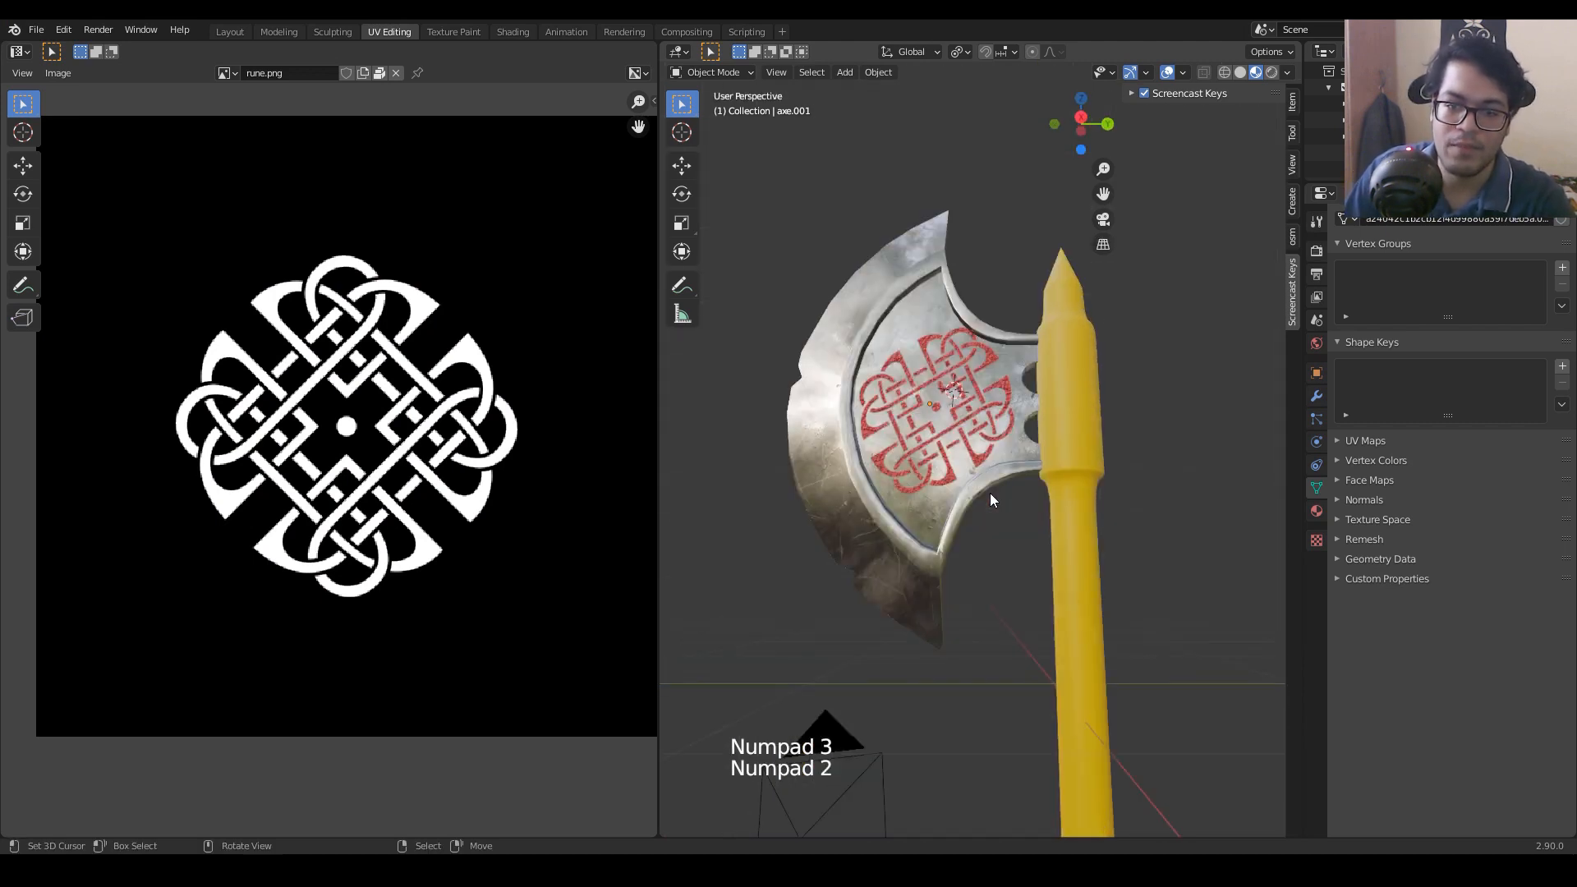
{"action": "key", "text": "KP_5"}
{"action": "scroll", "coordinate": [991, 496], "scroll_direction": "up", "scroll_amount": 6}
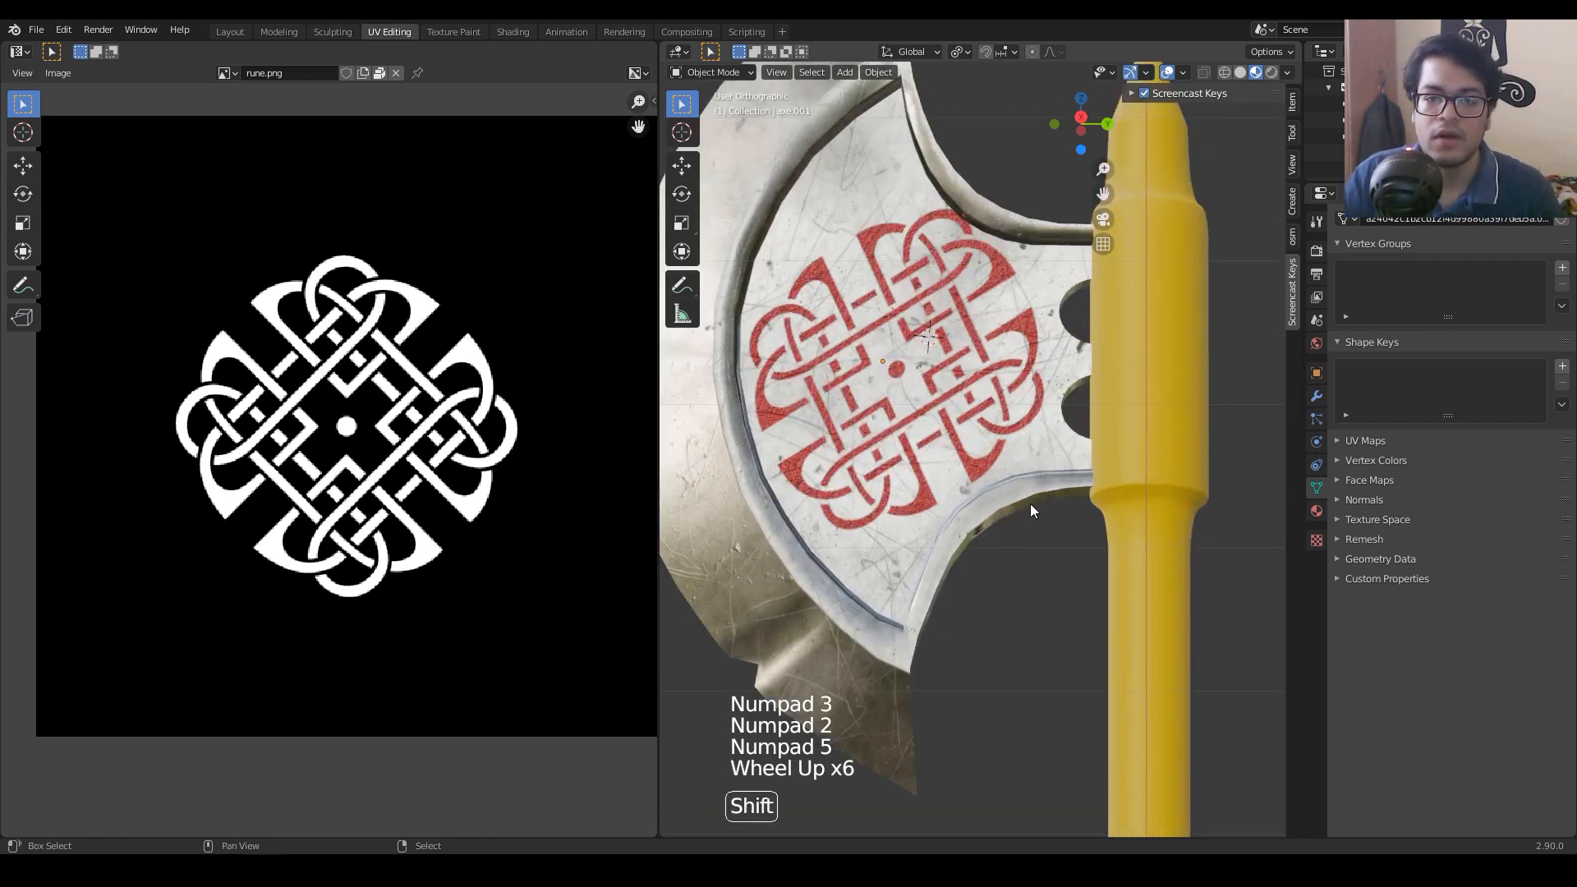
{"action": "middle_click_drag", "start_coordinate": [1030, 504], "coordinate": [1136, 568], "text": "shift"}
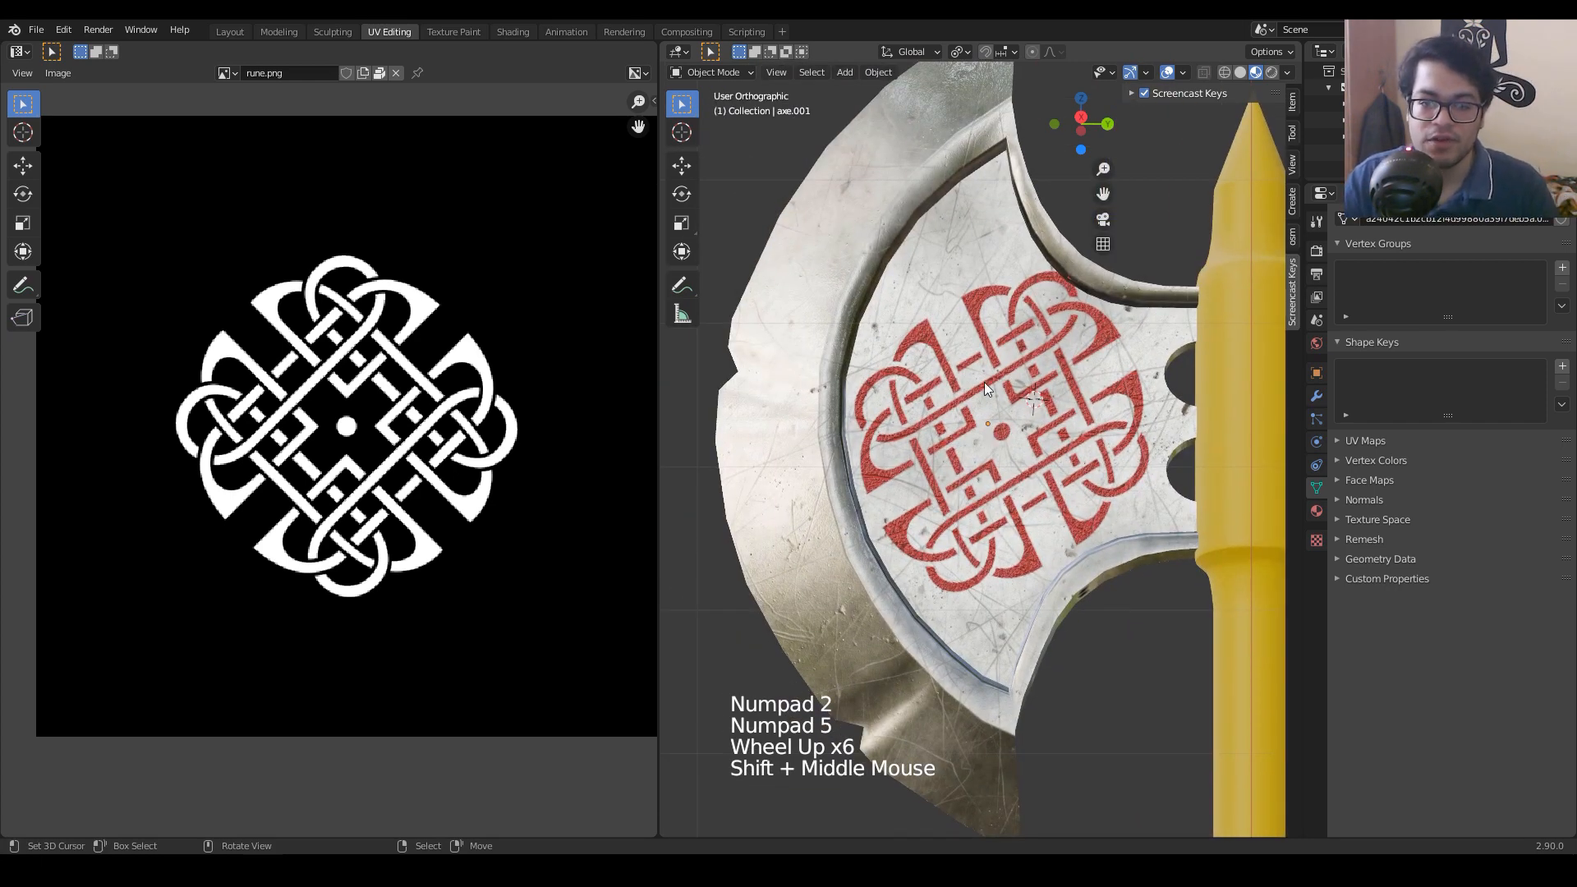
{"action": "key", "text": "Tab"}
{"action": "scroll", "coordinate": [992, 409], "scroll_direction": "down", "scroll_amount": 2}
{"action": "scroll", "coordinate": [992, 409], "scroll_direction": "up", "scroll_amount": 1}
{"action": "scroll", "coordinate": [993, 409], "scroll_direction": "down", "scroll_amount": 1}
{"action": "right_click", "coordinate": [992, 409]}
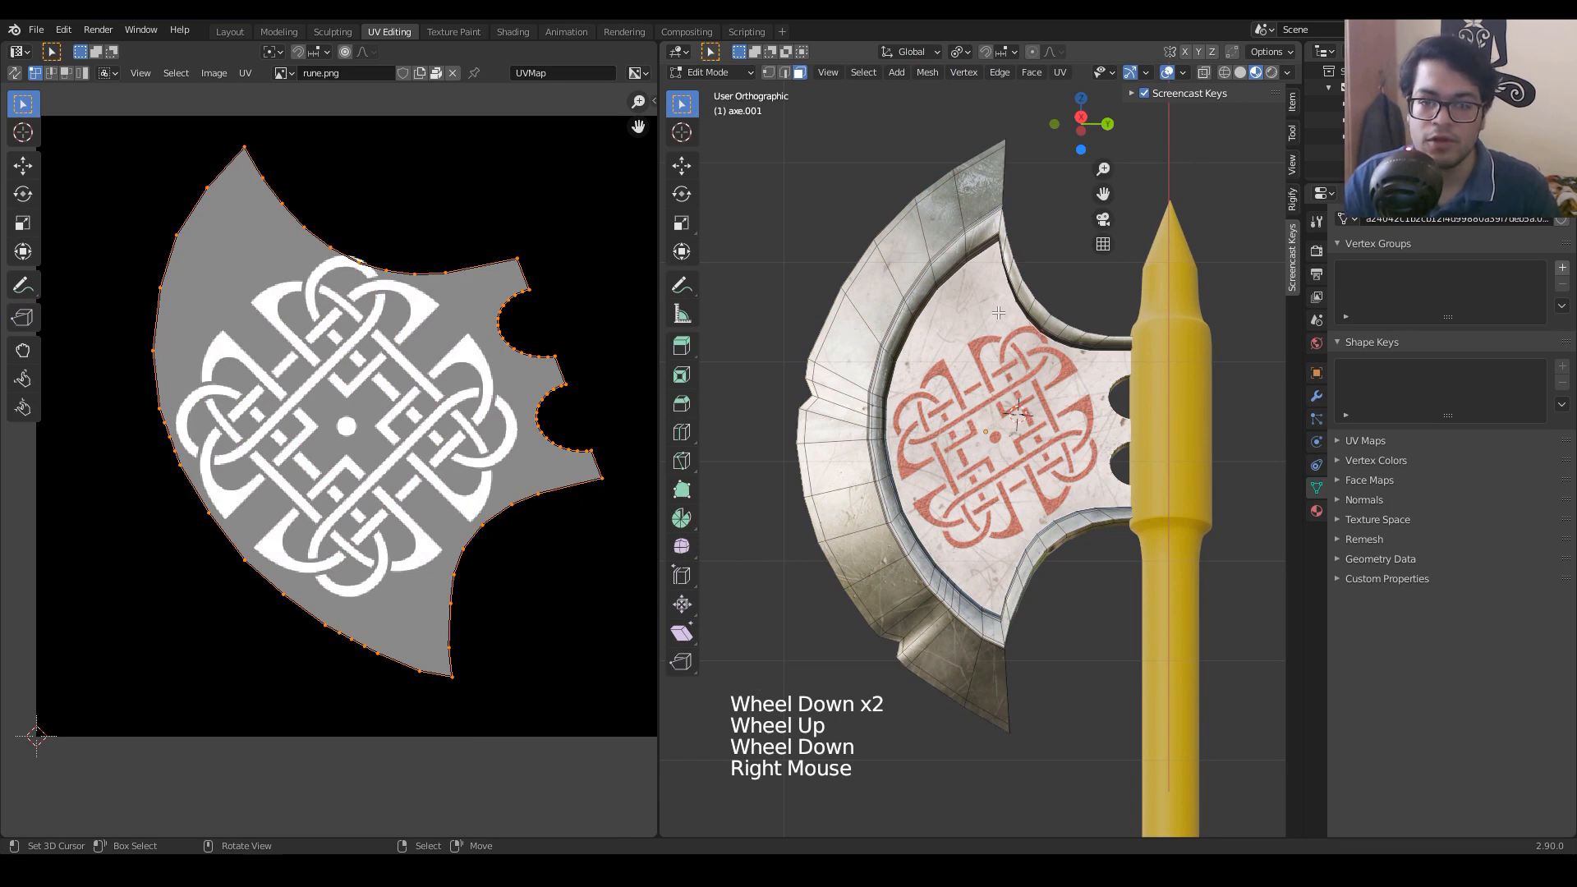
{"action": "key", "text": "u"}
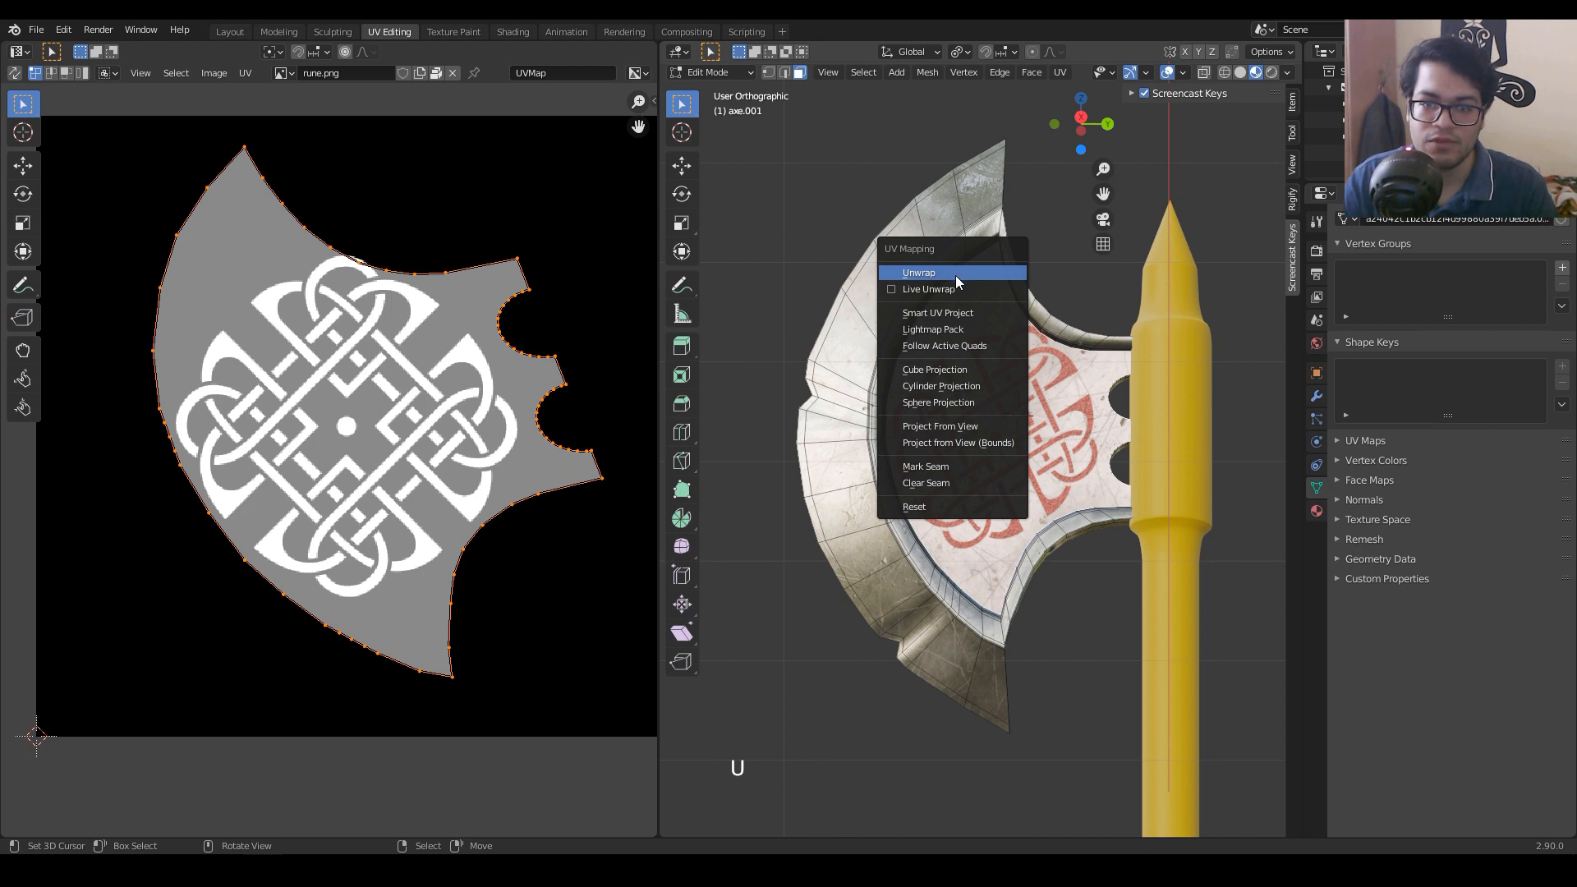
{"action": "left_click", "coordinate": [976, 425]}
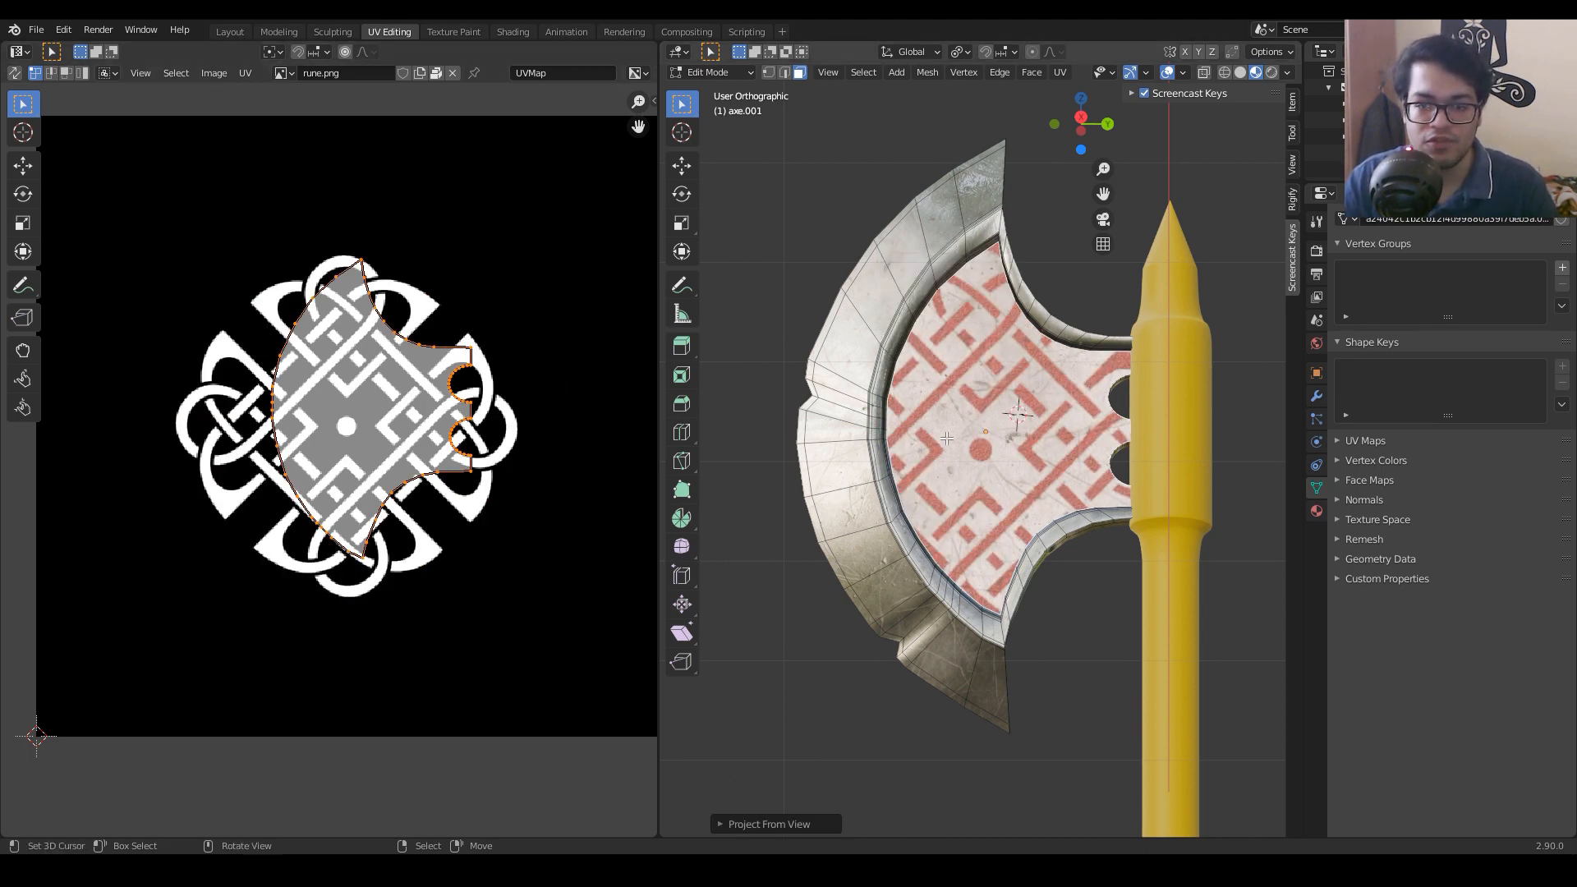
Step: Scale up and reposition the projected UV island so the complete rune sits upright and centred within the blade's inner face
{"action": "key", "text": "s"}
{"action": "left_click", "coordinate": [626, 519]}
{"action": "key", "text": "g"}
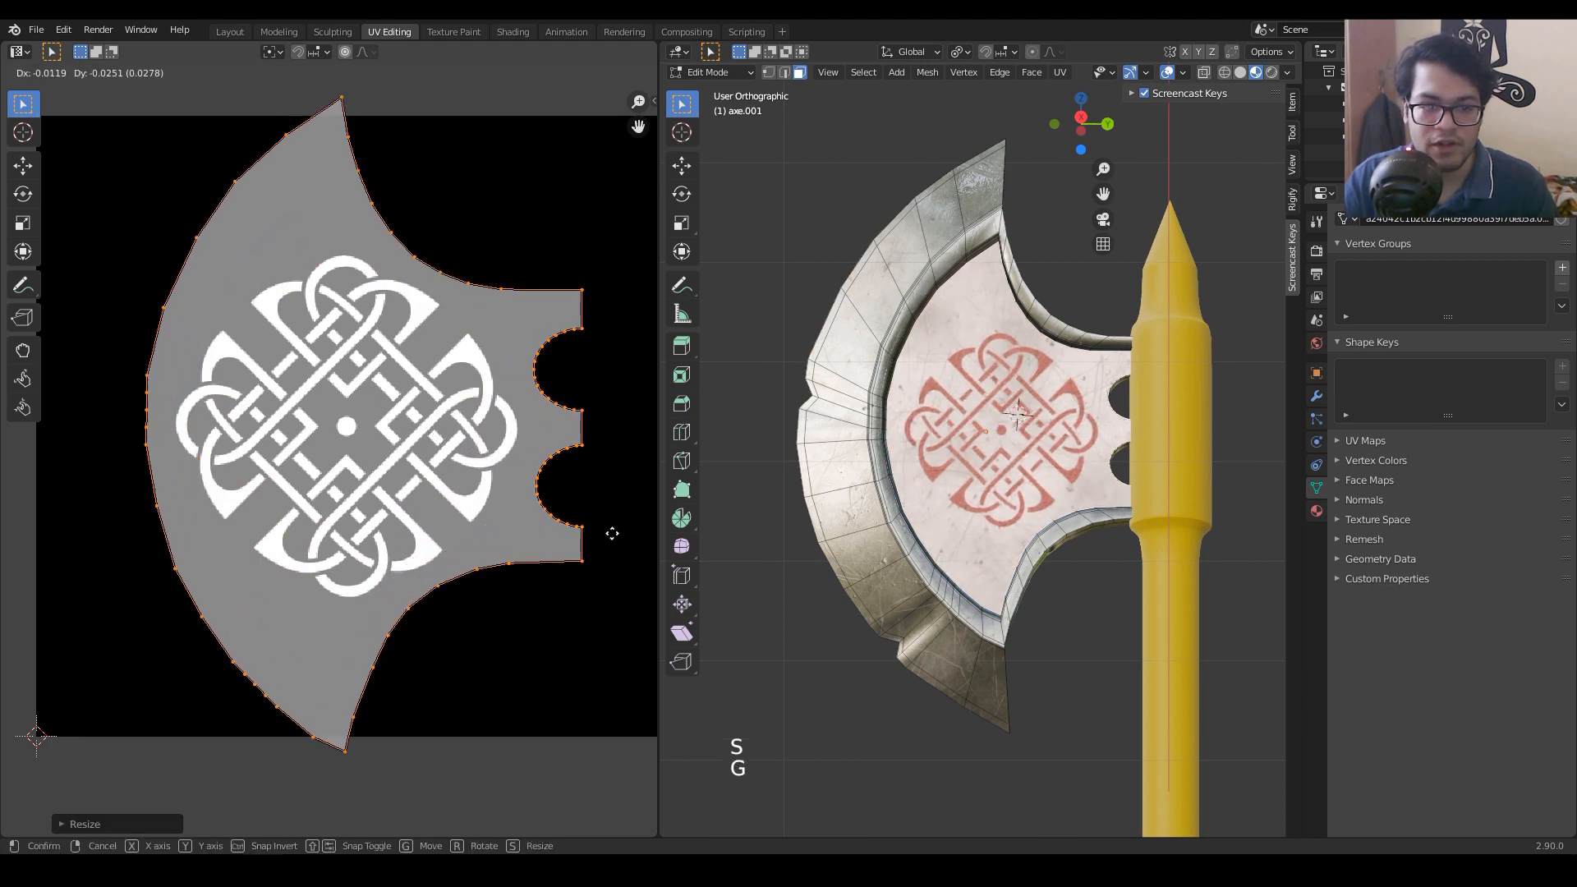
{"action": "left_click", "coordinate": [615, 544]}
{"action": "key", "text": "s"}
{"action": "left_click", "coordinate": [570, 521]}
{"action": "key", "text": "g"}
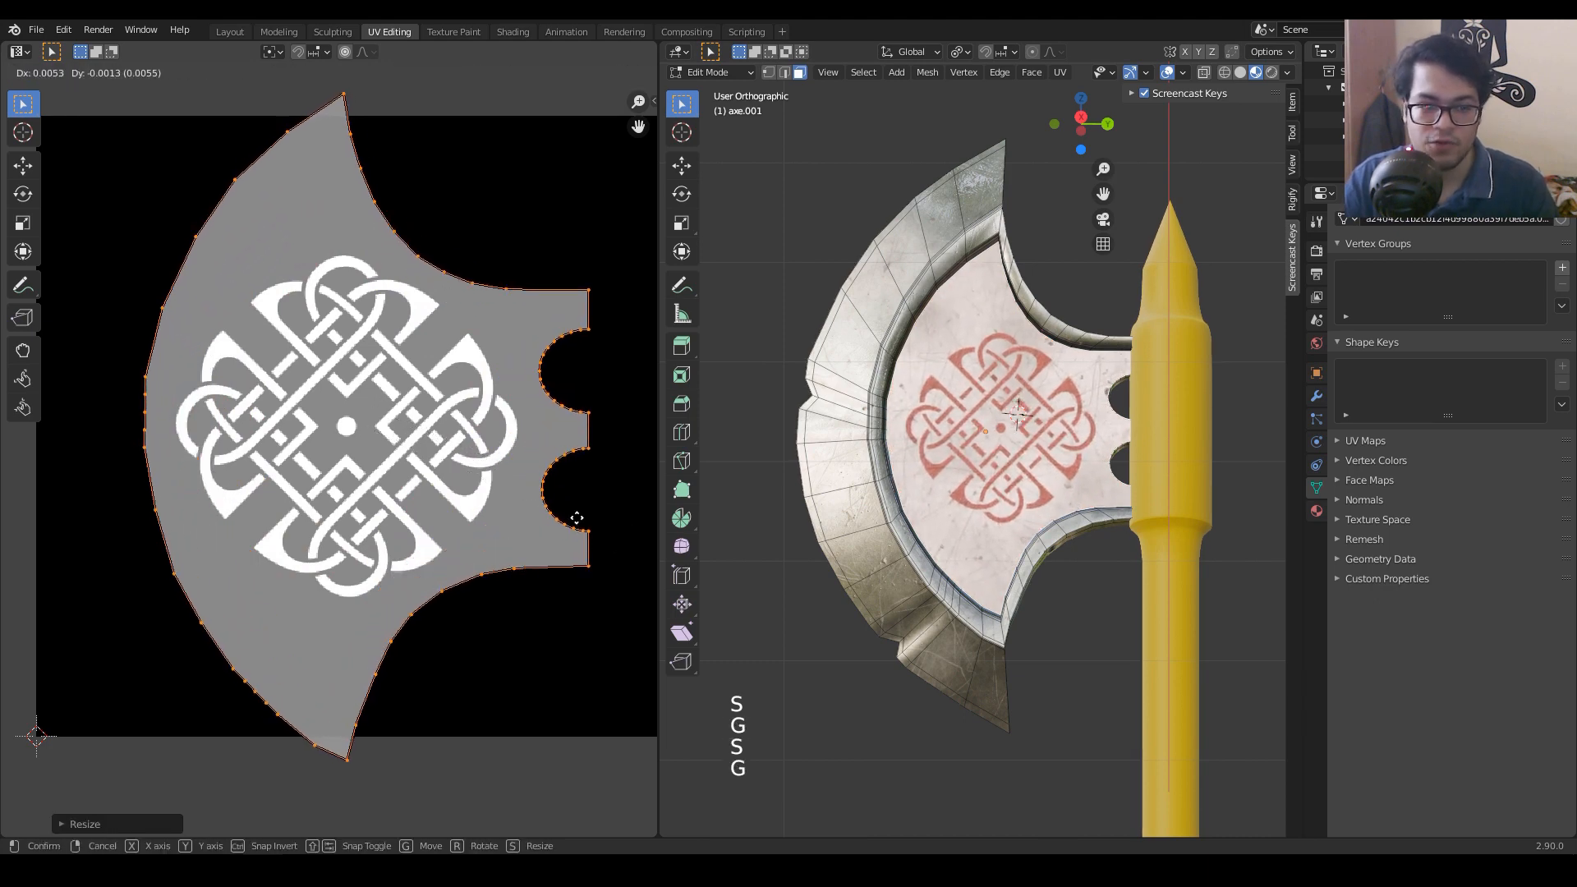
{"action": "left_click", "coordinate": [585, 518]}
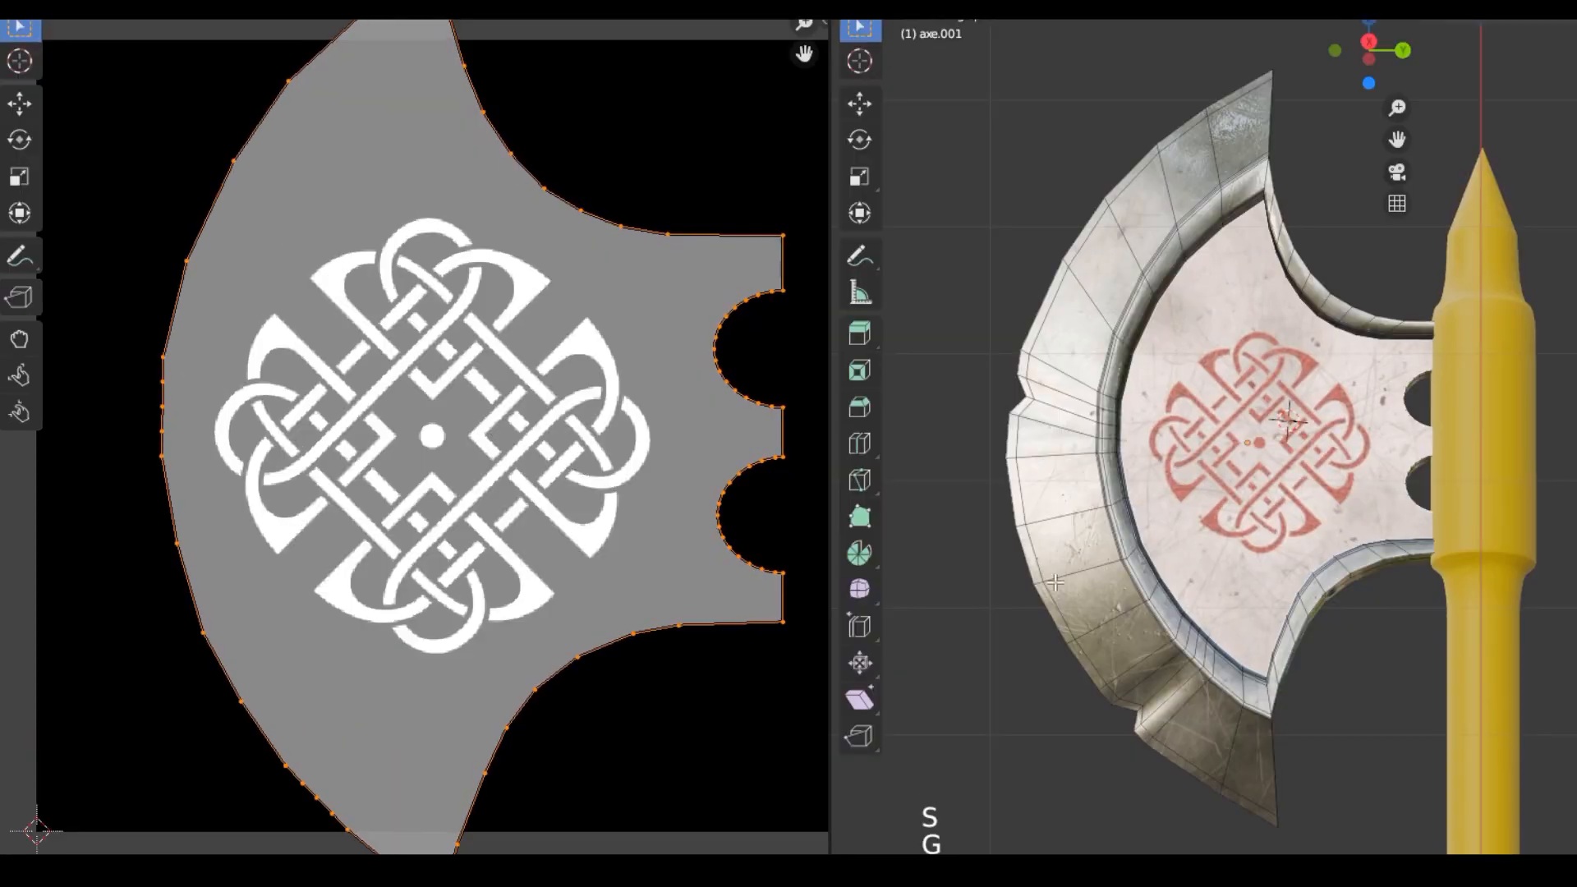
{"action": "middle_click_drag", "start_coordinate": [1056, 582], "coordinate": [1256, 722]}
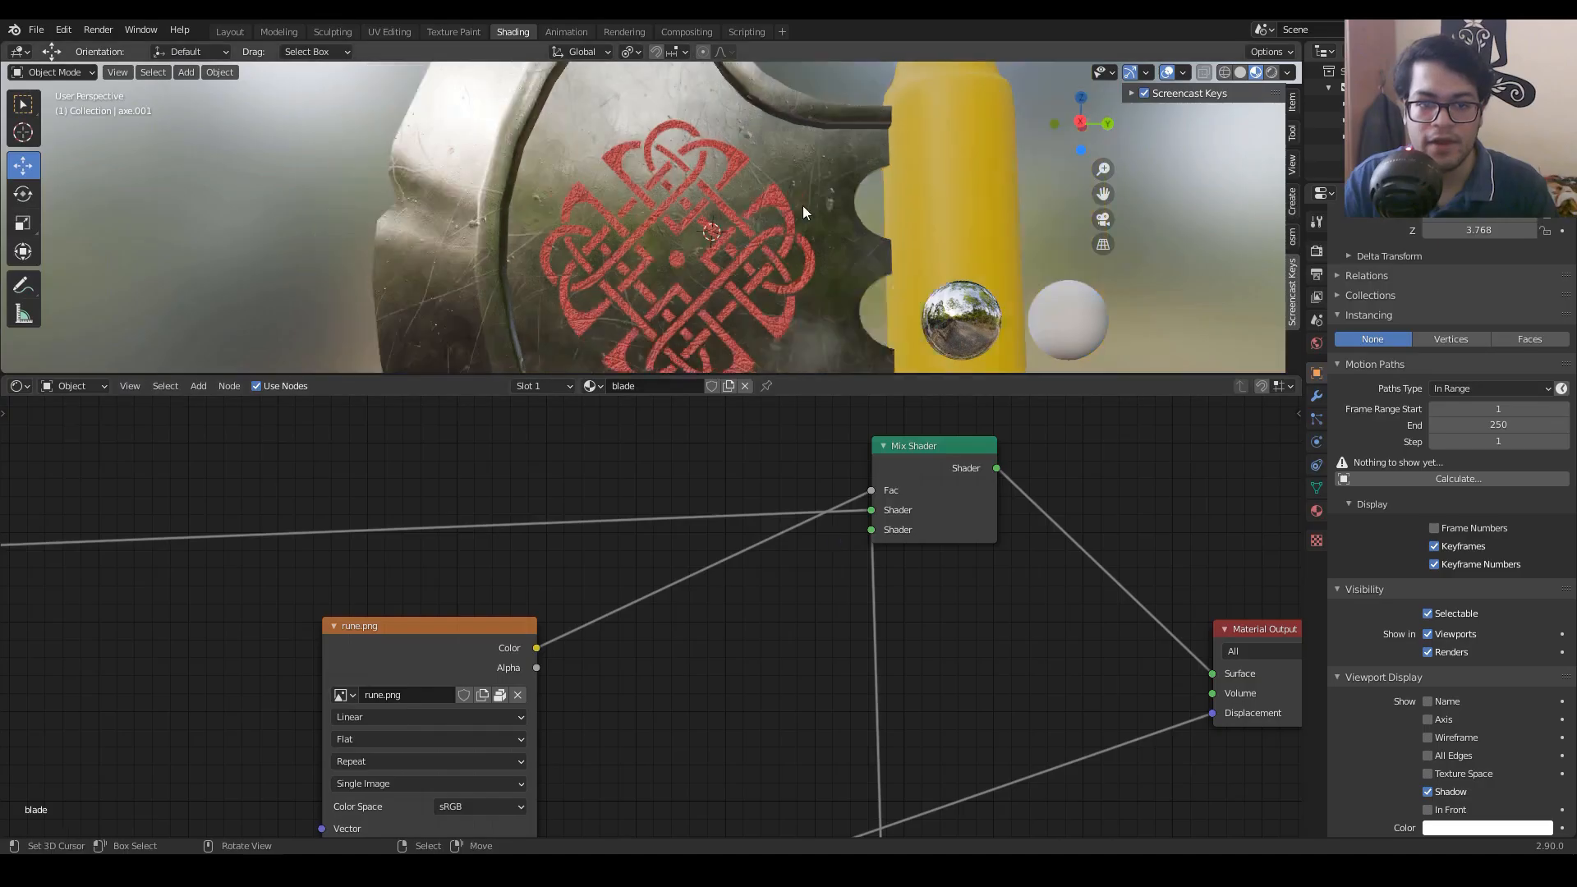
Step: Set the second Principled BSDF's Base Color to light blue
{"action": "middle_click_drag", "start_coordinate": [862, 644], "coordinate": [721, 416]}
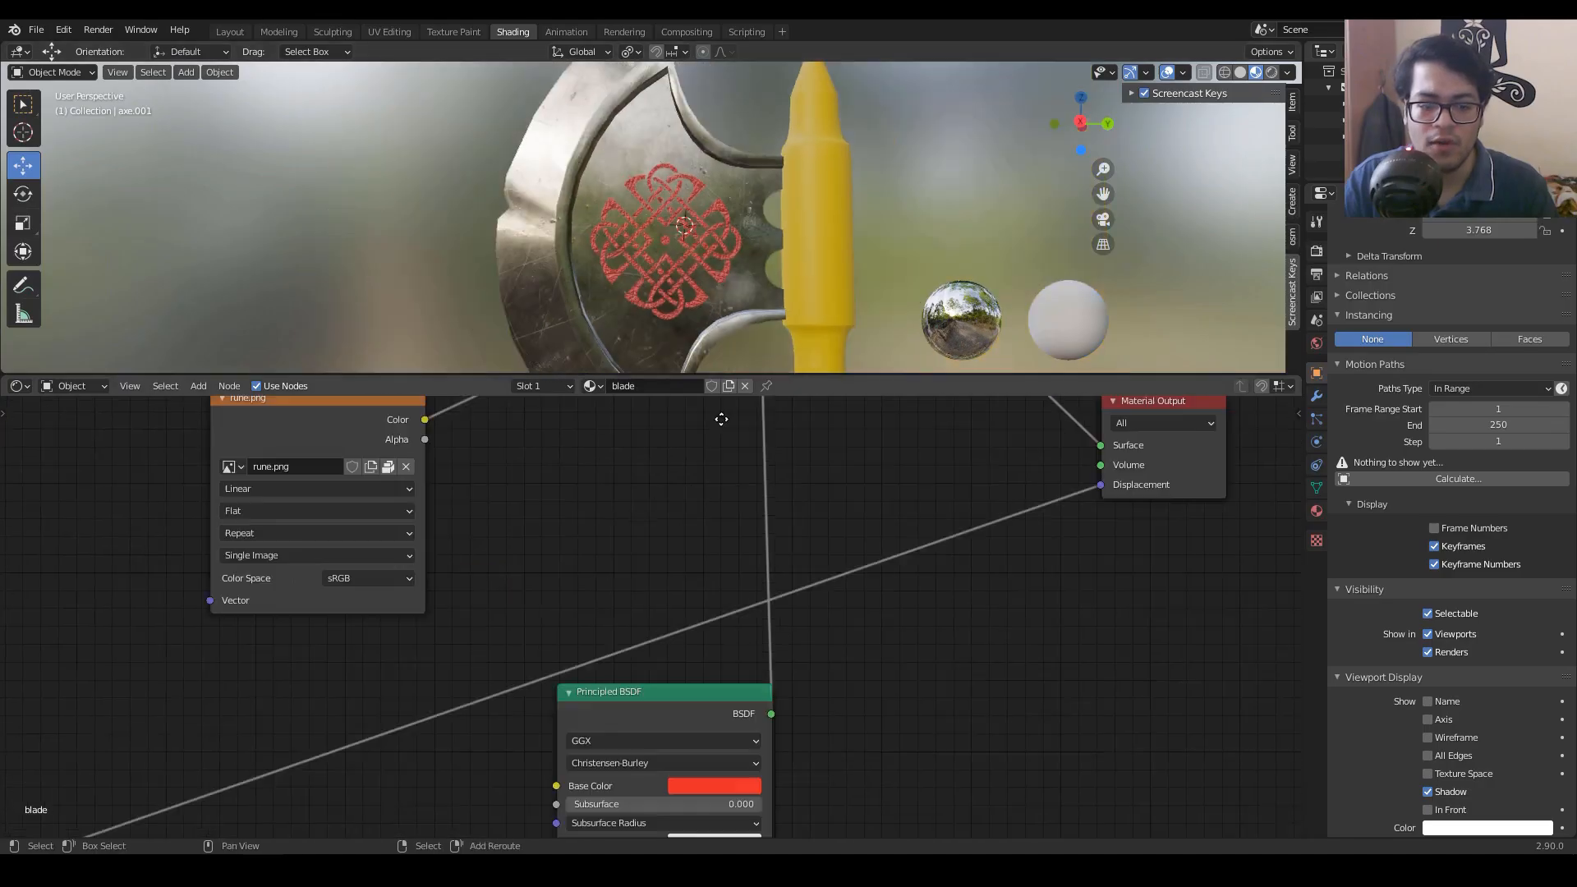
{"action": "left_click", "coordinate": [659, 653]}
{"action": "left_click_drag", "start_coordinate": [733, 473], "coordinate": [720, 467]}
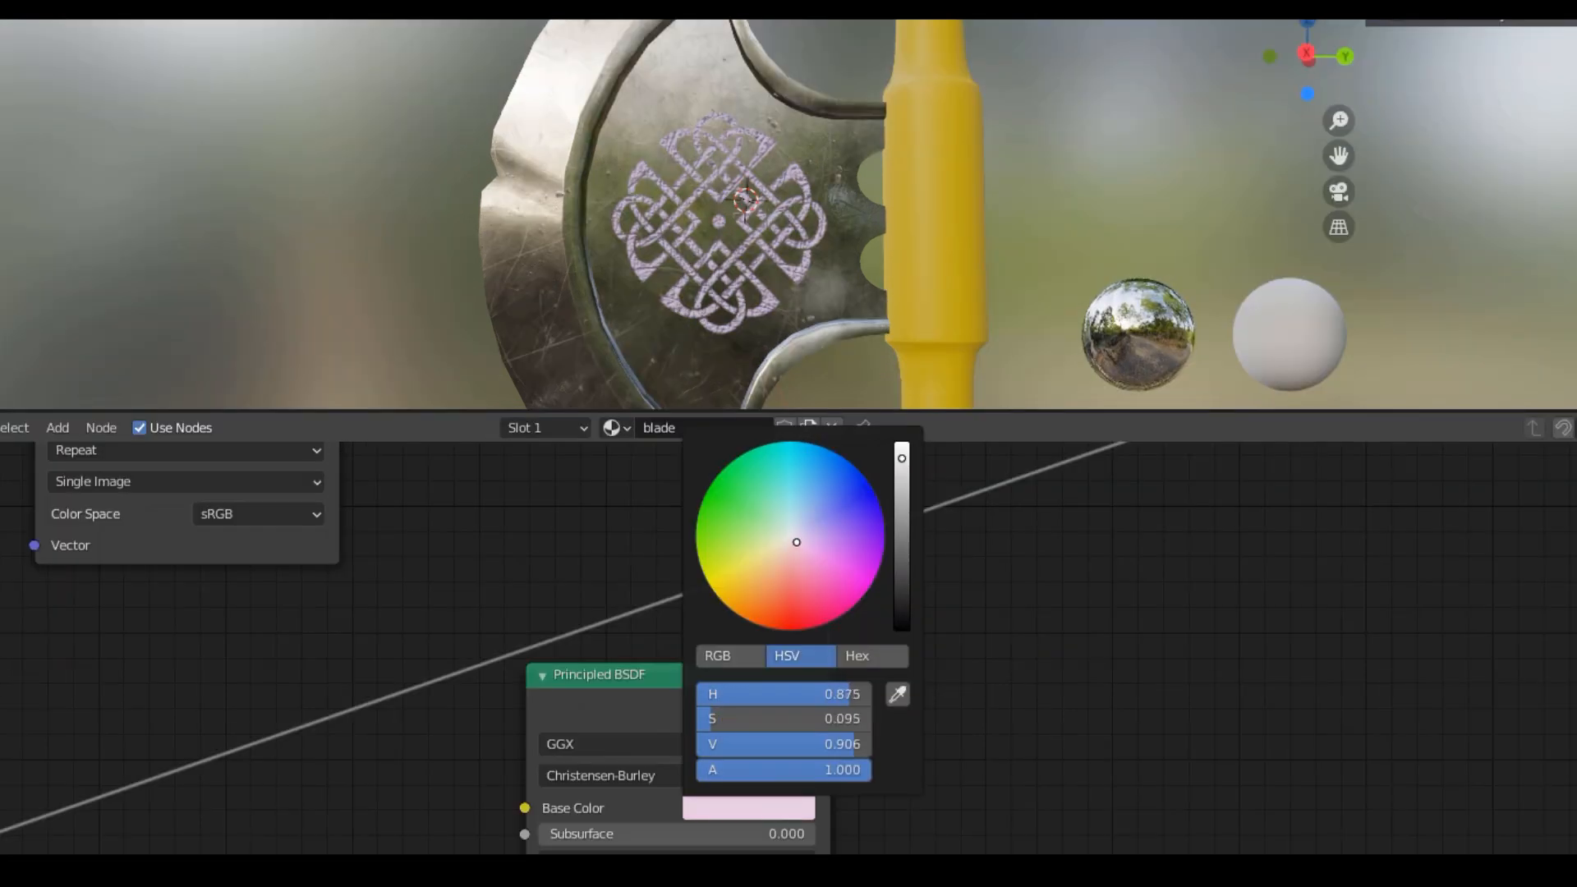
{"action": "left_click_drag", "start_coordinate": [796, 542], "coordinate": [800, 500]}
{"action": "middle_click_drag", "start_coordinate": [181, 690], "coordinate": [496, 569]}
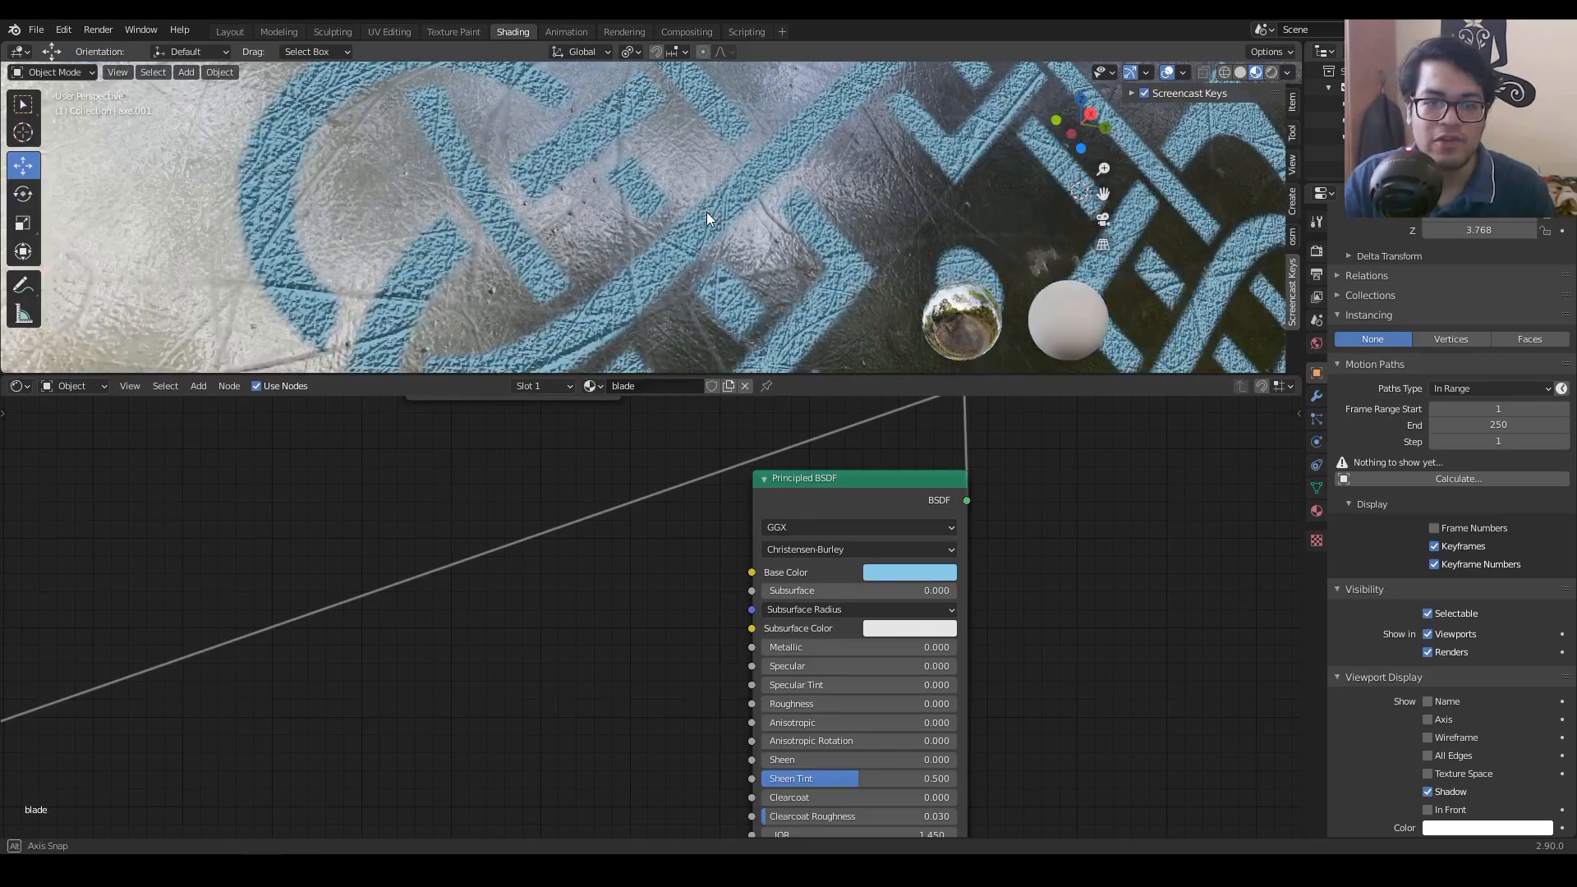
Step: Shift the second Principled BSDF node slightly down and examine the rune's surface relief up close
{"action": "middle_click_drag", "start_coordinate": [707, 218], "coordinate": [688, 222]}
{"action": "scroll", "coordinate": [662, 268], "scroll_direction": "down", "scroll_amount": 2}
{"action": "middle_click_drag", "start_coordinate": [662, 268], "coordinate": [618, 291]}
{"action": "left_click_drag", "start_coordinate": [882, 486], "coordinate": [871, 539]}
{"action": "scroll", "coordinate": [631, 418], "scroll_direction": "down", "scroll_amount": 2}
{"action": "middle_click_drag", "start_coordinate": [631, 419], "coordinate": [647, 656]}
{"action": "scroll", "coordinate": [805, 153], "scroll_direction": "up", "scroll_amount": 5}
{"action": "middle_click_drag", "start_coordinate": [805, 151], "coordinate": [836, 152]}
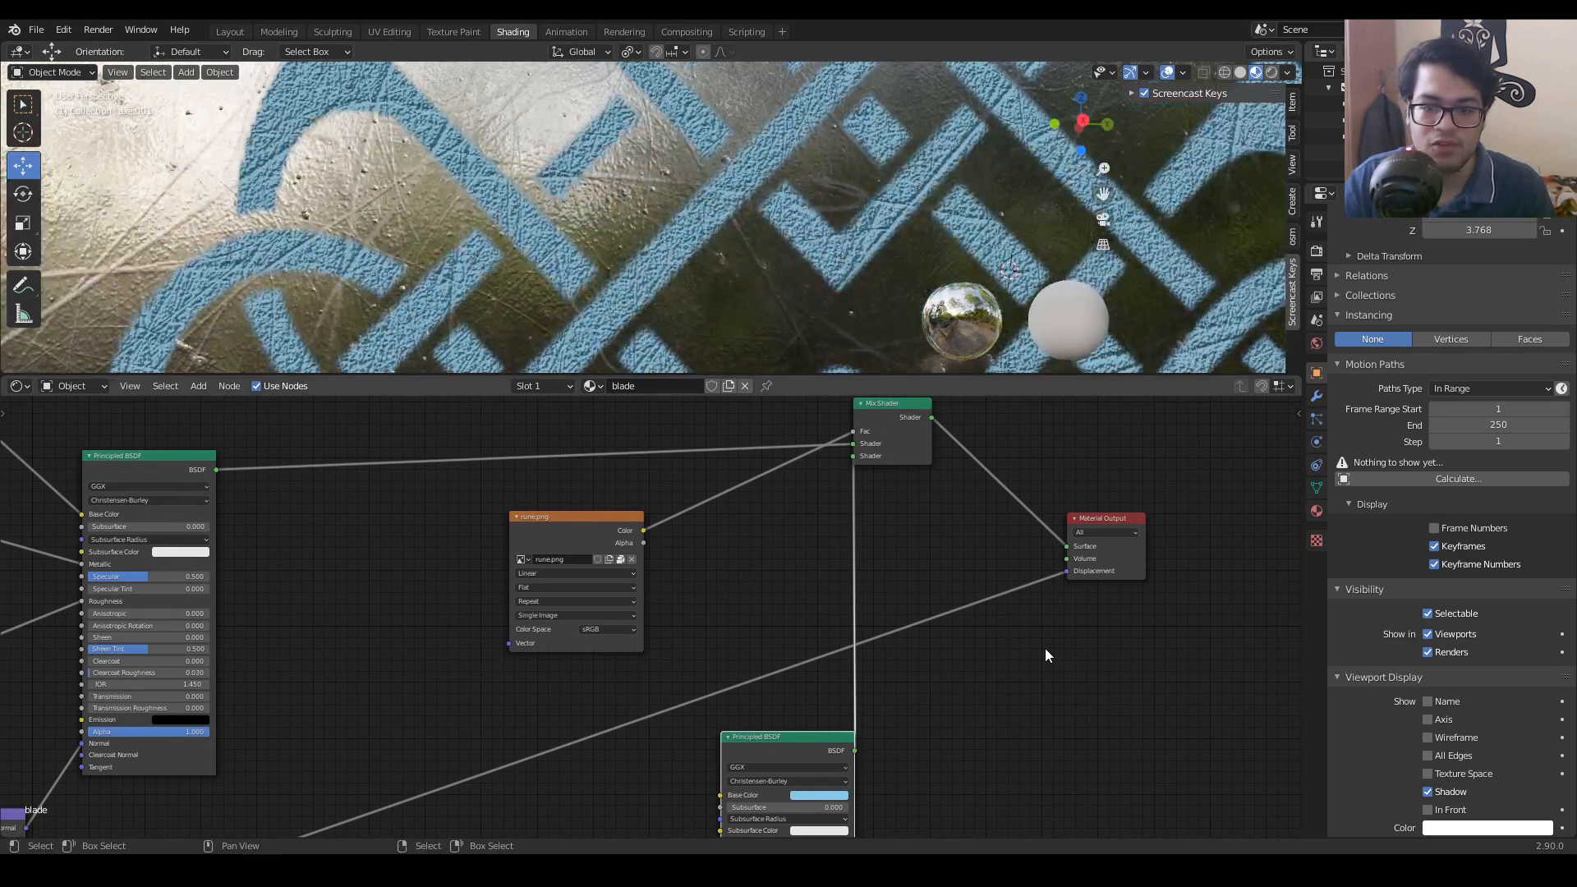
Step: Cut the link between the Displacement node and the Material Output, and inspect the rune's surface and the whole node tree
{"action": "middle_click_drag", "start_coordinate": [1045, 648], "coordinate": [982, 606]}
{"action": "scroll", "coordinate": [1078, 611], "scroll_direction": "up", "scroll_amount": 4}
{"action": "middle_click_drag", "start_coordinate": [1080, 619], "coordinate": [955, 624]}
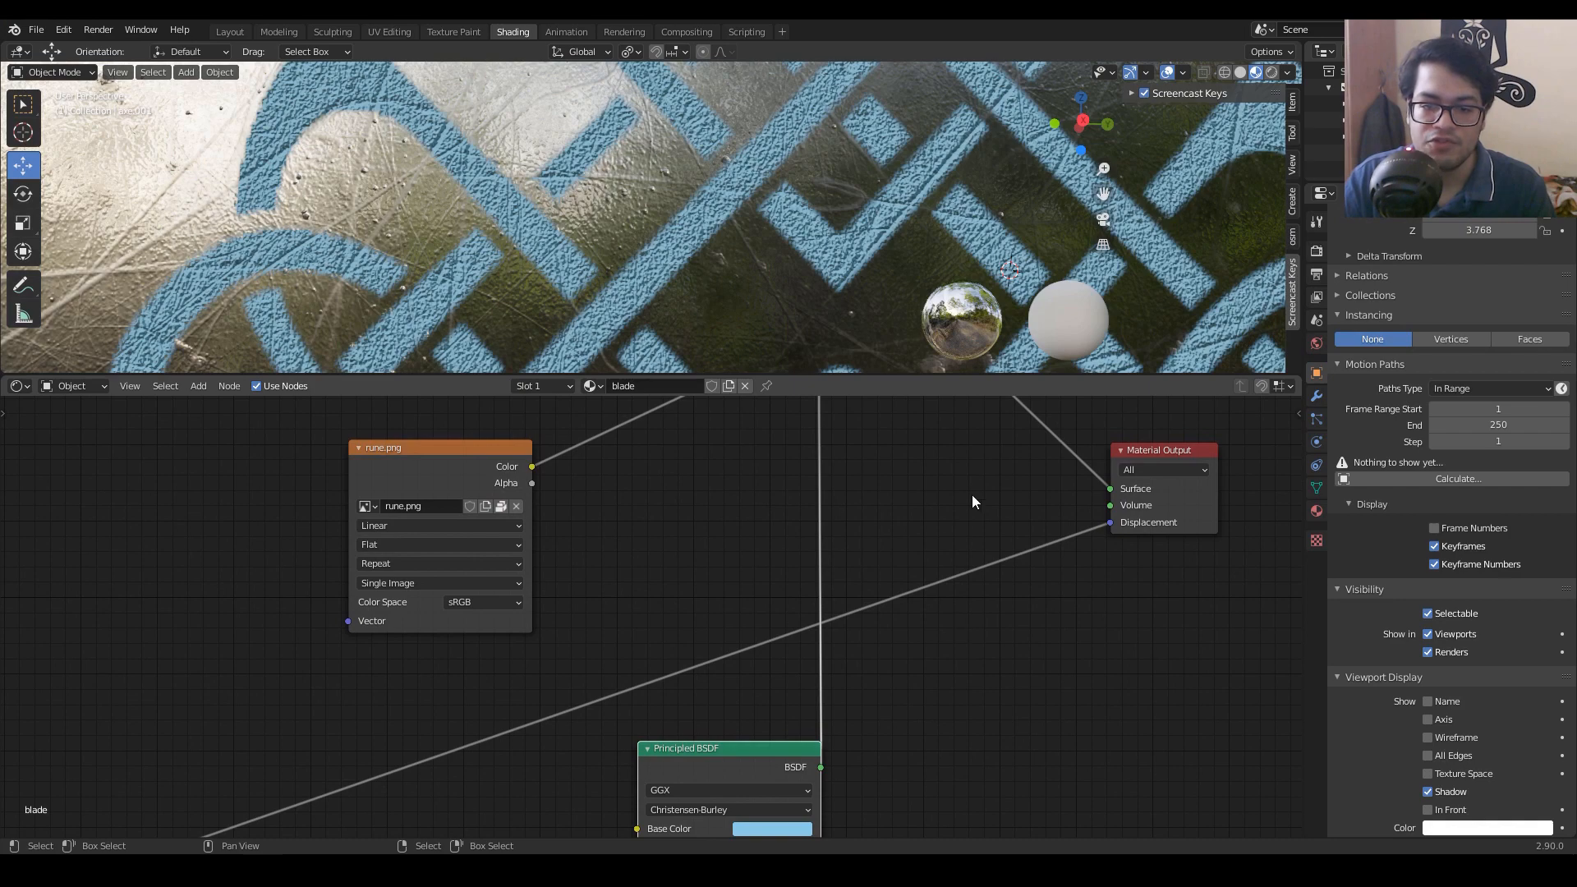
{"action": "right_click_drag", "start_coordinate": [968, 470], "coordinate": [1000, 654], "text": "ctrl"}
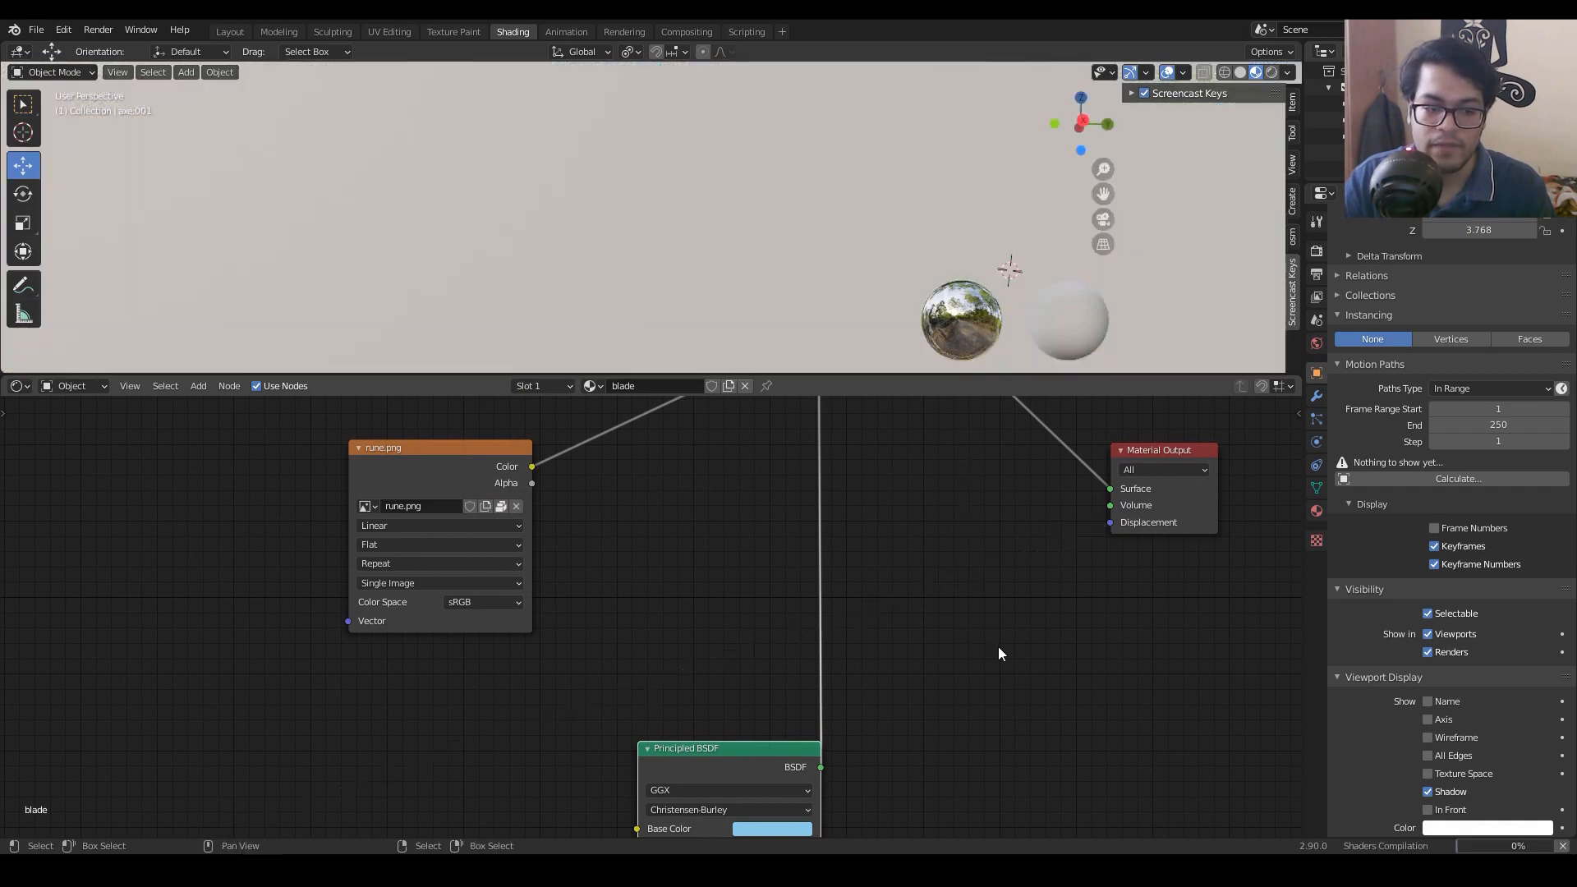
{"action": "scroll", "coordinate": [288, 618], "scroll_direction": "down", "scroll_amount": 5}
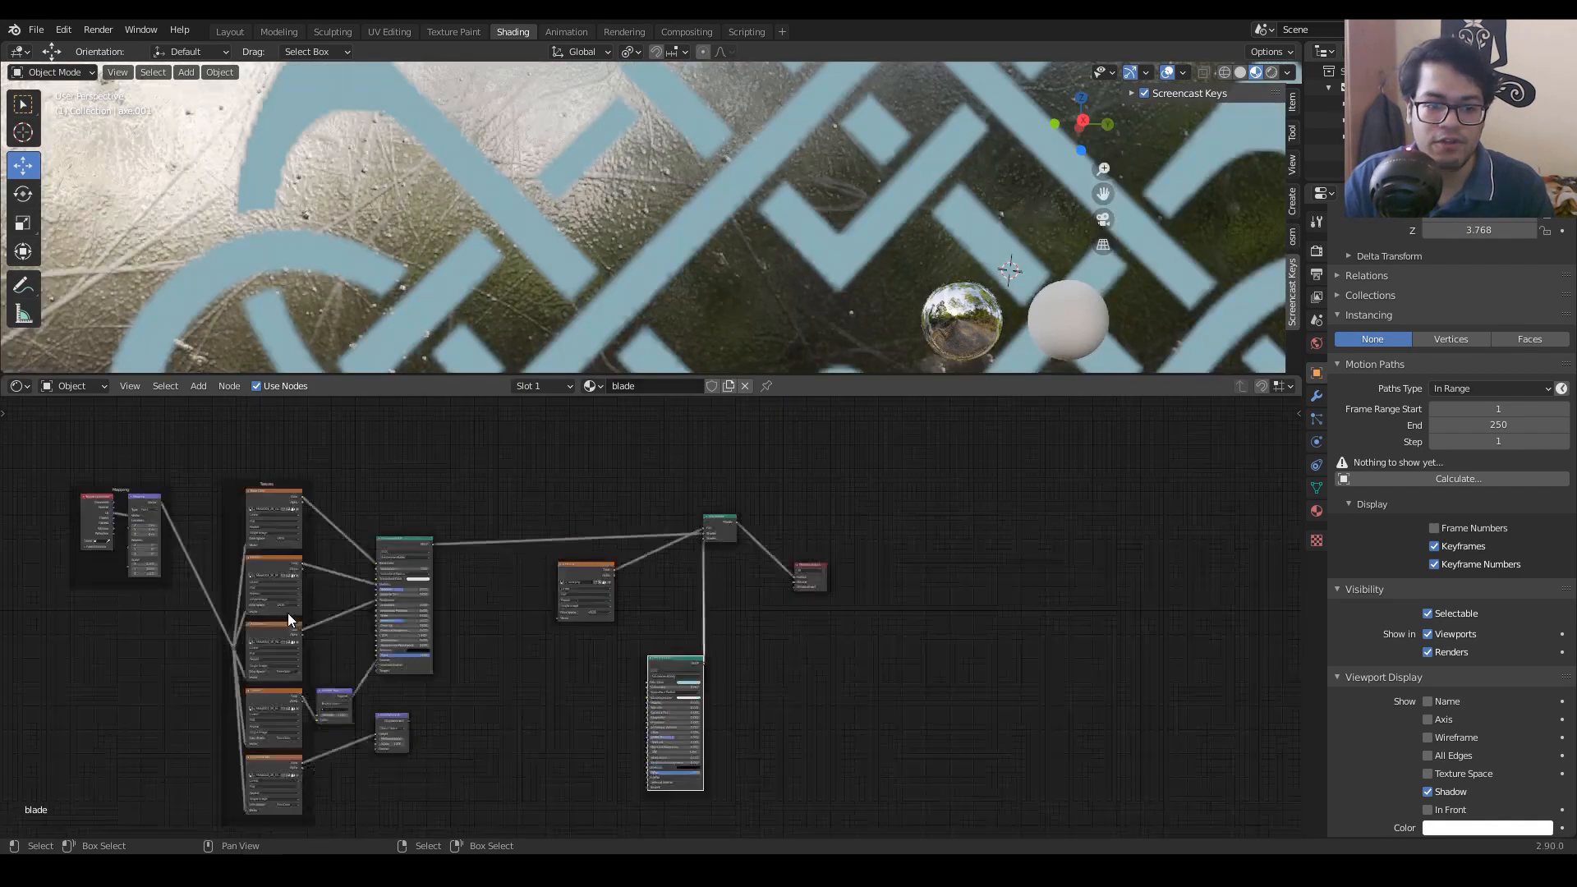
{"action": "scroll", "coordinate": [287, 613], "scroll_direction": "down", "scroll_amount": 2}
{"action": "middle_click_drag", "start_coordinate": [288, 613], "coordinate": [605, 563]}
{"action": "scroll", "coordinate": [619, 293], "scroll_direction": "down", "scroll_amount": 7}
{"action": "middle_click_drag", "start_coordinate": [618, 292], "coordinate": [714, 240]}
{"action": "scroll", "coordinate": [1003, 608], "scroll_direction": "up", "scroll_amount": 1}
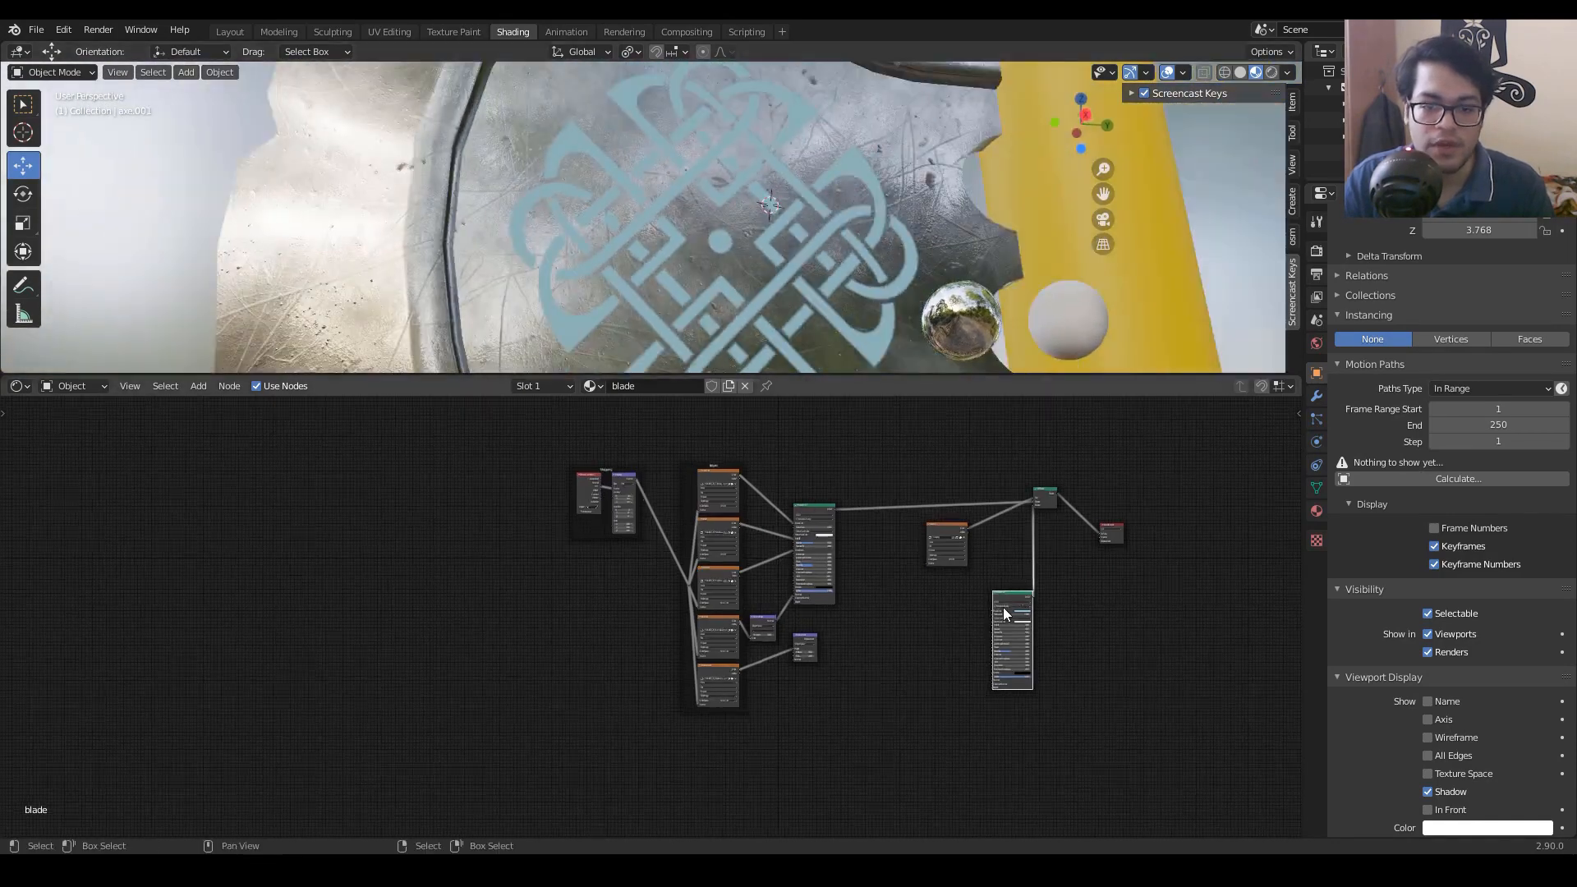
Step: Move the Displacement node down and closer to the Displacement texture, clearing space below the first Principled BSDF
{"action": "scroll", "coordinate": [915, 624], "scroll_direction": "up", "scroll_amount": 7}
{"action": "middle_click_drag", "start_coordinate": [915, 624], "coordinate": [855, 585]}
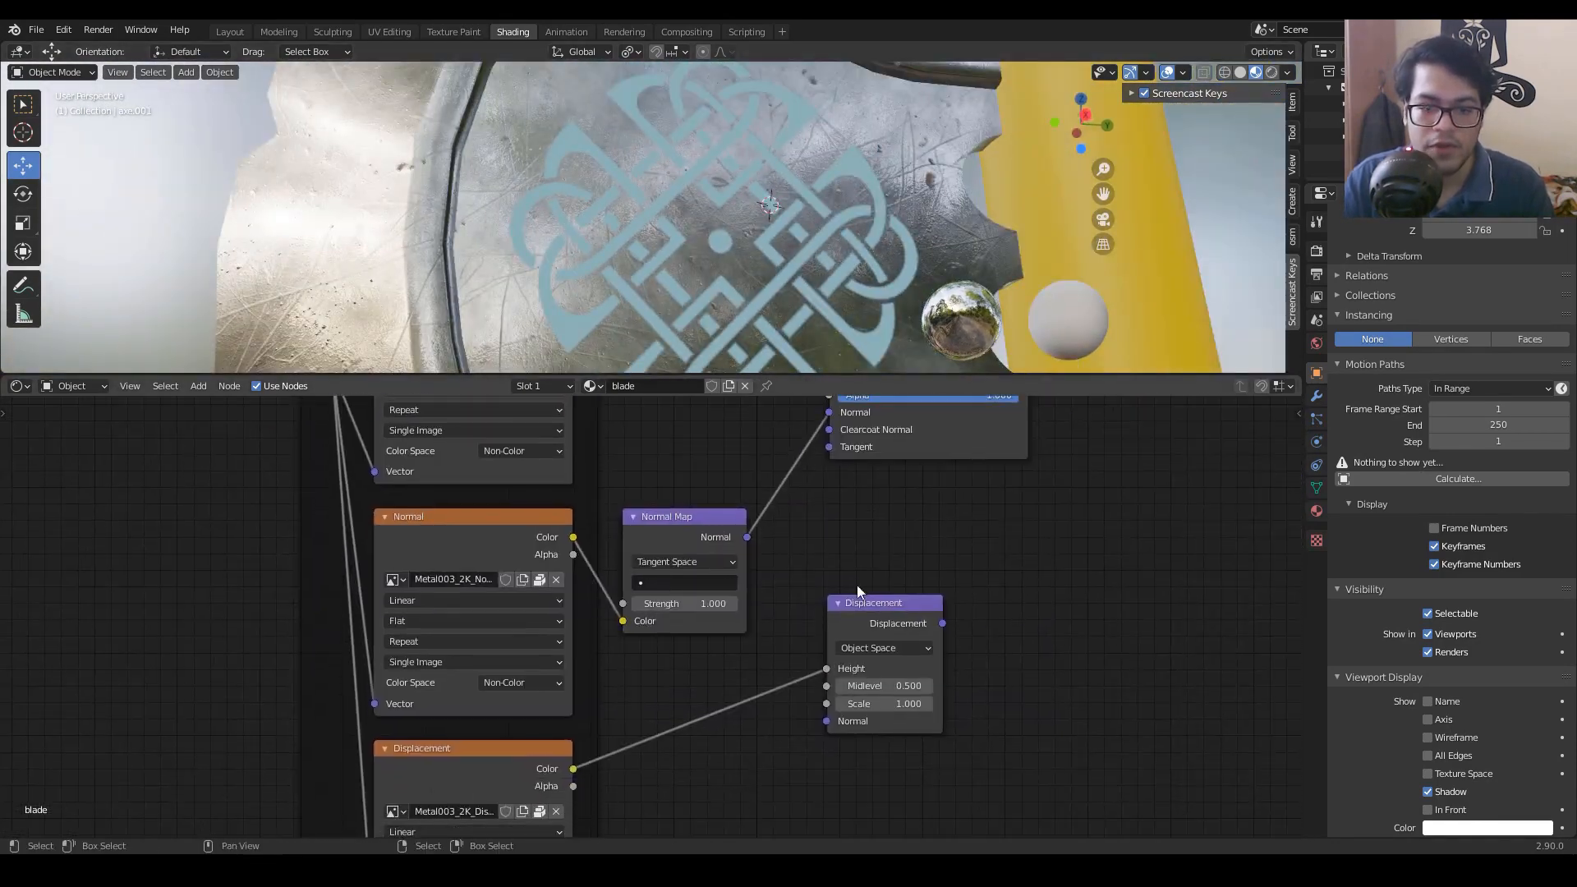
{"action": "left_click_drag", "start_coordinate": [858, 604], "coordinate": [768, 659]}
Step: Add a Bump node in the empty space beside the Displacement node
{"action": "middle_click_drag", "start_coordinate": [809, 458], "coordinate": [741, 435]}
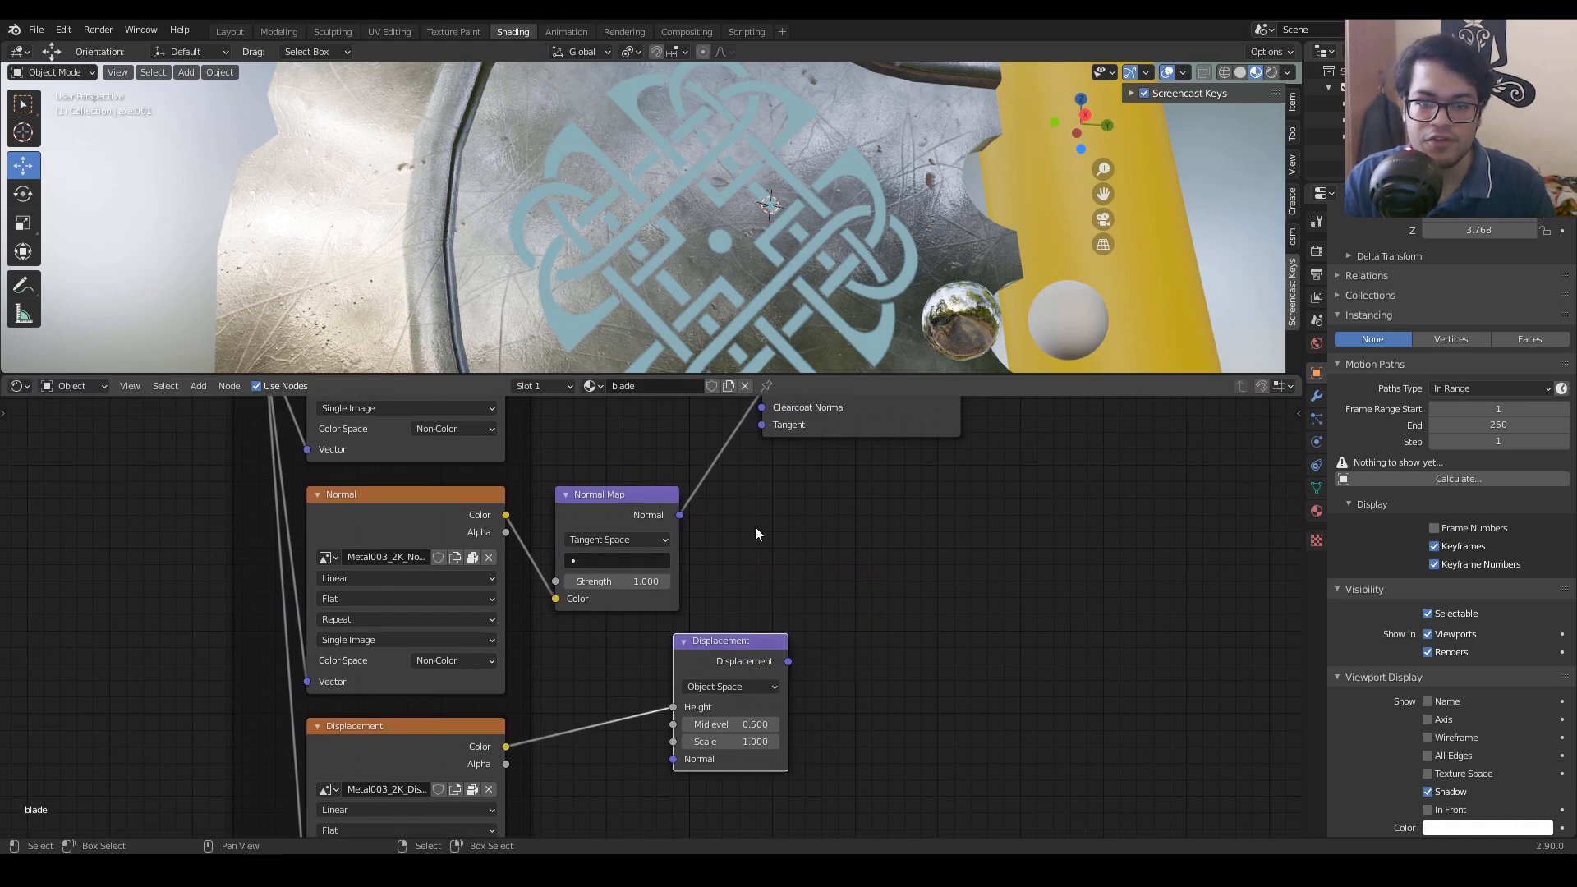
{"action": "key", "text": "shift+a"}
{"action": "left_click", "coordinate": [921, 477]}
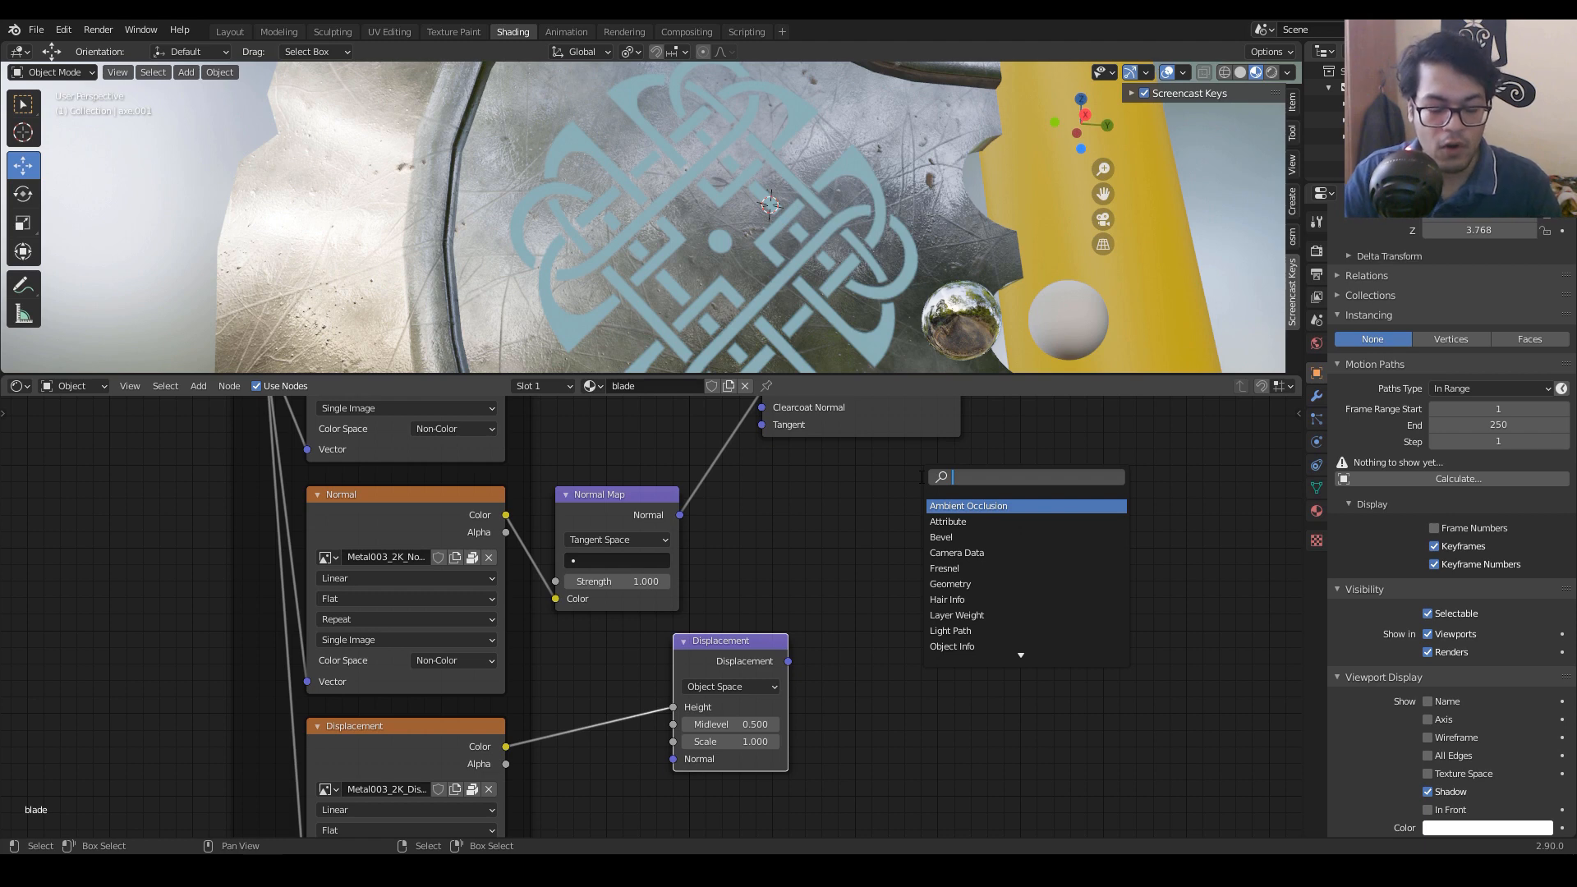
{"action": "type", "text": "bump"}
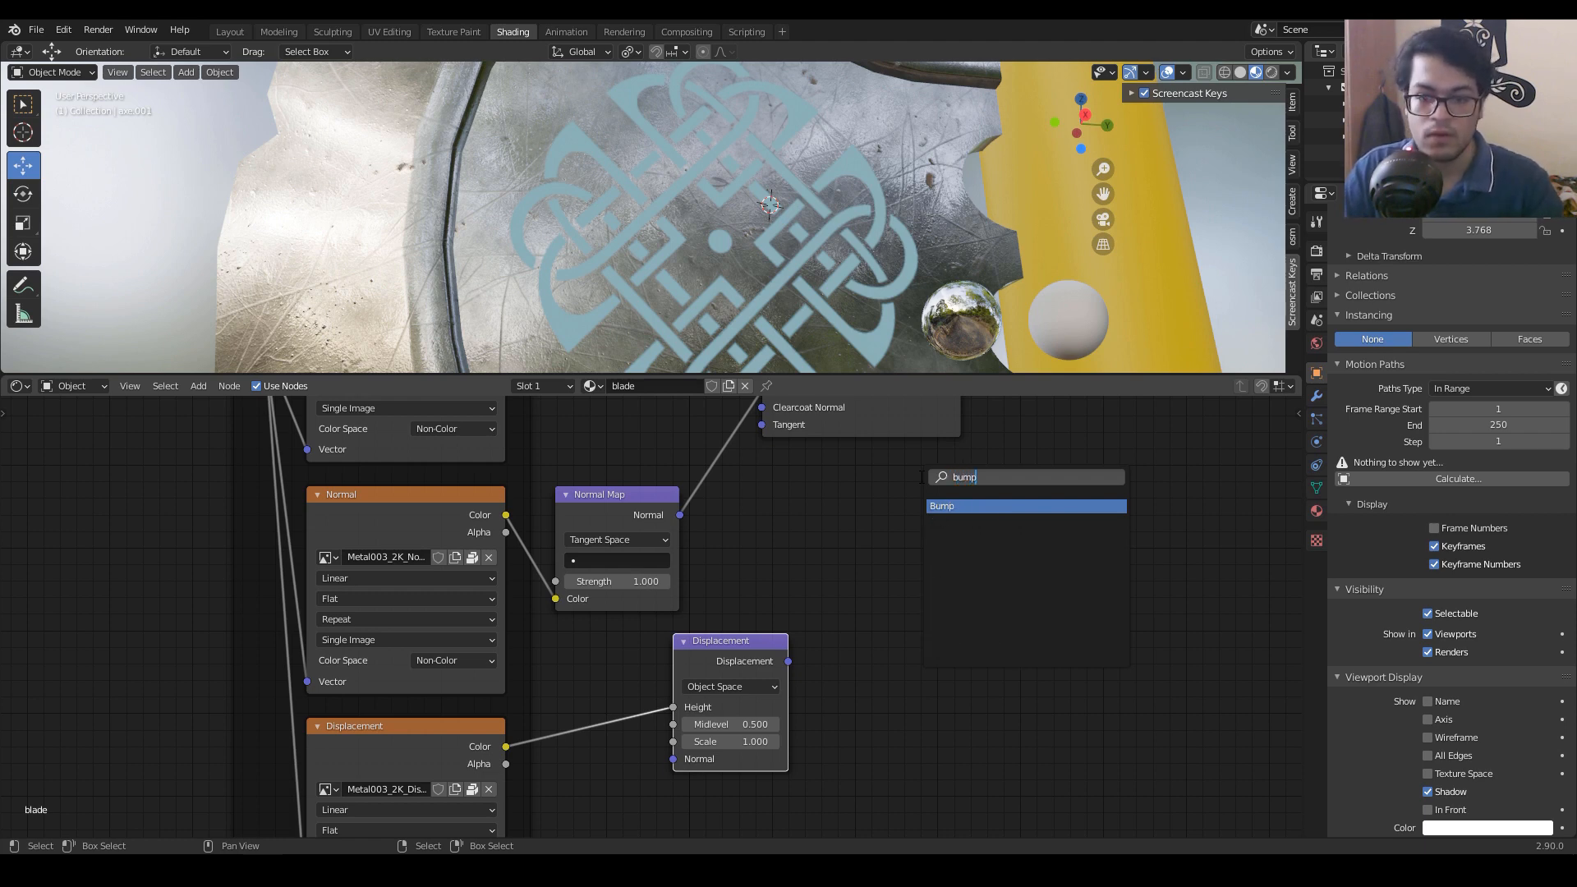
{"action": "key", "text": "Return"}
{"action": "left_click", "coordinate": [895, 569]}
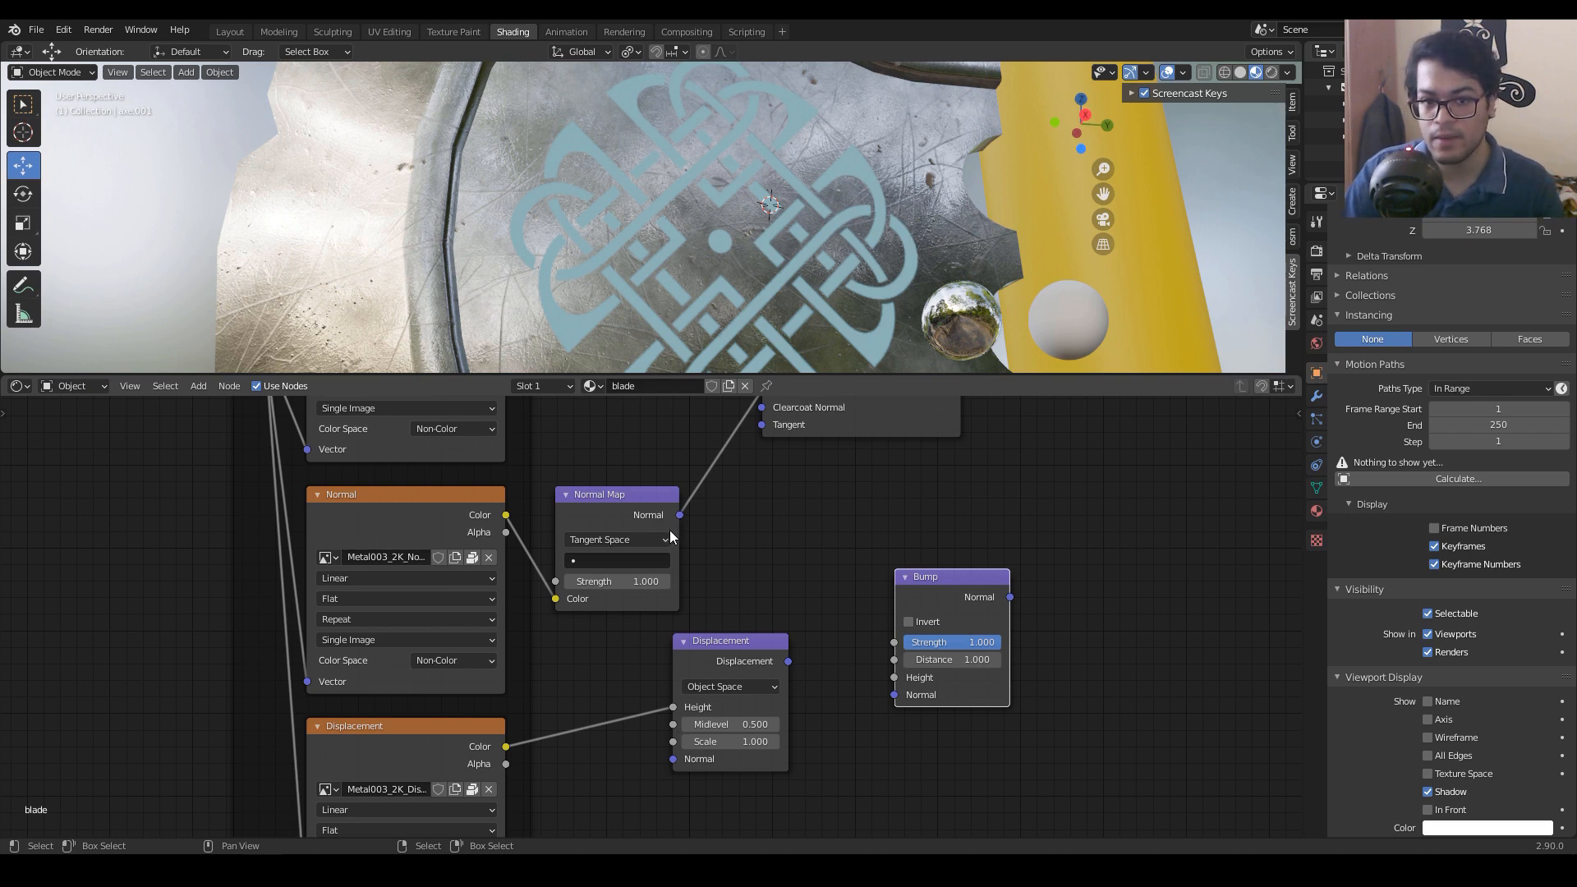
Step: Connect the Normal Map's output to the Bump's Normal and the Displacement output to its Height, and shift the Displacement node slightly down and left
{"action": "left_click_drag", "start_coordinate": [680, 515], "coordinate": [736, 505]}
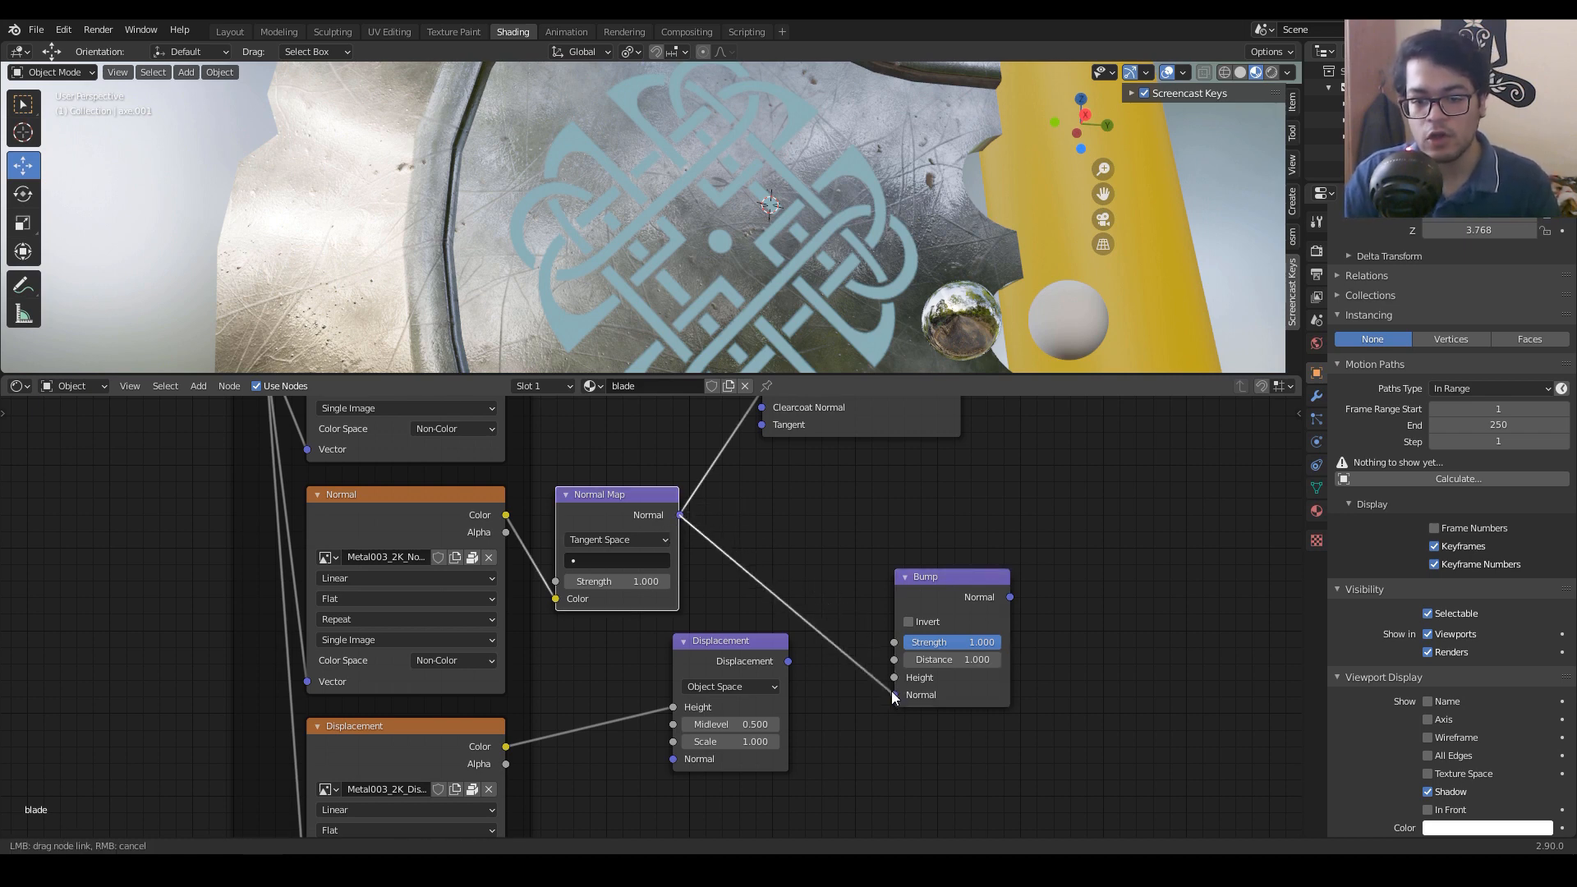
{"action": "left_click_drag", "start_coordinate": [891, 692], "coordinate": [893, 694]}
{"action": "left_click_drag", "start_coordinate": [788, 661], "coordinate": [896, 677]}
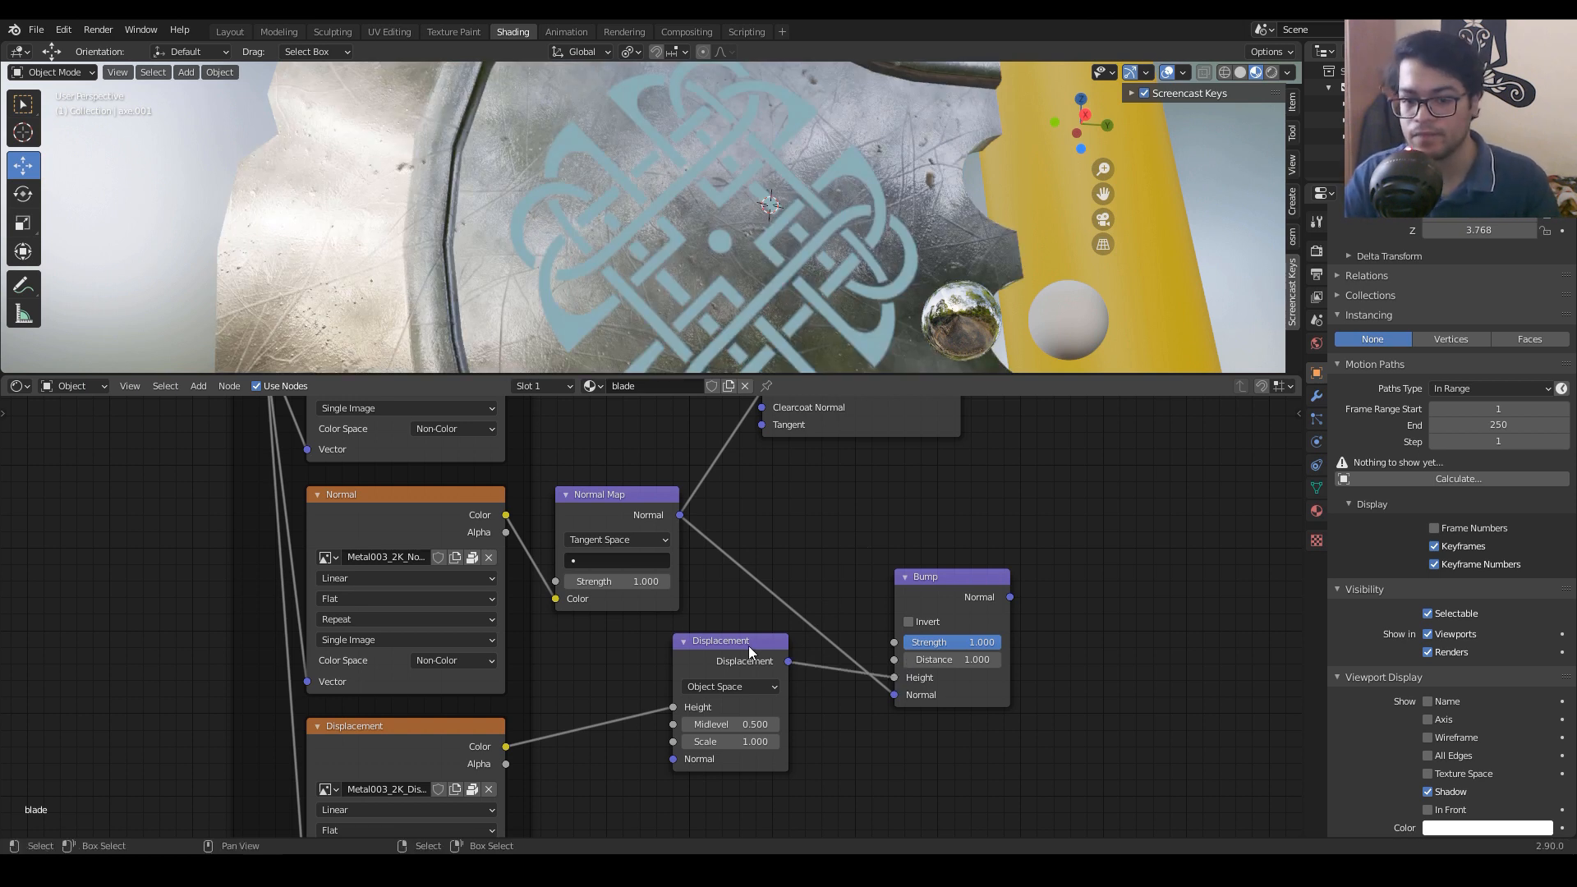
{"action": "left_click_drag", "start_coordinate": [748, 648], "coordinate": [720, 665]}
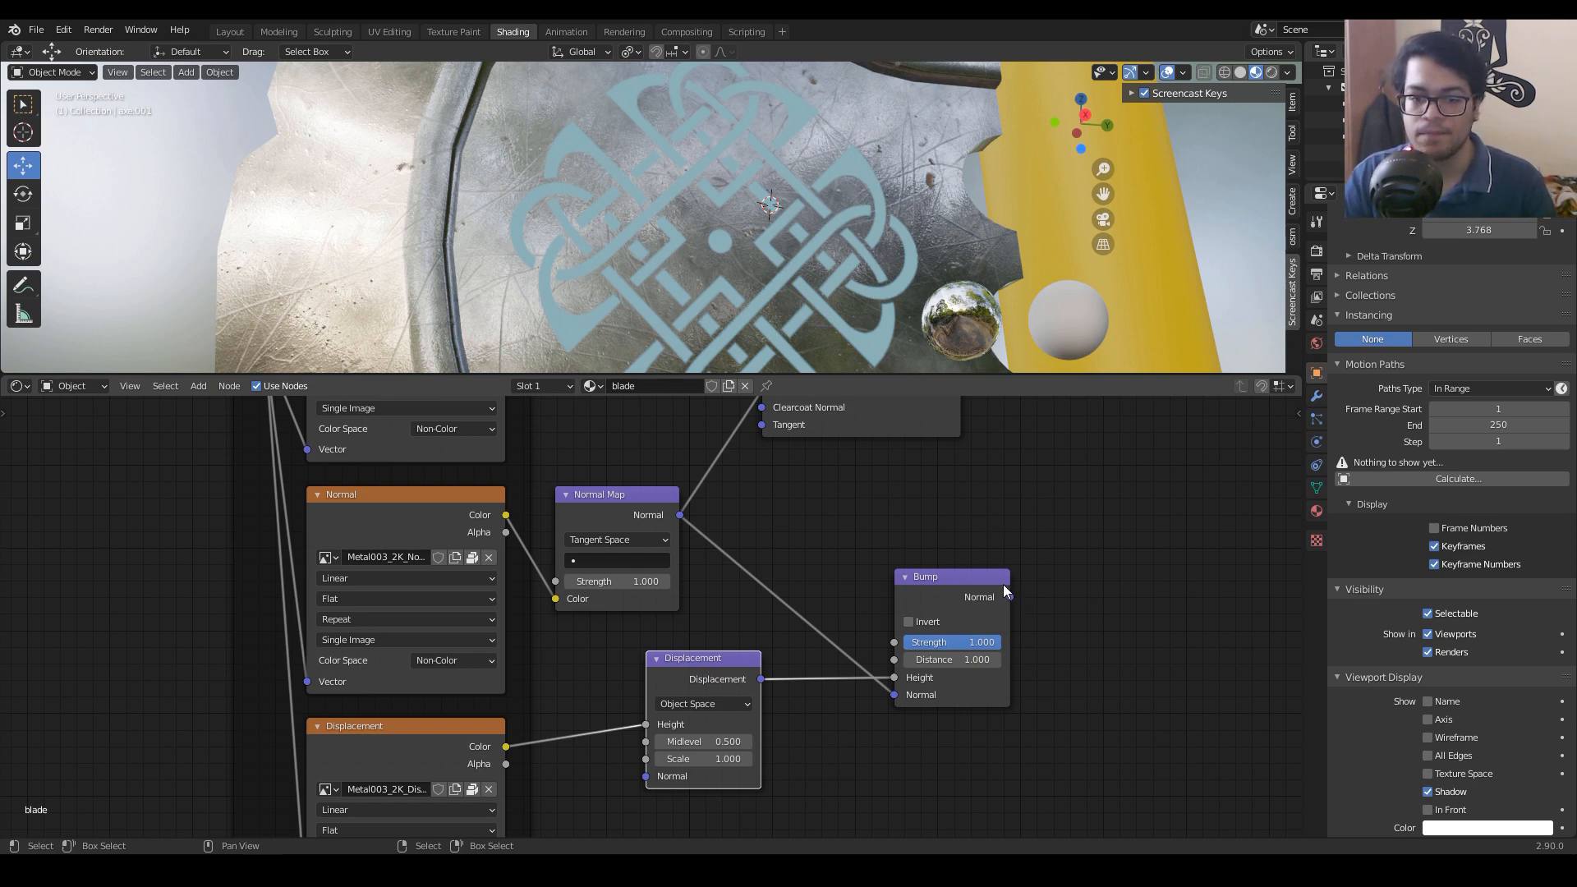
Step: Connect the Bump node's Normal output to the Normal input of the first Principled BSDF and inspect the blade
{"action": "middle_click_drag", "start_coordinate": [1005, 591], "coordinate": [1018, 663]}
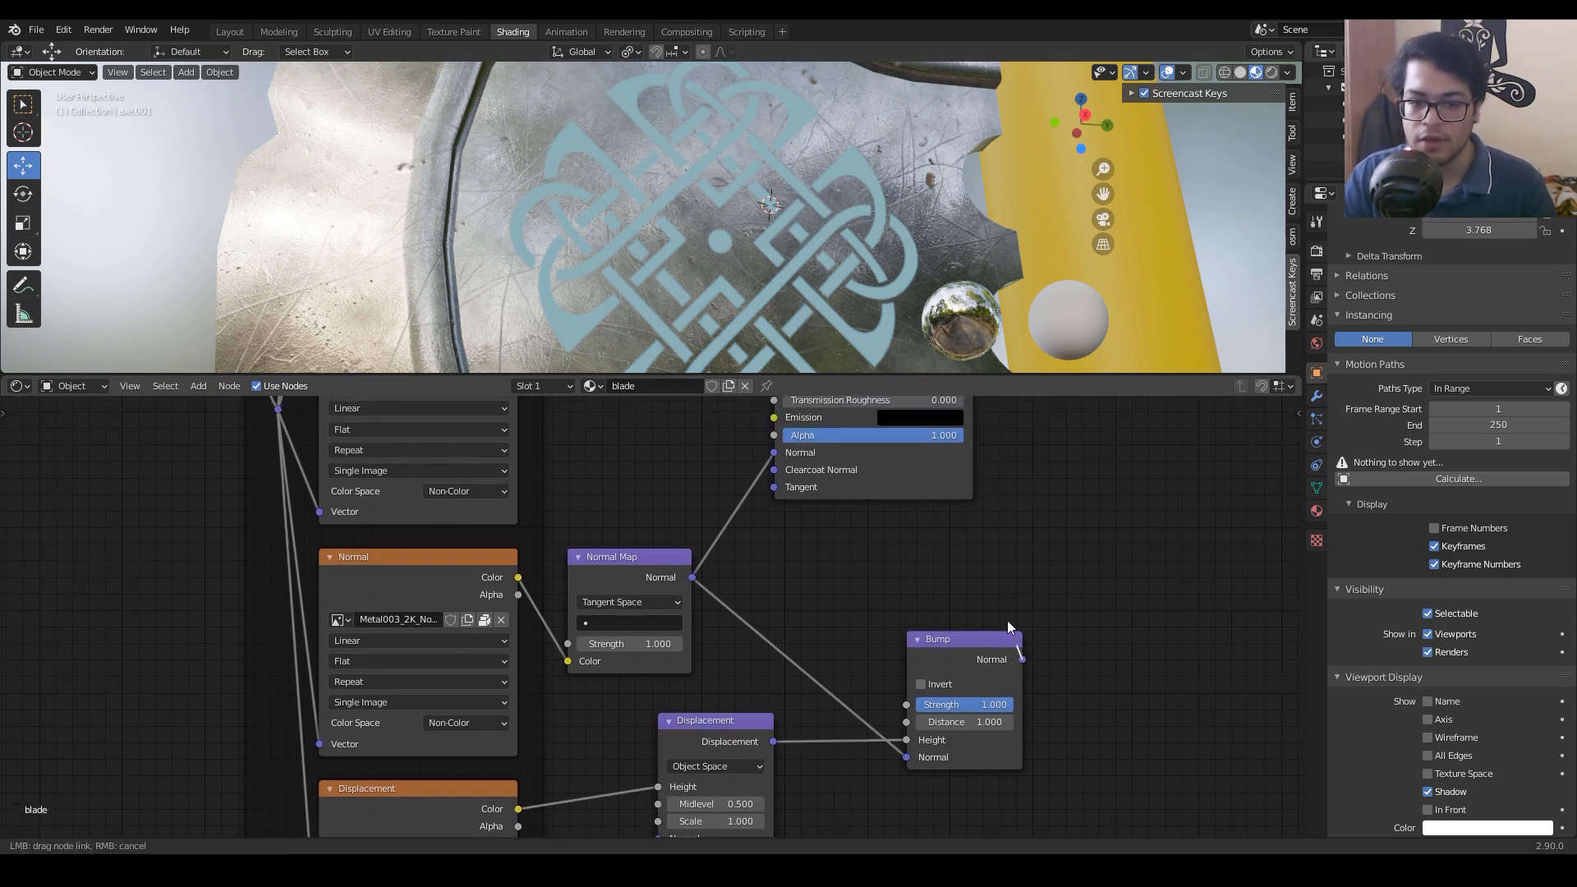
{"action": "left_click_drag", "start_coordinate": [1023, 660], "coordinate": [770, 455]}
{"action": "scroll", "coordinate": [811, 533], "scroll_direction": "down", "scroll_amount": 4}
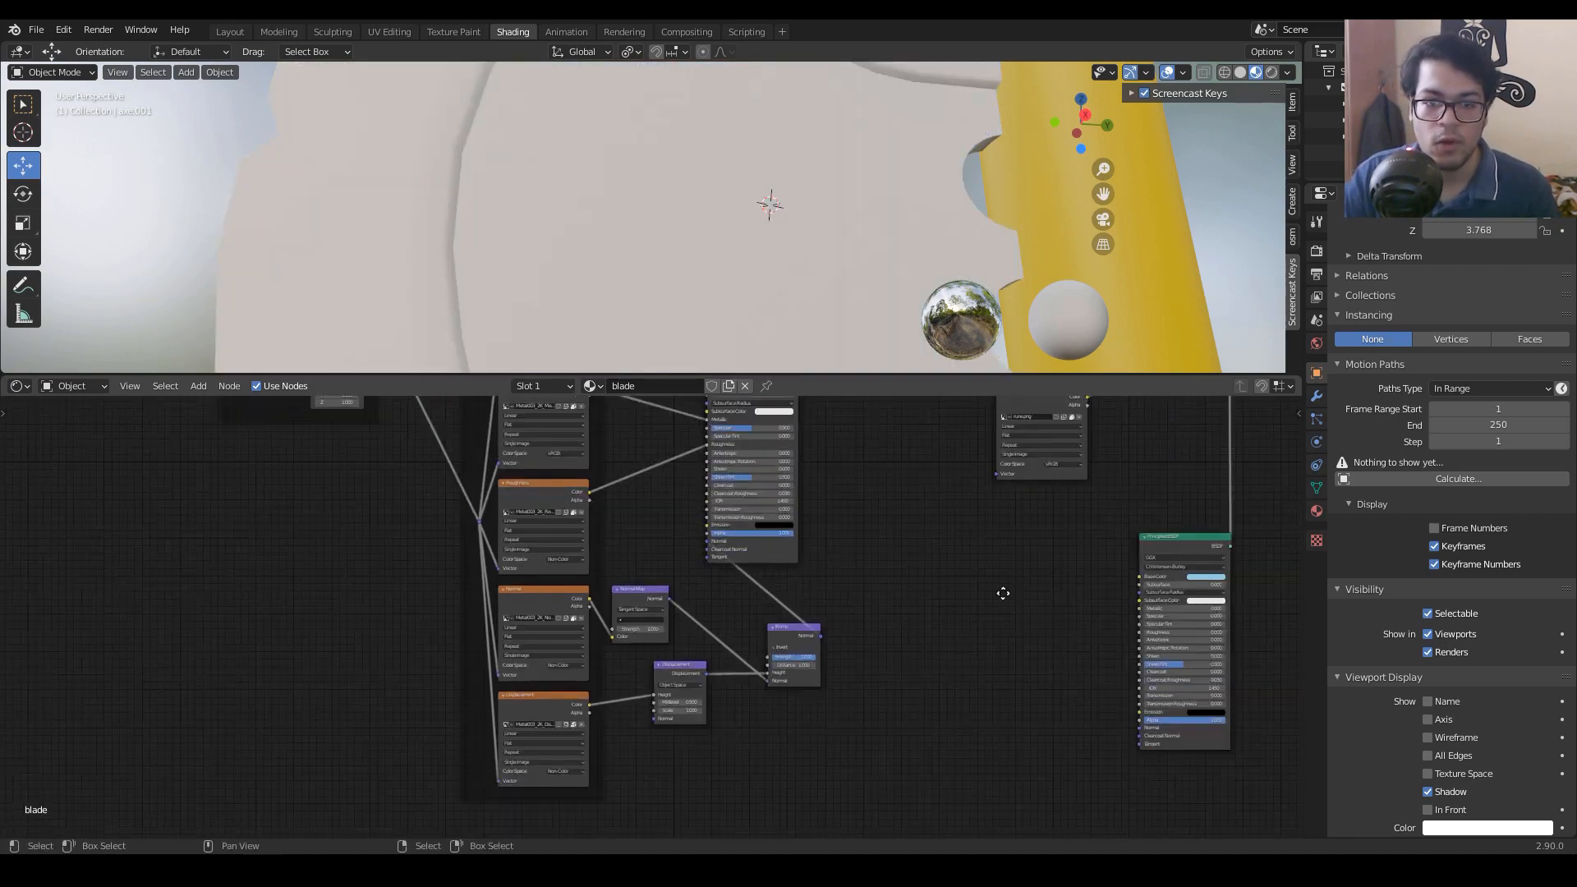
{"action": "middle_click_drag", "start_coordinate": [1003, 593], "coordinate": [984, 623]}
{"action": "middle_click_drag", "start_coordinate": [953, 239], "coordinate": [887, 247]}
{"action": "scroll", "coordinate": [911, 239], "scroll_direction": "up", "scroll_amount": 8}
{"action": "scroll", "coordinate": [868, 266], "scroll_direction": "down", "scroll_amount": 8}
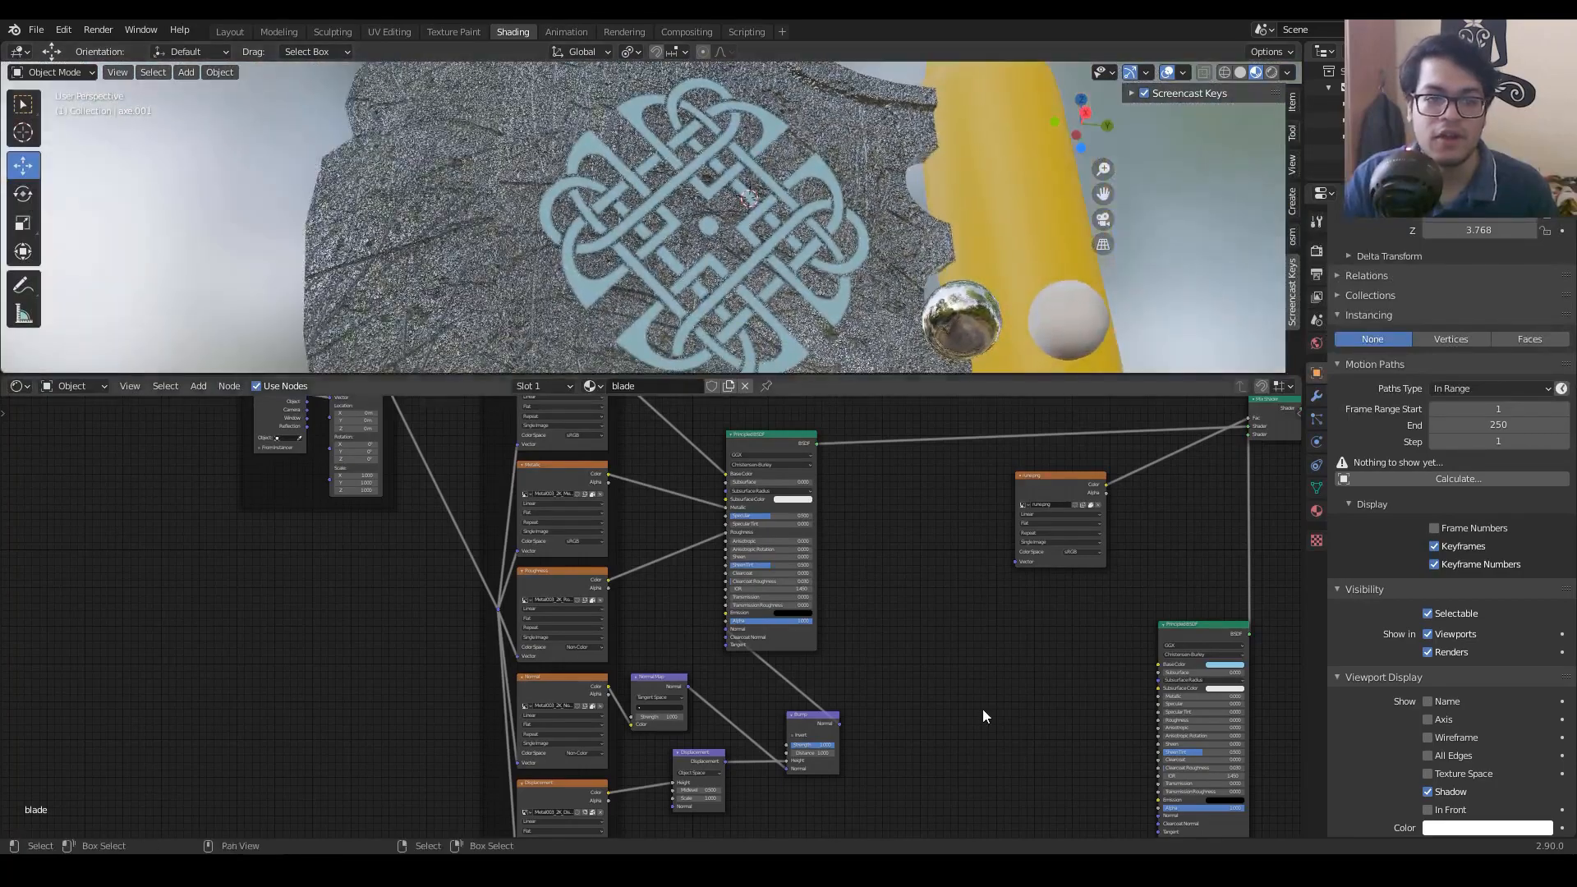
Step: Set the Bump node's Strength to 0.01
{"action": "scroll", "coordinate": [984, 715], "scroll_direction": "up", "scroll_amount": 8}
{"action": "middle_click_drag", "start_coordinate": [973, 775], "coordinate": [786, 593]}
{"action": "scroll", "coordinate": [848, 612], "scroll_direction": "up", "scroll_amount": 6}
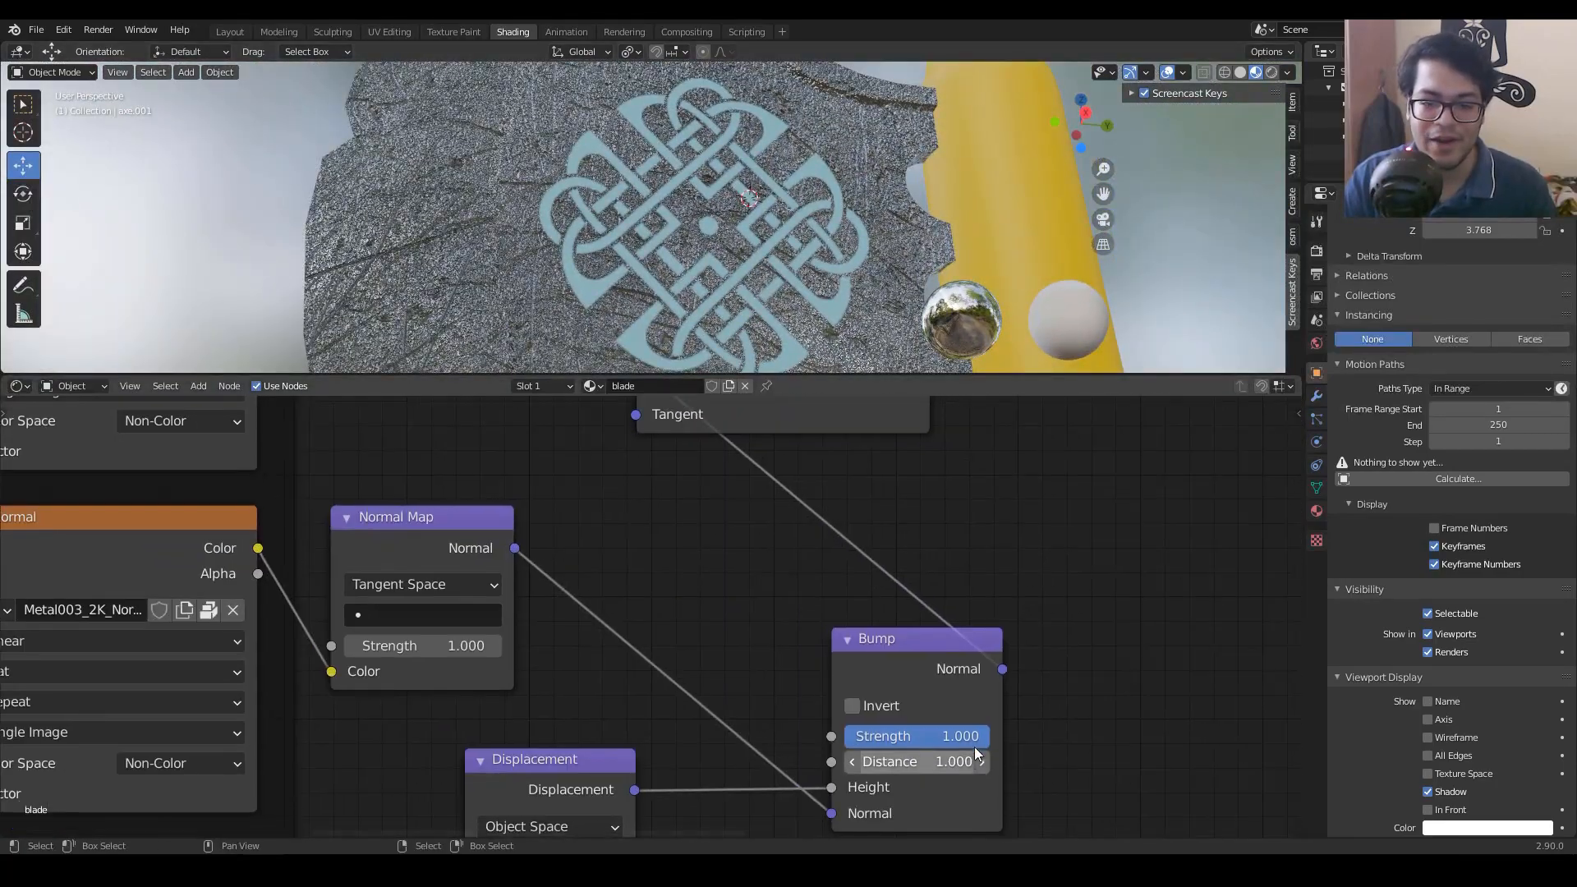
{"action": "left_click_drag", "start_coordinate": [953, 736], "coordinate": [809, 736]}
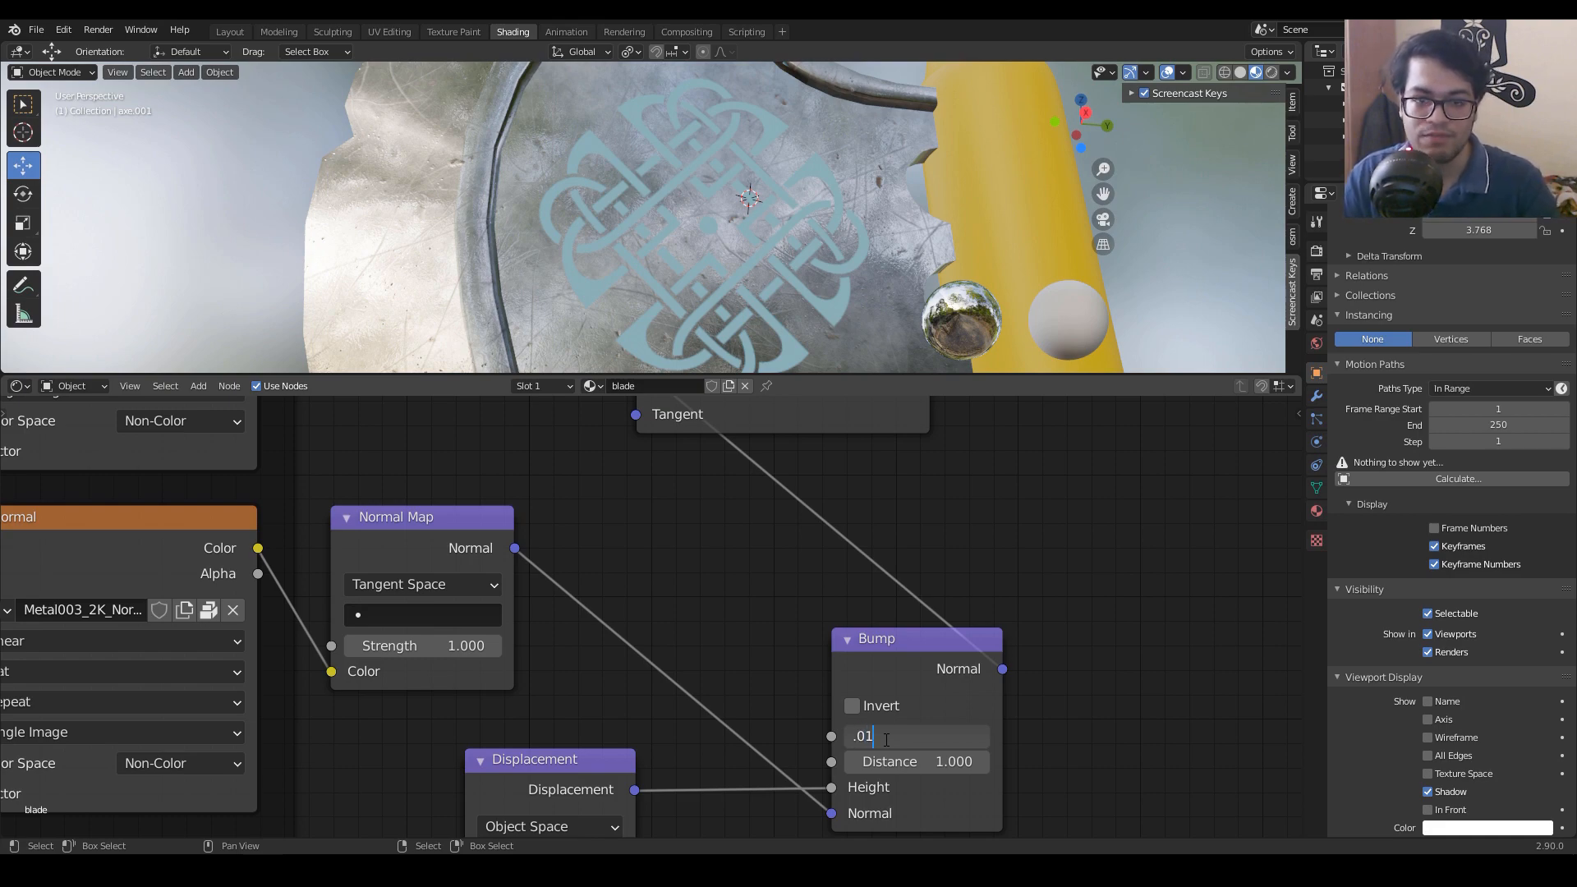
{"action": "key", "text": "Return"}
Step: Examine the blade's metal relief around the rune from close up and from different angles
{"action": "scroll", "coordinate": [897, 322], "scroll_direction": "up", "scroll_amount": 4}
{"action": "middle_click_drag", "start_coordinate": [897, 322], "coordinate": [808, 340]}
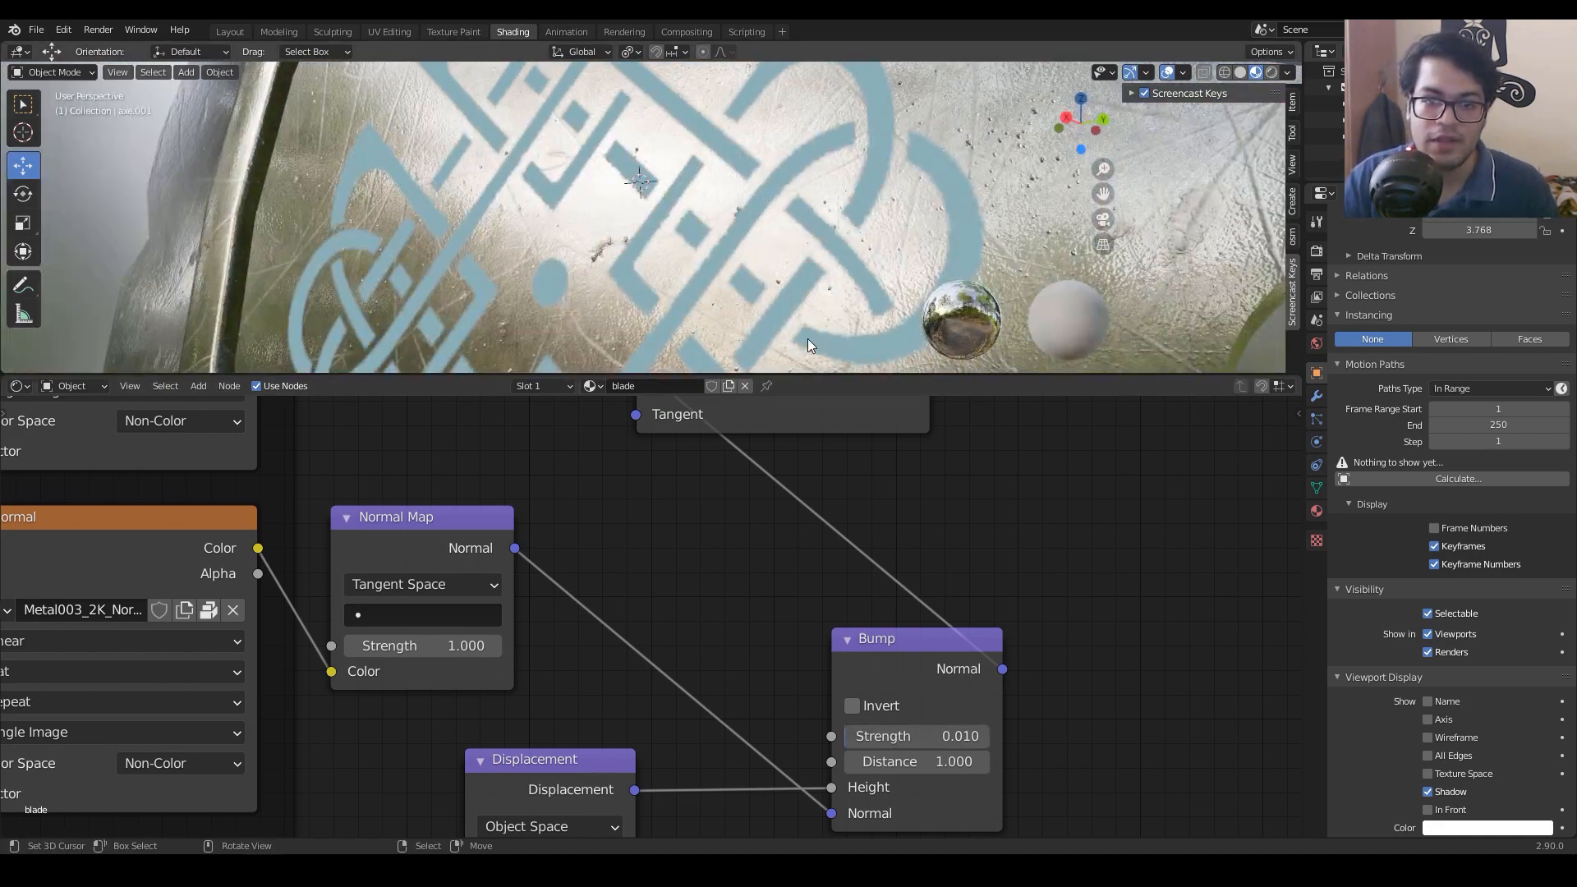
{"action": "middle_click_drag", "start_coordinate": [741, 204], "coordinate": [658, 205]}
{"action": "scroll", "coordinate": [825, 207], "scroll_direction": "down", "scroll_amount": 5}
{"action": "scroll", "coordinate": [840, 223], "scroll_direction": "up", "scroll_amount": 6}
{"action": "scroll", "coordinate": [884, 239], "scroll_direction": "down", "scroll_amount": 5}
{"action": "scroll", "coordinate": [659, 205], "scroll_direction": "up", "scroll_amount": 5}
{"action": "scroll", "coordinate": [681, 202], "scroll_direction": "down", "scroll_amount": 2}
{"action": "scroll", "coordinate": [680, 202], "scroll_direction": "down", "scroll_amount": 6}
{"action": "scroll", "coordinate": [657, 205], "scroll_direction": "up", "scroll_amount": 1}
Step: Move the second Principled BSDF further right and slightly up, clearing space before it for texture nodes
{"action": "middle_click_drag", "start_coordinate": [1052, 562], "coordinate": [496, 554]}
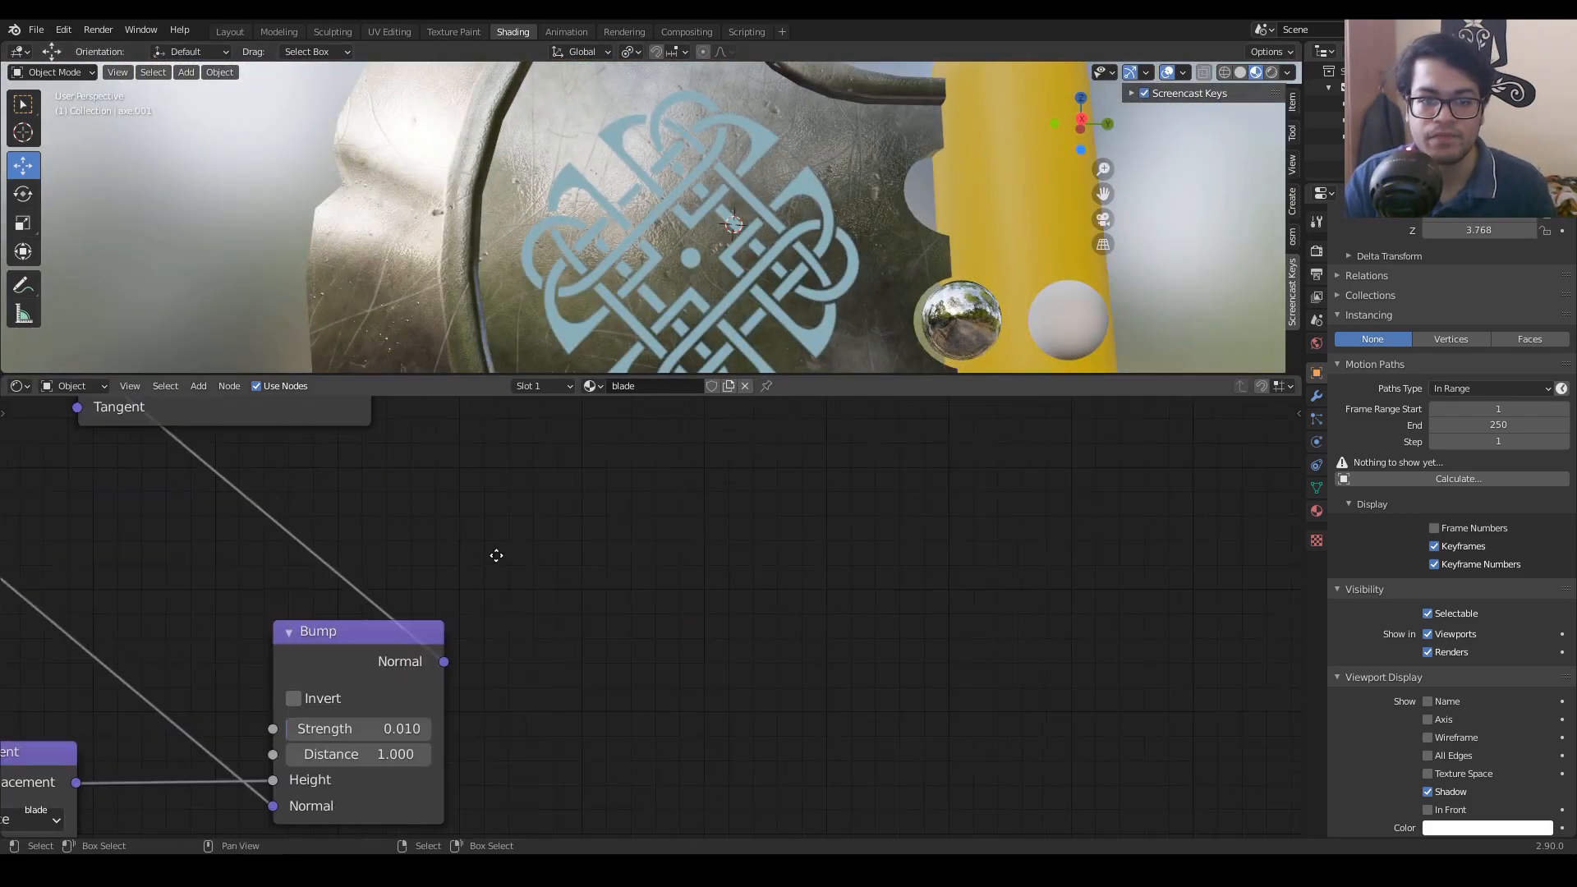
{"action": "scroll", "coordinate": [649, 618], "scroll_direction": "down", "scroll_amount": 3}
{"action": "scroll", "coordinate": [904, 626], "scroll_direction": "down", "scroll_amount": 7}
{"action": "middle_click_drag", "start_coordinate": [1020, 624], "coordinate": [757, 628]}
{"action": "scroll", "coordinate": [617, 606], "scroll_direction": "up", "scroll_amount": 7}
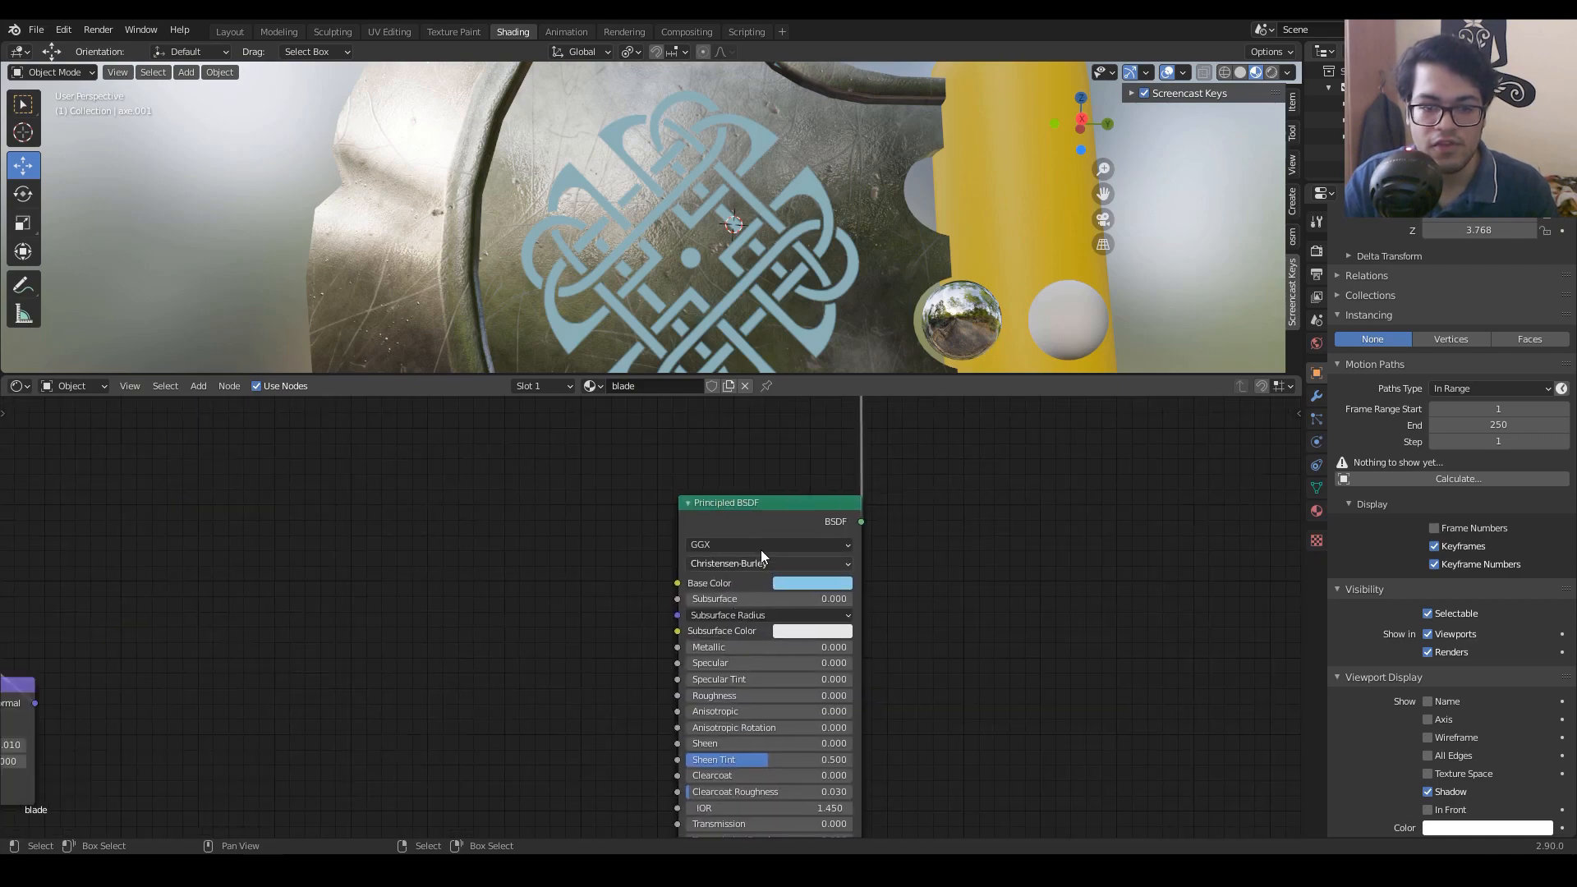
{"action": "scroll", "coordinate": [762, 542], "scroll_direction": "down", "scroll_amount": 7}
{"action": "middle_click_drag", "start_coordinate": [784, 422], "coordinate": [762, 523]}
{"action": "left_click_drag", "start_coordinate": [747, 634], "coordinate": [919, 597]}
{"action": "middle_click_drag", "start_coordinate": [856, 625], "coordinate": [756, 622]}
{"action": "scroll", "coordinate": [757, 623], "scroll_direction": "up", "scroll_amount": 4}
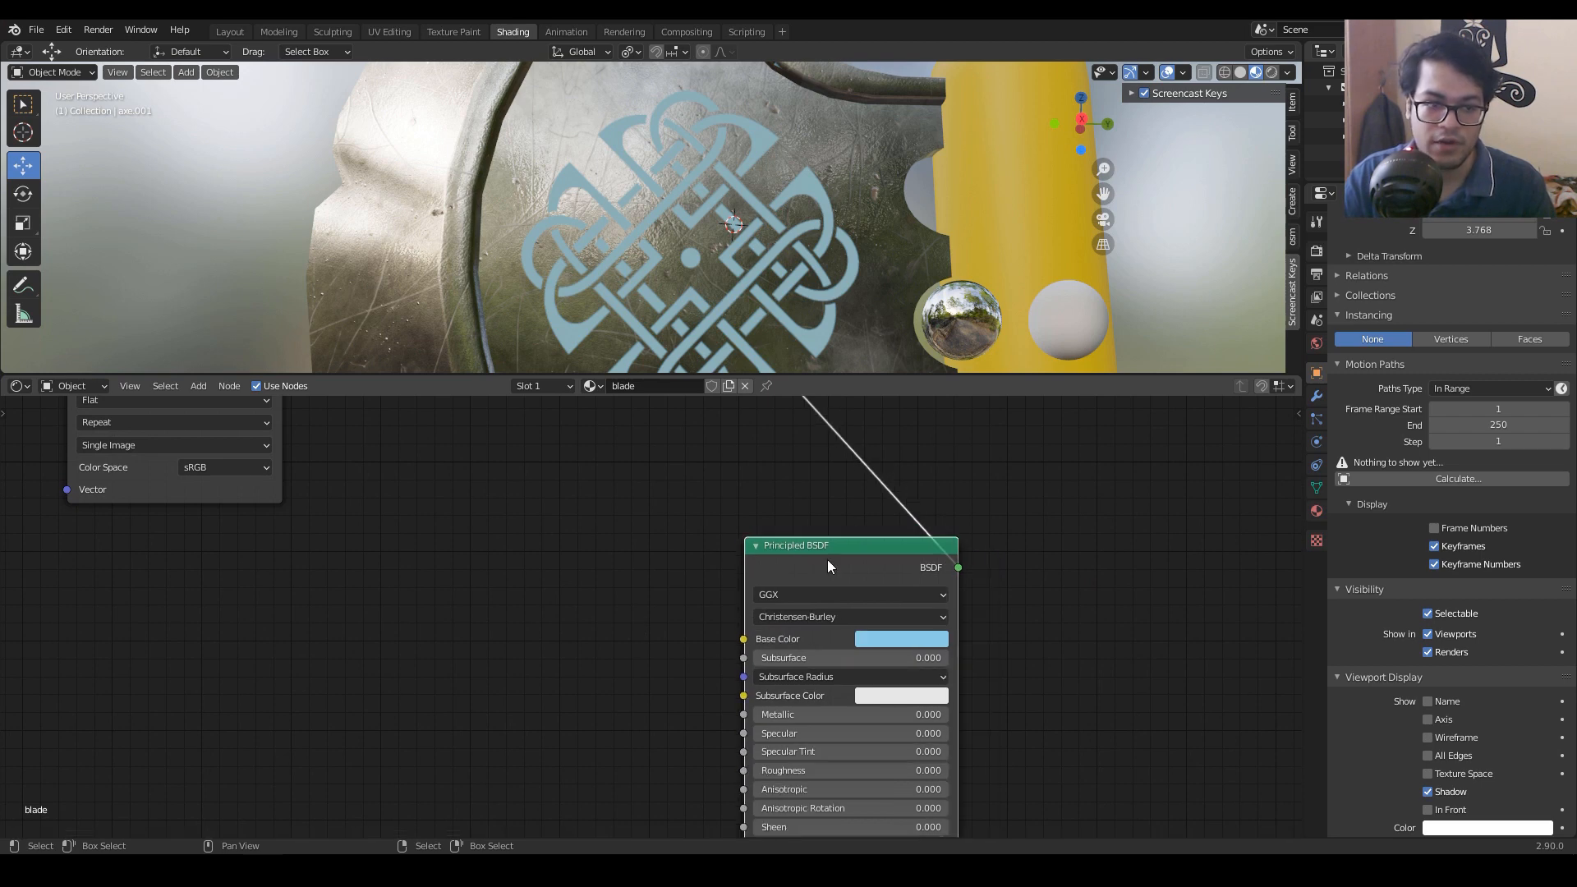
{"action": "scroll", "coordinate": [827, 559], "scroll_direction": "down", "scroll_amount": 3}
{"action": "middle_click_drag", "start_coordinate": [431, 574], "coordinate": [529, 549]}
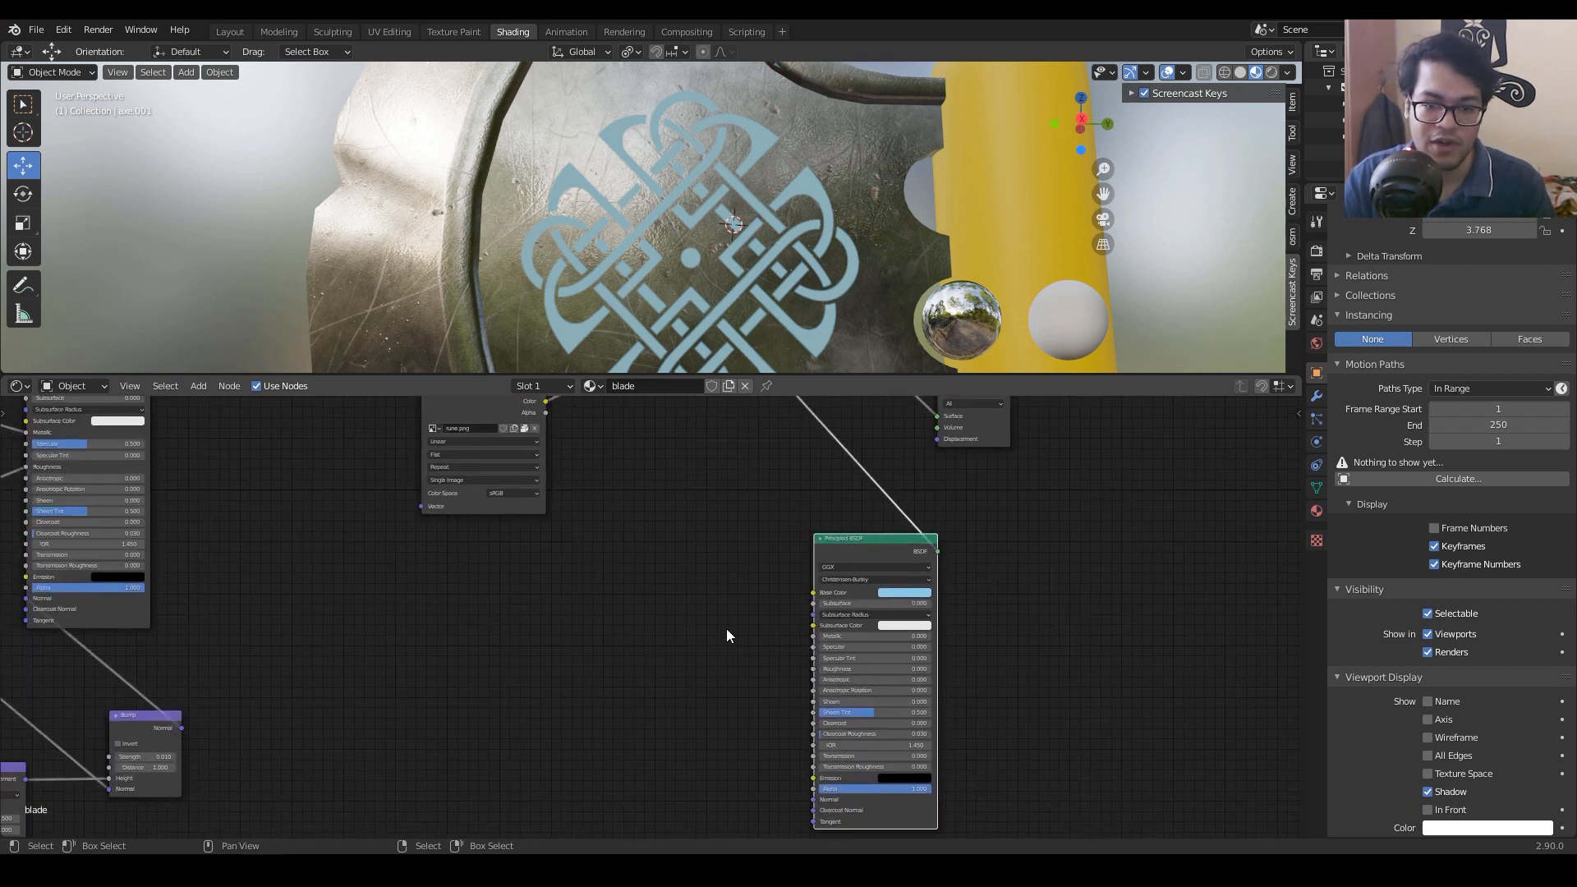
{"action": "scroll", "coordinate": [726, 635], "scroll_direction": "up", "scroll_amount": 3}
Step: Run Principled Texture Setup on the second Principled BSDF with all six images in the PaintedMetal002_2K-PNG folder
{"action": "left_click_drag", "start_coordinate": [955, 572], "coordinate": [394, 742]}
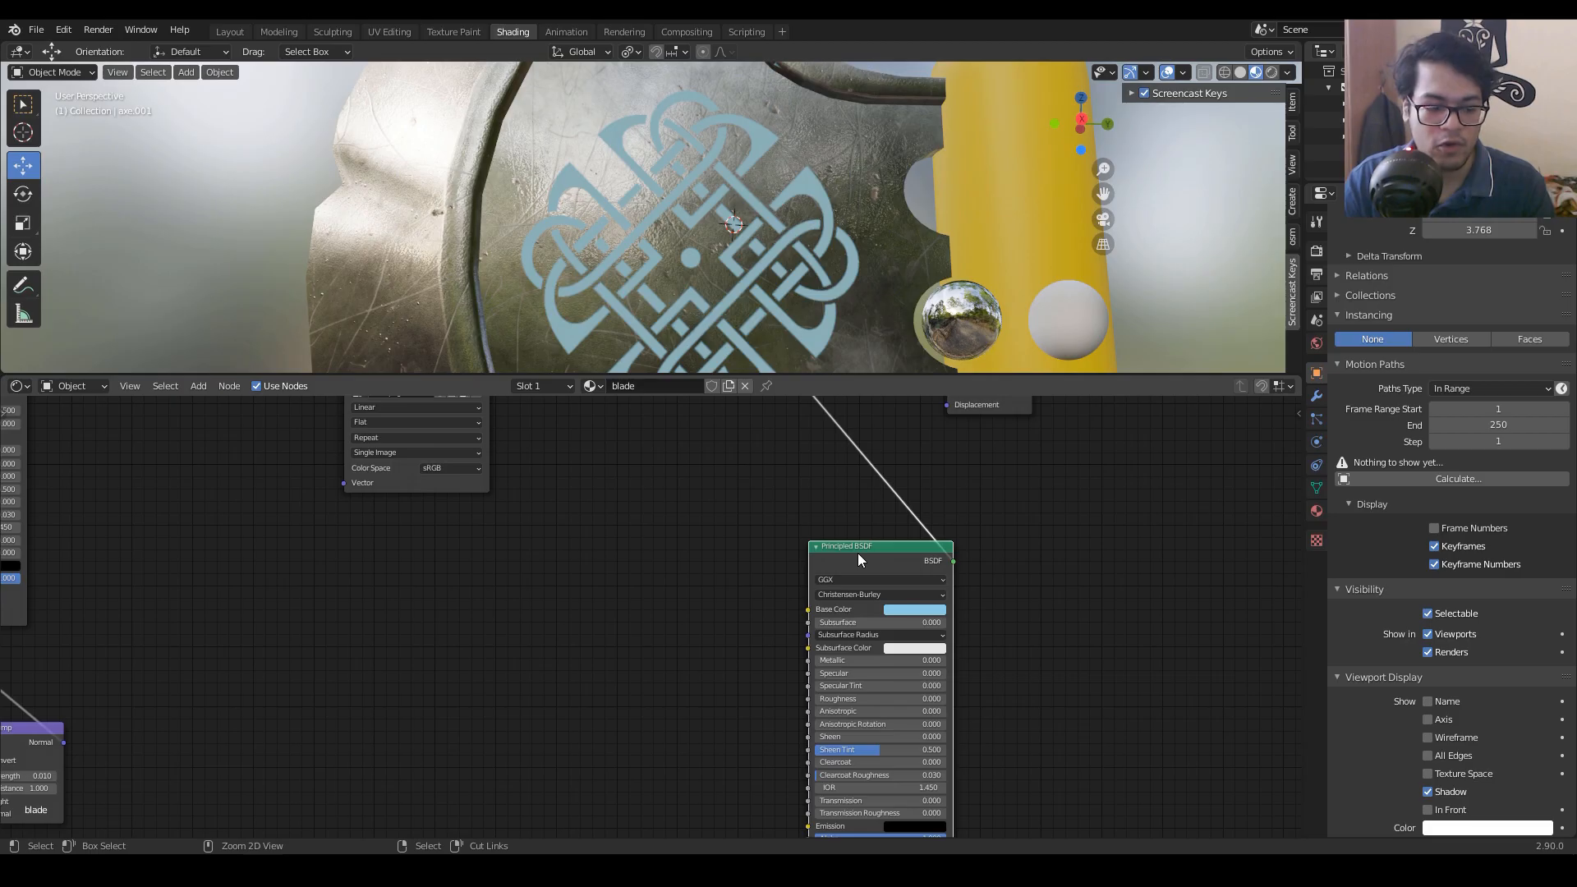
{"action": "key", "text": "ctrl+shift+t"}
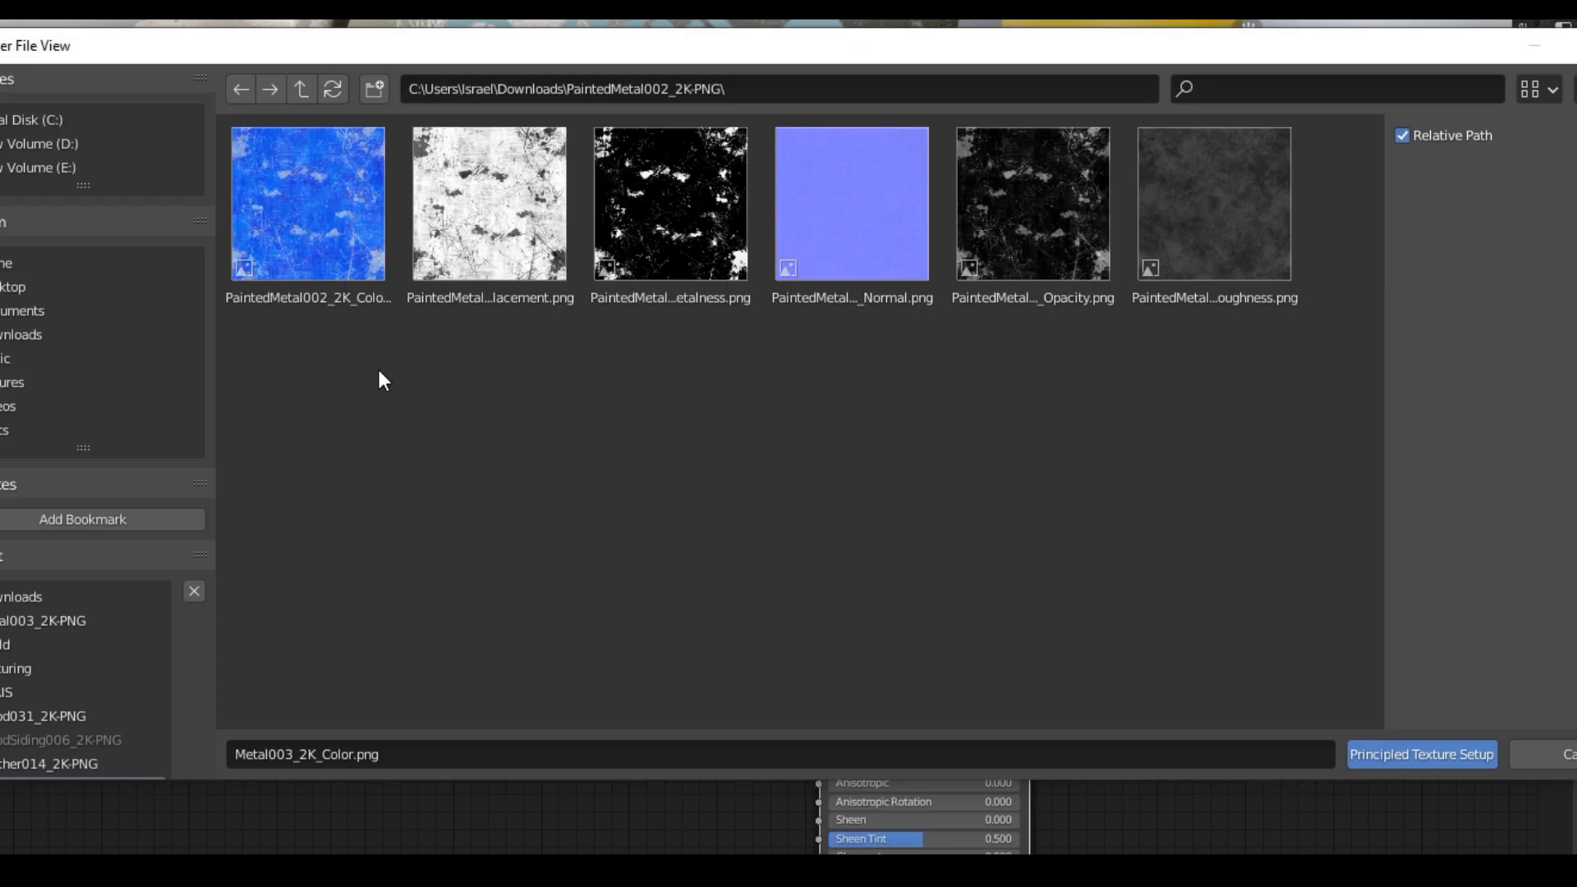
{"action": "left_click", "coordinate": [1222, 225], "text": "shift"}
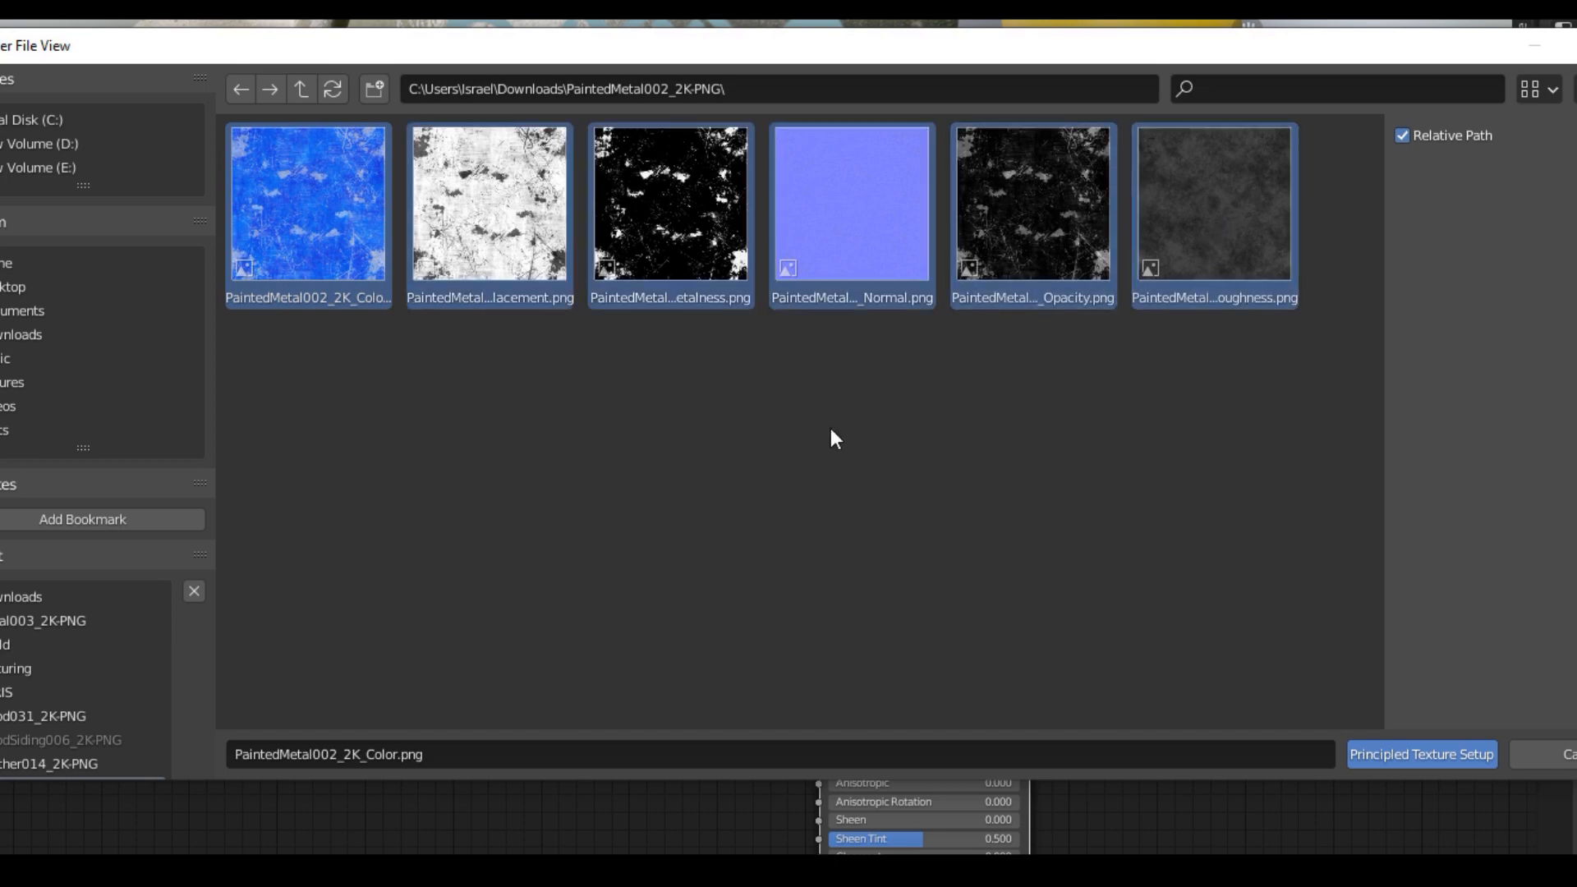
{"action": "left_click", "coordinate": [1428, 755]}
Step: Move the painted-metal texture and mapping nodes and the second Principled BSDF down below the metal texture group
{"action": "scroll", "coordinate": [856, 552], "scroll_direction": "down", "scroll_amount": 3}
{"action": "middle_click_drag", "start_coordinate": [856, 552], "coordinate": [852, 552]}
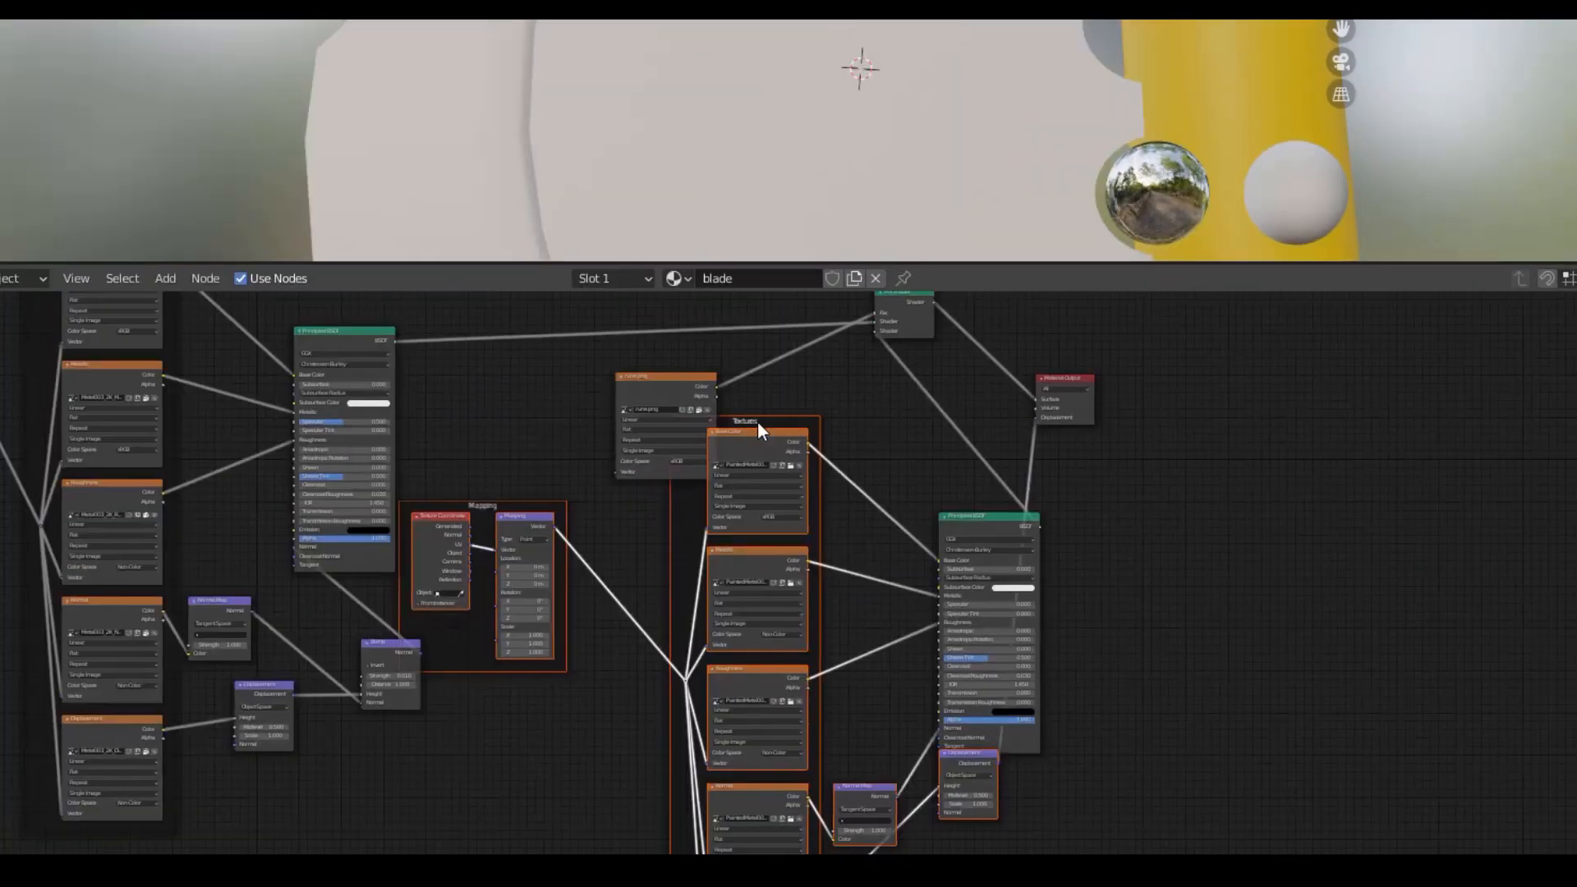
{"action": "left_click_drag", "start_coordinate": [759, 426], "coordinate": [773, 695]}
{"action": "left_click_drag", "start_coordinate": [968, 519], "coordinate": [851, 506]}
{"action": "middle_click_drag", "start_coordinate": [1054, 666], "coordinate": [1155, 500]}
{"action": "left_click_drag", "start_coordinate": [948, 342], "coordinate": [1014, 535]}
{"action": "scroll", "coordinate": [1170, 526], "scroll_direction": "down", "scroll_amount": 2}
{"action": "middle_click_drag", "start_coordinate": [1168, 522], "coordinate": [1039, 701]}
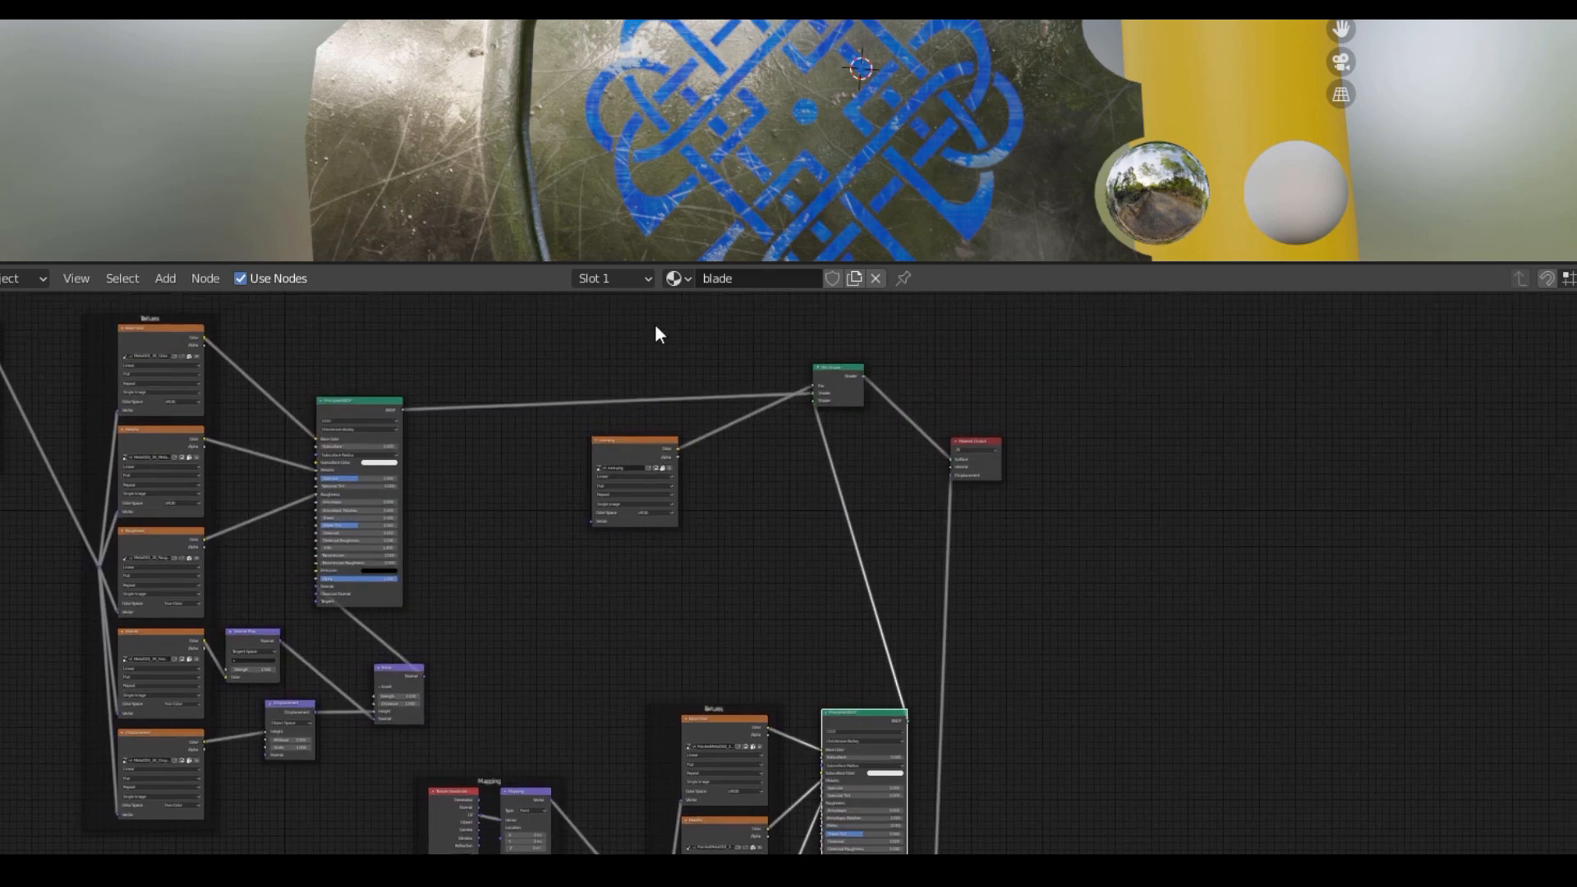
Step: Move the Mix Shader and the Material Output further right and slightly down
{"action": "left_click_drag", "start_coordinate": [637, 337], "coordinate": [864, 371]}
{"action": "left_click_drag", "start_coordinate": [852, 368], "coordinate": [1101, 492]}
{"action": "left_click_drag", "start_coordinate": [979, 444], "coordinate": [1329, 494]}
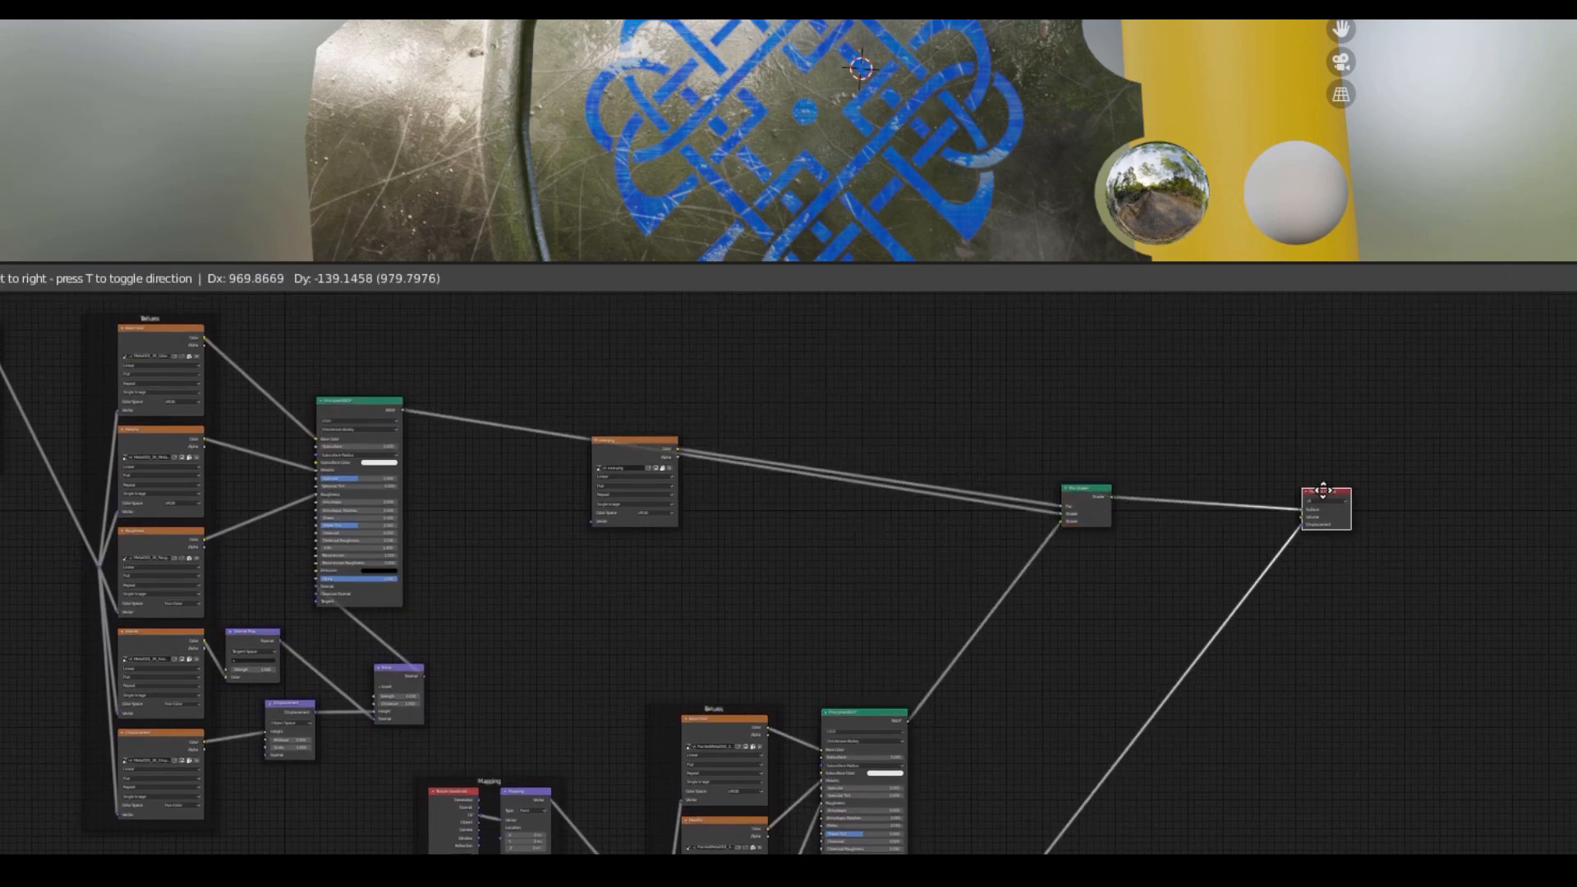
Step: Raise the metal texture group, then shift it with its Principled BSDF, Bump and rune.png nodes up and toward the Mix Shader
{"action": "scroll", "coordinate": [1081, 474], "scroll_direction": "down", "scroll_amount": 4}
{"action": "middle_click_drag", "start_coordinate": [994, 741], "coordinate": [1082, 722]}
{"action": "left_click_drag", "start_coordinate": [197, 400], "coordinate": [864, 670]}
{"action": "left_click_drag", "start_coordinate": [179, 412], "coordinate": [580, 804]}
{"action": "left_click_drag", "start_coordinate": [467, 431], "coordinate": [458, 385]}
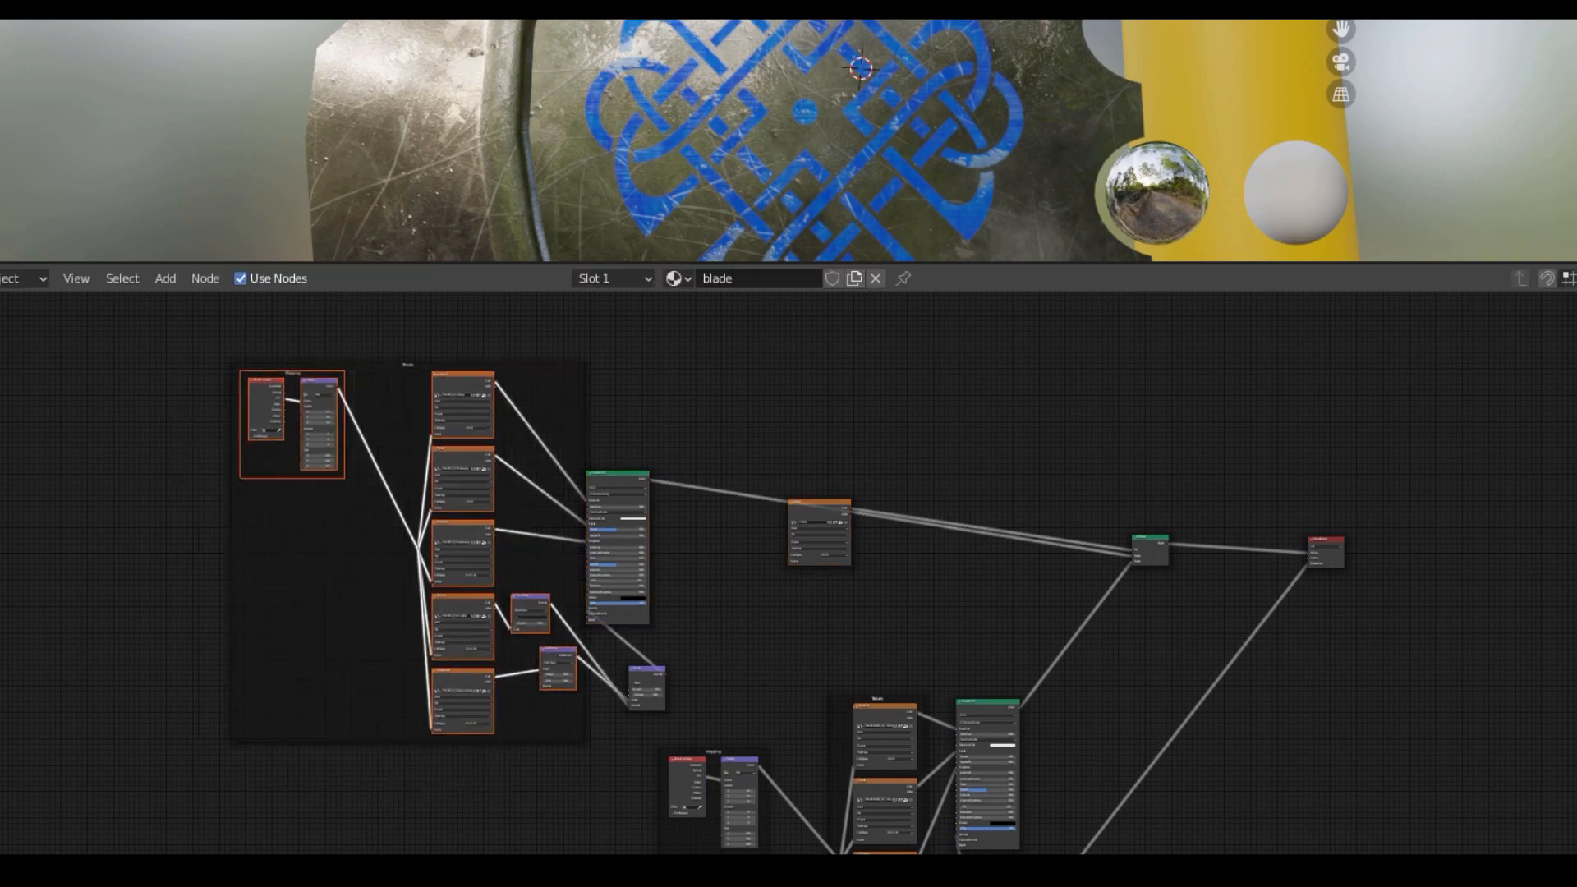
{"action": "left_click_drag", "start_coordinate": [151, 380], "coordinate": [844, 674]}
{"action": "left_click_drag", "start_coordinate": [830, 555], "coordinate": [923, 515]}
Step: Examine the painted rune up close and look over the rearranged node tree around the rune.png texture
{"action": "scroll", "coordinate": [989, 575], "scroll_direction": "up", "scroll_amount": 4}
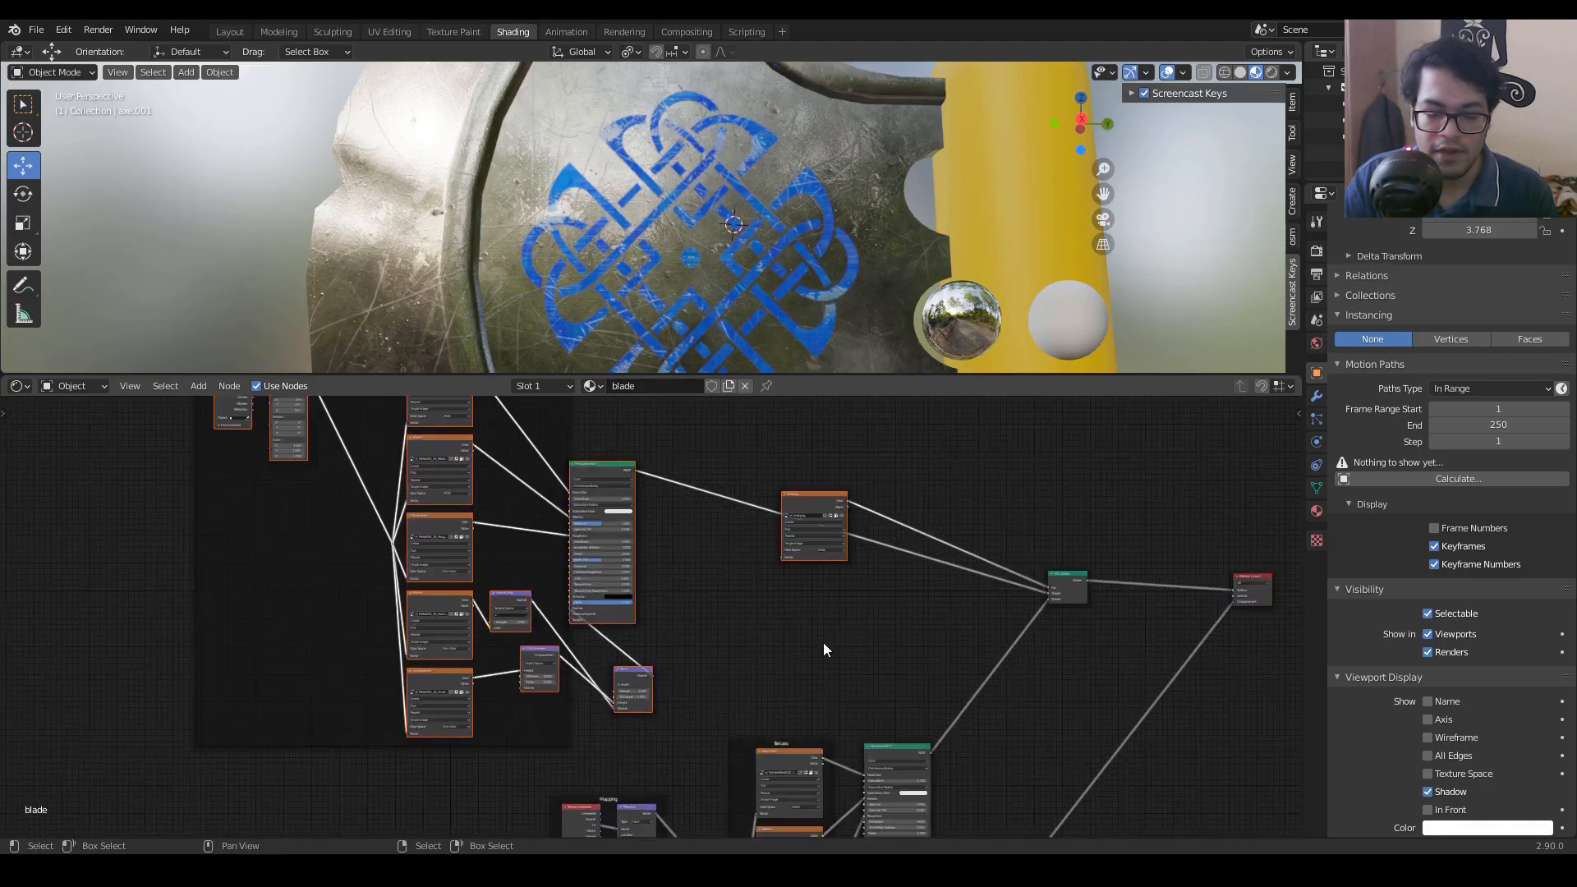
{"action": "middle_click_drag", "start_coordinate": [733, 554], "coordinate": [525, 745]}
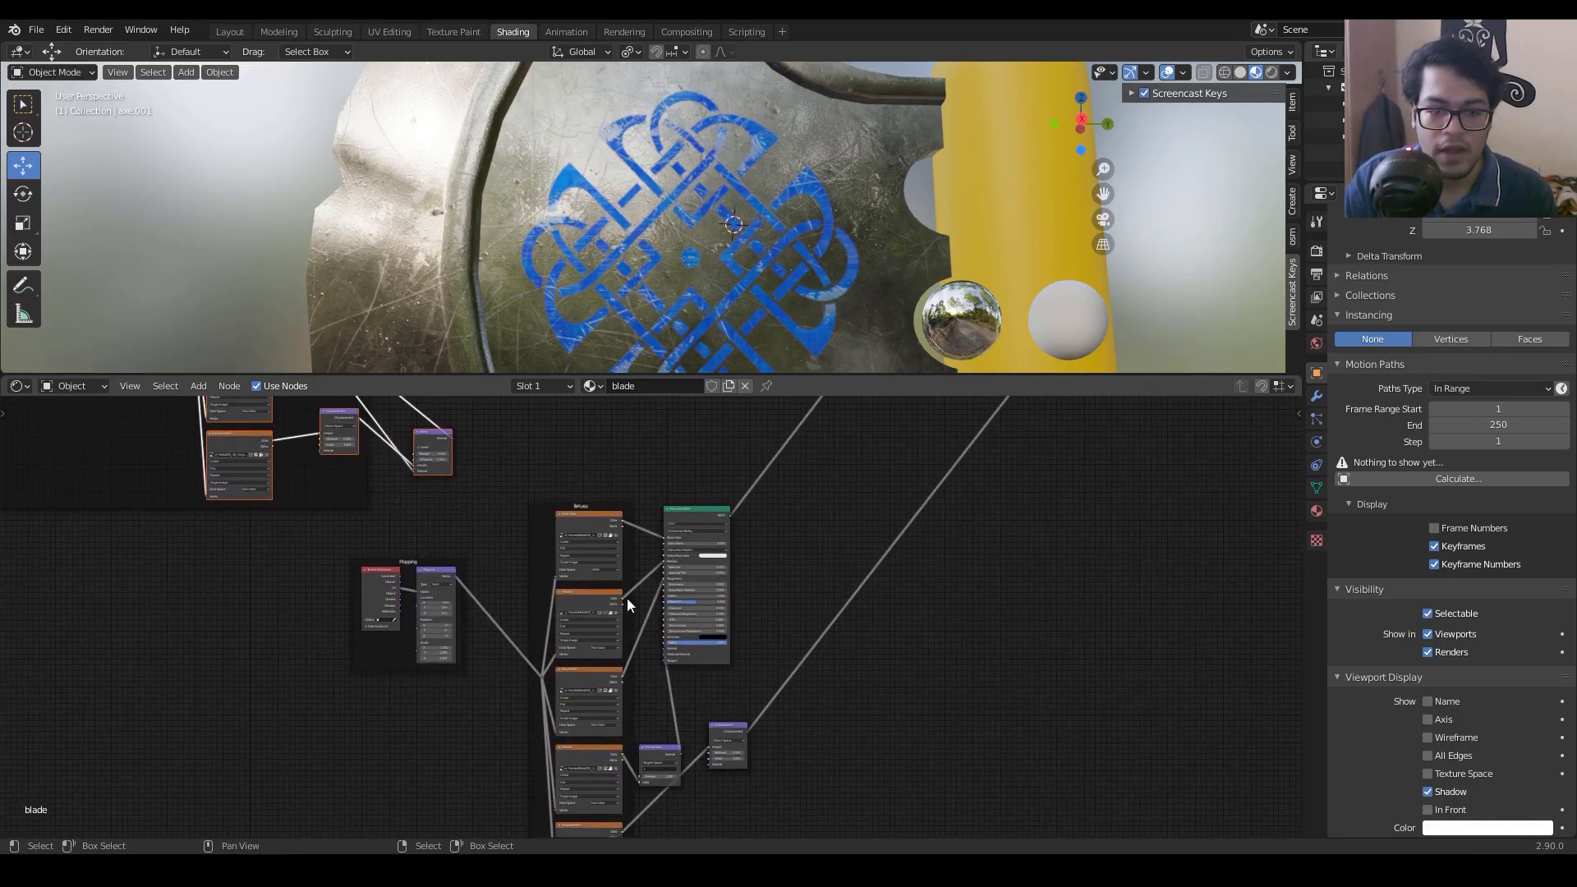
{"action": "scroll", "coordinate": [628, 608], "scroll_direction": "up", "scroll_amount": 4}
{"action": "middle_click_drag", "start_coordinate": [821, 523], "coordinate": [739, 535]}
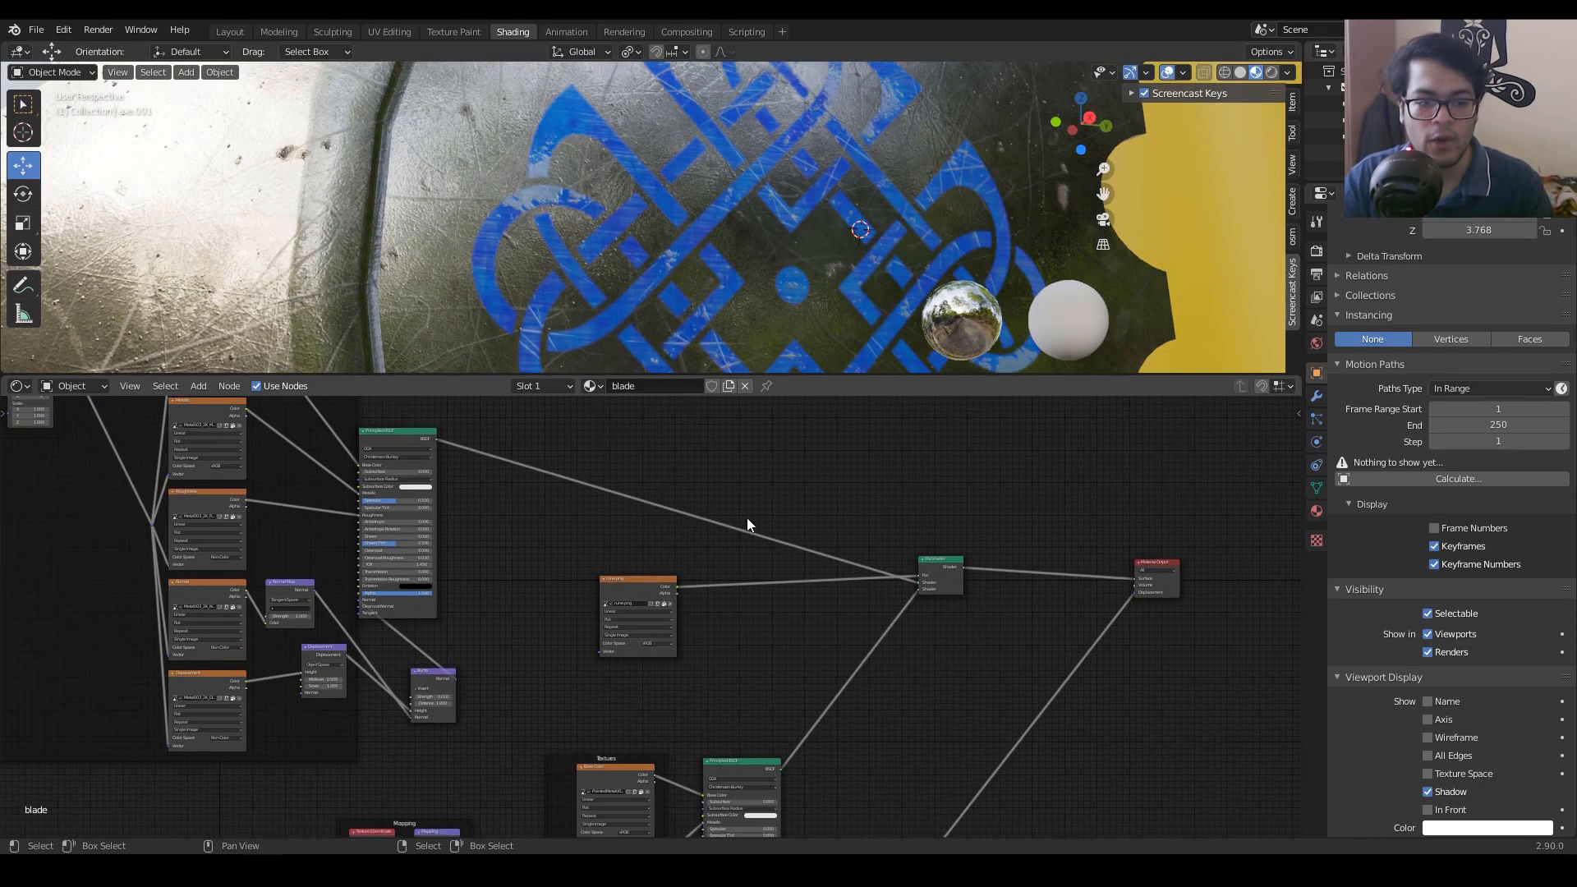
{"action": "middle_click_drag", "start_coordinate": [581, 529], "coordinate": [747, 517]}
{"action": "scroll", "coordinate": [729, 539], "scroll_direction": "down", "scroll_amount": 1}
{"action": "scroll", "coordinate": [729, 539], "scroll_direction": "down", "scroll_amount": 2}
{"action": "scroll", "coordinate": [723, 540], "scroll_direction": "up", "scroll_amount": 3}
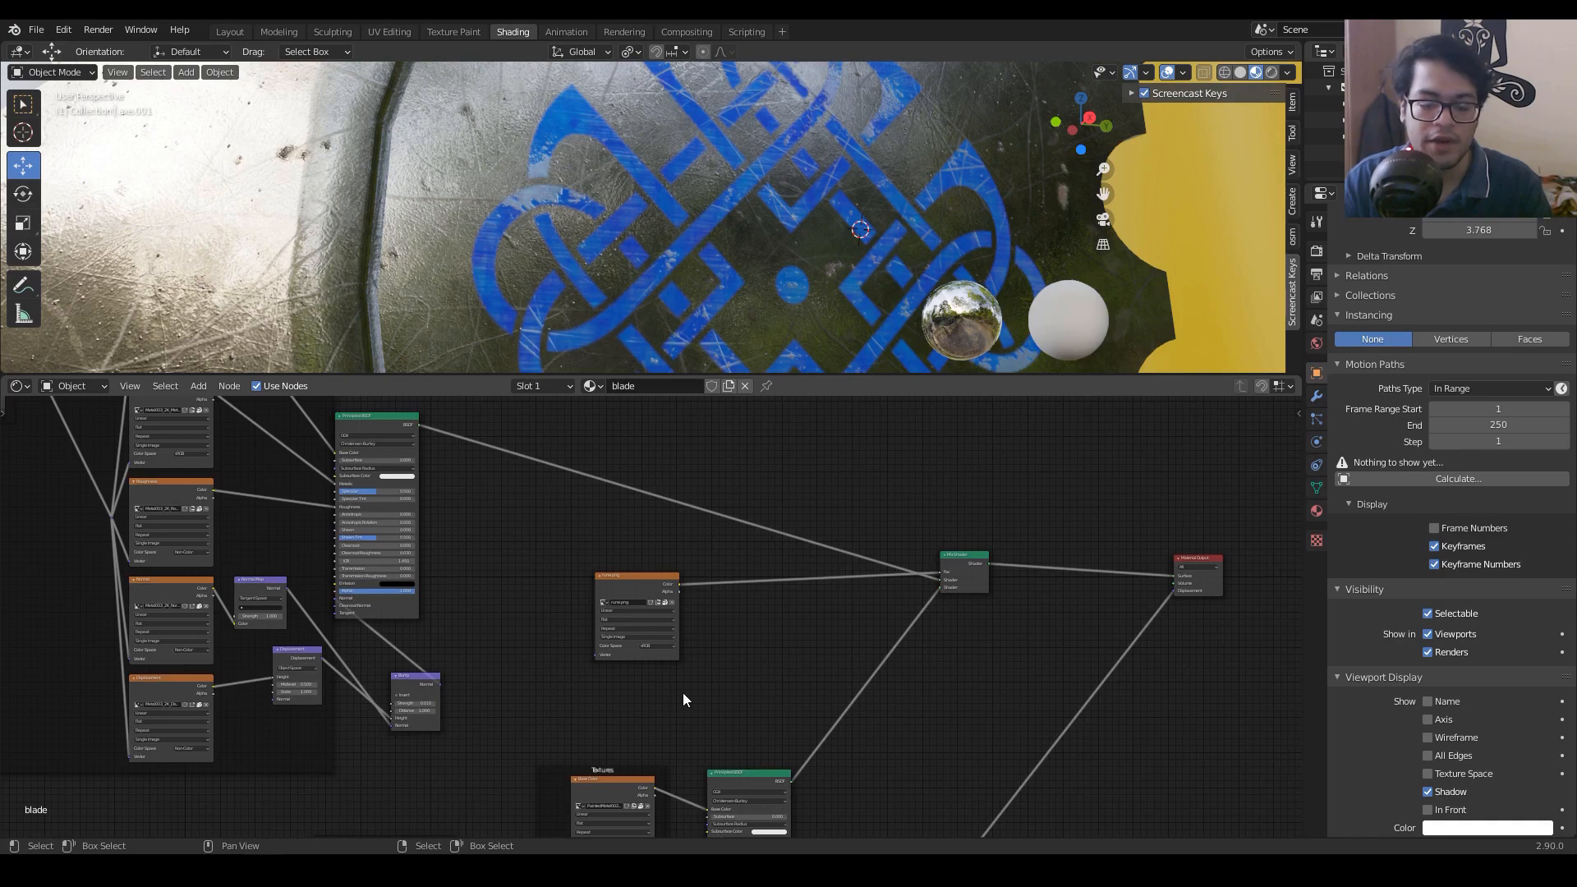
{"action": "scroll", "coordinate": [681, 608], "scroll_direction": "up", "scroll_amount": 3}
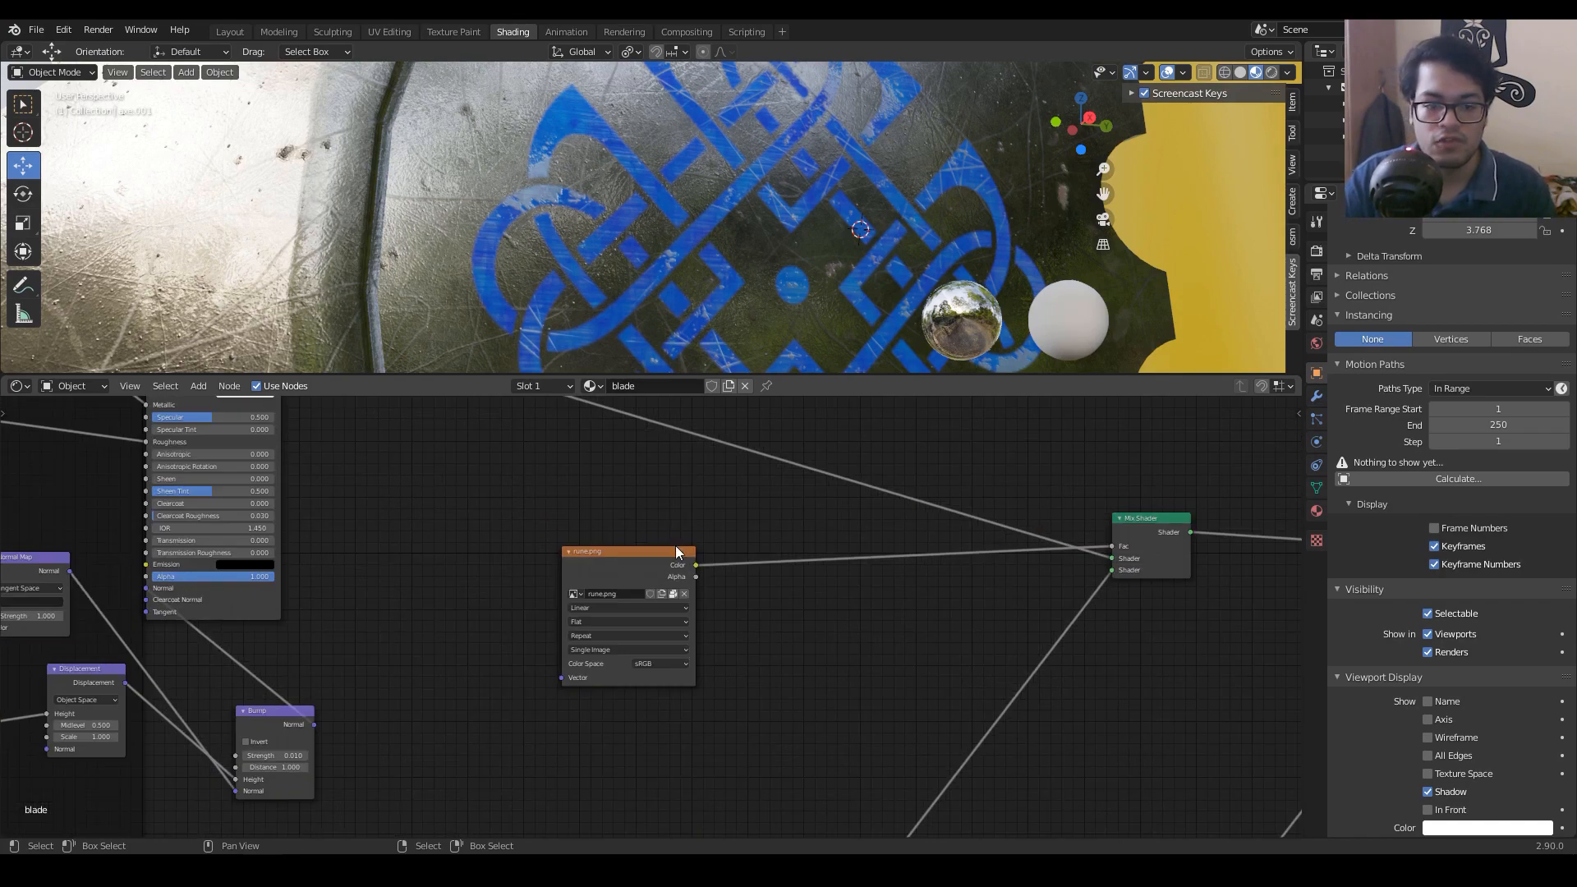
Step: Select the rune.png texture node and save the file
{"action": "left_click", "coordinate": [573, 599]}
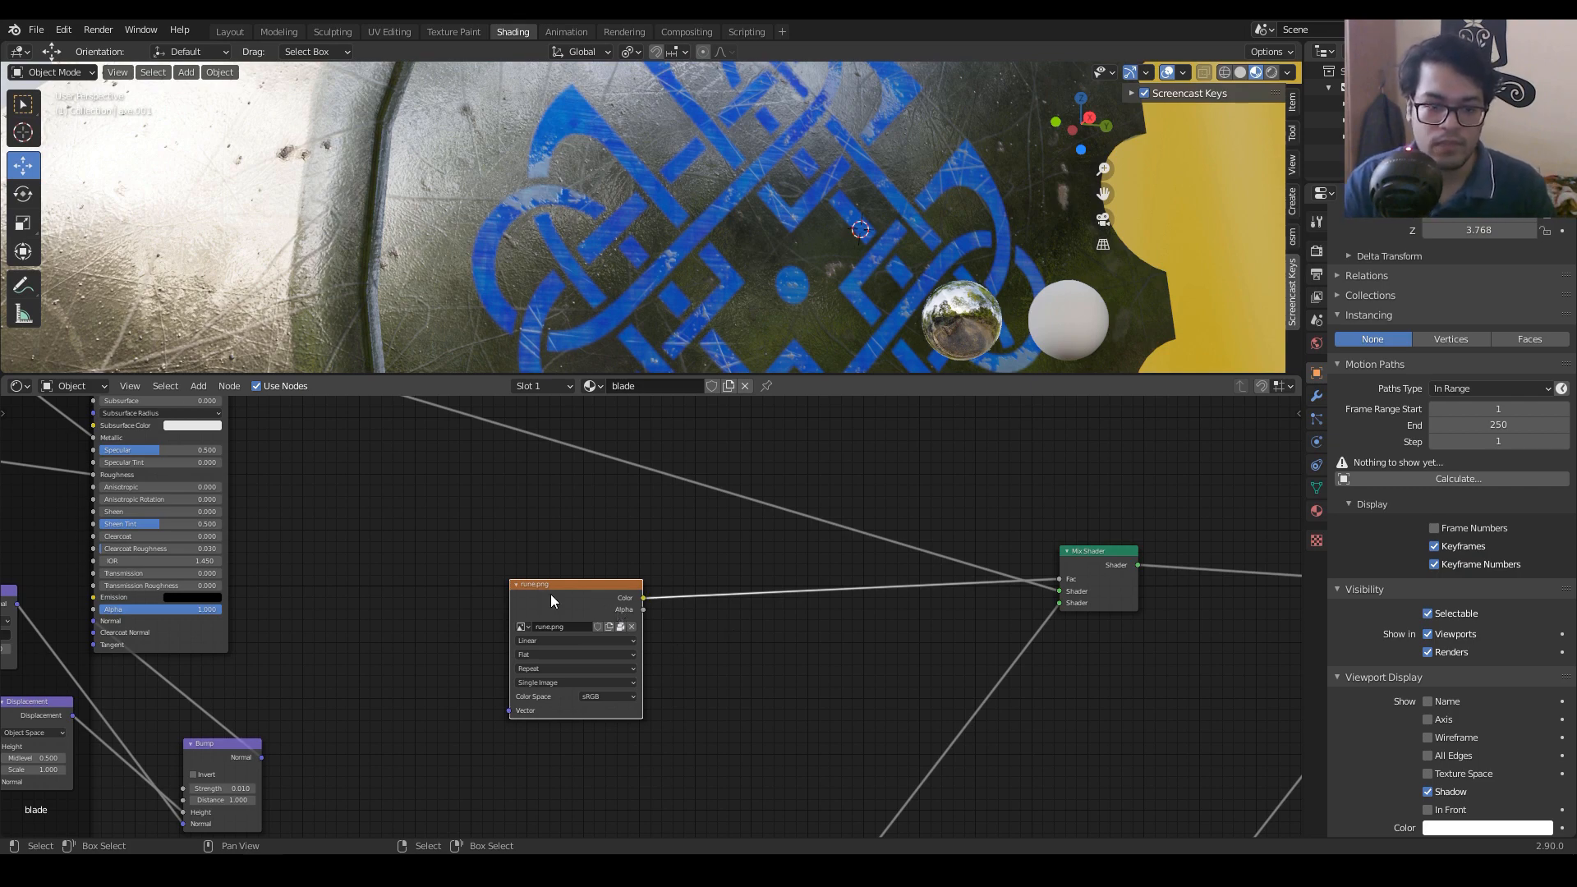
{"action": "scroll", "coordinate": [524, 630], "scroll_direction": "up", "scroll_amount": 3}
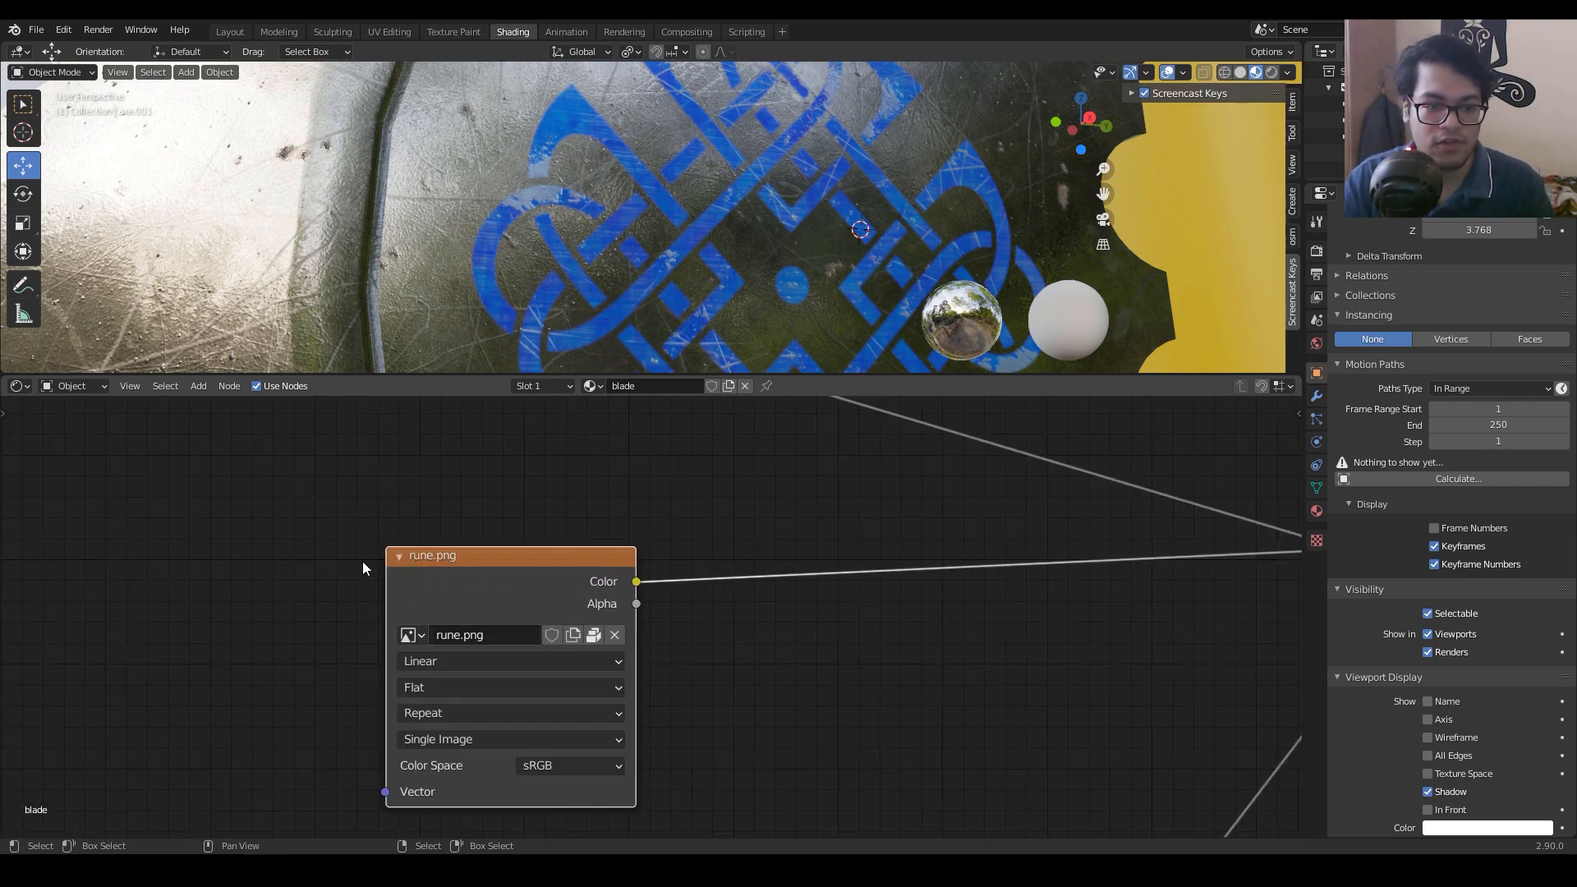
{"action": "middle_click_drag", "start_coordinate": [545, 587], "coordinate": [625, 568]}
{"action": "key", "text": "ctrl+z"}
{"action": "key", "text": "ctrl+s"}
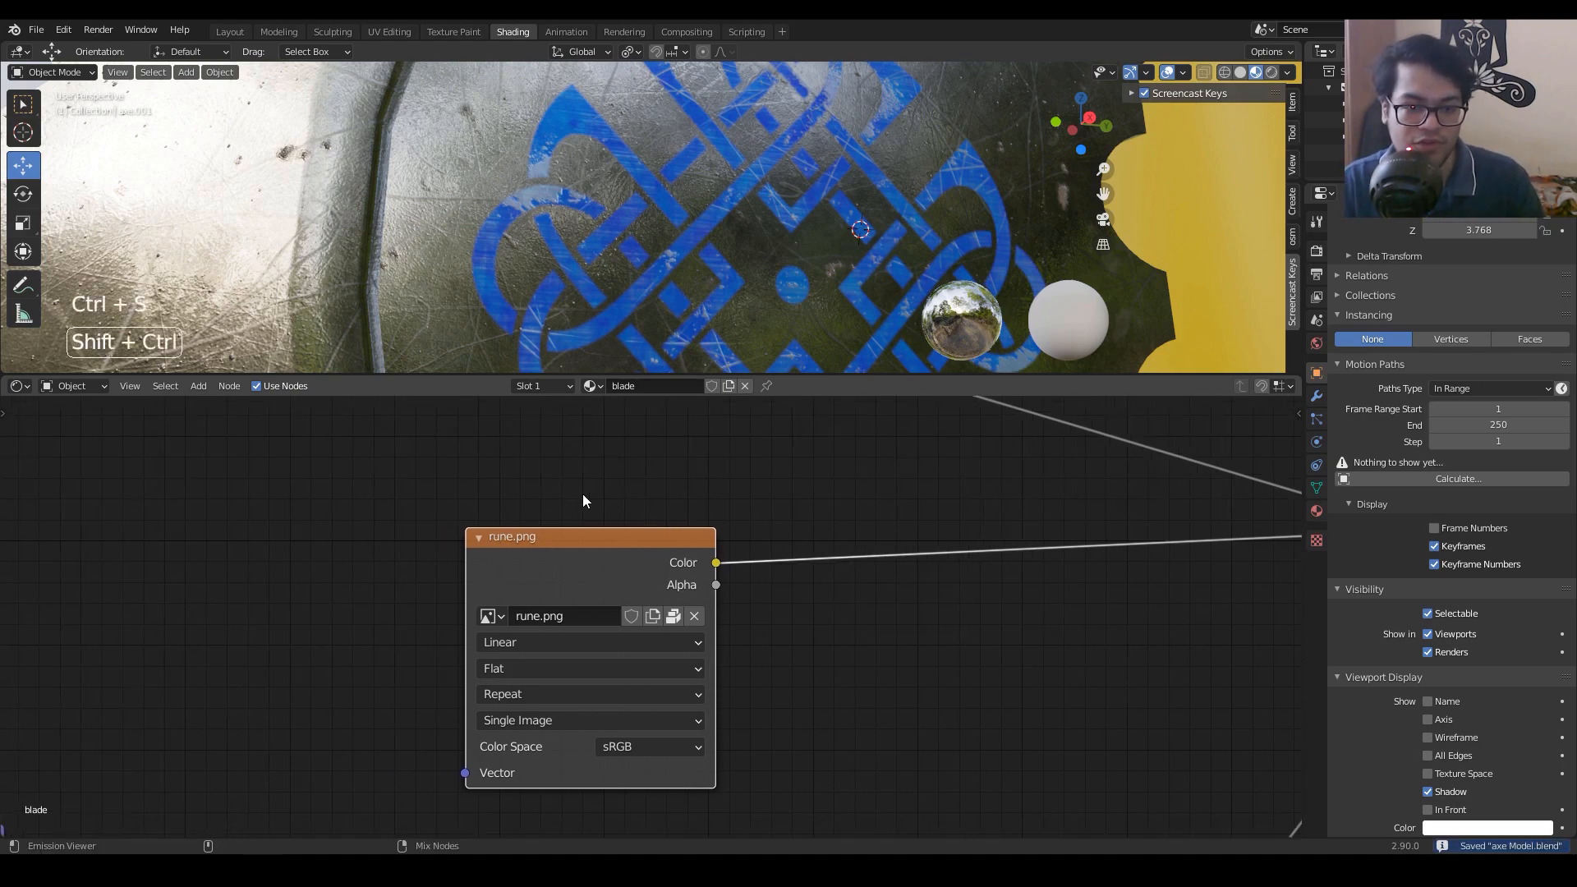
Step: Preview the rune.png texture alone on the blade with the Emission Viewer and look over both shader groups in the node tree
{"action": "left_click", "coordinate": [595, 539], "text": "ctrl+shift"}
{"action": "left_click", "coordinate": [595, 539], "text": "ctrl+shift"}
{"action": "left_click", "coordinate": [595, 539], "text": "ctrl+shift"}
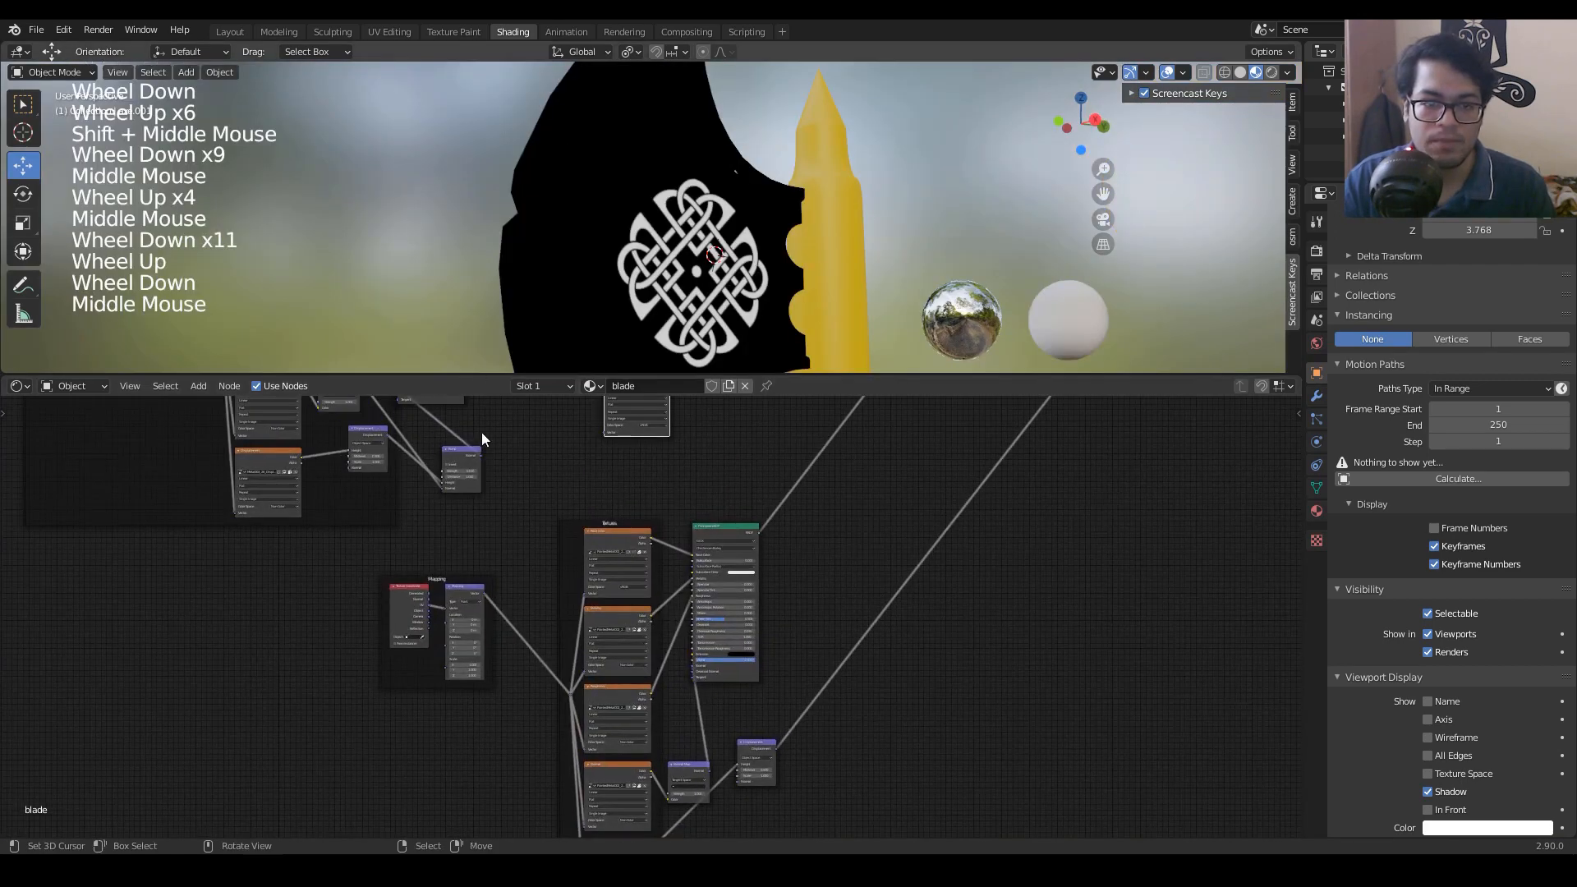
{"action": "scroll", "coordinate": [863, 608], "scroll_direction": "up", "scroll_amount": 3}
{"action": "scroll", "coordinate": [863, 609], "scroll_direction": "down", "scroll_amount": 1}
{"action": "scroll", "coordinate": [862, 609], "scroll_direction": "up", "scroll_amount": 1}
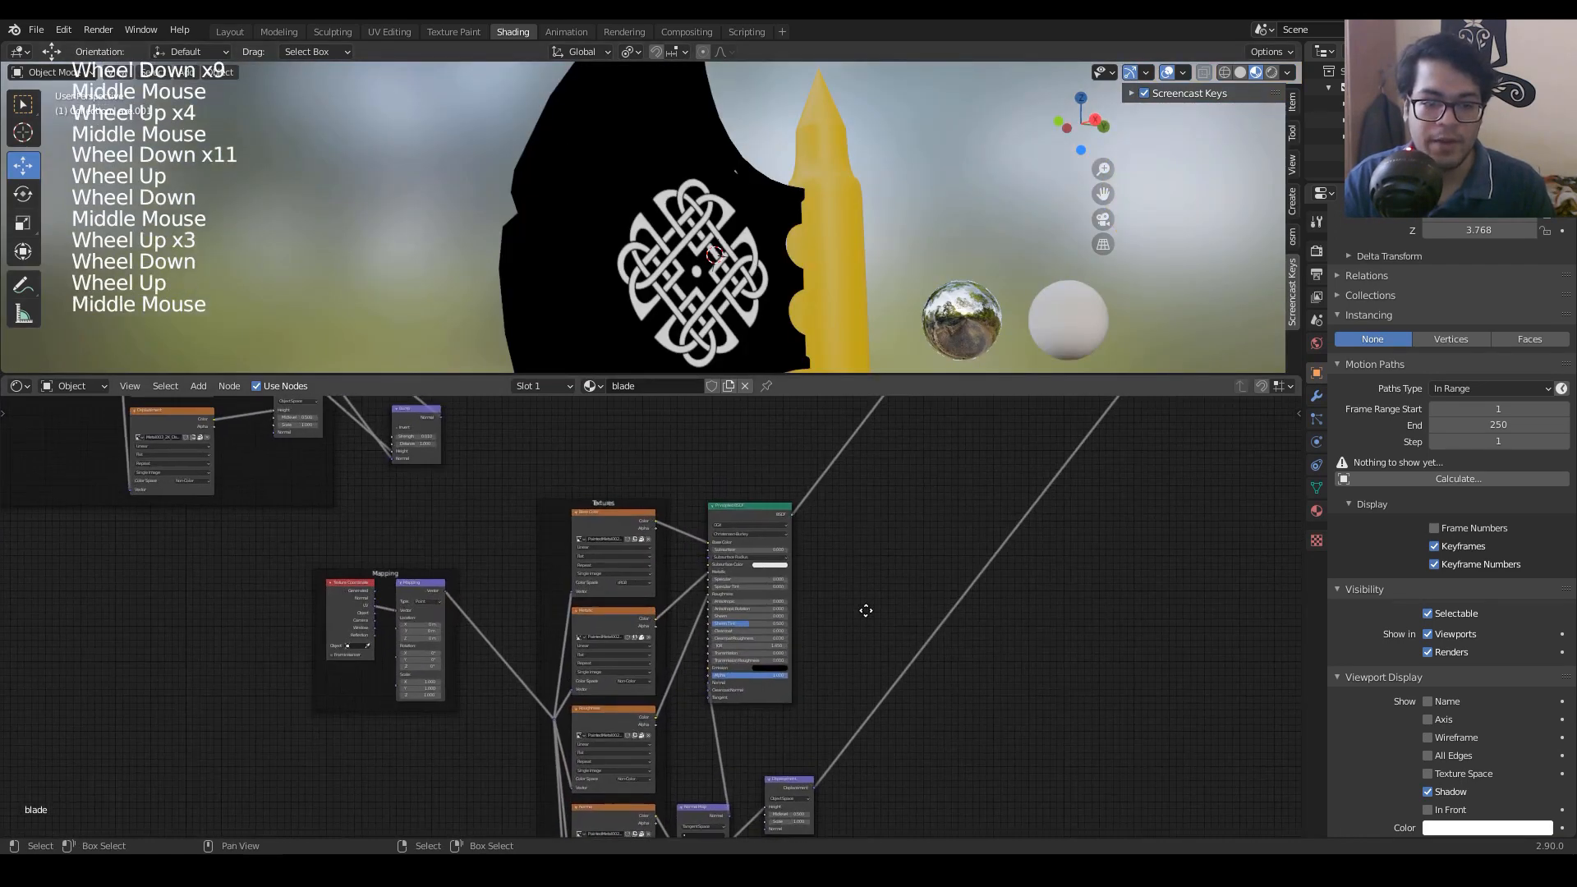
{"action": "middle_click_drag", "start_coordinate": [862, 609], "coordinate": [921, 669]}
{"action": "scroll", "coordinate": [482, 553], "scroll_direction": "down", "scroll_amount": 2}
{"action": "middle_click_drag", "start_coordinate": [505, 449], "coordinate": [697, 581]}
{"action": "middle_click_drag", "start_coordinate": [623, 696], "coordinate": [449, 544]}
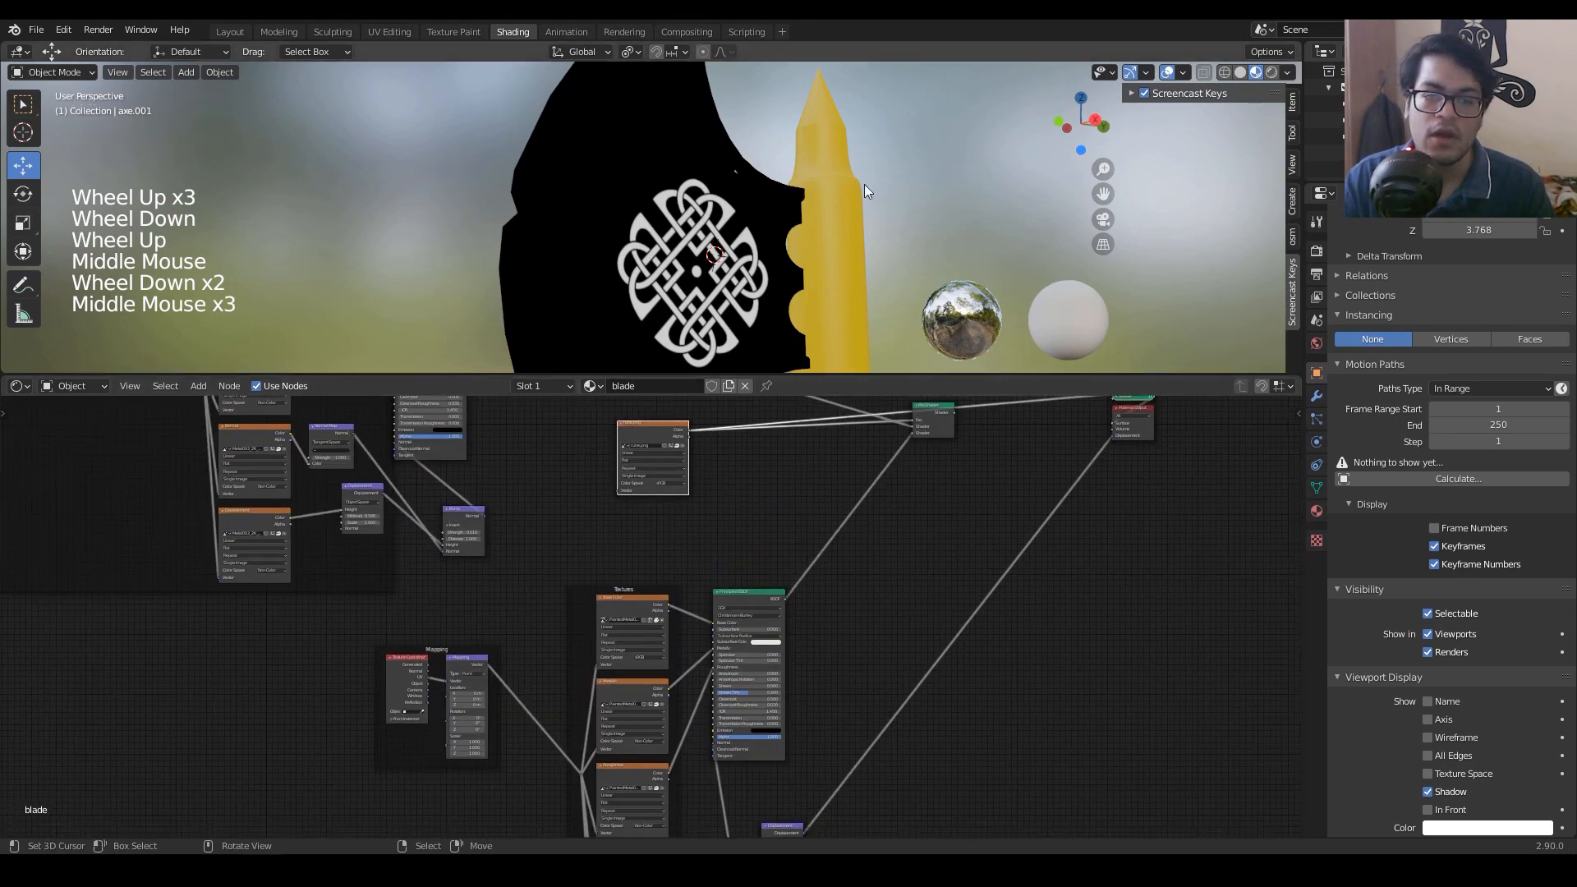
Step: Examine the blade's node tree, from the texture and mapping groups to the rune.png texture and Mix Shader
{"action": "middle_click_drag", "start_coordinate": [961, 740], "coordinate": [948, 606]}
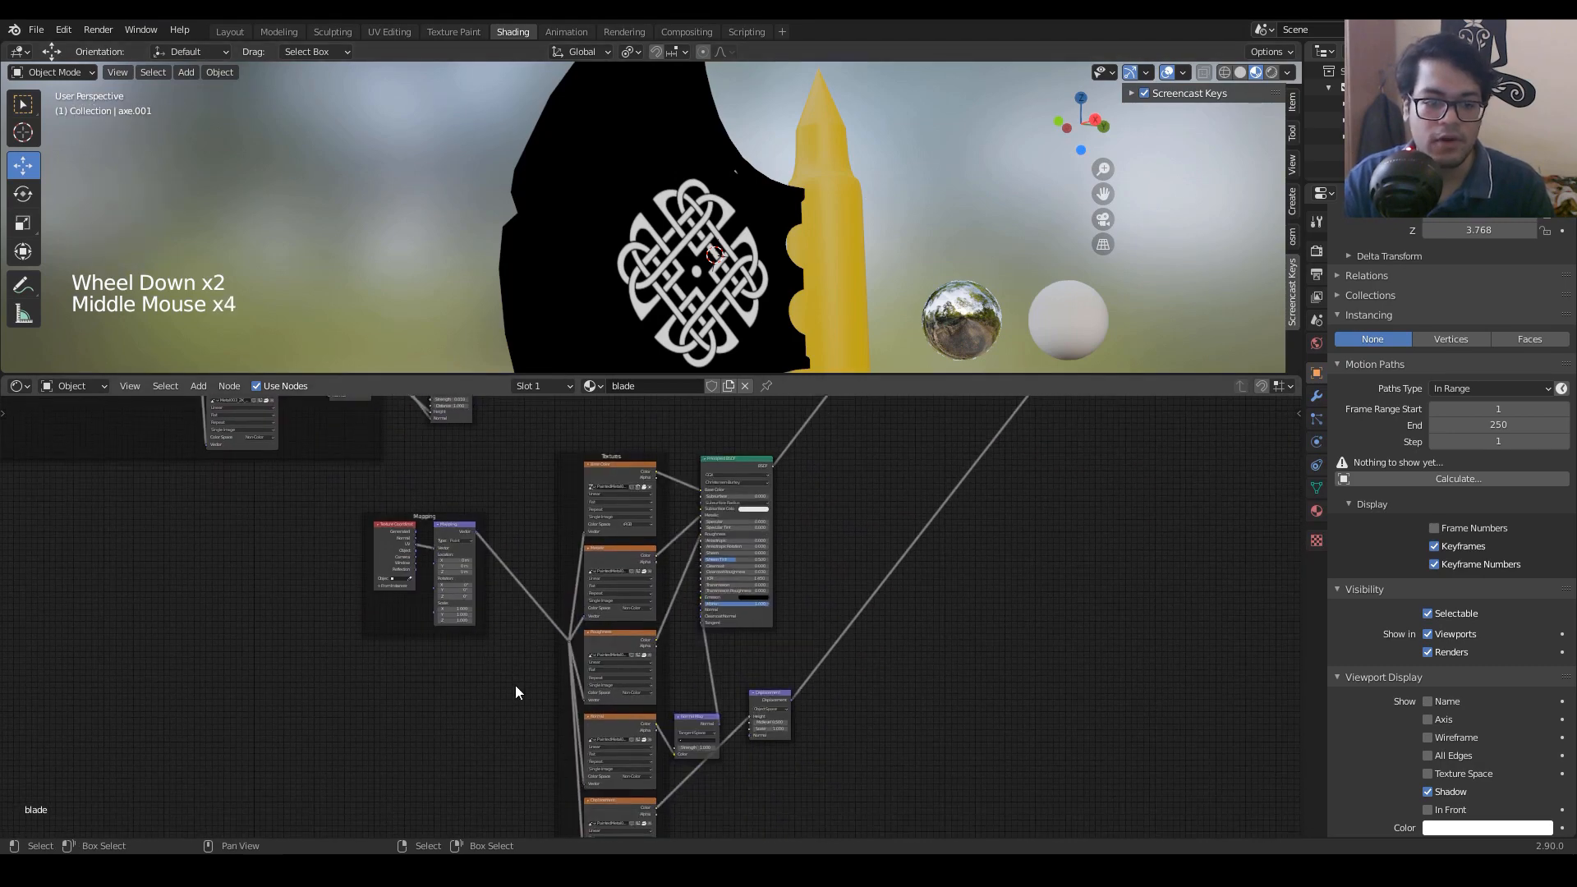
{"action": "scroll", "coordinate": [539, 646], "scroll_direction": "up", "scroll_amount": 1}
{"action": "scroll", "coordinate": [539, 646], "scroll_direction": "down", "scroll_amount": 1}
{"action": "scroll", "coordinate": [539, 646], "scroll_direction": "up", "scroll_amount": 1}
{"action": "middle_click_drag", "start_coordinate": [448, 552], "coordinate": [435, 645]}
{"action": "middle_click_drag", "start_coordinate": [625, 492], "coordinate": [653, 632]}
{"action": "scroll", "coordinate": [670, 567], "scroll_direction": "up", "scroll_amount": 5}
{"action": "middle_click_drag", "start_coordinate": [678, 558], "coordinate": [653, 645]}
Step: Inspect the black-and-white rune mask preview close up on the blade and view the nodes leading to the Material Output
{"action": "scroll", "coordinate": [764, 189], "scroll_direction": "up", "scroll_amount": 5}
{"action": "middle_click_drag", "start_coordinate": [795, 184], "coordinate": [760, 185]}
{"action": "middle_click_drag", "start_coordinate": [735, 135], "coordinate": [894, 230], "text": "shift"}
{"action": "scroll", "coordinate": [714, 233], "scroll_direction": "up", "scroll_amount": 5}
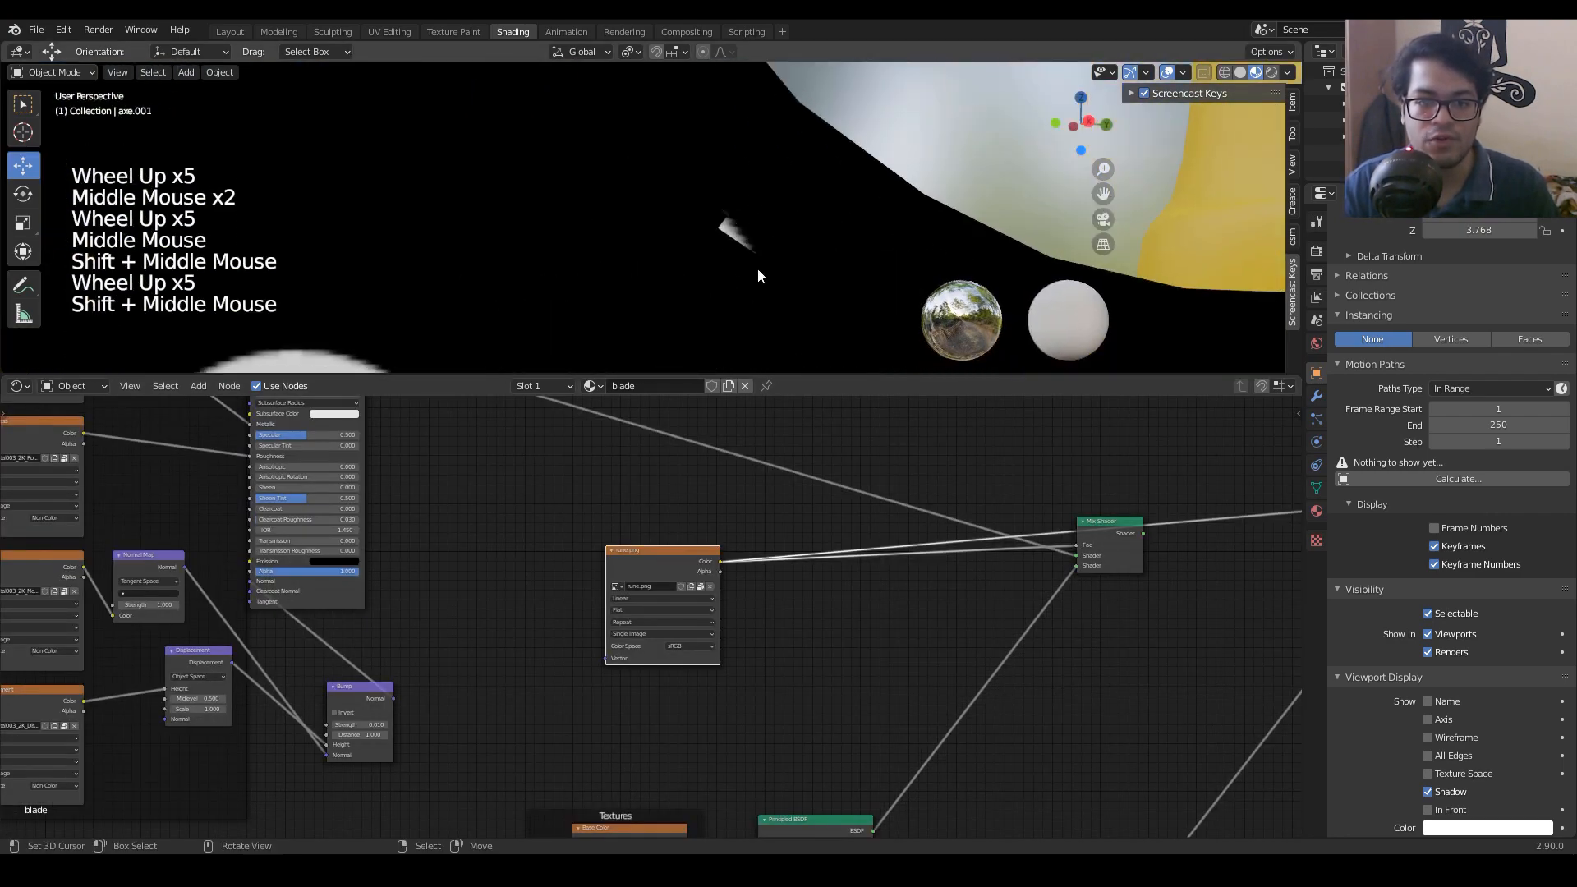
{"action": "scroll", "coordinate": [743, 246], "scroll_direction": "down", "scroll_amount": 5}
{"action": "scroll", "coordinate": [746, 246], "scroll_direction": "up", "scroll_amount": 1}
{"action": "scroll", "coordinate": [746, 246], "scroll_direction": "down", "scroll_amount": 2}
{"action": "mouse_move", "coordinate": [746, 246]}
{"action": "middle_mouse_down"}
{"action": "mouse_move", "coordinate": [732, 218]}
{"action": "mouse_move", "coordinate": [1029, 218]}
{"action": "mouse_move", "coordinate": [726, 229]}
{"action": "mouse_move", "coordinate": [705, 268]}
{"action": "mouse_move", "coordinate": [727, 262]}
{"action": "middle_mouse_up"}
{"action": "scroll", "coordinate": [726, 230], "scroll_direction": "down", "scroll_amount": 7}
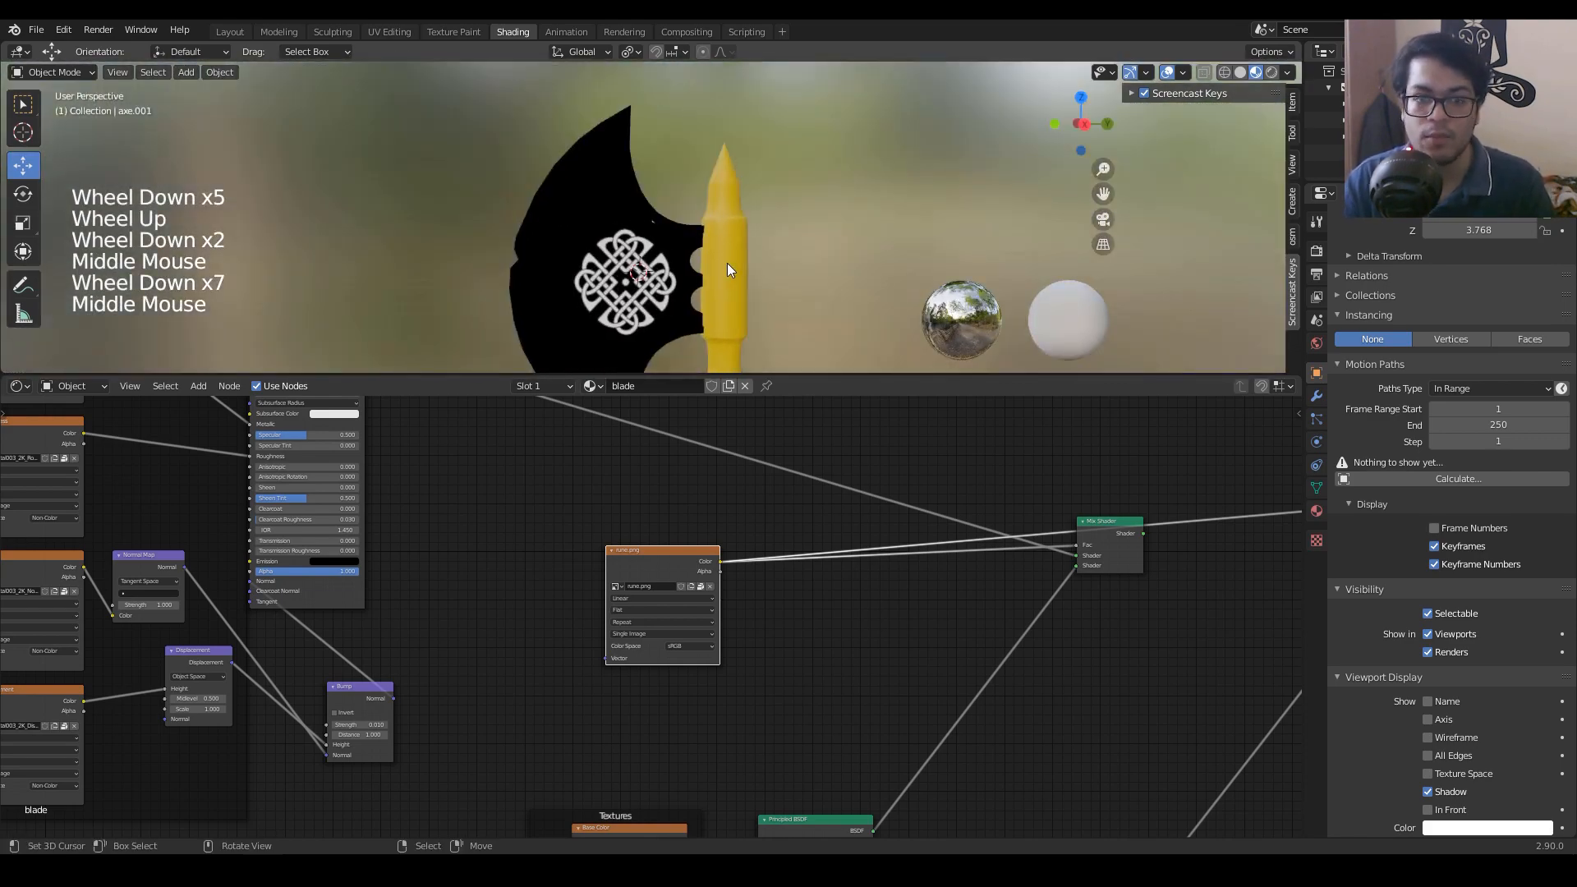
{"action": "scroll", "coordinate": [726, 679], "scroll_direction": "down", "scroll_amount": 3}
{"action": "middle_click_drag", "start_coordinate": [727, 679], "coordinate": [581, 674]}
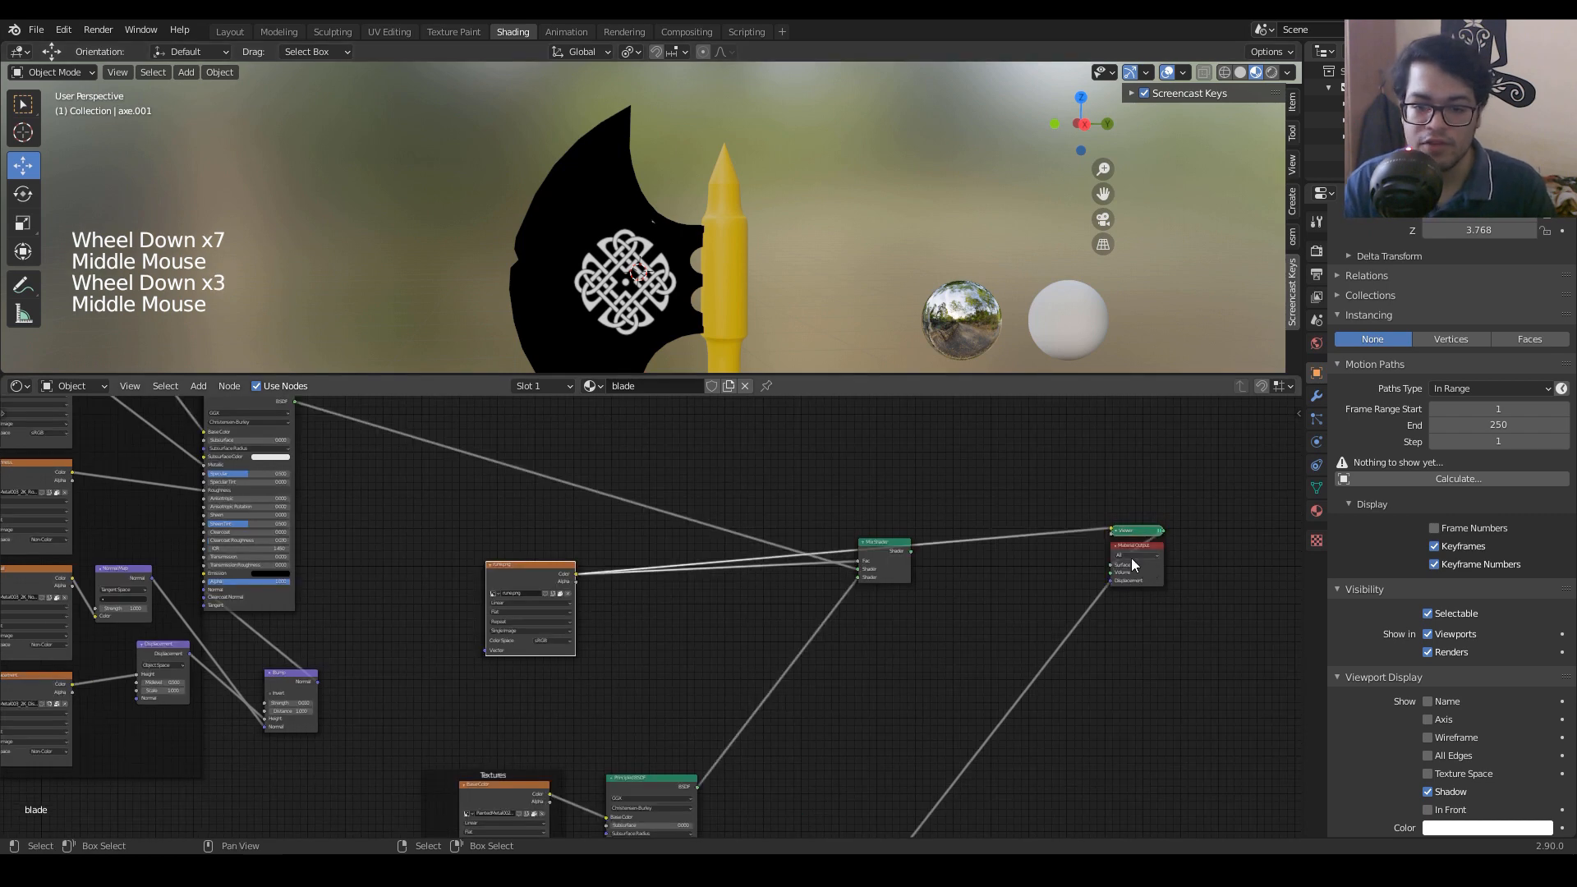
Step: Undo the rune mask preview on the blade and look over the whole axe with its full material
{"action": "key", "text": "ctrl+z"}
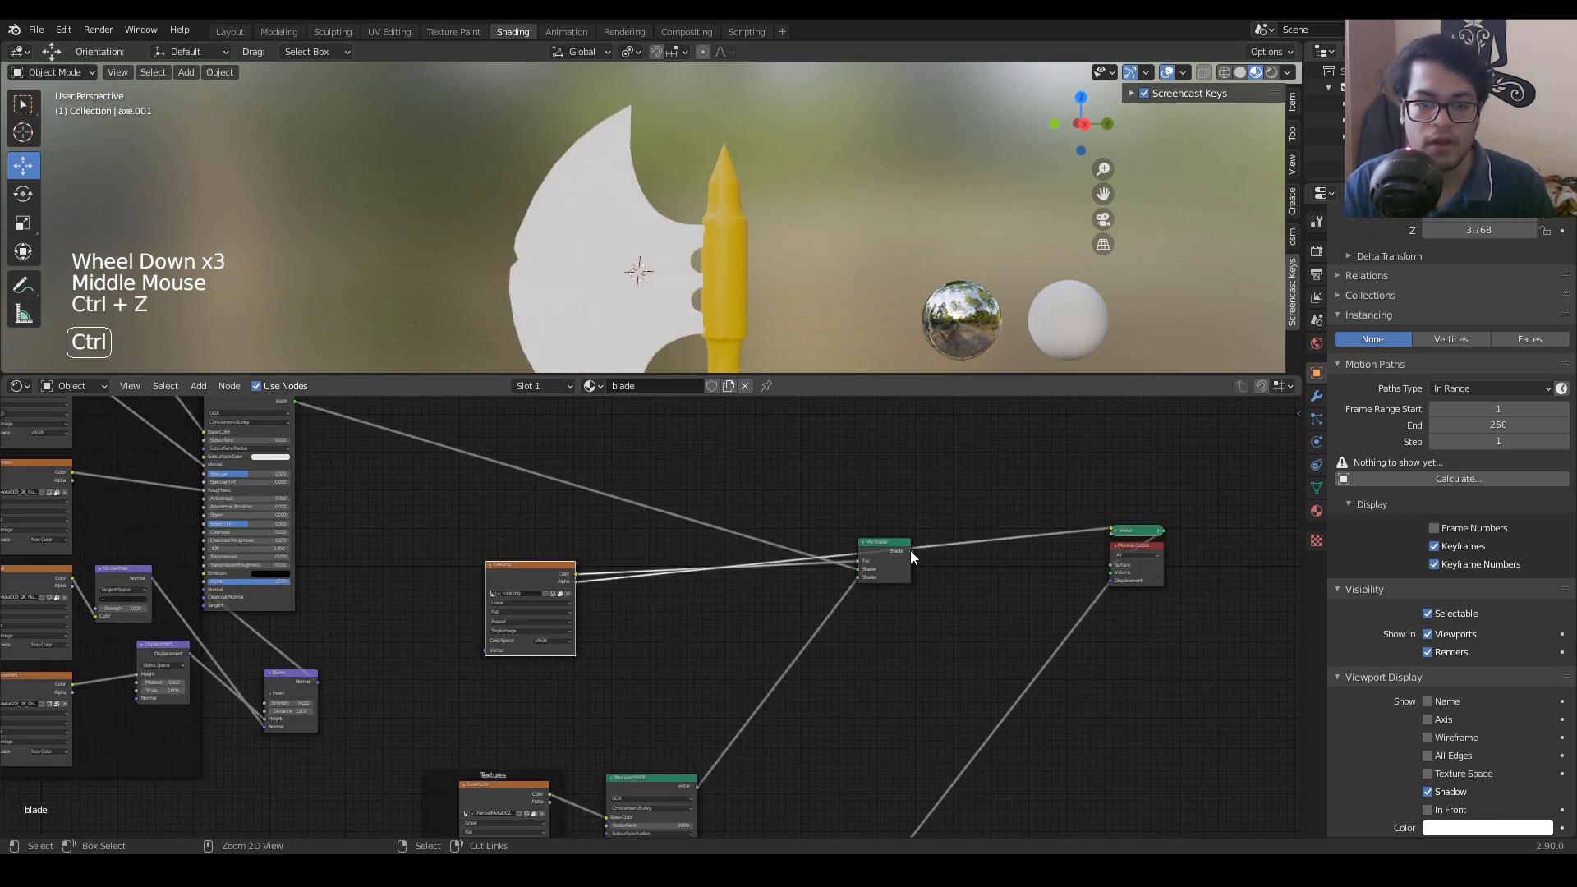
{"action": "key", "text": "ctrl+z"}
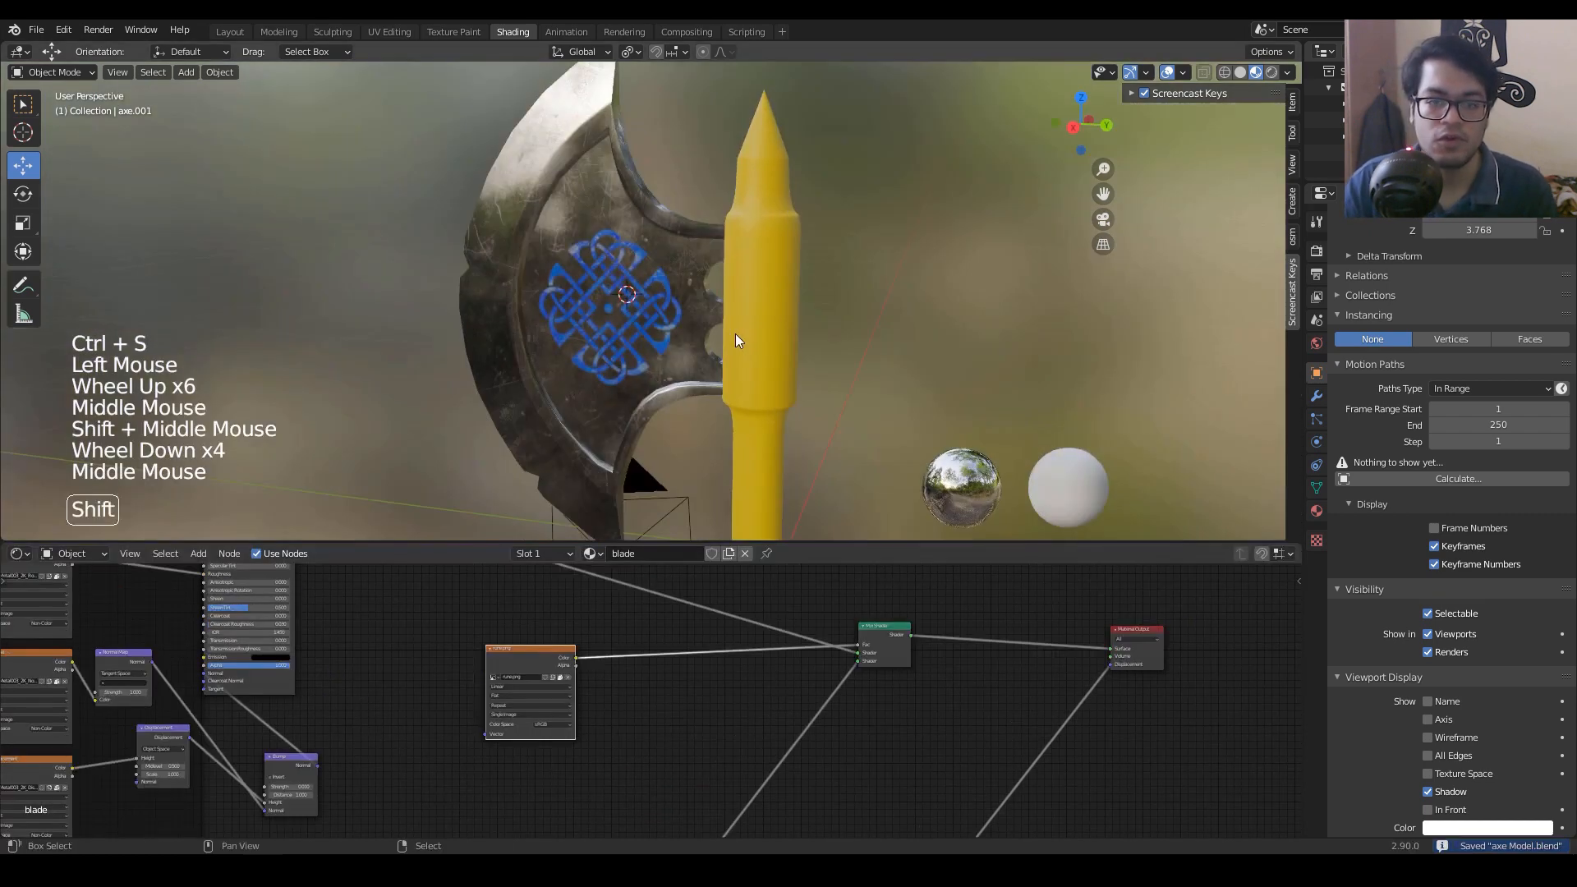
{"action": "middle_click_drag", "start_coordinate": [736, 334], "coordinate": [741, 429], "text": "shift"}
{"action": "scroll", "coordinate": [763, 332], "scroll_direction": "down", "scroll_amount": 4}
{"action": "scroll", "coordinate": [757, 269], "scroll_direction": "down", "scroll_amount": 1}
{"action": "scroll", "coordinate": [757, 269], "scroll_direction": "up", "scroll_amount": 2}
{"action": "scroll", "coordinate": [758, 269], "scroll_direction": "down", "scroll_amount": 2}
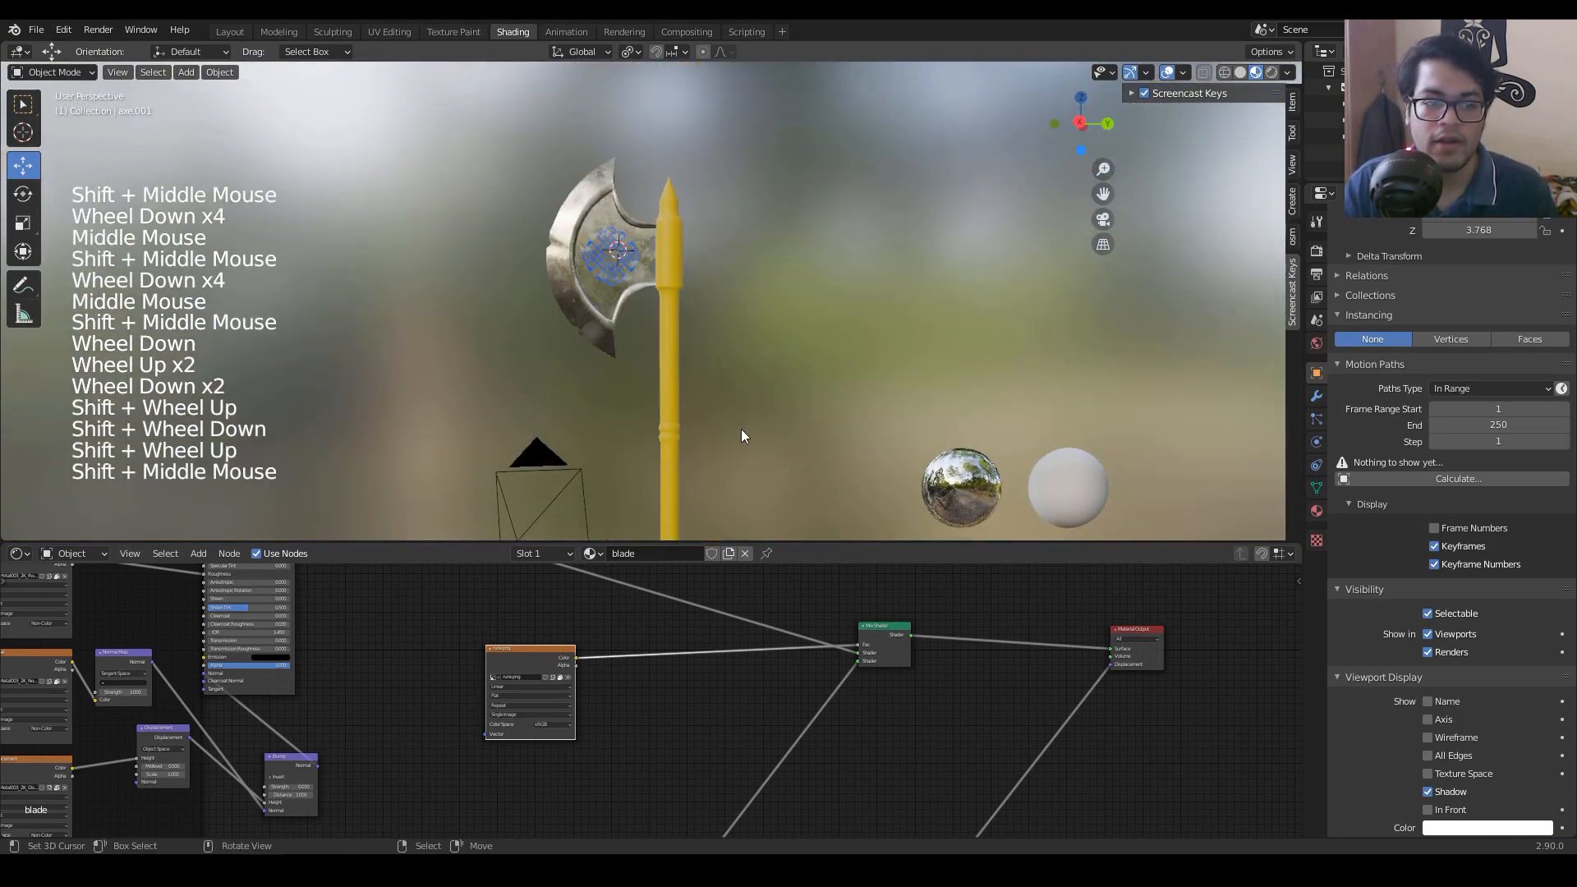
Step: Select the handle and switch to the Layout workspace to work on its mesh
{"action": "right_click", "coordinate": [670, 384]}
{"action": "scroll", "coordinate": [723, 358], "scroll_direction": "up", "scroll_amount": 1}
{"action": "scroll", "coordinate": [723, 358], "scroll_direction": "down", "scroll_amount": 1}
{"action": "scroll", "coordinate": [723, 358], "scroll_direction": "up", "scroll_amount": 8}
{"action": "middle_click_drag", "start_coordinate": [742, 370], "coordinate": [715, 231], "text": "shift"}
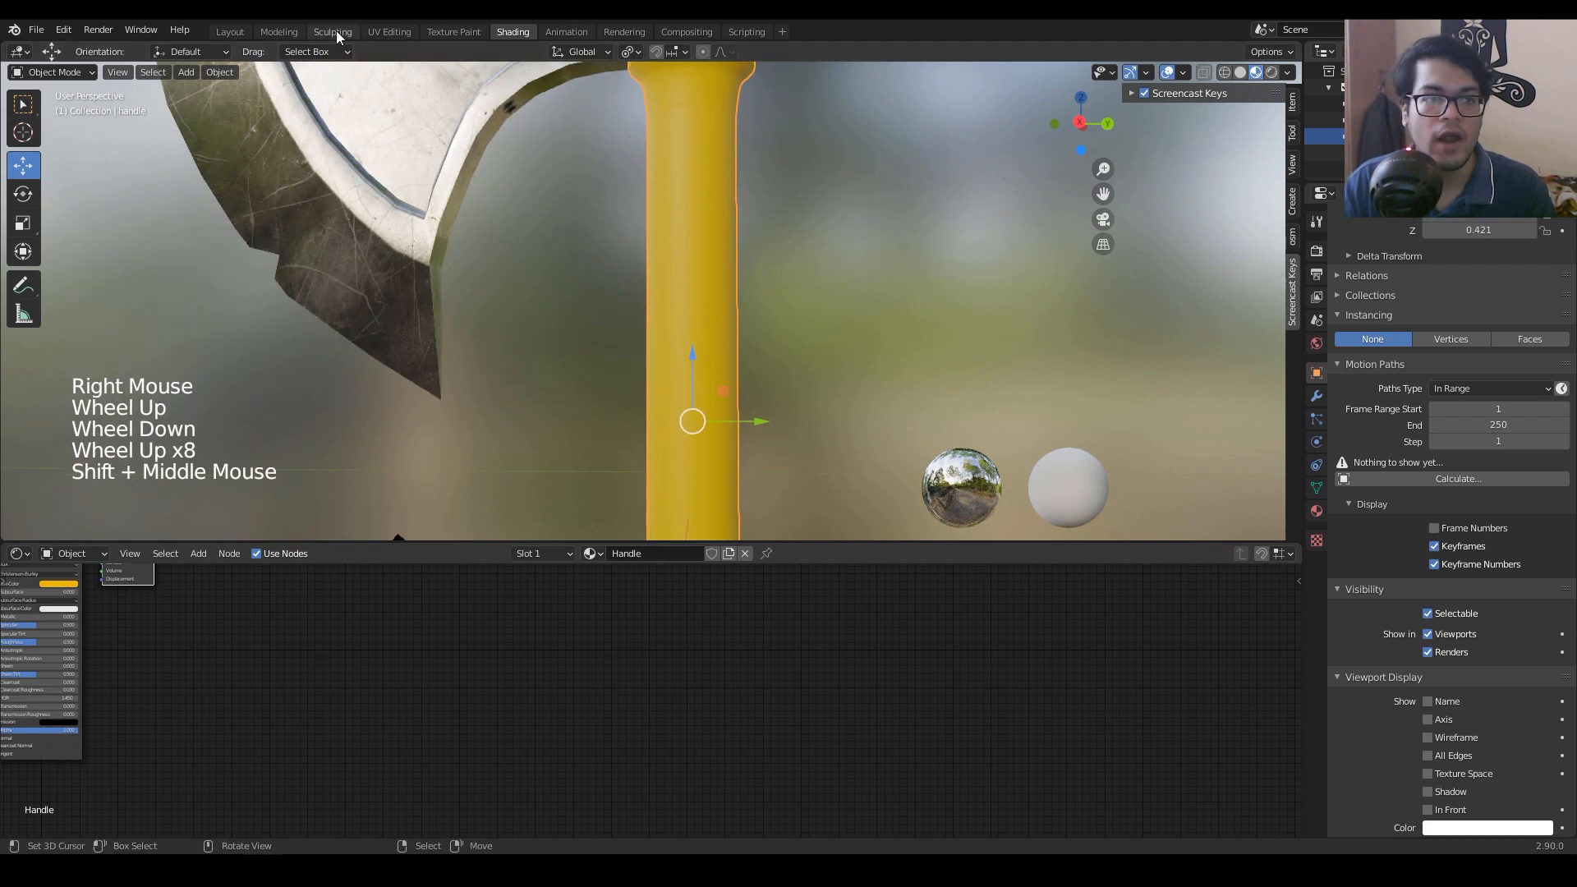
{"action": "left_click", "coordinate": [222, 32]}
{"action": "scroll", "coordinate": [797, 450], "scroll_direction": "down", "scroll_amount": 3}
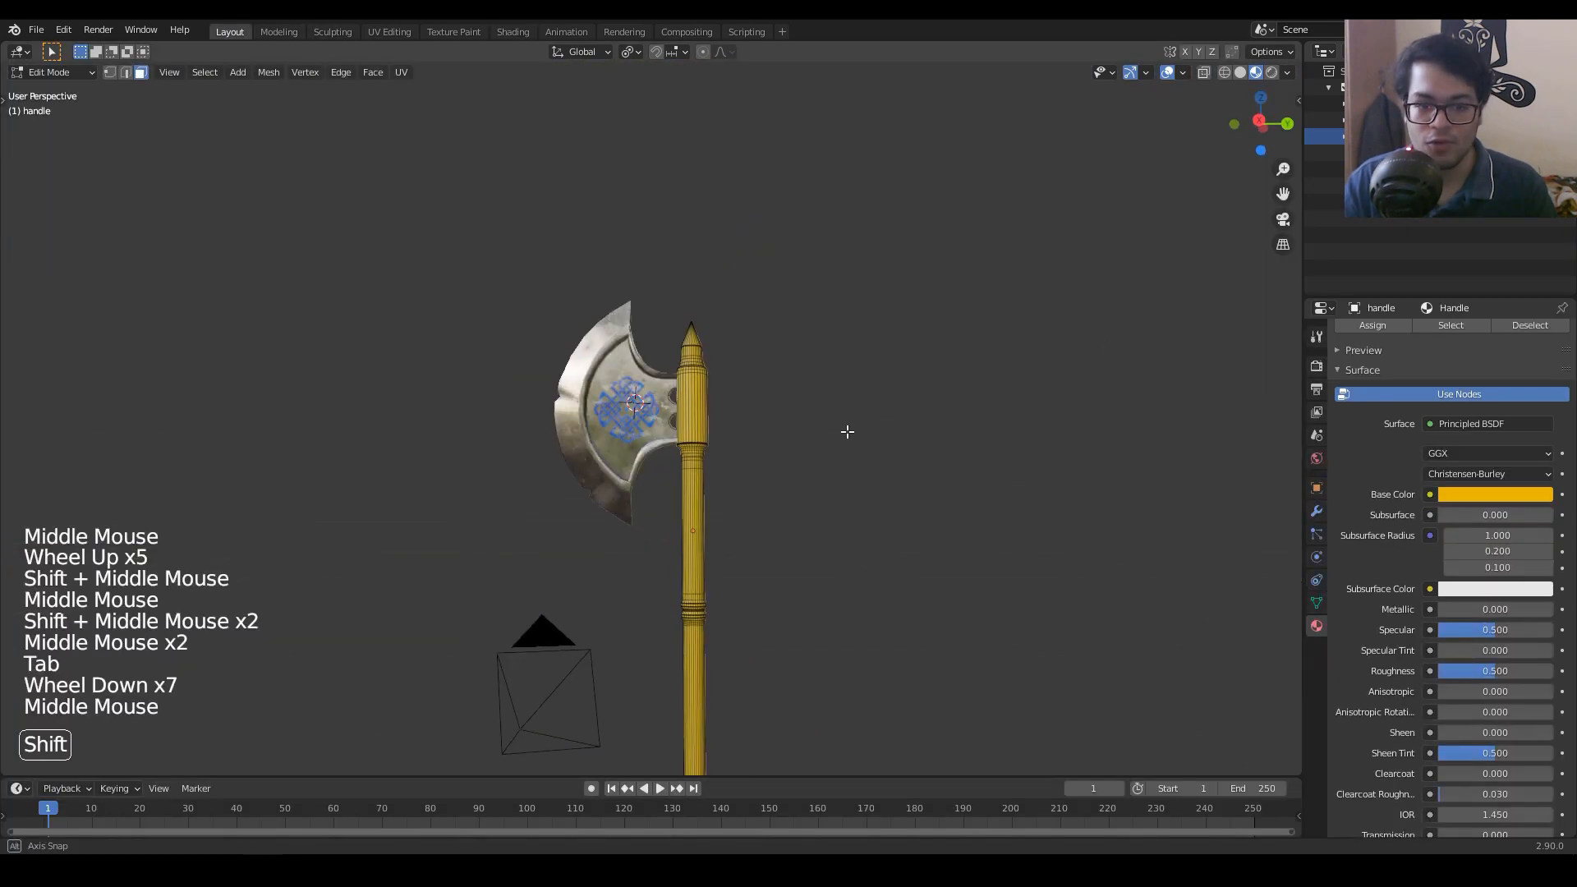
{"action": "middle_click_drag", "start_coordinate": [844, 429], "coordinate": [854, 501], "text": "shift"}
{"action": "scroll", "coordinate": [854, 501], "scroll_direction": "up", "scroll_amount": 5}
{"action": "middle_click_drag", "start_coordinate": [809, 349], "coordinate": [831, 503], "text": "shift"}
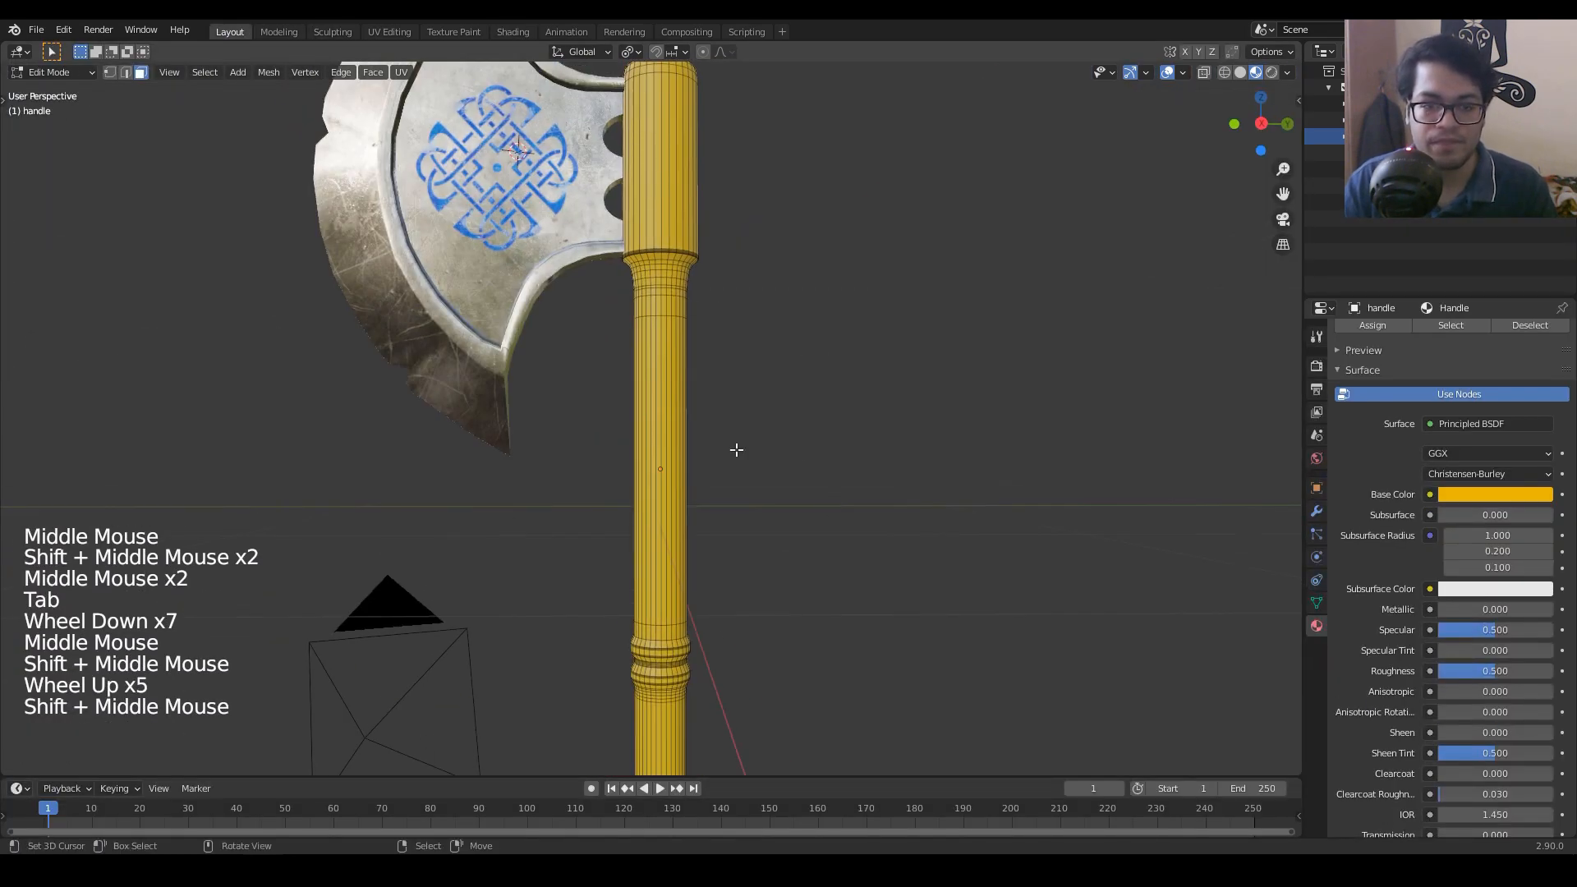
Step: Select a lengthwise edge loop along the handle in edge select mode and mark it as a seam
{"action": "key", "text": "KP_3"}
{"action": "scroll", "coordinate": [782, 176], "scroll_direction": "down", "scroll_amount": 5}
{"action": "middle_click_drag", "start_coordinate": [781, 176], "coordinate": [761, 346], "text": "shift"}
{"action": "scroll", "coordinate": [756, 342], "scroll_direction": "up", "scroll_amount": 4}
{"action": "scroll", "coordinate": [761, 345], "scroll_direction": "up", "scroll_amount": 1, "text": "shift"}
{"action": "middle_click_drag", "start_coordinate": [813, 293], "coordinate": [380, 238], "text": "shift"}
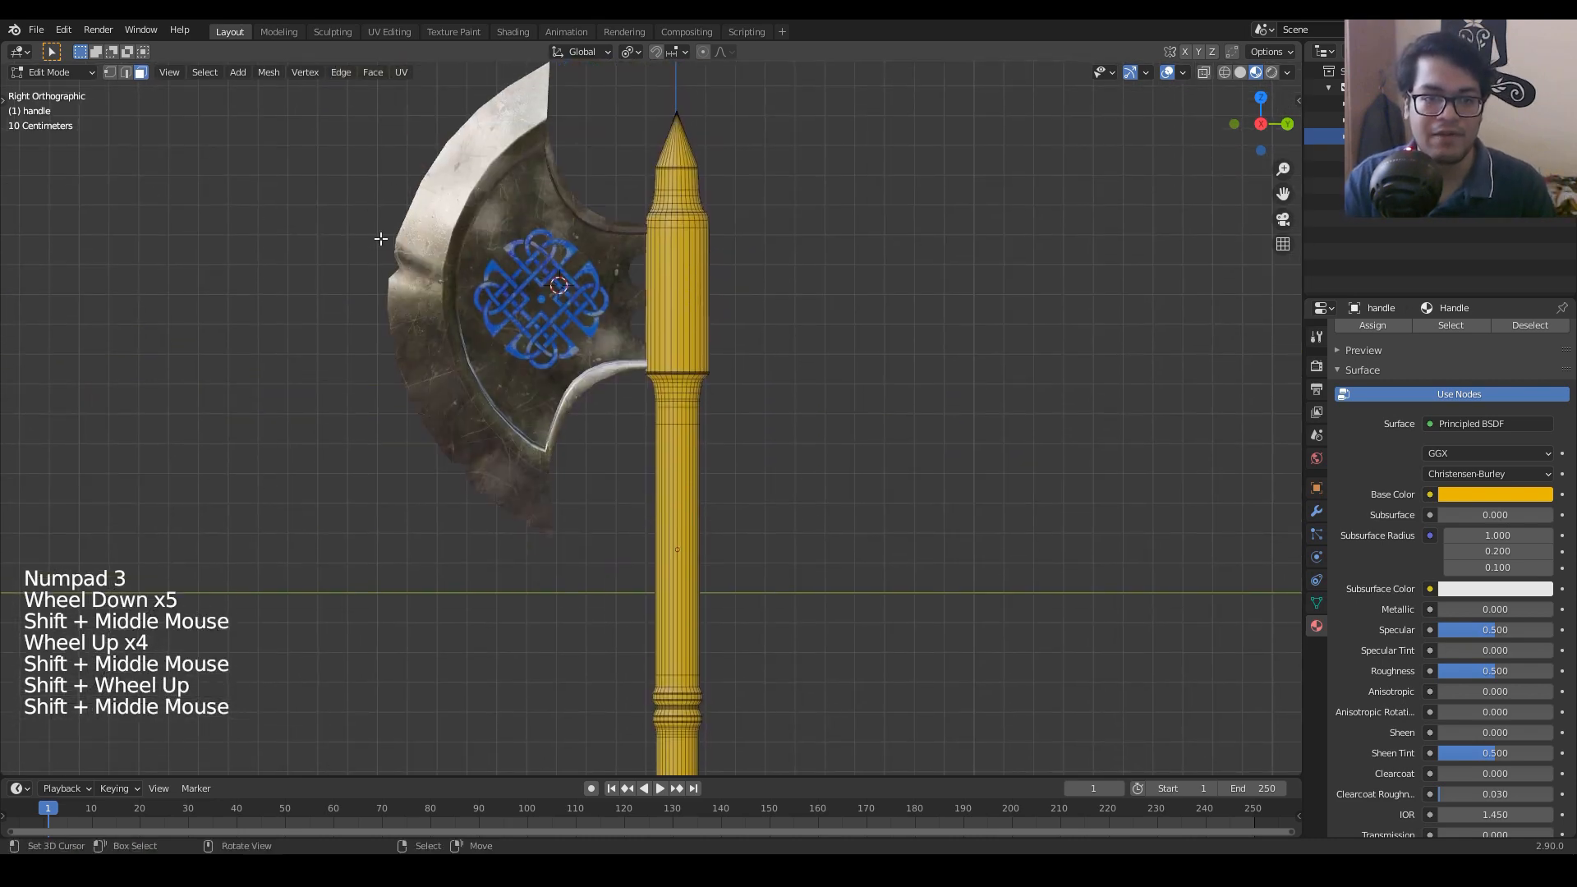
{"action": "middle_click_drag", "start_coordinate": [190, 191], "coordinate": [203, 140], "text": "shift"}
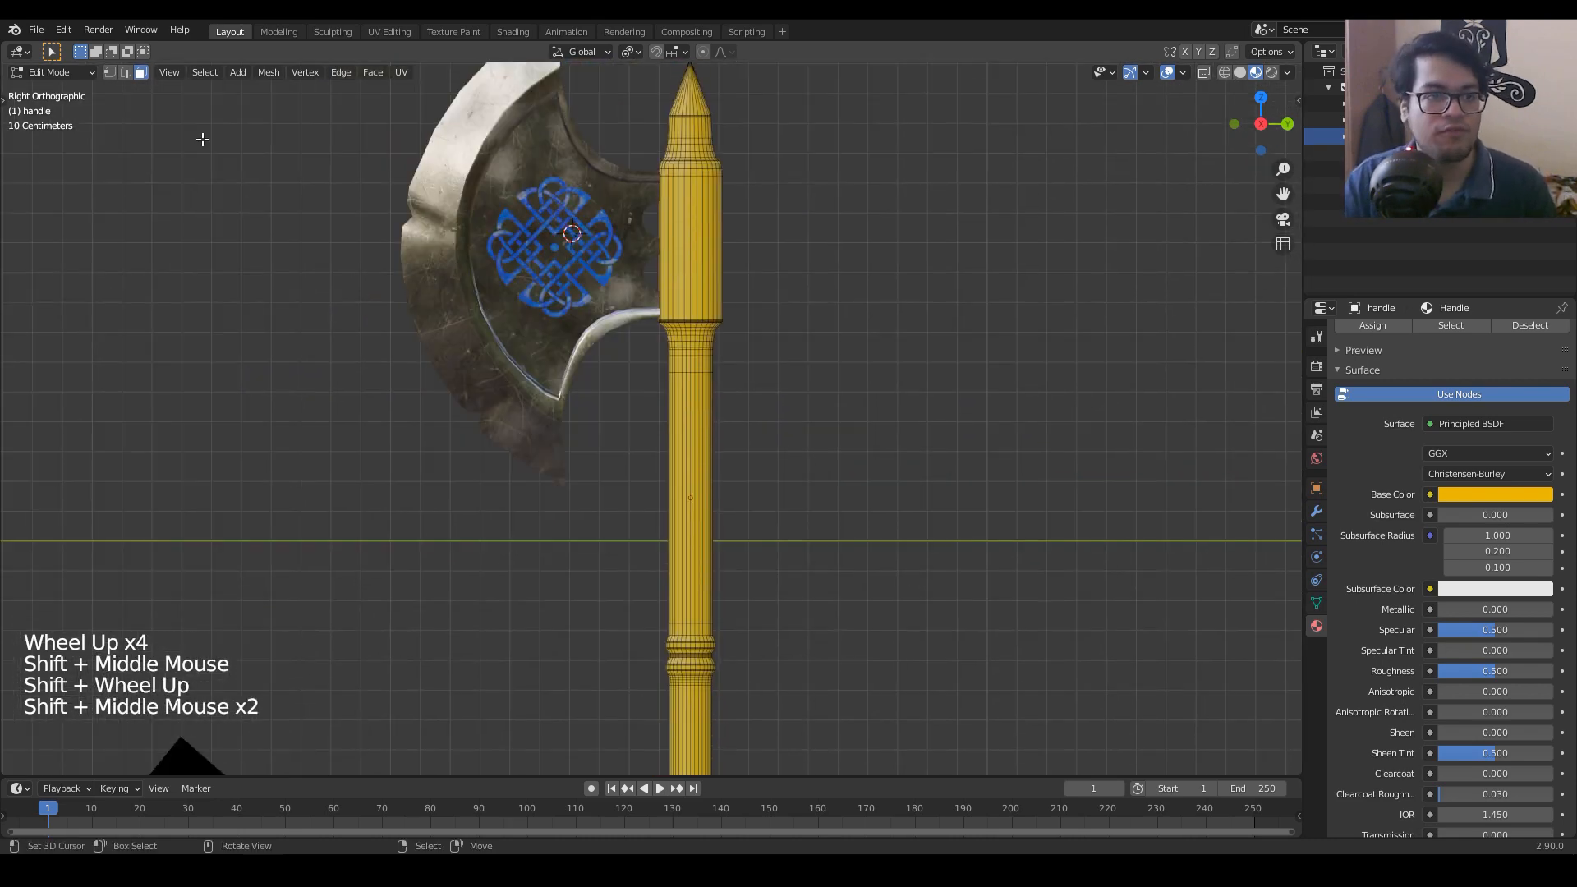
{"action": "left_click", "coordinate": [124, 72]}
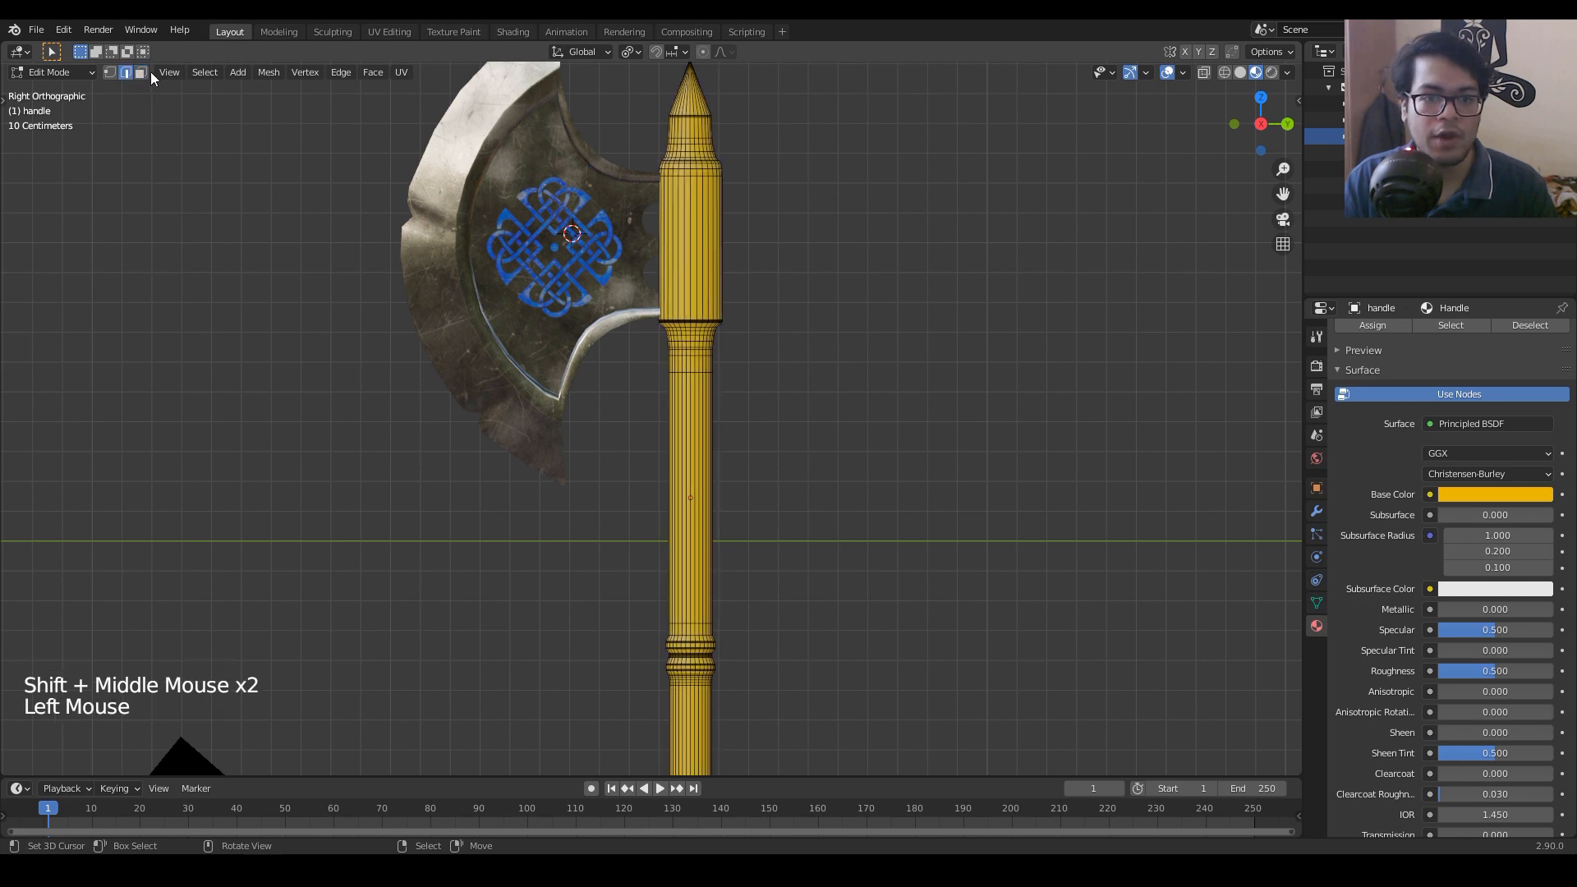
{"action": "right_click", "coordinate": [687, 441], "text": "alt"}
{"action": "middle_click_drag", "start_coordinate": [833, 439], "coordinate": [817, 543]}
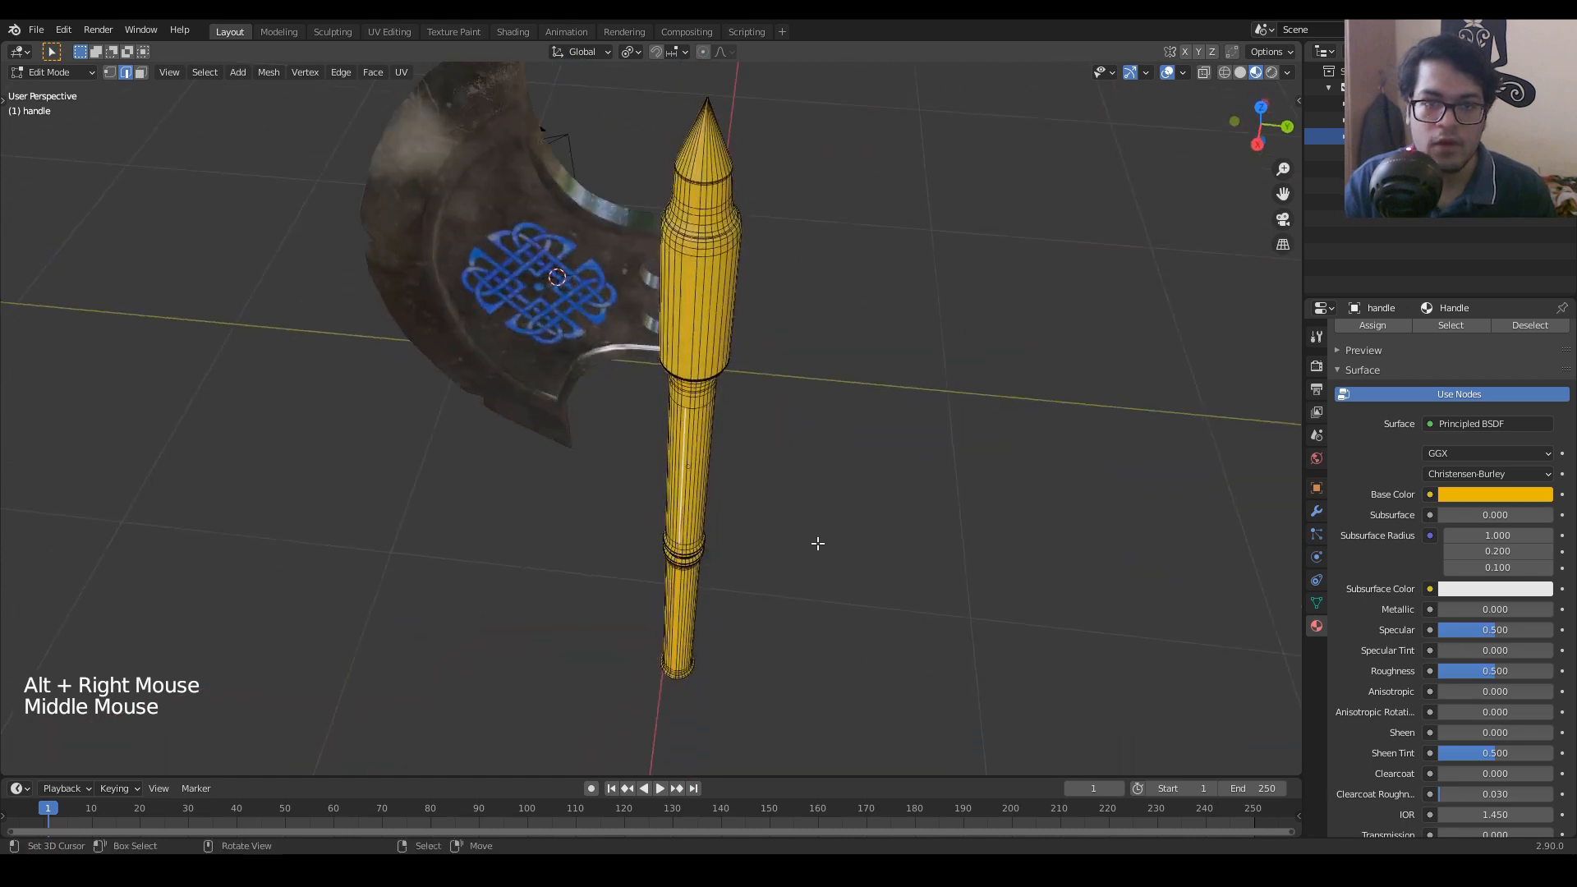
{"action": "middle_click_drag", "start_coordinate": [681, 521], "coordinate": [744, 416]}
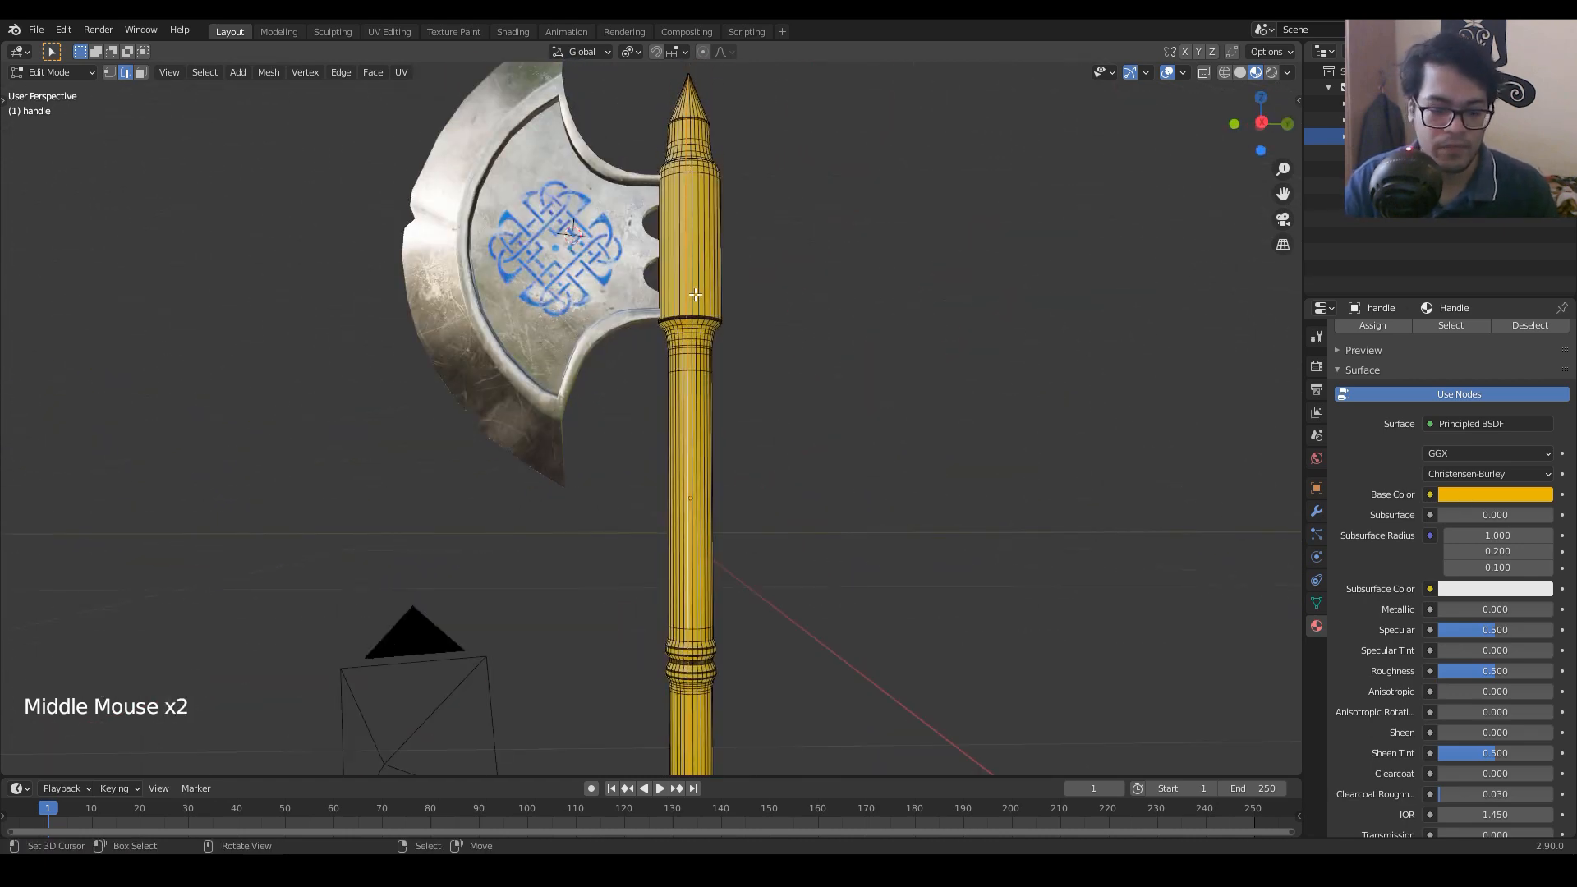
{"action": "key", "text": "u"}
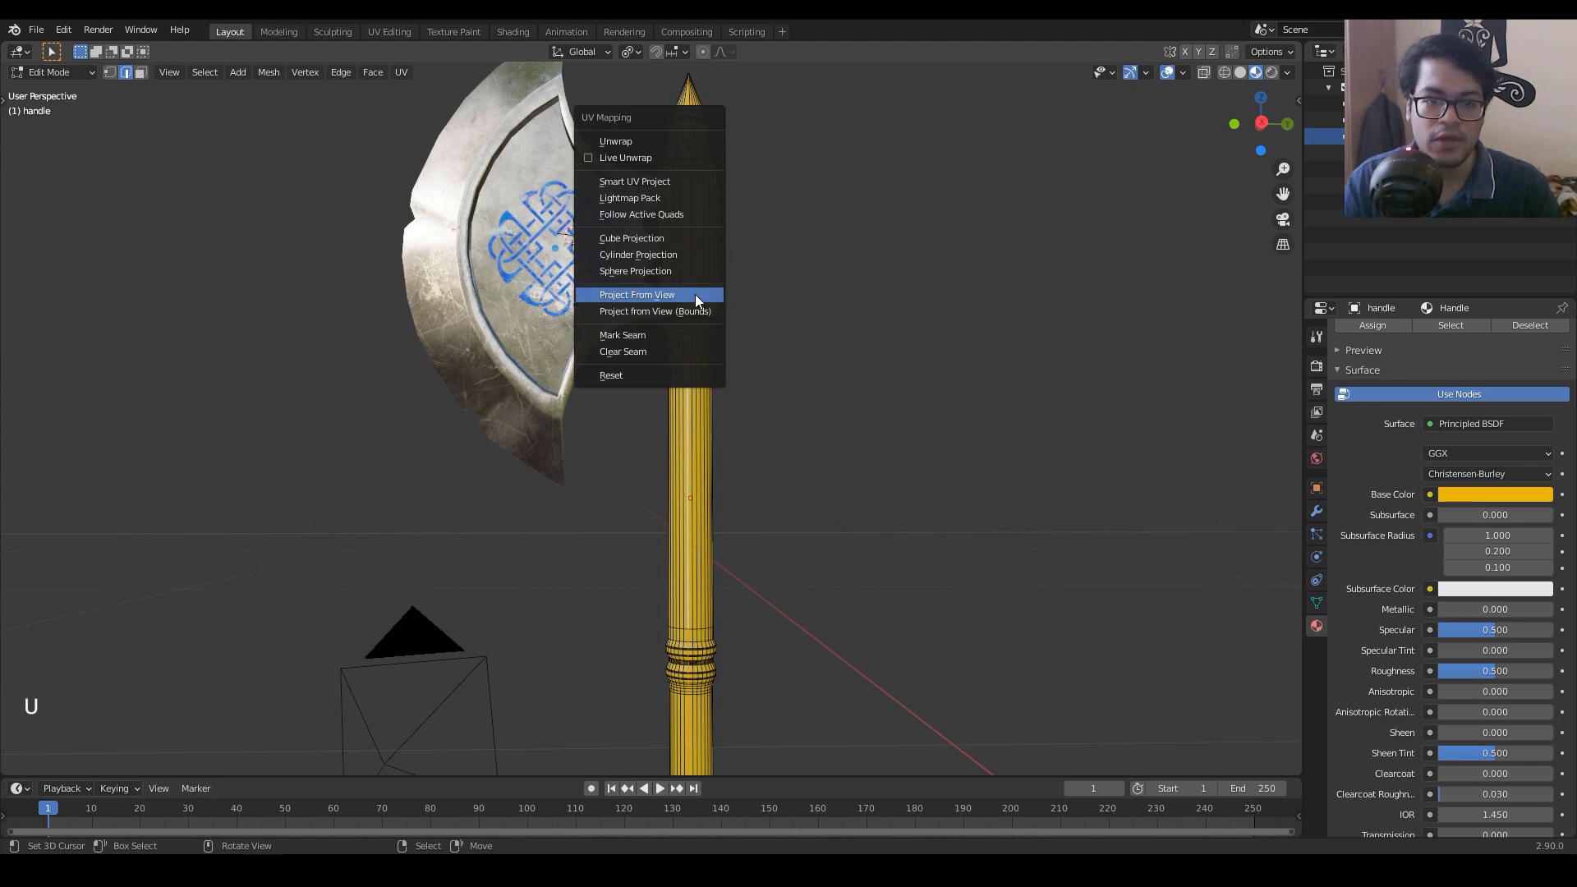
{"action": "left_click", "coordinate": [707, 336]}
Step: Deselect the mesh and examine the marked seam along the handle up close
{"action": "left_click", "coordinate": [855, 342]}
{"action": "key", "text": "a"}
{"action": "scroll", "coordinate": [895, 337], "scroll_direction": "up", "scroll_amount": 8}
{"action": "middle_click_drag", "start_coordinate": [855, 342], "coordinate": [717, 294]}
{"action": "scroll", "coordinate": [667, 416], "scroll_direction": "up", "scroll_amount": 5}
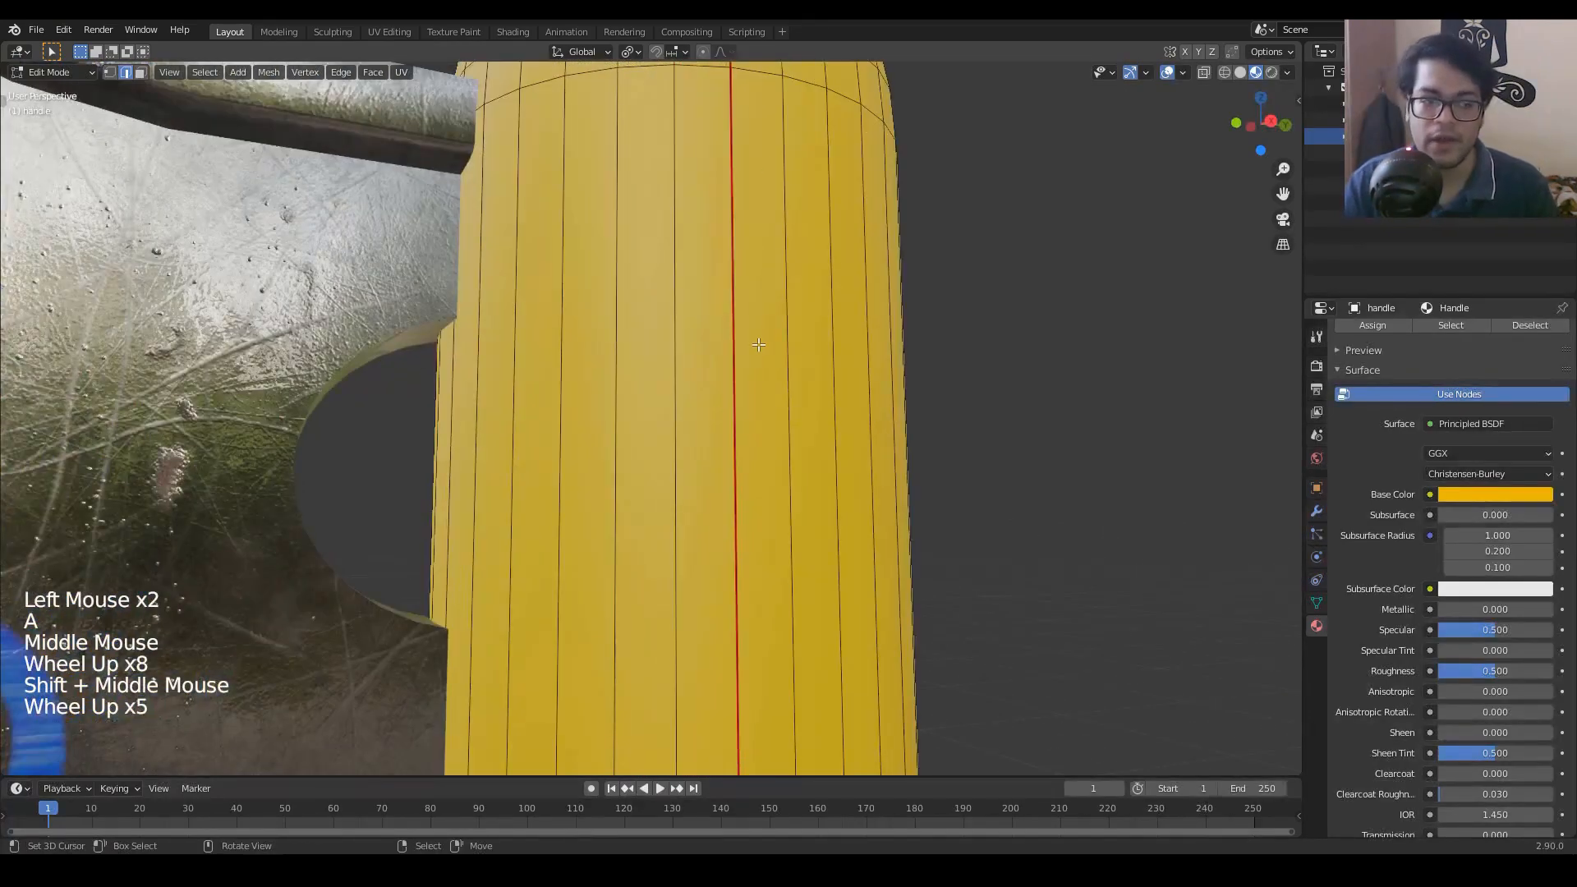
{"action": "scroll", "coordinate": [758, 320], "scroll_direction": "down", "scroll_amount": 7}
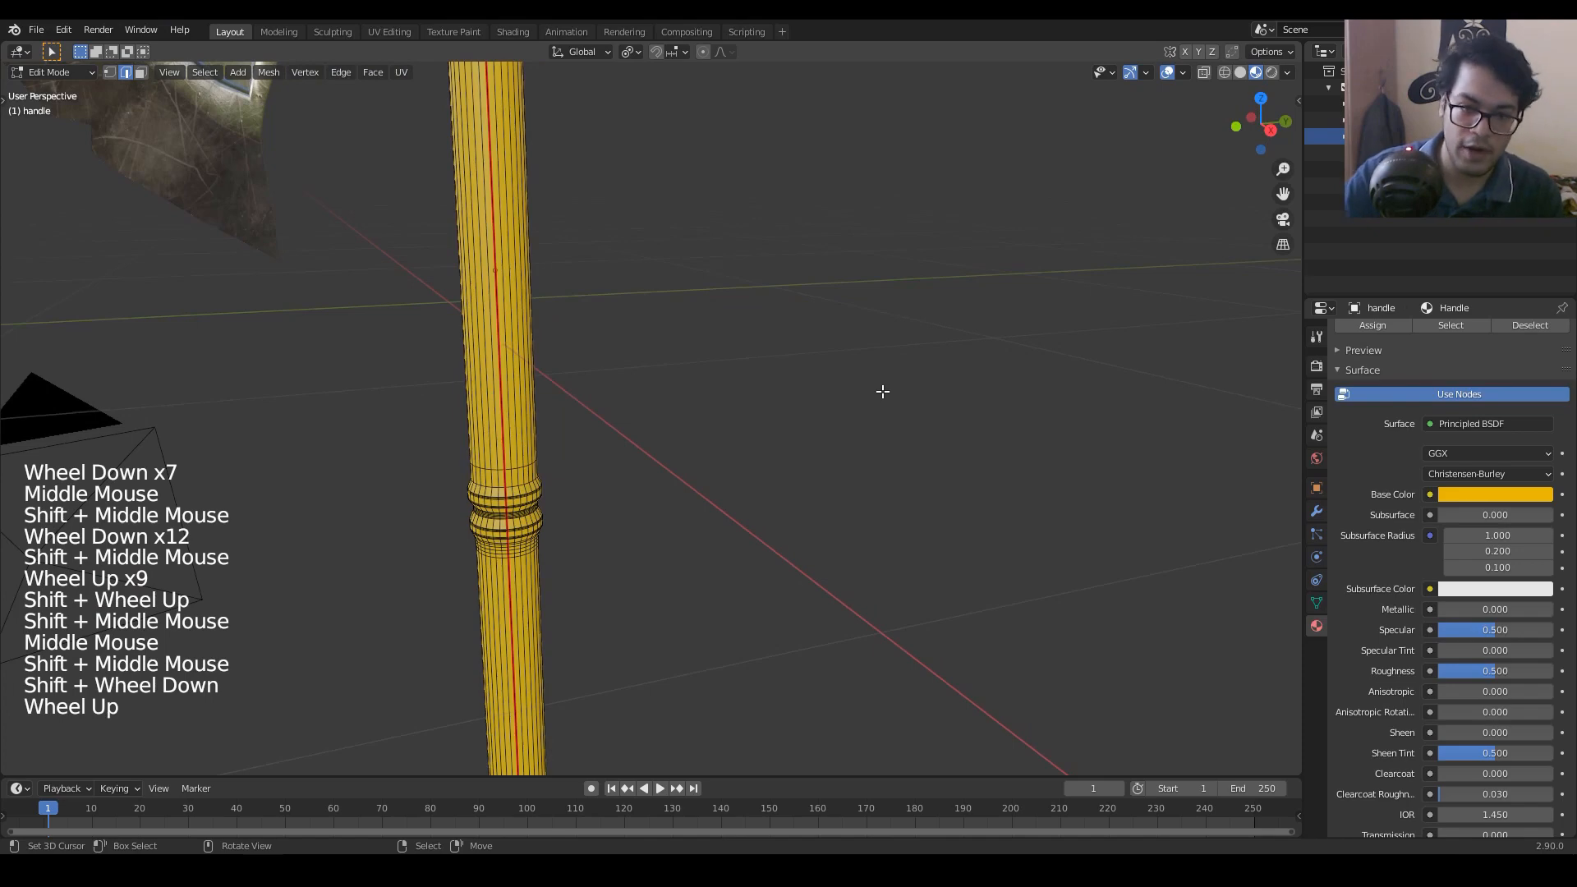
Step: In right-side wireframe view, box-select the faces of the handle's straight shaft sections above and below the middle rings
{"action": "key", "text": "KP_3"}
{"action": "scroll", "coordinate": [882, 391], "scroll_direction": "down", "scroll_amount": 6}
{"action": "scroll", "coordinate": [806, 352], "scroll_direction": "up", "scroll_amount": 6}
{"action": "middle_click_drag", "start_coordinate": [816, 282], "coordinate": [897, 405], "text": "shift"}
{"action": "scroll", "coordinate": [1424, 475], "scroll_direction": "up", "scroll_amount": 10}
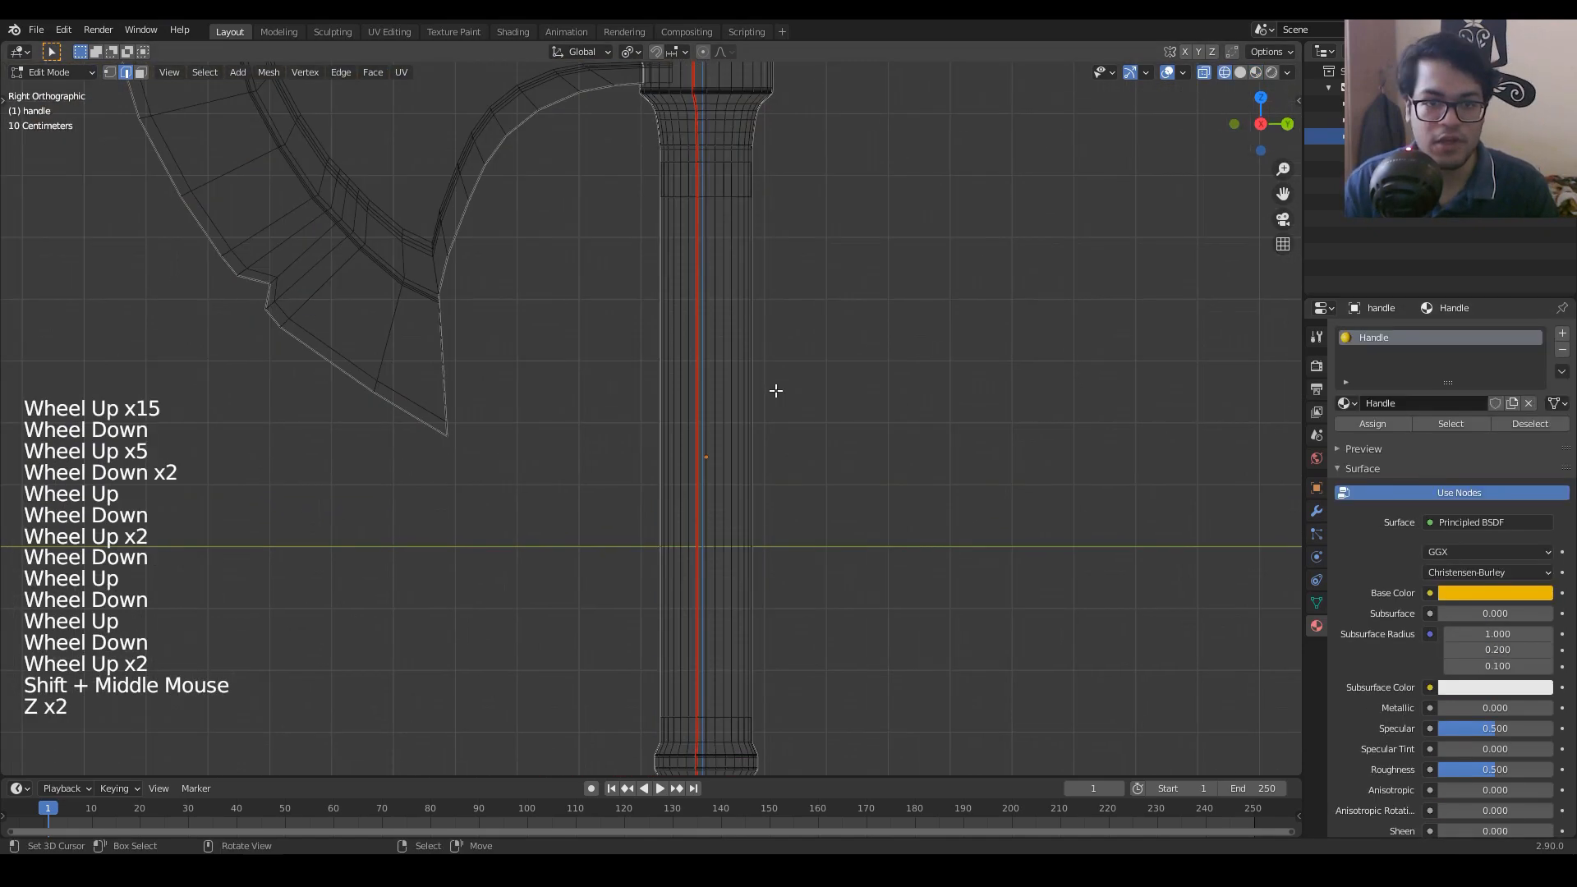
{"action": "middle_click_drag", "start_coordinate": [897, 460], "coordinate": [895, 402], "text": "shift"}
{"action": "key", "text": "b"}
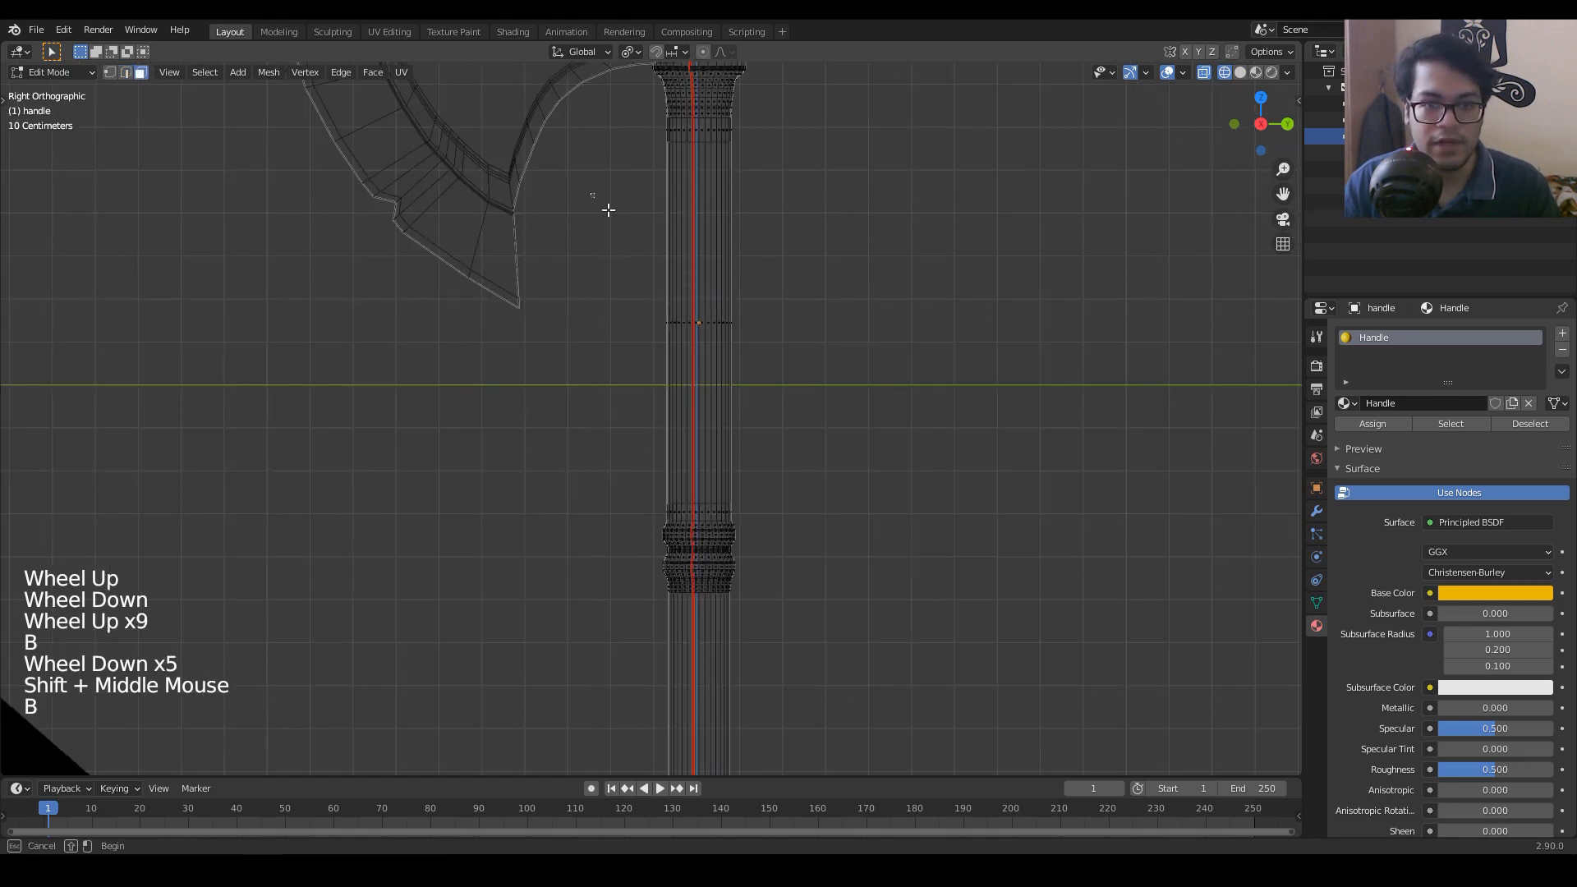
{"action": "left_click_drag", "start_coordinate": [600, 205], "coordinate": [883, 448]}
{"action": "middle_click_drag", "start_coordinate": [911, 501], "coordinate": [862, 344], "text": "shift"}
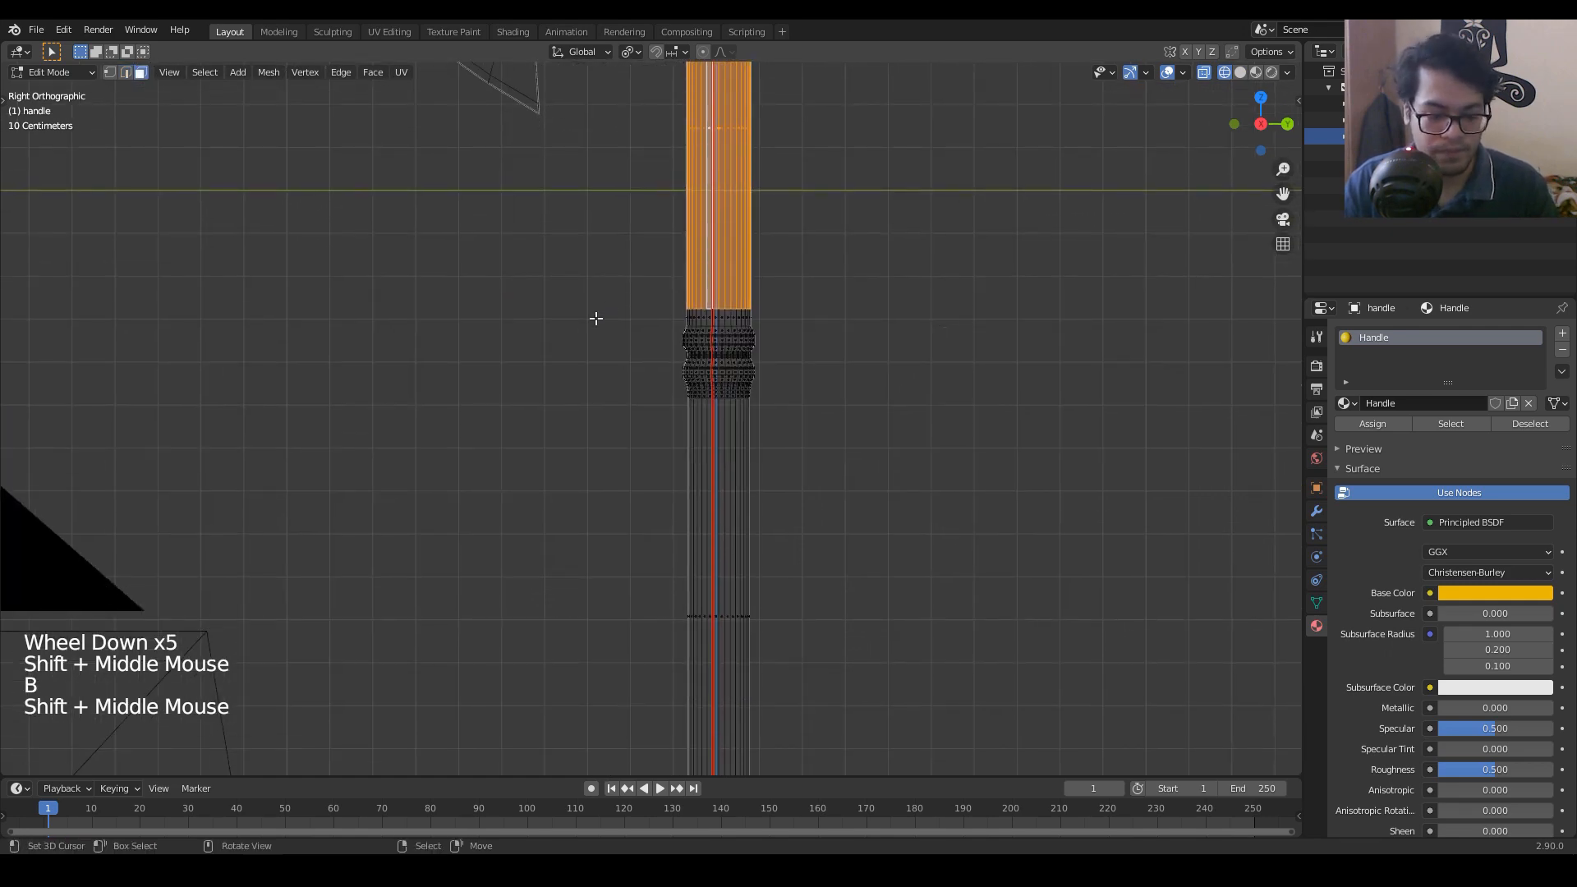
{"action": "key", "text": "b"}
{"action": "left_click_drag", "start_coordinate": [542, 419], "coordinate": [1077, 772]}
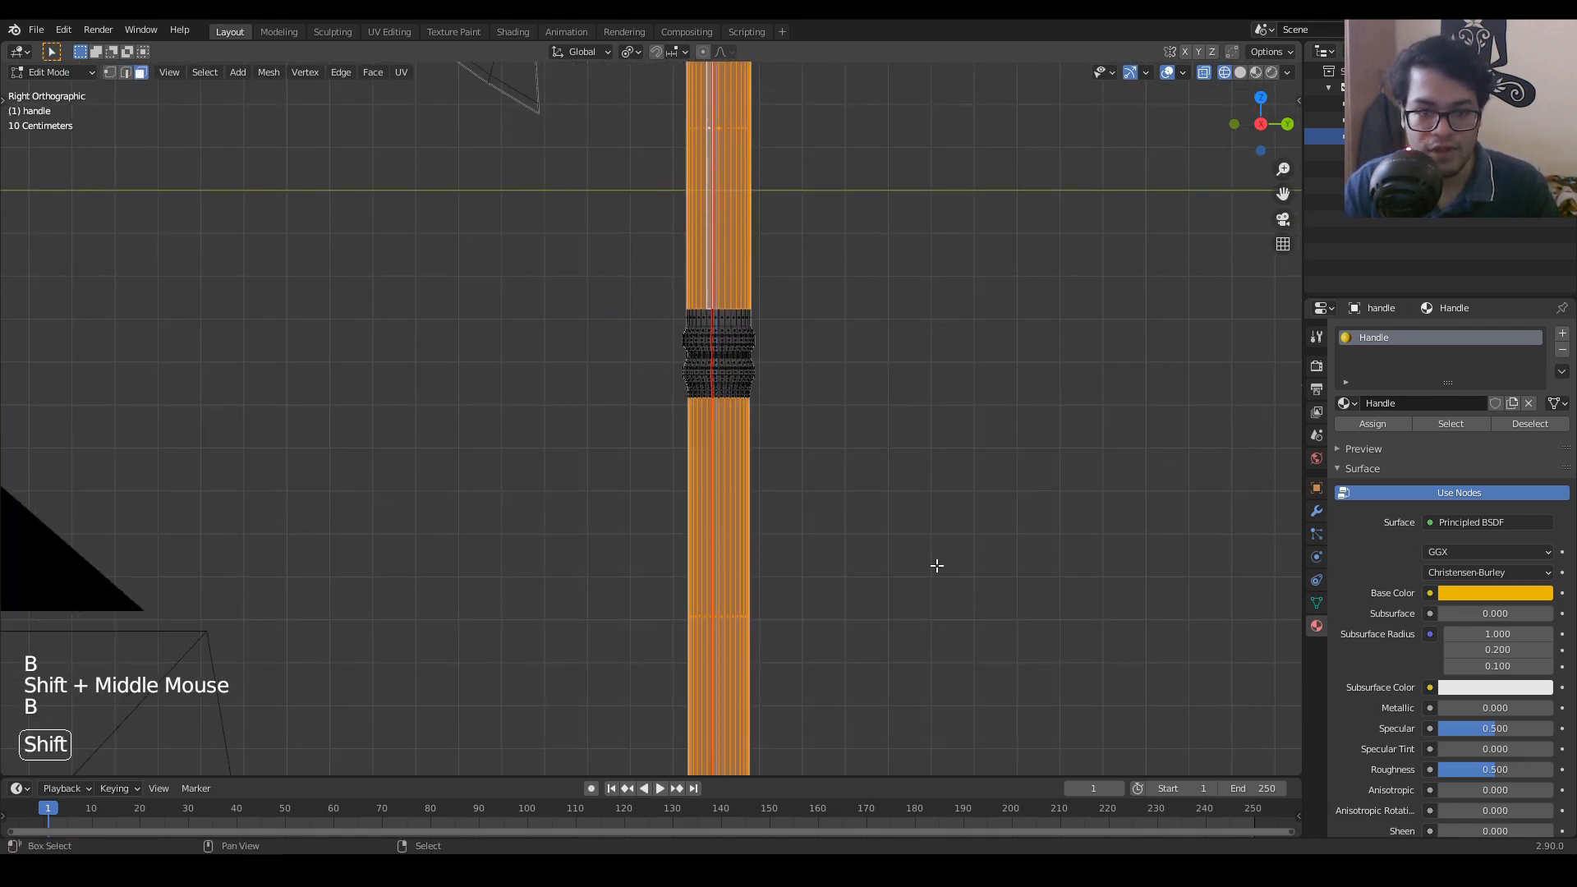
Step: Extend the face selection to the narrow transition bands around the handle's middle rings and the groove between them
{"action": "middle_click_drag", "start_coordinate": [937, 566], "coordinate": [950, 398], "text": "shift"}
{"action": "scroll", "coordinate": [915, 476], "scroll_direction": "up", "scroll_amount": 6}
{"action": "middle_click_drag", "start_coordinate": [915, 475], "coordinate": [781, 246], "text": "shift"}
{"action": "scroll", "coordinate": [781, 247], "scroll_direction": "down", "scroll_amount": 10}
{"action": "scroll", "coordinate": [785, 251], "scroll_direction": "up", "scroll_amount": 2}
{"action": "scroll", "coordinate": [785, 251], "scroll_direction": "down", "scroll_amount": 1}
{"action": "scroll", "coordinate": [784, 251], "scroll_direction": "up", "scroll_amount": 5}
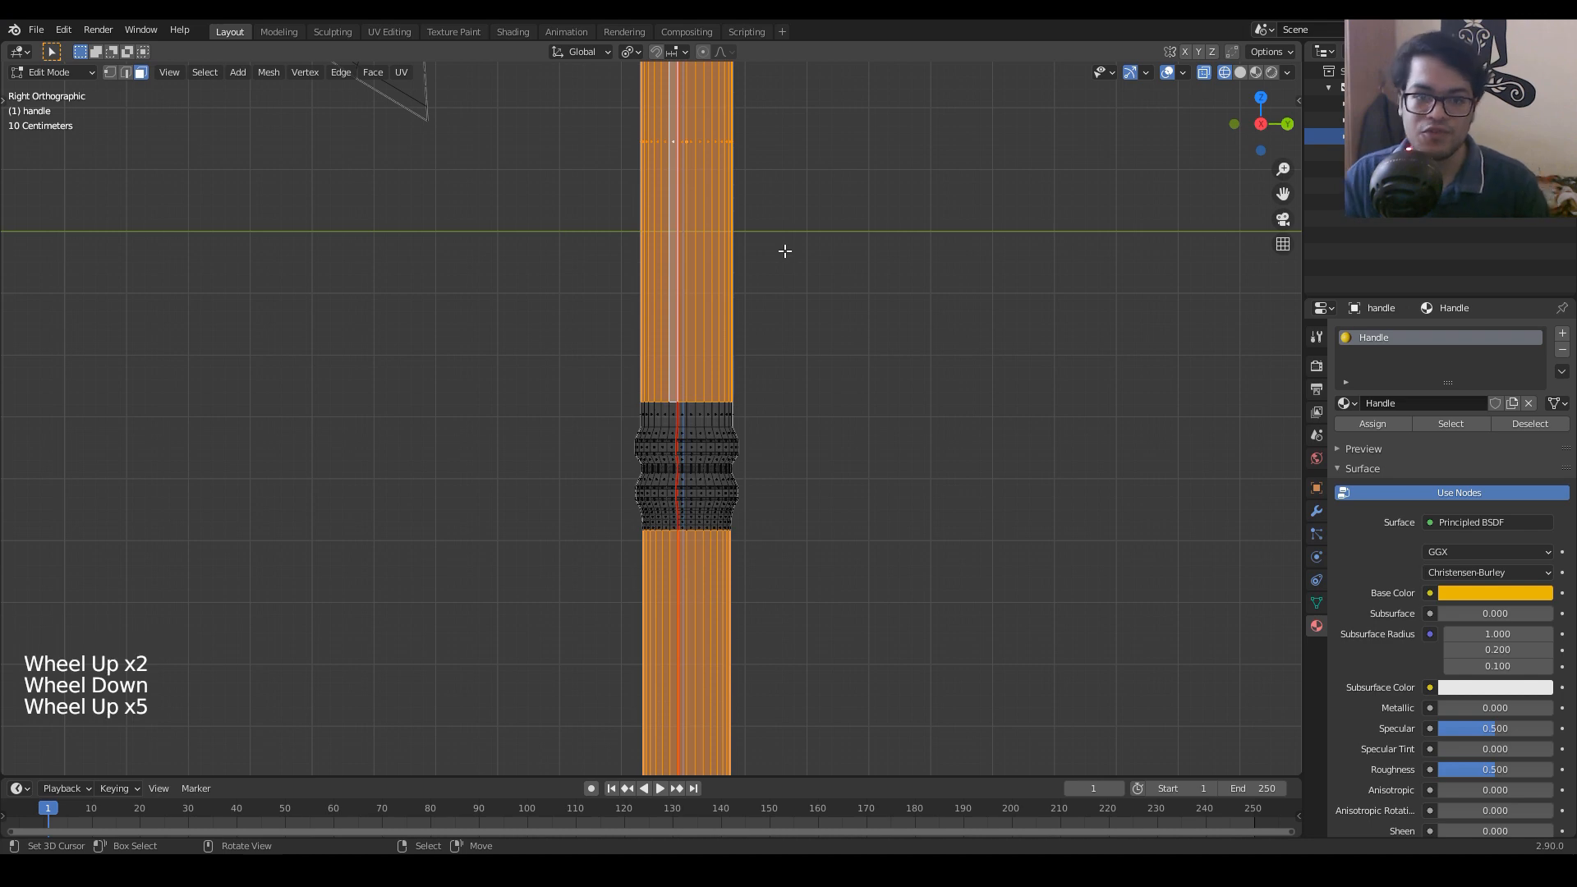
{"action": "key", "text": "b"}
{"action": "left_click_drag", "start_coordinate": [584, 275], "coordinate": [862, 415]}
{"action": "scroll", "coordinate": [862, 415], "scroll_direction": "up", "scroll_amount": 6}
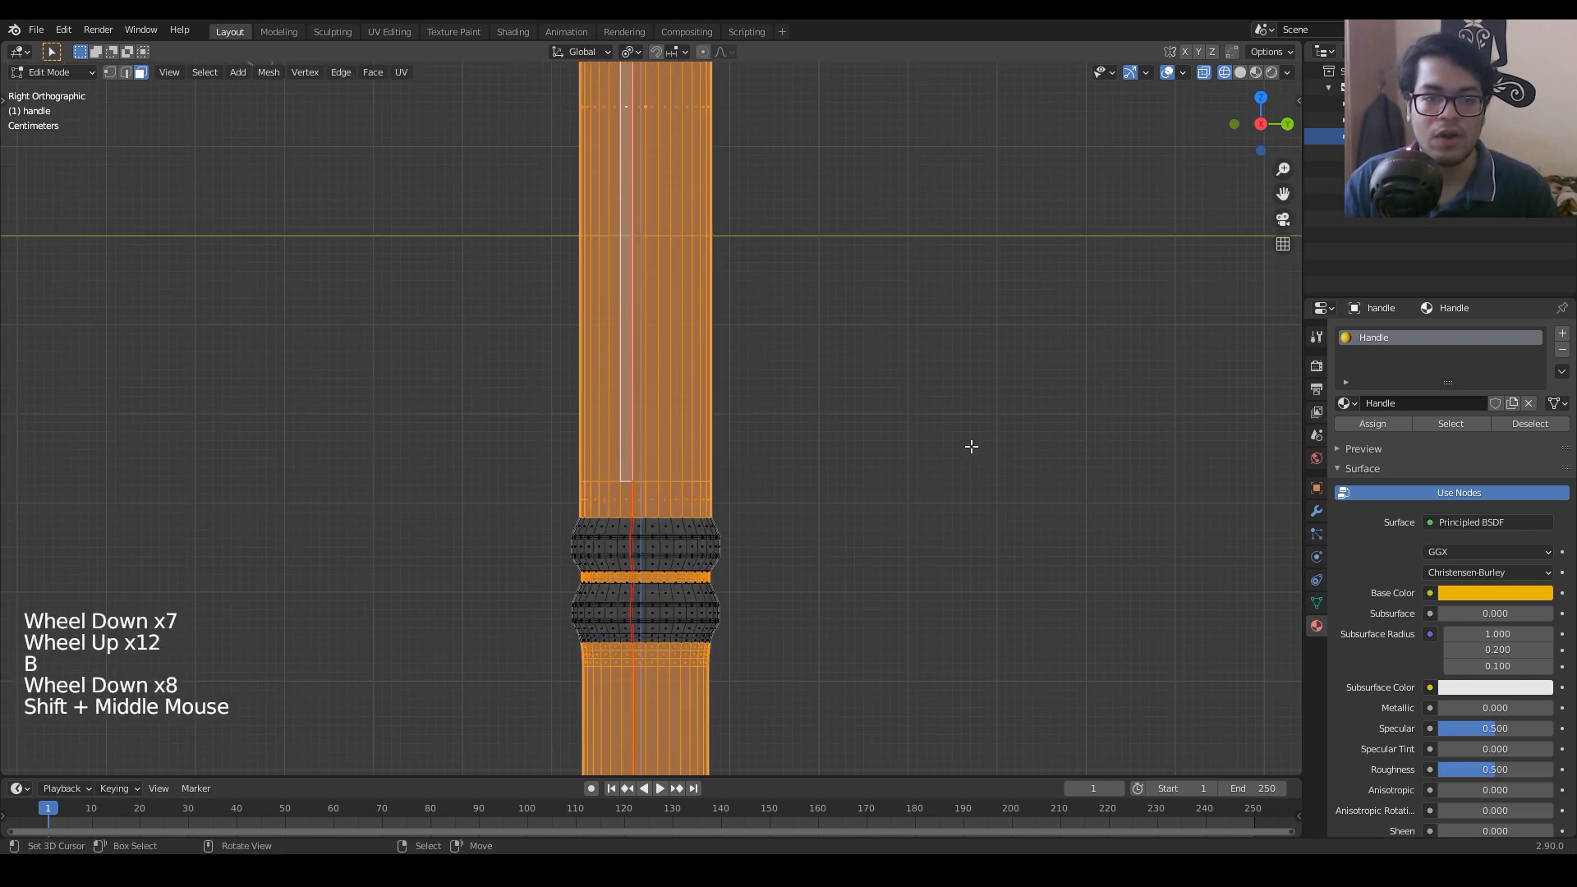
Step: Add the upper shaft's narrow face bands just below the flared collar to the selection
{"action": "scroll", "coordinate": [971, 447], "scroll_direction": "down", "scroll_amount": 6}
{"action": "middle_click_drag", "start_coordinate": [972, 447], "coordinate": [865, 408], "text": "shift"}
{"action": "scroll", "coordinate": [890, 534], "scroll_direction": "up", "scroll_amount": 6}
{"action": "middle_click_drag", "start_coordinate": [889, 534], "coordinate": [801, 591], "text": "shift"}
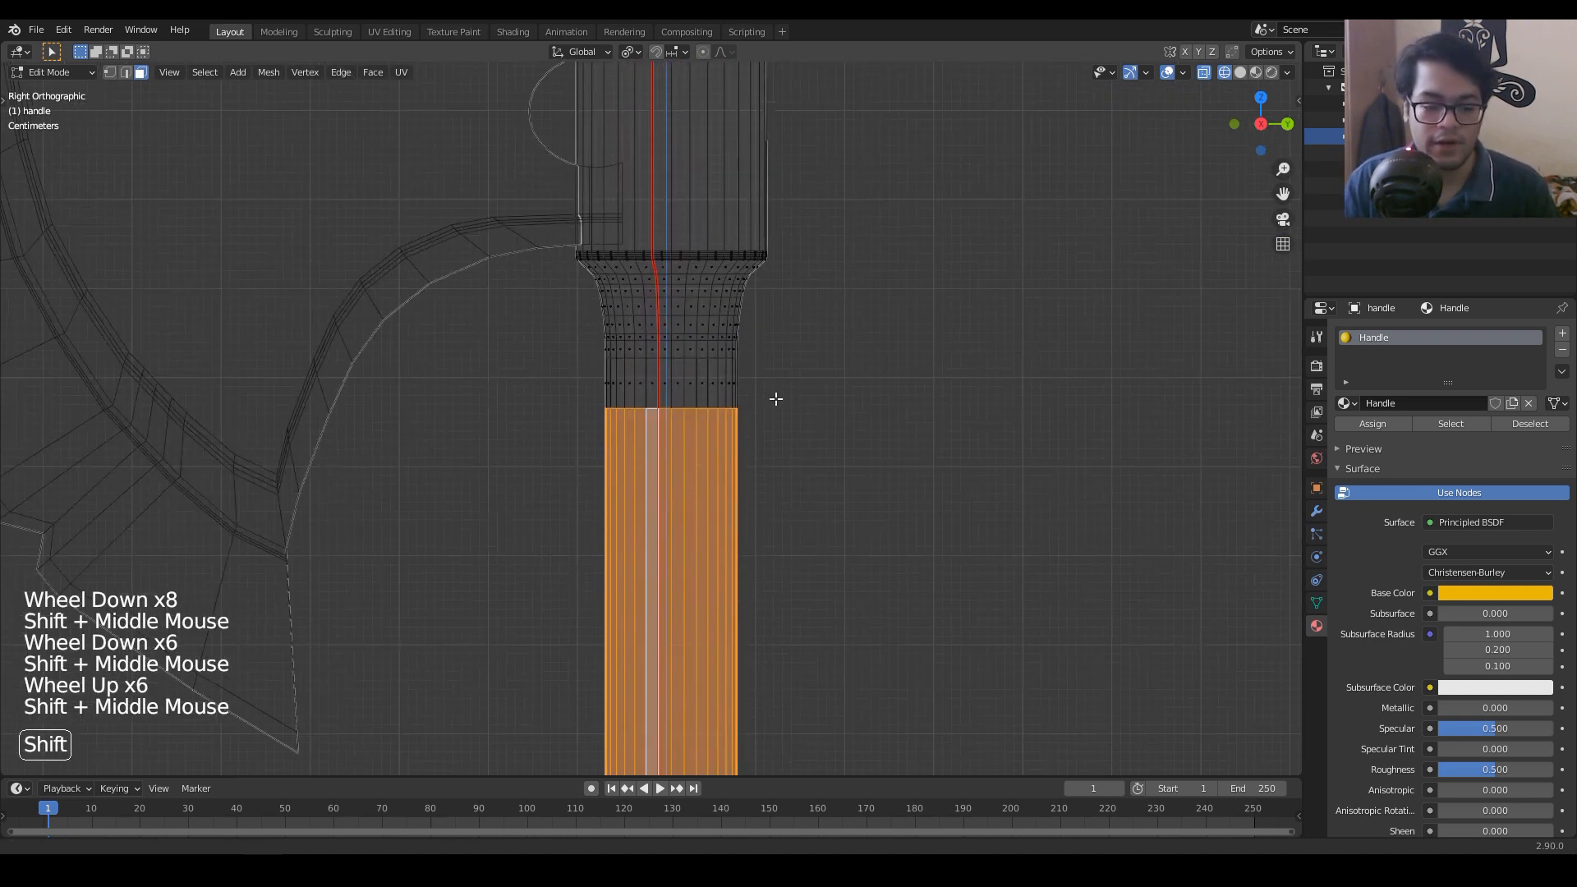
{"action": "key", "text": "b"}
{"action": "left_click_drag", "start_coordinate": [573, 345], "coordinate": [1101, 514]}
{"action": "scroll", "coordinate": [1101, 514], "scroll_direction": "down", "scroll_amount": 6}
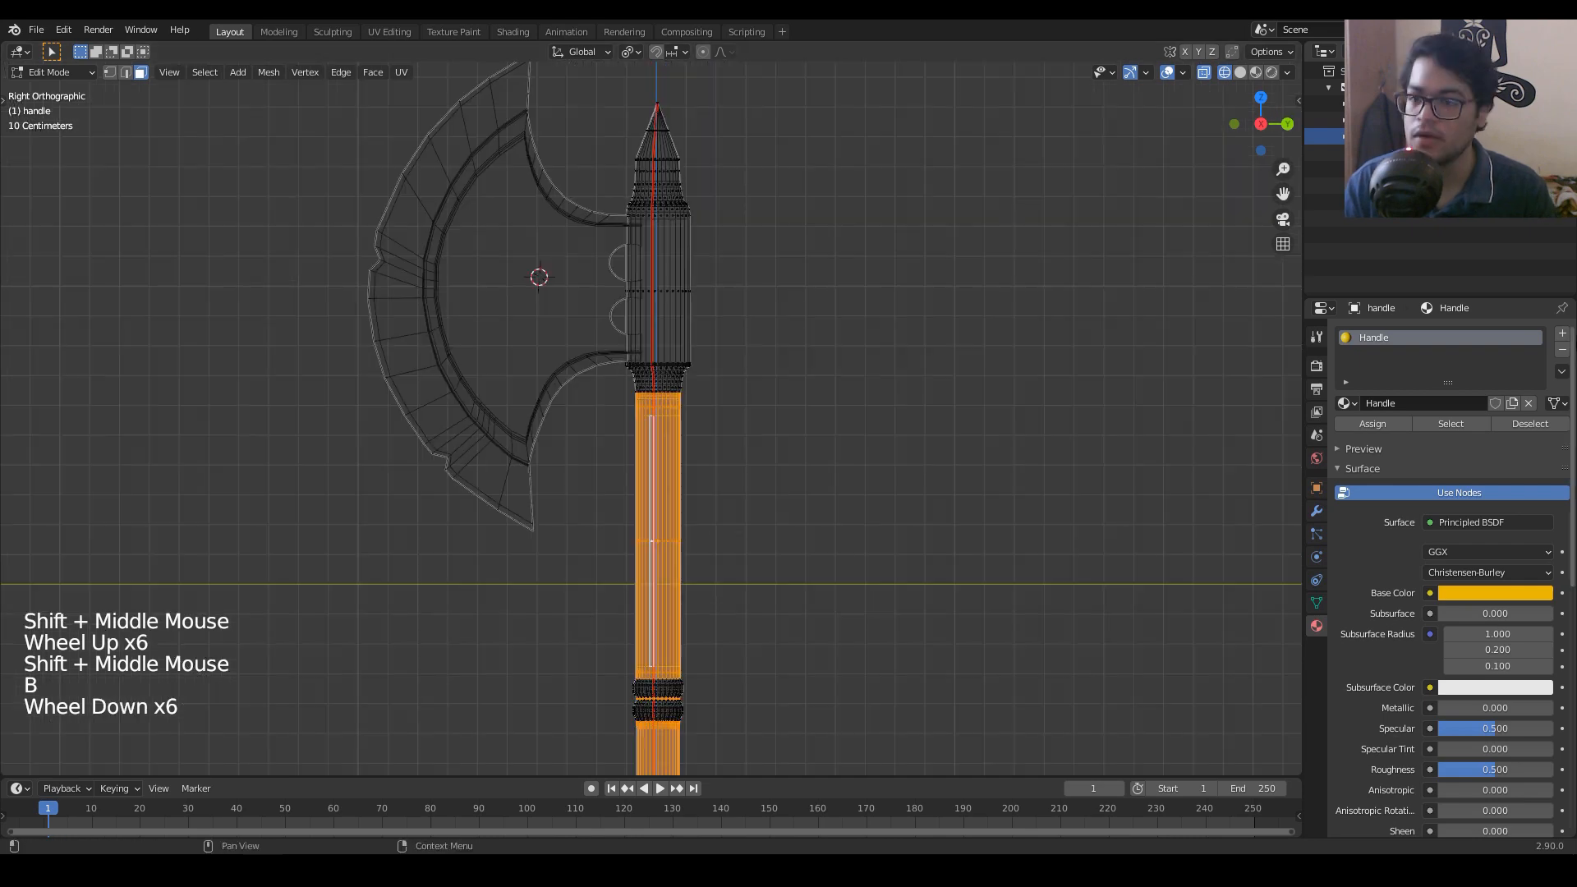
Step: Add a second material slot to the handle and create a new material named wood in it
{"action": "left_click", "coordinate": [1563, 341]}
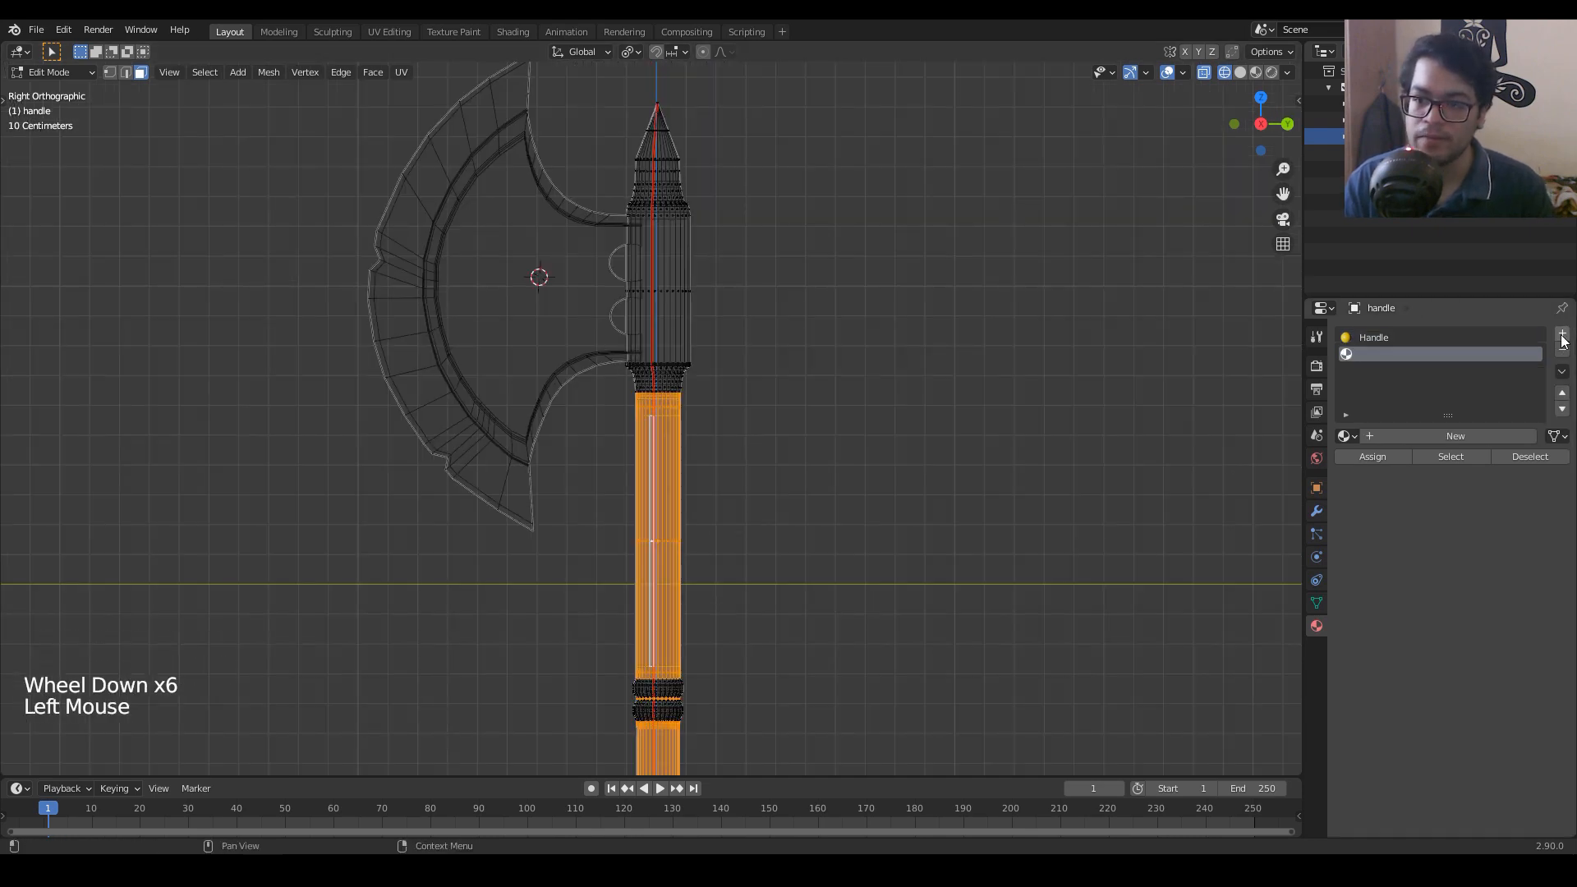
{"action": "left_click", "coordinate": [1420, 437]}
{"action": "left_click", "coordinate": [1421, 435]}
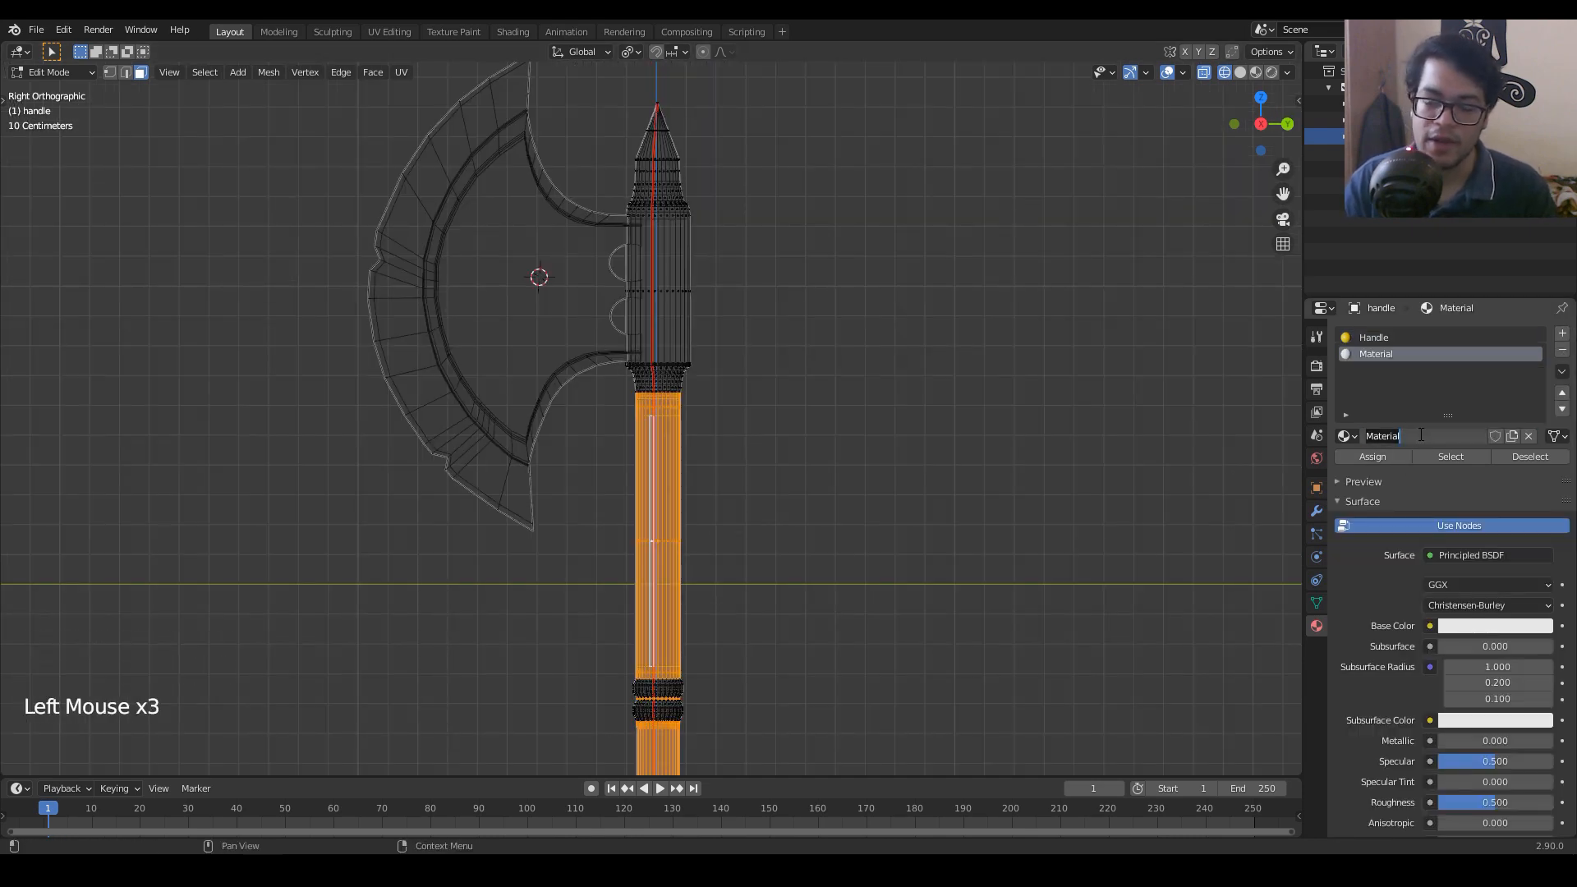
{"action": "type", "text": "wood"}
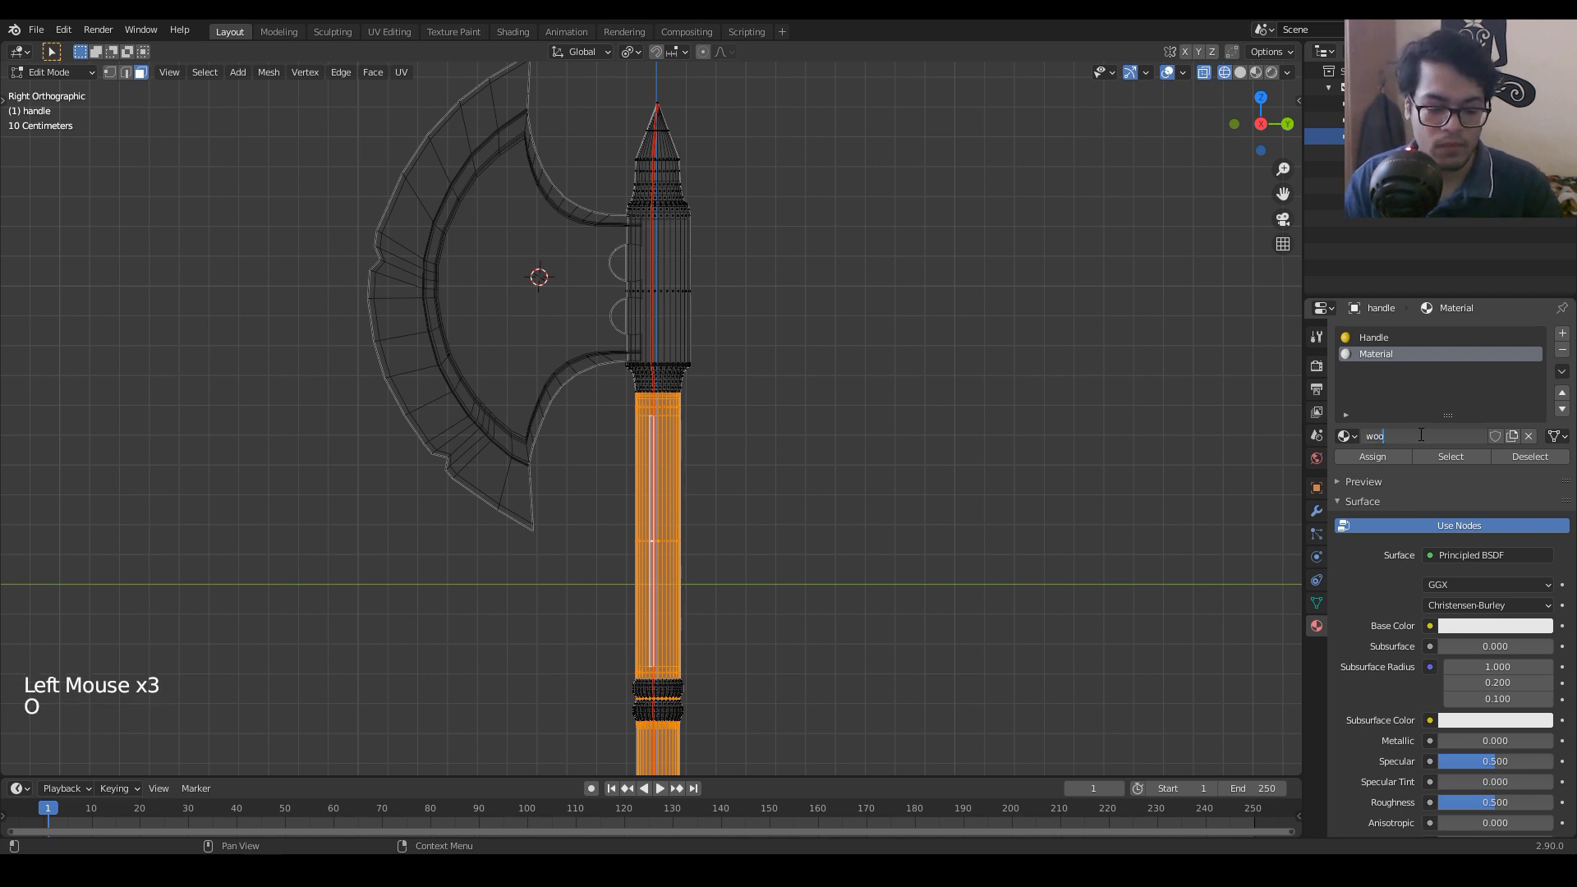
{"action": "key", "text": "Return"}
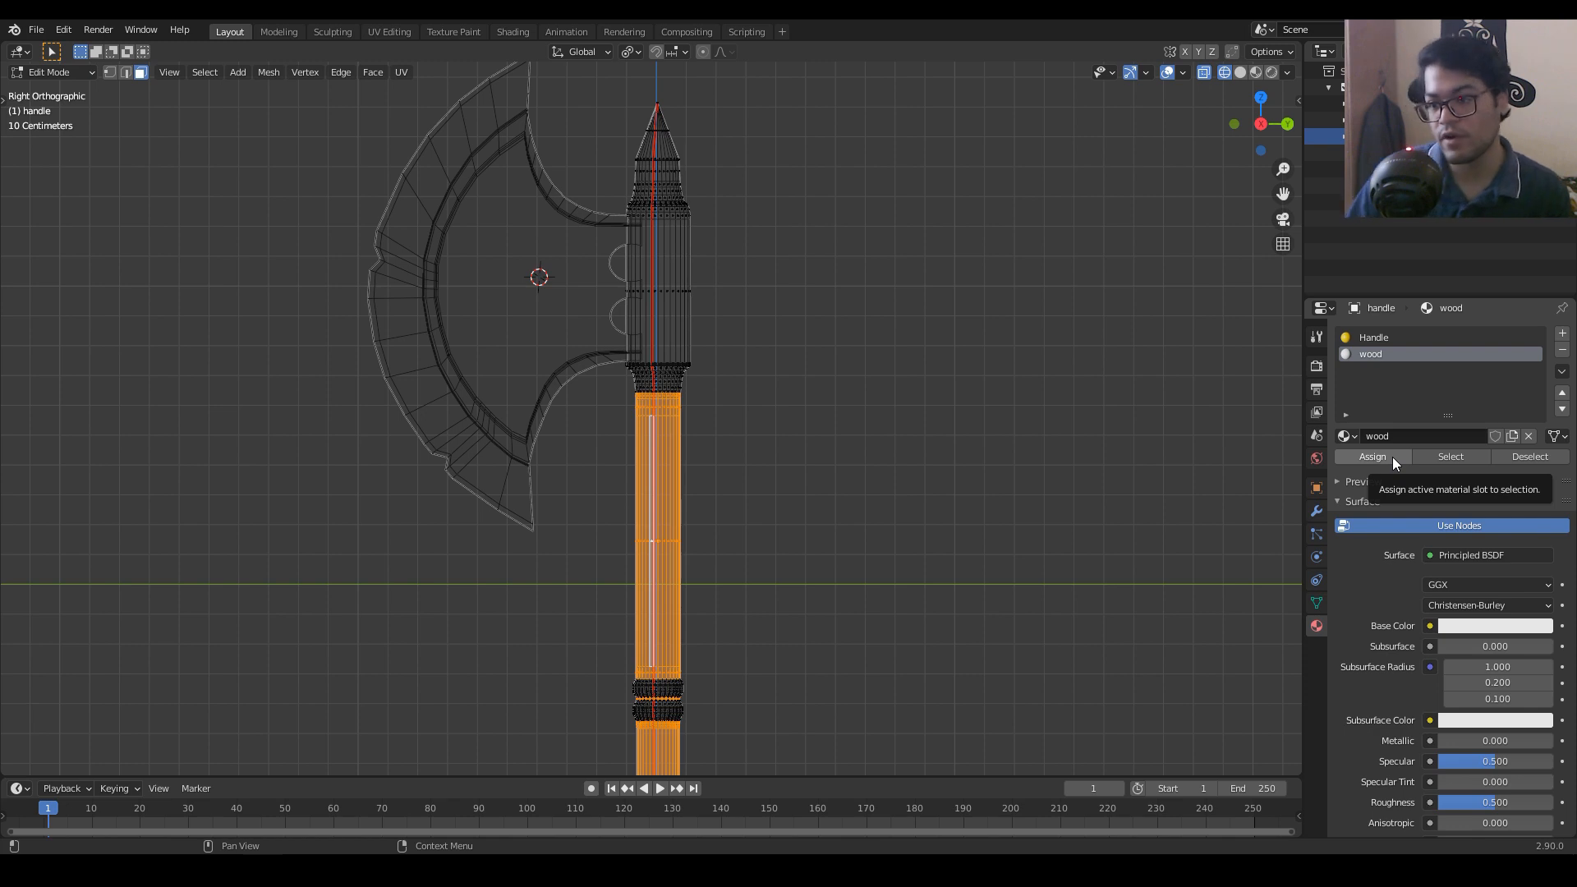
Step: Assign the wood material to the selected shaft faces of the handle
{"action": "left_click", "coordinate": [1392, 456]}
{"action": "left_click", "coordinate": [1392, 457]}
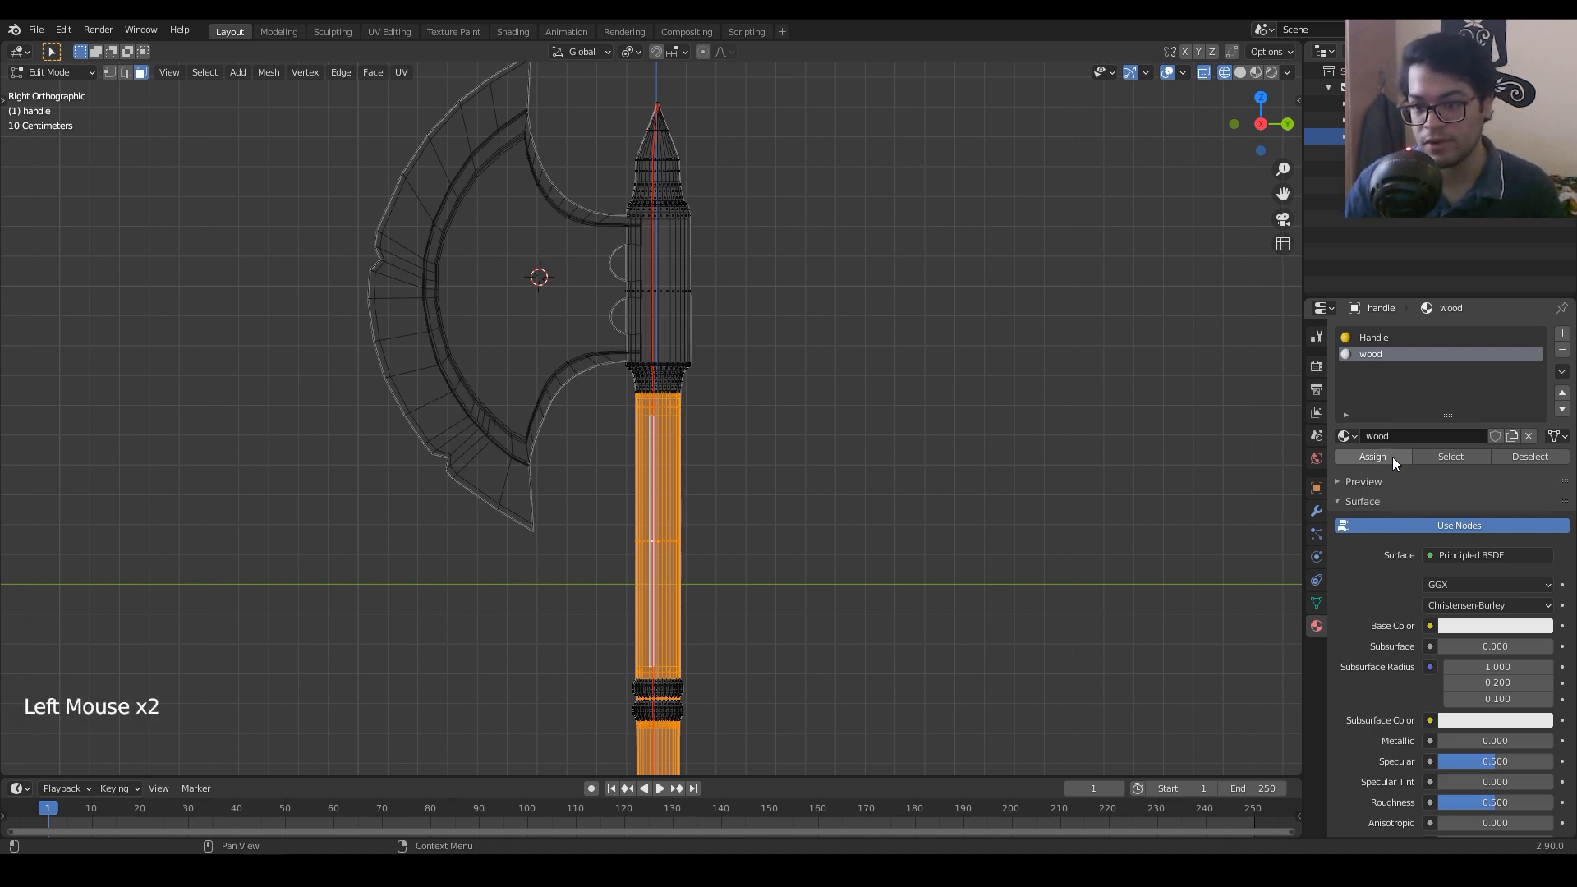
{"action": "left_click", "coordinate": [1393, 456]}
{"action": "left_click", "coordinate": [1392, 457]}
{"action": "left_click", "coordinate": [1392, 457]}
{"action": "left_click", "coordinate": [1393, 456]}
{"action": "left_click", "coordinate": [1393, 457]}
{"action": "left_click", "coordinate": [1392, 457]}
{"action": "left_click", "coordinate": [1393, 457]}
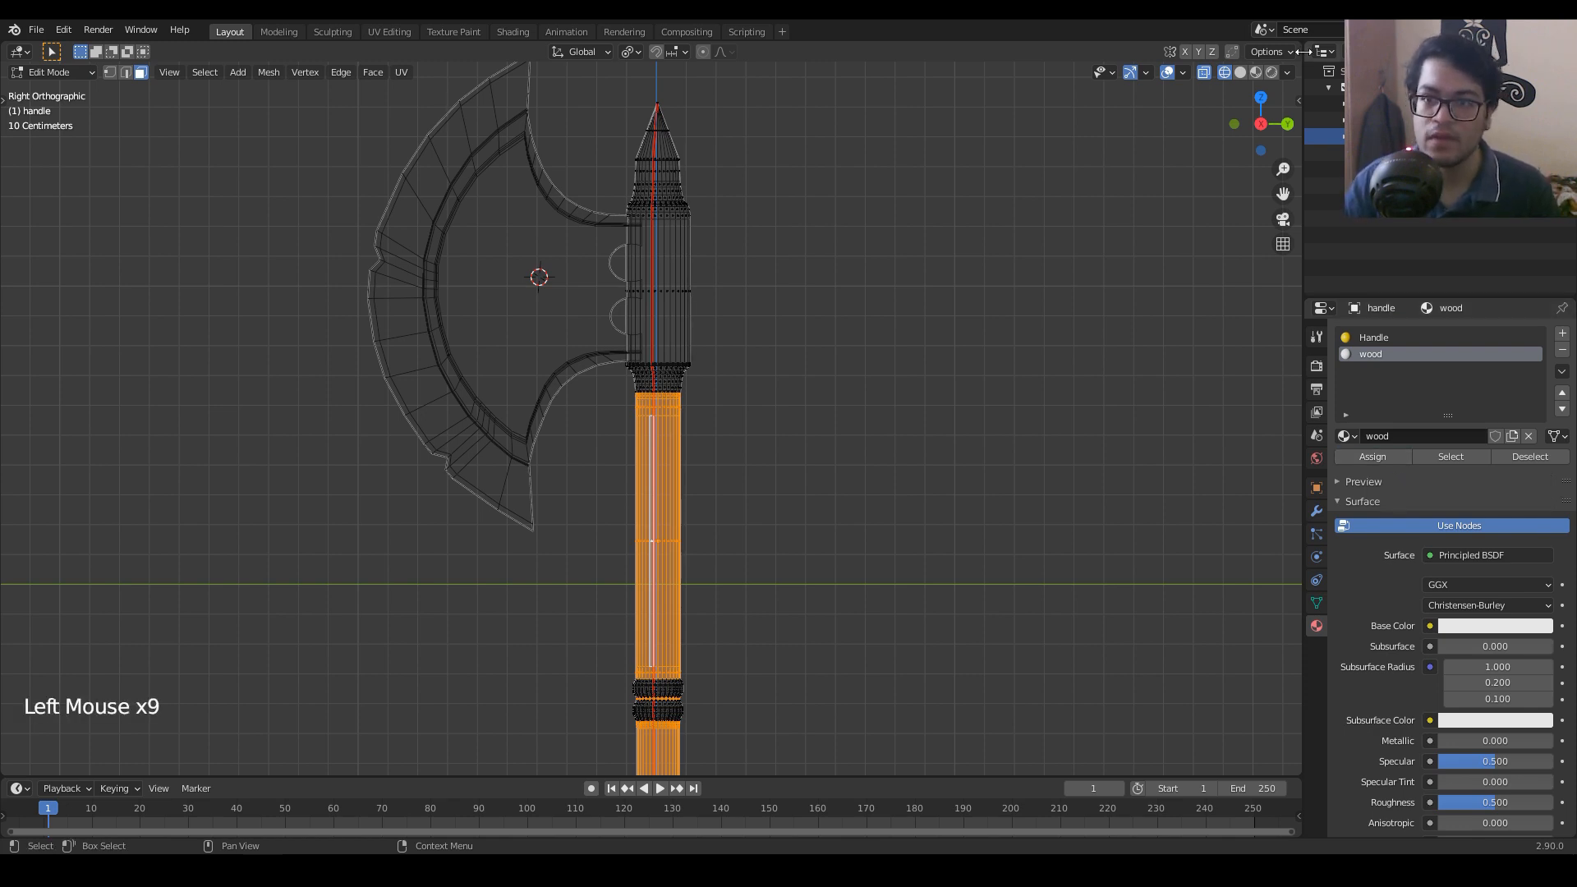
Step: Switch the viewport to Material Preview, return to Object Mode and look over the handle's two materials
{"action": "left_click", "coordinate": [1256, 73]}
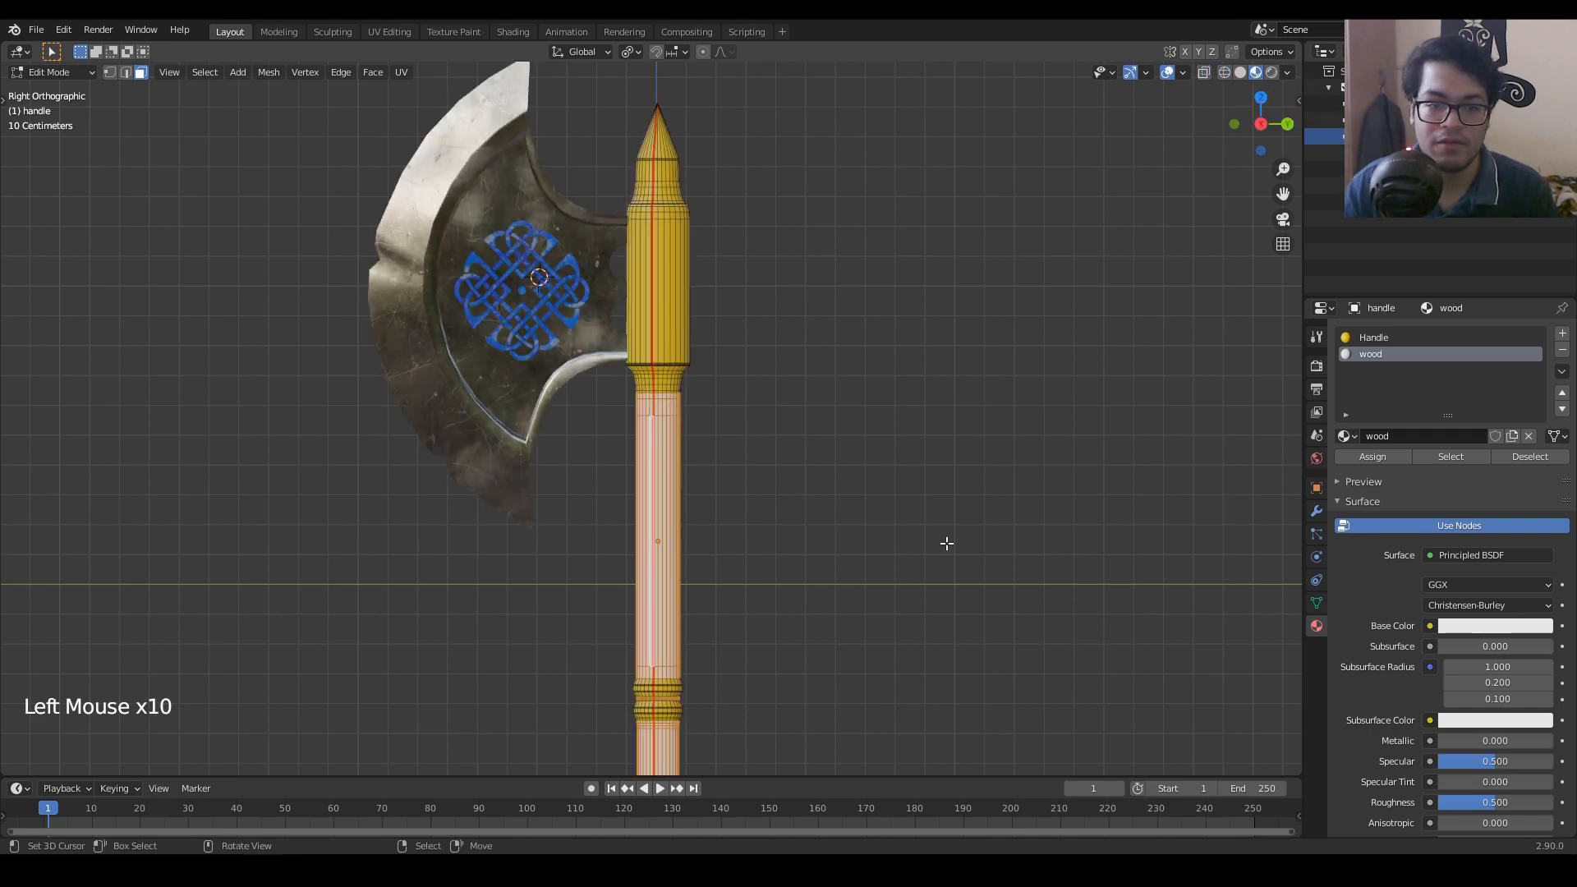
{"action": "middle_click_drag", "start_coordinate": [944, 542], "coordinate": [1010, 377], "text": "shift"}
{"action": "key", "text": "Tab"}
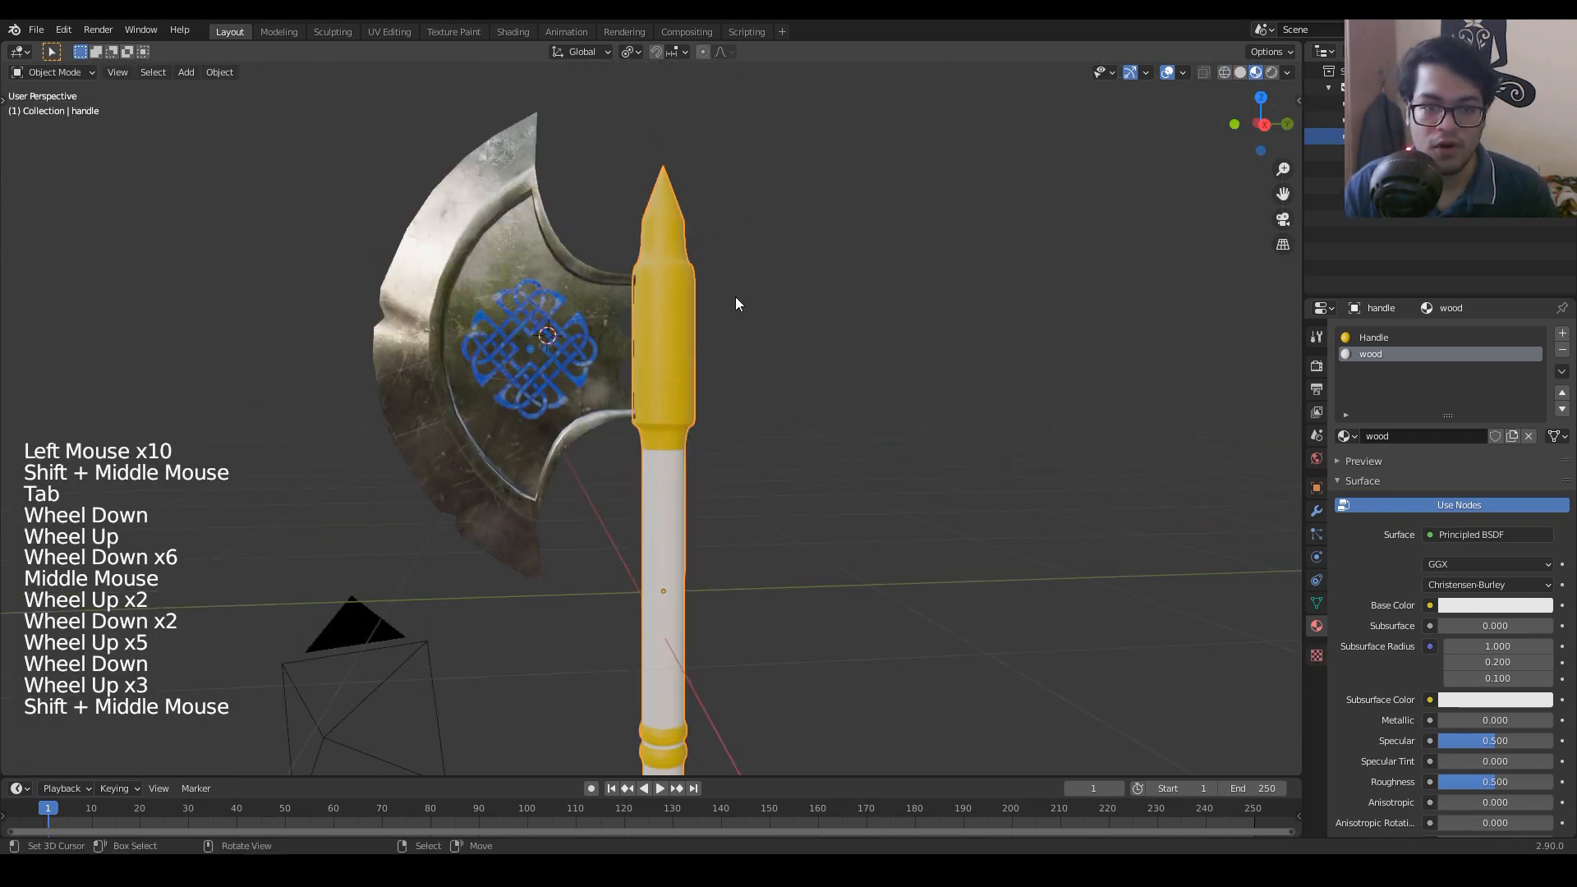
{"action": "scroll", "coordinate": [737, 304], "scroll_direction": "down", "scroll_amount": 3}
{"action": "middle_click_drag", "start_coordinate": [820, 538], "coordinate": [785, 534], "text": "shift"}
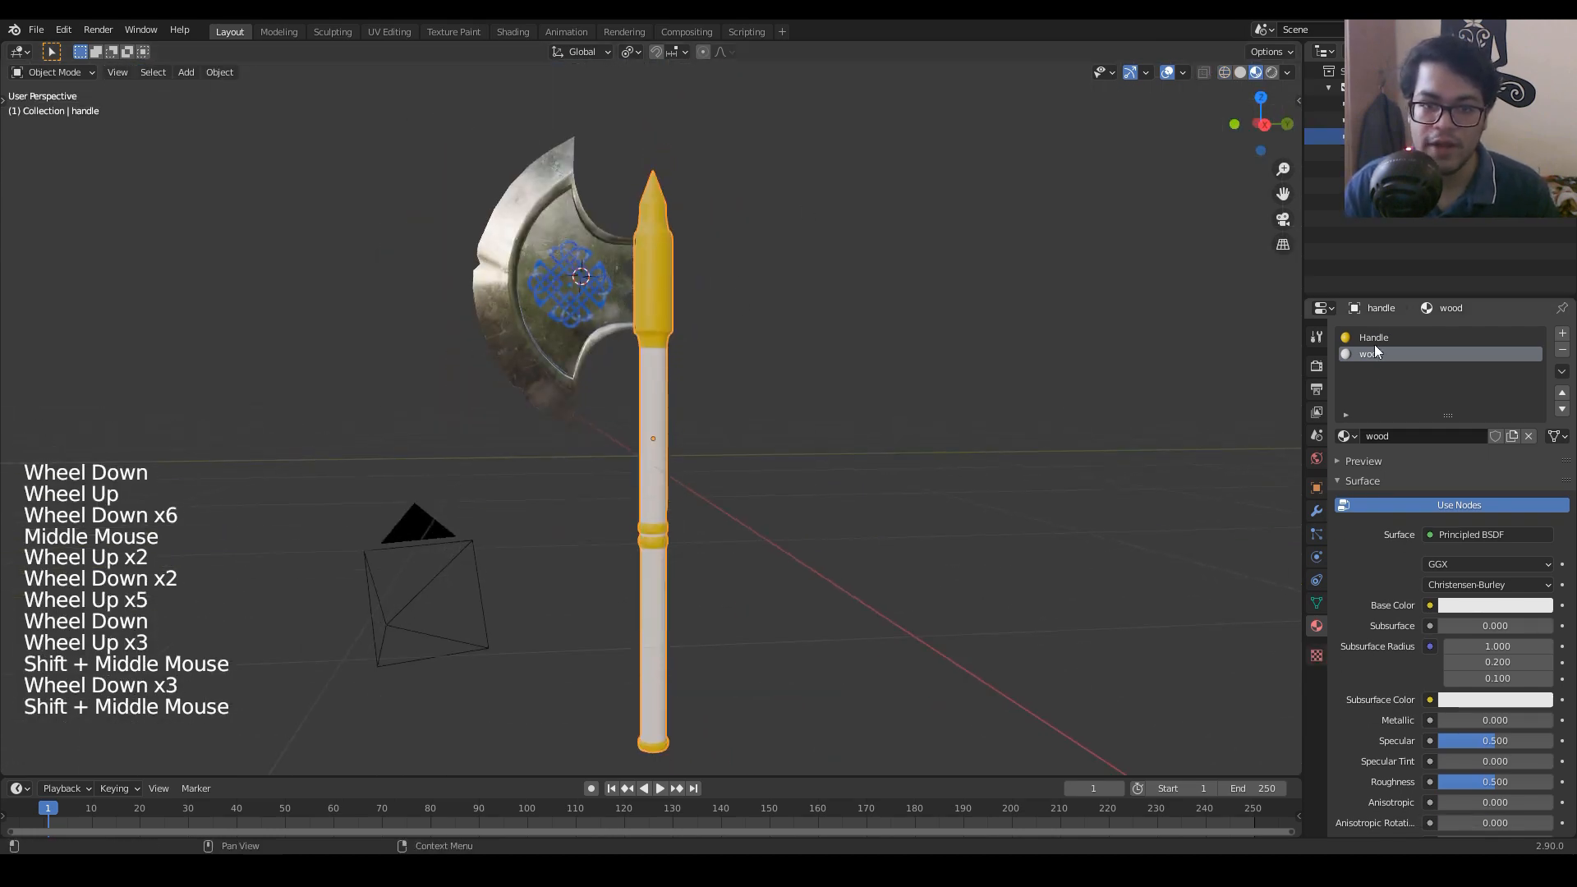
Step: Examine the untextured wood sections and the metal rings along the handle's shaft up close
{"action": "scroll", "coordinate": [908, 447], "scroll_direction": "up", "scroll_amount": 7}
{"action": "middle_click_drag", "start_coordinate": [909, 447], "coordinate": [887, 391], "text": "shift"}
{"action": "mouse_move", "coordinate": [750, 373]}
{"action": "middle_mouse_down"}
{"action": "mouse_move", "coordinate": [732, 476]}
{"action": "mouse_move", "coordinate": [748, 397]}
{"action": "middle_mouse_up"}
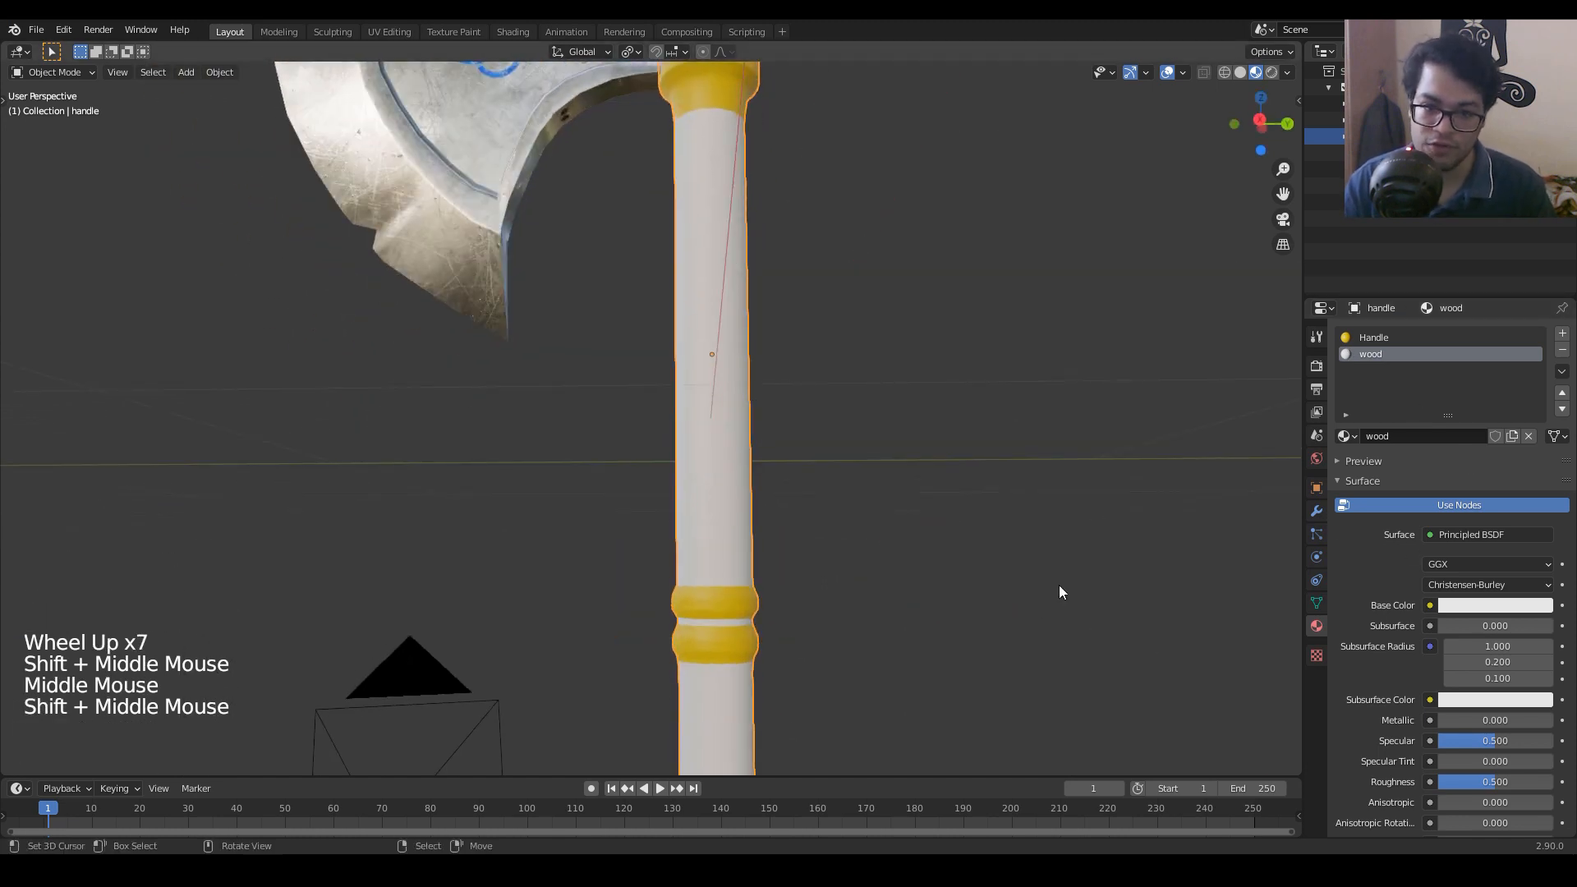
{"action": "scroll", "coordinate": [1043, 575], "scroll_direction": "down", "scroll_amount": 6}
{"action": "scroll", "coordinate": [944, 526], "scroll_direction": "up", "scroll_amount": 1}
{"action": "middle_click_drag", "start_coordinate": [869, 493], "coordinate": [908, 493], "text": "shift"}
{"action": "scroll", "coordinate": [854, 386], "scroll_direction": "down", "scroll_amount": 1, "text": "shift"}
{"action": "scroll", "coordinate": [805, 303], "scroll_direction": "down", "scroll_amount": 1}
{"action": "middle_click_drag", "start_coordinate": [802, 287], "coordinate": [838, 412]}
{"action": "scroll", "coordinate": [612, 454], "scroll_direction": "up", "scroll_amount": 1}
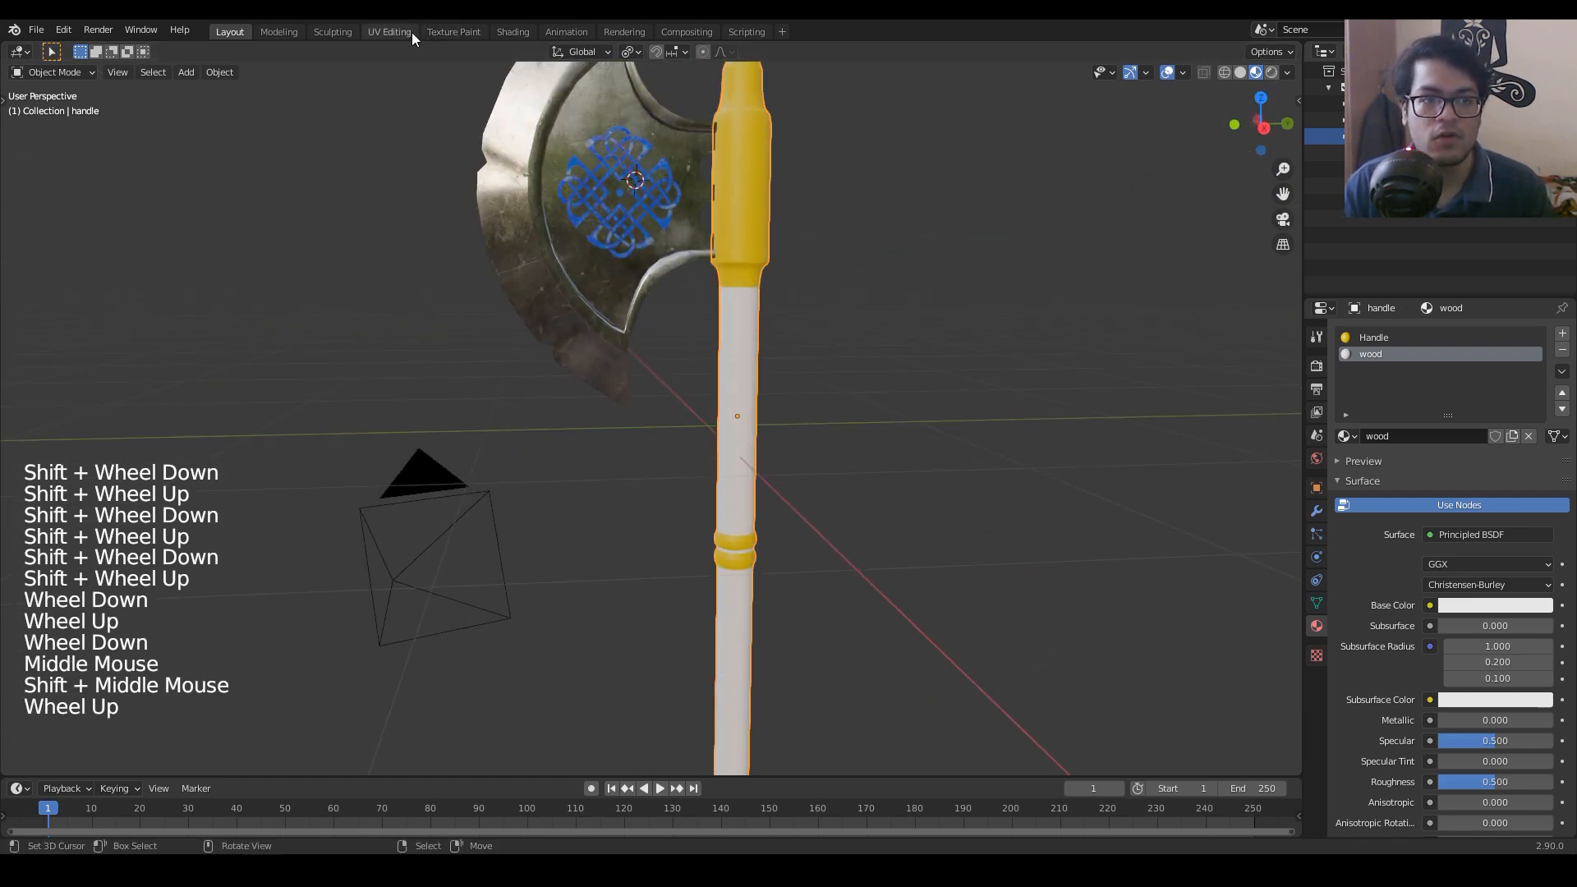
Step: In the Shading workspace, load all four Wood031_2K maps (color, displacement, normal, roughness) into the wood material with Principled Texture Setup
{"action": "left_click", "coordinate": [513, 33]}
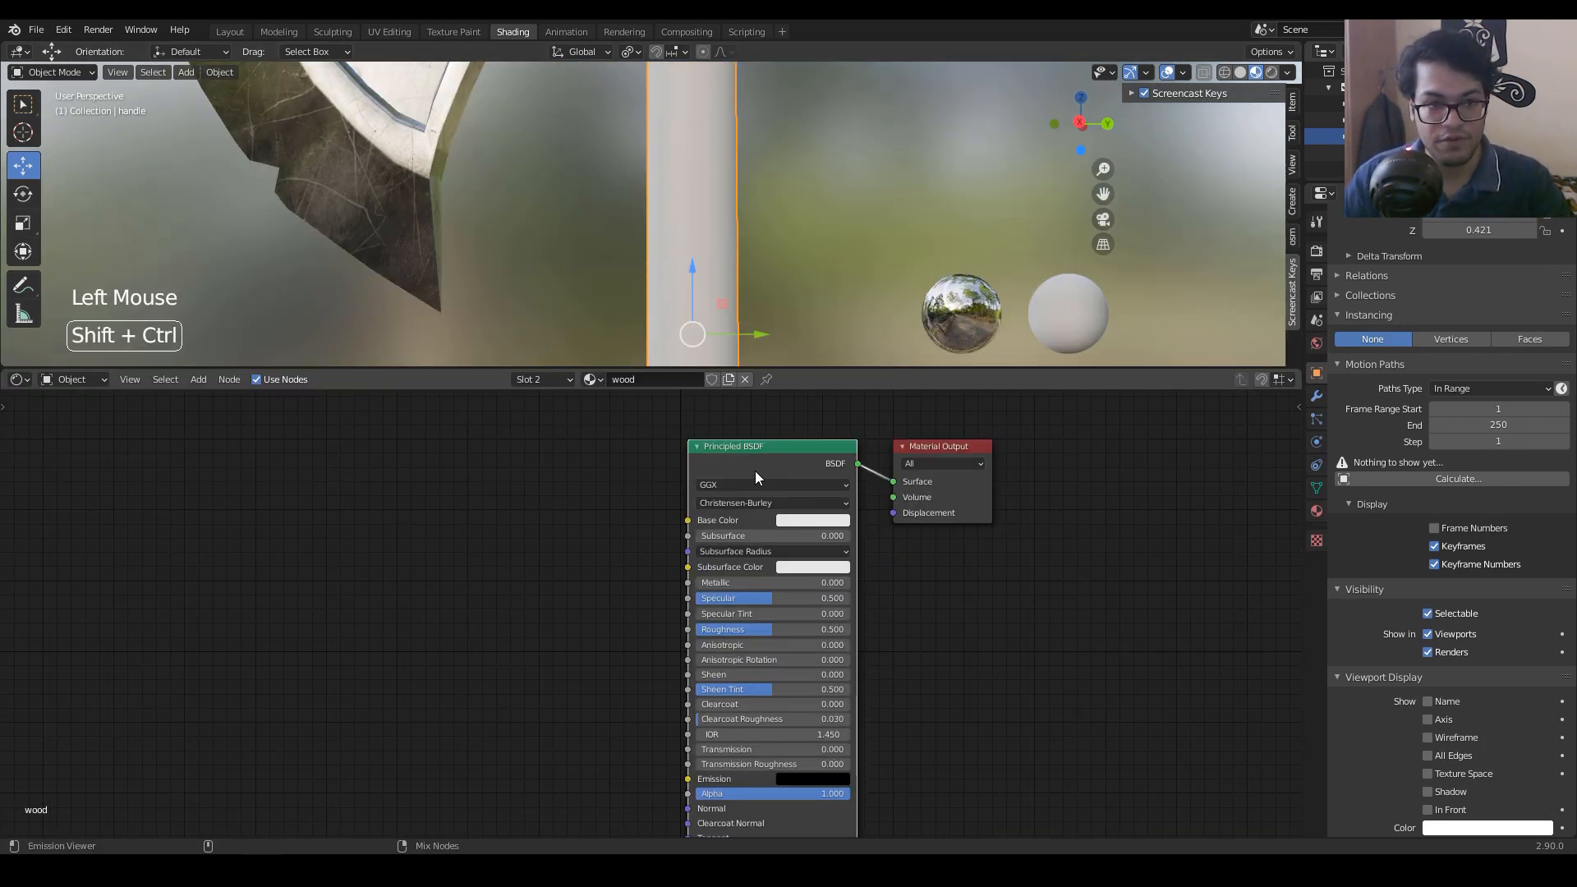
{"action": "key", "text": "ctrl+shift+t"}
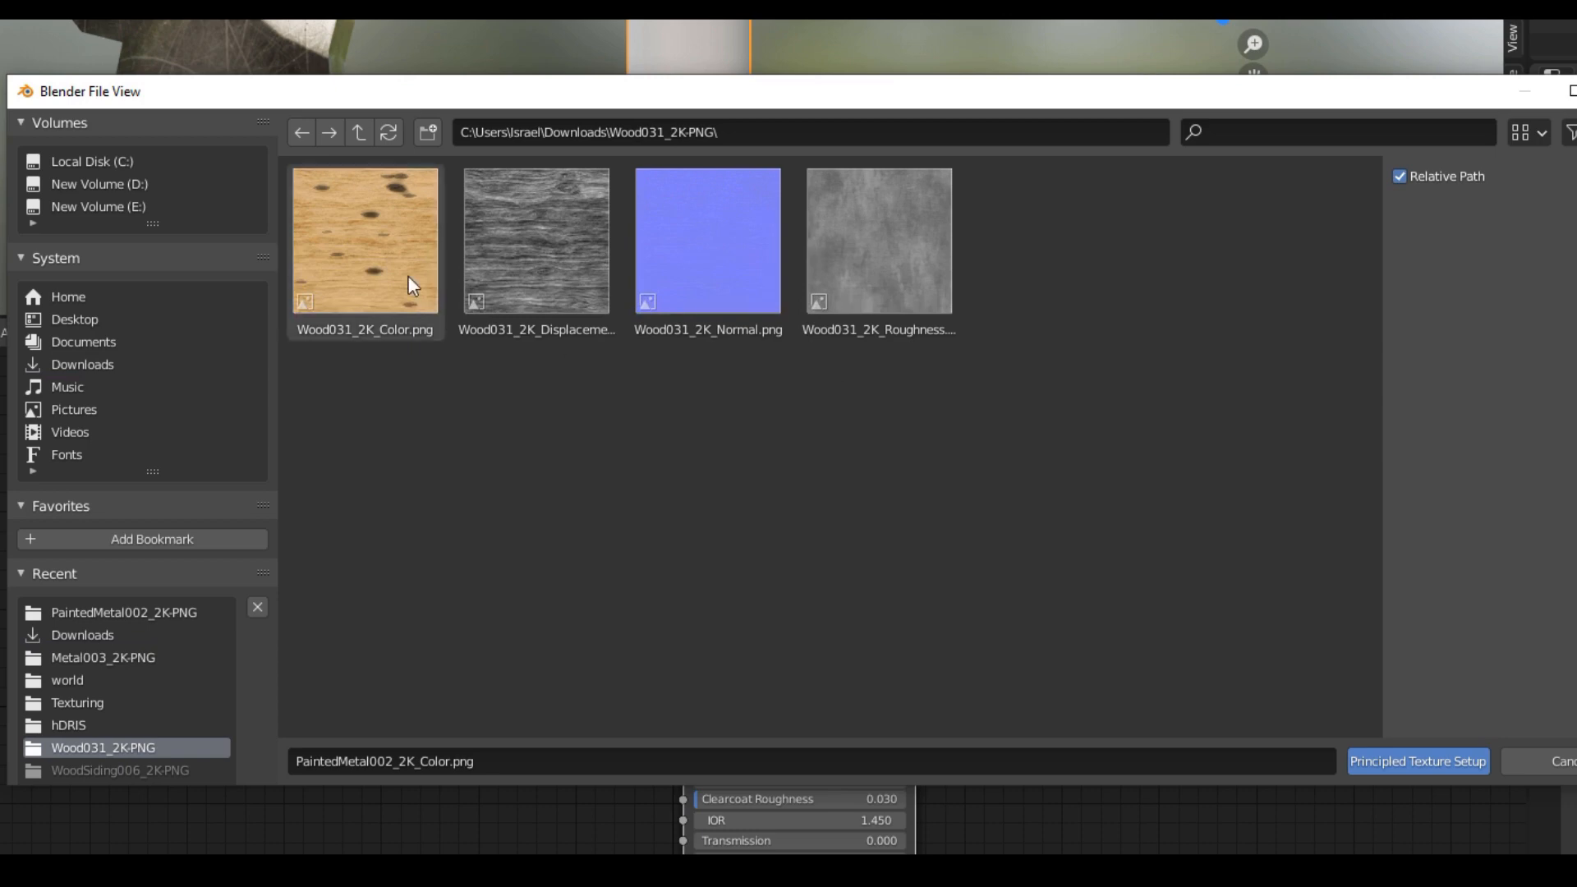
{"action": "left_click_drag", "start_coordinate": [409, 280], "coordinate": [817, 570]}
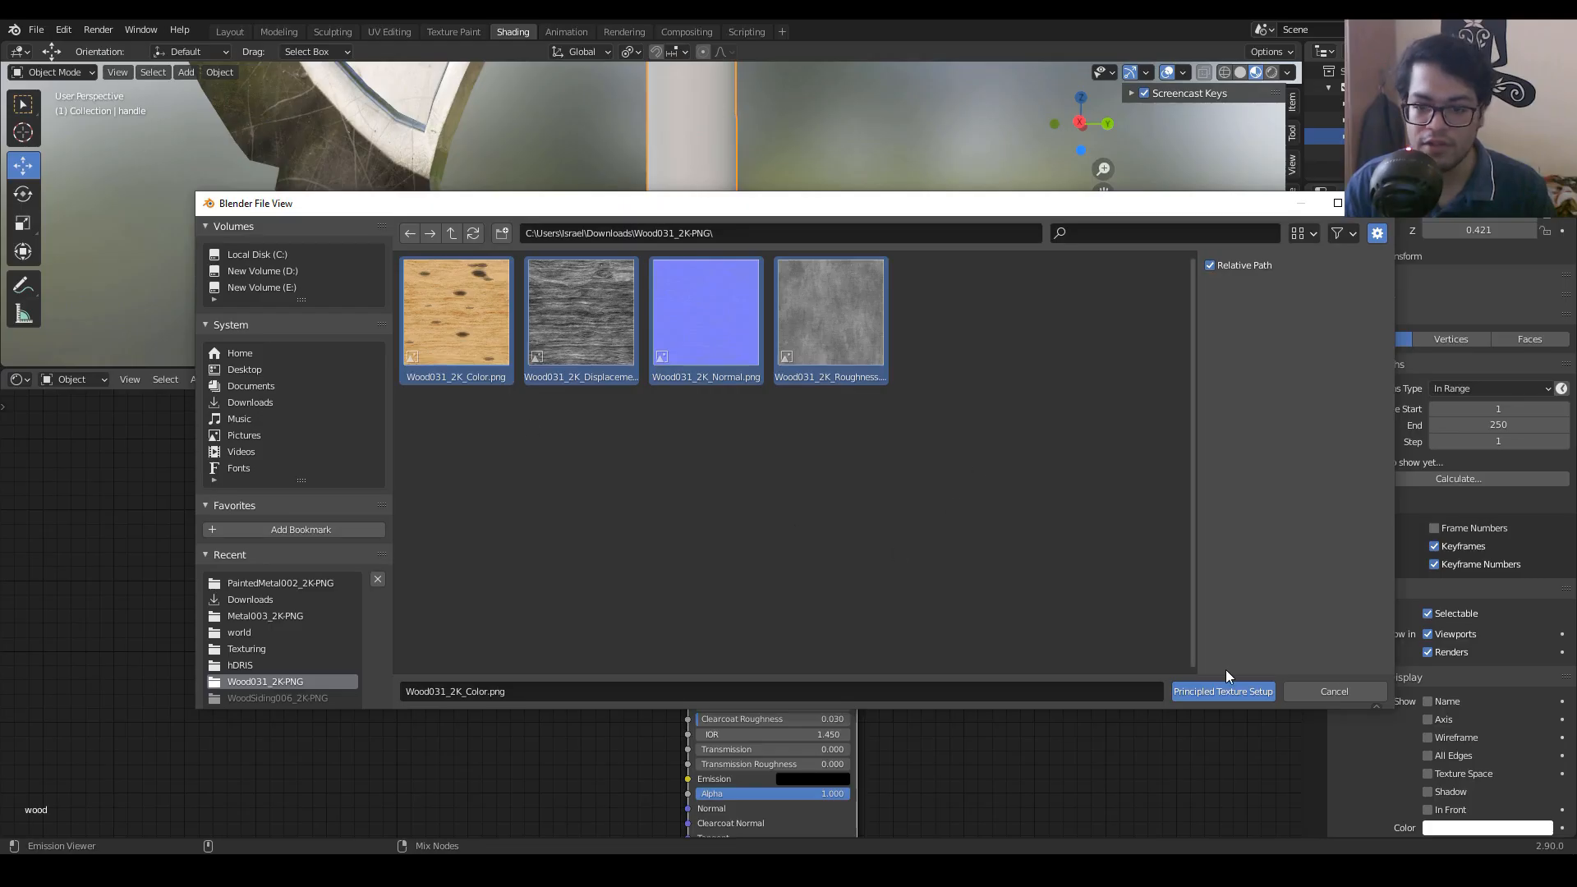
{"action": "left_click", "coordinate": [1224, 690]}
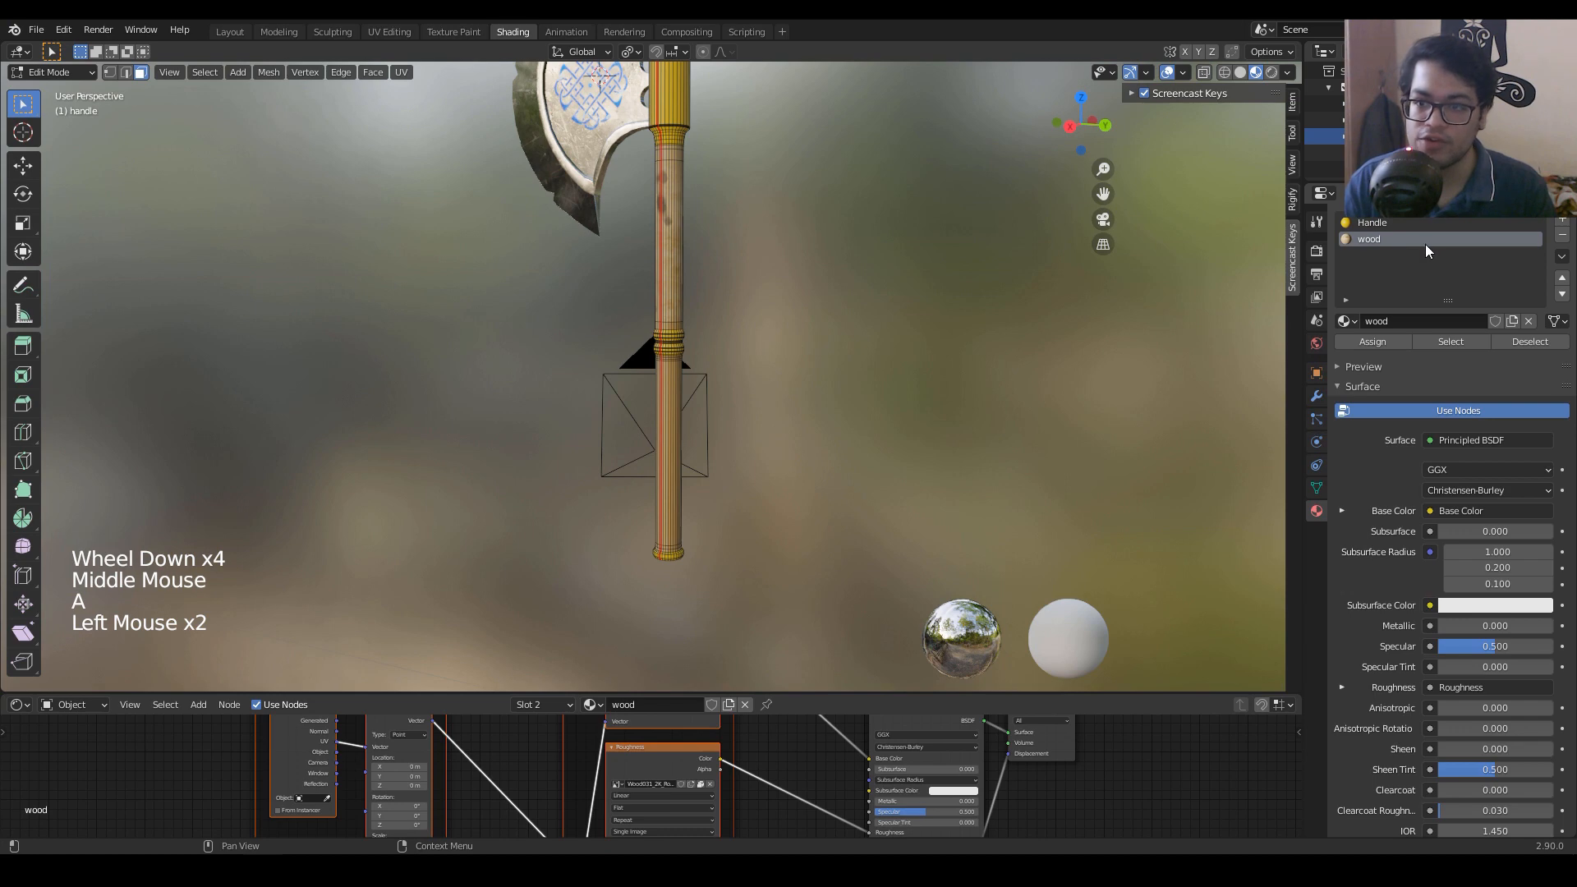
Step: Select the handle faces that use the wood material and unwrap them with Cylinder Projection
{"action": "left_click", "coordinate": [1455, 344]}
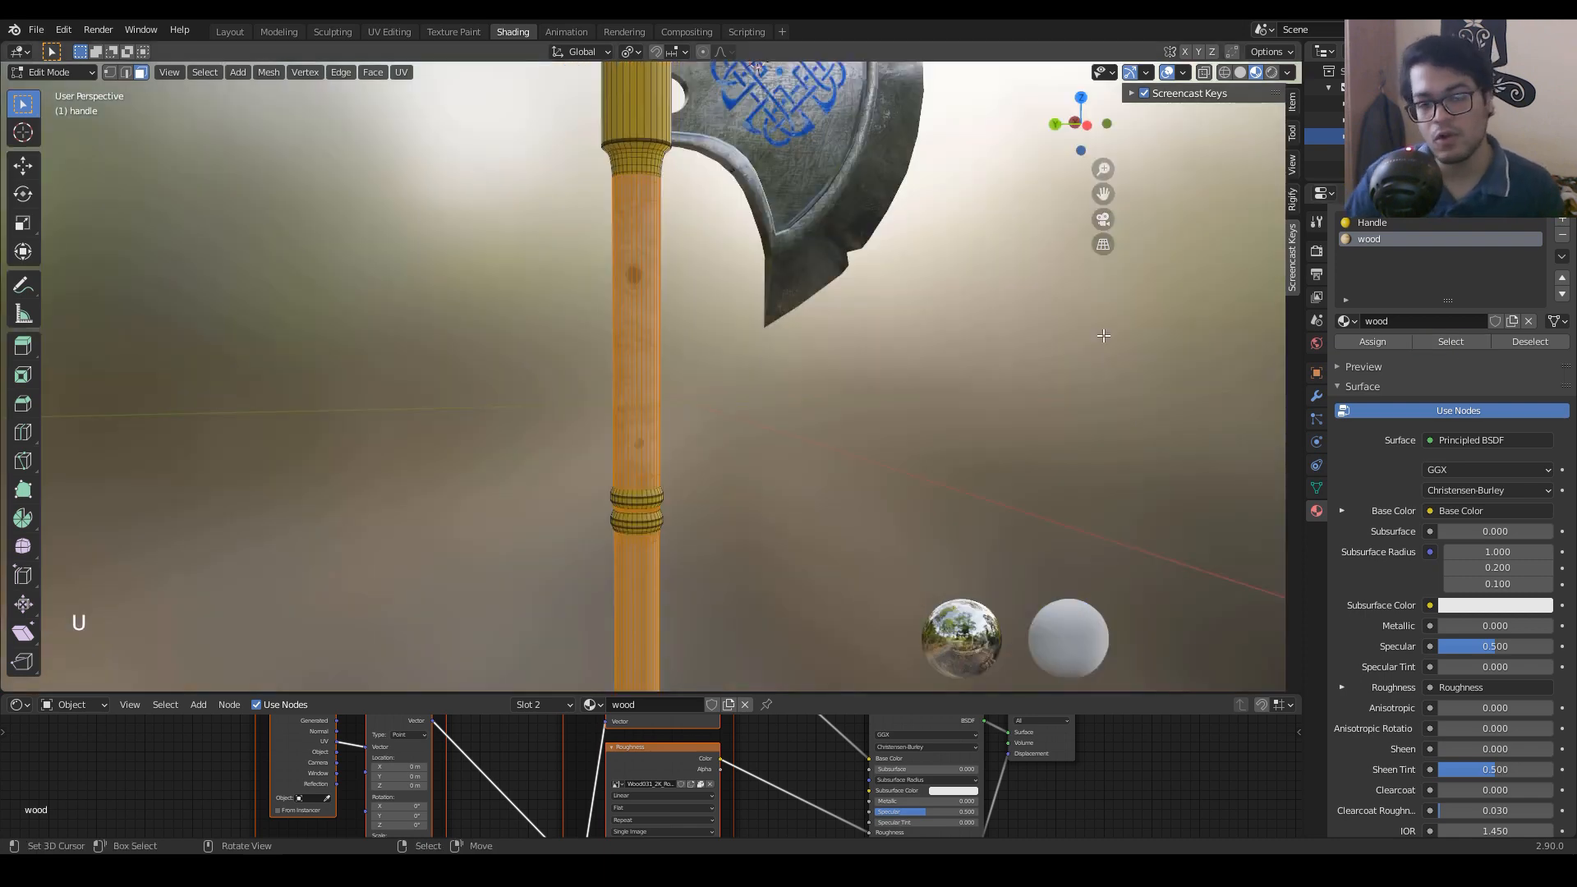
{"action": "scroll", "coordinate": [1103, 335], "scroll_direction": "up", "scroll_amount": 3}
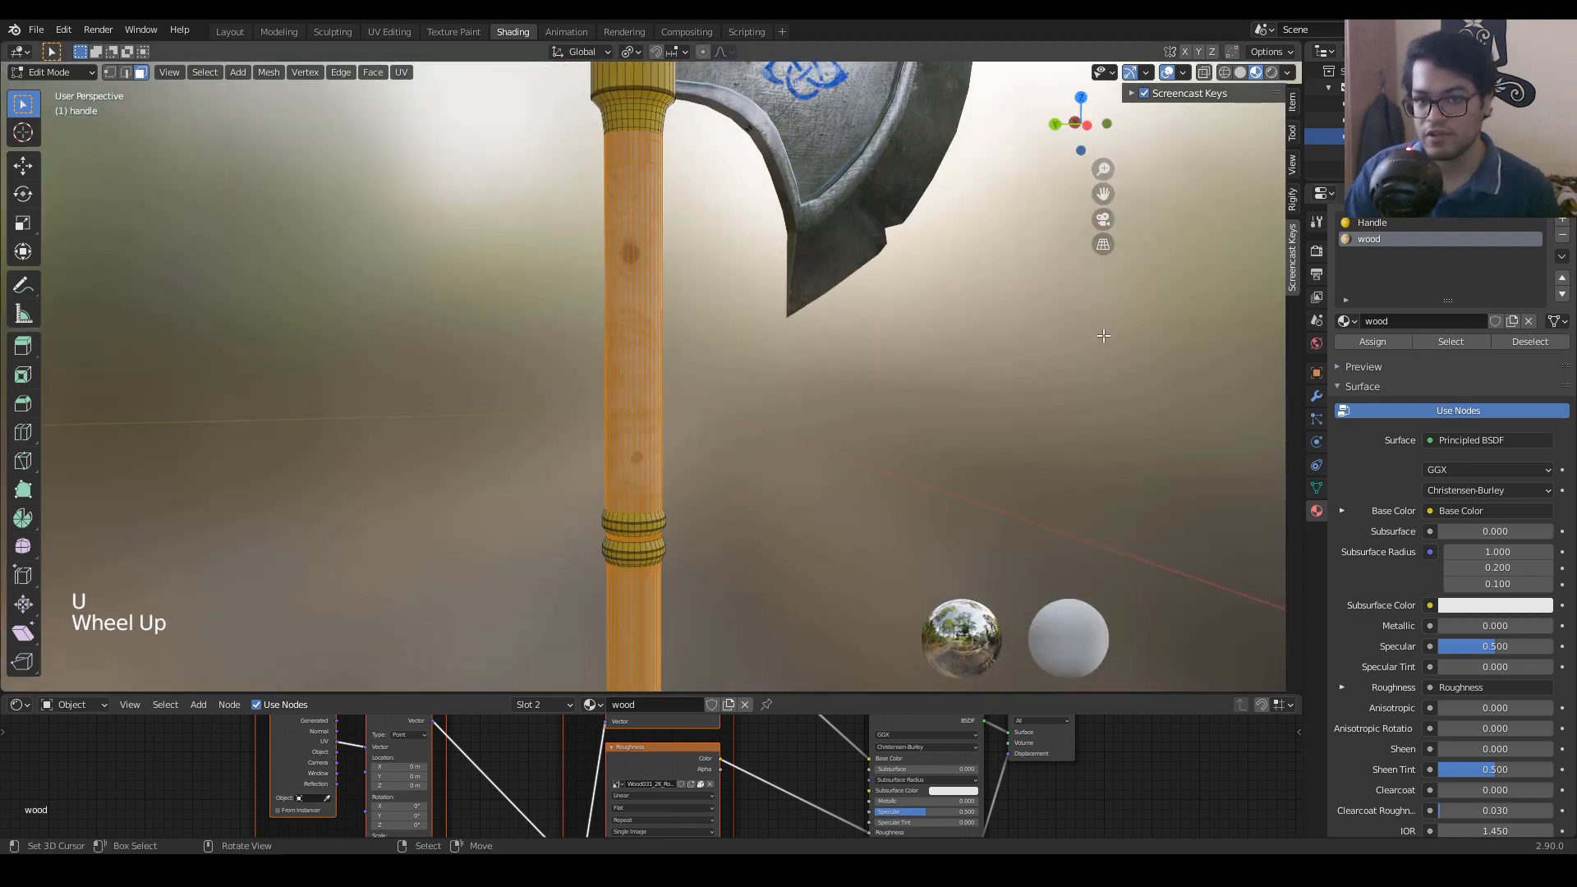
{"action": "key", "text": "u"}
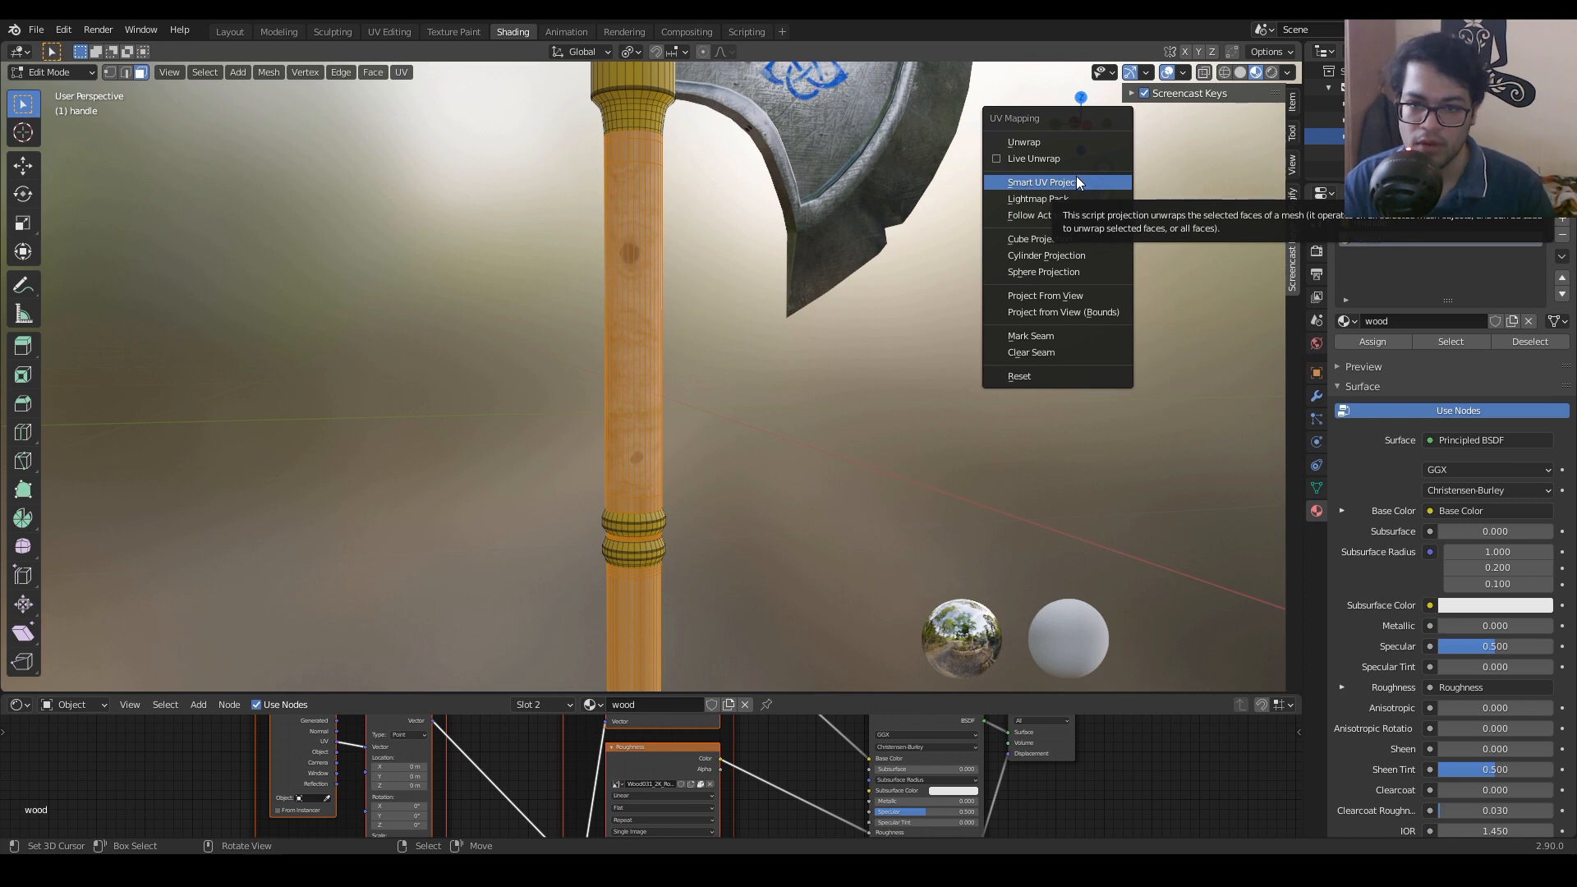
{"action": "left_click", "coordinate": [1105, 253]}
Step: Inspect how the wood texture wraps around the shaft, especially at the double ring and near the collar
{"action": "middle_click_drag", "start_coordinate": [810, 440], "coordinate": [697, 239]}
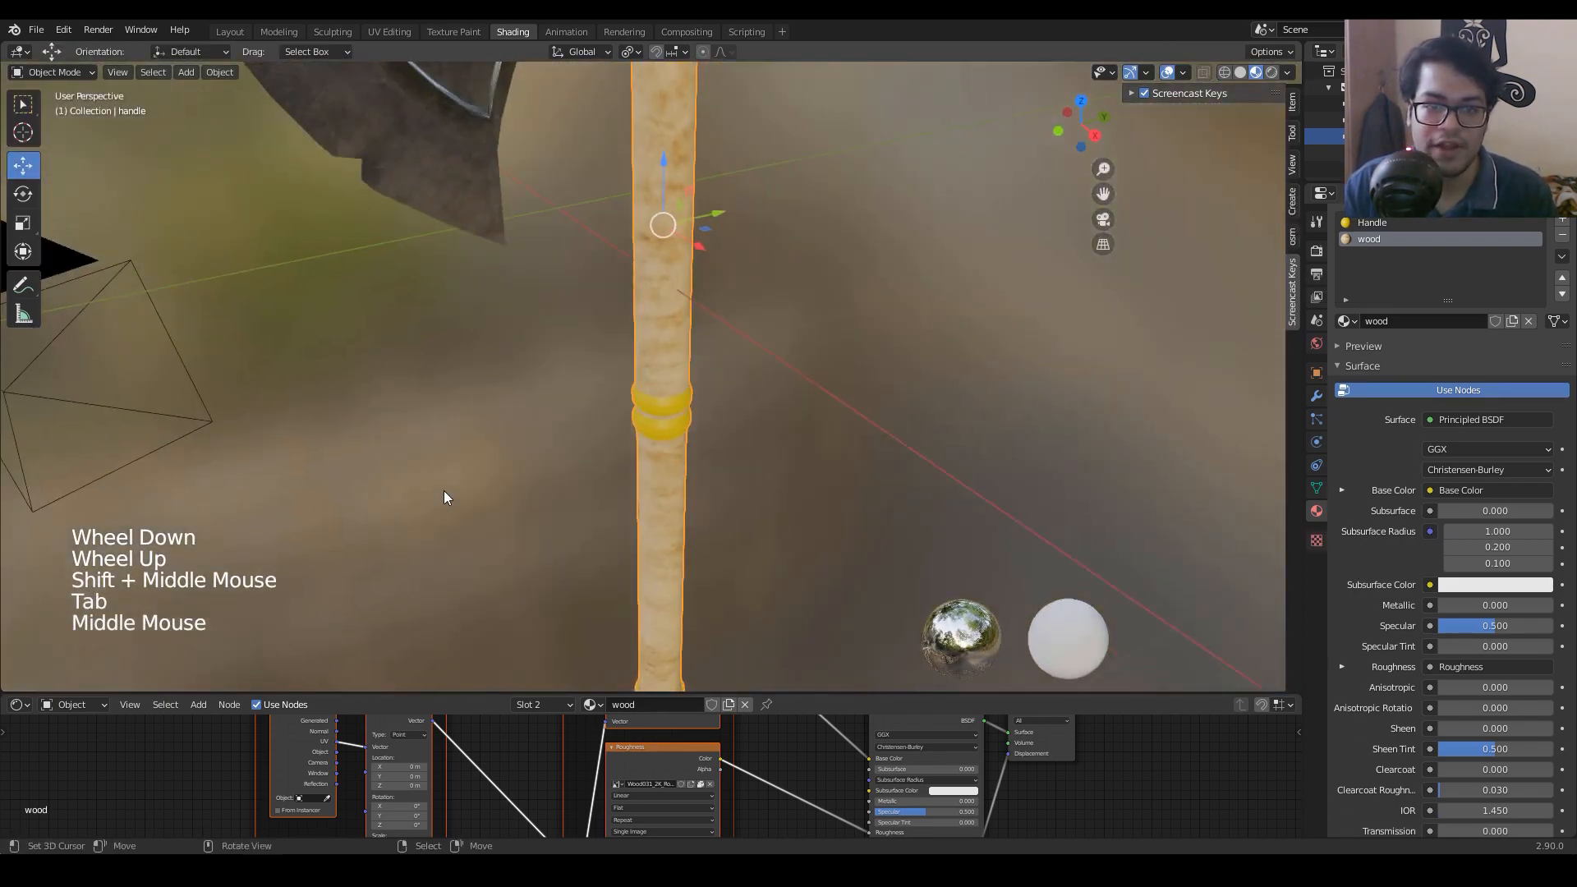
{"action": "scroll", "coordinate": [688, 322], "scroll_direction": "up", "scroll_amount": 5}
{"action": "scroll", "coordinate": [690, 447], "scroll_direction": "down", "scroll_amount": 4}
{"action": "scroll", "coordinate": [697, 239], "scroll_direction": "up", "scroll_amount": 4}
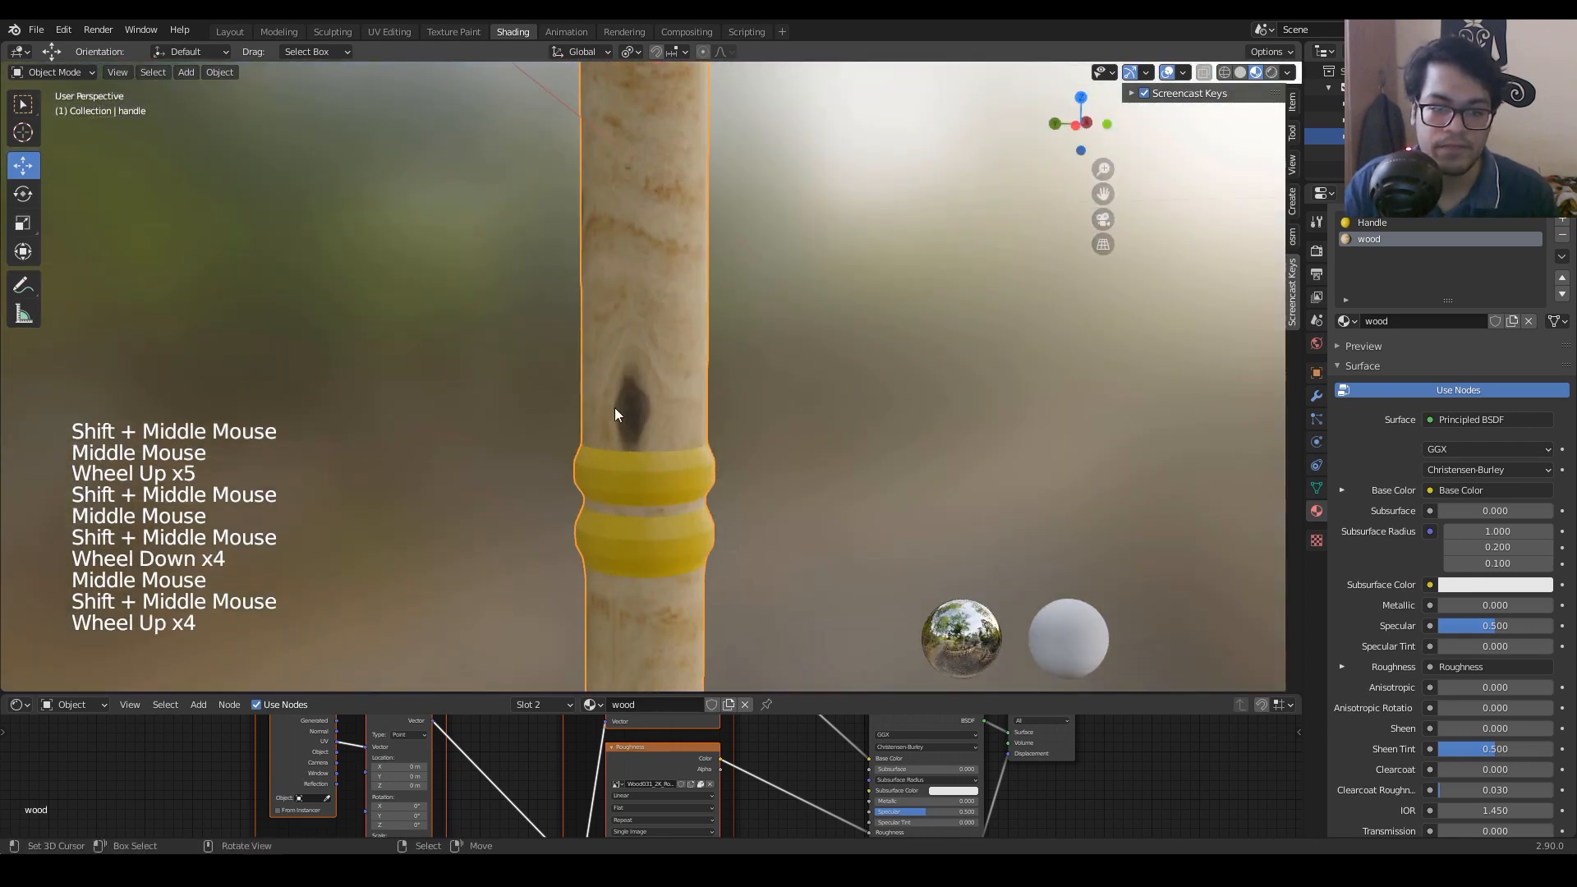
{"action": "middle_click_drag", "start_coordinate": [620, 411], "coordinate": [641, 345], "text": "shift"}
{"action": "scroll", "coordinate": [641, 345], "scroll_direction": "up", "scroll_amount": 5}
{"action": "middle_click_drag", "start_coordinate": [641, 345], "coordinate": [657, 312], "text": "shift"}
{"action": "scroll", "coordinate": [657, 312], "scroll_direction": "down", "scroll_amount": 7}
{"action": "middle_click_drag", "start_coordinate": [657, 313], "coordinate": [674, 271], "text": "shift"}
Step: In the Handle material, replace the image of the Metallic texture node with Metal003_2K_Metalness.png
{"action": "left_click", "coordinate": [1404, 228]}
{"action": "scroll", "coordinate": [904, 265], "scroll_direction": "down", "scroll_amount": 4}
{"action": "scroll", "coordinate": [905, 264], "scroll_direction": "up", "scroll_amount": 1}
{"action": "scroll", "coordinate": [905, 264], "scroll_direction": "down", "scroll_amount": 1}
{"action": "middle_click_drag", "start_coordinate": [858, 266], "coordinate": [853, 454], "text": "shift"}
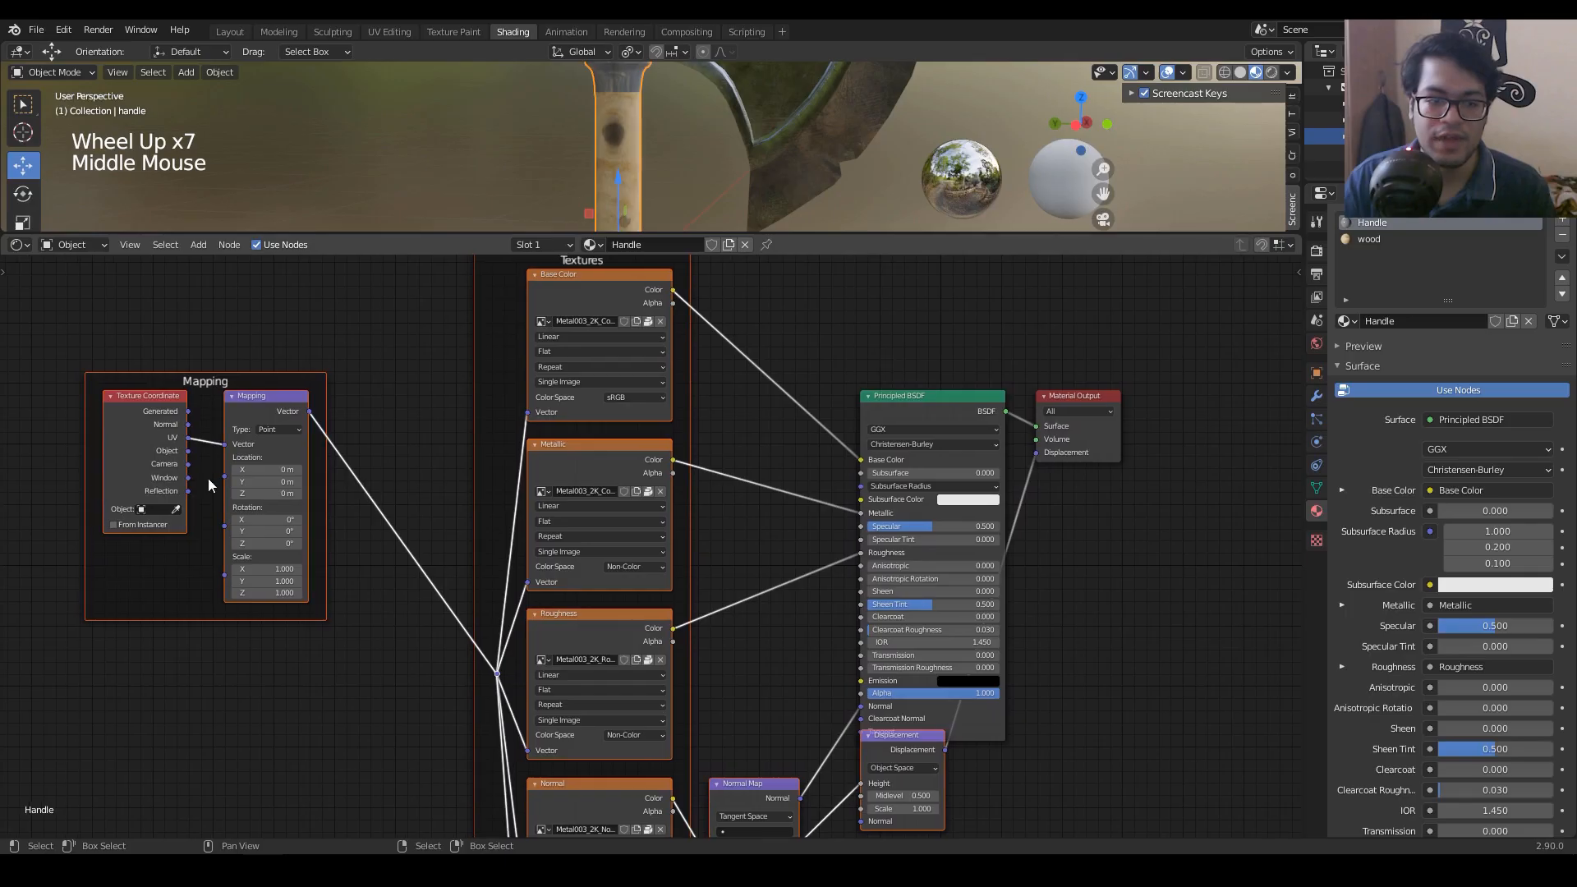
{"action": "scroll", "coordinate": [764, 410], "scroll_direction": "up", "scroll_amount": 4}
{"action": "middle_click_drag", "start_coordinate": [791, 383], "coordinate": [801, 414]}
{"action": "left_click", "coordinate": [538, 464]}
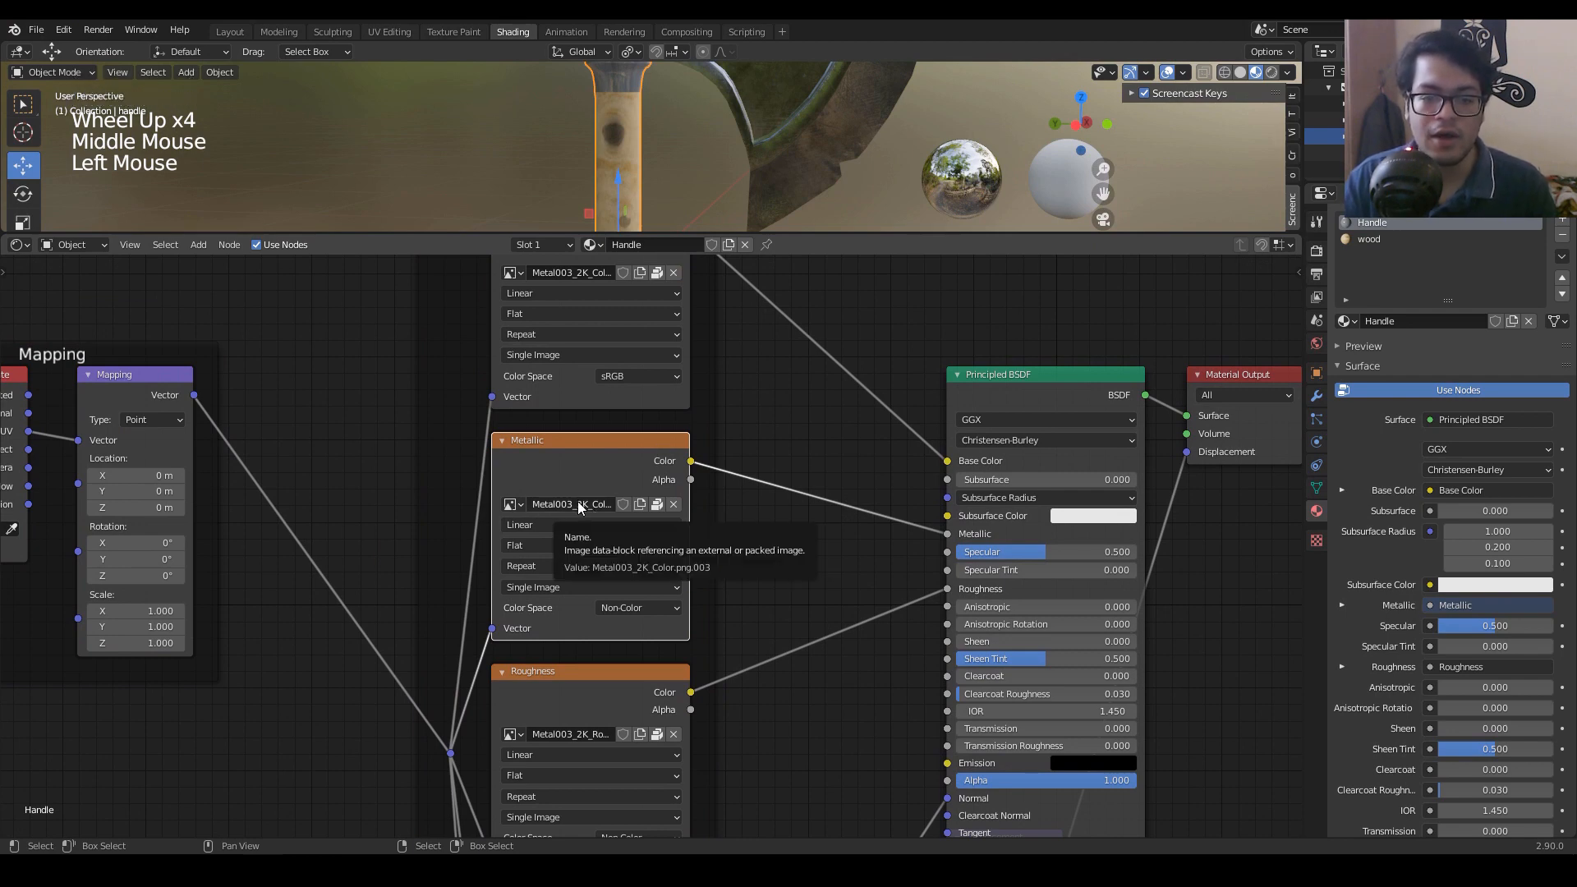
{"action": "left_click", "coordinate": [674, 504]}
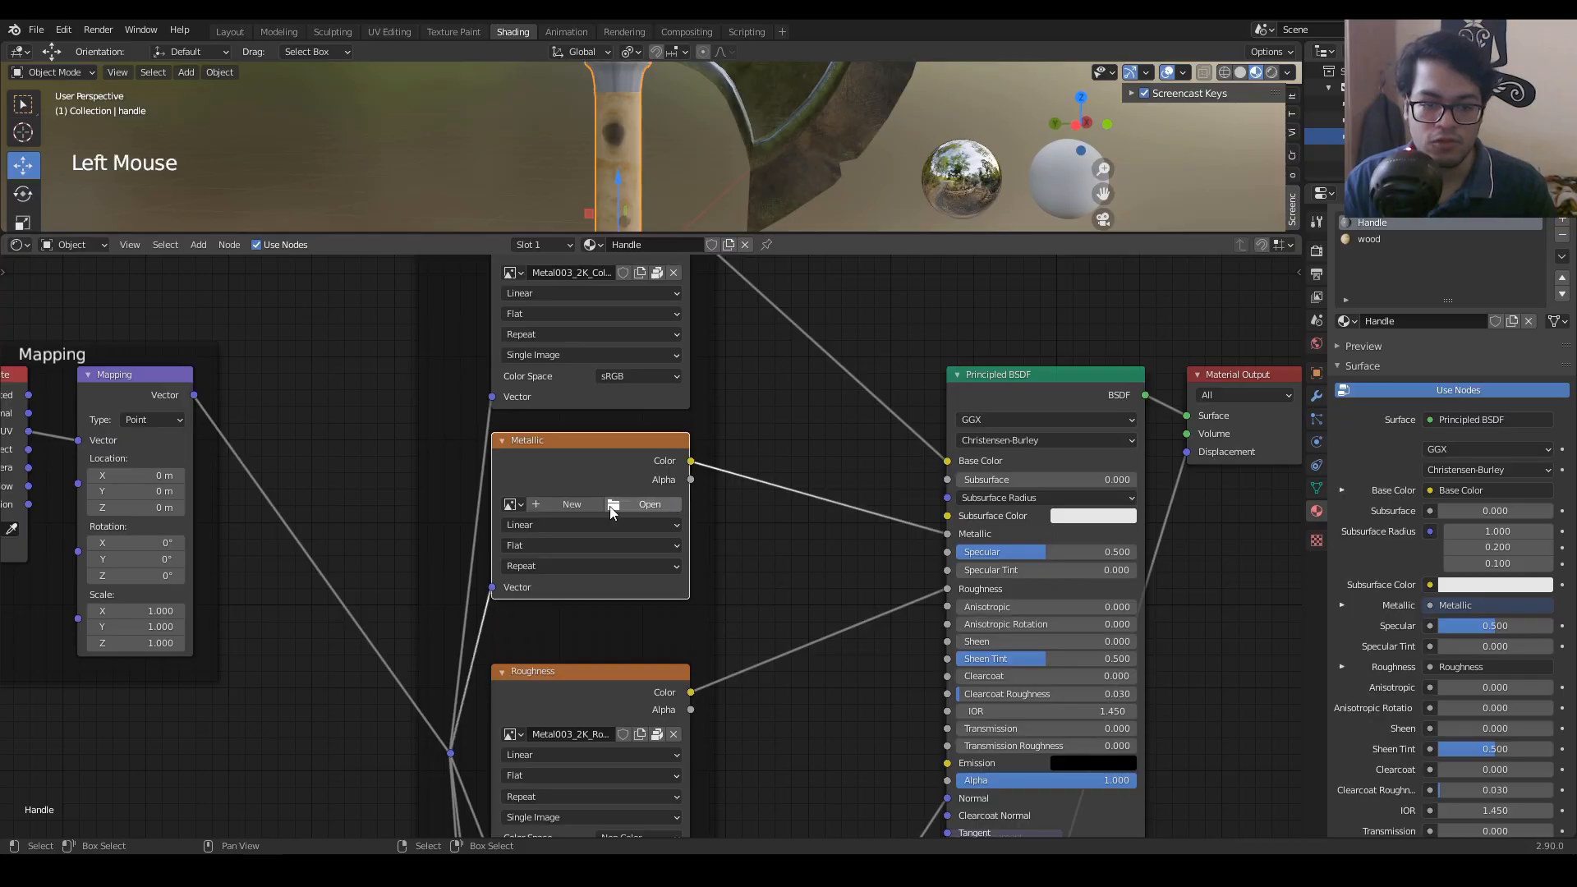
{"action": "left_click", "coordinate": [633, 505]}
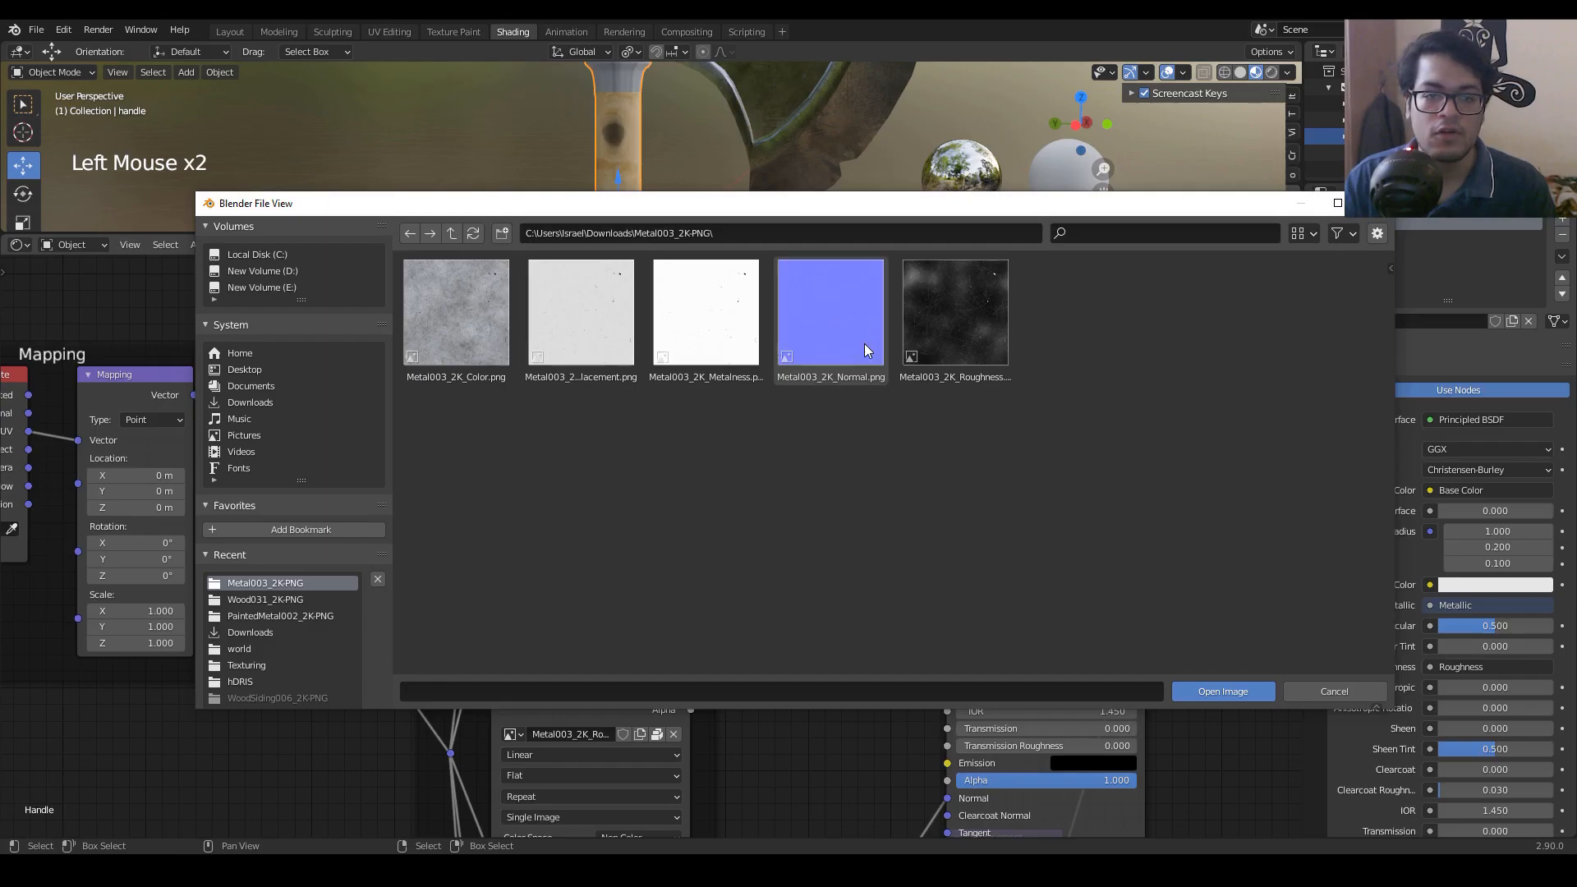
{"action": "double_click", "coordinate": [706, 316]}
Step: Save the file and enlarge the 3D viewport to view the handle's metal head
{"action": "scroll", "coordinate": [766, 409], "scroll_direction": "down", "scroll_amount": 7}
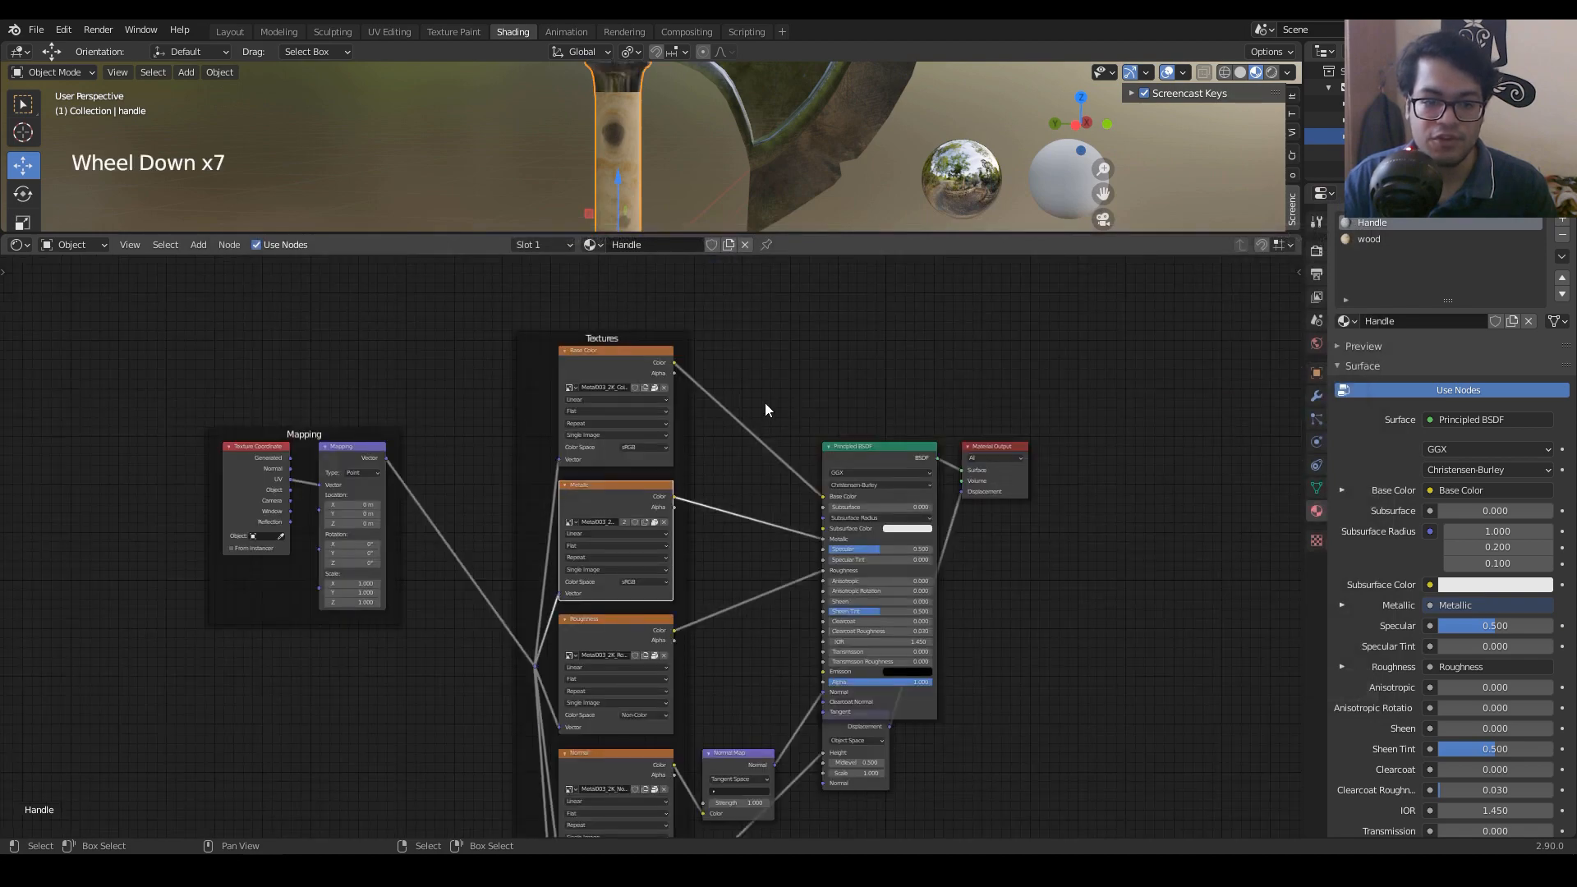
{"action": "middle_click_drag", "start_coordinate": [766, 404], "coordinate": [766, 502]}
{"action": "key", "text": "ctrl+s"}
{"action": "left_click_drag", "start_coordinate": [589, 233], "coordinate": [621, 722]}
{"action": "middle_click_drag", "start_coordinate": [766, 490], "coordinate": [727, 266]}
{"action": "scroll", "coordinate": [722, 415], "scroll_direction": "up", "scroll_amount": 2}
{"action": "scroll", "coordinate": [723, 414], "scroll_direction": "down", "scroll_amount": 1}
{"action": "scroll", "coordinate": [723, 415], "scroll_direction": "up", "scroll_amount": 7}
{"action": "scroll", "coordinate": [715, 345], "scroll_direction": "down", "scroll_amount": 6}
Step: In Edit Mode, select only the faces that use the Handle material and unwrap them with Cylinder Projection
{"action": "key", "text": "Tab"}
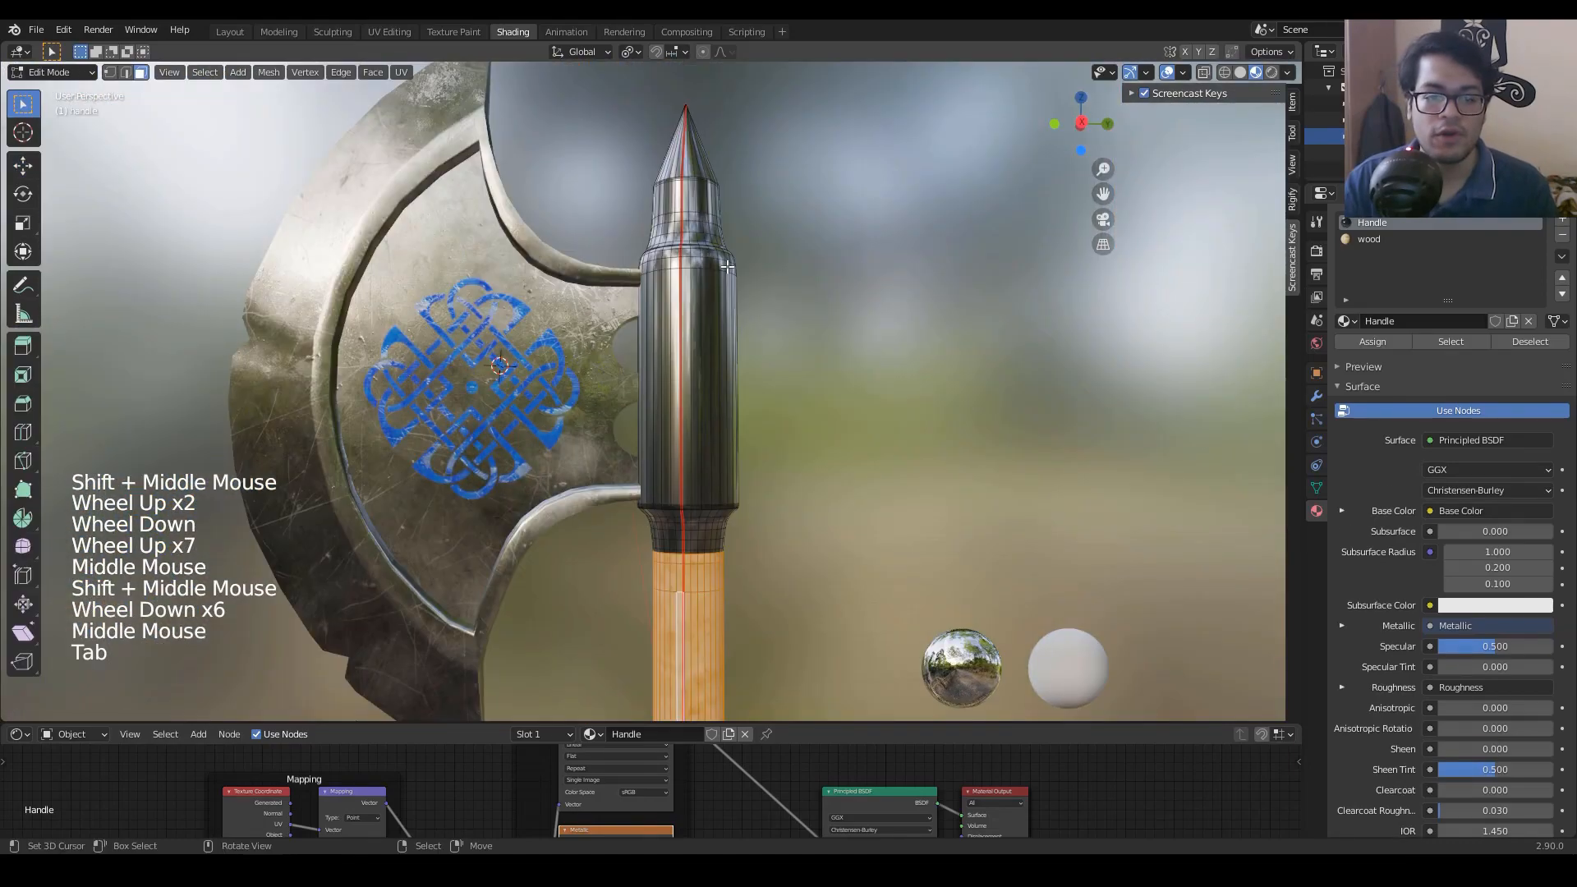
{"action": "key", "text": "a"}
{"action": "middle_click_drag", "start_coordinate": [841, 493], "coordinate": [776, 350], "text": "shift"}
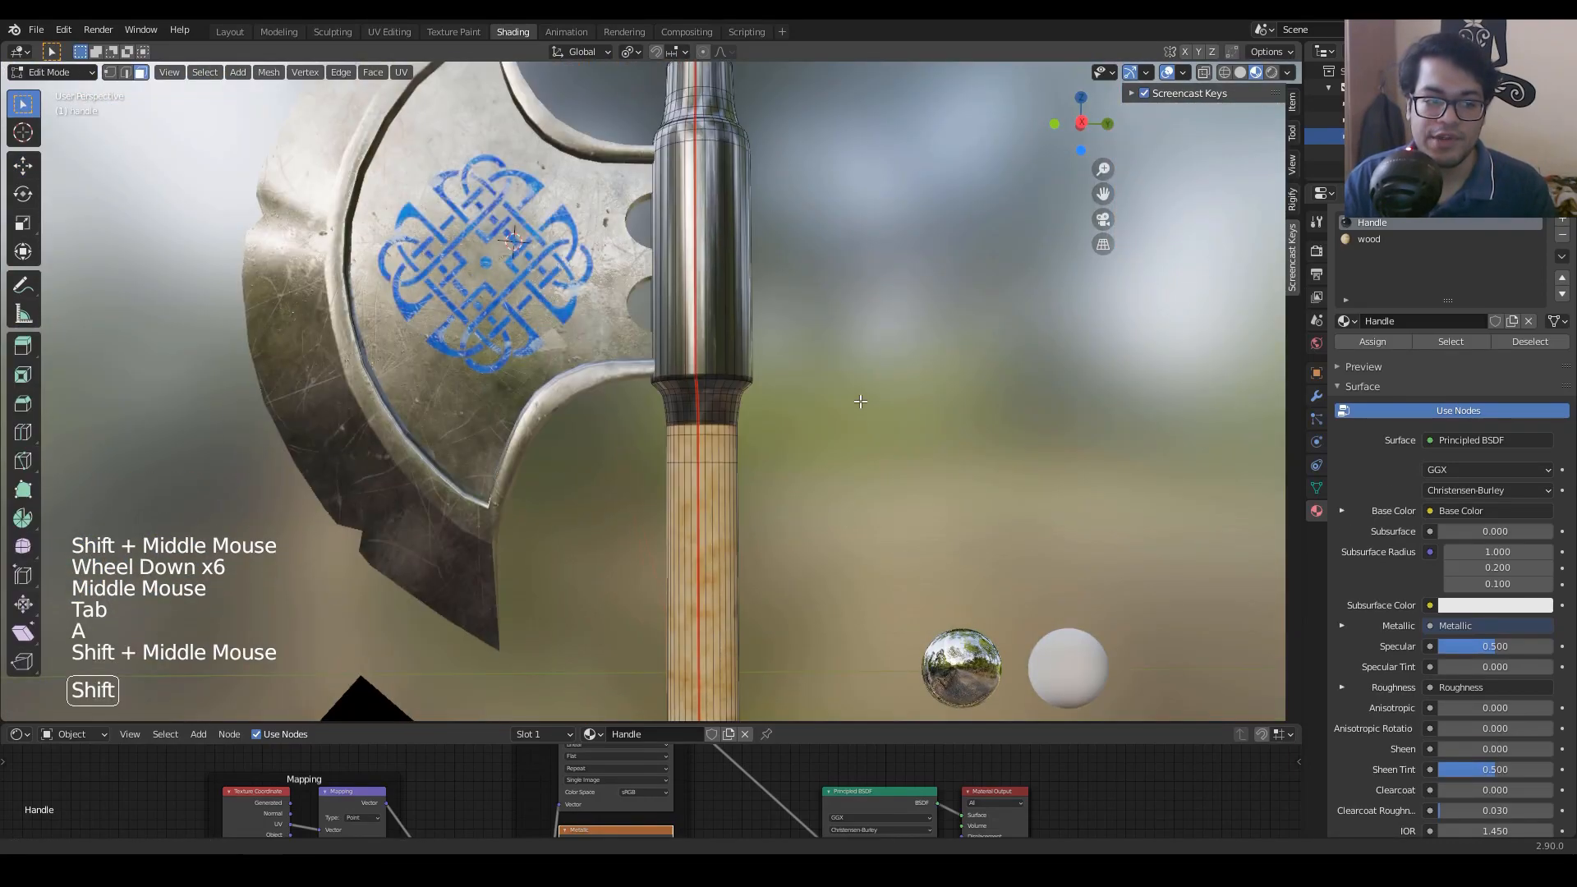
{"action": "middle_click_drag", "start_coordinate": [826, 436], "coordinate": [797, 506], "text": "shift"}
{"action": "left_click", "coordinate": [1348, 222]}
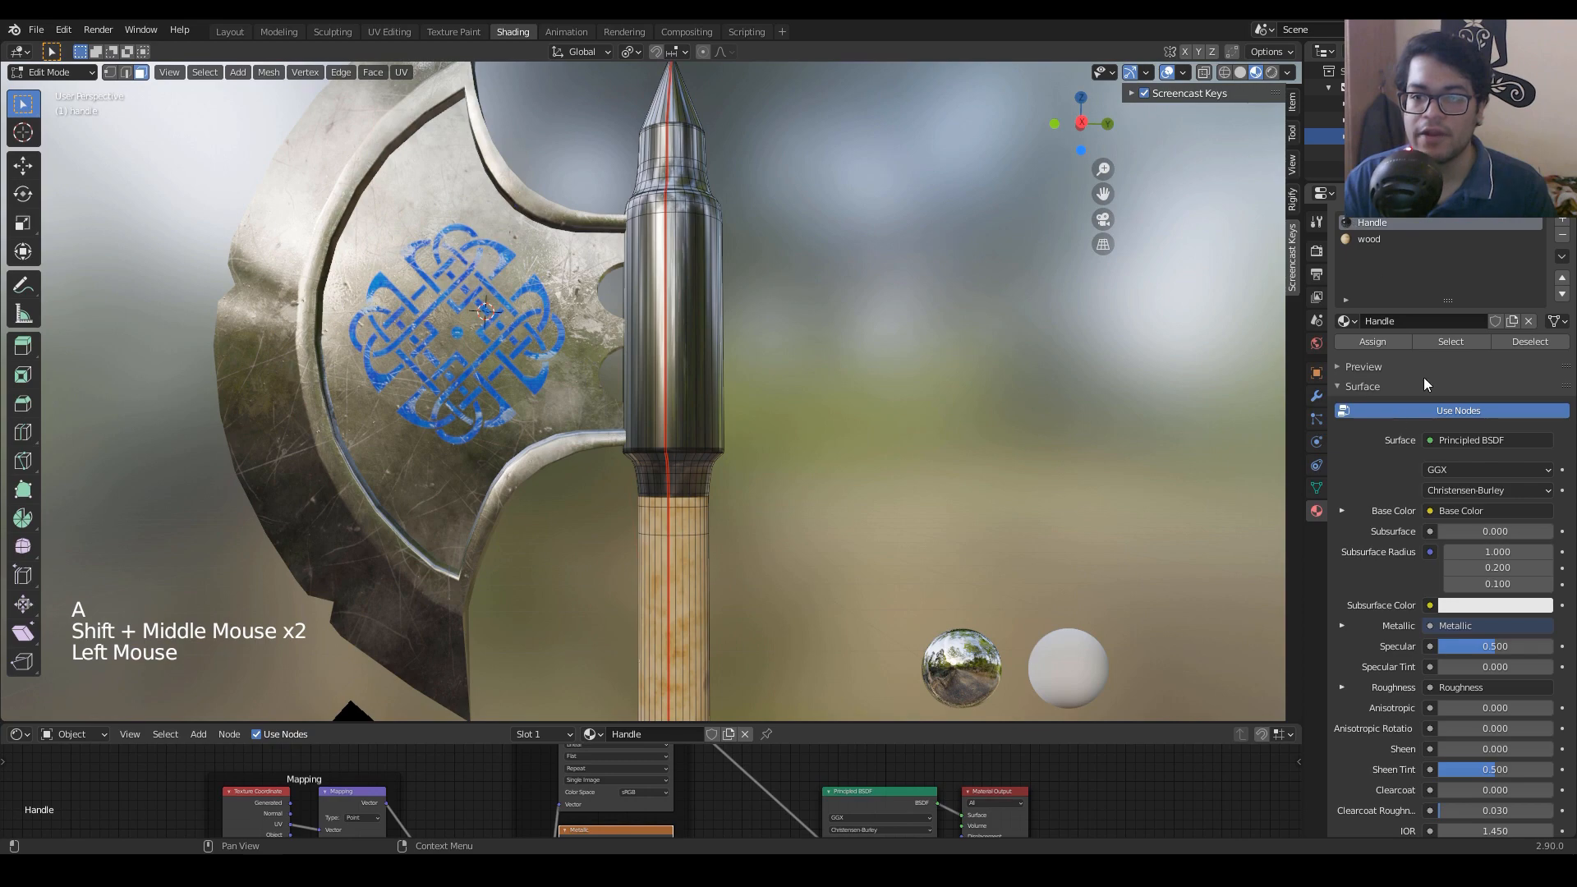
{"action": "left_click", "coordinate": [1444, 347]}
{"action": "scroll", "coordinate": [822, 460], "scroll_direction": "down", "scroll_amount": 7}
{"action": "middle_click_drag", "start_coordinate": [821, 460], "coordinate": [871, 542], "text": "shift"}
{"action": "scroll", "coordinate": [739, 534], "scroll_direction": "up", "scroll_amount": 6}
{"action": "middle_click_drag", "start_coordinate": [870, 542], "coordinate": [908, 475]}
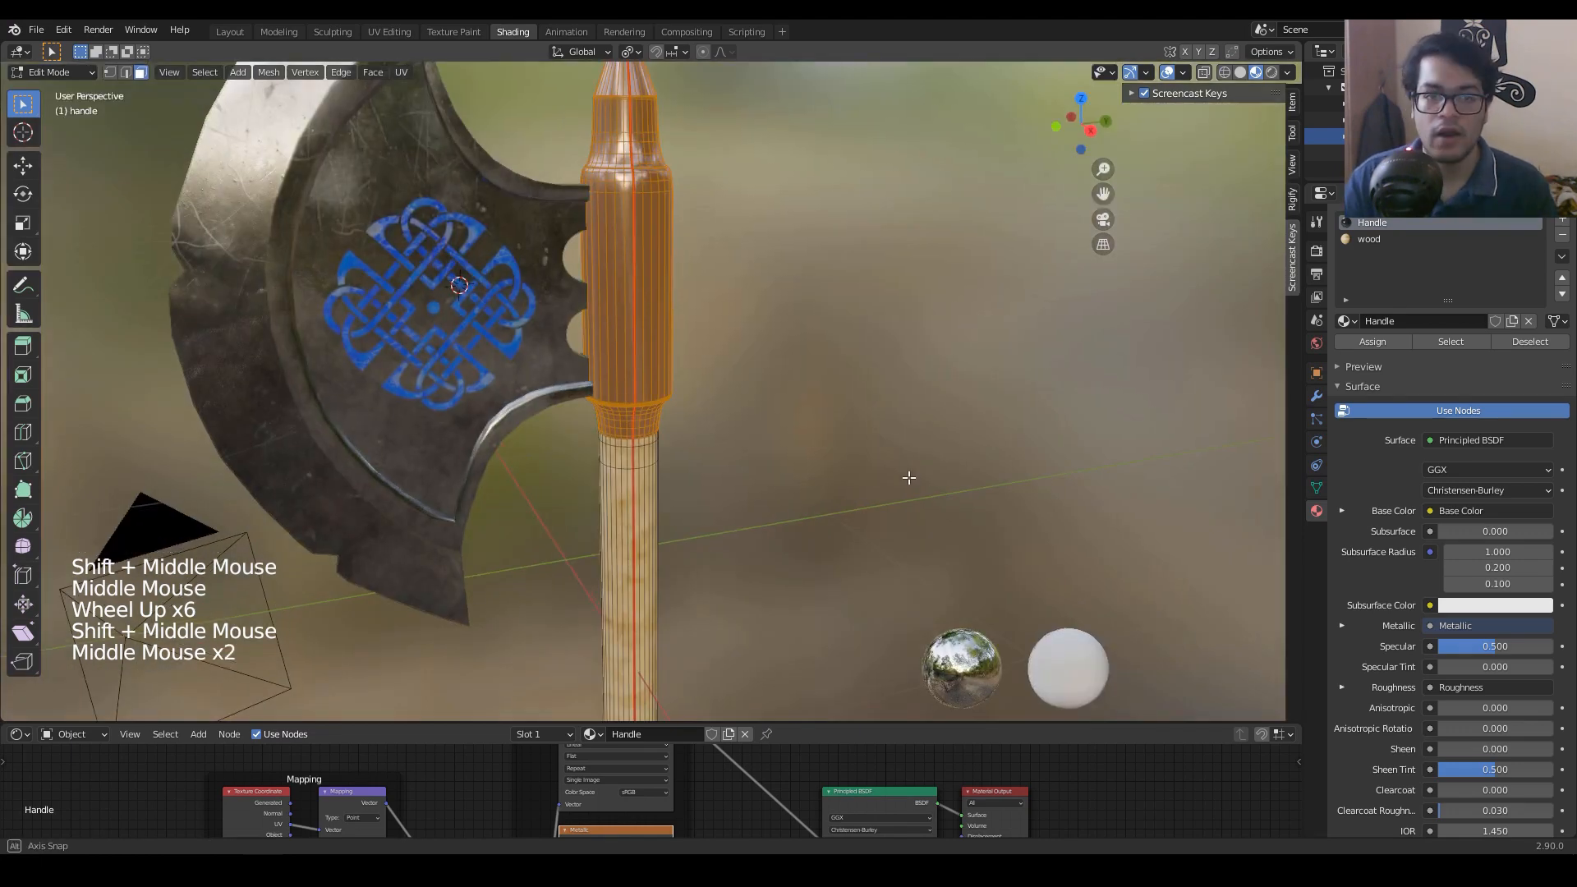
{"action": "middle_click_drag", "start_coordinate": [869, 419], "coordinate": [880, 471], "text": "shift"}
{"action": "key", "text": "u"}
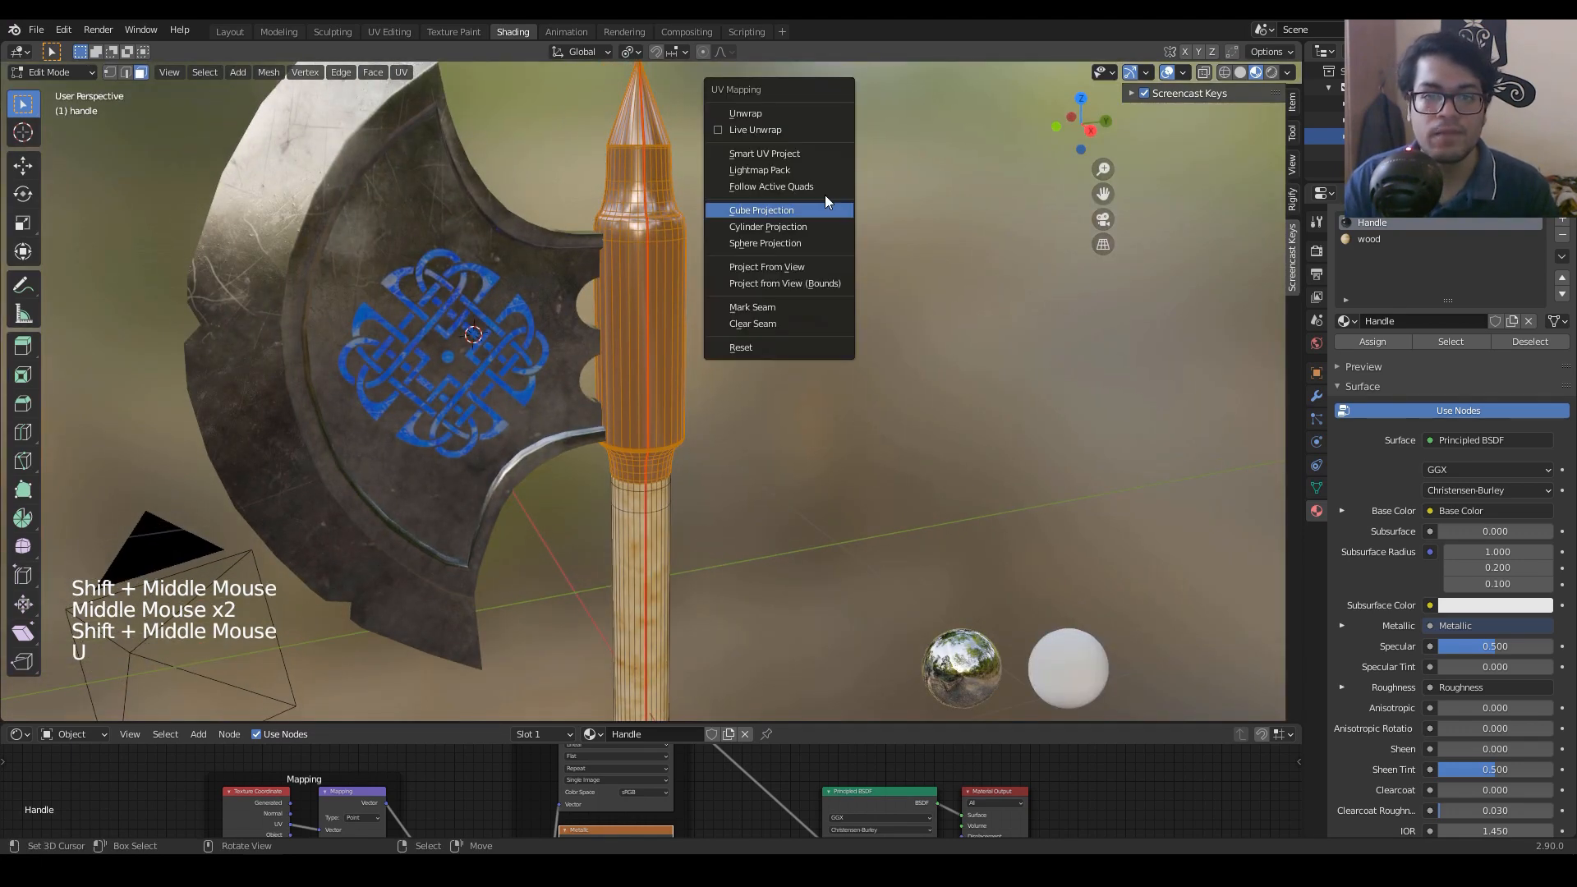
{"action": "left_click", "coordinate": [809, 229]}
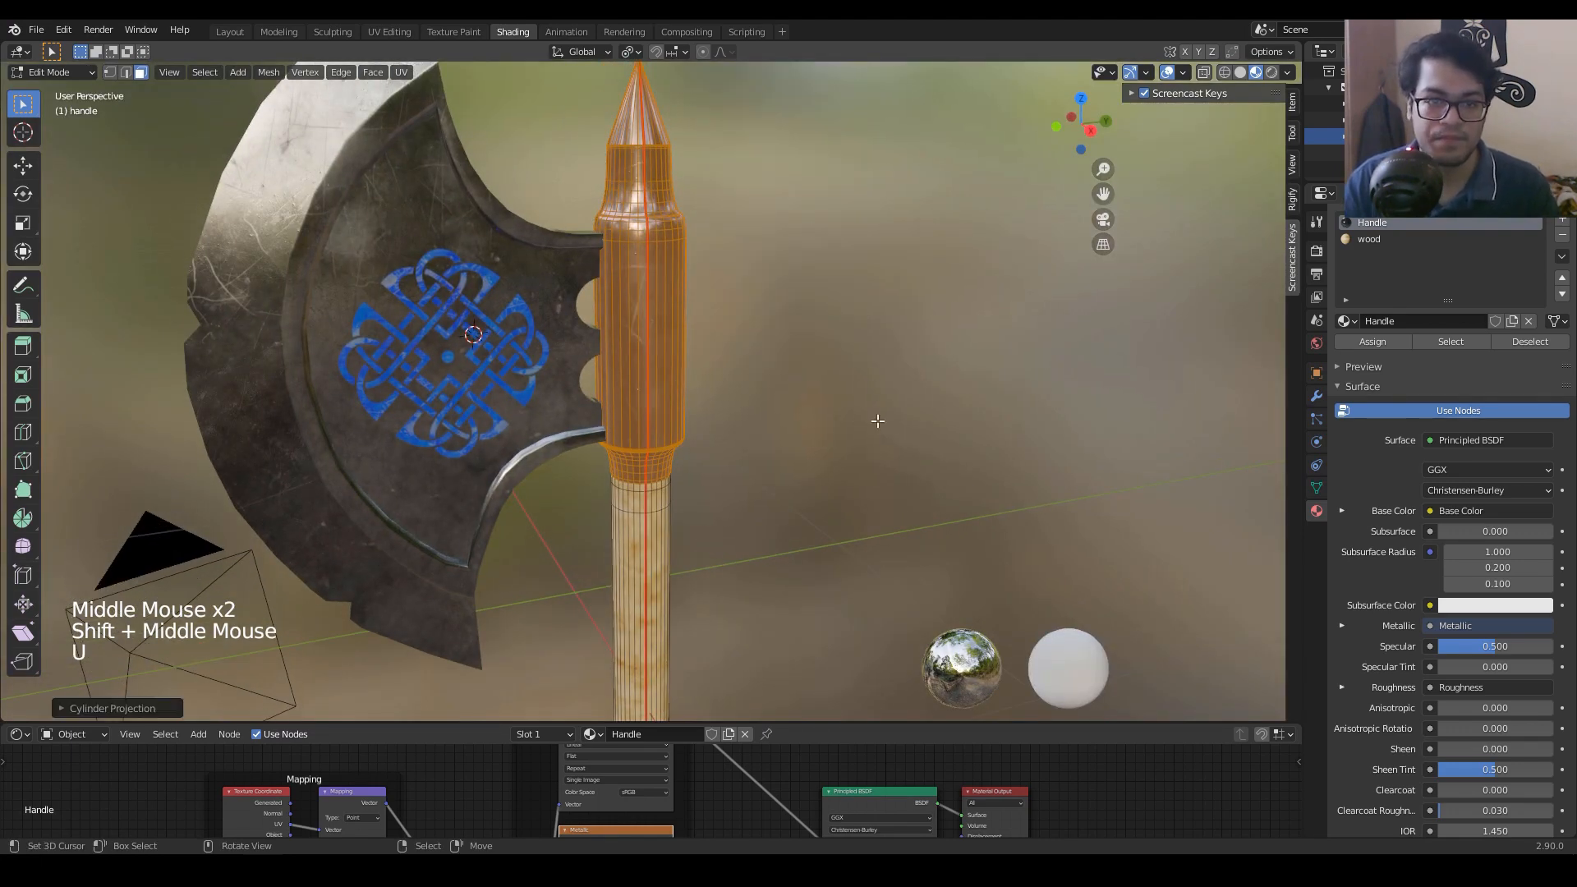
Step: Examine the metal texture on the handle's spike, sleeve and flared collar in Object Mode and Edit Mode
{"action": "scroll", "coordinate": [855, 437], "scroll_direction": "down", "scroll_amount": 5}
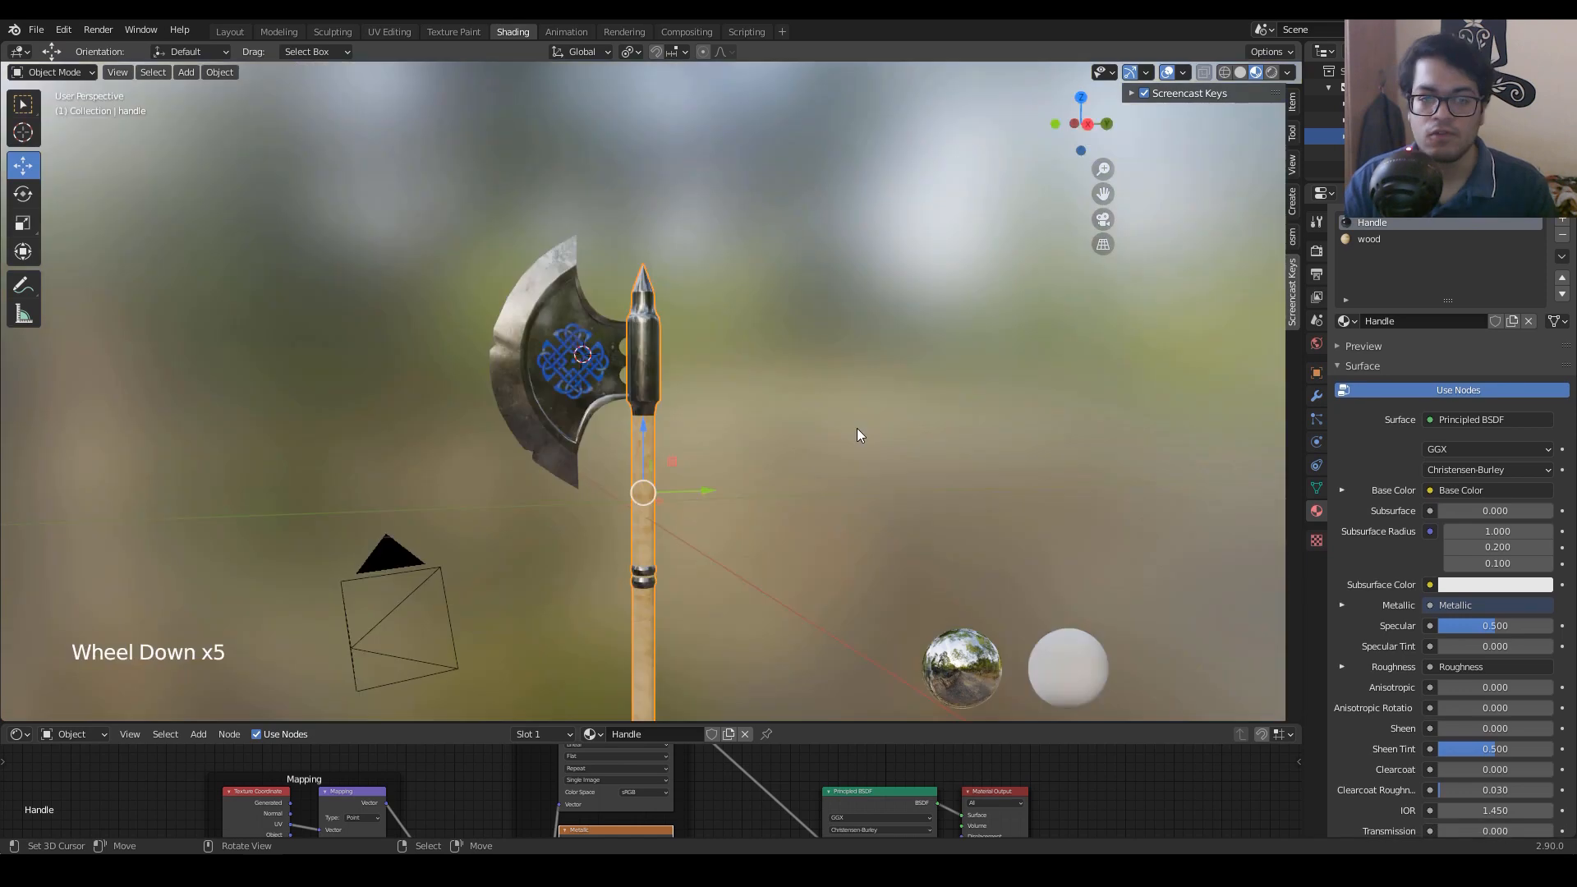
{"action": "scroll", "coordinate": [856, 437], "scroll_direction": "up", "scroll_amount": 5}
{"action": "mouse_move", "coordinate": [856, 437]}
{"action": "middle_mouse_down"}
{"action": "mouse_move", "coordinate": [813, 334]}
{"action": "mouse_move", "coordinate": [849, 454]}
{"action": "middle_mouse_up"}
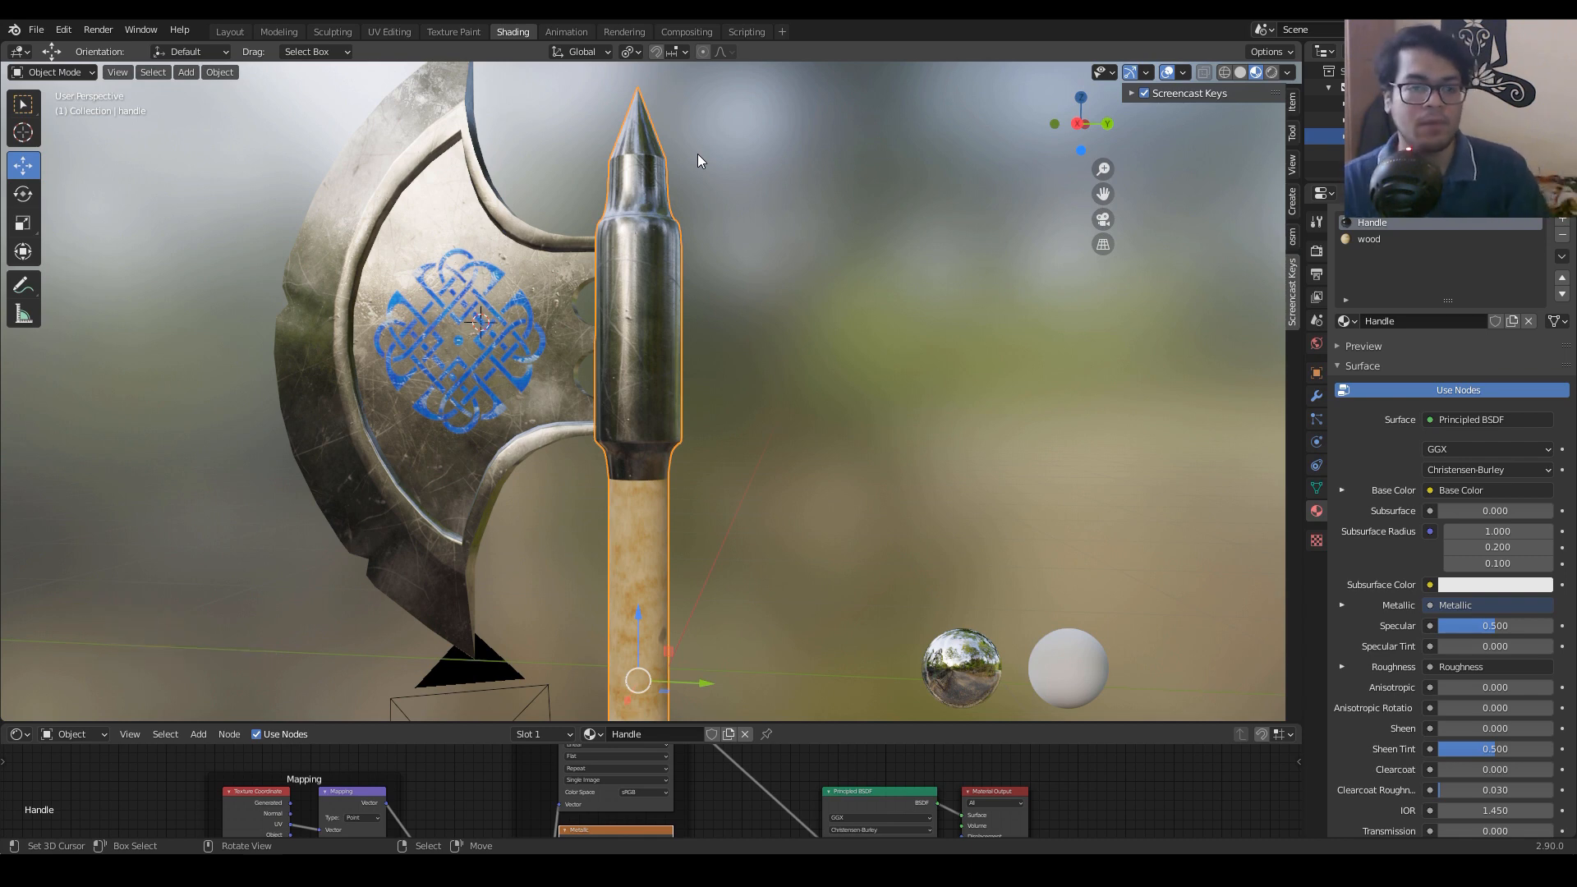
{"action": "scroll", "coordinate": [765, 415], "scroll_direction": "up", "scroll_amount": 1}
{"action": "scroll", "coordinate": [764, 419], "scroll_direction": "down", "scroll_amount": 1}
{"action": "scroll", "coordinate": [762, 420], "scroll_direction": "up", "scroll_amount": 7}
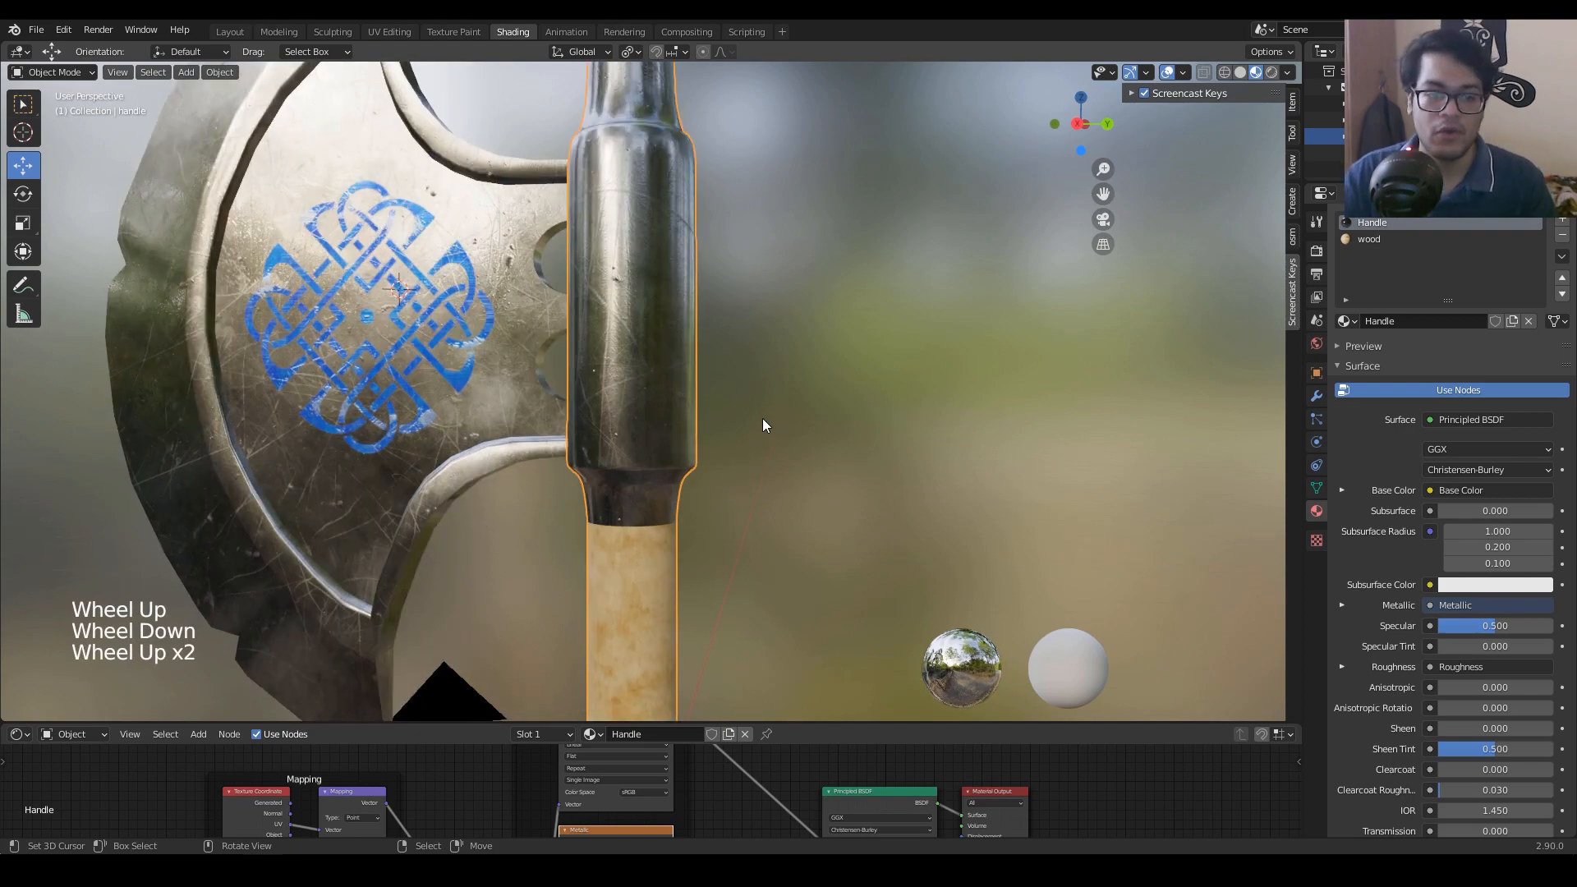
{"action": "scroll", "coordinate": [762, 418], "scroll_direction": "down", "scroll_amount": 2}
{"action": "middle_click_drag", "start_coordinate": [763, 419], "coordinate": [759, 354]}
{"action": "scroll", "coordinate": [809, 426], "scroll_direction": "down", "scroll_amount": 4}
{"action": "key", "text": "Tab"}
{"action": "scroll", "coordinate": [793, 419], "scroll_direction": "up", "scroll_amount": 8}
{"action": "scroll", "coordinate": [777, 386], "scroll_direction": "down", "scroll_amount": 5}
{"action": "middle_click", "coordinate": [759, 355]}
{"action": "scroll", "coordinate": [756, 353], "scroll_direction": "up", "scroll_amount": 1}
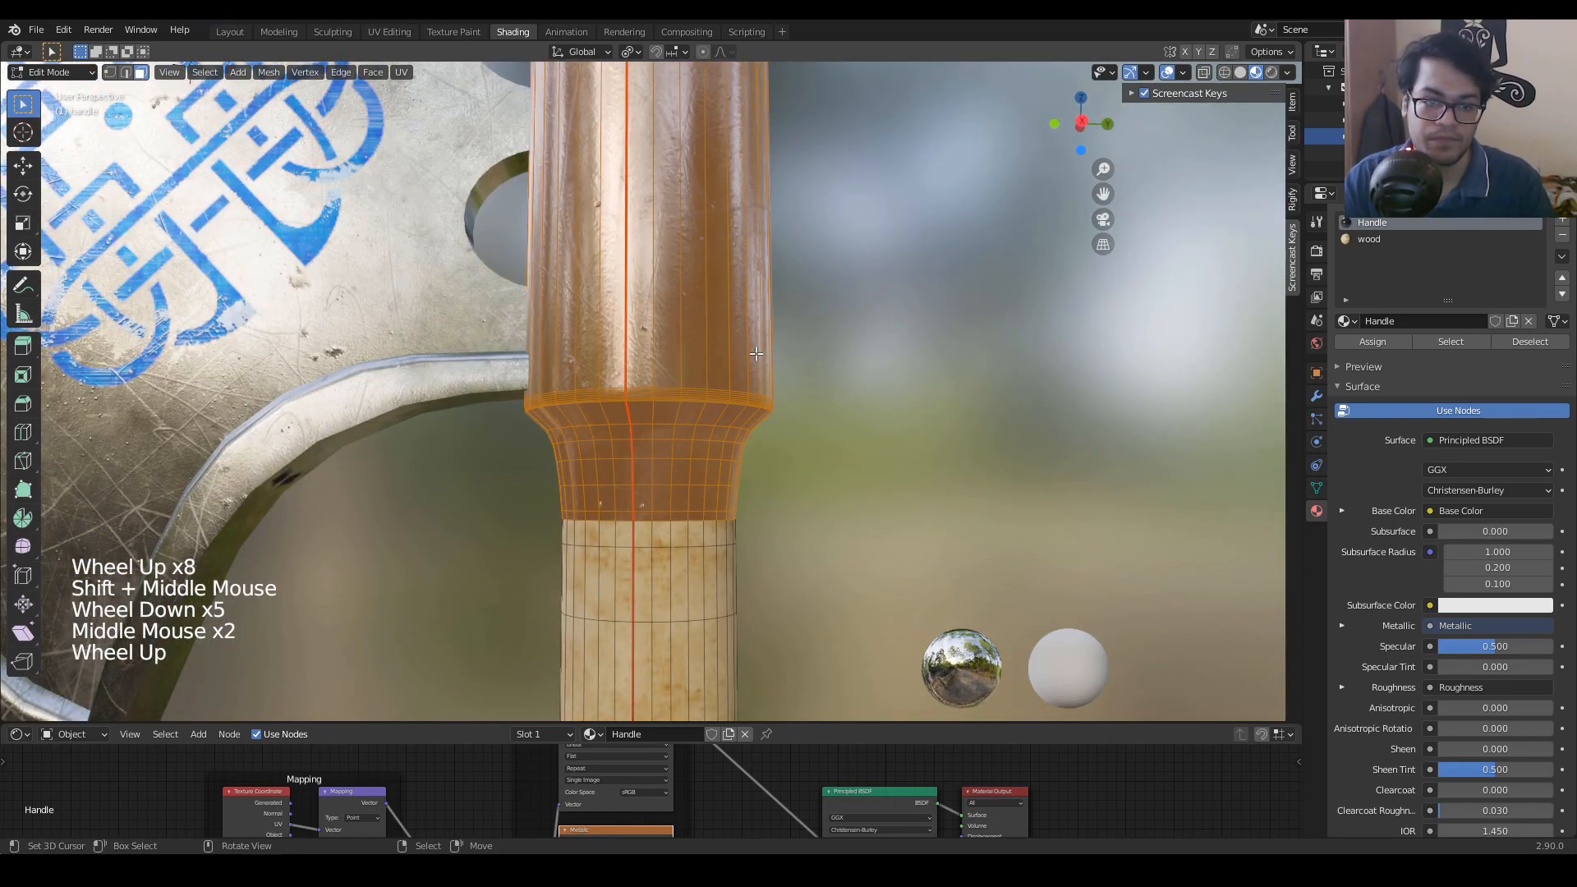
{"action": "key", "text": "a"}
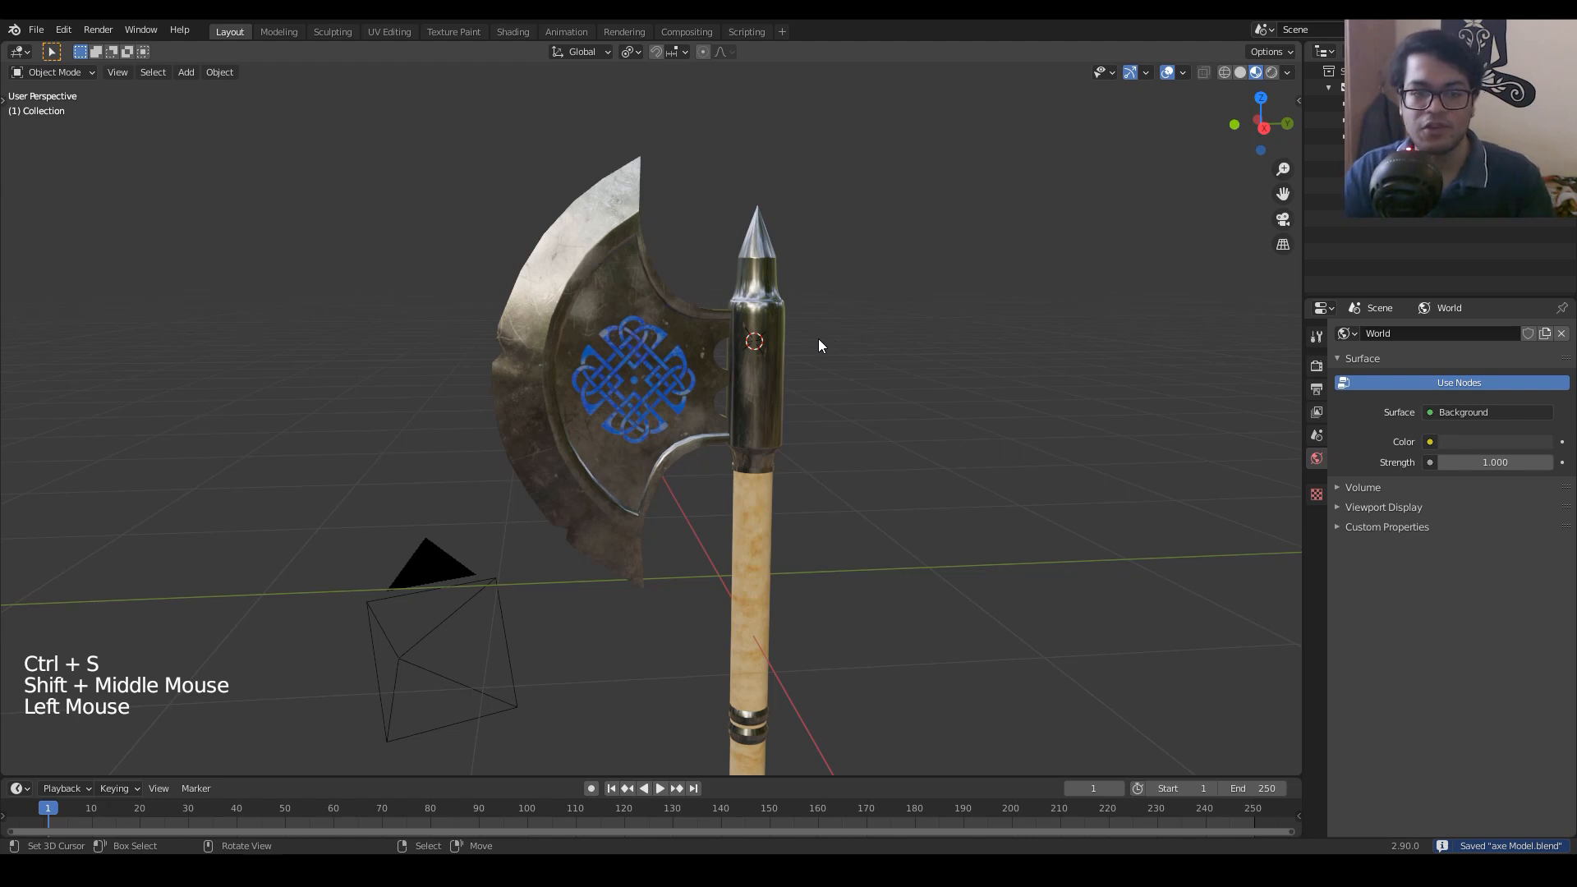
Step: Inspect the wood texture along the shaft below the metal collar in the Layout workspace
{"action": "scroll", "coordinate": [829, 345], "scroll_direction": "up", "scroll_amount": 5}
{"action": "scroll", "coordinate": [840, 346], "scroll_direction": "up", "scroll_amount": 1}
{"action": "middle_click_drag", "start_coordinate": [839, 347], "coordinate": [829, 214]}
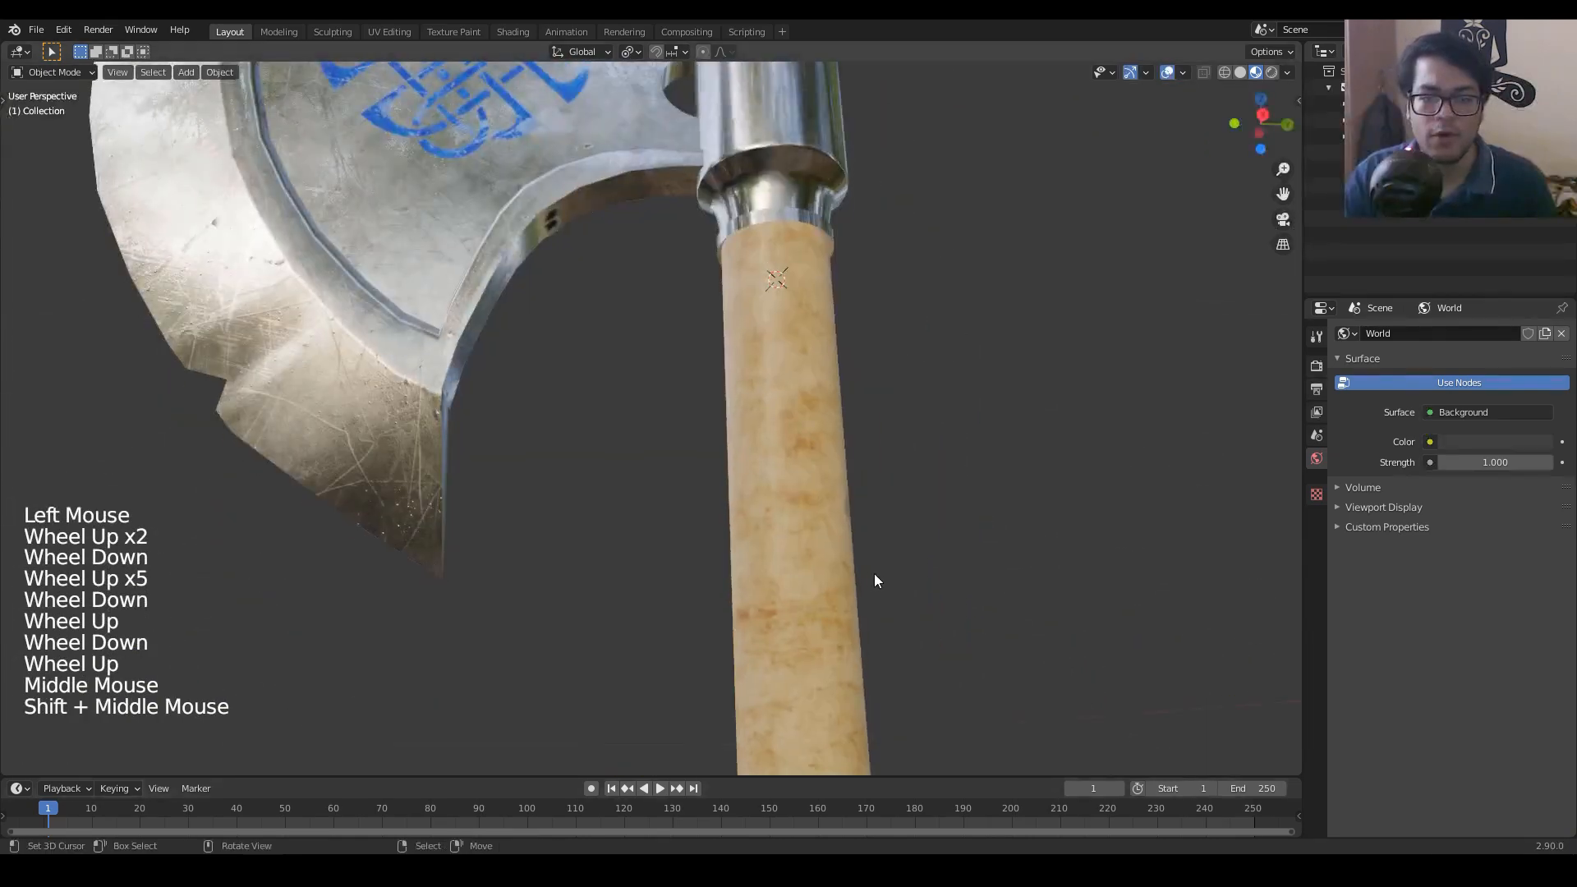
{"action": "scroll", "coordinate": [874, 574], "scroll_direction": "down", "scroll_amount": 1}
{"action": "scroll", "coordinate": [874, 573], "scroll_direction": "up", "scroll_amount": 1}
{"action": "scroll", "coordinate": [874, 573], "scroll_direction": "down", "scroll_amount": 7}
{"action": "middle_click_drag", "start_coordinate": [874, 573], "coordinate": [894, 697], "text": "shift"}
{"action": "scroll", "coordinate": [816, 643], "scroll_direction": "up", "scroll_amount": 7}
{"action": "middle_click_drag", "start_coordinate": [816, 643], "coordinate": [796, 578], "text": "shift"}
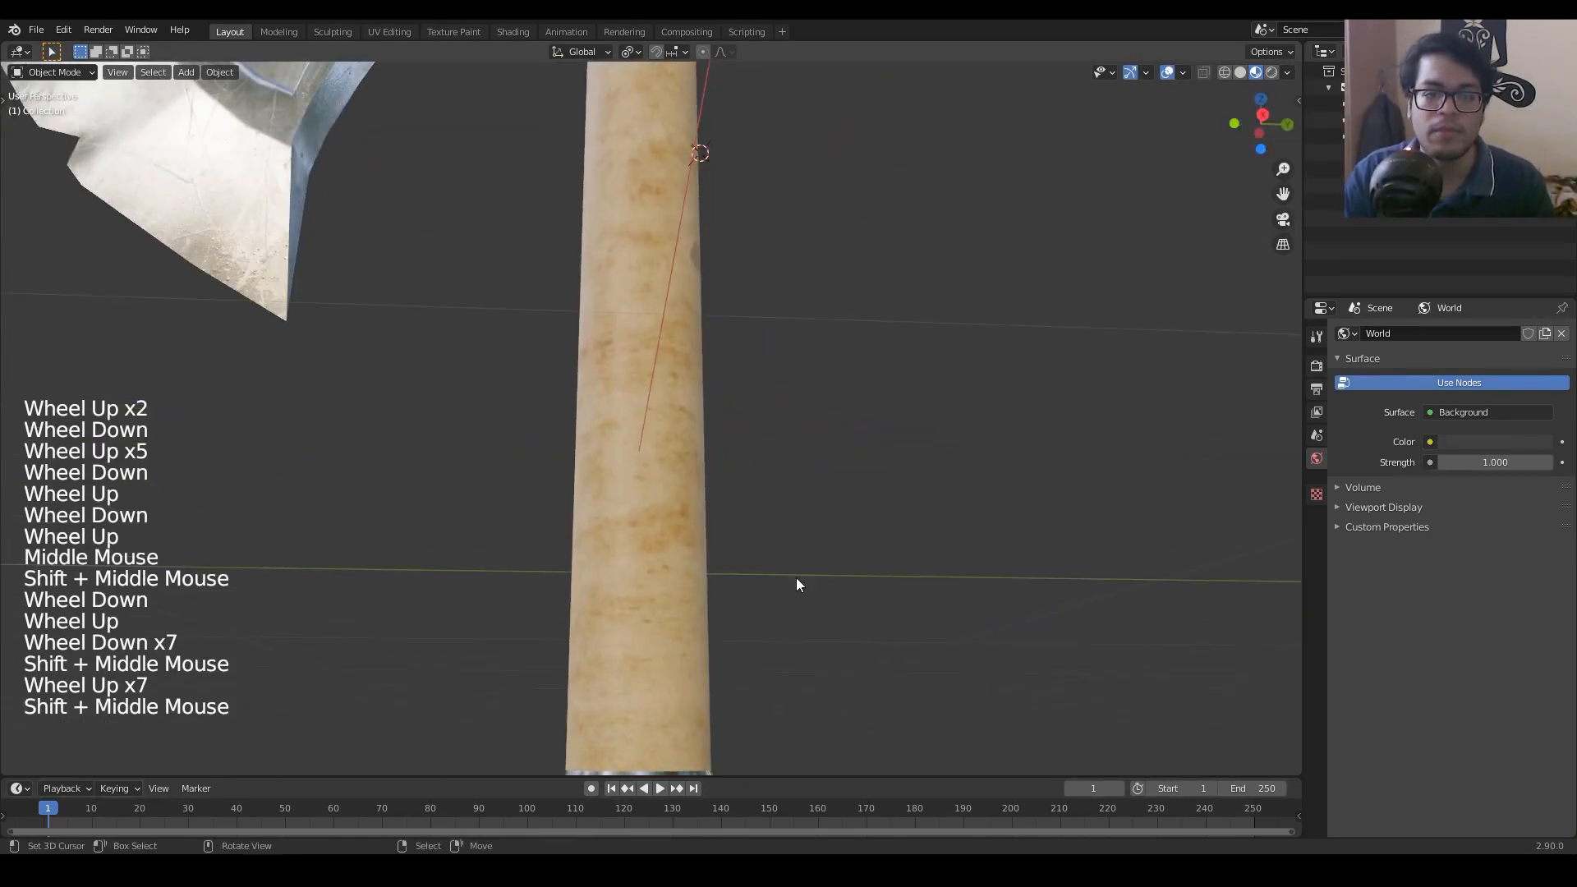
{"action": "scroll", "coordinate": [663, 613], "scroll_direction": "down", "scroll_amount": 6}
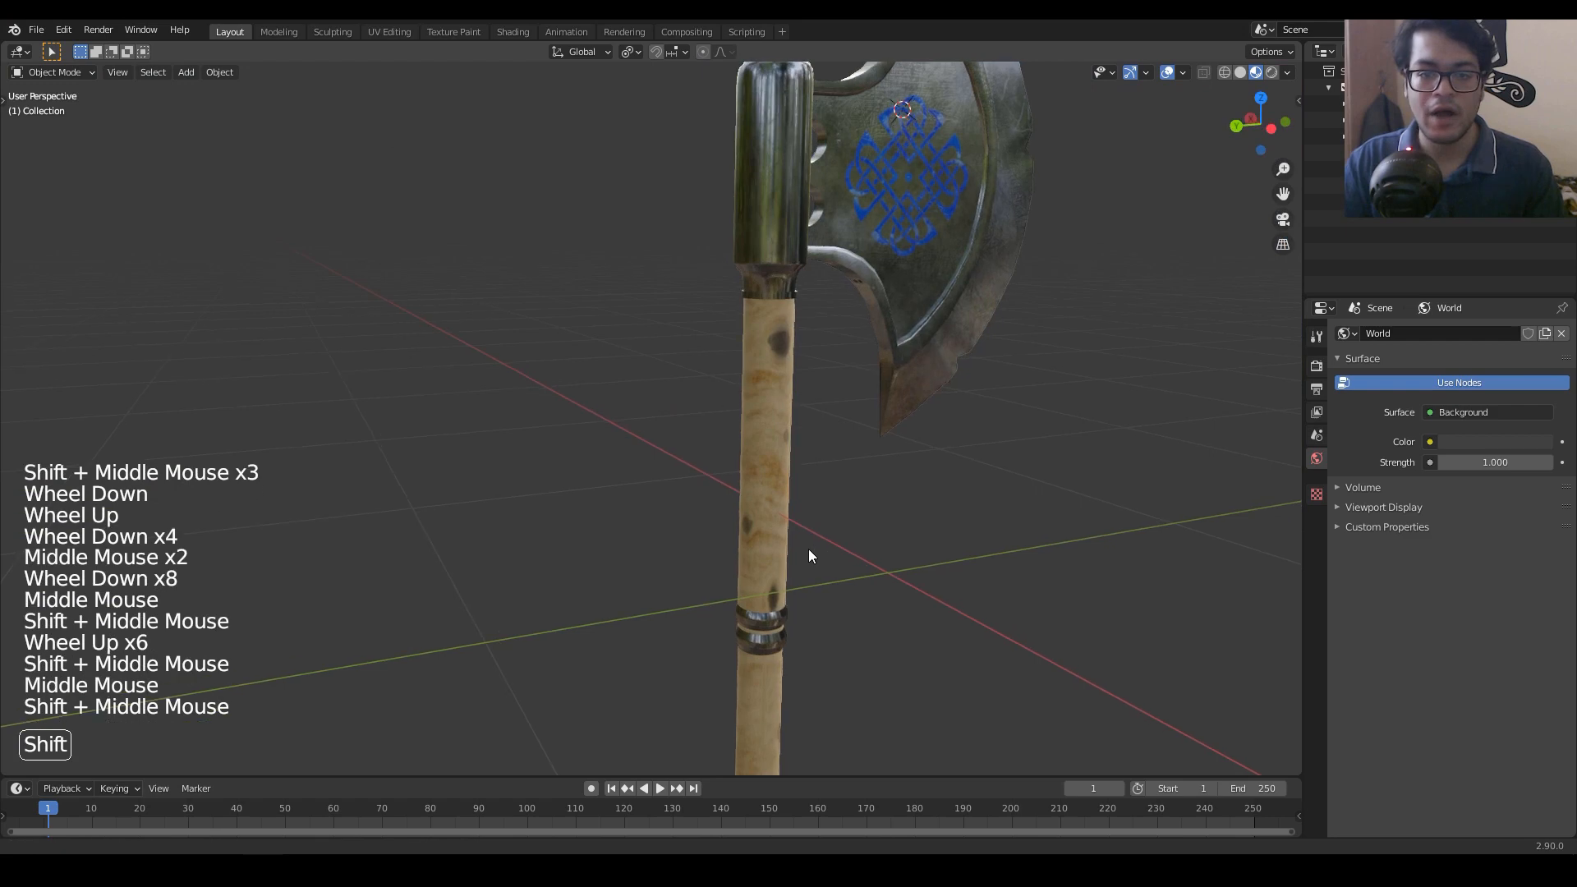
Step: Look over the textured blade, rune and handle together from both sides of the axe
{"action": "middle_click_drag", "start_coordinate": [808, 549], "coordinate": [720, 495], "text": "shift"}
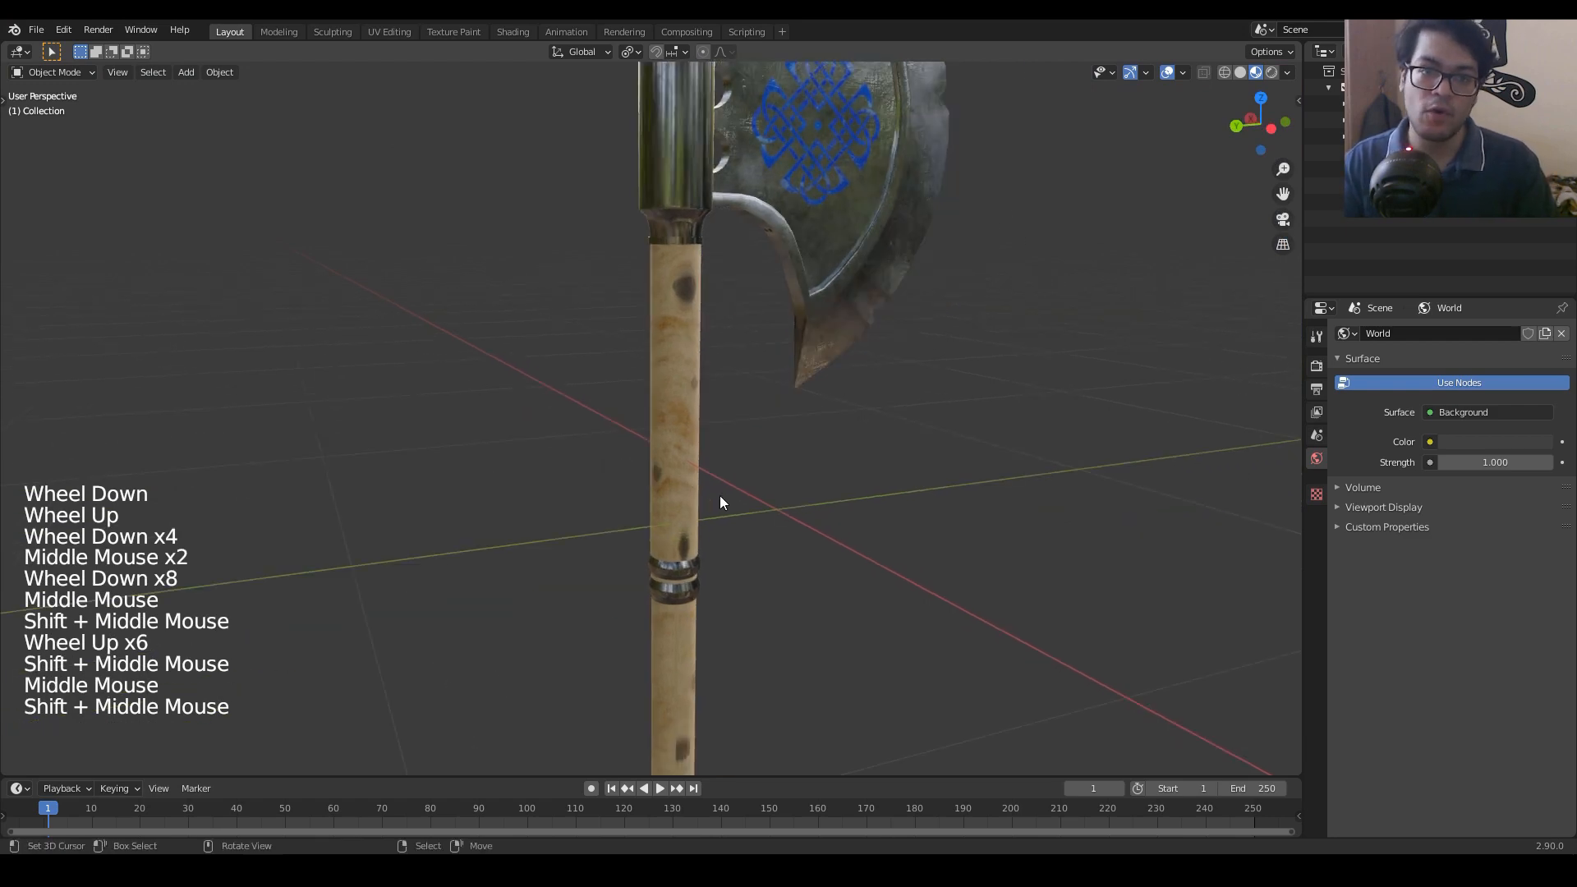
{"action": "middle_click_drag", "start_coordinate": [666, 401], "coordinate": [616, 590]}
{"action": "scroll", "coordinate": [723, 515], "scroll_direction": "up", "scroll_amount": 4}
{"action": "middle_click_drag", "start_coordinate": [723, 516], "coordinate": [529, 649], "text": "shift"}
{"action": "scroll", "coordinate": [642, 632], "scroll_direction": "up", "scroll_amount": 4}
{"action": "scroll", "coordinate": [810, 617], "scroll_direction": "down", "scroll_amount": 6}
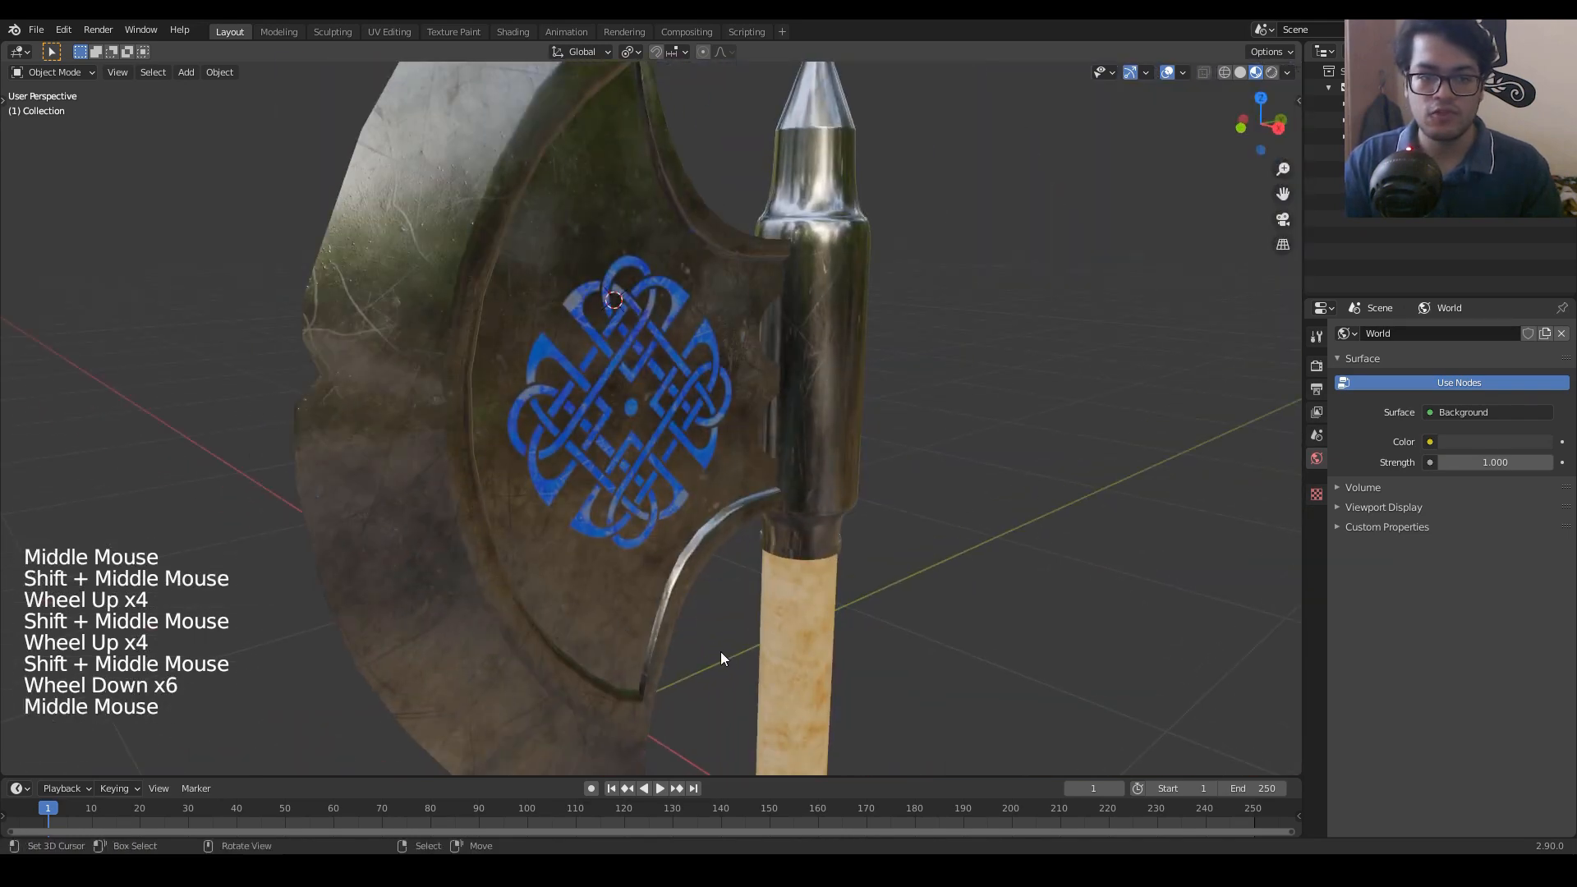
{"action": "scroll", "coordinate": [721, 654], "scroll_direction": "down", "scroll_amount": 3}
{"action": "middle_click_drag", "start_coordinate": [721, 653], "coordinate": [541, 468]}
Step: Duplicate the blade and move the copy along the Y axis to the other side of the handle
{"action": "right_click", "coordinate": [480, 391]}
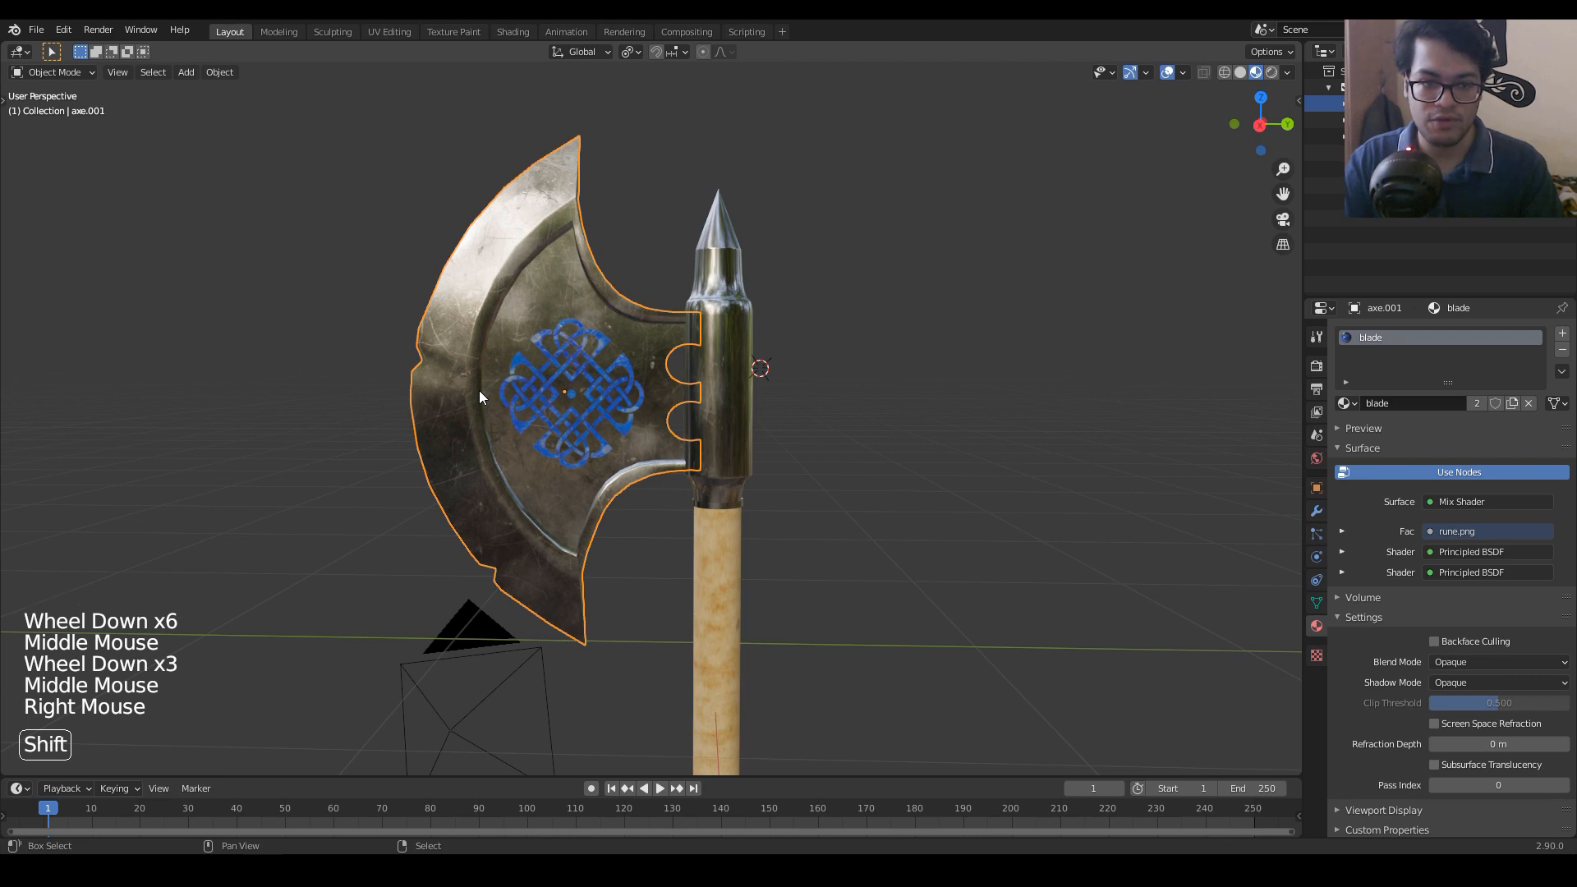
{"action": "key", "text": "shift+d"}
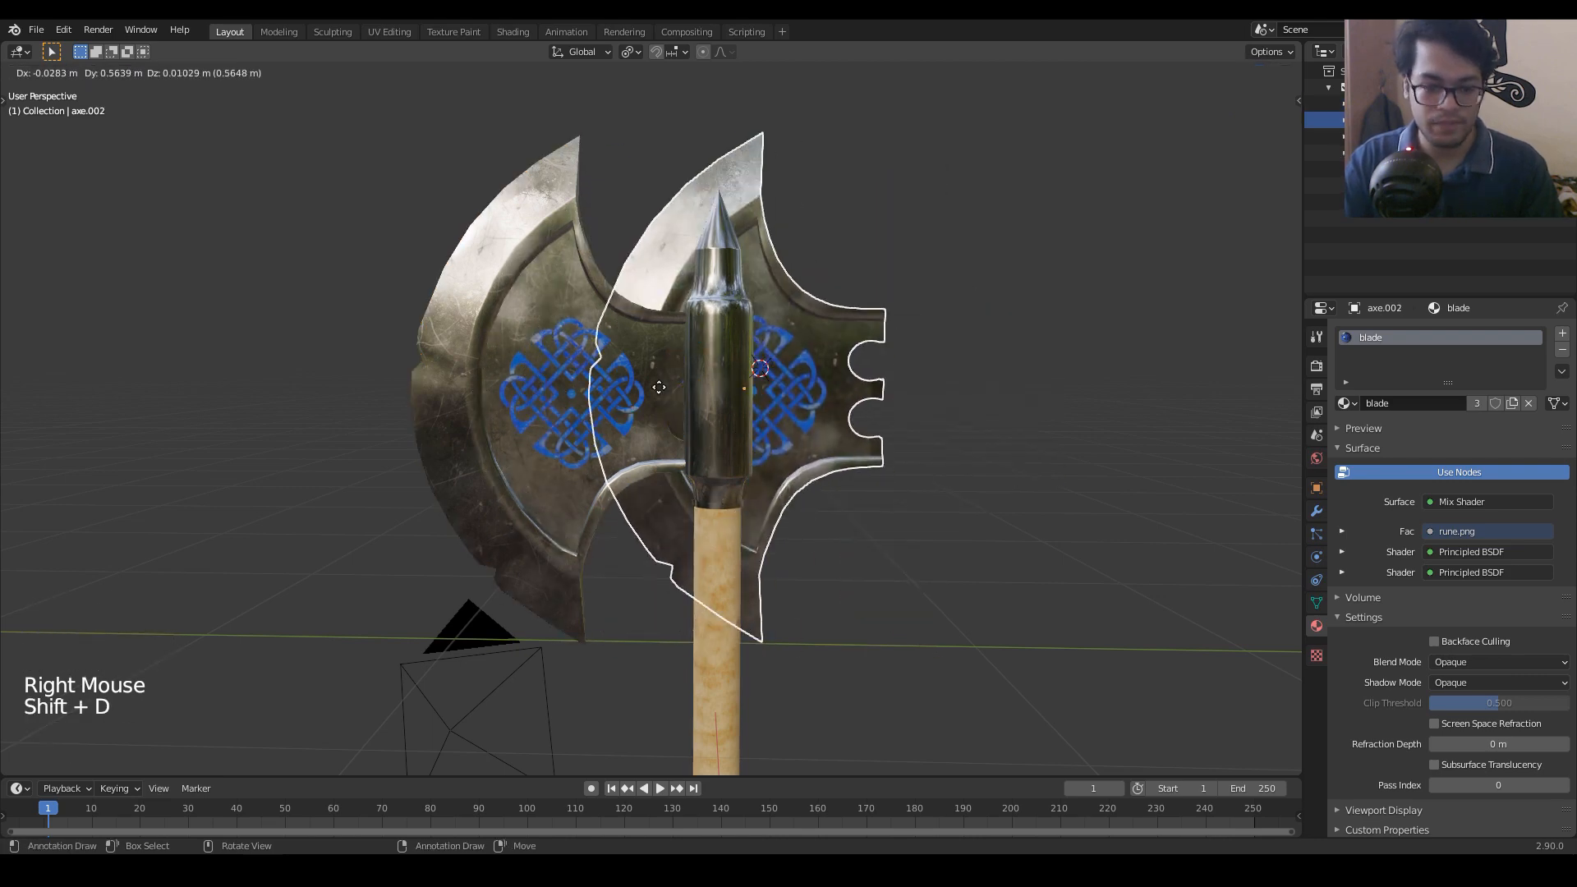
{"action": "key", "text": "y"}
{"action": "left_click", "coordinate": [1144, 480]}
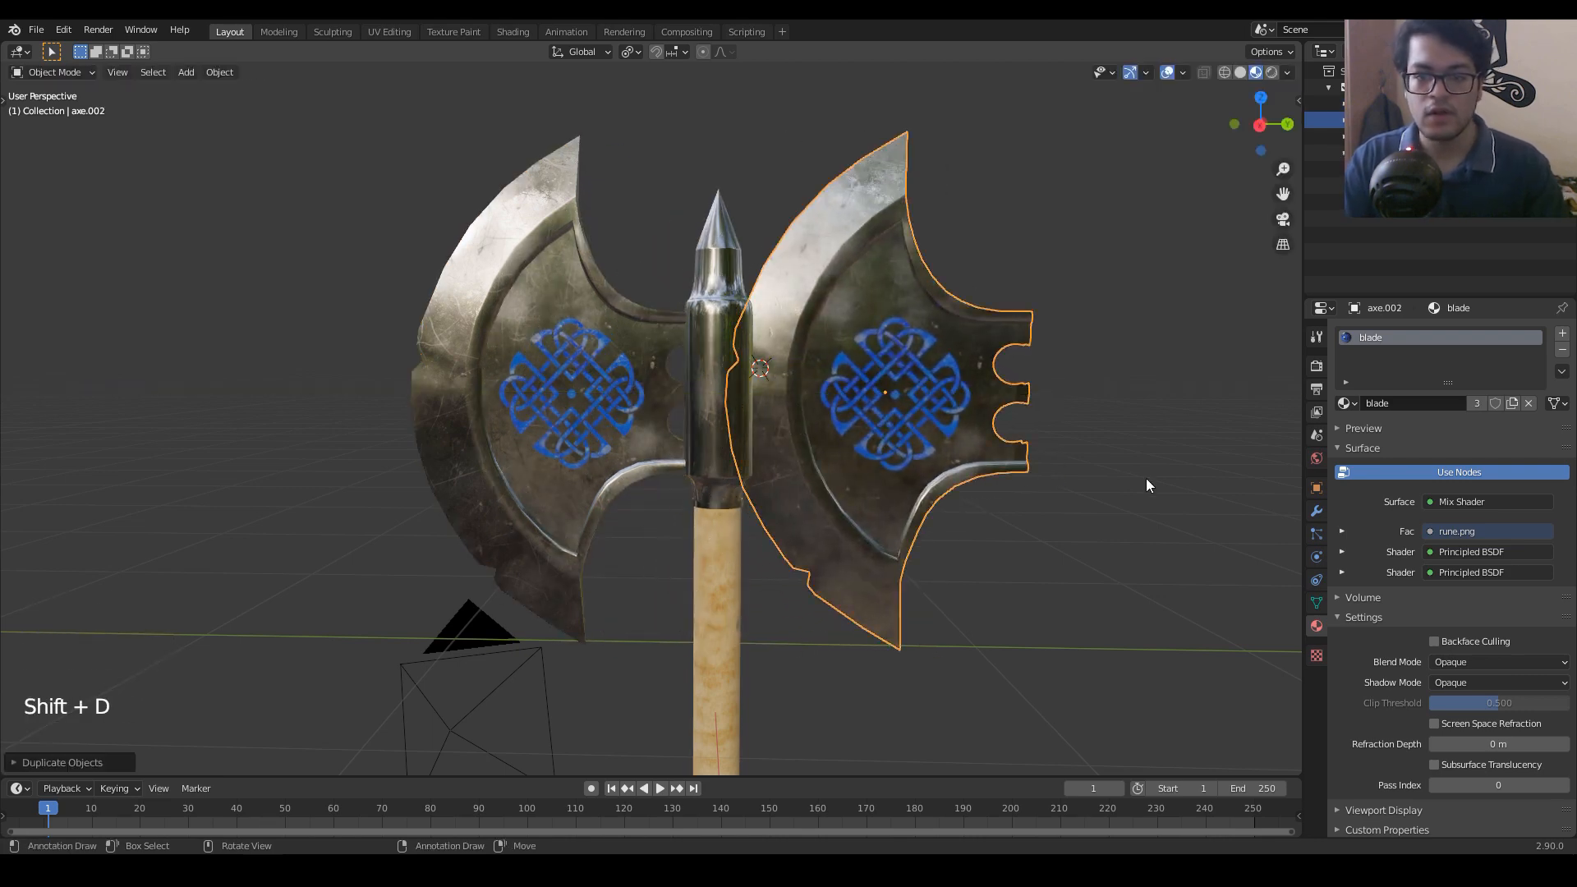
Step: Rotate the duplicated blade 180 degrees about the Z axis and check the double-bladed axe
{"action": "middle_click_drag", "start_coordinate": [1146, 478], "coordinate": [1101, 529]}
{"action": "key", "text": "r"}
{"action": "key", "text": "z"}
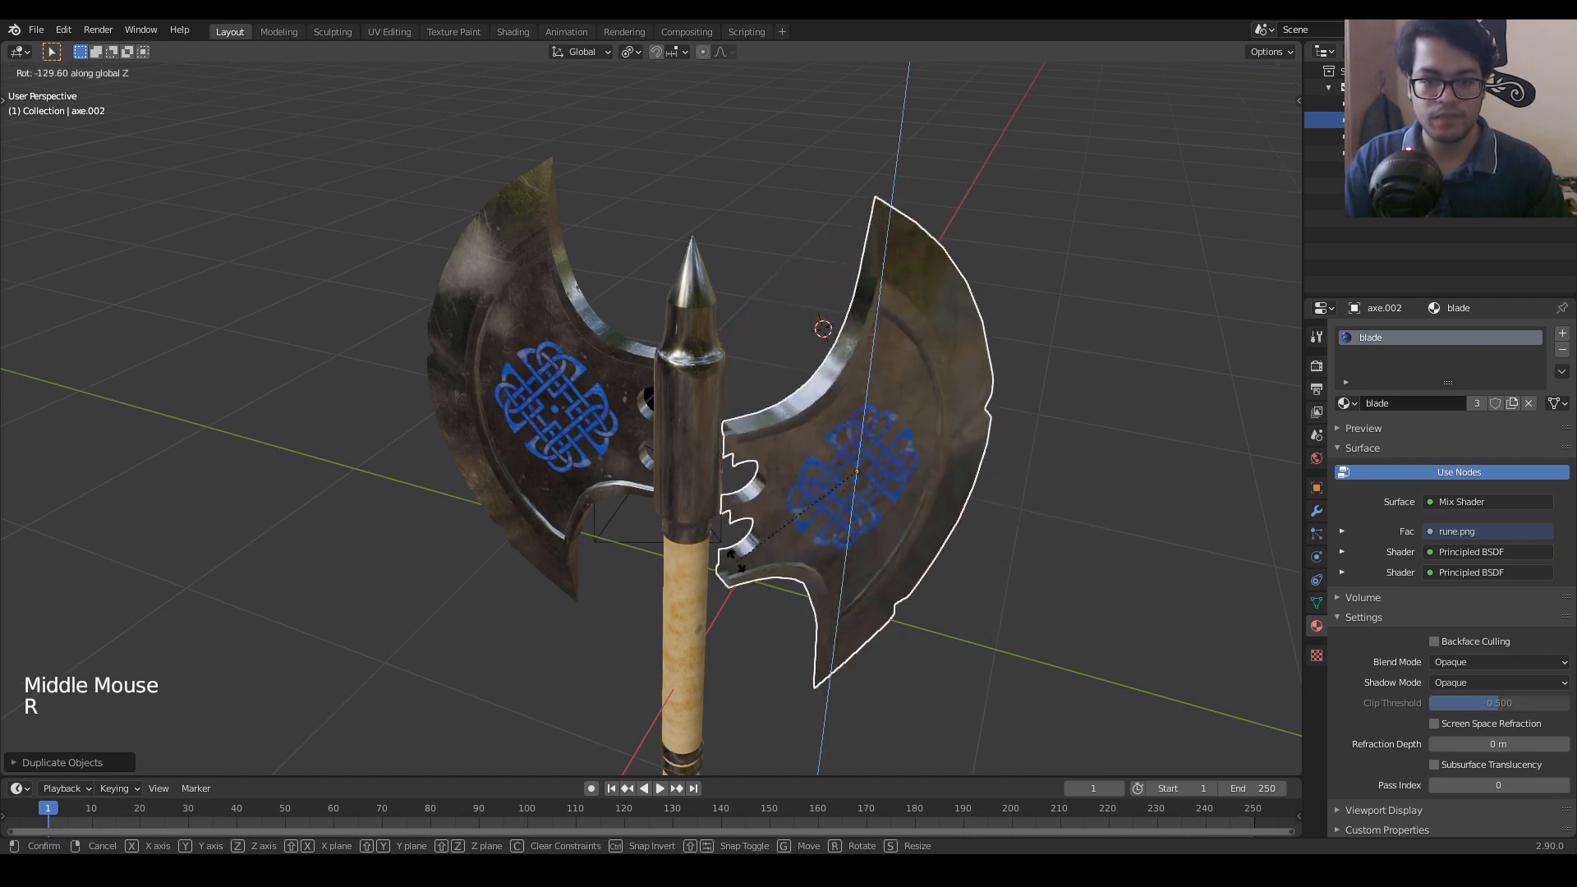
{"action": "key", "text": "1"}
{"action": "key", "text": "8"}
{"action": "key", "text": "0"}
{"action": "left_click", "coordinate": [738, 562]}
{"action": "middle_click_drag", "start_coordinate": [738, 561], "coordinate": [739, 604]}
{"action": "scroll", "coordinate": [739, 603], "scroll_direction": "down", "scroll_amount": 6}
{"action": "middle_click_drag", "start_coordinate": [740, 604], "coordinate": [1002, 658]}
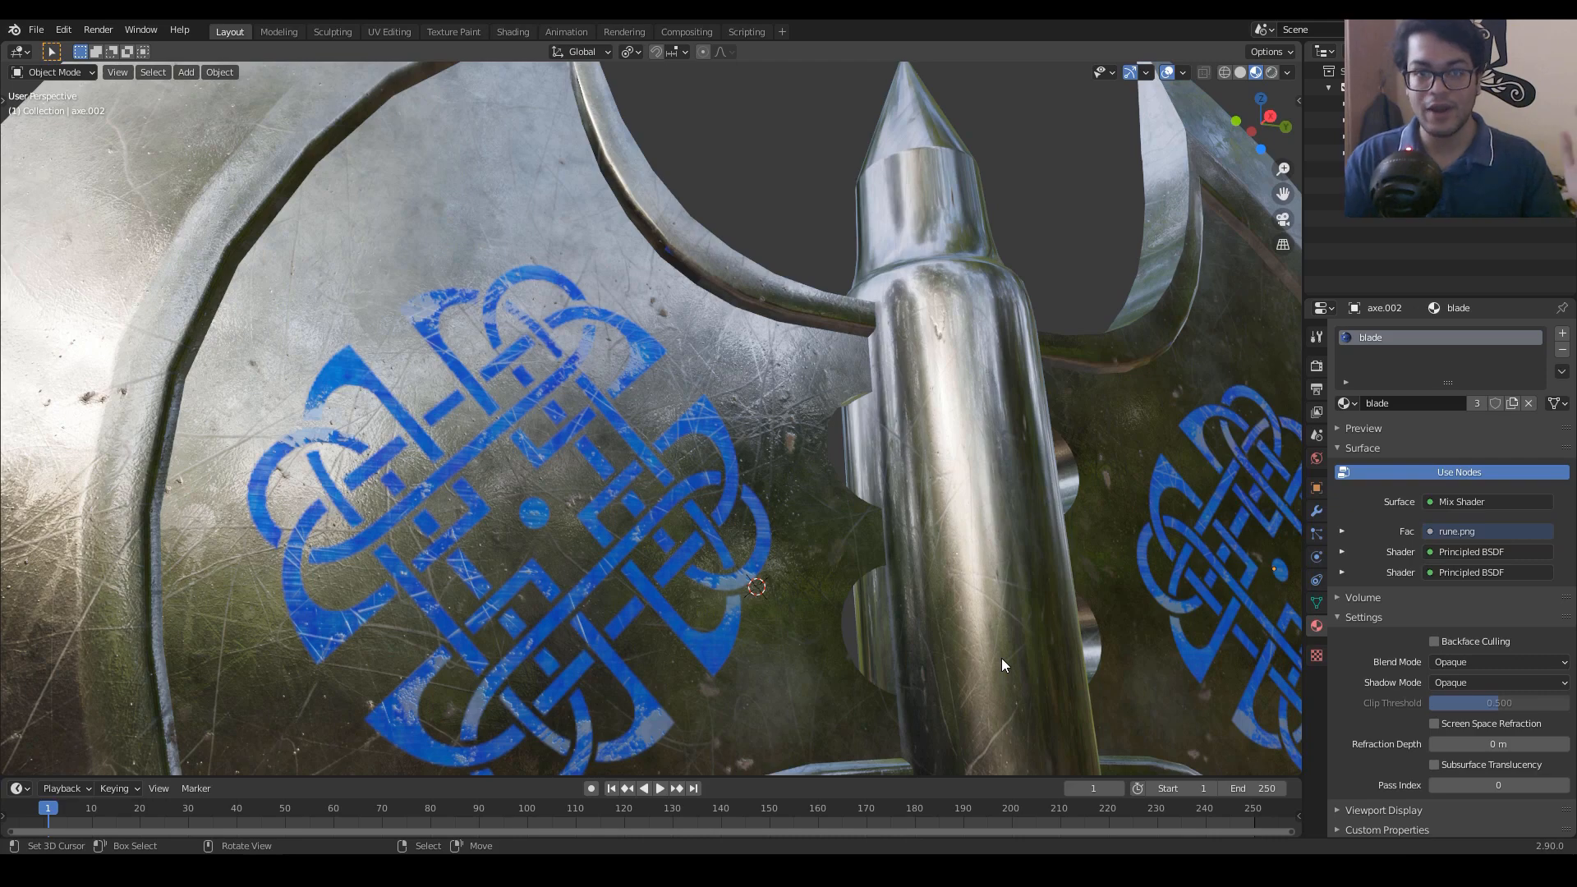